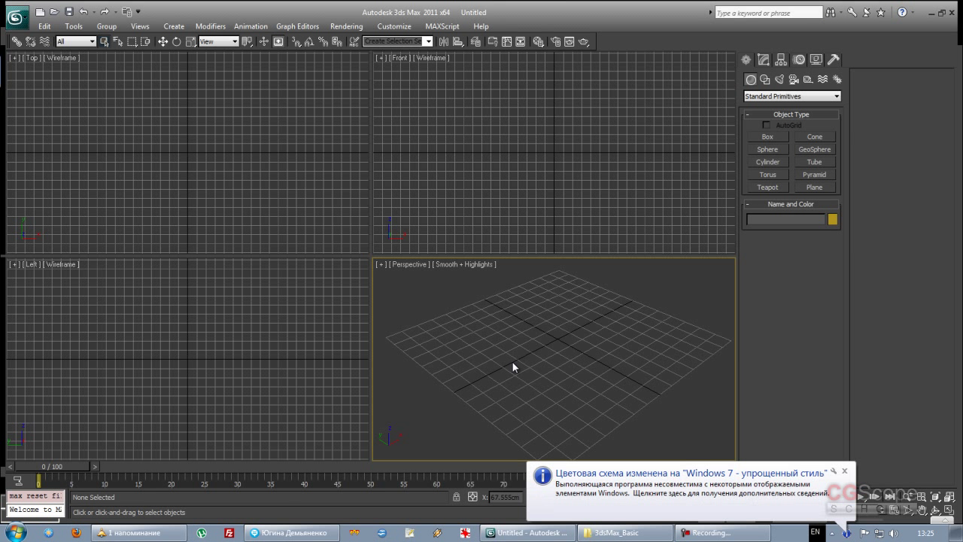
# Step: Close the Windows colour-scheme notification balloon in the lower right of the screen
pyautogui.click(844, 471)
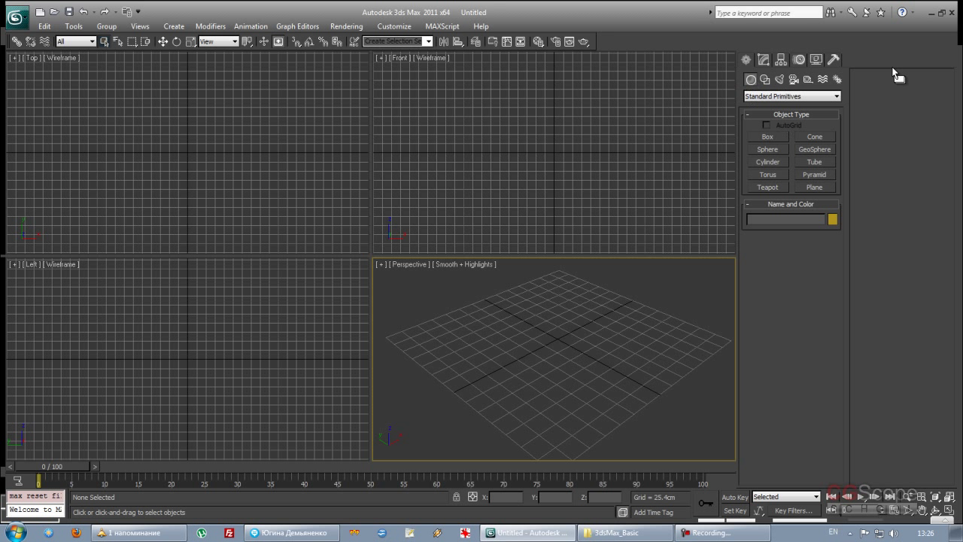
pyautogui.click(787, 99)
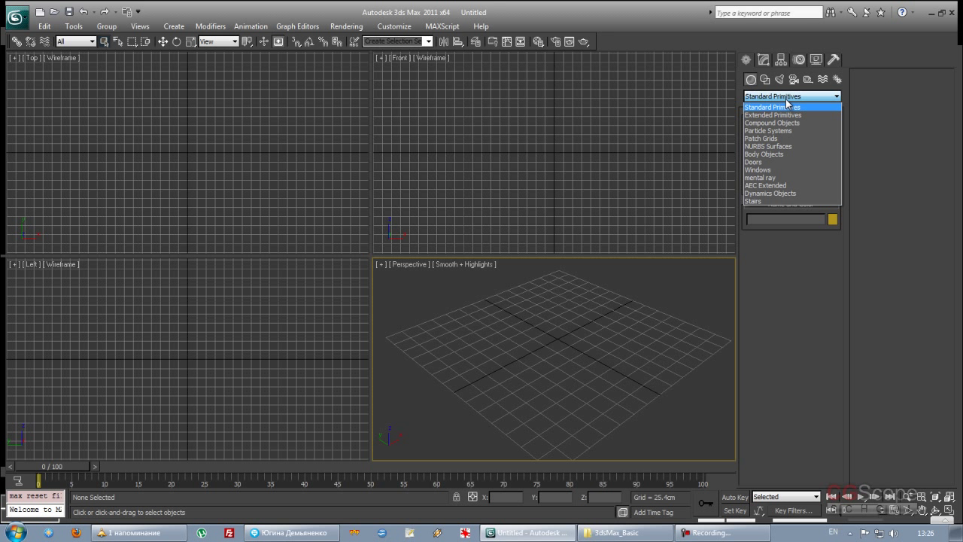
pyautogui.click(790, 105)
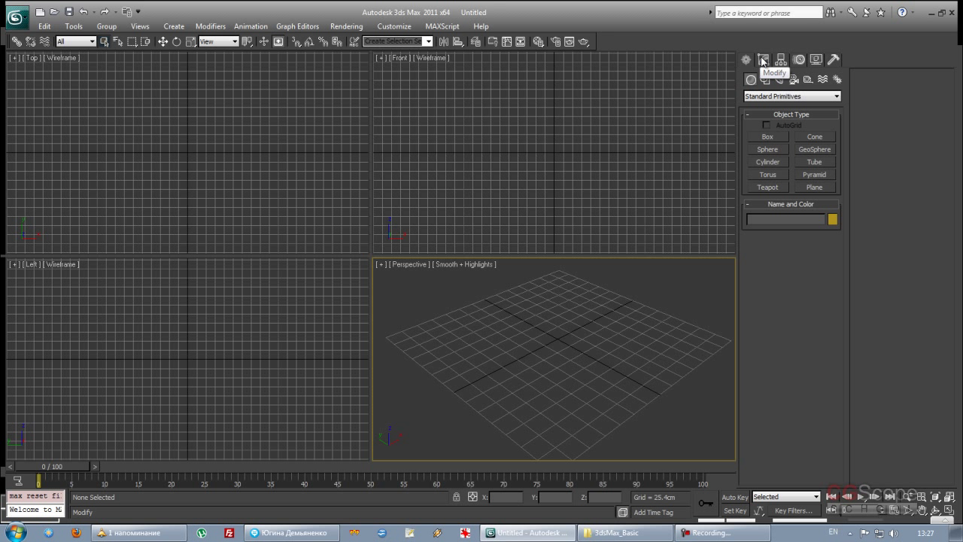
# Step: Draw a box in the Perspective view and turn on edged faces with F4
pyautogui.click(767, 137)
pyautogui.moveTo(557, 378); pyautogui.dragTo(422, 353)
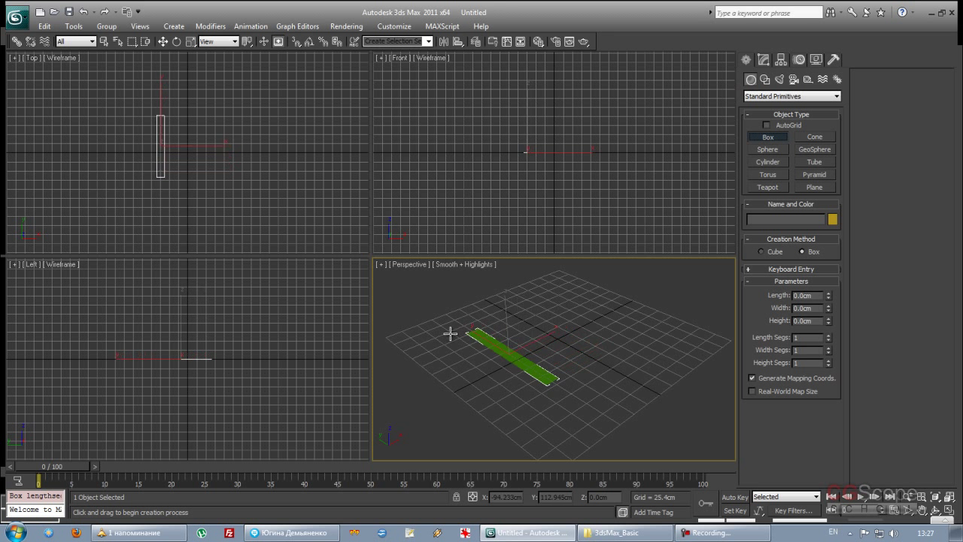
pyautogui.click(478, 331)
pyautogui.moveTo(480, 334); pyautogui.dragTo(487, 359, button='middle')
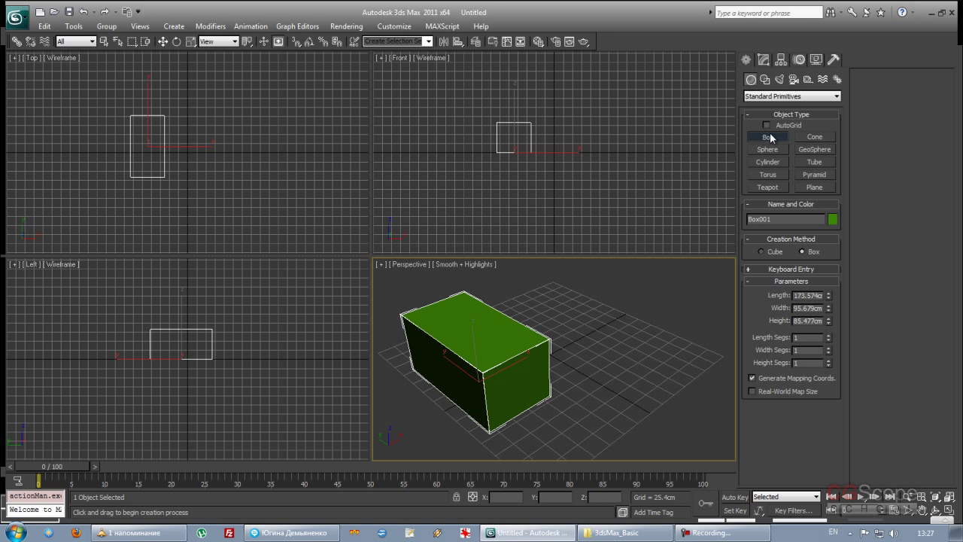
pyautogui.press('F4')
pyautogui.moveTo(828, 295); pyautogui.dragTo(829, 300)
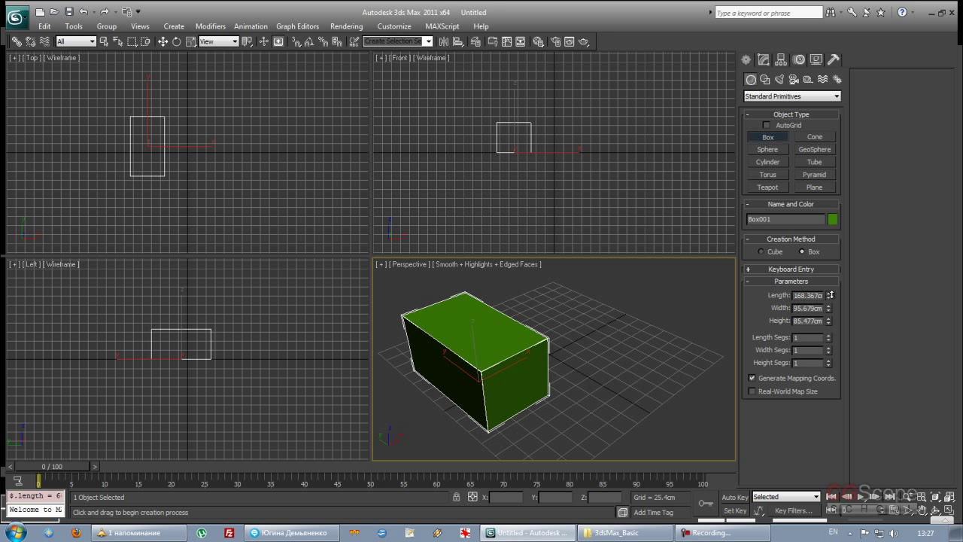
pyautogui.rightClick(633, 307)
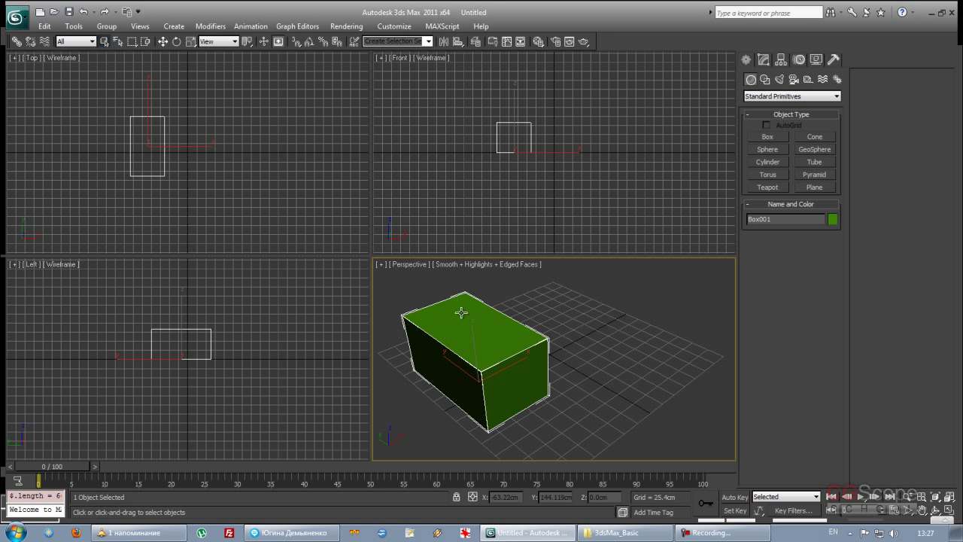
# Step: In the Modify panel, set Box001's length to about 192 cm with 3 length and width segments
pyautogui.click(765, 61)
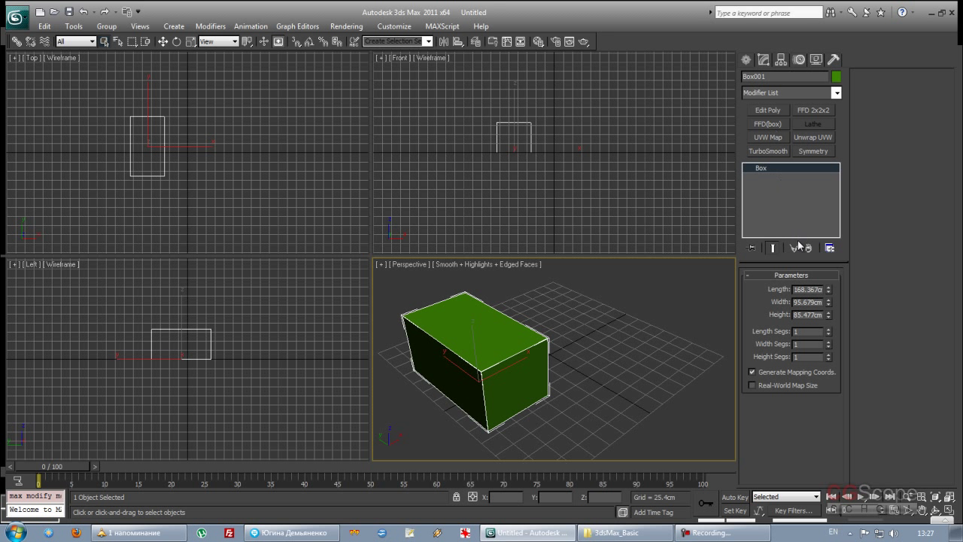
pyautogui.click(747, 60)
pyautogui.click(764, 61)
pyautogui.moveTo(828, 290); pyautogui.dragTo(829, 338)
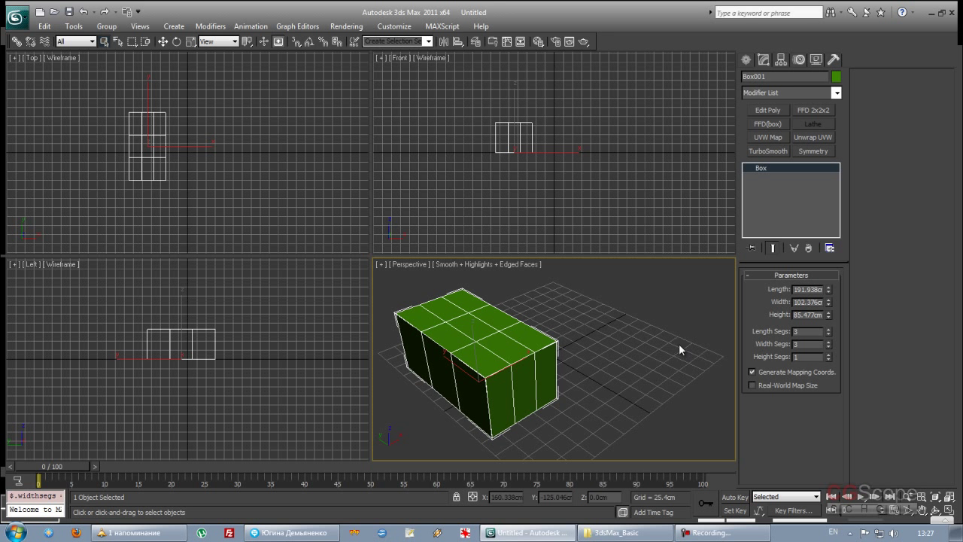
pyautogui.click(745, 60)
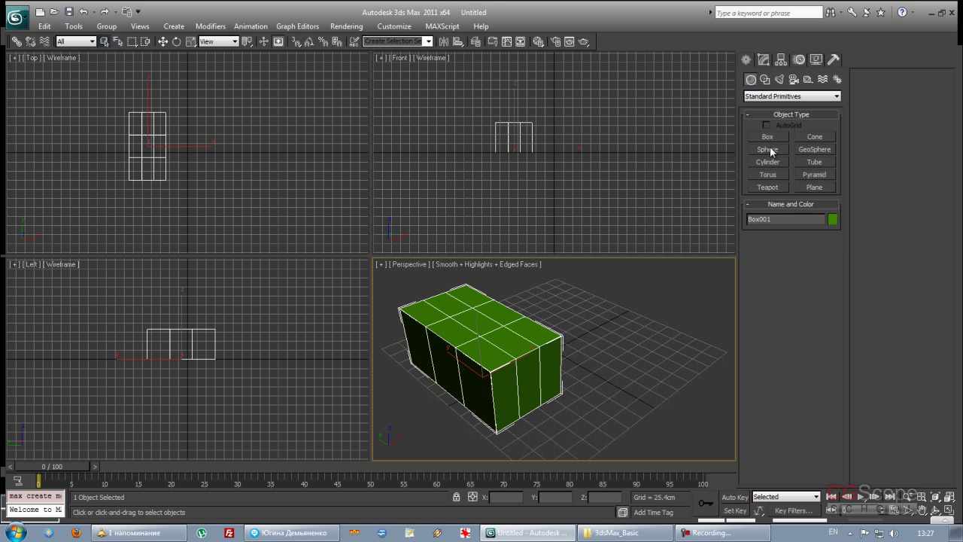
# Step: Draw two spheres beside the box, the second one larger
pyautogui.click(767, 149)
pyautogui.moveTo(654, 316); pyautogui.dragTo(670, 335)
pyautogui.moveTo(673, 395)
pyautogui.keyDown('alt'); pyautogui.mouseDown(button='middle')
pyautogui.moveTo(635, 362)
pyautogui.moveTo(565, 399)
pyautogui.mouseUp(button='middle'); pyautogui.keyUp('alt')
pyautogui.moveTo(610, 392); pyautogui.dragTo(623, 408)
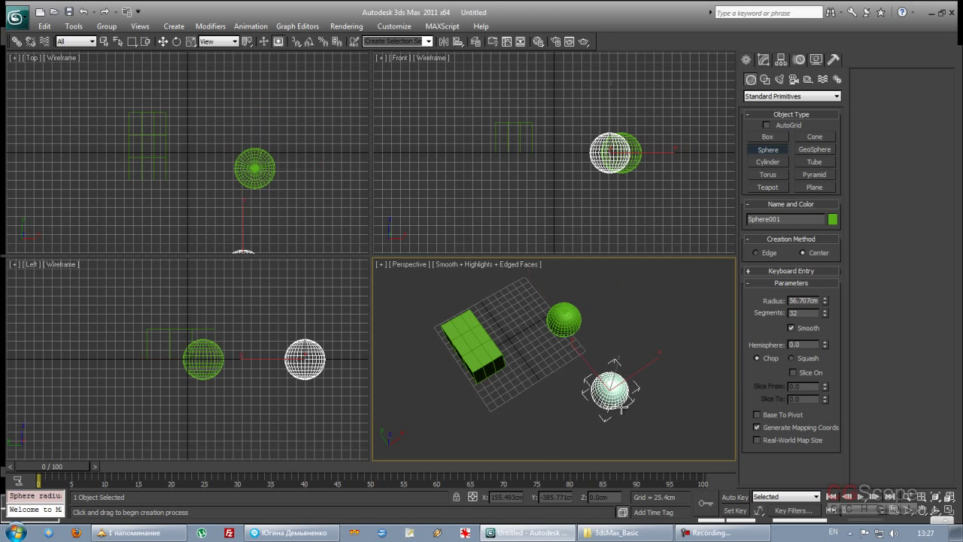
# Step: Add a torus beside the spheres and a cylinder to the scene
pyautogui.click(767, 174)
pyautogui.moveTo(623, 307); pyautogui.dragTo(638, 310)
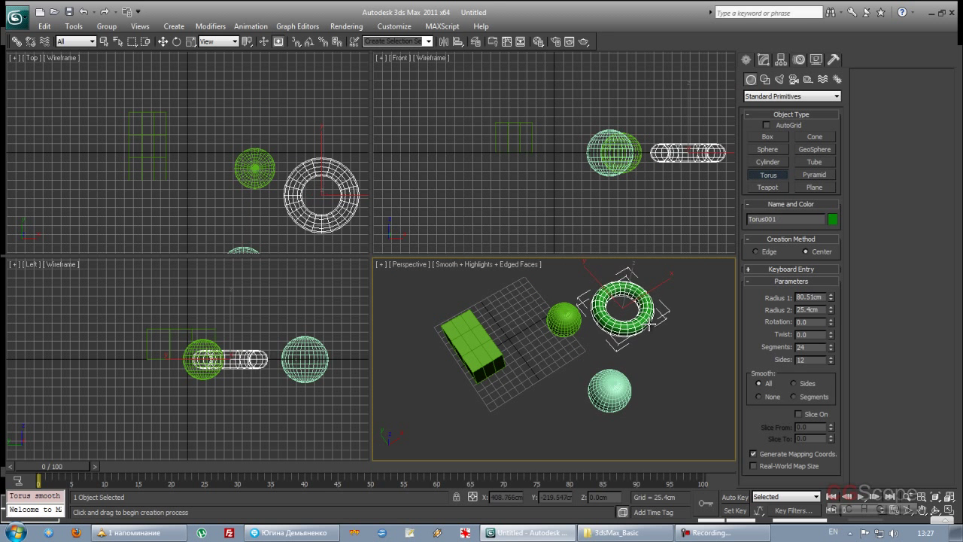
pyautogui.click(640, 312)
pyautogui.click(767, 161)
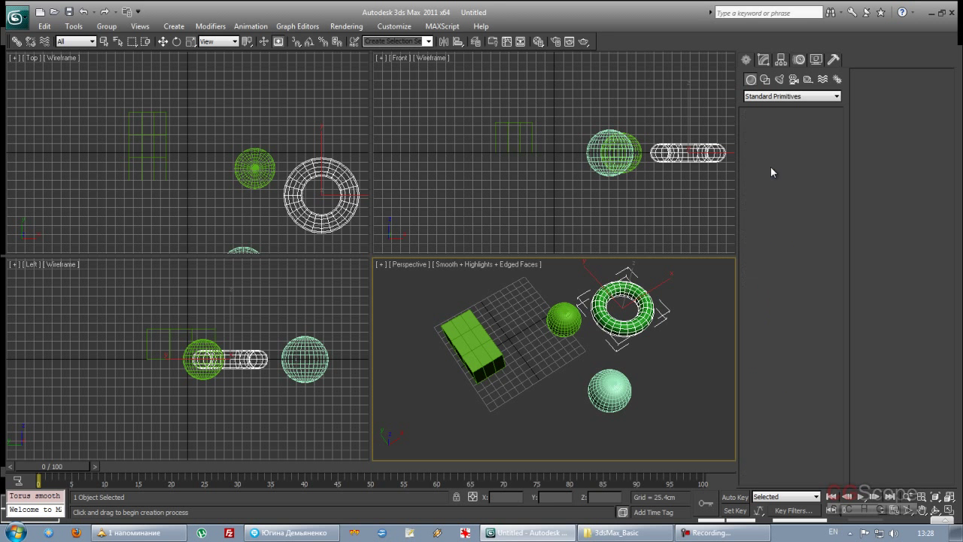
pyautogui.moveTo(490, 282); pyautogui.dragTo(506, 285)
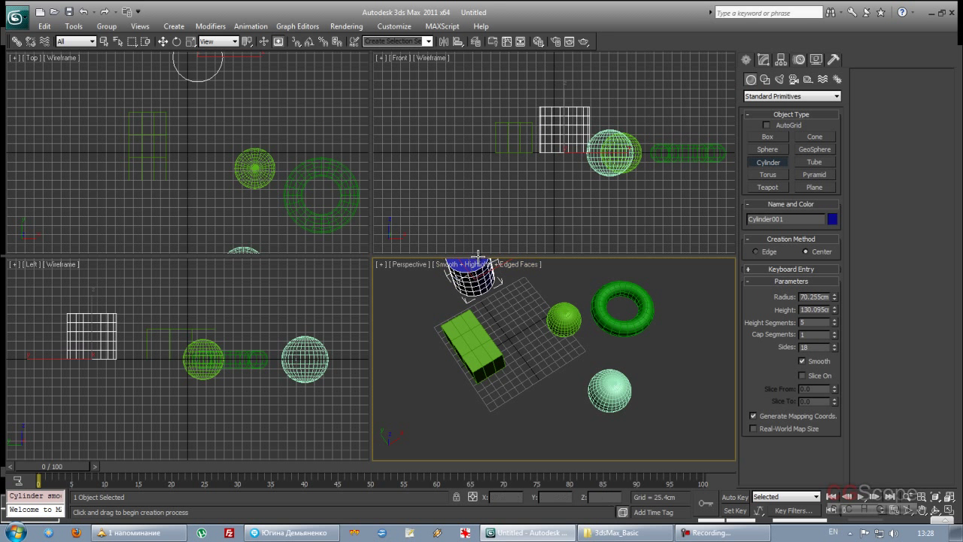
pyautogui.click(497, 256)
pyautogui.keyDown('alt'); pyautogui.moveTo(496, 256); pyautogui.dragTo(519, 334, button='middle'); pyautogui.keyUp('alt')
# Step: Draw a teapot in the scene and switch to Select and Move with W
pyautogui.scroll(-5, 555, 361)
pyautogui.click(767, 186)
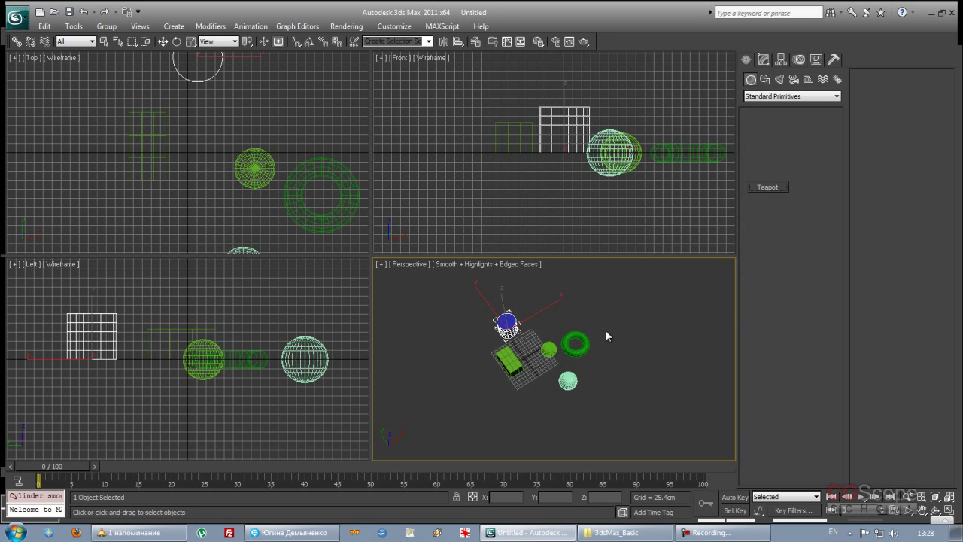
pyautogui.moveTo(512, 401); pyautogui.dragTo(531, 413)
pyautogui.moveTo(572, 406); pyautogui.dragTo(557, 402, button='middle')
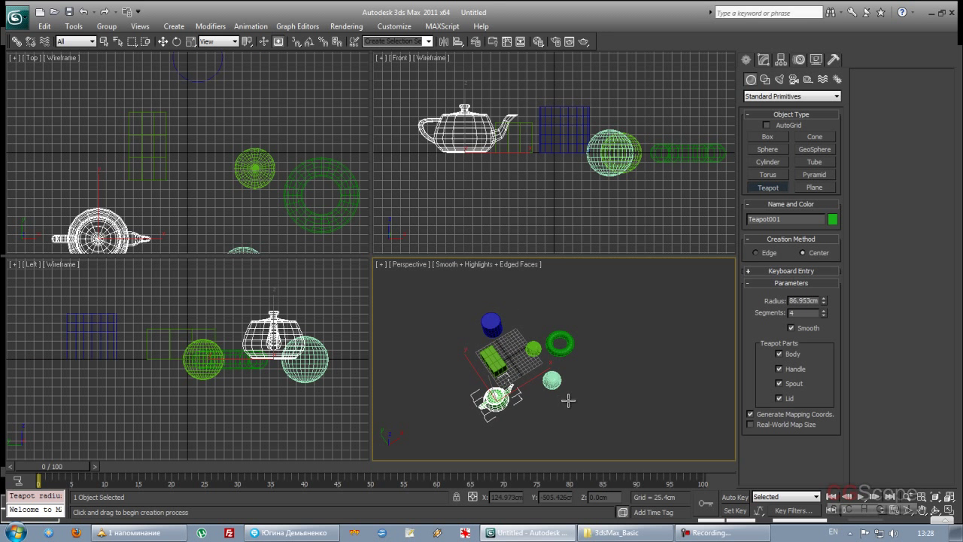
pyautogui.scroll(3, 549, 384)
pyautogui.press('w')
pyautogui.moveTo(532, 371)
pyautogui.keyDown('alt'); pyautogui.mouseDown(button='middle')
pyautogui.moveTo(555, 364)
pyautogui.moveTo(539, 362)
pyautogui.mouseUp(button='middle'); pyautogui.keyUp('alt')
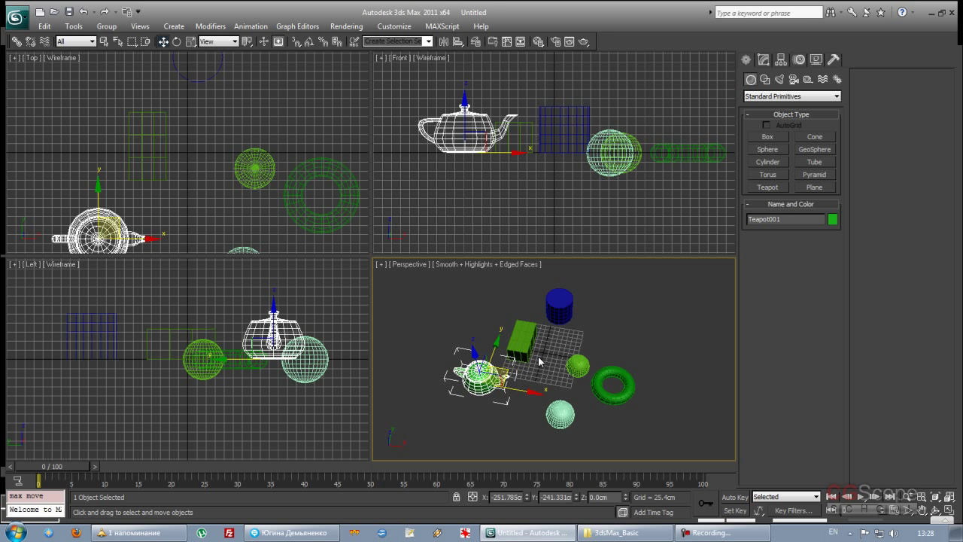
pyautogui.keyDown('alt'); pyautogui.moveTo(539, 362); pyautogui.dragTo(580, 366, button='middle'); pyautogui.keyUp('alt')
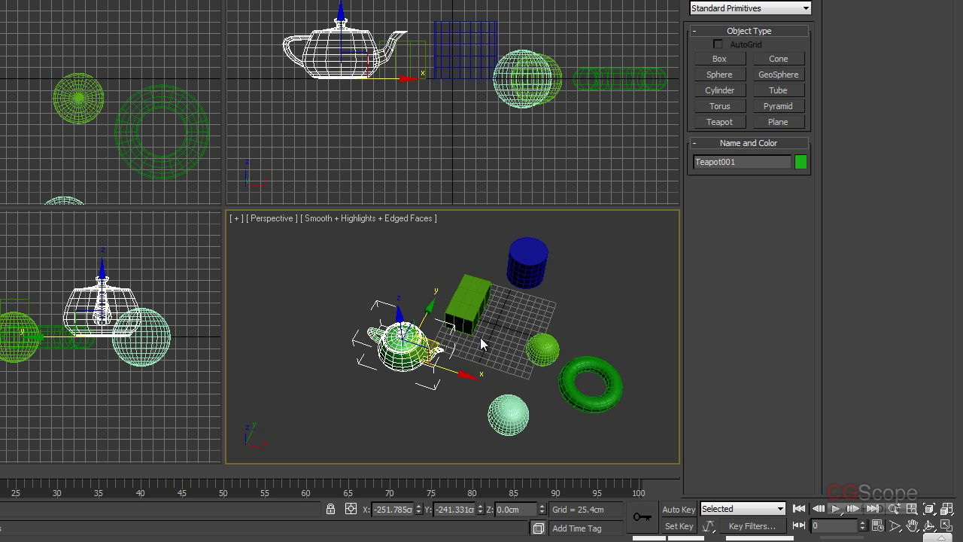
pyautogui.moveTo(480, 338)
pyautogui.mouseDown(button='middle')
pyautogui.moveTo(503, 334)
pyautogui.moveTo(471, 353)
pyautogui.moveTo(451, 322)
pyautogui.moveTo(457, 312)
pyautogui.mouseUp(button='middle')
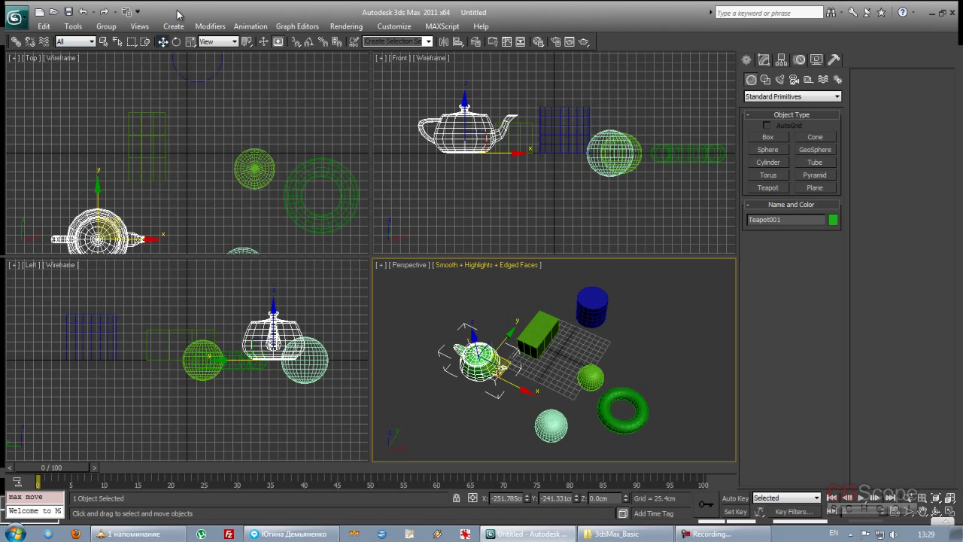
pyautogui.moveTo(501, 369)
pyautogui.keyDown('alt'); pyautogui.mouseDown(button='middle')
pyautogui.moveTo(598, 371)
pyautogui.moveTo(579, 361)
pyautogui.moveTo(580, 345)
pyautogui.mouseUp(button='middle'); pyautogui.keyUp('alt')
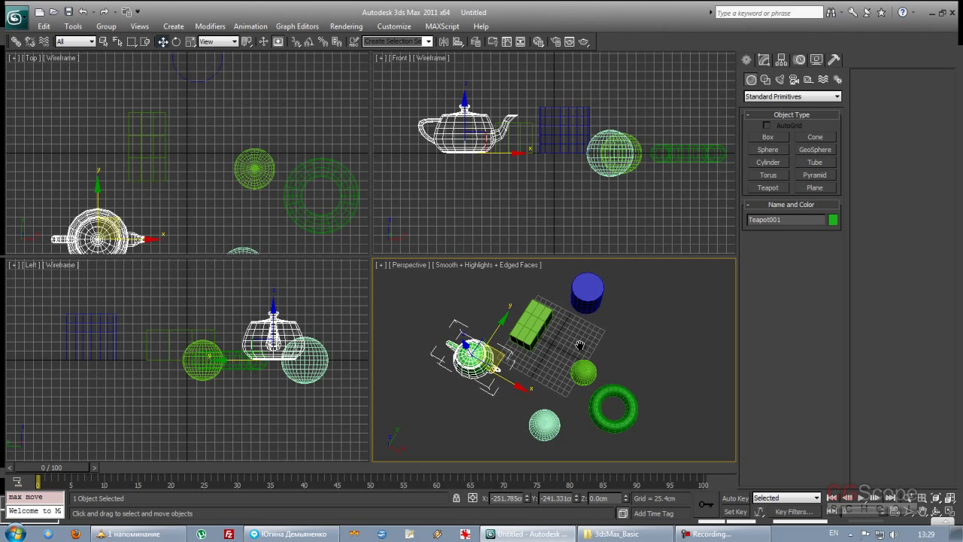
# Step: Maximize the Perspective viewport with Alt+W and orbit around the primitives
pyautogui.hotkey('alt', 'w')
pyautogui.keyDown('alt'); pyautogui.moveTo(499, 327); pyautogui.dragTo(504, 324, button='middle'); pyautogui.keyUp('alt')
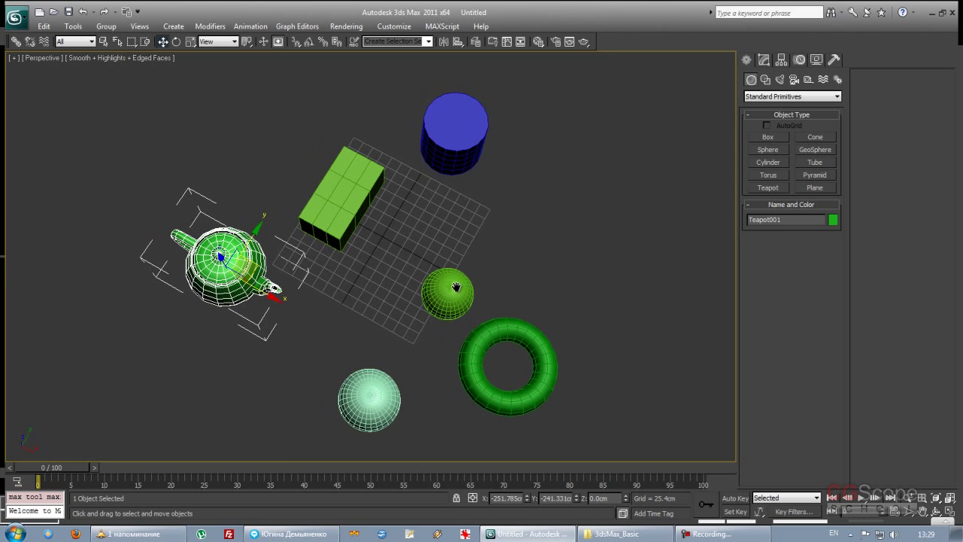
pyautogui.scroll(-3, 447, 301)
pyautogui.keyDown('alt'); pyautogui.moveTo(352, 287); pyautogui.dragTo(397, 280, button='middle'); pyautogui.keyUp('alt')
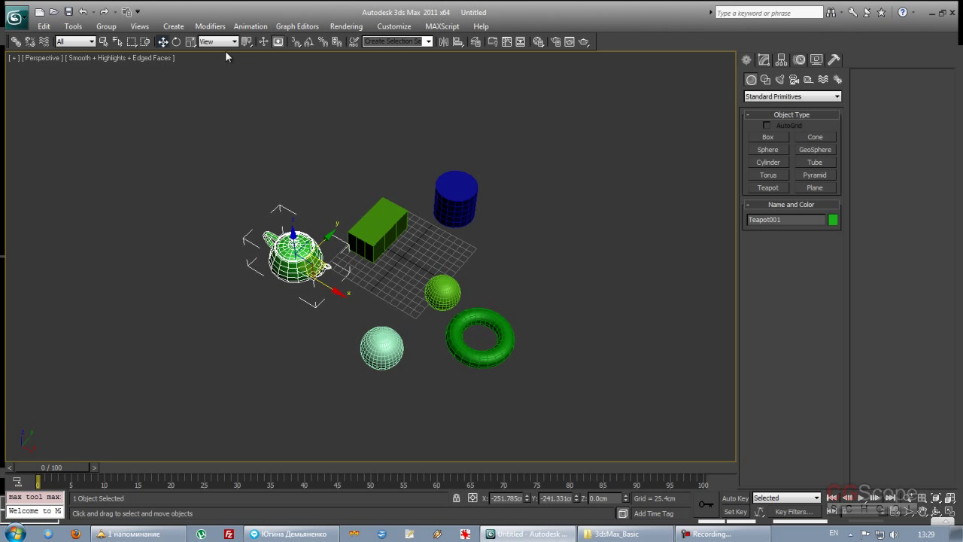
# Step: Clear the teapot selection and switch to the Select Object tool
pyautogui.click(103, 43)
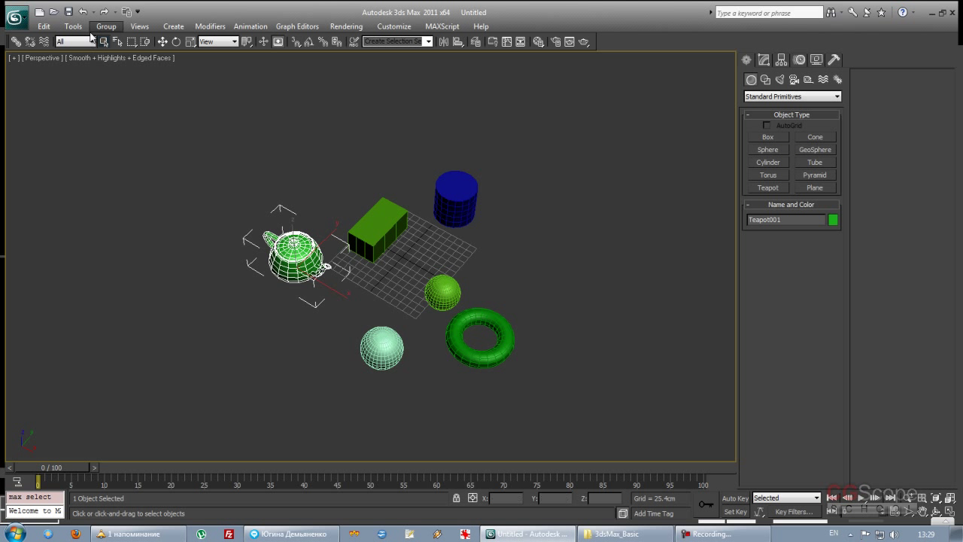
pyautogui.click(258, 126)
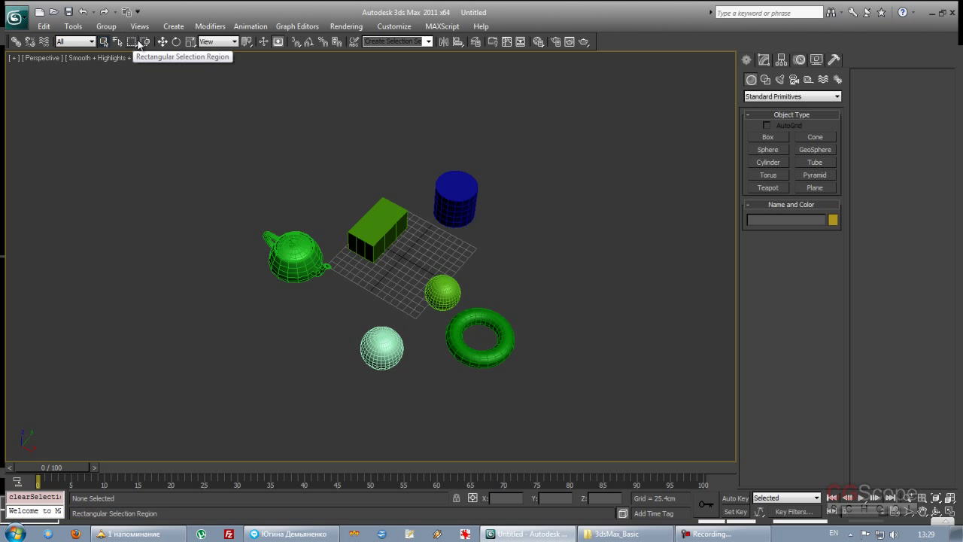
pyautogui.click(162, 41)
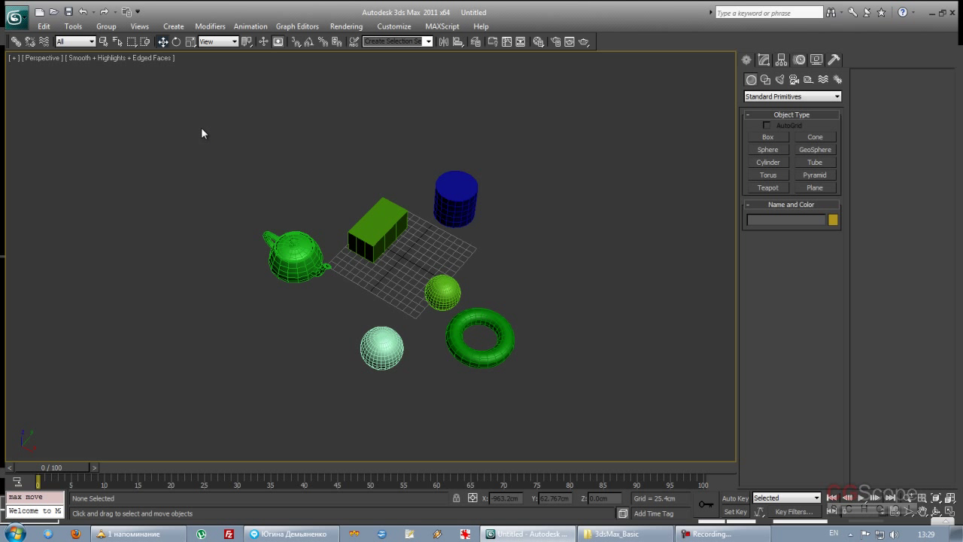
pyautogui.click(105, 43)
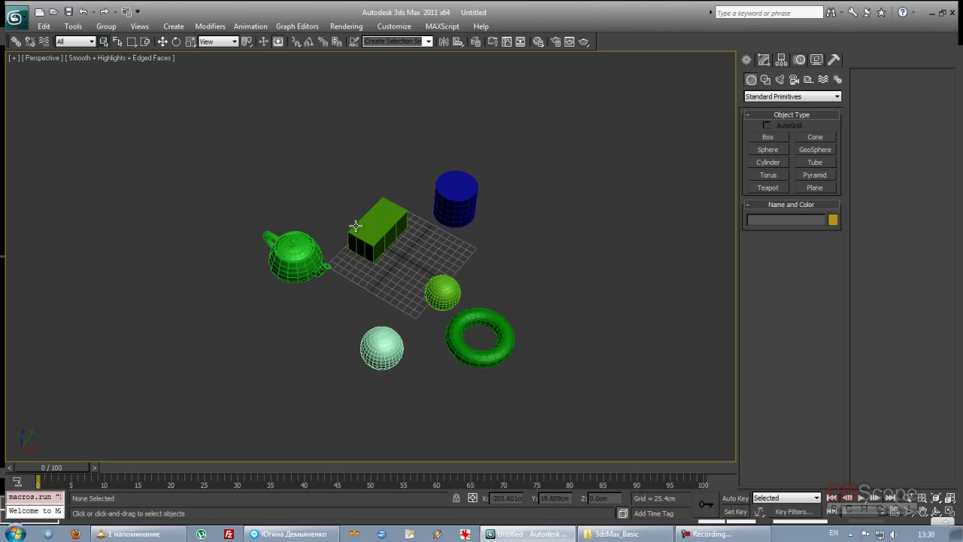
pyautogui.moveTo(413, 262)
pyautogui.keyDown('alt'); pyautogui.mouseDown(button='middle')
pyautogui.moveTo(419, 279)
pyautogui.moveTo(380, 268)
pyautogui.moveTo(417, 260)
pyautogui.moveTo(392, 275)
pyautogui.moveTo(394, 267)
pyautogui.mouseUp(button='middle'); pyautogui.keyUp('alt')
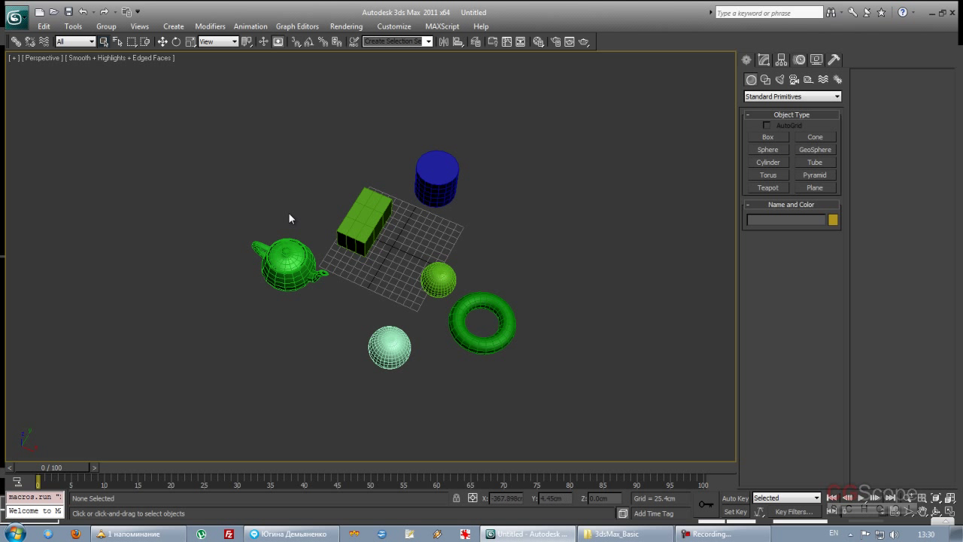
# Step: Click the teapot, cylinder, spheres and torus one by one, ending with only Box001 selected
pyautogui.click(284, 256)
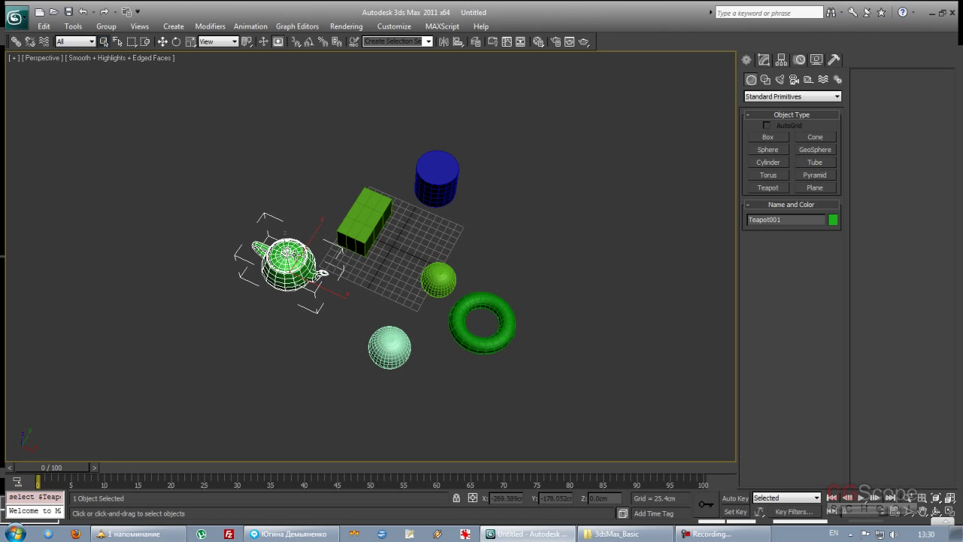
pyautogui.click(437, 170)
pyautogui.click(439, 281)
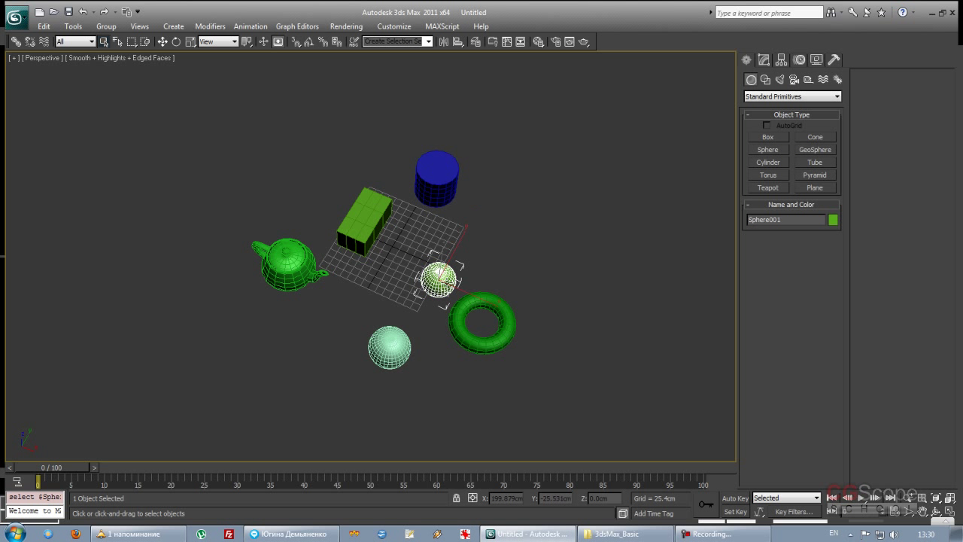
pyautogui.click(458, 316)
pyautogui.click(439, 275)
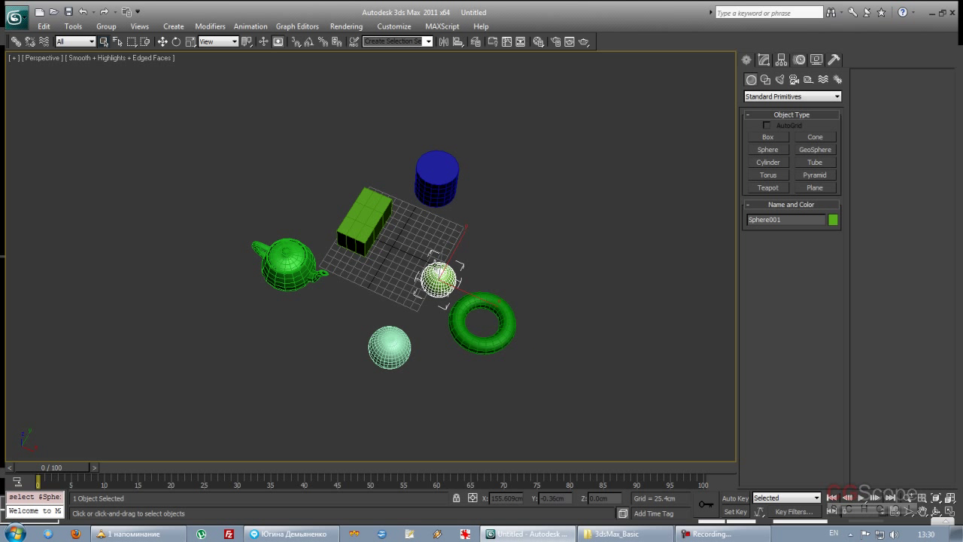
pyautogui.click(368, 224)
pyautogui.click(284, 258)
pyautogui.click(393, 347)
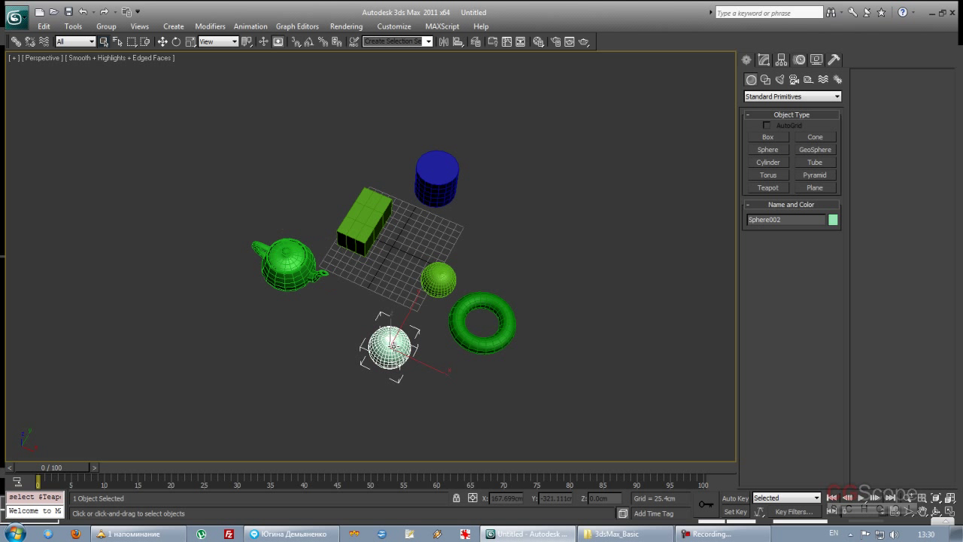
pyautogui.click(441, 277)
pyautogui.click(369, 229)
pyautogui.click(433, 185)
pyautogui.click(436, 276)
pyautogui.click(367, 222)
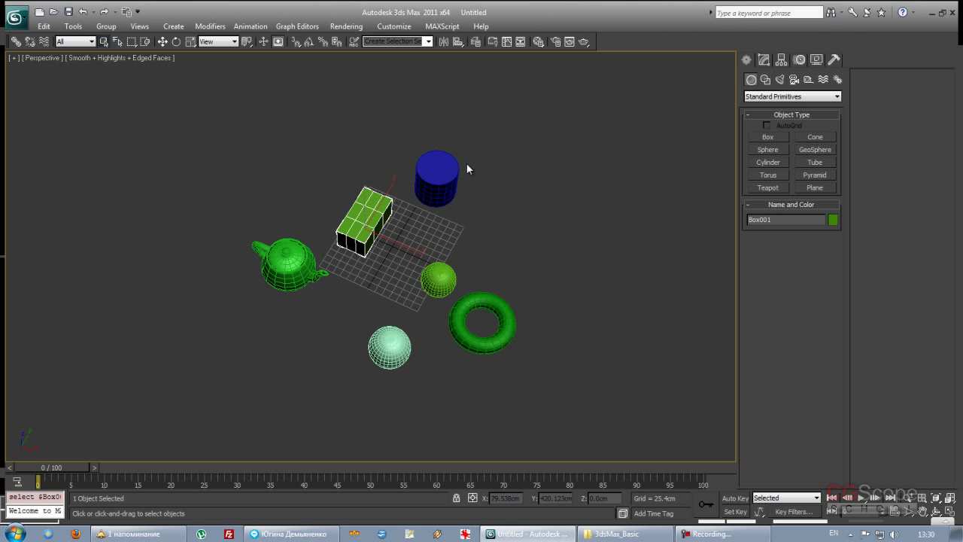
# Step: Select the box and Ctrl-add the cylinder, small green sphere, torus and pale sphere
pyautogui.click(413, 216)
pyautogui.click(368, 209)
pyautogui.keyDown('ctrl'); pyautogui.click(436, 167); pyautogui.keyUp('ctrl')
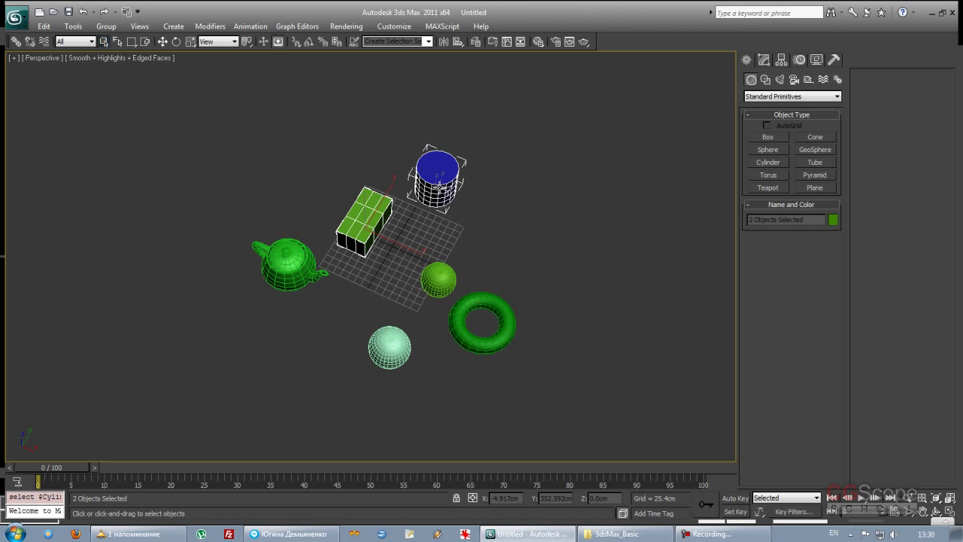
pyautogui.keyDown('ctrl'); pyautogui.click(439, 274); pyautogui.keyUp('ctrl')
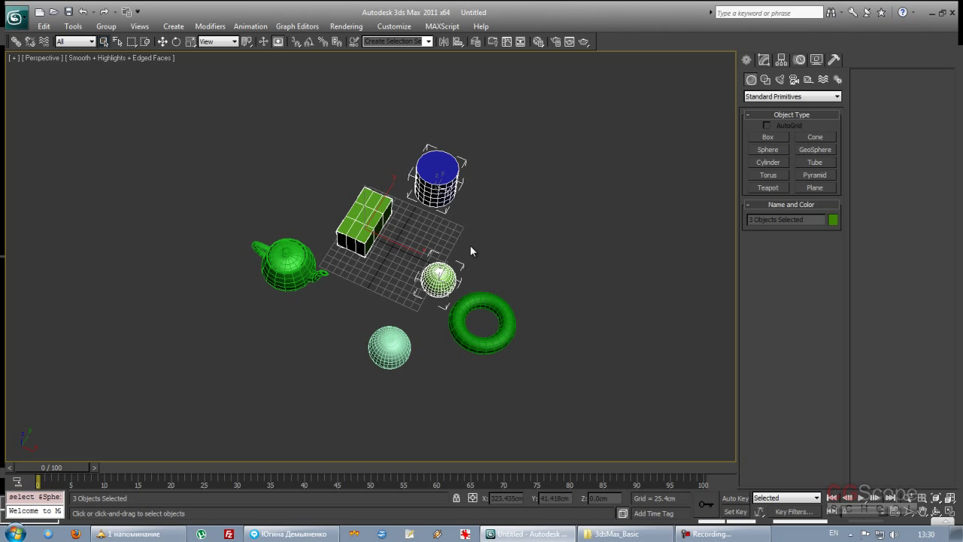
pyautogui.keyDown('ctrl'); pyautogui.click(488, 300); pyautogui.keyUp('ctrl')
pyautogui.keyDown('ctrl'); pyautogui.click(391, 341); pyautogui.keyUp('ctrl')
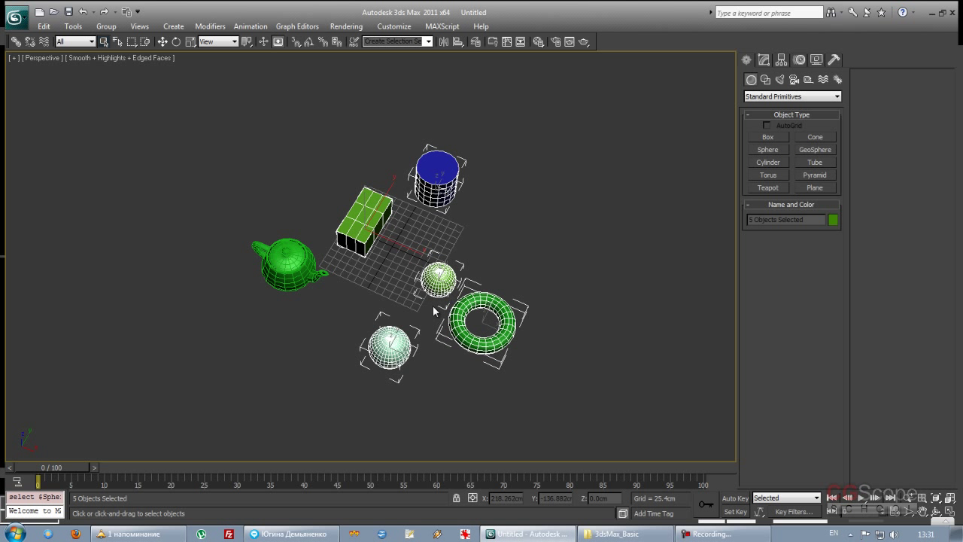
# Step: Ctrl-add the teapot, then Alt-remove the teapot and small green sphere
pyautogui.keyDown('ctrl'); pyautogui.click(286, 273); pyautogui.keyUp('ctrl')
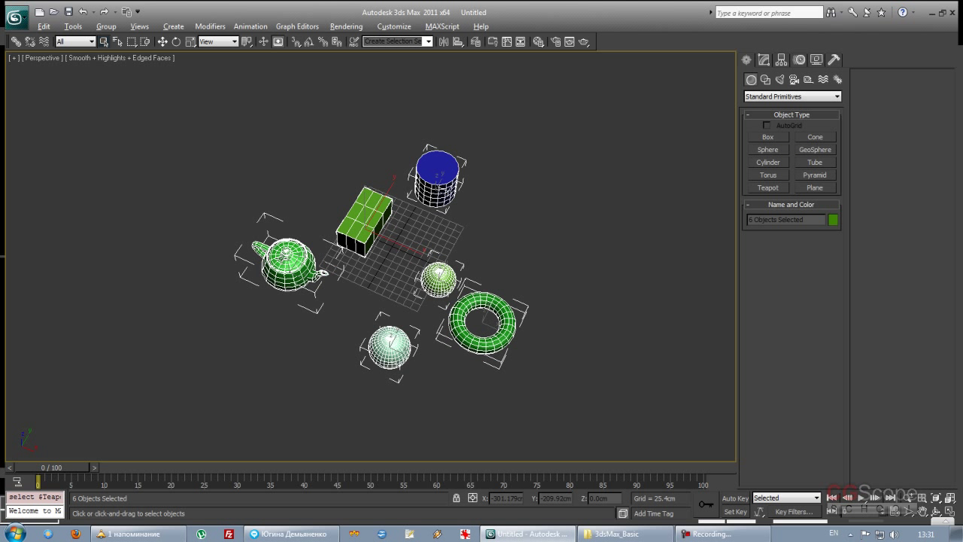
pyautogui.keyDown('alt'); pyautogui.click(280, 257); pyautogui.keyUp('alt')
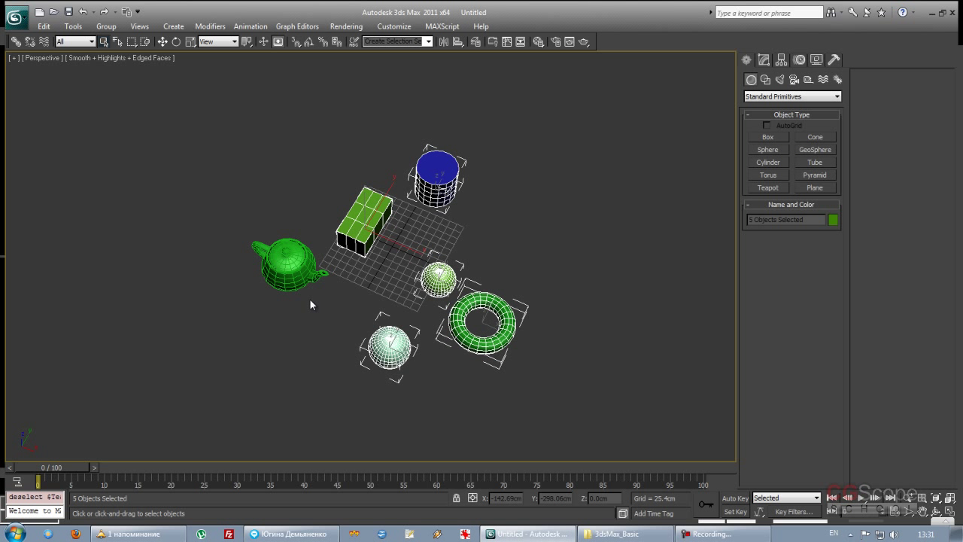
pyautogui.keyDown('alt'); pyautogui.click(438, 280); pyautogui.keyUp('alt')
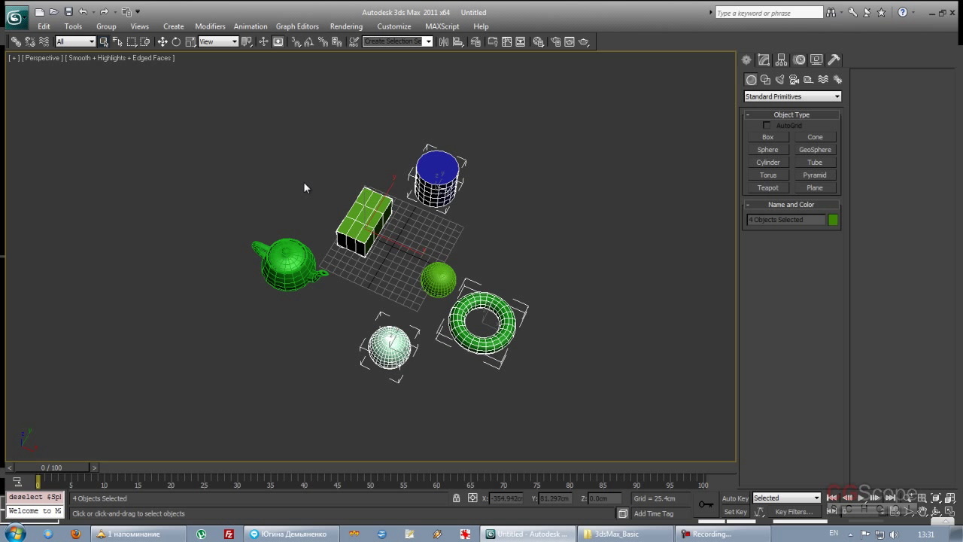
# Step: Select the box, cylinder, small sphere, torus and pale sphere one at a time
pyautogui.click(364, 215)
pyautogui.click(442, 190)
pyautogui.click(440, 273)
pyautogui.click(472, 304)
pyautogui.click(440, 275)
pyautogui.click(365, 218)
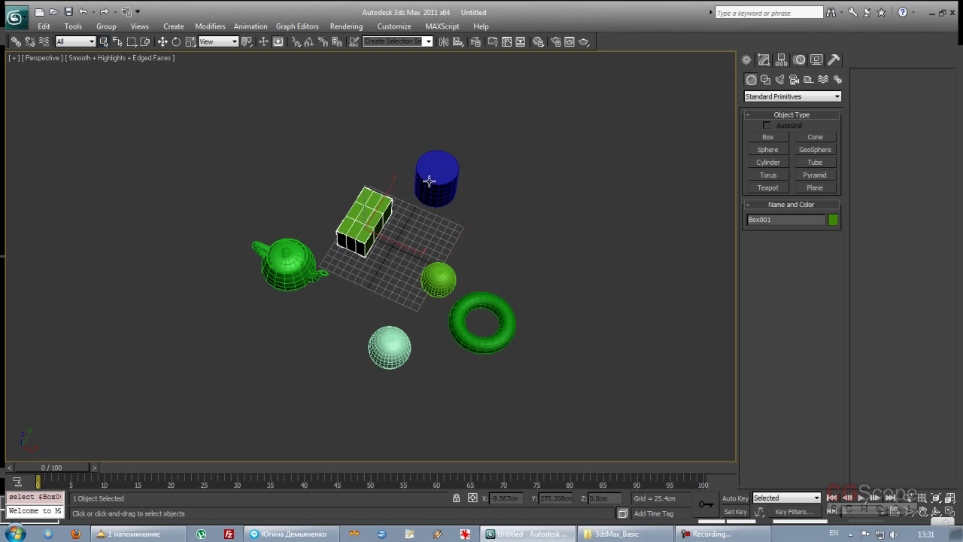
pyautogui.click(432, 177)
# Step: Ctrl-add the box and both spheres, Alt-remove them again, then add the teapot
pyautogui.keyDown('ctrl'); pyautogui.click(358, 220); pyautogui.keyUp('ctrl')
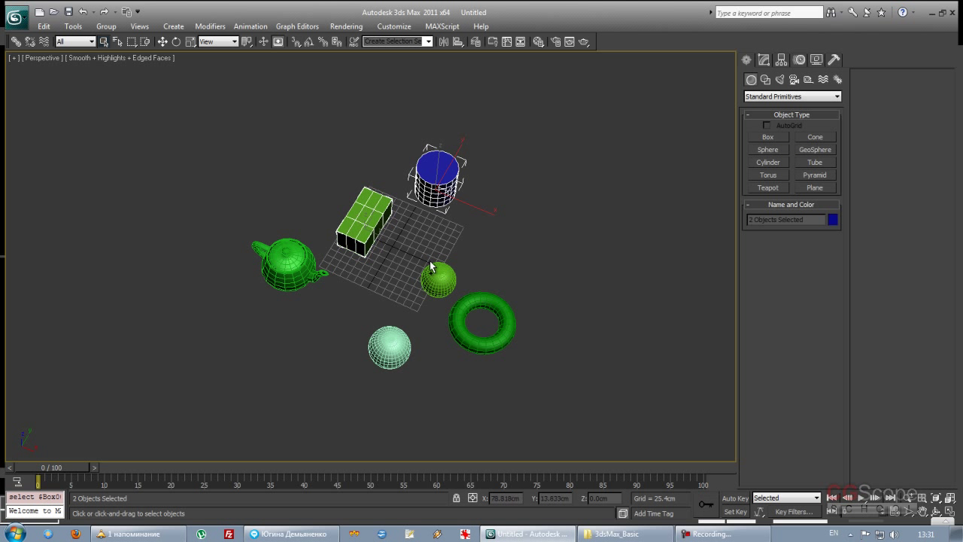
pyautogui.keyDown('ctrl'); pyautogui.click(440, 278); pyautogui.keyUp('ctrl')
pyautogui.keyDown('ctrl'); pyautogui.click(406, 342); pyautogui.keyUp('ctrl')
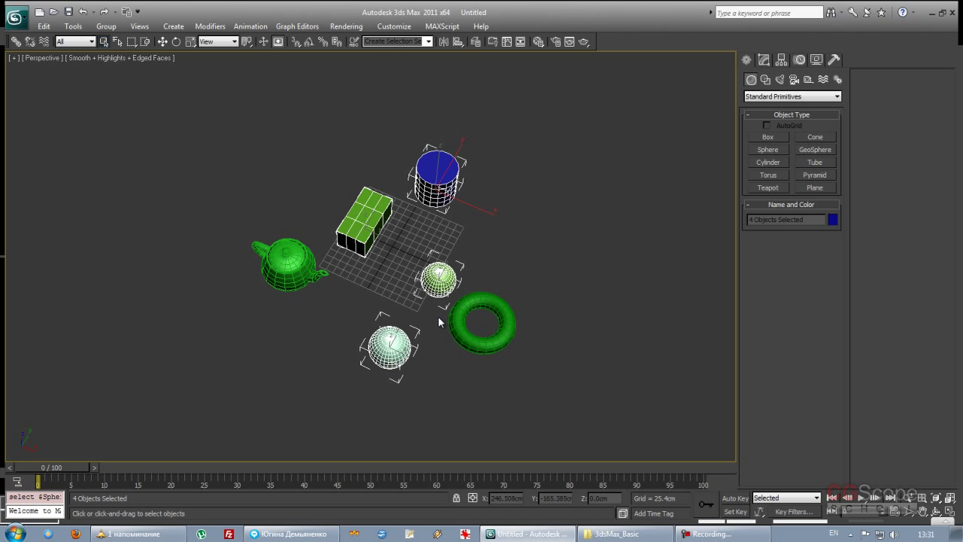
pyautogui.keyDown('alt'); pyautogui.click(397, 338); pyautogui.keyUp('alt')
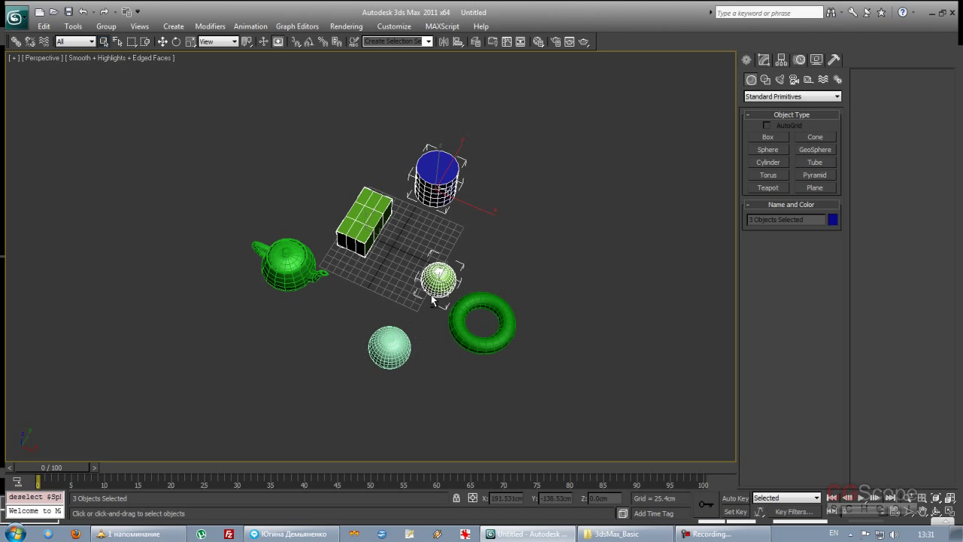
pyautogui.keyDown('alt'); pyautogui.click(440, 276); pyautogui.keyUp('alt')
pyautogui.keyDown('alt'); pyautogui.click(372, 228); pyautogui.keyUp('alt')
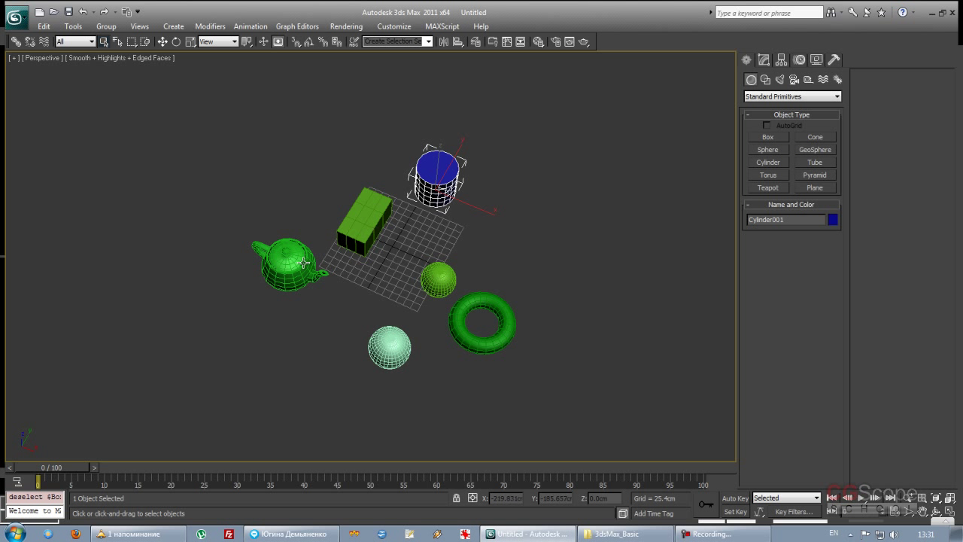
pyautogui.keyDown('ctrl'); pyautogui.click(287, 257); pyautogui.keyUp('ctrl')
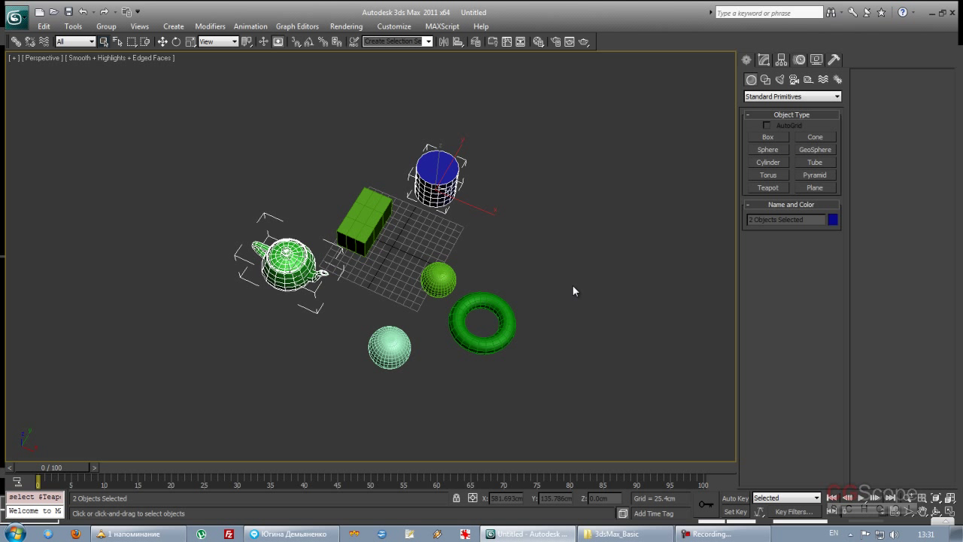
# Step: Adjust the view and click empty space to deselect the teapot and cylinder
pyautogui.scroll(1, 503, 268)
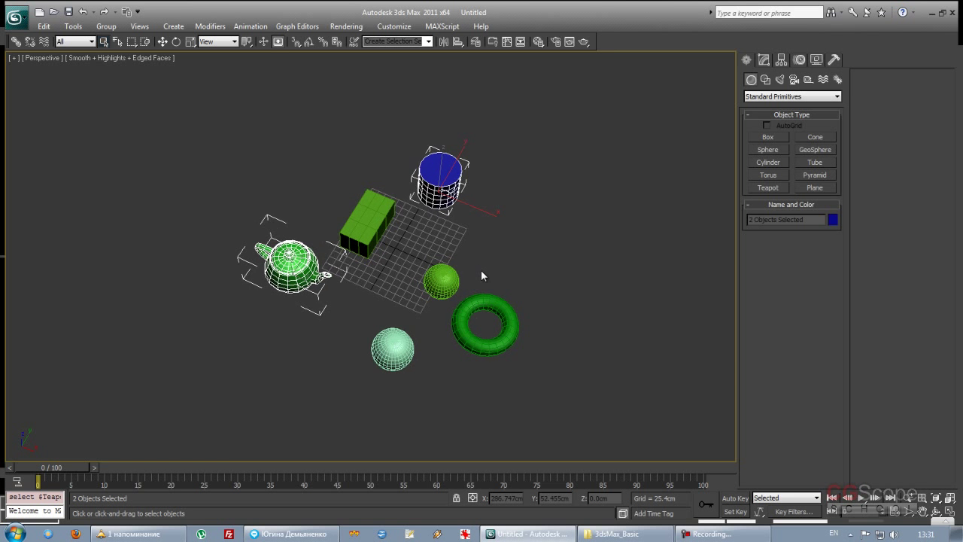
pyautogui.scroll(4, 445, 246)
pyautogui.scroll(-3, 445, 247)
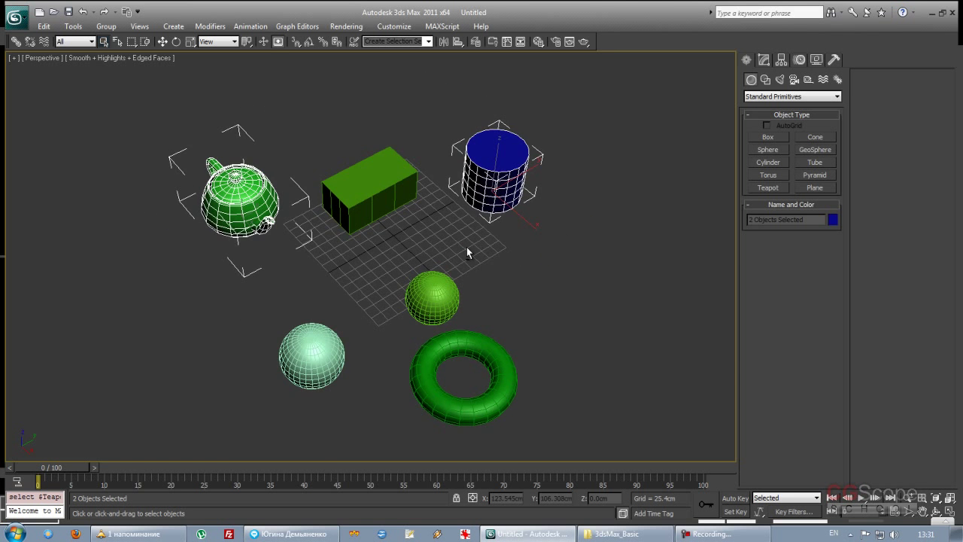
pyautogui.scroll(3, 466, 247)
pyautogui.keyDown('alt'); pyautogui.moveTo(475, 255); pyautogui.dragTo(406, 237, button='middle'); pyautogui.keyUp('alt')
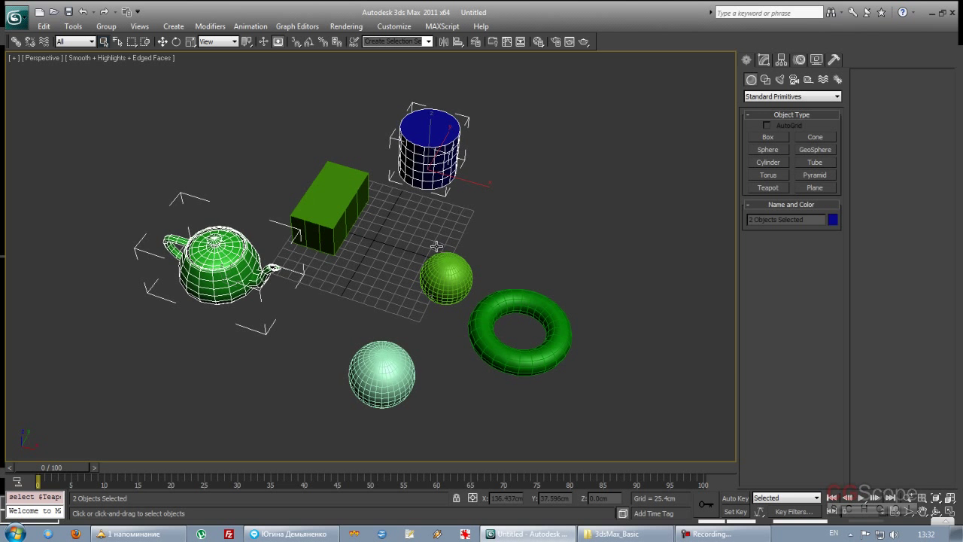
pyautogui.click(400, 227)
pyautogui.scroll(-1, 397, 226)
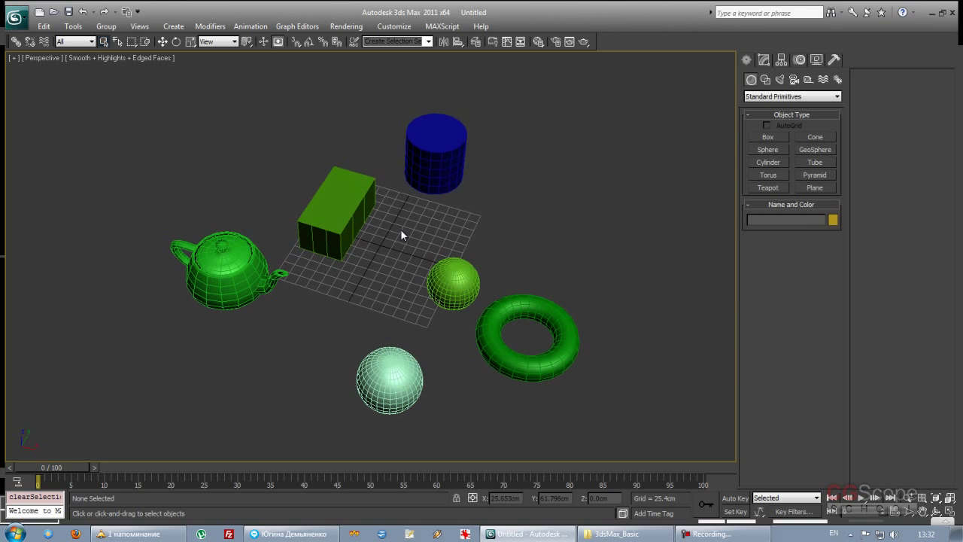
pyautogui.scroll(-2, 391, 234)
# Step: Tilt the view down and drag a rectangle around the teapot, cylinder, small green sphere and torus
pyautogui.keyDown('alt'); pyautogui.moveTo(387, 241); pyautogui.dragTo(288, 167, button='middle'); pyautogui.keyUp('alt')
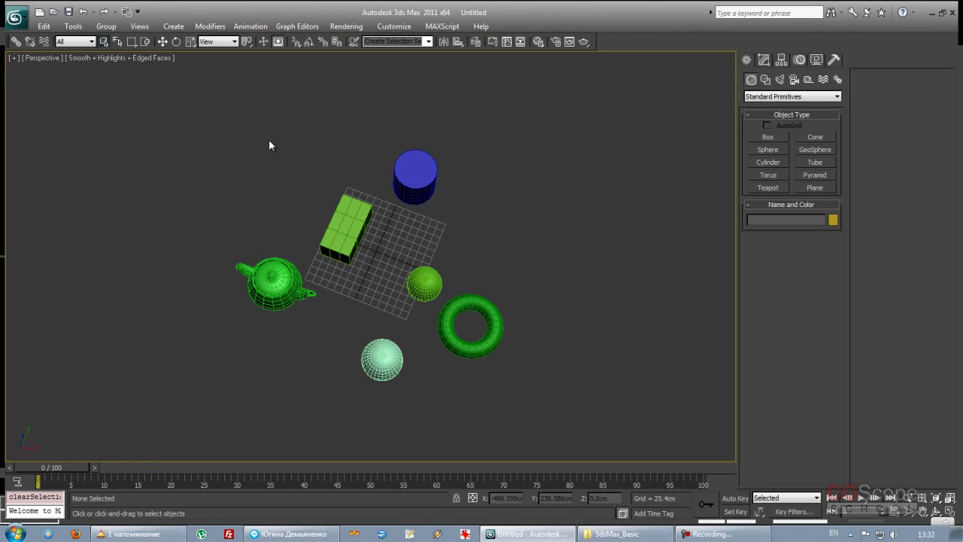
pyautogui.moveTo(268, 139)
pyautogui.mouseDown()
pyautogui.moveTo(486, 251)
pyautogui.moveTo(529, 379)
pyautogui.moveTo(580, 413)
pyautogui.moveTo(495, 194)
pyautogui.moveTo(333, 148)
pyautogui.moveTo(398, 211)
pyautogui.moveTo(500, 240)
pyautogui.moveTo(520, 338)
pyautogui.moveTo(396, 219)
pyautogui.moveTo(491, 317)
pyautogui.moveTo(474, 327)
pyautogui.mouseUp()
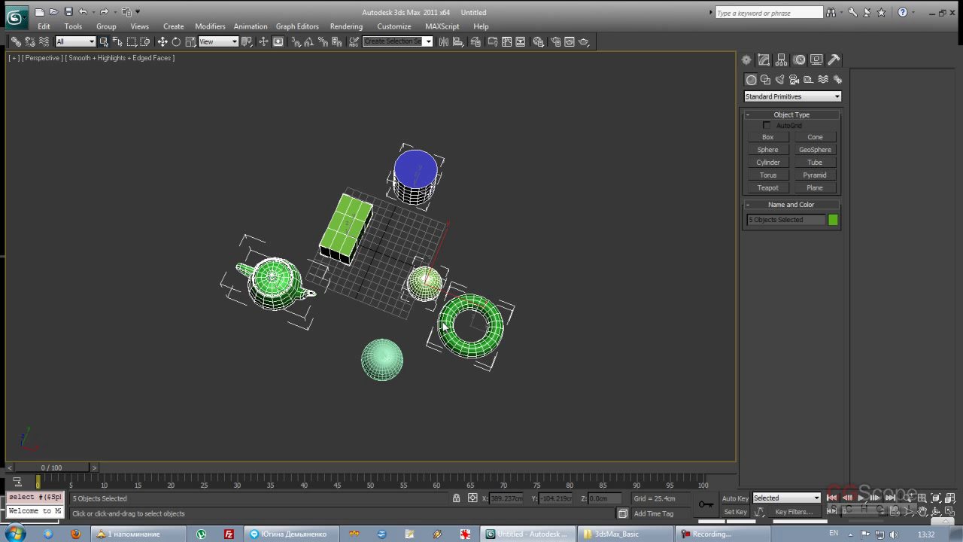
# Step: Drag rectangle selections over the cylinder, grid plane, small sphere and torus, then deselect everything
pyautogui.click(285, 349)
pyautogui.moveTo(307, 112); pyautogui.dragTo(467, 253)
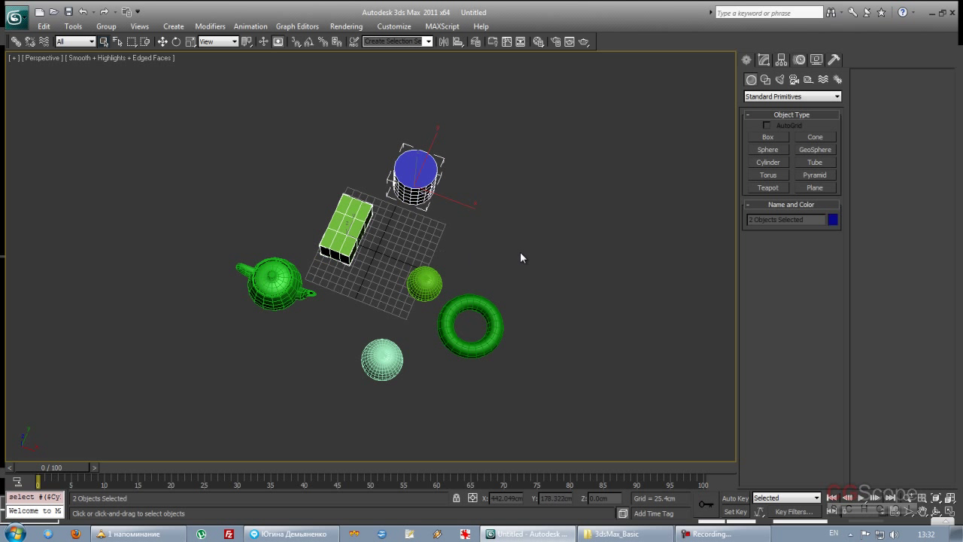
pyautogui.moveTo(323, 143); pyautogui.dragTo(447, 260)
pyautogui.moveTo(564, 353); pyautogui.dragTo(439, 227)
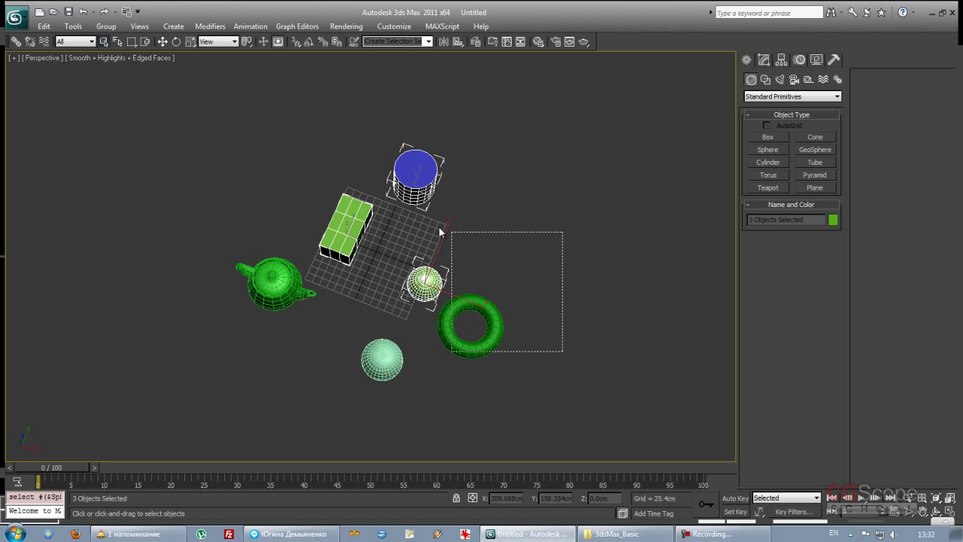
pyautogui.click(470, 219)
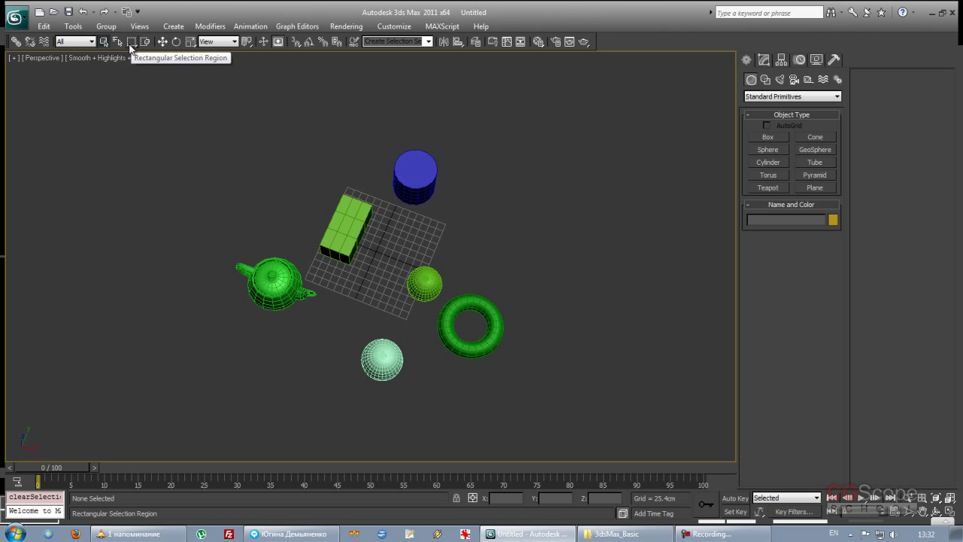
# Step: Rectangle-select the cylinder, box and small green sphere, then set the selection region to Circular
pyautogui.click(133, 44)
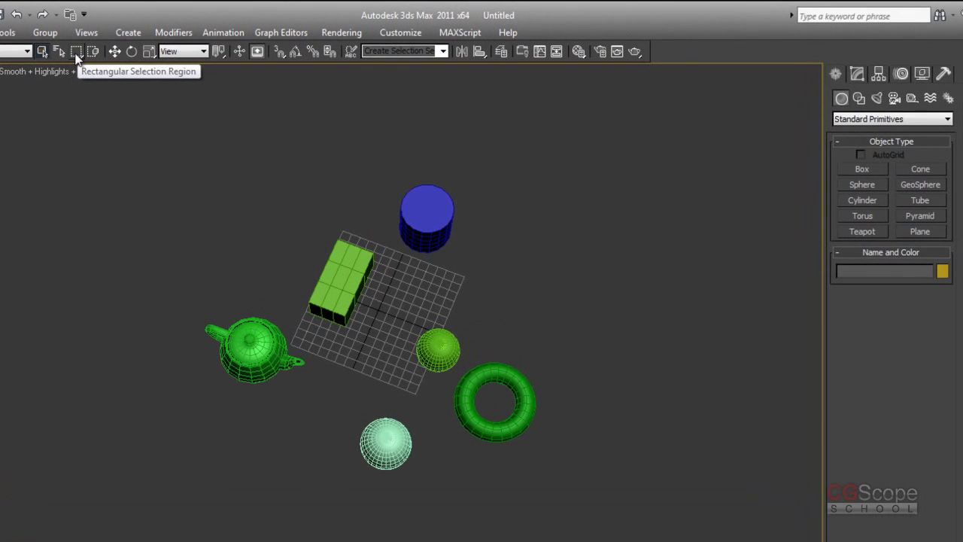
pyautogui.click(75, 53)
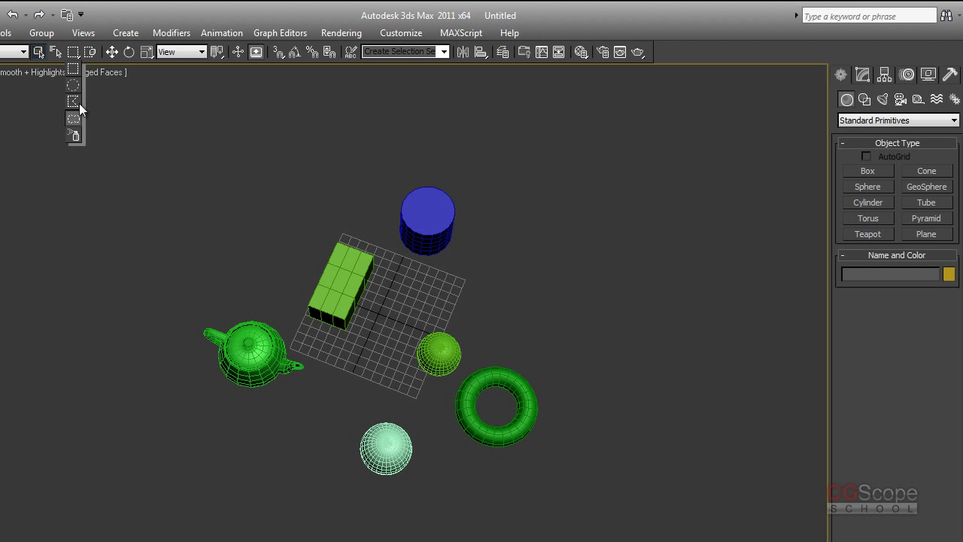
pyautogui.moveTo(122, 142); pyautogui.dragTo(132, 128)
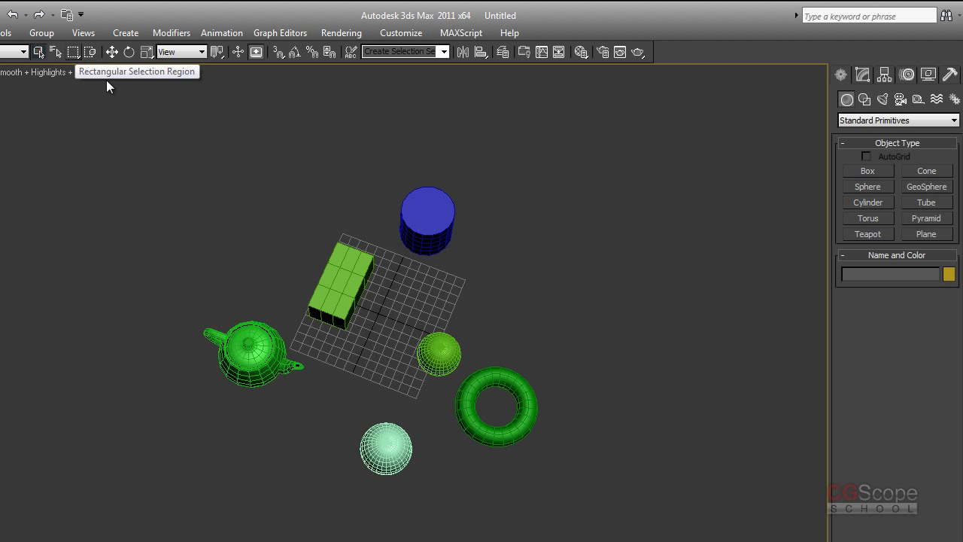
pyautogui.moveTo(459, 344); pyautogui.dragTo(489, 361)
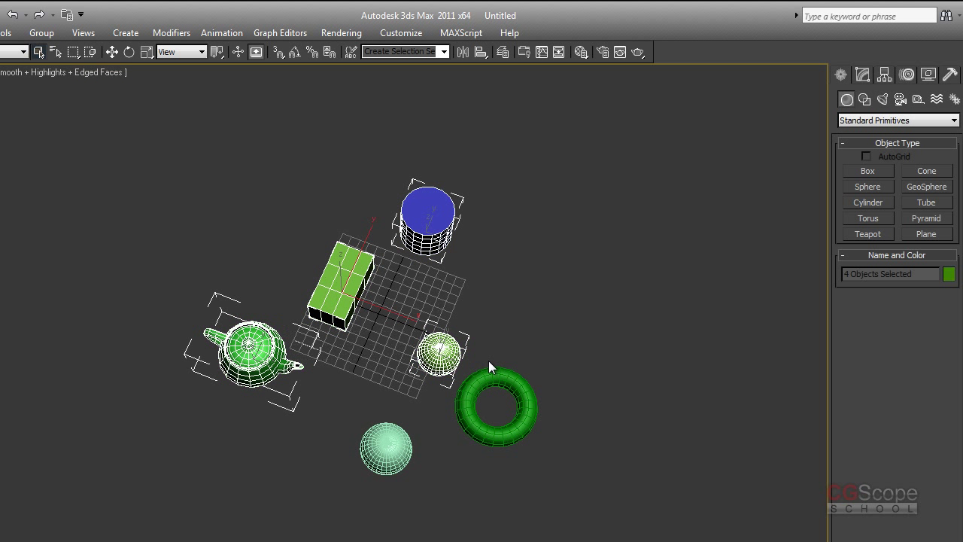
pyautogui.moveTo(303, 192); pyautogui.dragTo(460, 352)
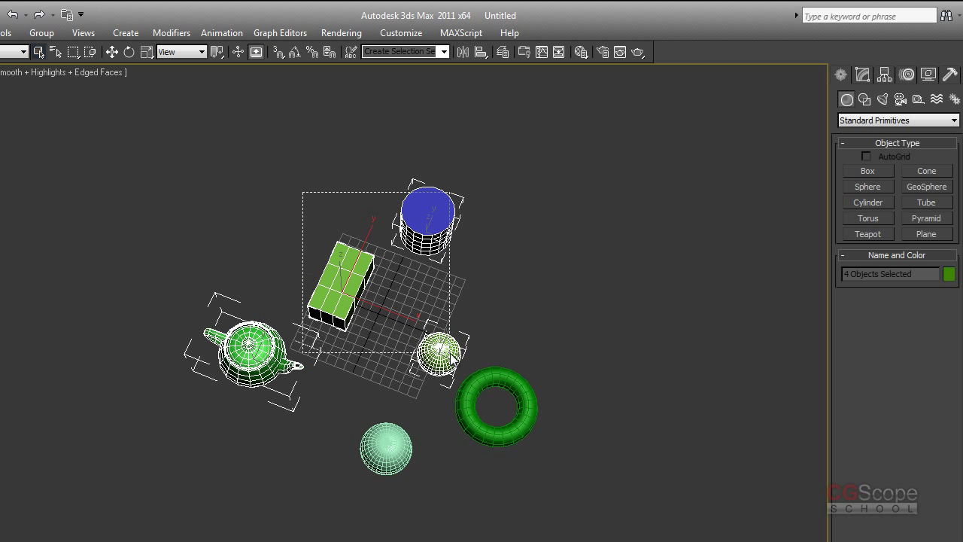
pyautogui.click(73, 50)
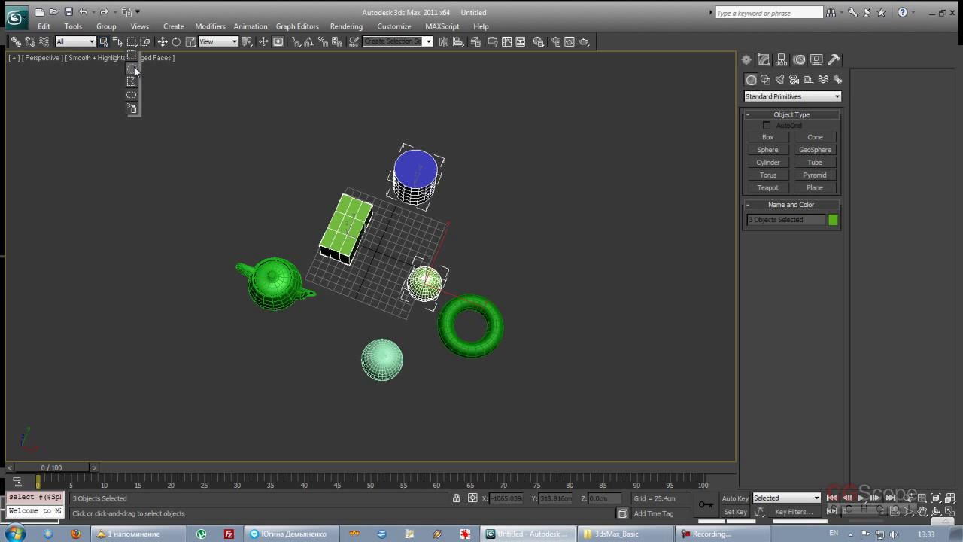
pyautogui.click(133, 67)
# Step: Keep Circular Selection Region, deselect, and circle-select all six objects
pyautogui.click(134, 50)
pyautogui.click(135, 66)
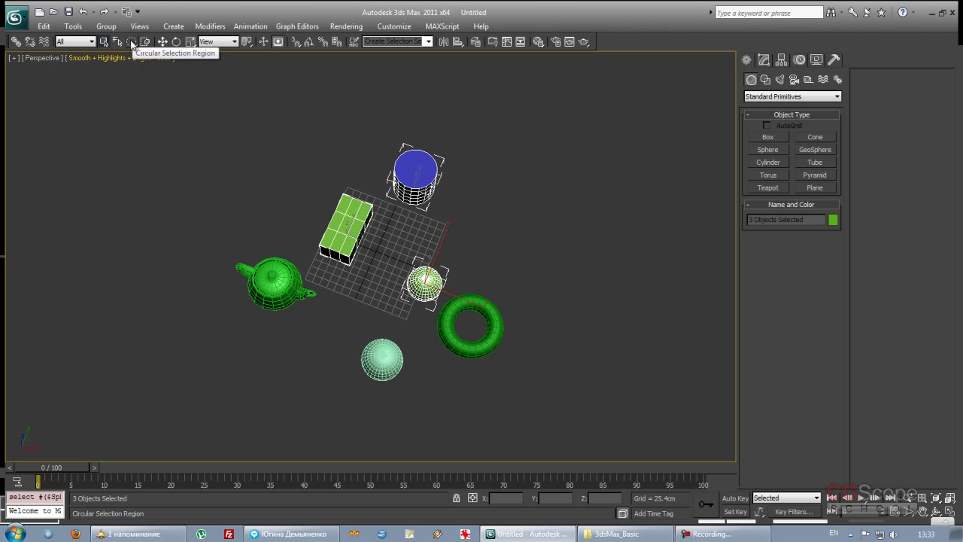
pyautogui.click(319, 222)
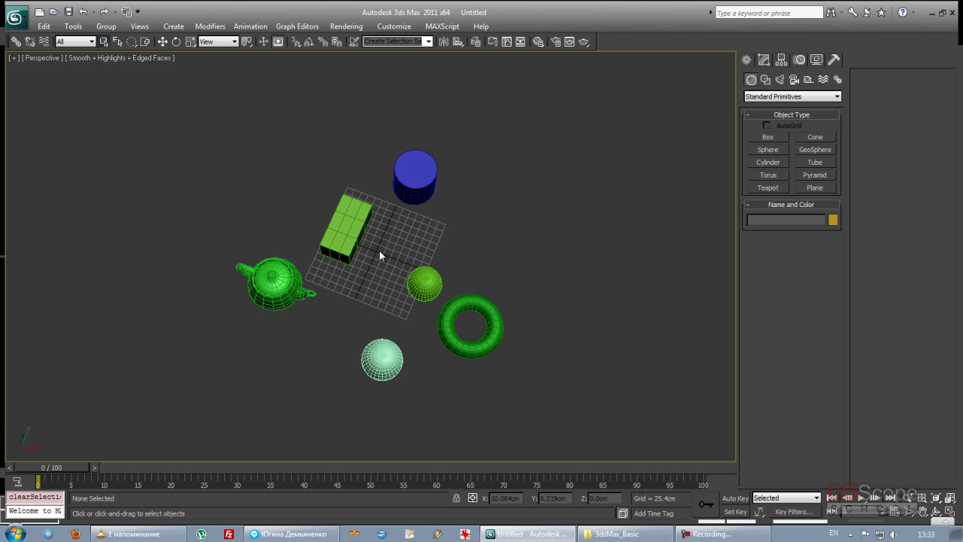
pyautogui.moveTo(379, 254)
pyautogui.mouseDown()
pyautogui.moveTo(412, 299)
pyautogui.moveTo(493, 351)
pyautogui.moveTo(468, 346)
pyautogui.moveTo(490, 375)
pyautogui.moveTo(488, 364)
pyautogui.mouseUp()
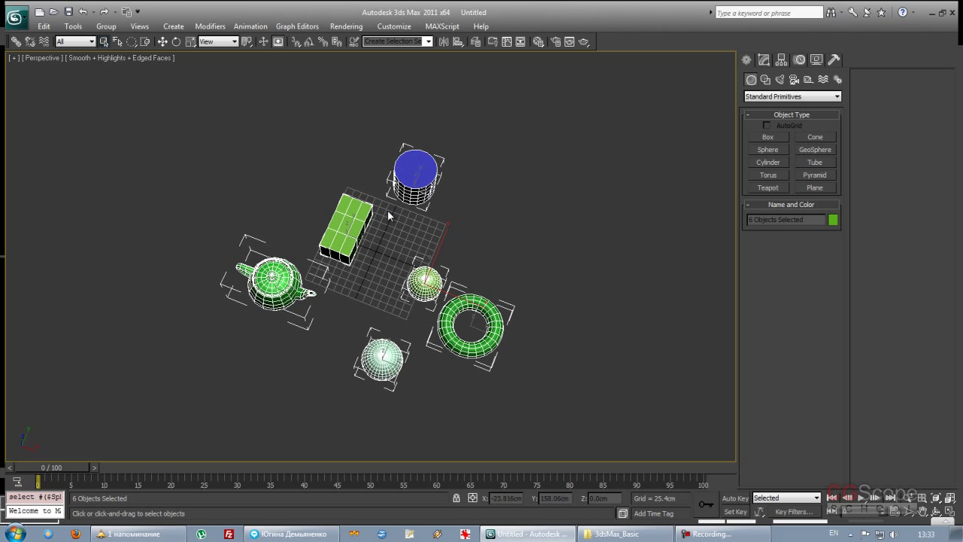
pyautogui.keyDown('alt'); pyautogui.moveTo(399, 233); pyautogui.dragTo(379, 260, button='middle'); pyautogui.keyUp('alt')
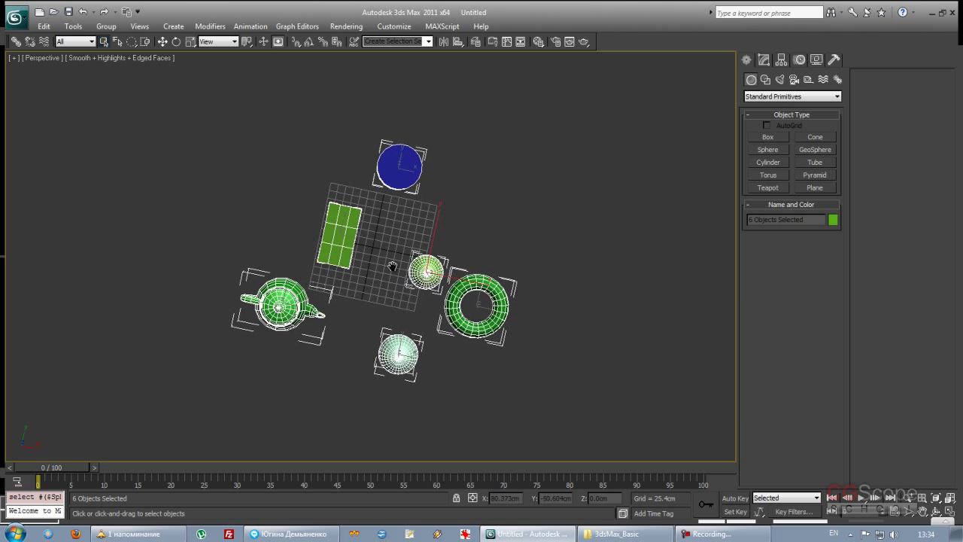
# Step: Deselect, circle-select just the box, small sphere and cylinder, then clear the selection
pyautogui.click(391, 243)
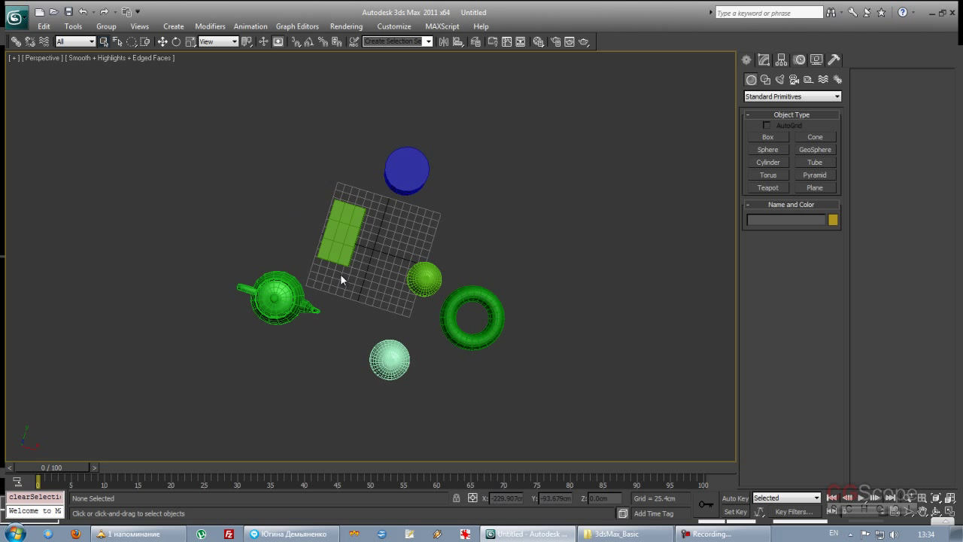
pyautogui.moveTo(385, 263)
pyautogui.keyDown('alt'); pyautogui.mouseDown(button='middle')
pyautogui.moveTo(391, 288)
pyautogui.moveTo(372, 286)
pyautogui.moveTo(391, 286)
pyautogui.moveTo(401, 271)
pyautogui.moveTo(390, 268)
pyautogui.mouseUp(button='middle'); pyautogui.keyUp('alt')
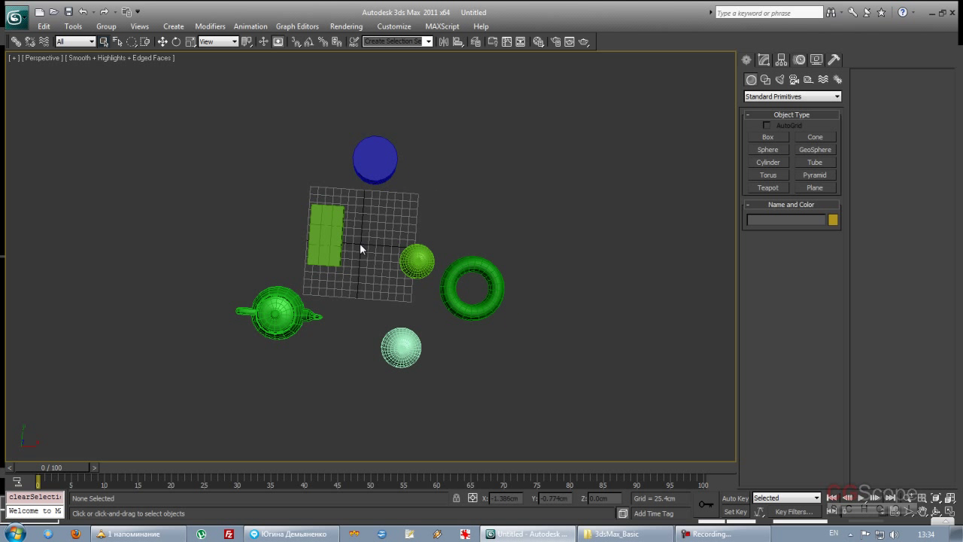
pyautogui.moveTo(367, 254); pyautogui.dragTo(429, 317)
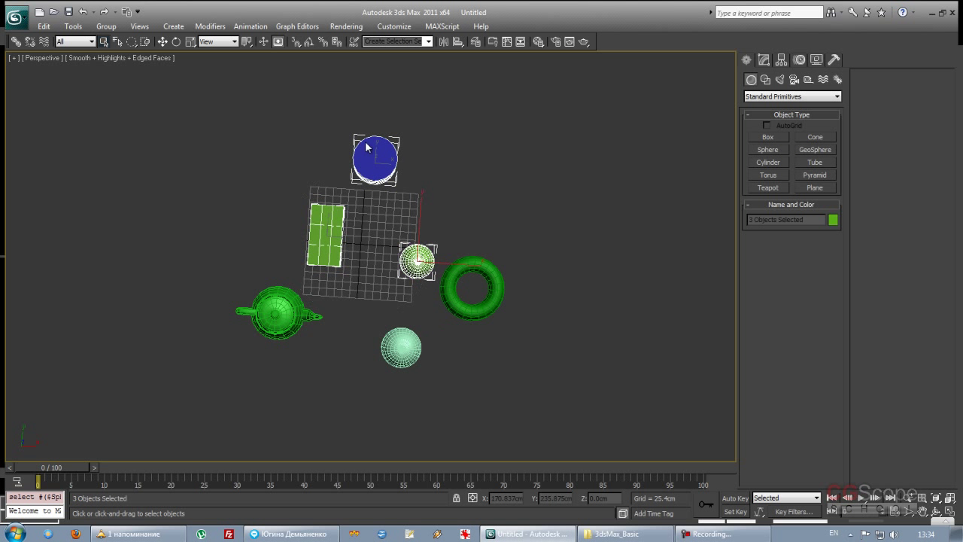
pyautogui.click(413, 202)
pyautogui.moveTo(413, 202)
pyautogui.keyDown('alt'); pyautogui.mouseDown(button='middle')
pyautogui.moveTo(259, 238)
pyautogui.moveTo(254, 254)
pyautogui.mouseUp(button='middle'); pyautogui.keyUp('alt')
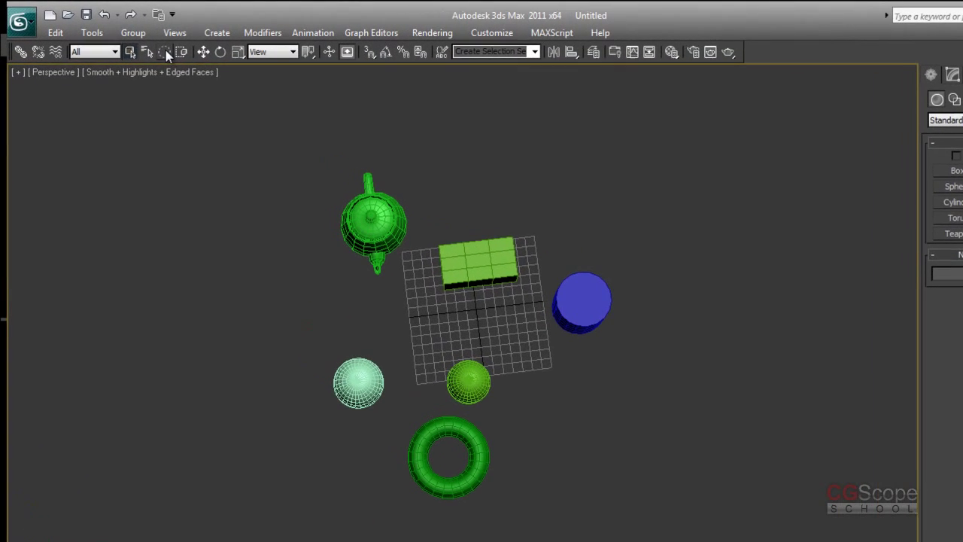
# Step: Switch to Fence Selection Region and start a fence outline around the cylinder
pyautogui.moveTo(148, 47); pyautogui.dragTo(151, 99)
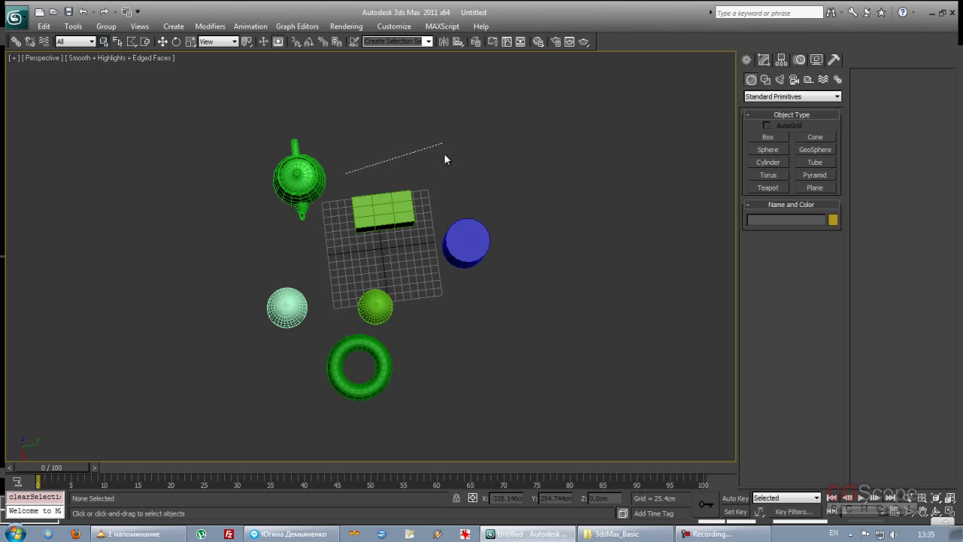
pyautogui.moveTo(456, 176); pyautogui.dragTo(438, 186)
pyautogui.click(471, 122)
pyautogui.moveTo(463, 129); pyautogui.dragTo(490, 195)
pyautogui.click(507, 230)
pyautogui.click(475, 317)
# Step: Extend the fence around both spheres and close it, selecting box, cylinder and spheres
pyautogui.click(352, 244)
pyautogui.click(411, 298)
pyautogui.click(404, 336)
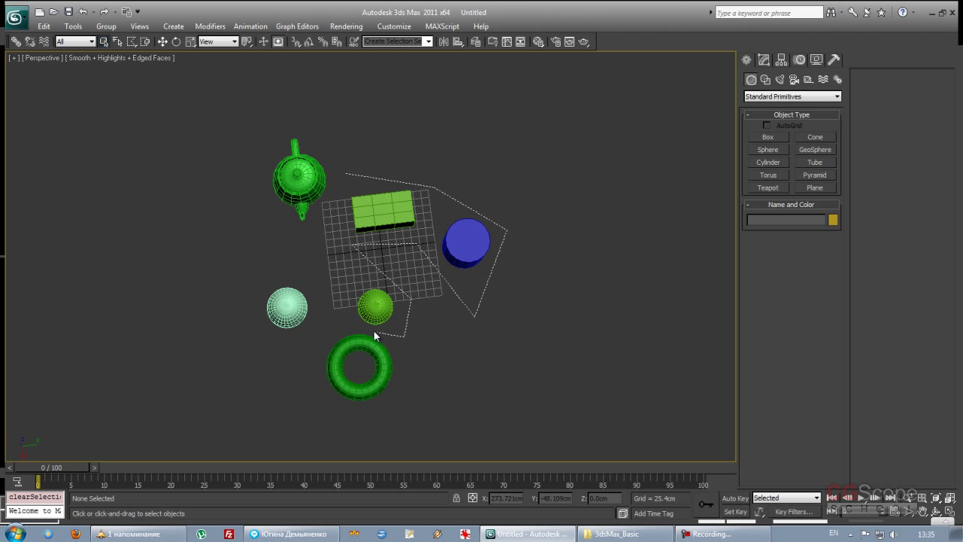
pyautogui.click(346, 325)
pyautogui.rightClick(315, 251)
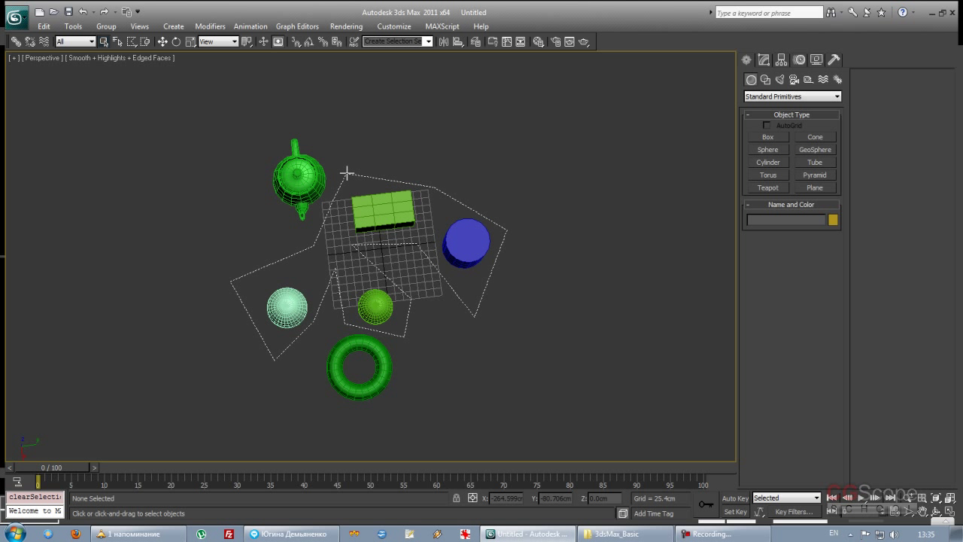
pyautogui.click(346, 172)
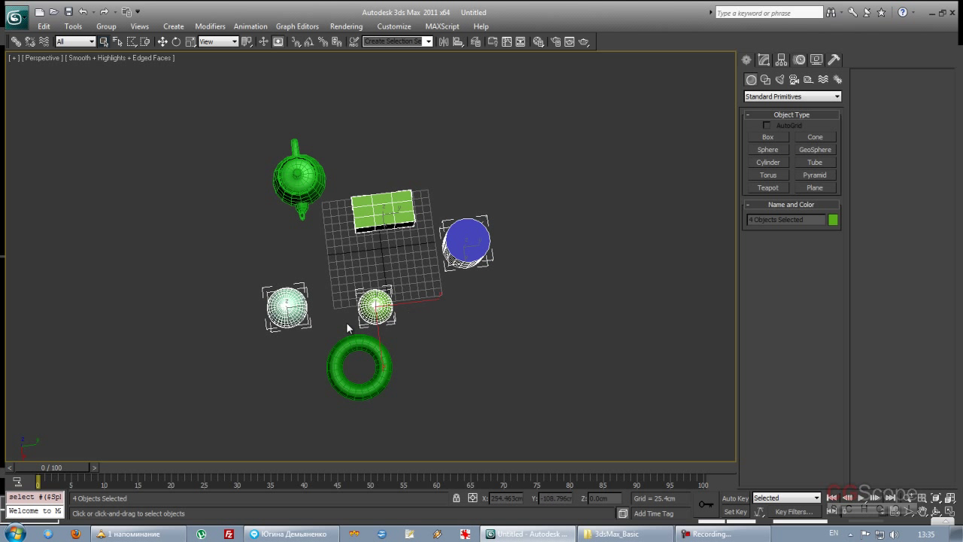
pyautogui.moveTo(434, 286); pyautogui.dragTo(408, 276, button='middle')
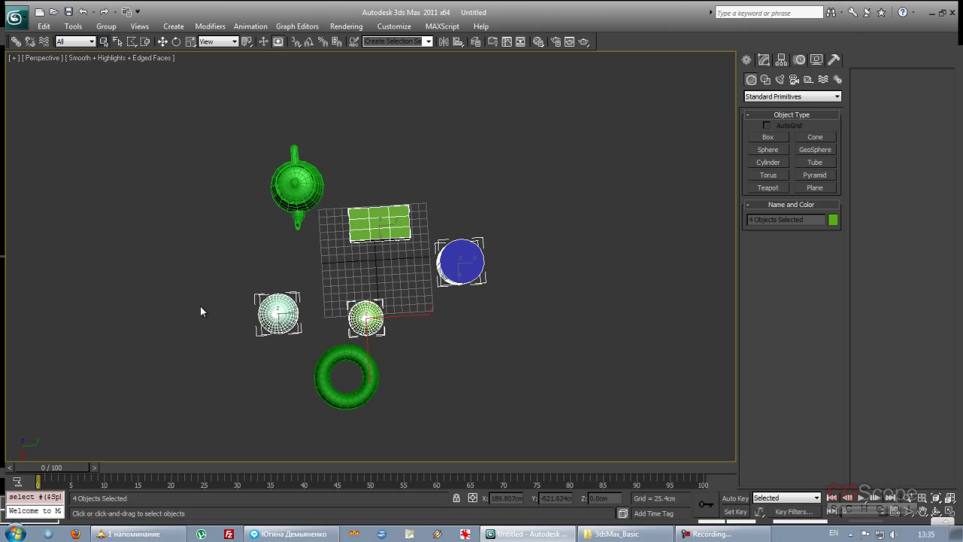
pyautogui.click(134, 43)
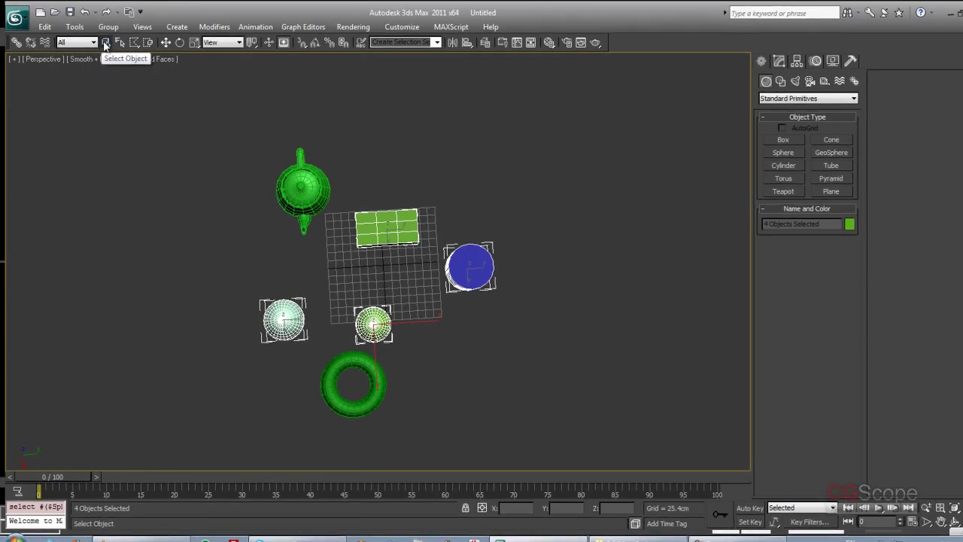
# Step: Switch to Lasso Selection Region, lasso the box, cylinder and both spheres, then deselect
pyautogui.moveTo(133, 43)
pyautogui.mouseDown()
pyautogui.moveTo(136, 101)
pyautogui.moveTo(165, 122)
pyautogui.mouseUp()
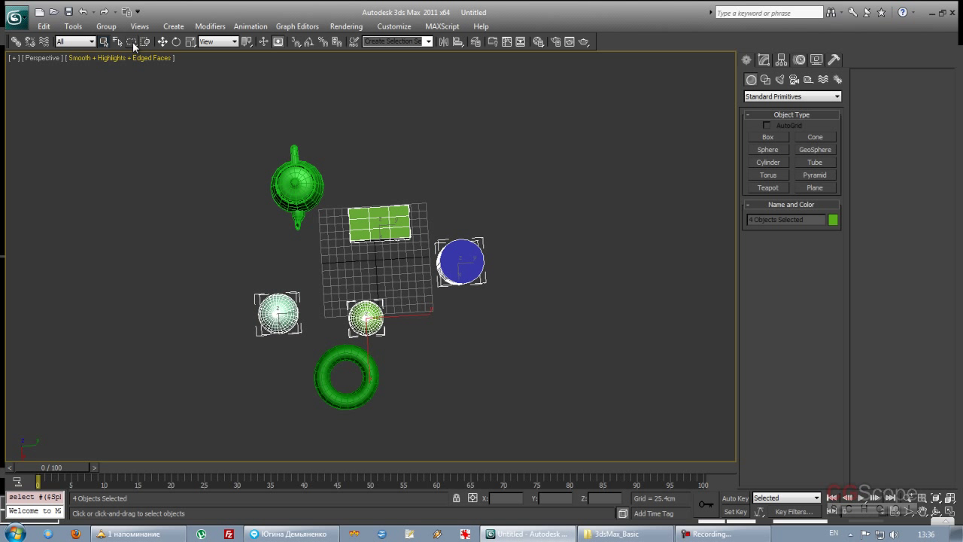
pyautogui.click(348, 136)
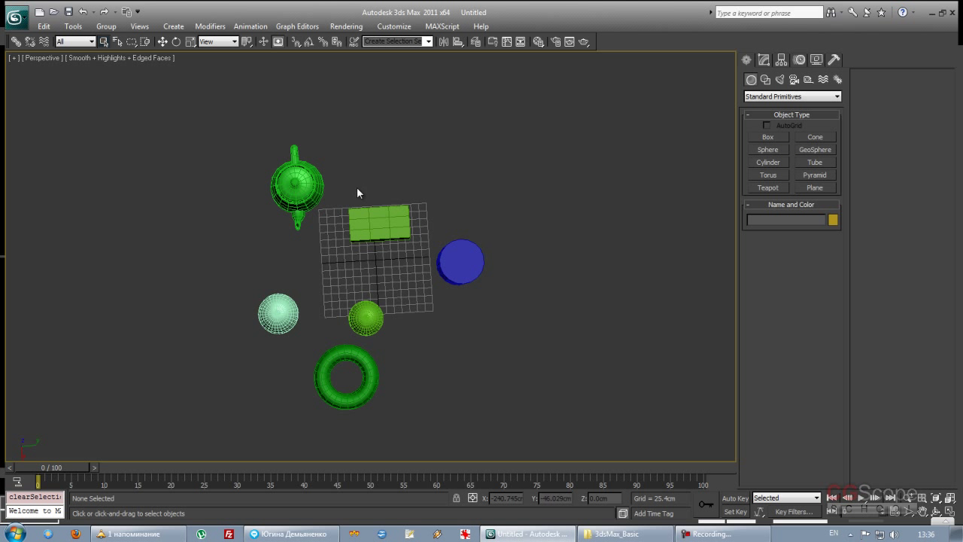
pyautogui.moveTo(382, 185)
pyautogui.mouseDown()
pyautogui.moveTo(467, 231)
pyautogui.moveTo(500, 234)
pyautogui.moveTo(493, 264)
pyautogui.moveTo(502, 296)
pyautogui.moveTo(462, 309)
pyautogui.moveTo(427, 290)
pyautogui.moveTo(422, 272)
pyautogui.moveTo(384, 266)
pyautogui.moveTo(402, 329)
pyautogui.moveTo(361, 345)
pyautogui.moveTo(330, 315)
pyautogui.moveTo(318, 285)
pyautogui.moveTo(280, 350)
pyautogui.moveTo(234, 299)
pyautogui.moveTo(322, 236)
pyautogui.mouseUp()
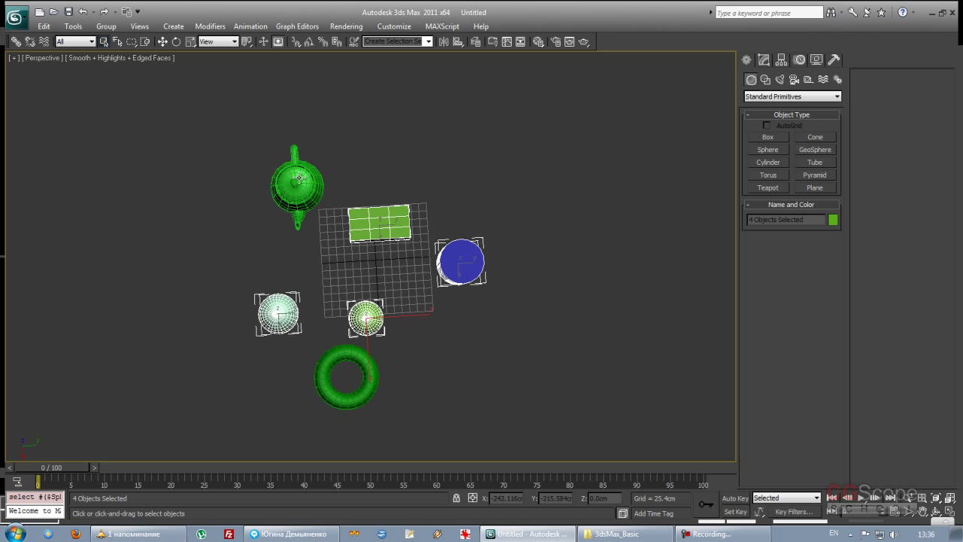
pyautogui.click(433, 132)
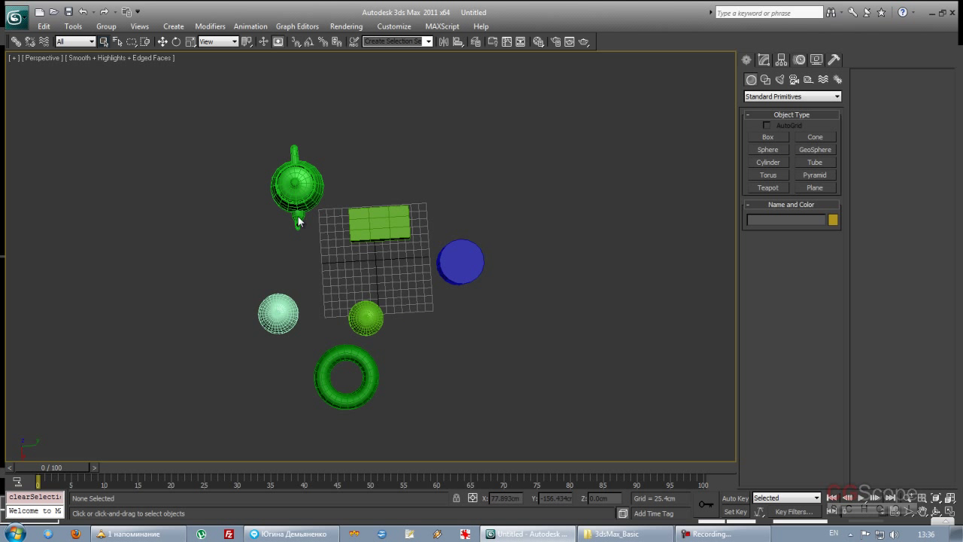
# Step: Rectangle-select the box and cylinder, select then deselect the teapot, and show region shapes
pyautogui.moveTo(363, 171); pyautogui.dragTo(517, 293)
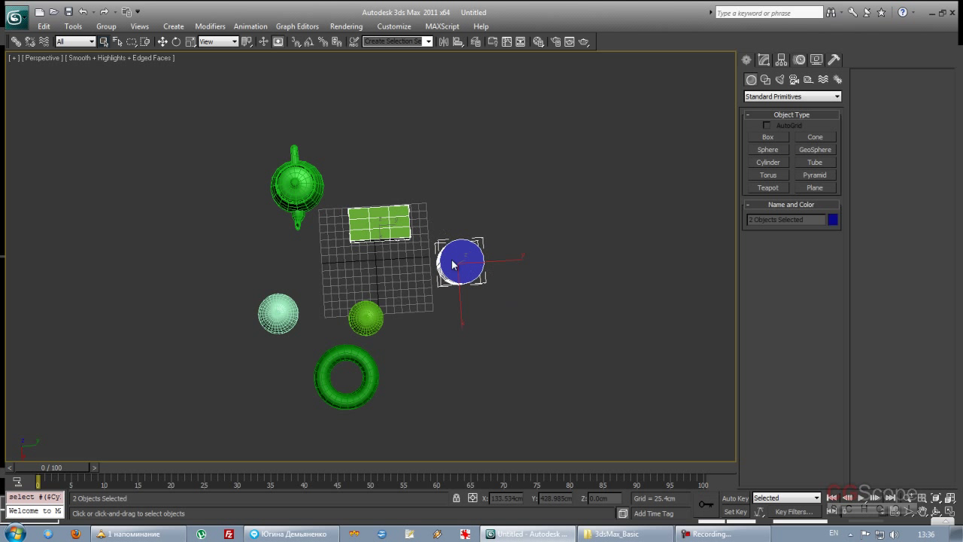
pyautogui.click(297, 185)
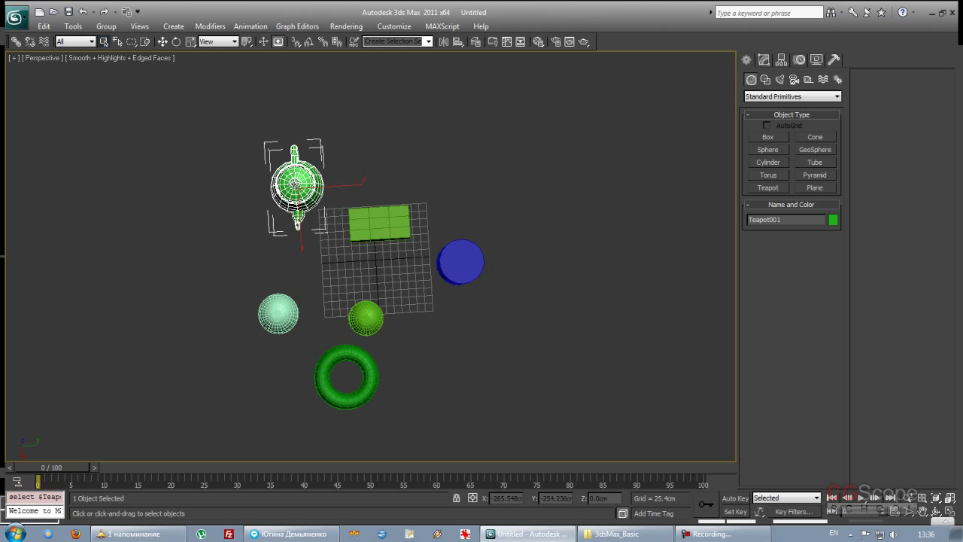
pyautogui.click(397, 142)
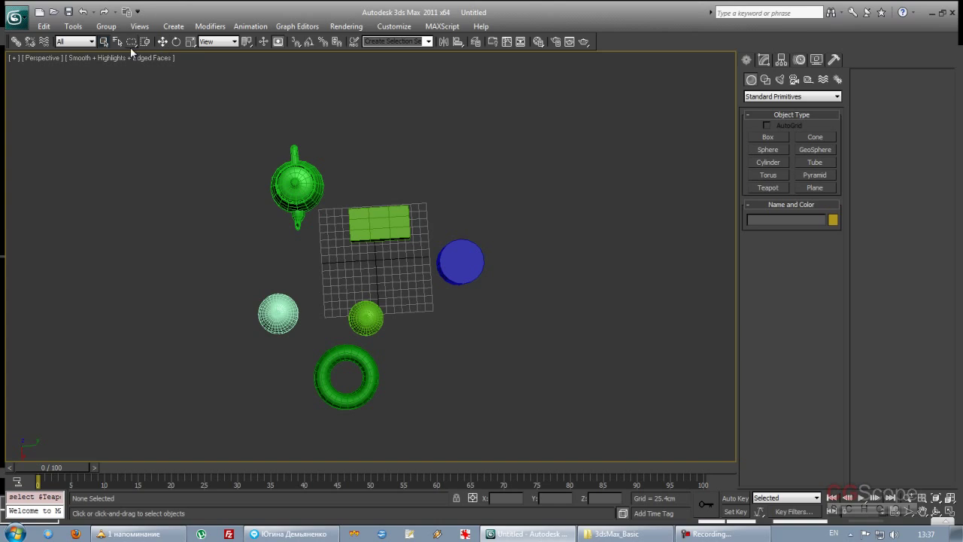
pyautogui.click(131, 41)
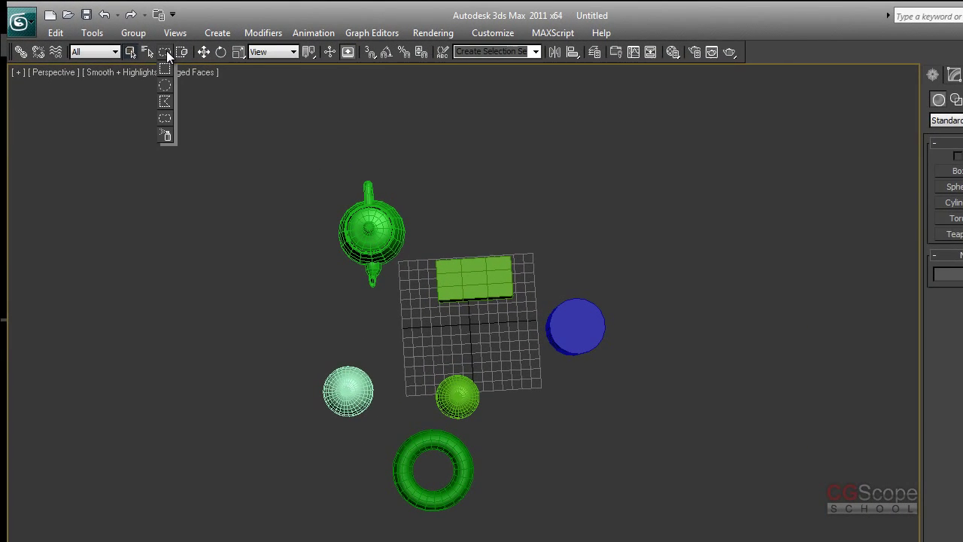
# Step: Use Paint Selection Region to add the box, teapot, cylinder, both spheres and torus
pyautogui.moveTo(166, 50); pyautogui.dragTo(165, 135)
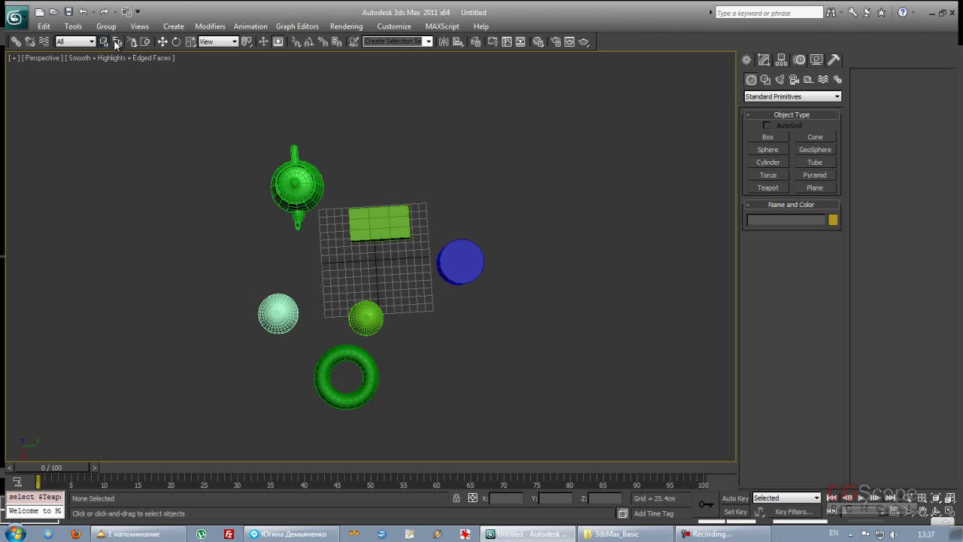
pyautogui.click(377, 220)
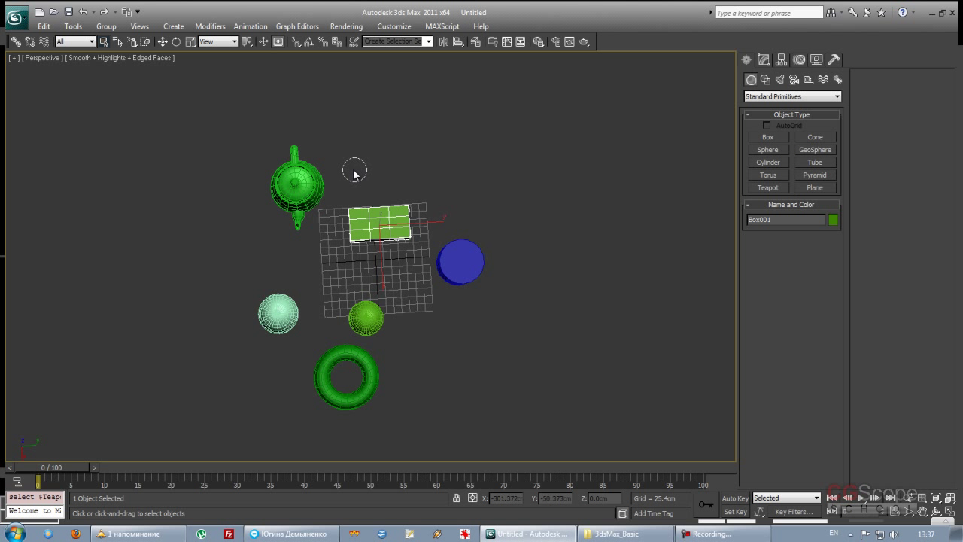
pyautogui.keyDown('ctrl'); pyautogui.click(329, 173); pyautogui.keyUp('ctrl')
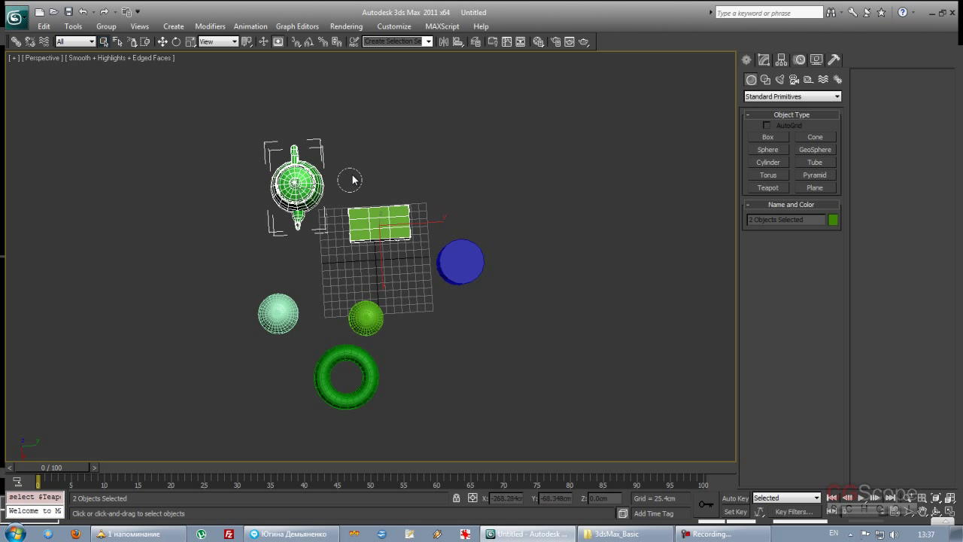
pyautogui.keyDown('ctrl'); pyautogui.click(455, 262); pyautogui.keyUp('ctrl')
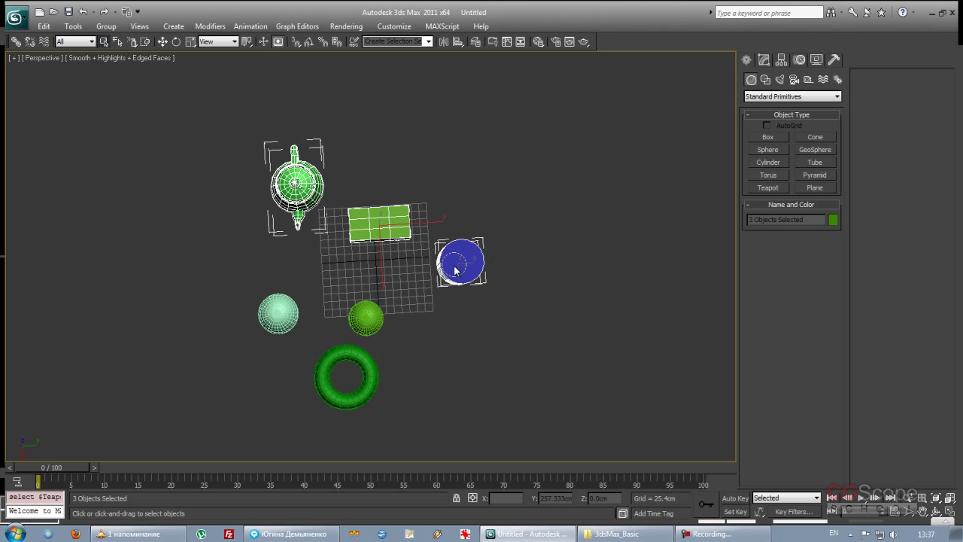
pyautogui.keyDown('ctrl'); pyautogui.click(366, 316); pyautogui.keyUp('ctrl')
pyautogui.keyDown('ctrl'); pyautogui.click(278, 312); pyautogui.keyUp('ctrl')
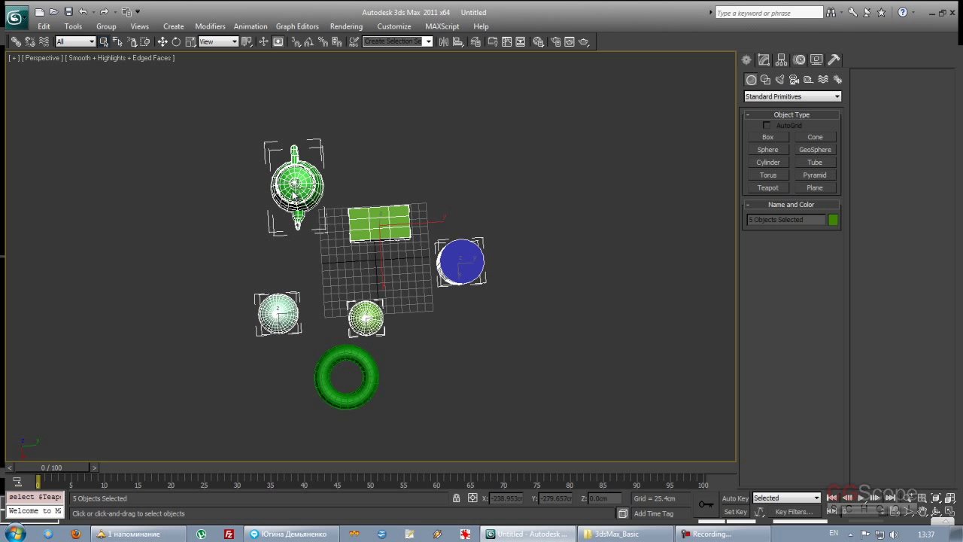
pyautogui.keyDown('ctrl'); pyautogui.click(367, 359); pyautogui.keyUp('ctrl')
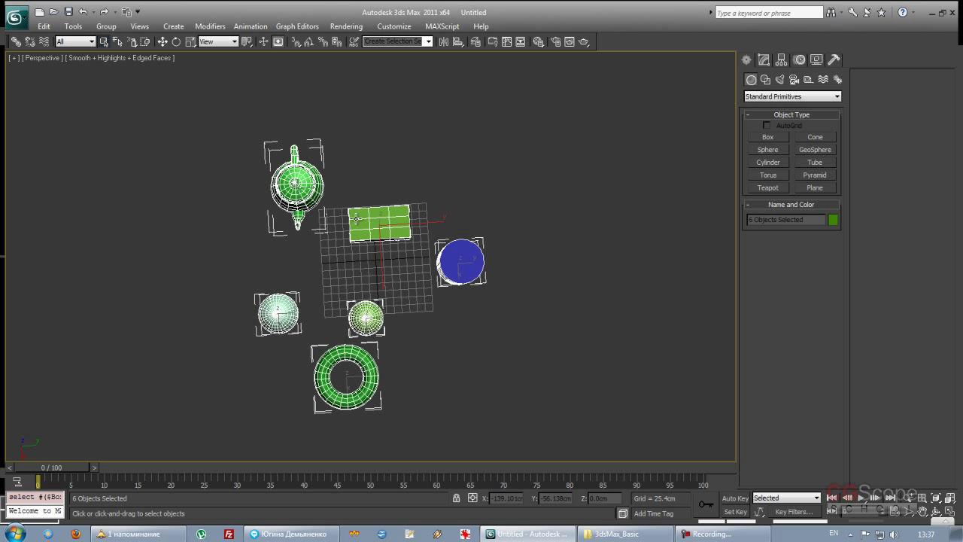
pyautogui.keyDown('alt'); pyautogui.moveTo(349, 256); pyautogui.dragTo(634, 256, button='middle'); pyautogui.keyUp('alt')
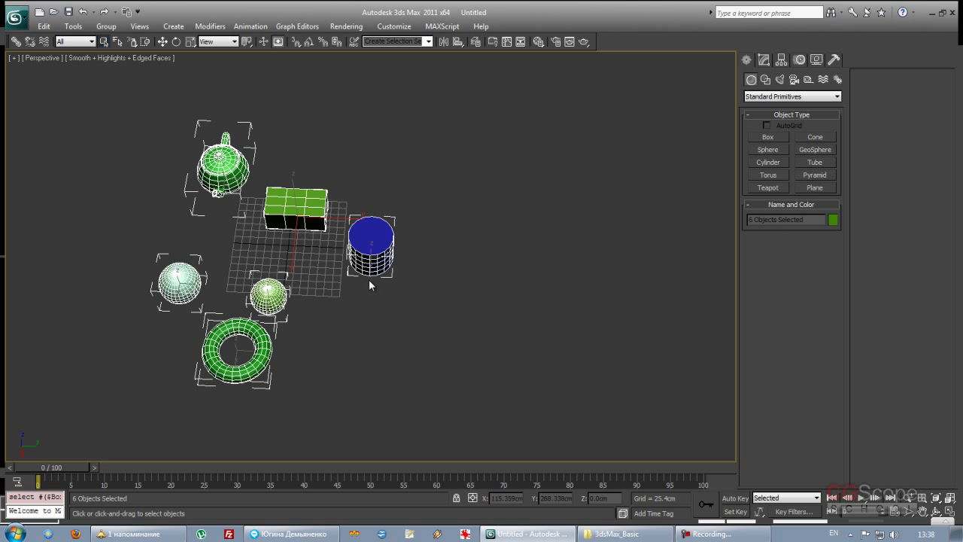
# Step: Draw a plane right of the objects with 20 length and 20 width segments
pyautogui.click(821, 187)
pyautogui.moveTo(448, 298); pyautogui.dragTo(627, 413)
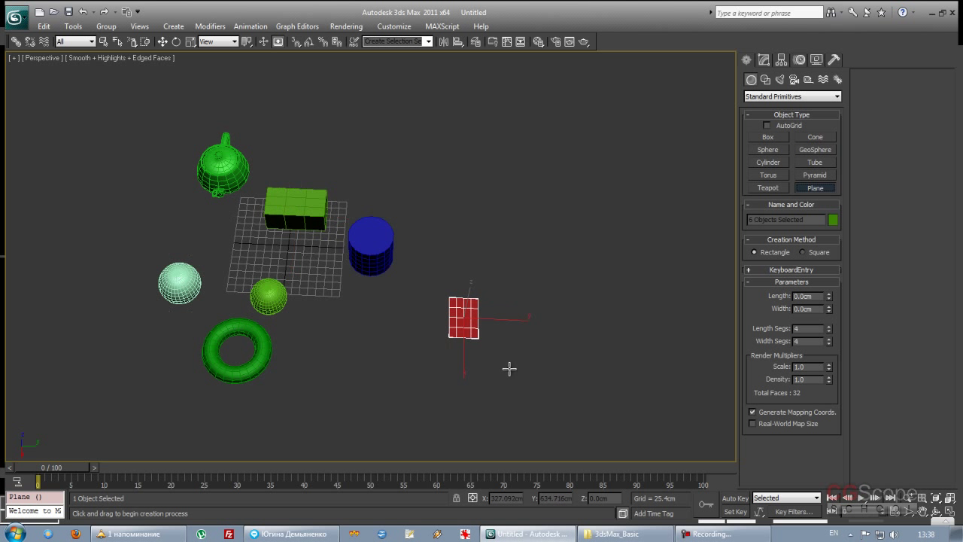
pyautogui.moveTo(574, 350); pyautogui.dragTo(483, 308, button='middle')
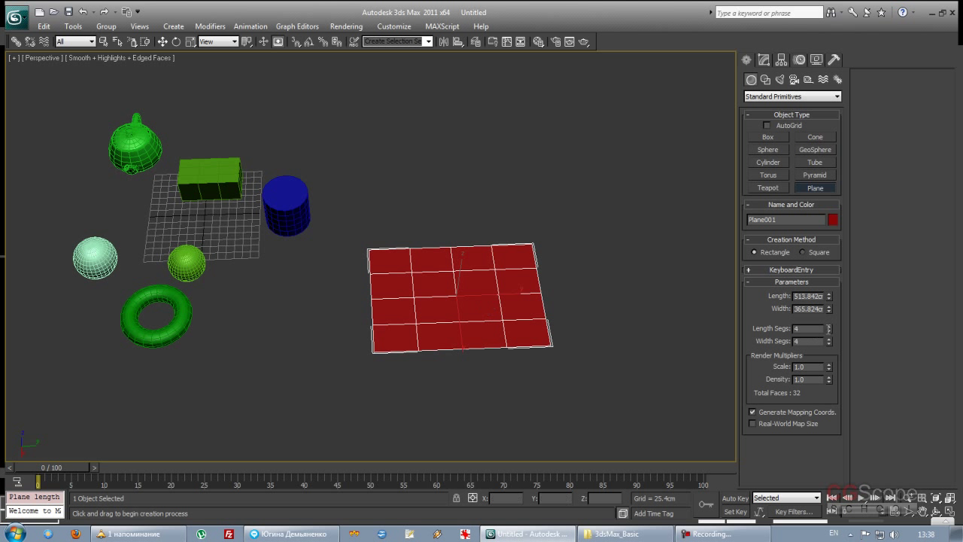
pyautogui.moveTo(830, 331); pyautogui.dragTo(801, 305)
pyautogui.doubleClick(813, 333)
pyautogui.write('20')
pyautogui.press('Tab')
pyautogui.write('20')
pyautogui.press('Tab')
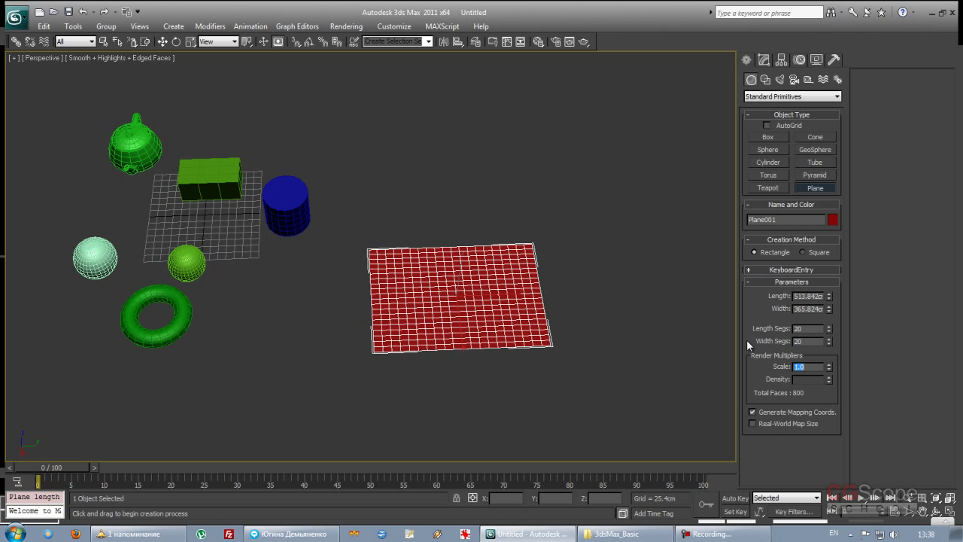
# Step: Switch to the Move tool and bring up the plane's right-click conversion menu
pyautogui.moveTo(412, 298)
pyautogui.keyDown('alt'); pyautogui.mouseDown(button='middle')
pyautogui.moveTo(462, 294)
pyautogui.moveTo(299, 319)
pyautogui.mouseUp(button='middle'); pyautogui.keyUp('alt')
pyautogui.scroll(3, 320, 292)
pyautogui.moveTo(338, 279)
pyautogui.keyDown('alt'); pyautogui.mouseDown(button='middle')
pyautogui.moveTo(241, 258)
pyautogui.moveTo(301, 248)
pyautogui.moveTo(326, 290)
pyautogui.mouseUp(button='middle'); pyautogui.keyUp('alt')
pyautogui.press('w')
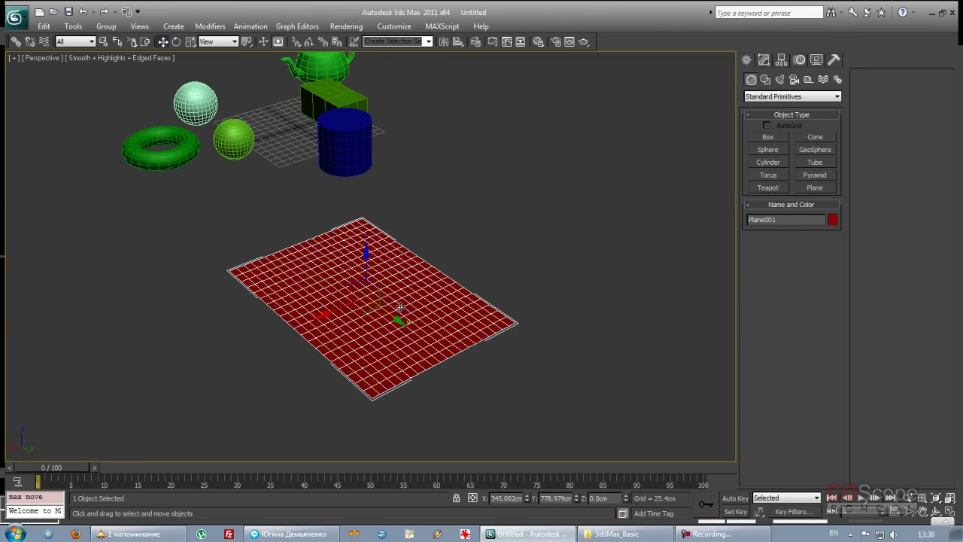
pyautogui.moveTo(400, 308); pyautogui.dragTo(390, 299, button='middle')
pyautogui.rightClick(313, 267)
pyautogui.moveTo(365, 377)
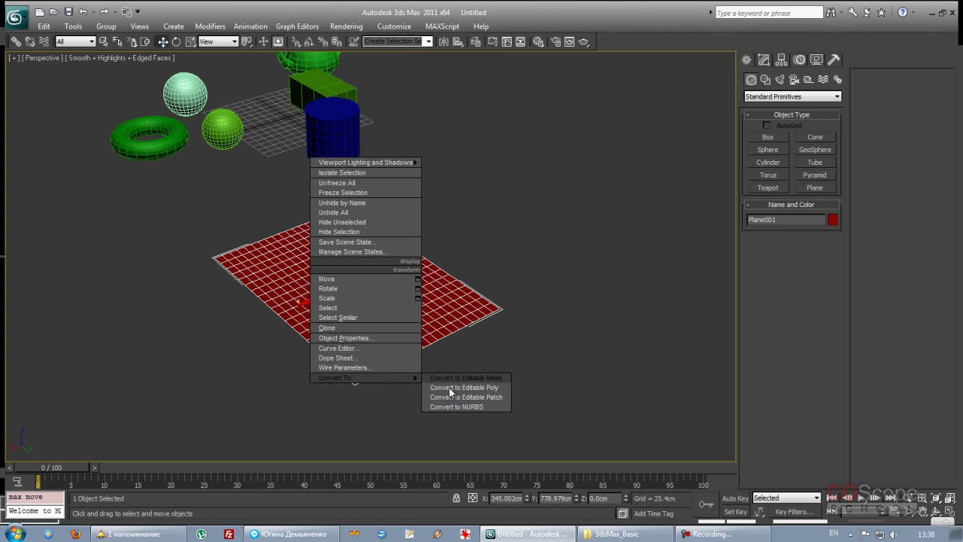
# Step: Convert the red plane to an Editable Poly
pyautogui.click(461, 388)
pyautogui.scroll(2, 458, 343)
pyautogui.scroll(2, 489, 346)
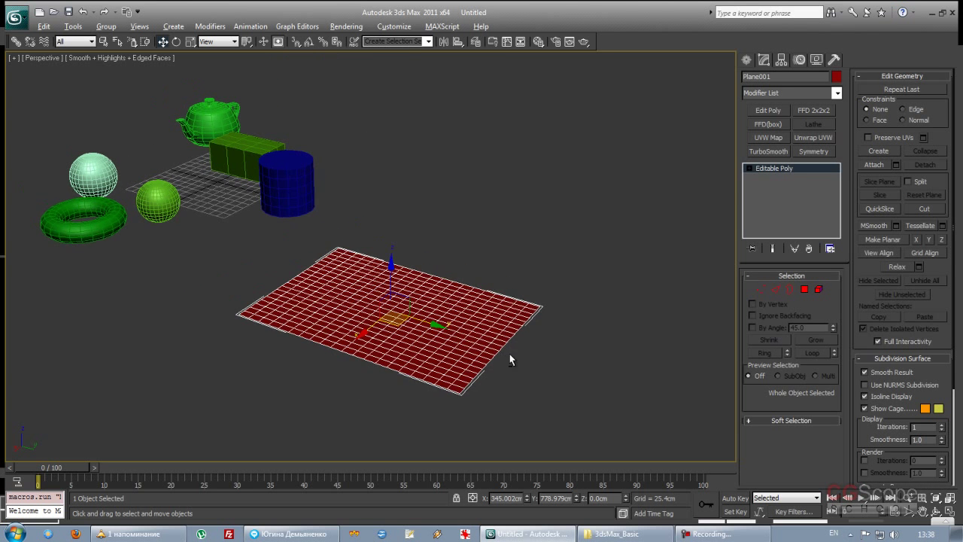
pyautogui.keyDown('alt'); pyautogui.moveTo(510, 360); pyautogui.dragTo(541, 347, button='middle'); pyautogui.keyUp('alt')
# Step: In Vertex mode, test-pull a far-edge vertex into a peak, then undo it with Ctrl+Z
pyautogui.click(761, 289)
pyautogui.keyDown('alt'); pyautogui.moveTo(486, 226); pyautogui.dragTo(465, 230, button='middle'); pyautogui.keyUp('alt')
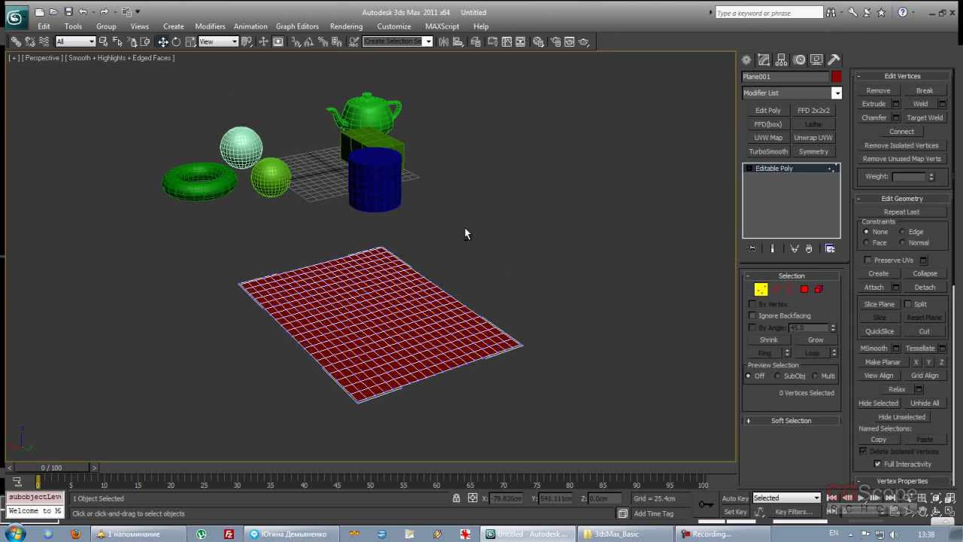
pyautogui.moveTo(395, 325)
pyautogui.keyDown('alt'); pyautogui.mouseDown(button='middle')
pyautogui.moveTo(489, 301)
pyautogui.moveTo(476, 331)
pyautogui.moveTo(422, 236)
pyautogui.mouseUp(button='middle'); pyautogui.keyUp('alt')
pyautogui.click(425, 241)
pyautogui.moveTo(431, 222); pyautogui.dragTo(431, 197)
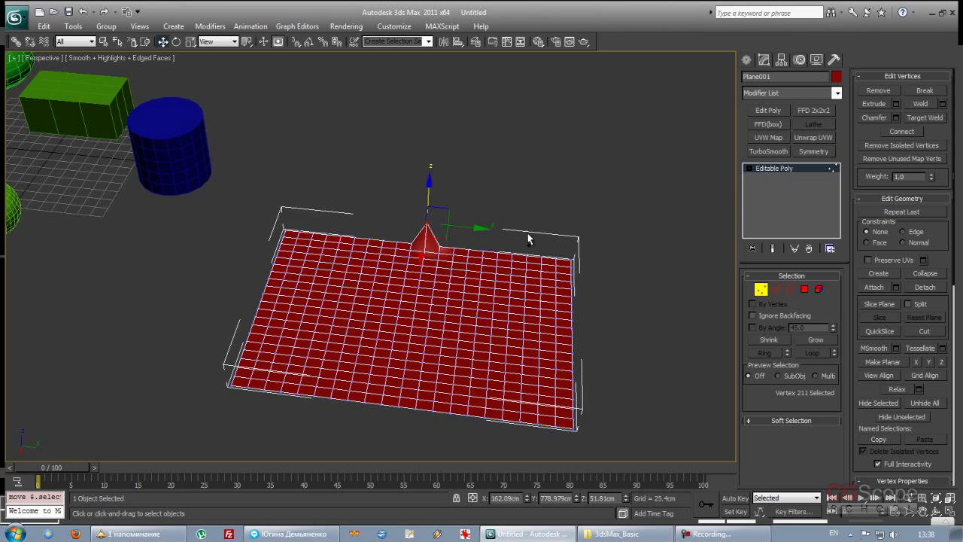
pyautogui.hotkey('ctrl', 'z')
pyautogui.keyDown('alt'); pyautogui.moveTo(490, 276); pyautogui.dragTo(377, 295, button='middle'); pyautogui.keyUp('alt')
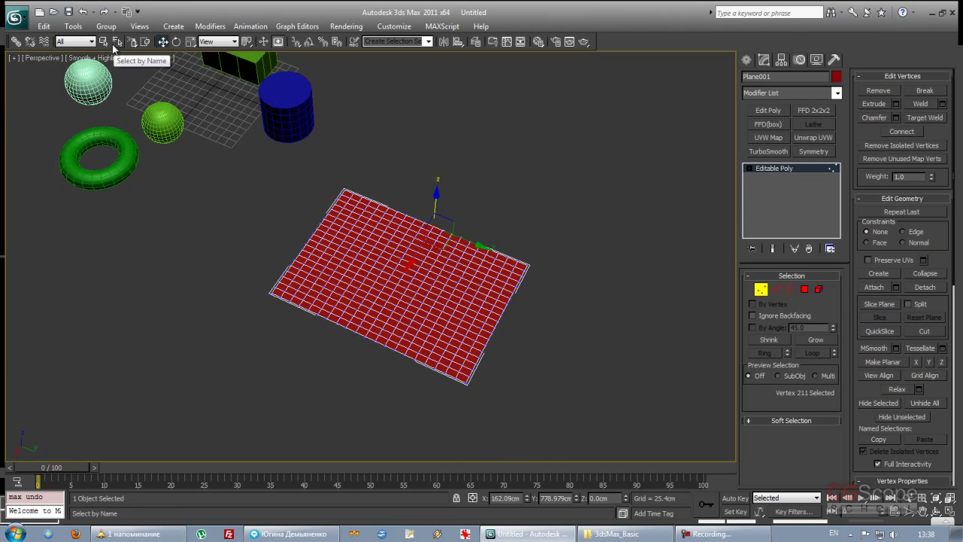
# Step: Paint-select 241 vertices across the plane with the Select Object tool
pyautogui.click(105, 42)
pyautogui.moveTo(308, 198)
pyautogui.keyDown('alt'); pyautogui.mouseDown(button='middle')
pyautogui.moveTo(343, 161)
pyautogui.moveTo(334, 200)
pyautogui.mouseUp(button='middle'); pyautogui.keyUp('alt')
pyautogui.moveTo(333, 200)
pyautogui.mouseDown()
pyautogui.moveTo(313, 294)
pyautogui.moveTo(402, 213)
pyautogui.moveTo(468, 295)
pyautogui.mouseUp()
pyautogui.moveTo(407, 337); pyautogui.dragTo(437, 397)
pyautogui.moveTo(436, 397)
pyautogui.keyDown('alt'); pyautogui.mouseDown(button='middle')
pyautogui.moveTo(570, 329)
pyautogui.moveTo(441, 258)
pyautogui.mouseUp(button='middle'); pyautogui.keyUp('alt')
# Step: Move the selected vertices to make the plane bumpy, then exit Vertex mode
pyautogui.press('w')
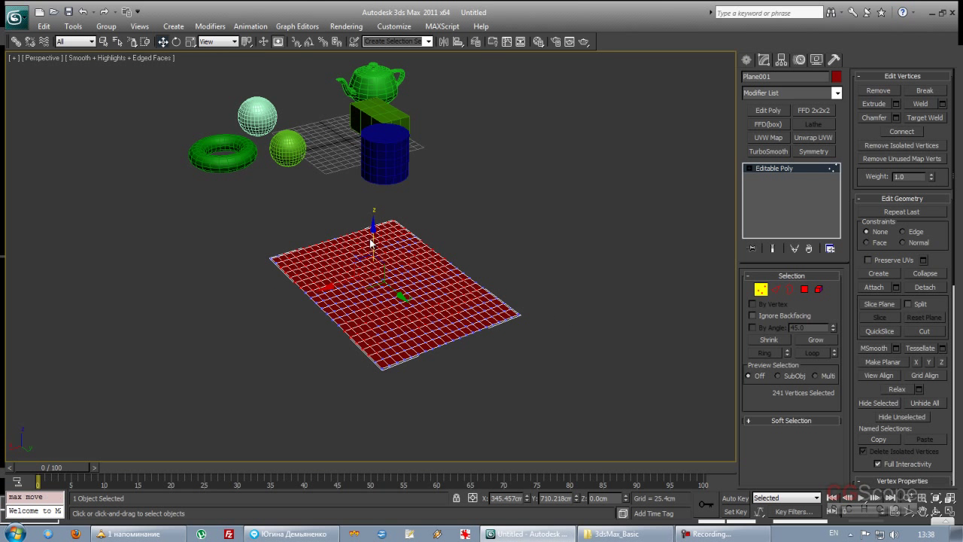
pyautogui.moveTo(371, 243); pyautogui.dragTo(528, 253)
pyautogui.click(761, 289)
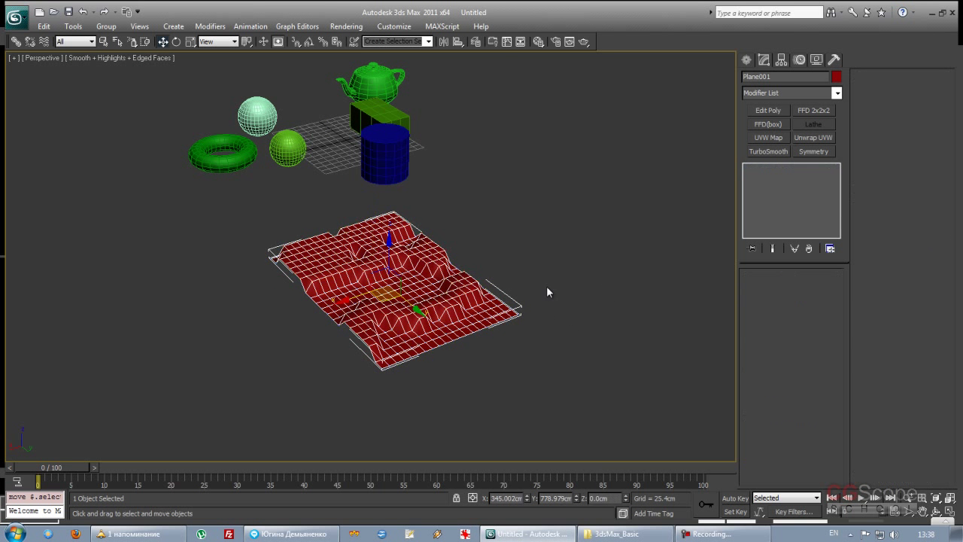
pyautogui.click(546, 292)
pyautogui.keyDown('alt'); pyautogui.moveTo(547, 292); pyautogui.dragTo(512, 286, button='middle'); pyautogui.keyUp('alt')
pyautogui.scroll(2, 453, 276)
pyautogui.keyDown('alt'); pyautogui.moveTo(419, 278); pyautogui.dragTo(402, 288, button='middle'); pyautogui.keyUp('alt')
pyautogui.scroll(2, 425, 290)
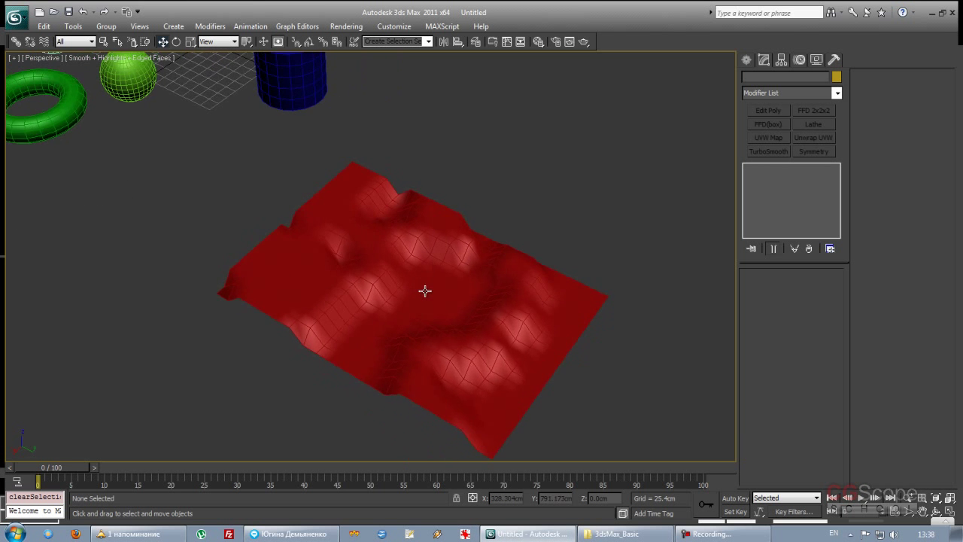
pyautogui.scroll(-2, 425, 290)
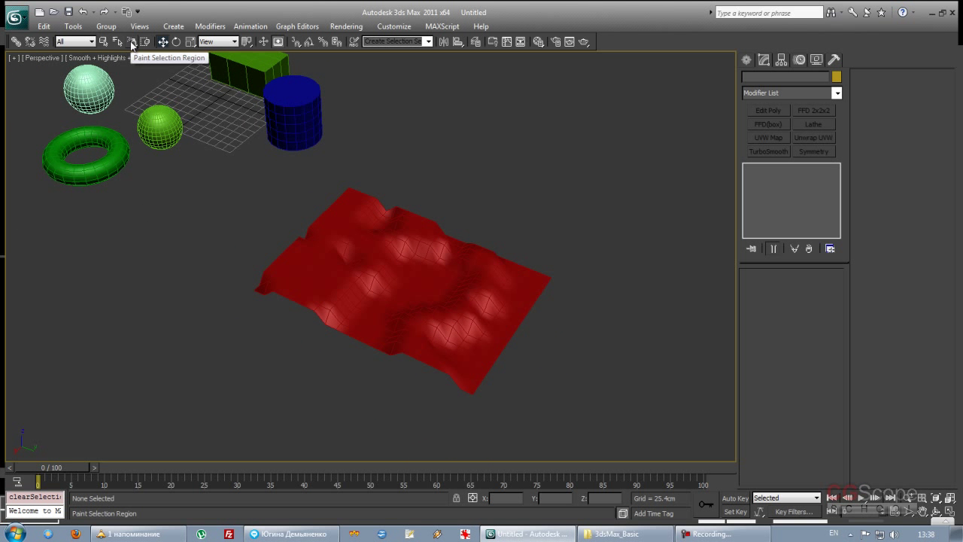
pyautogui.moveTo(236, 150)
pyautogui.keyDown('alt'); pyautogui.mouseDown(button='middle')
pyautogui.moveTo(269, 209)
pyautogui.moveTo(306, 223)
pyautogui.mouseUp(button='middle'); pyautogui.keyUp('alt')
pyautogui.moveTo(395, 222)
pyautogui.keyDown('alt'); pyautogui.mouseDown(button='middle')
pyautogui.moveTo(522, 314)
pyautogui.moveTo(276, 276)
pyautogui.moveTo(311, 254)
pyautogui.mouseUp(button='middle'); pyautogui.keyUp('alt')
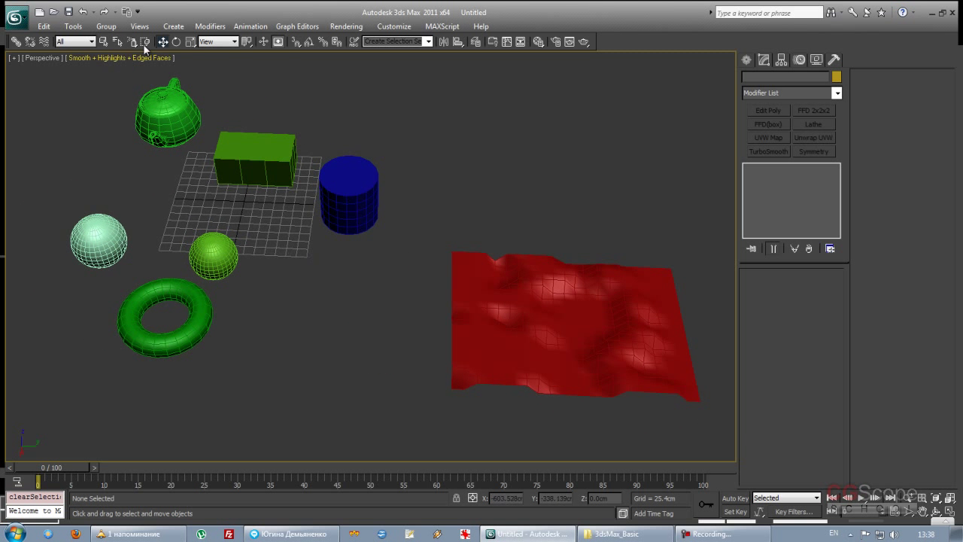
# Step: Select the cylinder, box, small sphere, teapot, large sphere and torus together
pyautogui.click(103, 41)
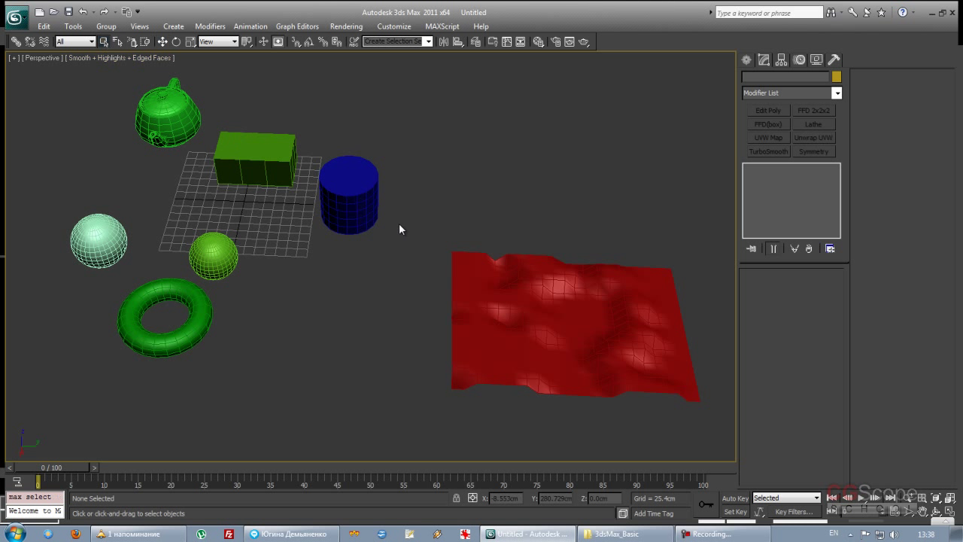
pyautogui.keyDown('ctrl'); pyautogui.click(353, 188); pyautogui.keyUp('ctrl')
pyautogui.keyDown('ctrl'); pyautogui.click(256, 162); pyautogui.keyUp('ctrl')
pyautogui.keyDown('ctrl'); pyautogui.click(237, 248); pyautogui.keyUp('ctrl')
pyautogui.keyDown('ctrl'); pyautogui.click(169, 117); pyautogui.keyUp('ctrl')
pyautogui.keyDown('ctrl'); pyautogui.click(111, 269); pyautogui.keyUp('ctrl')
pyautogui.keyDown('ctrl'); pyautogui.click(162, 290); pyautogui.keyUp('ctrl')
pyautogui.scroll(-1, 331, 305)
pyautogui.moveTo(327, 302)
pyautogui.mouseDown(button='middle')
pyautogui.moveTo(453, 316)
pyautogui.moveTo(447, 240)
pyautogui.mouseUp(button='middle')
pyautogui.scroll(-2, 440, 325)
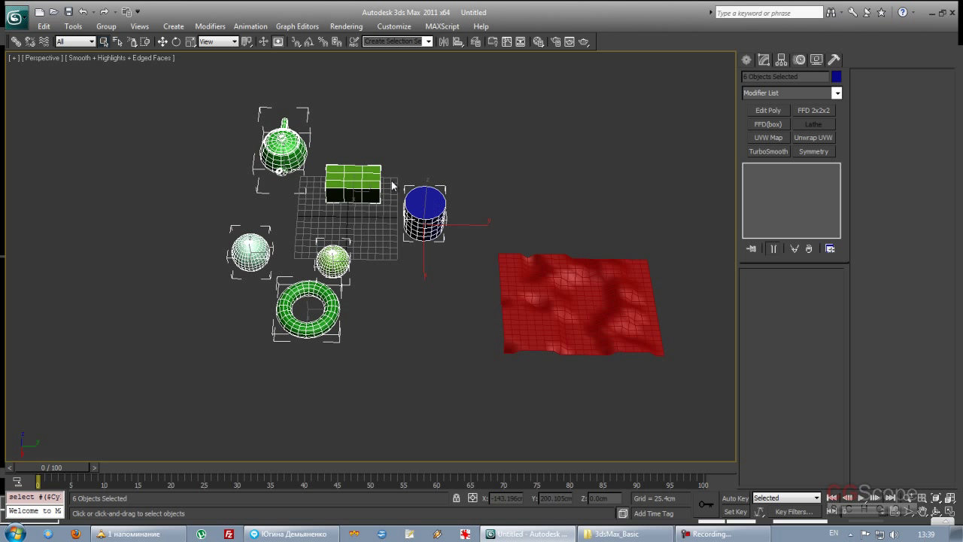
# Step: Select the red plane and delete it
pyautogui.click(479, 271)
pyautogui.moveTo(436, 284)
pyautogui.keyDown('alt'); pyautogui.mouseDown(button='middle')
pyautogui.moveTo(387, 275)
pyautogui.moveTo(490, 285)
pyautogui.mouseUp(button='middle'); pyautogui.keyUp('alt')
pyautogui.click(538, 285)
pyautogui.press('Delete')
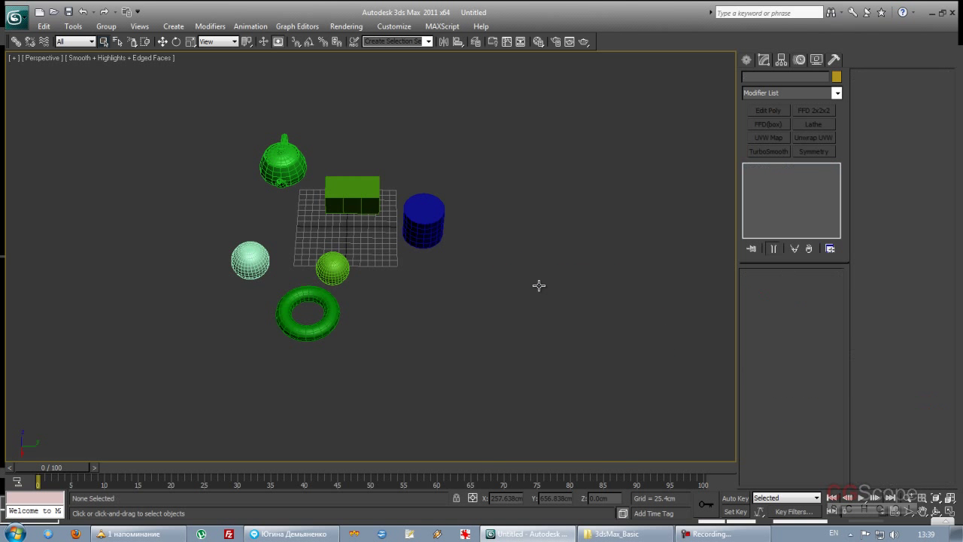
# Step: Select the large upper sphere and add the small green sphere
pyautogui.moveTo(438, 238); pyautogui.dragTo(462, 274, button='middle')
pyautogui.scroll(3, 396, 299)
pyautogui.moveTo(396, 300)
pyautogui.keyDown('alt'); pyautogui.mouseDown(button='middle')
pyautogui.moveTo(331, 283)
pyautogui.moveTo(368, 231)
pyautogui.moveTo(343, 229)
pyautogui.mouseUp(button='middle'); pyautogui.keyUp('alt')
pyautogui.click(310, 215)
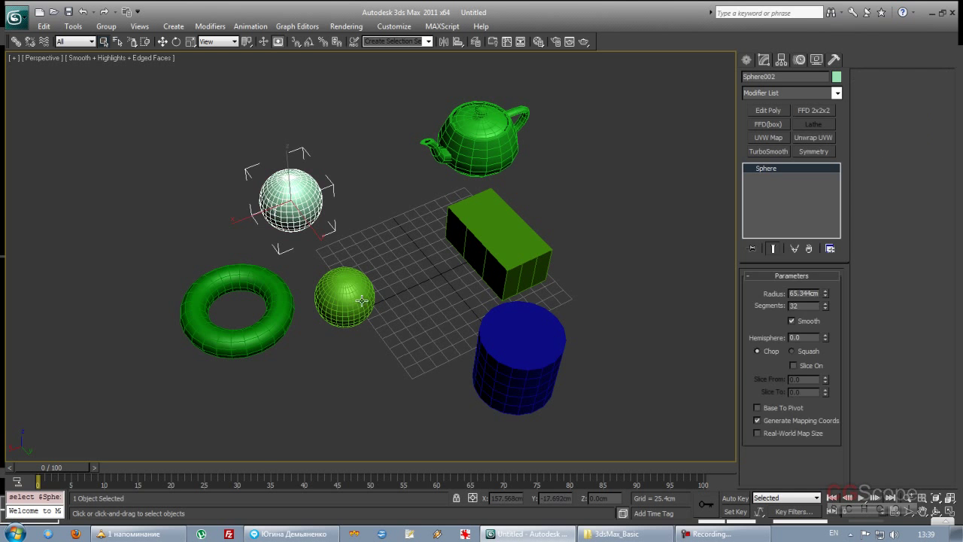
pyautogui.keyDown('ctrl'); pyautogui.click(347, 267); pyautogui.keyUp('ctrl')
pyautogui.moveTo(371, 260)
pyautogui.keyDown('alt'); pyautogui.mouseDown(button='middle')
pyautogui.moveTo(400, 263)
pyautogui.moveTo(401, 280)
pyautogui.mouseUp(button='middle'); pyautogui.keyUp('alt')
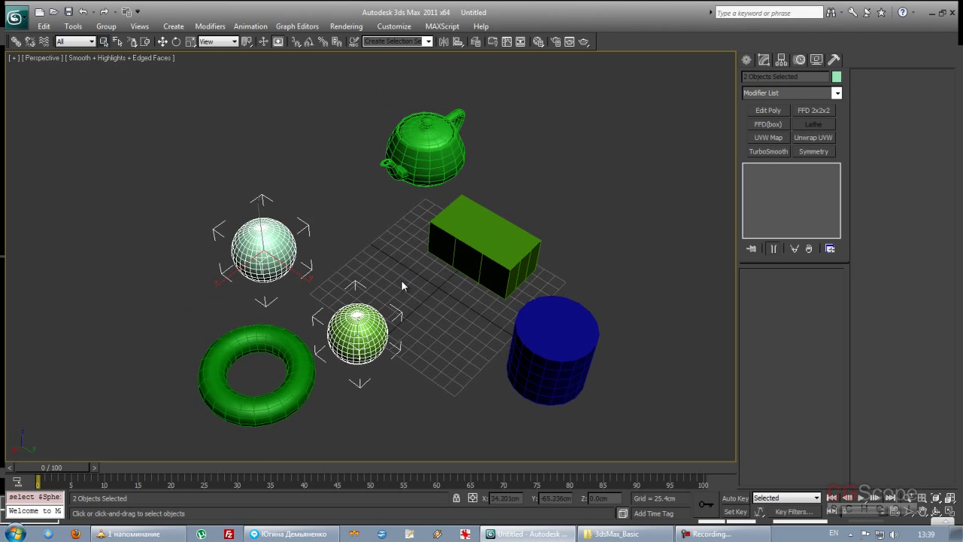
pyautogui.scroll(-3, 401, 280)
pyautogui.keyDown('alt'); pyautogui.moveTo(277, 238); pyautogui.dragTo(387, 302, button='middle'); pyautogui.keyUp('alt')
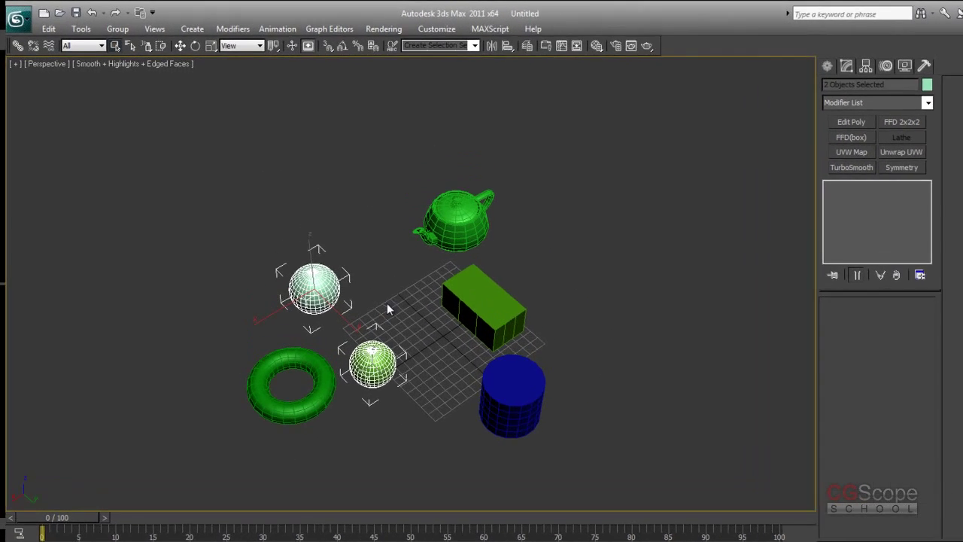
# Step: Deselect the spheres, pick the white sphere, then open the Edit menu for Select None
pyautogui.click(435, 273)
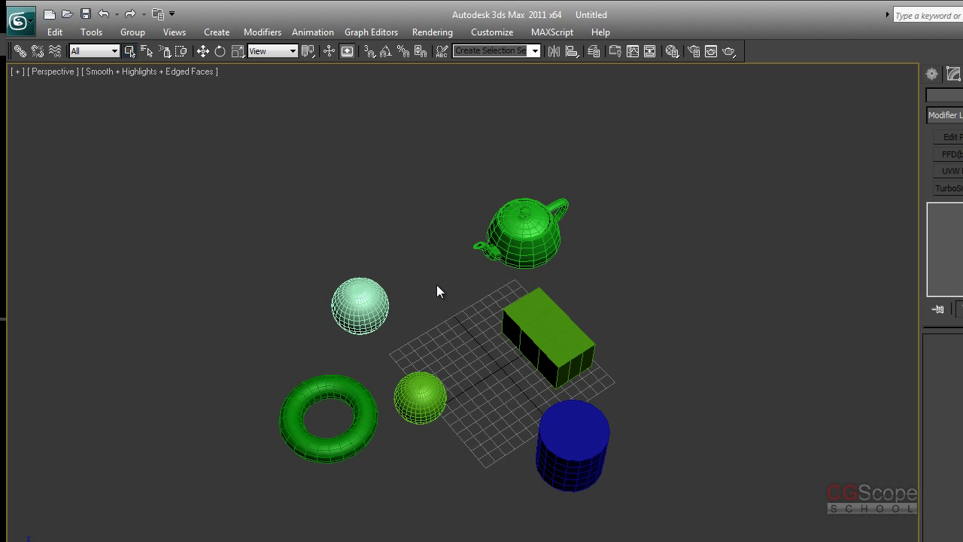
pyautogui.click(378, 308)
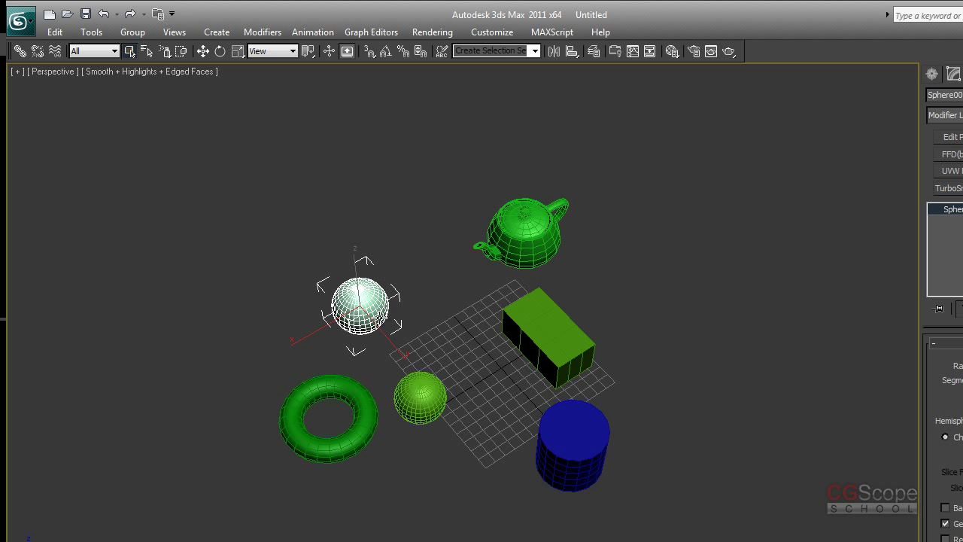
pyautogui.click(54, 32)
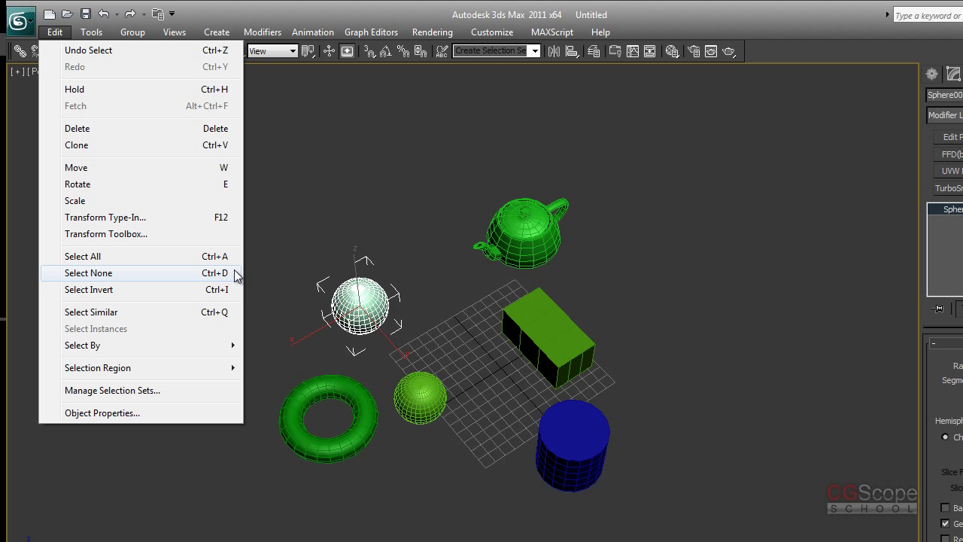
# Step: Ctrl-select all six objects, then deselect them all with Ctrl+D
pyautogui.click(388, 241)
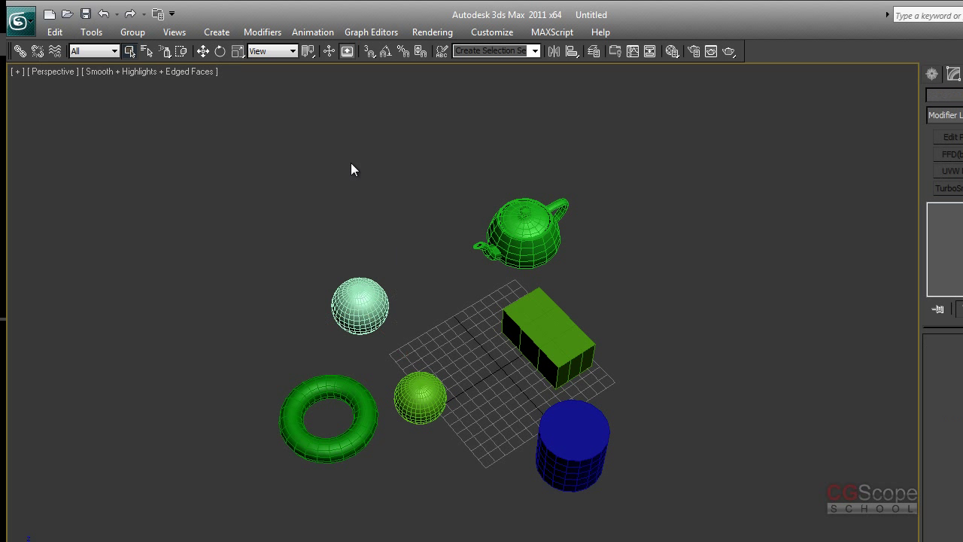
pyautogui.keyDown('ctrl'); pyautogui.click(565, 441); pyautogui.keyUp('ctrl')
pyautogui.keyDown('ctrl'); pyautogui.click(439, 271); pyautogui.keyUp('ctrl')
pyautogui.keyDown('ctrl'); pyautogui.click(421, 187); pyautogui.keyUp('ctrl')
pyautogui.keyDown('ctrl'); pyautogui.click(288, 245); pyautogui.keyUp('ctrl')
pyautogui.keyDown('ctrl'); pyautogui.click(336, 320); pyautogui.keyUp('ctrl')
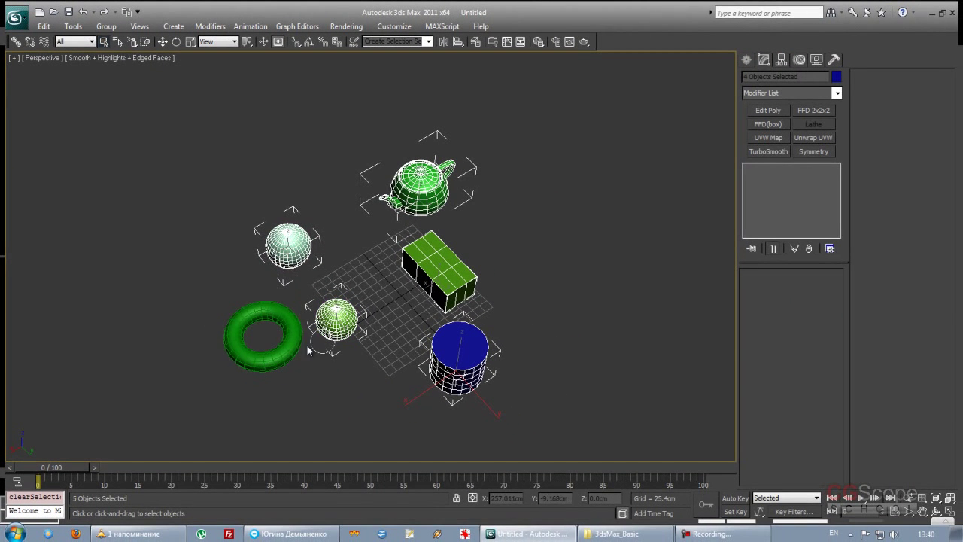
pyautogui.keyDown('ctrl'); pyautogui.click(263, 336); pyautogui.keyUp('ctrl')
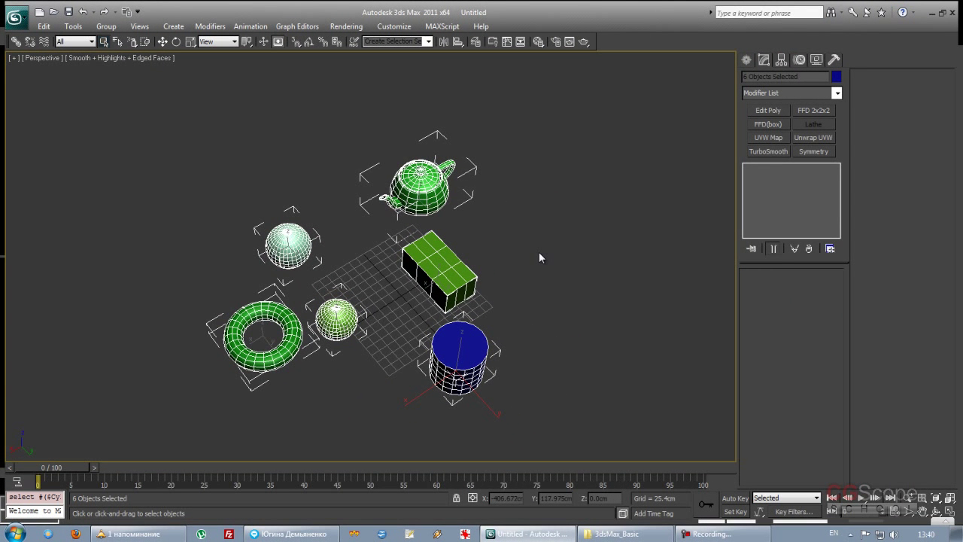
pyautogui.hotkey('ctrl', 'd')
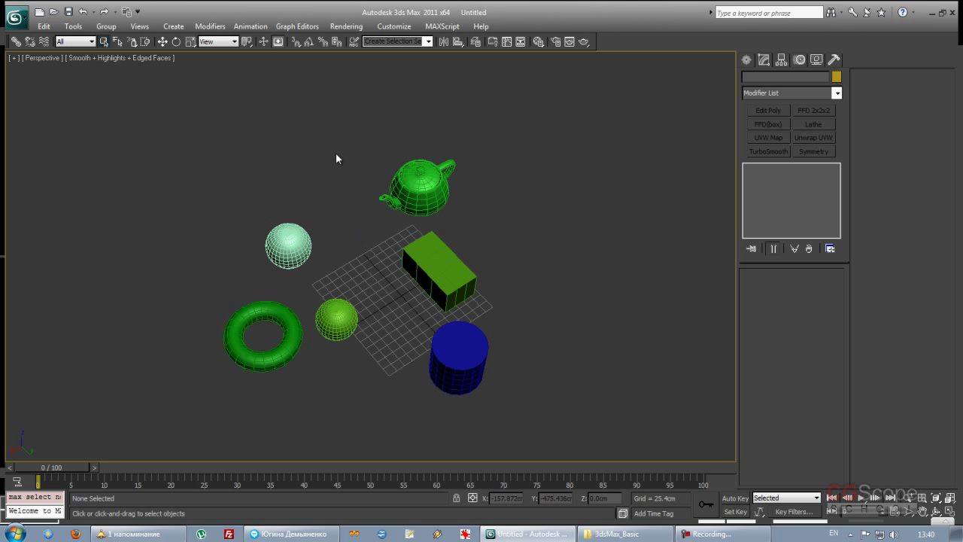
# Step: Tilt the view slightly and open the Edit menu's selection commands
pyautogui.moveTo(389, 273)
pyautogui.keyDown('alt'); pyautogui.mouseDown(button='middle')
pyautogui.moveTo(403, 275)
pyautogui.moveTo(404, 307)
pyautogui.moveTo(404, 288)
pyautogui.moveTo(416, 296)
pyautogui.mouseUp(button='middle'); pyautogui.keyUp('alt')
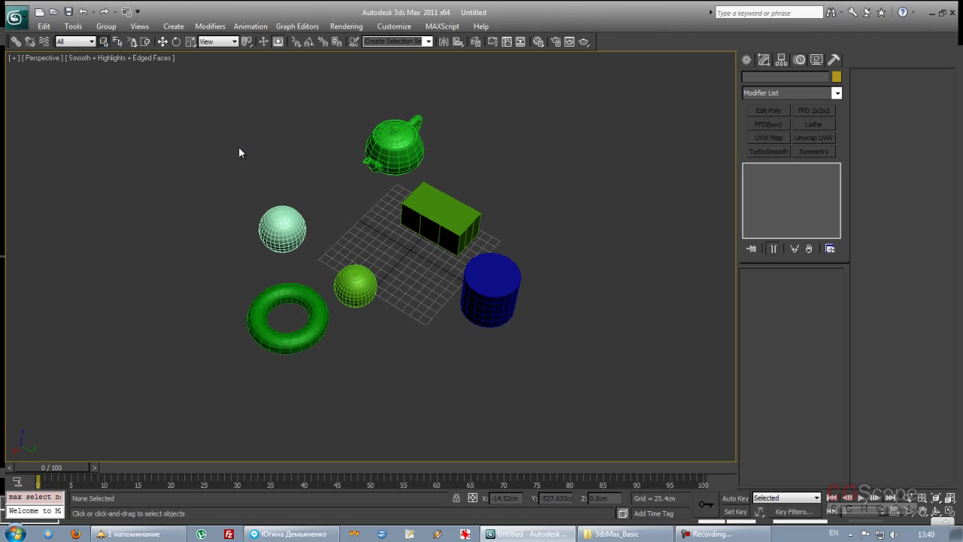
pyautogui.moveTo(337, 211)
pyautogui.keyDown('alt'); pyautogui.mouseDown(button='middle')
pyautogui.moveTo(365, 222)
pyautogui.moveTo(347, 191)
pyautogui.mouseUp(button='middle'); pyautogui.keyUp('alt')
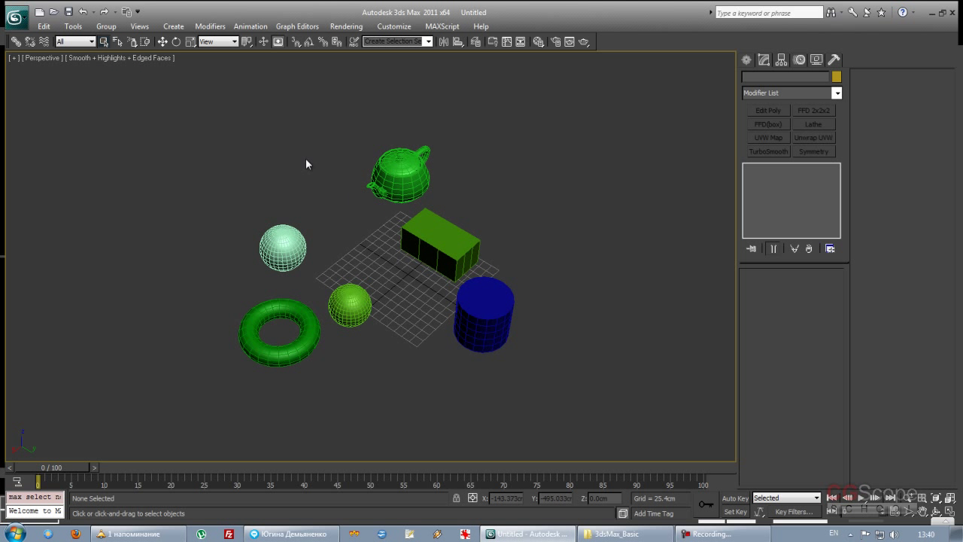
pyautogui.click(43, 26)
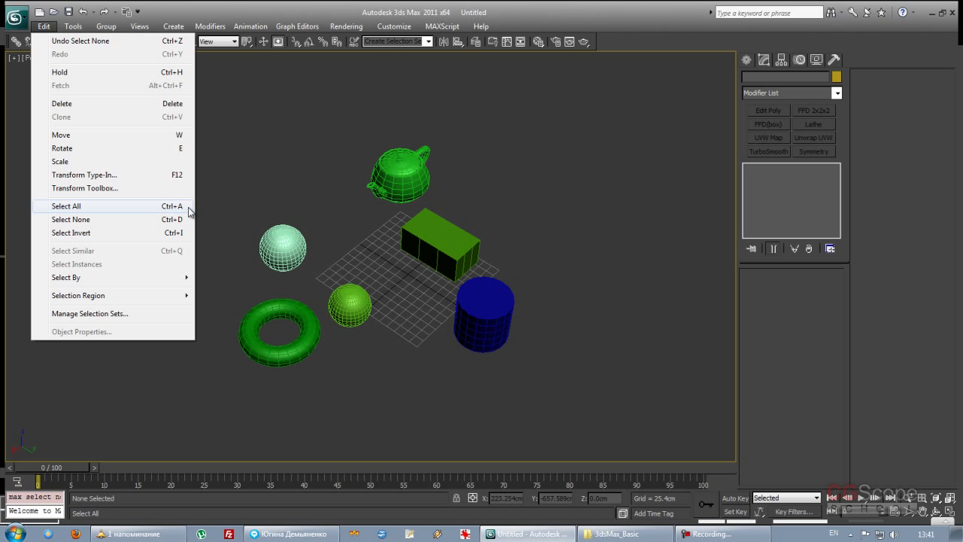
# Step: Select both spheres, the box and the teapot, then clear that selection
pyautogui.click(190, 213)
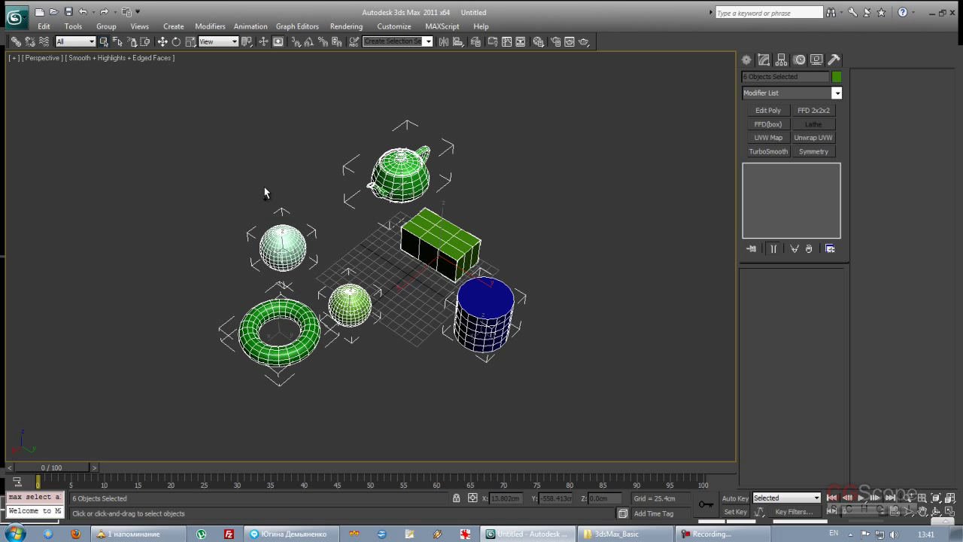
pyautogui.keyDown('alt'); pyautogui.moveTo(264, 189); pyautogui.dragTo(330, 228, button='middle'); pyautogui.keyUp('alt')
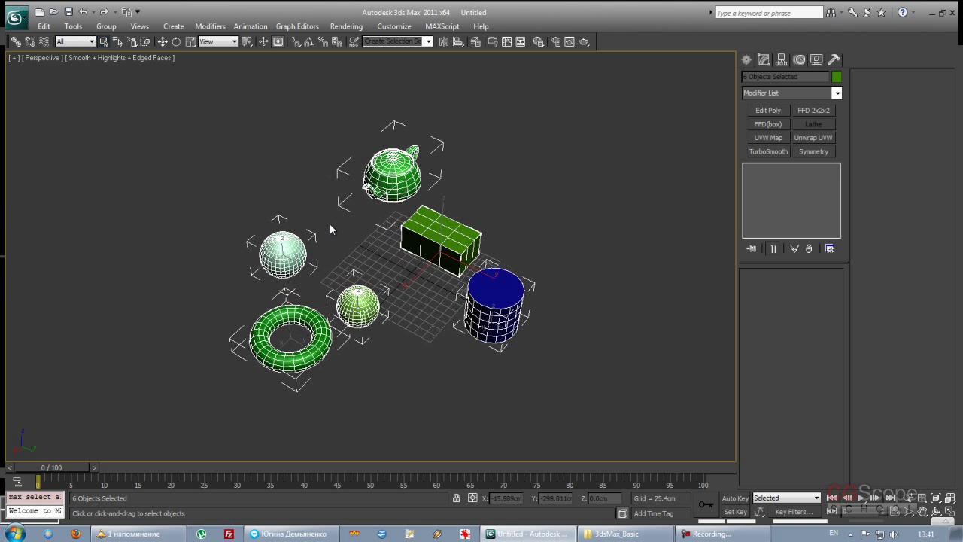
pyautogui.click(261, 182)
pyautogui.click(280, 242)
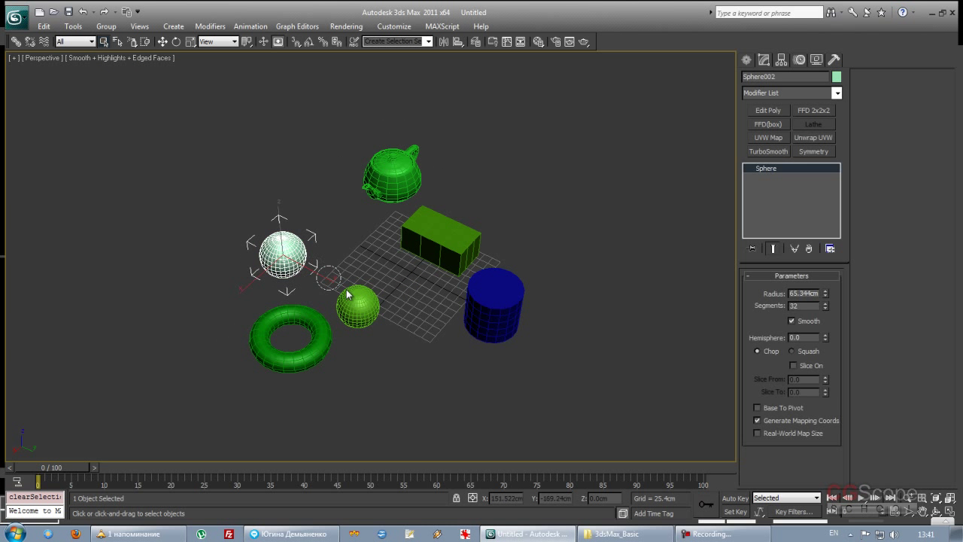
pyautogui.keyDown('ctrl'); pyautogui.click(347, 294); pyautogui.keyUp('ctrl')
pyautogui.keyDown('ctrl'); pyautogui.click(440, 237); pyautogui.keyUp('ctrl')
pyautogui.keyDown('ctrl'); pyautogui.click(393, 175); pyautogui.keyUp('ctrl')
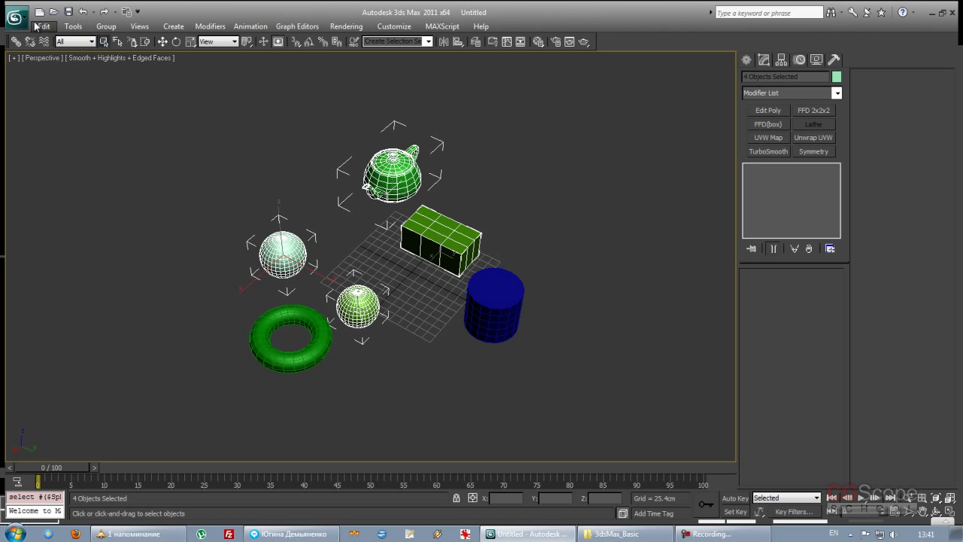
pyautogui.click(39, 26)
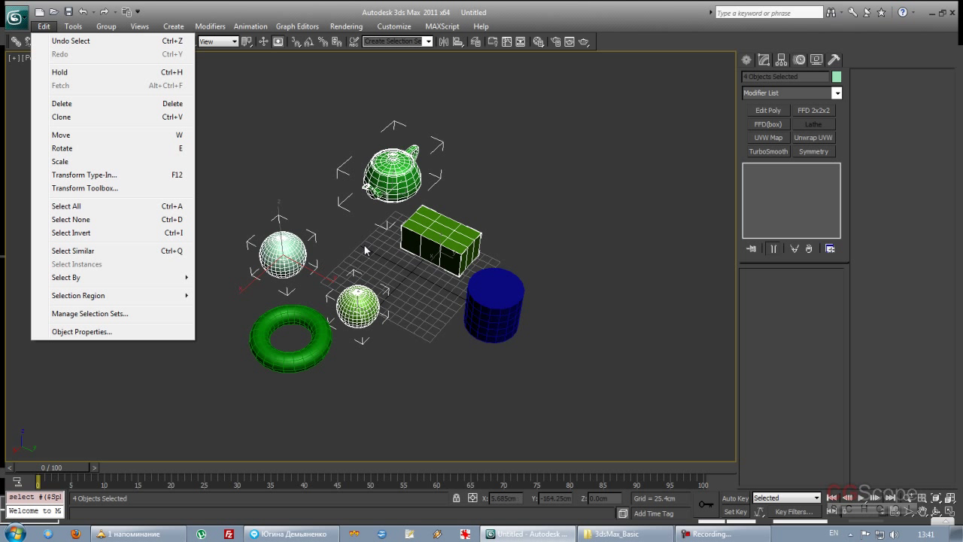
pyautogui.click(557, 244)
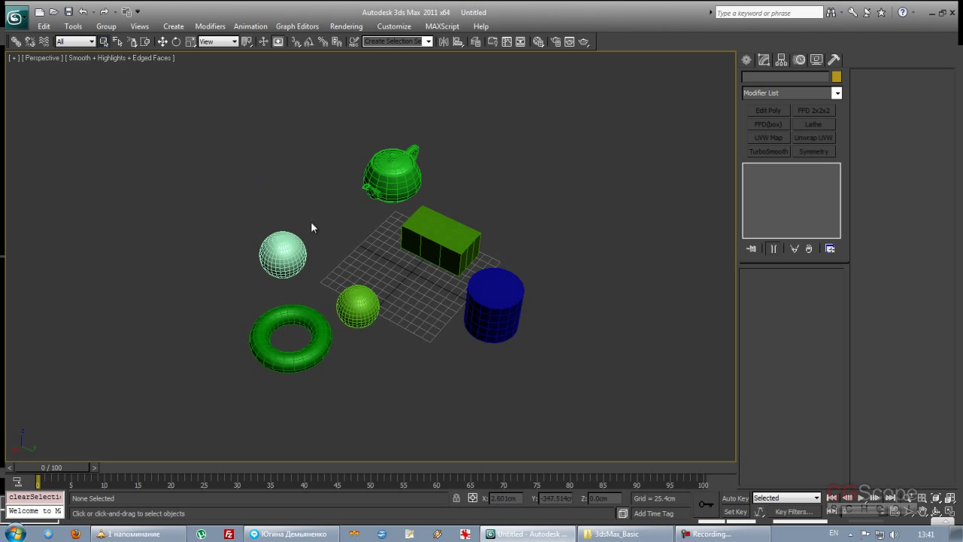
# Step: Select the large sphere, small sphere and box, then clear the selection again
pyautogui.click(283, 253)
pyautogui.keyDown('ctrl'); pyautogui.click(358, 305); pyautogui.keyUp('ctrl')
pyautogui.keyDown('ctrl'); pyautogui.click(475, 233); pyautogui.keyUp('ctrl')
pyautogui.click(43, 26)
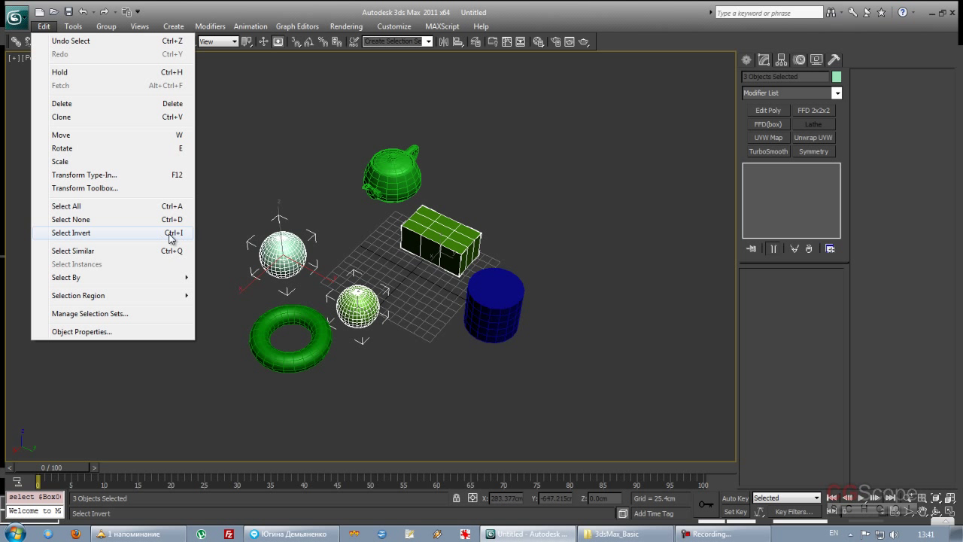
pyautogui.click(507, 217)
# Step: Select both spheres and the box, then invert the selection with Ctrl+I twice
pyautogui.moveTo(294, 209); pyautogui.dragTo(383, 295)
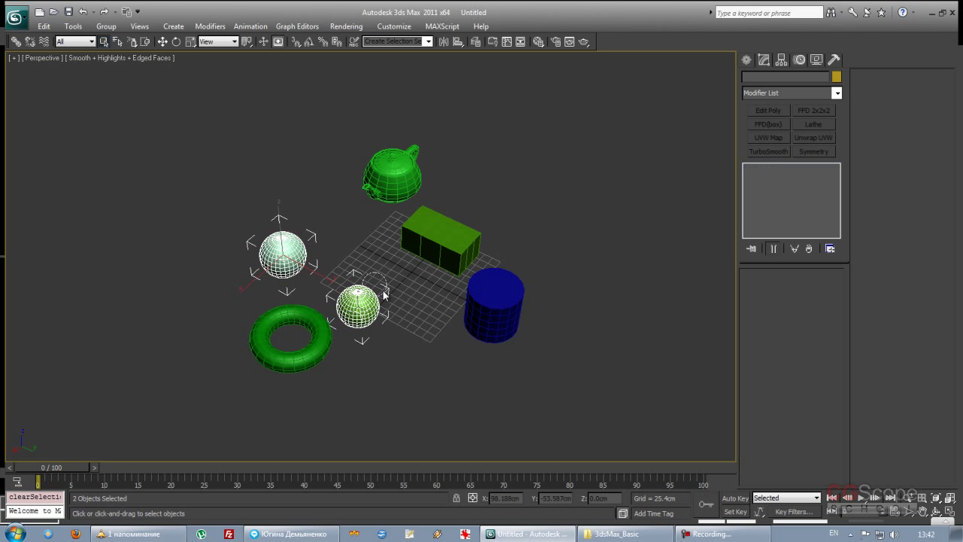
pyautogui.click(440, 239)
pyautogui.keyDown('ctrl'); pyautogui.click(356, 295); pyautogui.keyUp('ctrl')
pyautogui.keyDown('ctrl'); pyautogui.click(284, 251); pyautogui.keyUp('ctrl')
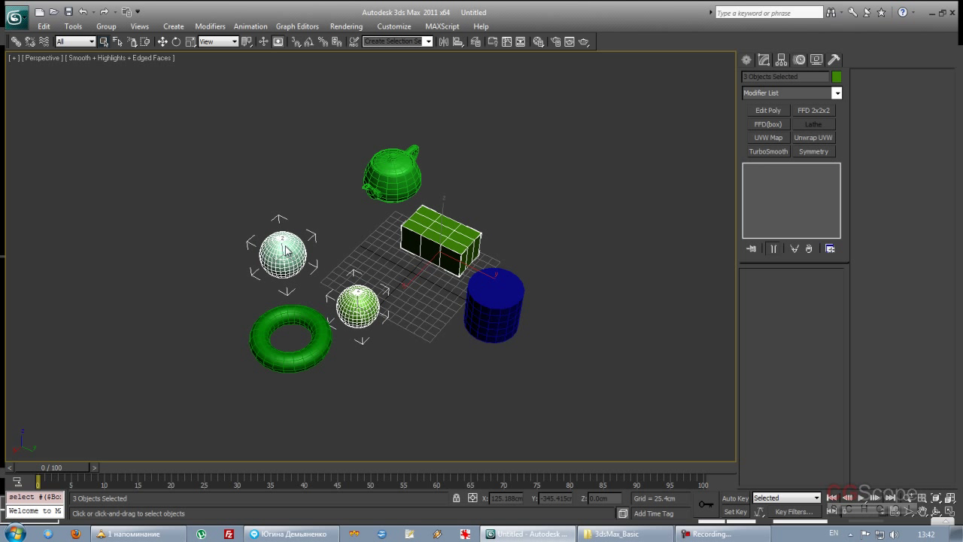
pyautogui.hotkey('ctrl', 'i')
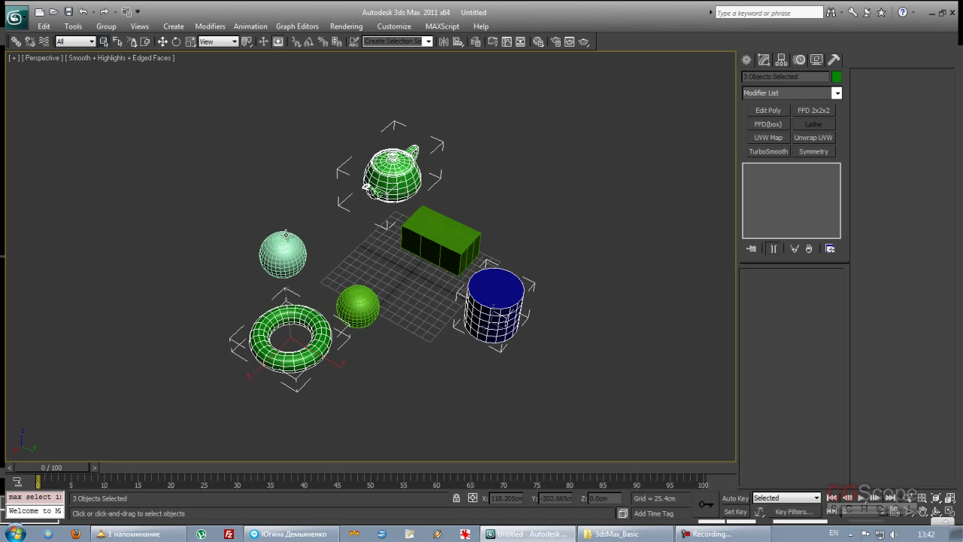
pyautogui.hotkey('ctrl', 'i')
pyautogui.hotkey('ctrl', 'i')
pyautogui.hotkey('ctrl', 'i')
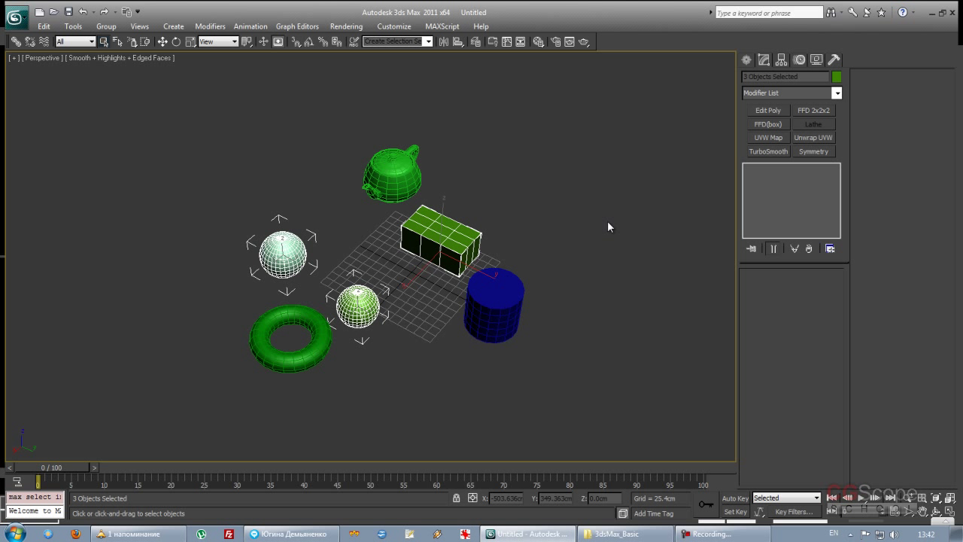
# Step: Deselect everything with Edit > Select None
pyautogui.click(44, 25)
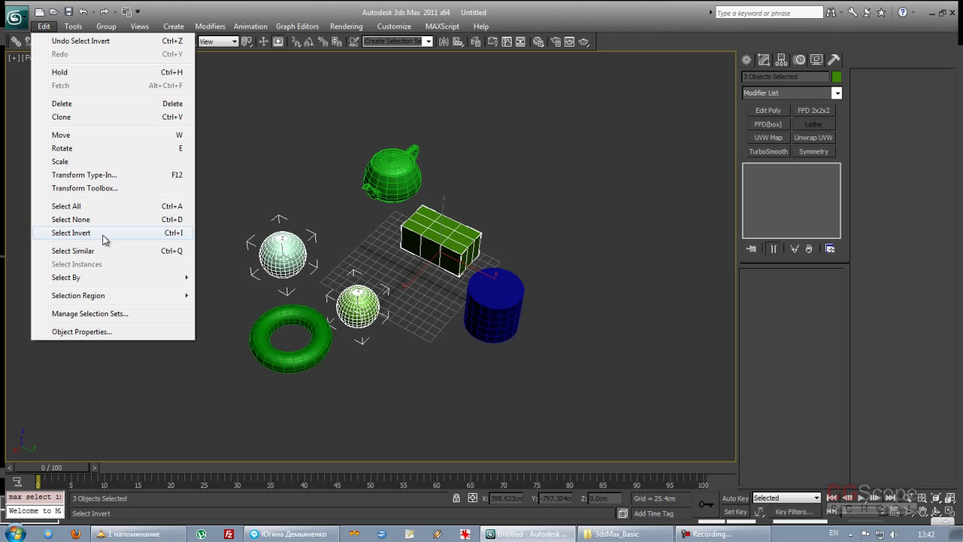
pyautogui.click(323, 190)
pyautogui.moveTo(359, 287)
pyautogui.keyDown('alt'); pyautogui.mouseDown(button='middle')
pyautogui.moveTo(397, 279)
pyautogui.moveTo(383, 261)
pyautogui.mouseUp(button='middle'); pyautogui.keyUp('alt')
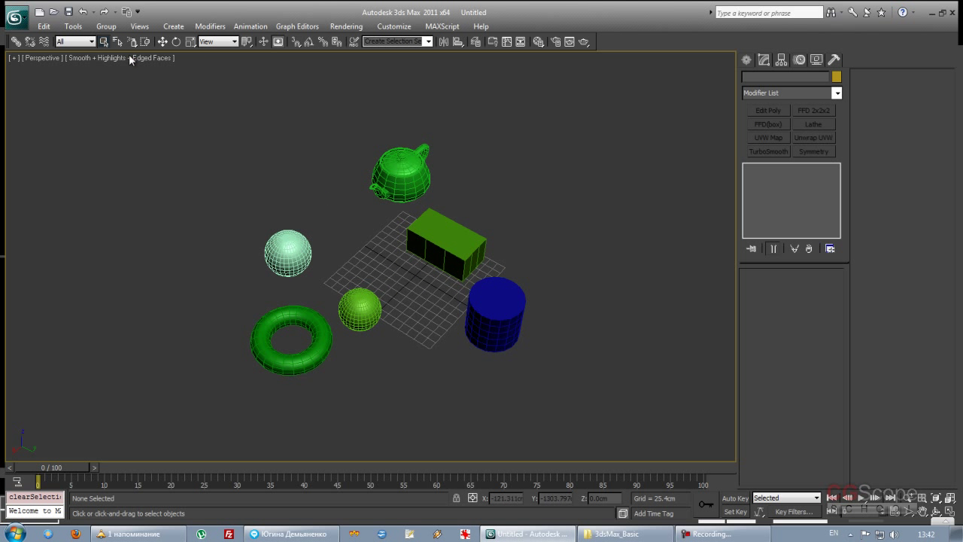
# Step: Switch the region type from paint to Rectangular and toggle Window/Crossing a few times
pyautogui.moveTo(363, 220)
pyautogui.mouseDown(button='middle')
pyautogui.moveTo(373, 222)
pyautogui.moveTo(348, 189)
pyautogui.moveTo(351, 217)
pyautogui.moveTo(379, 239)
pyautogui.moveTo(365, 224)
pyautogui.moveTo(365, 233)
pyautogui.moveTo(330, 236)
pyautogui.mouseUp(button='middle')
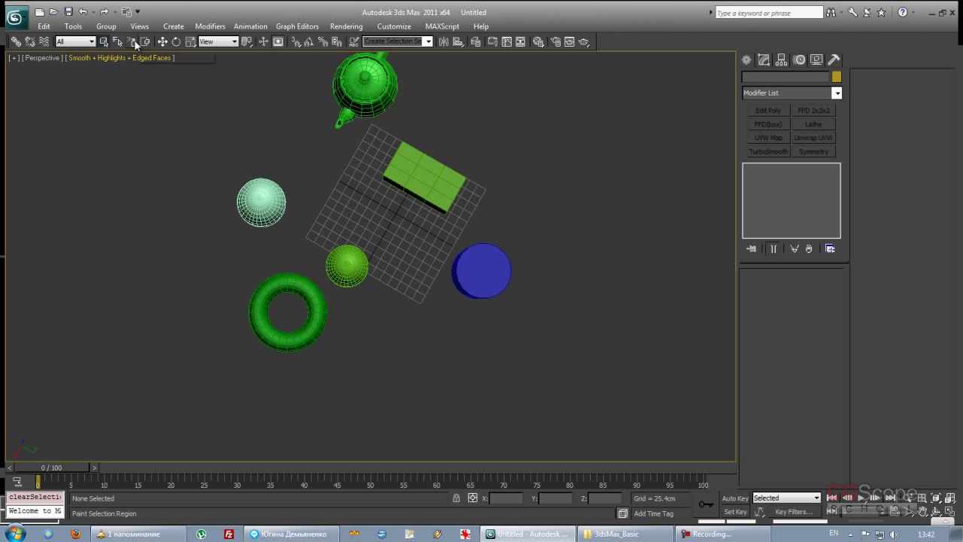
pyautogui.moveTo(132, 45); pyautogui.dragTo(132, 42)
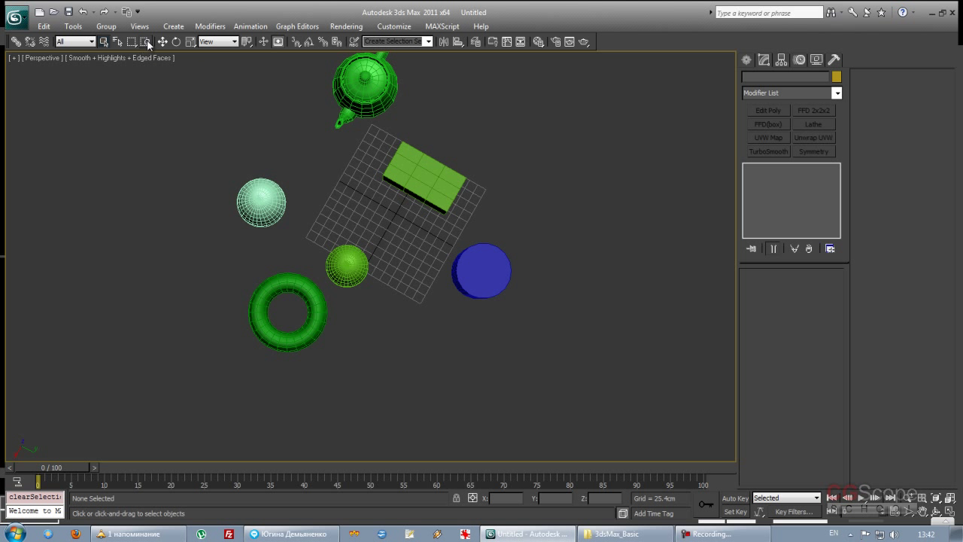
pyautogui.click(147, 43)
pyautogui.click(145, 43)
pyautogui.click(147, 44)
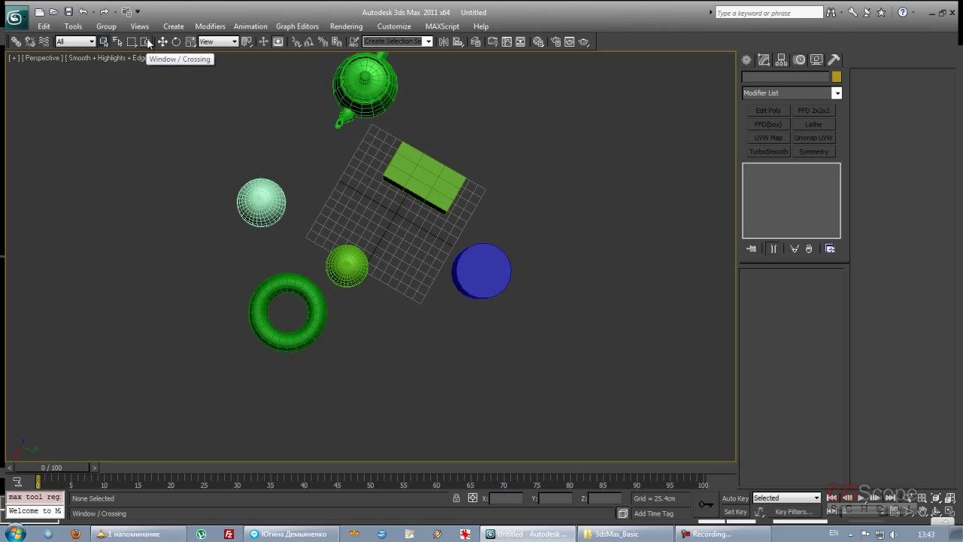
# Step: Drag a rectangular region around the teapot to select it
pyautogui.moveTo(302, 145)
pyautogui.mouseDown(button='middle')
pyautogui.moveTo(292, 187)
pyautogui.moveTo(316, 185)
pyautogui.moveTo(318, 203)
pyautogui.mouseUp(button='middle')
pyautogui.moveTo(222, 215)
pyautogui.mouseDown(button='middle')
pyautogui.moveTo(275, 232)
pyautogui.moveTo(208, 136)
pyautogui.mouseUp(button='middle')
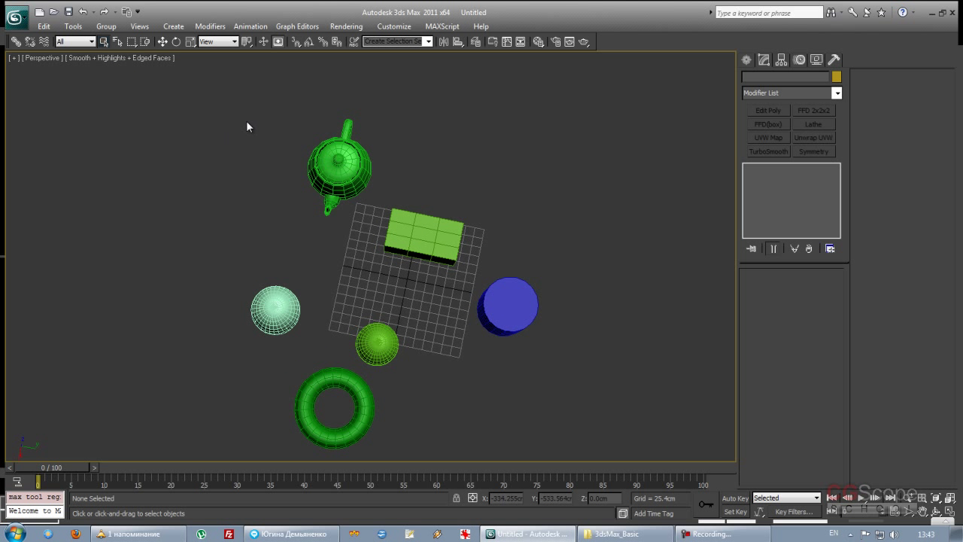
pyautogui.moveTo(238, 117); pyautogui.dragTo(295, 195)
pyautogui.moveTo(206, 83); pyautogui.dragTo(337, 233)
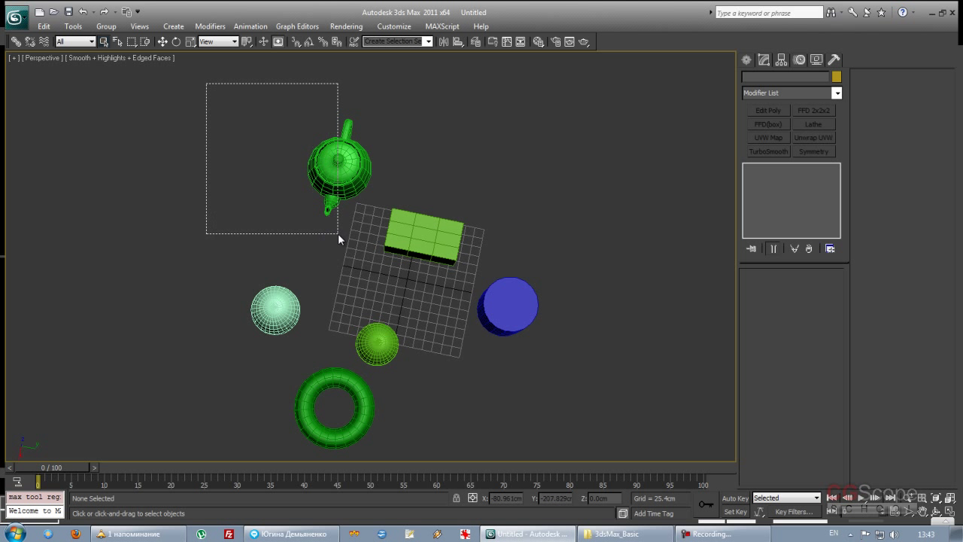
pyautogui.moveTo(338, 233); pyautogui.dragTo(339, 239)
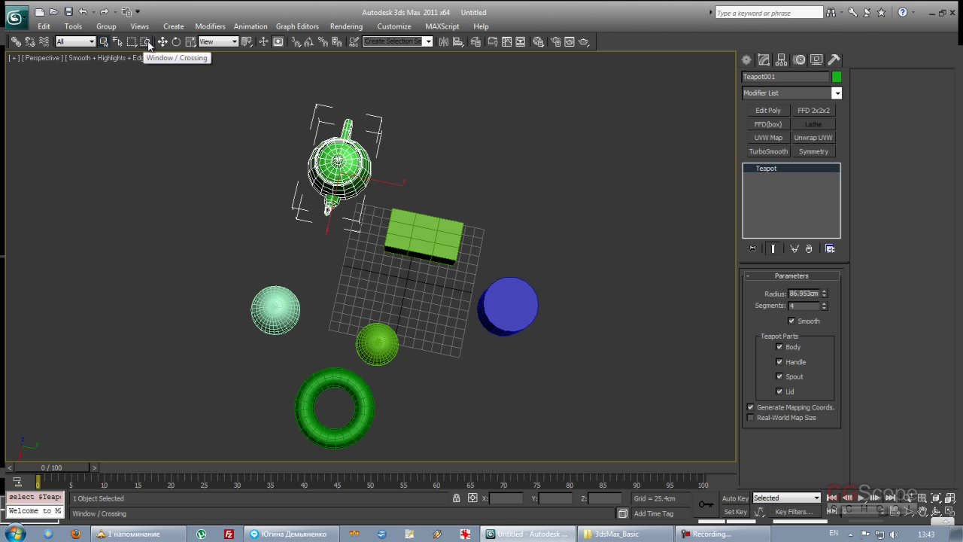
# Step: Clear the teapot, drag a region partly over it, then toggle Window/Crossing
pyautogui.click(233, 139)
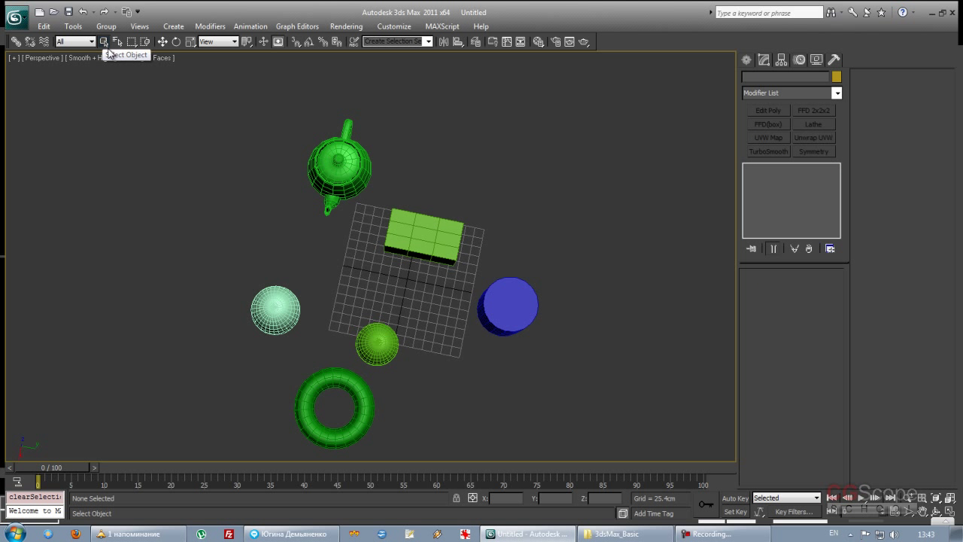
pyautogui.moveTo(255, 98)
pyautogui.mouseDown()
pyautogui.moveTo(337, 235)
pyautogui.moveTo(315, 229)
pyautogui.mouseUp()
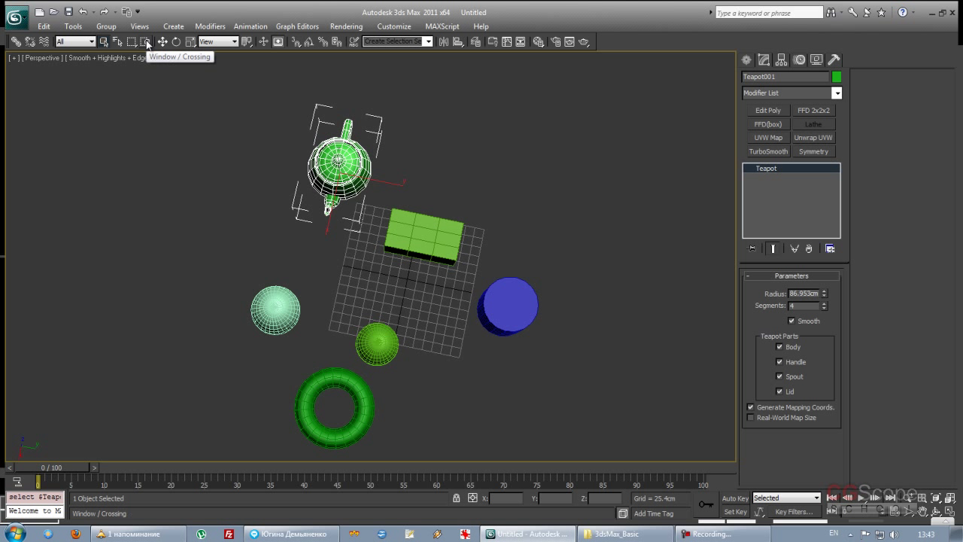
pyautogui.click(148, 43)
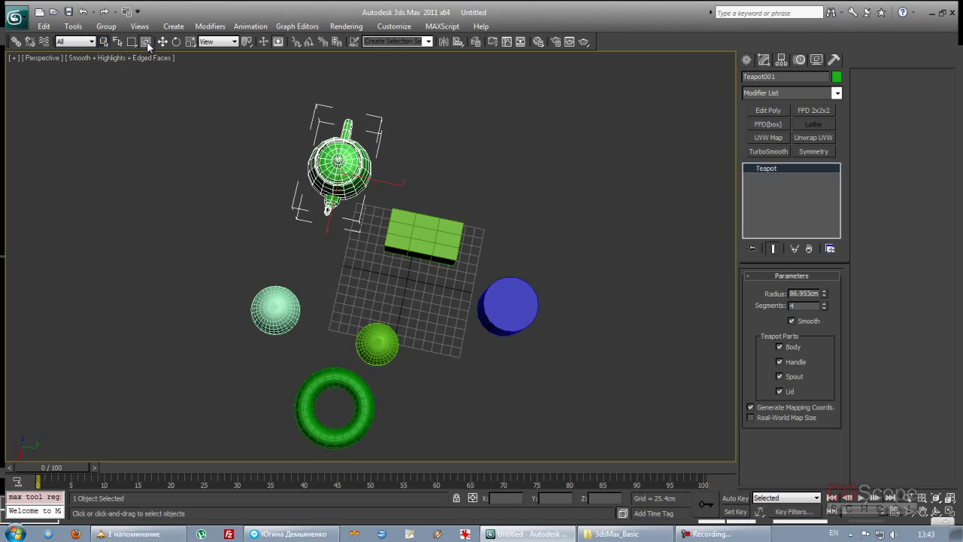
# Step: In the other mode, drag progressively larger regions around the teapot and box
pyautogui.click(211, 134)
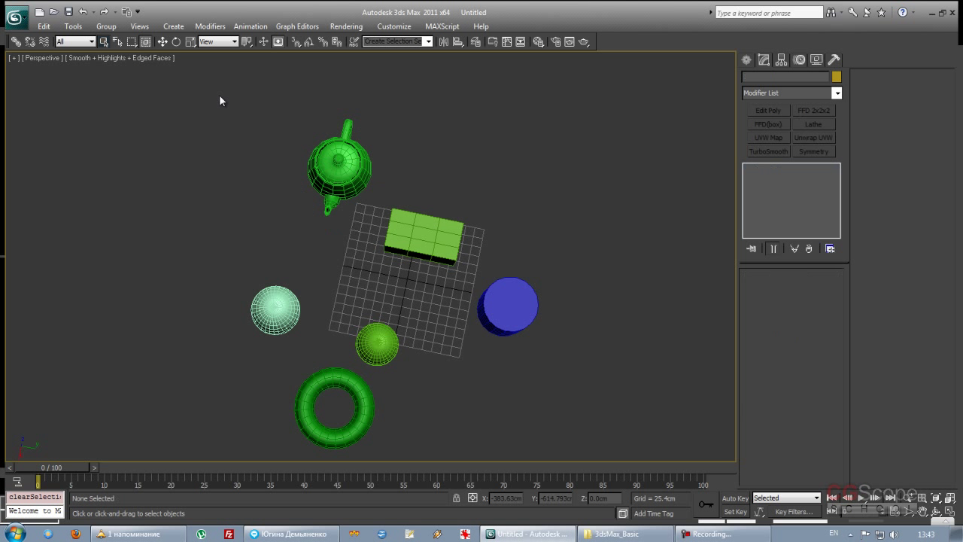
pyautogui.moveTo(261, 156); pyautogui.dragTo(339, 240)
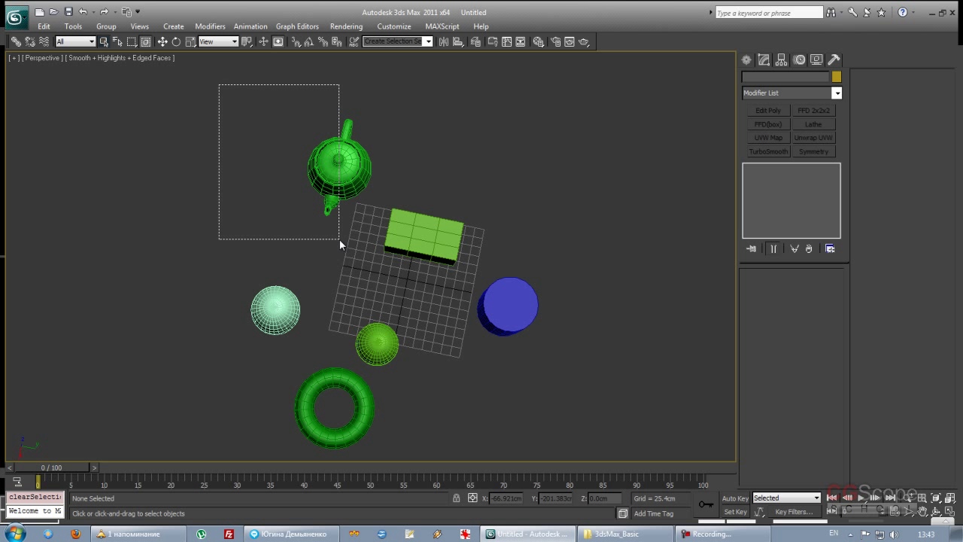
pyautogui.moveTo(250, 59); pyautogui.dragTo(340, 254)
pyautogui.moveTo(206, 68); pyautogui.dragTo(341, 251)
pyautogui.moveTo(196, 75); pyautogui.dragTo(412, 240)
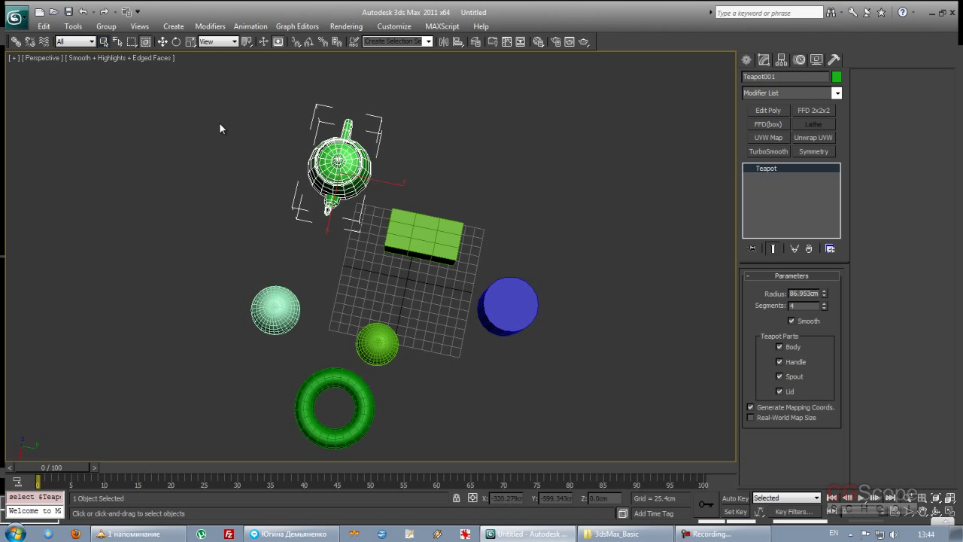
# Step: Enclose the teapot, then the teapot and box, with regions and deselect them
pyautogui.click(219, 122)
pyautogui.moveTo(247, 89)
pyautogui.mouseDown()
pyautogui.moveTo(403, 240)
pyautogui.moveTo(412, 236)
pyautogui.mouseUp()
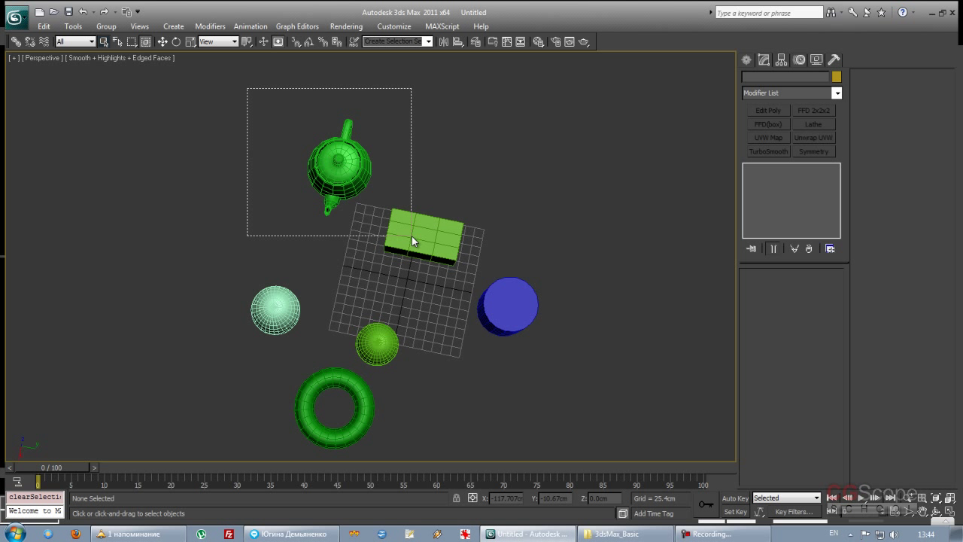
pyautogui.moveTo(412, 237); pyautogui.dragTo(411, 235)
pyautogui.moveTo(234, 93); pyautogui.dragTo(413, 238)
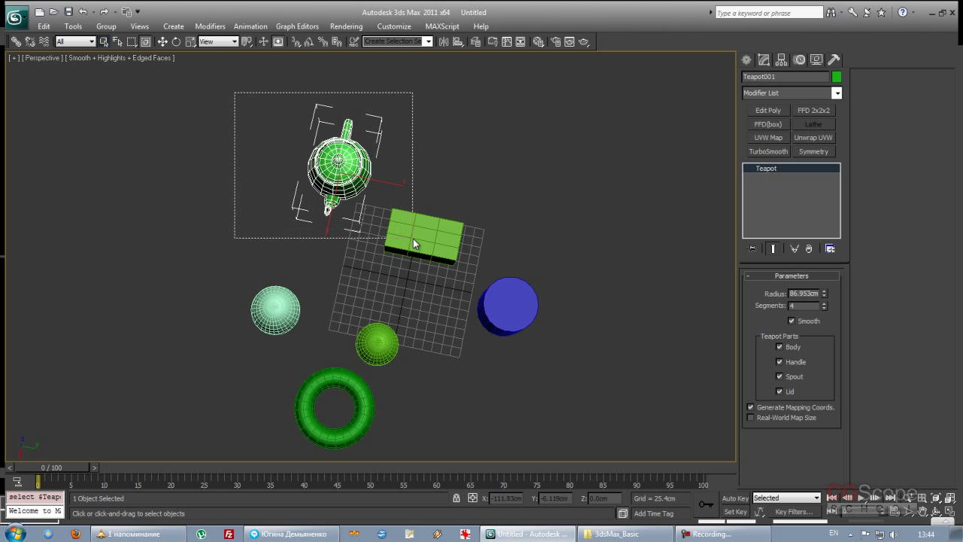
pyautogui.moveTo(230, 86); pyautogui.dragTo(417, 236)
pyautogui.moveTo(239, 77); pyautogui.dragTo(500, 288)
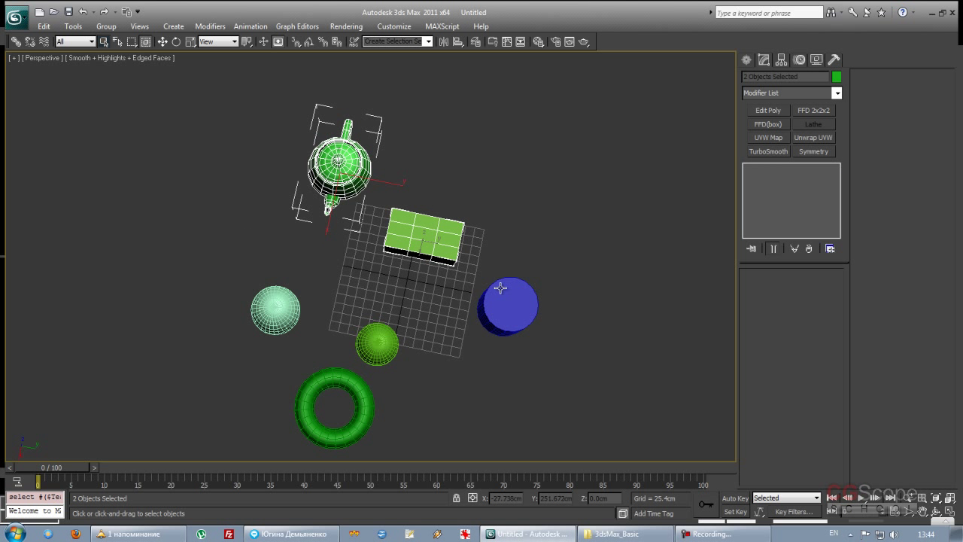
pyautogui.click(245, 93)
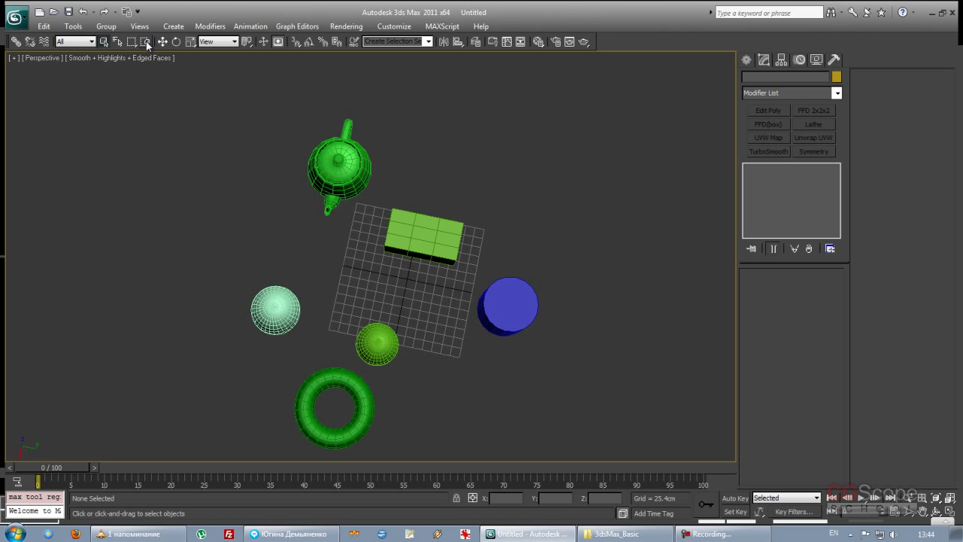
# Step: Region-select the teapot and box, deselect them, and orbit back to an angled perspective
pyautogui.moveTo(261, 103); pyautogui.dragTo(440, 271)
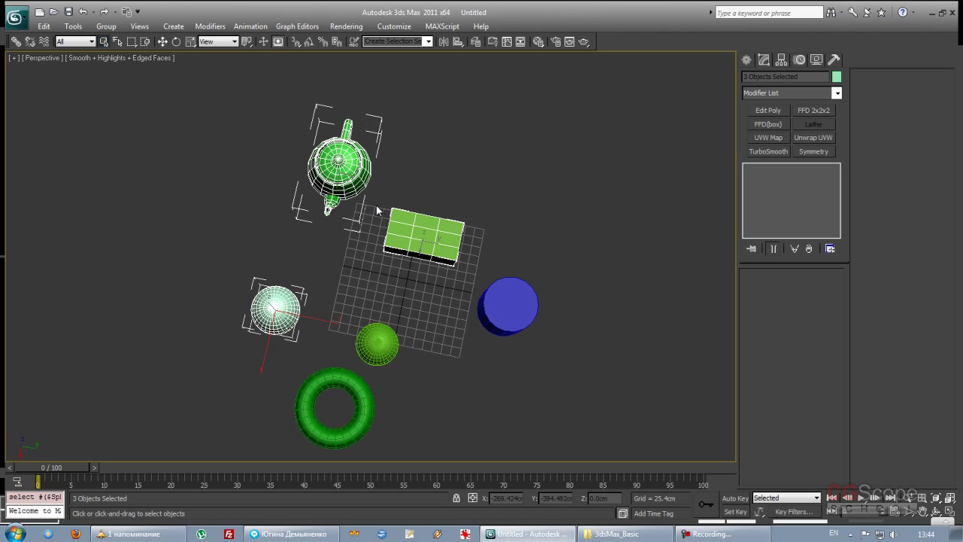
pyautogui.click(213, 106)
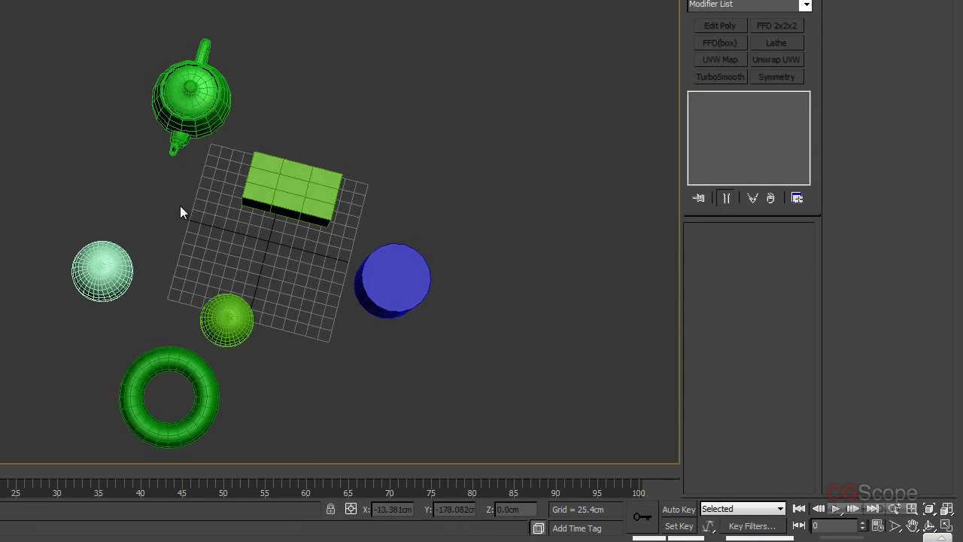
pyautogui.moveTo(179, 205)
pyautogui.keyDown('alt'); pyautogui.mouseDown(button='middle')
pyautogui.moveTo(166, 192)
pyautogui.moveTo(200, 191)
pyautogui.moveTo(202, 175)
pyautogui.moveTo(201, 189)
pyautogui.moveTo(170, 189)
pyautogui.moveTo(214, 186)
pyautogui.moveTo(255, 210)
pyautogui.moveTo(133, 177)
pyautogui.moveTo(168, 196)
pyautogui.moveTo(194, 194)
pyautogui.moveTo(180, 199)
pyautogui.mouseUp(button='middle'); pyautogui.keyUp('alt')
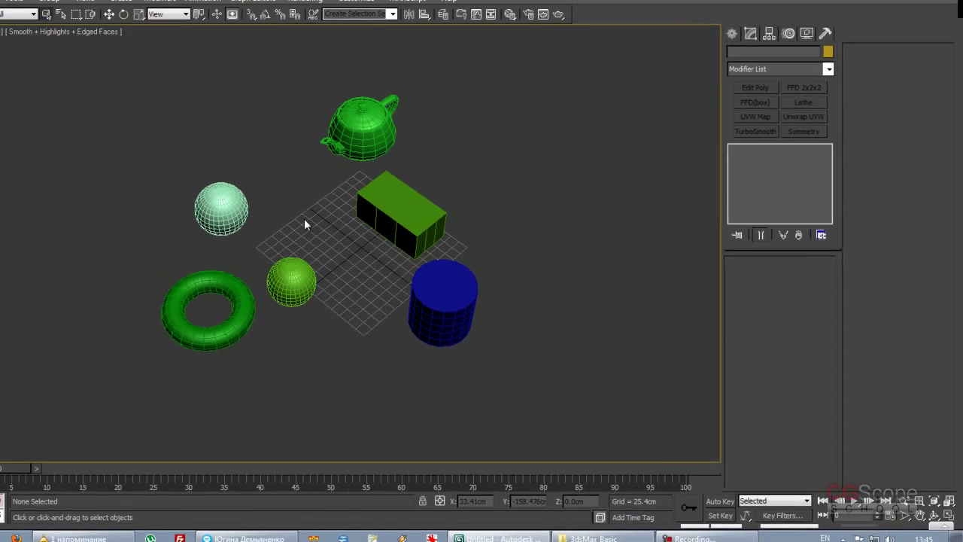
pyautogui.scroll(4, 343, 247)
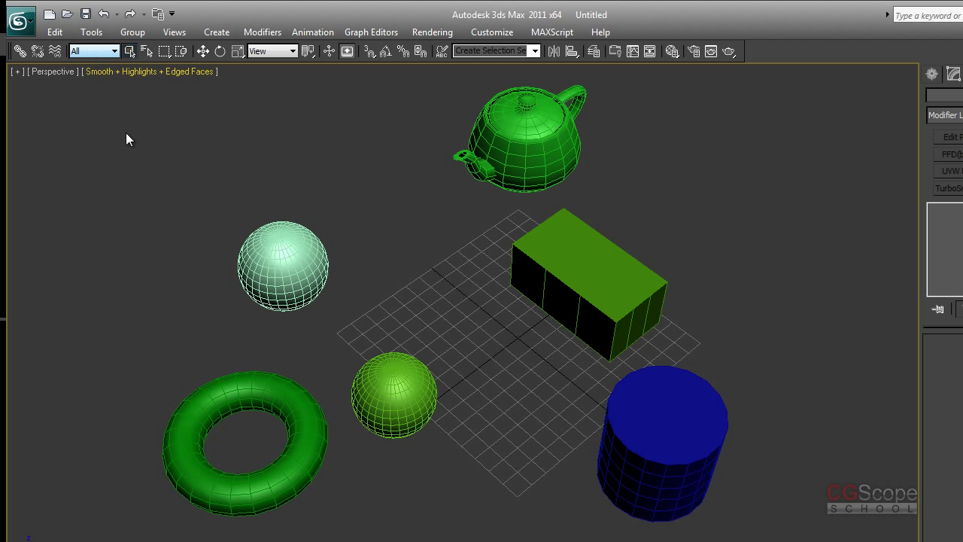
# Step: Open the Selection Filter dropdown showing Geometry, Shapes, Lights, Cameras and Helpers
pyautogui.click(115, 51)
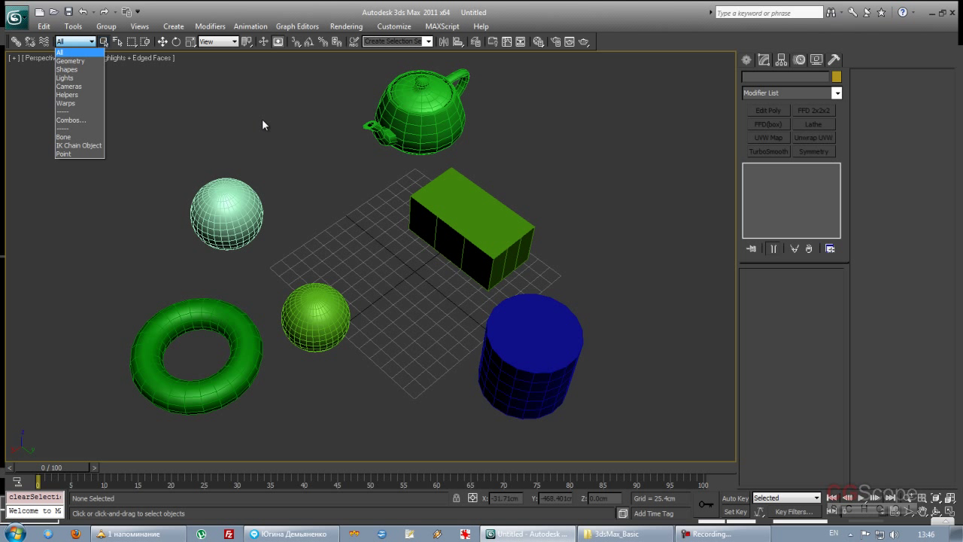
# Step: Keep the filter at All and draw a rectangle spline beside the scene
pyautogui.click(68, 52)
pyautogui.moveTo(323, 181)
pyautogui.mouseDown(button='middle')
pyautogui.moveTo(312, 197)
pyautogui.moveTo(252, 200)
pyautogui.mouseUp(button='middle')
pyautogui.scroll(-3, 313, 197)
pyautogui.moveTo(455, 281)
pyautogui.keyDown('alt'); pyautogui.mouseDown(button='middle')
pyautogui.moveTo(501, 263)
pyautogui.moveTo(439, 259)
pyautogui.mouseUp(button='middle'); pyautogui.keyUp('alt')
pyautogui.scroll(-2, 501, 263)
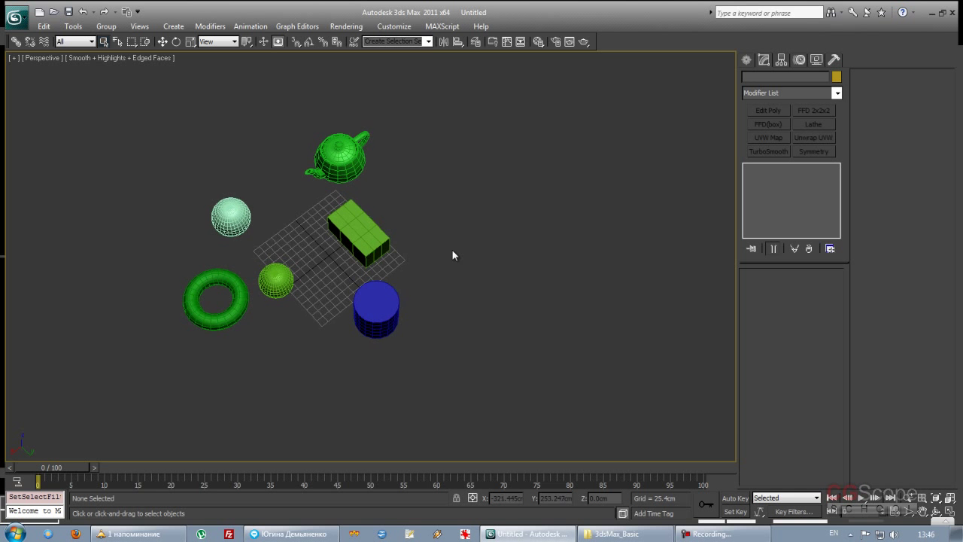
pyautogui.click(747, 60)
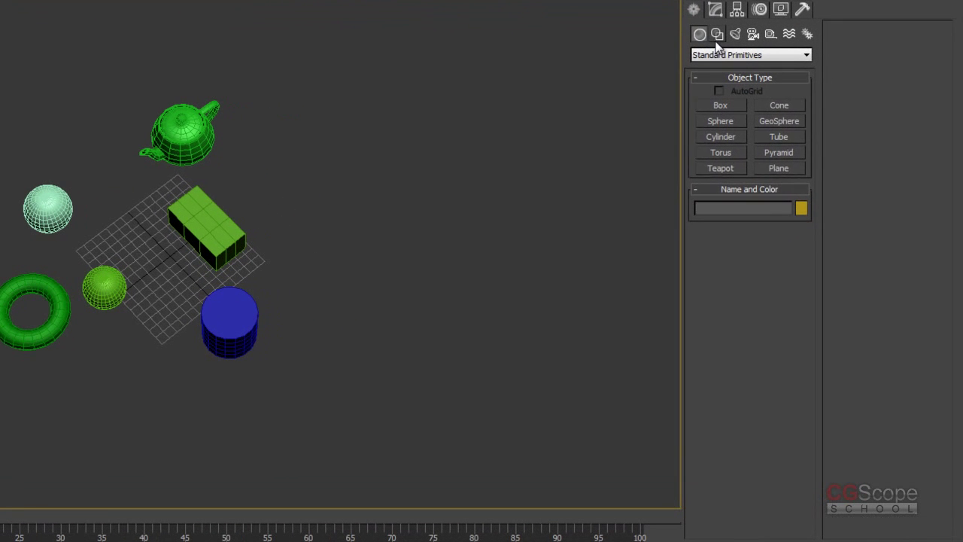
pyautogui.click(717, 34)
pyautogui.click(789, 119)
pyautogui.moveTo(357, 138); pyautogui.dragTo(523, 163)
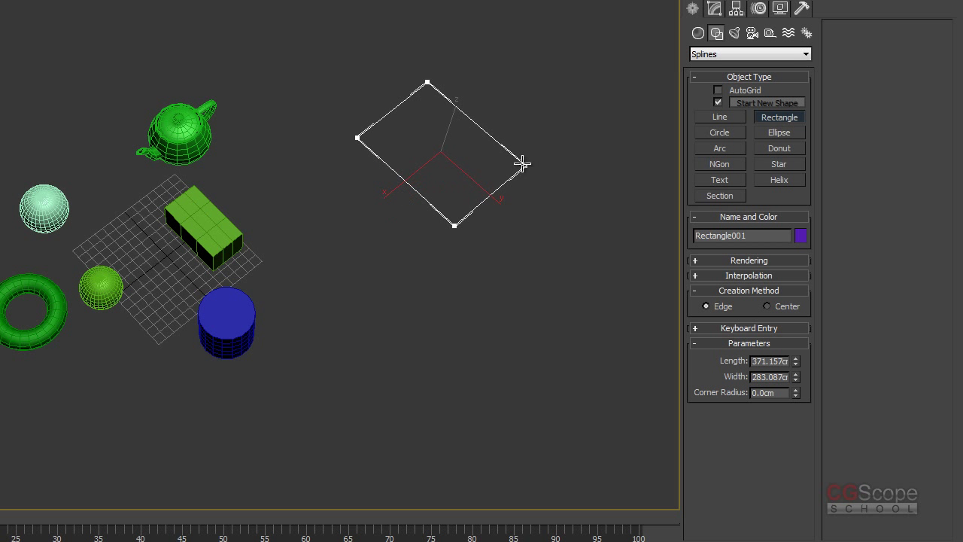
# Step: Draw a circle, a hexagonal NGon and an ellipse spline
pyautogui.click(707, 134)
pyautogui.moveTo(393, 302)
pyautogui.mouseDown()
pyautogui.moveTo(445, 341)
pyautogui.moveTo(432, 331)
pyautogui.mouseUp()
pyautogui.click(728, 161)
pyautogui.moveTo(554, 263); pyautogui.dragTo(591, 310)
pyautogui.moveTo(615, 141); pyautogui.dragTo(579, 159, button='middle')
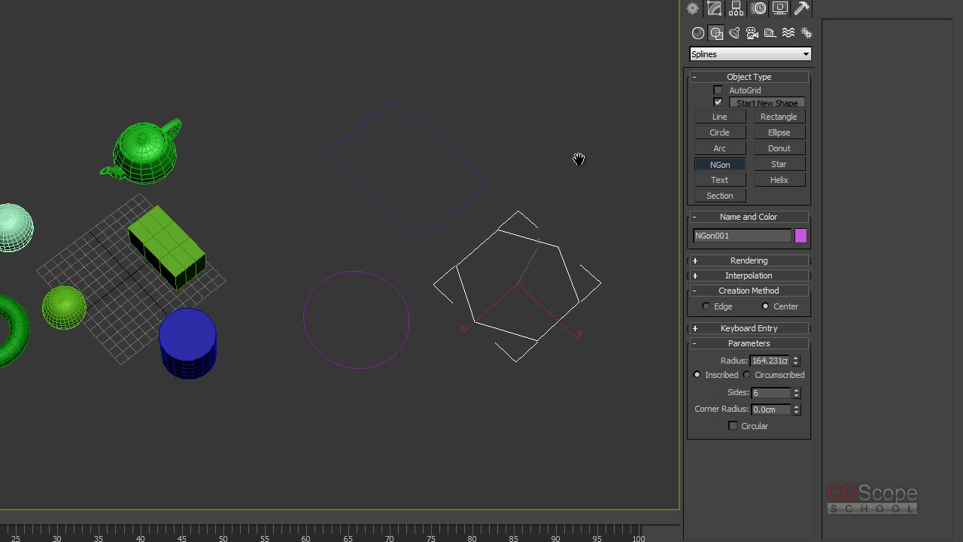
pyautogui.click(779, 132)
pyautogui.moveTo(569, 128)
pyautogui.mouseDown()
pyautogui.moveTo(594, 231)
pyautogui.moveTo(628, 243)
pyautogui.mouseUp()
# Step: Switch to Standard lights and place three omni lights
pyautogui.click(735, 33)
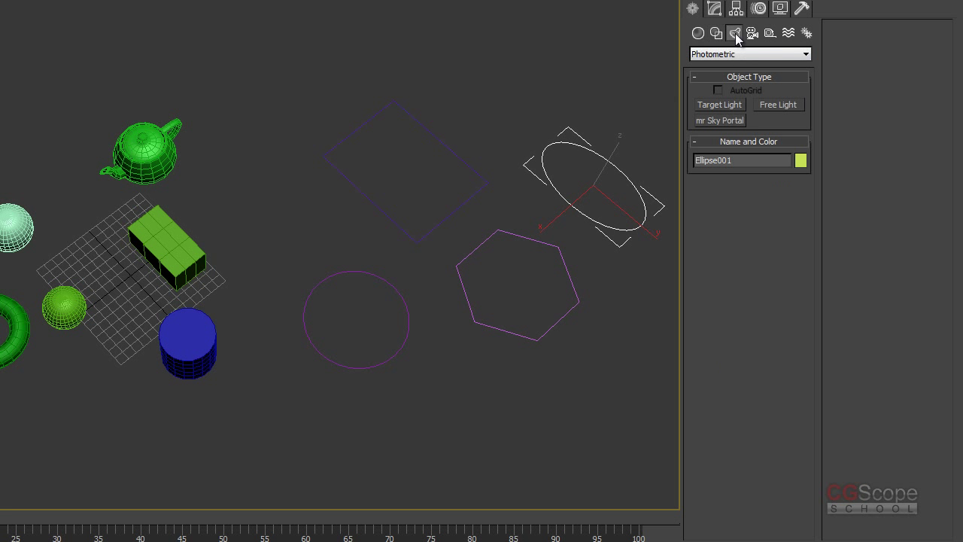
pyautogui.click(746, 54)
pyautogui.click(741, 74)
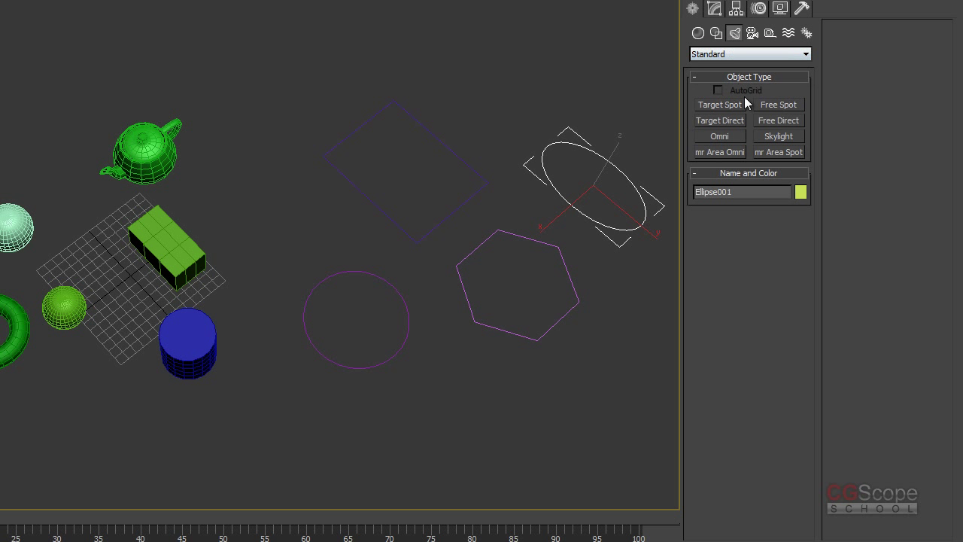
pyautogui.click(720, 136)
pyautogui.click(277, 47)
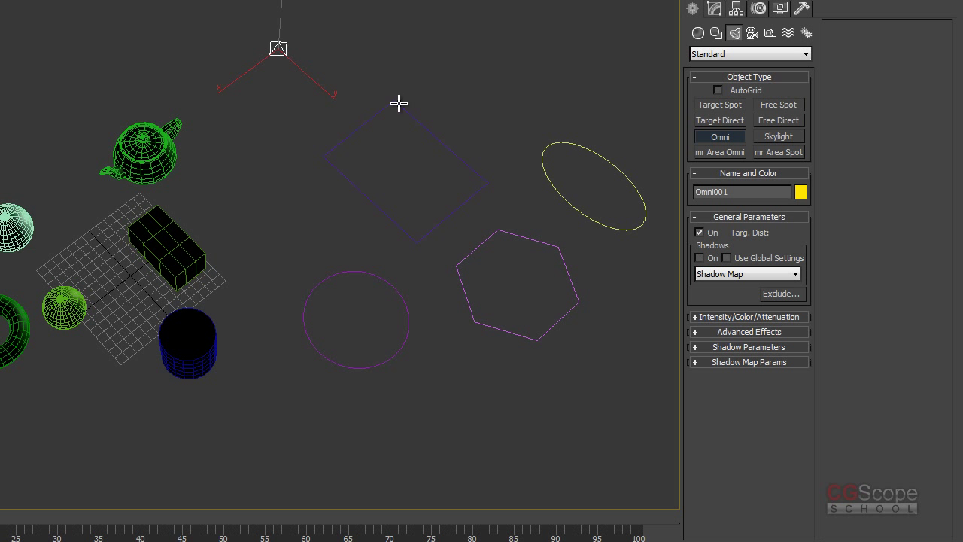
pyautogui.moveTo(41, 48); pyautogui.dragTo(59, 74, button='middle')
pyautogui.click(60, 74)
pyautogui.click(286, 228)
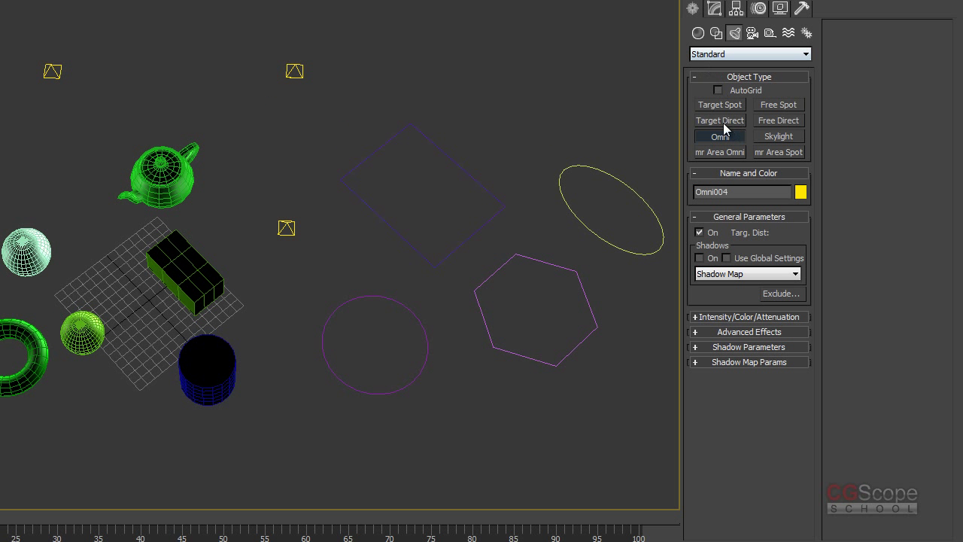
# Step: Add a target spotlight and a free directional light, and pick the Free camera type
pyautogui.click(720, 105)
pyautogui.moveTo(340, 108); pyautogui.dragTo(244, 163)
pyautogui.click(787, 139)
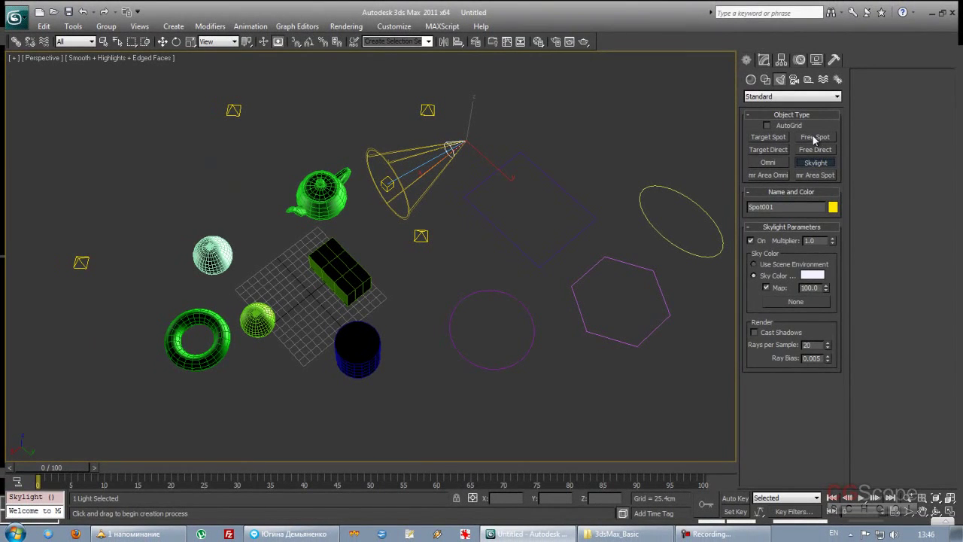
pyautogui.click(820, 151)
pyautogui.moveTo(204, 161); pyautogui.dragTo(157, 156)
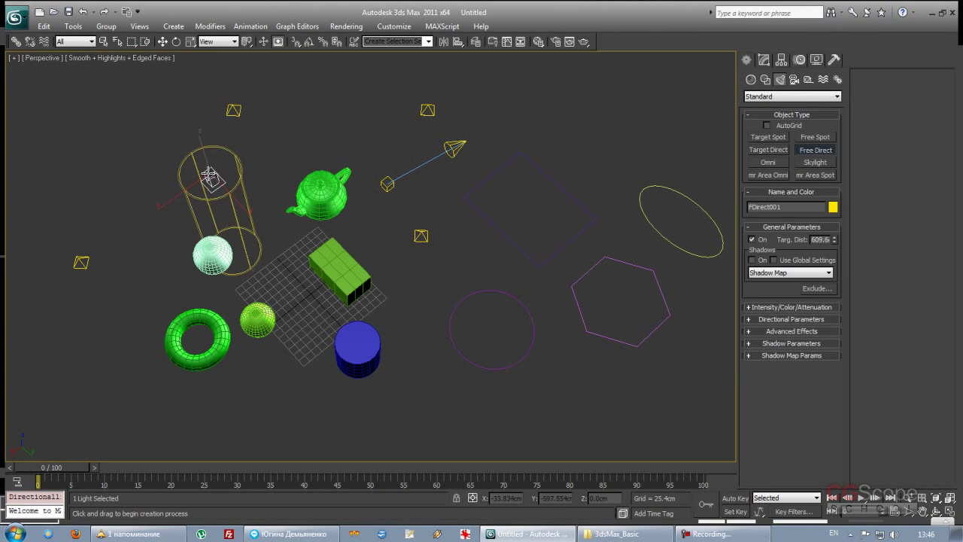
pyautogui.scroll(-2, 391, 233)
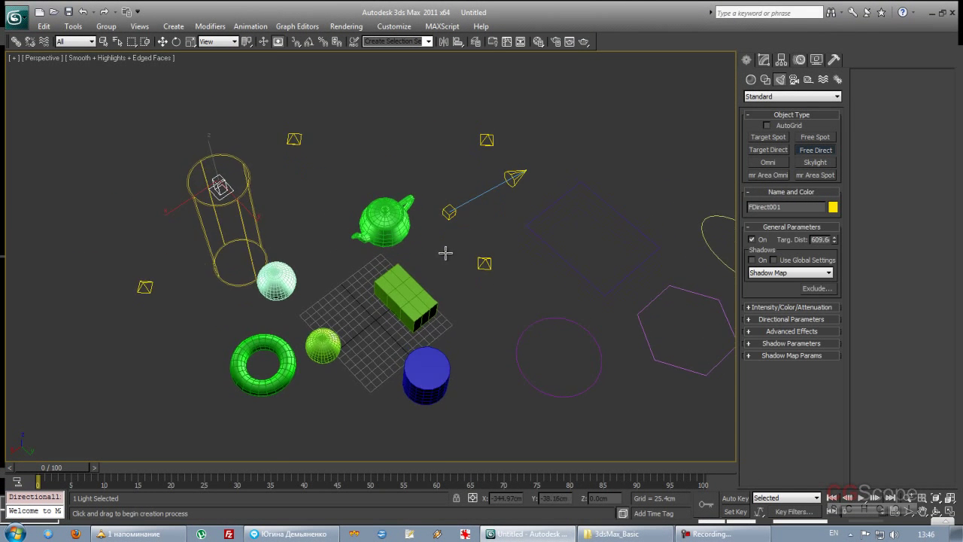
pyautogui.click(795, 79)
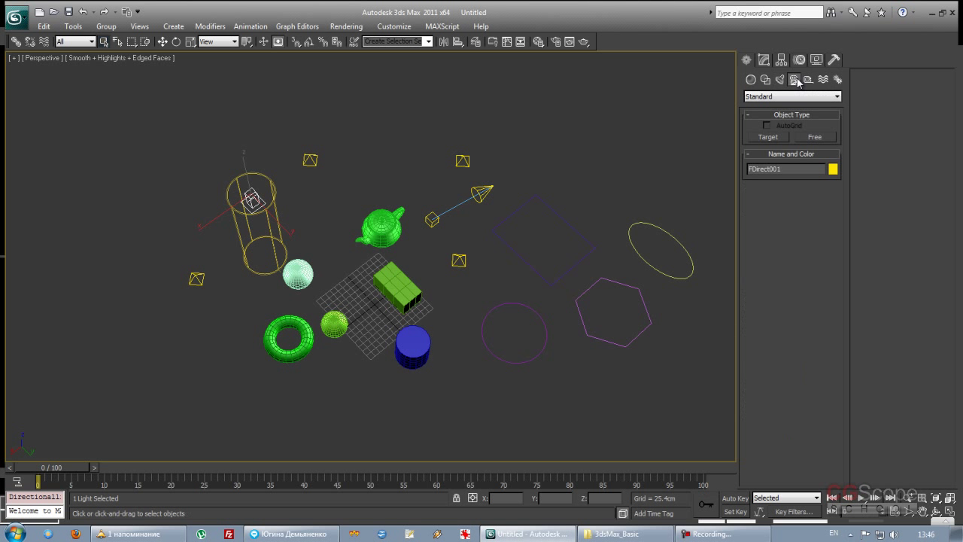
pyautogui.click(815, 137)
# Step: Place a free camera and a target camera on the left
pyautogui.click(577, 161)
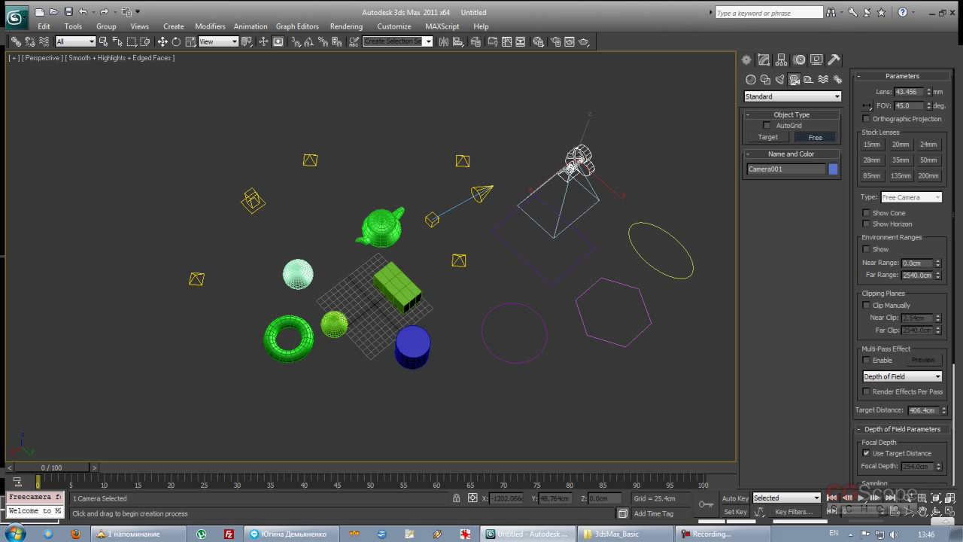
pyautogui.click(767, 137)
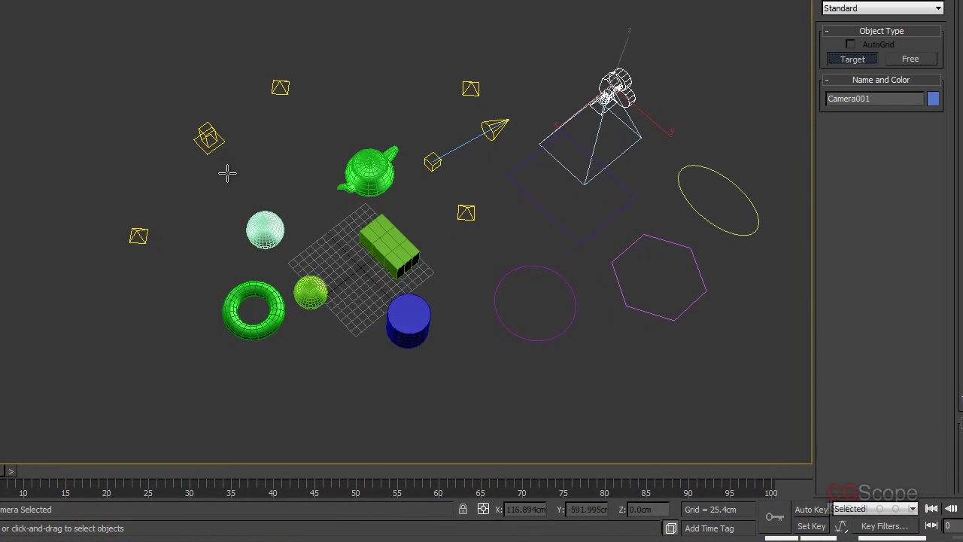
pyautogui.moveTo(265, 229); pyautogui.dragTo(141, 201)
pyautogui.moveTo(76, 138); pyautogui.dragTo(43, 140)
pyautogui.keyDown('alt'); pyautogui.moveTo(462, 188); pyautogui.dragTo(388, 196, button='middle'); pyautogui.keyUp('alt')
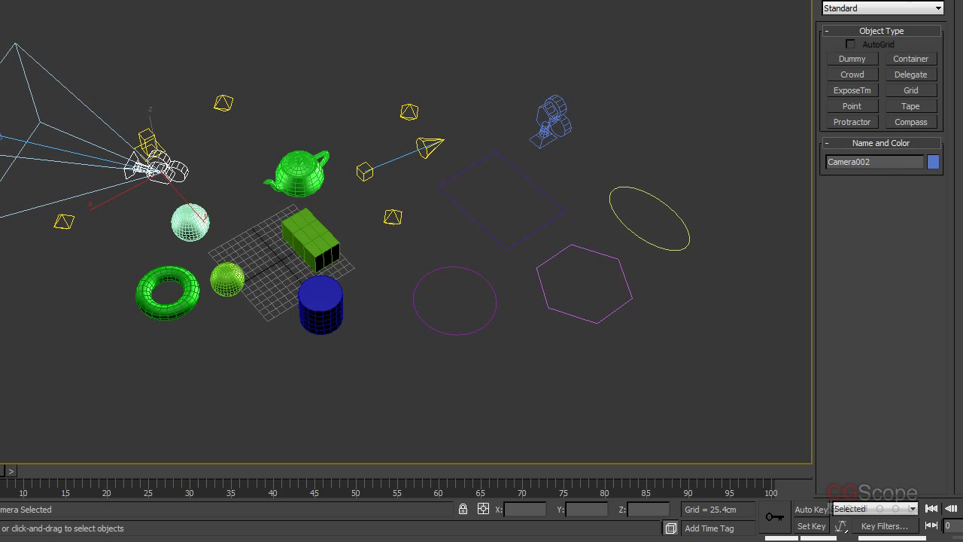
# Step: Create a dummy box helper and three point helpers, then choose space-warp Forces
pyautogui.click(861, 63)
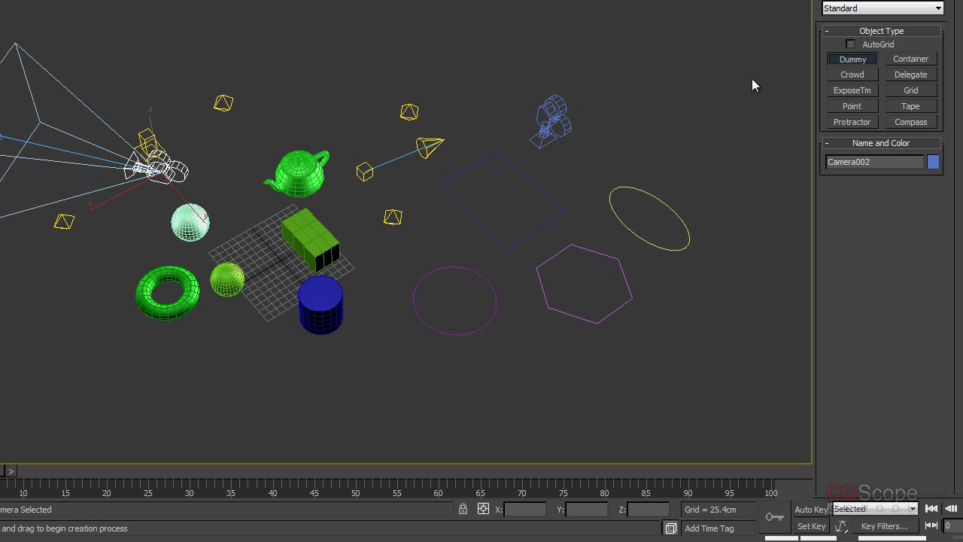
pyautogui.moveTo(401, 50); pyautogui.dragTo(426, 71)
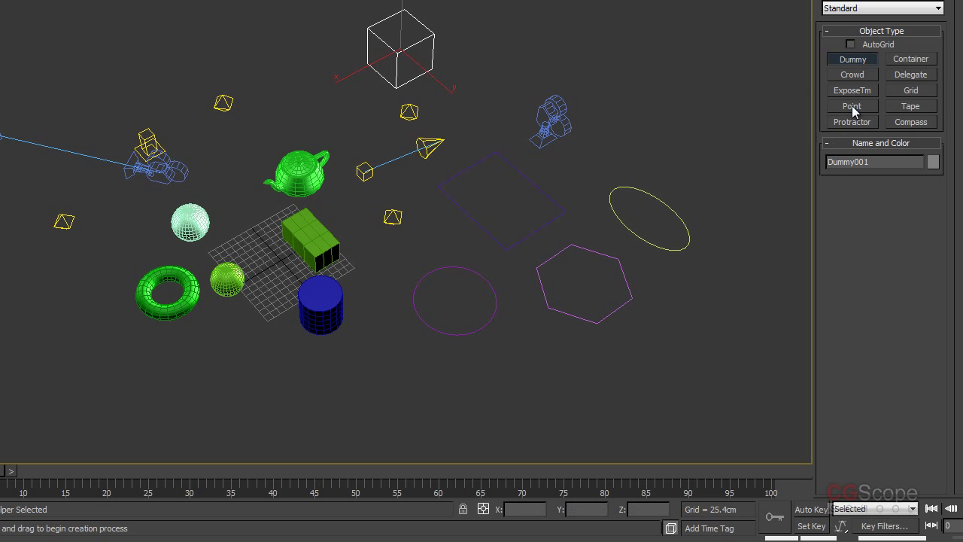
pyautogui.click(852, 106)
pyautogui.click(562, 68)
pyautogui.keyDown('alt'); pyautogui.moveTo(645, 95); pyautogui.dragTo(585, 122, button='middle'); pyautogui.keyUp('alt')
pyautogui.click(570, 109)
pyautogui.click(381, 86)
pyautogui.moveTo(389, 91)
pyautogui.keyDown('alt'); pyautogui.mouseDown(button='middle')
pyautogui.moveTo(524, 155)
pyautogui.moveTo(541, 143)
pyautogui.mouseUp(button='middle'); pyautogui.keyUp('alt')
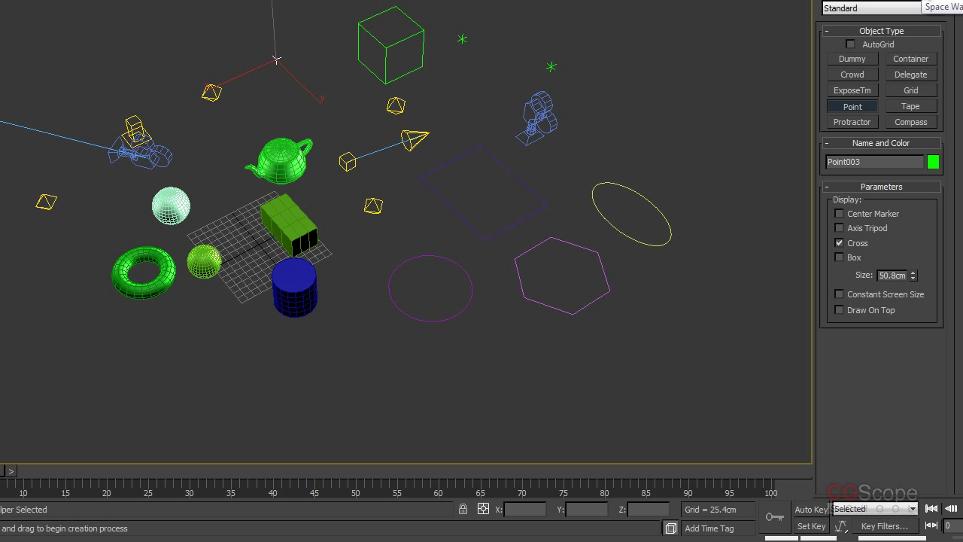
pyautogui.click(937, 2)
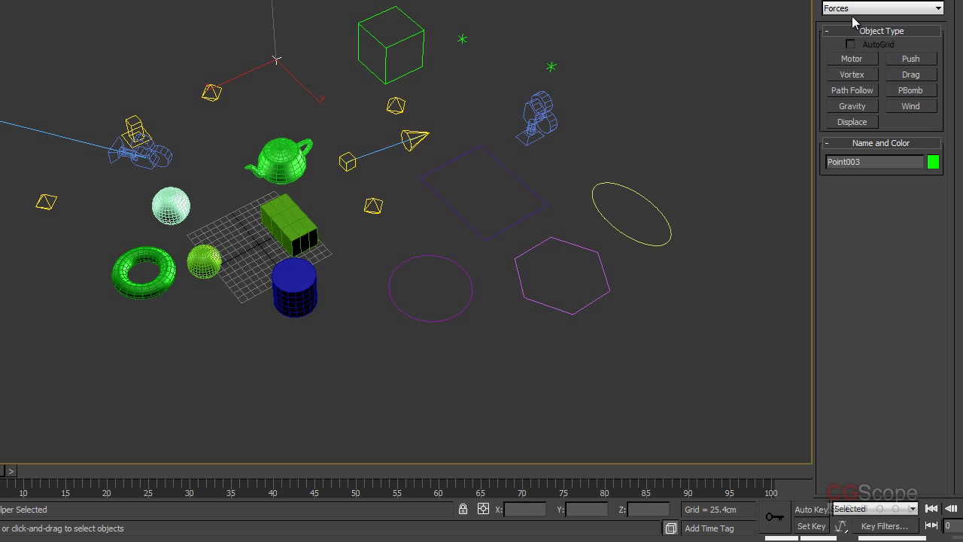
# Step: Create Gravity, Wind and PBomb space warps on the right
pyautogui.click(853, 106)
pyautogui.moveTo(625, 125); pyautogui.dragTo(661, 155)
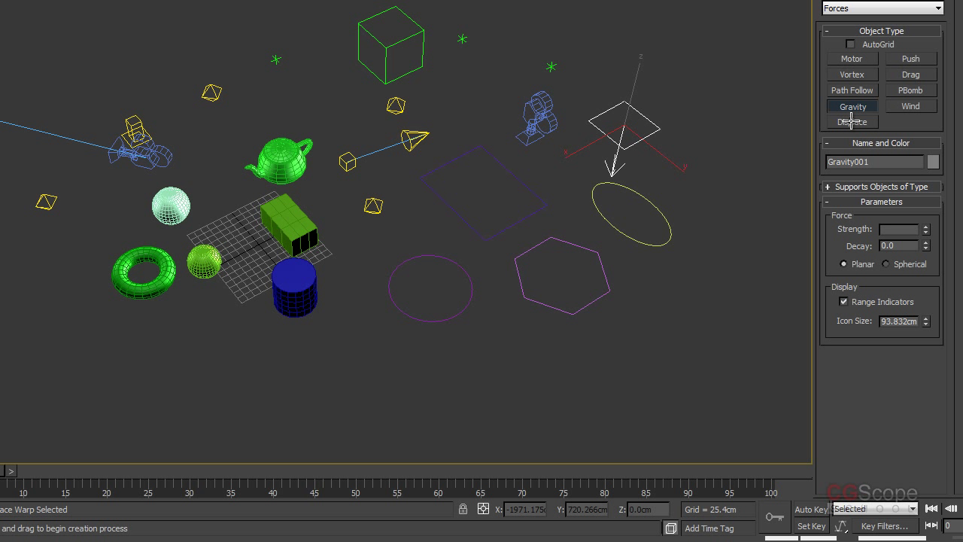
pyautogui.click(912, 106)
pyautogui.moveTo(595, 70); pyautogui.dragTo(623, 96)
pyautogui.keyDown('alt'); pyautogui.moveTo(703, 95); pyautogui.dragTo(697, 78, button='middle'); pyautogui.keyUp('alt')
pyautogui.click(911, 90)
pyautogui.moveTo(660, 60); pyautogui.dragTo(687, 95)
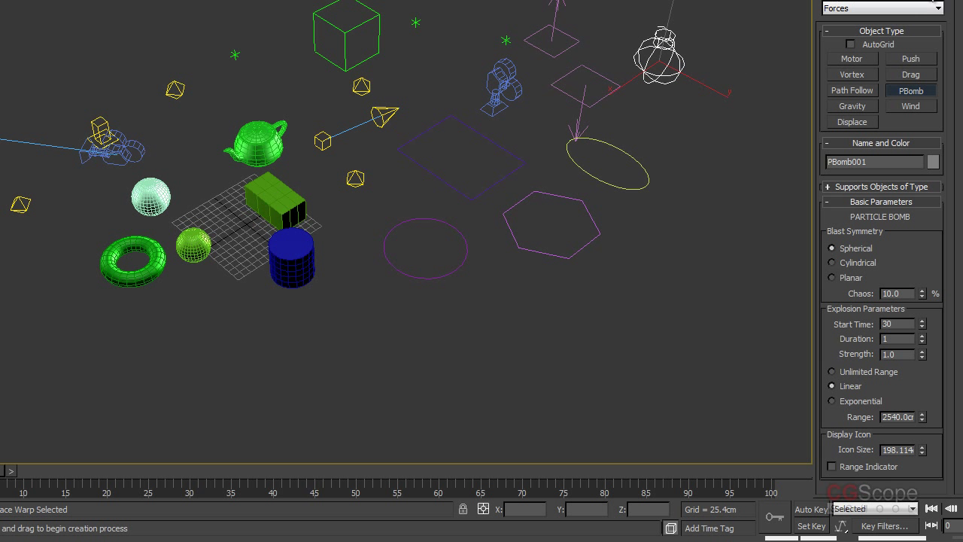
# Step: Click out a bone chain up to Bone005, ending it with a right-click
pyautogui.click(933, 2)
pyautogui.click(854, 61)
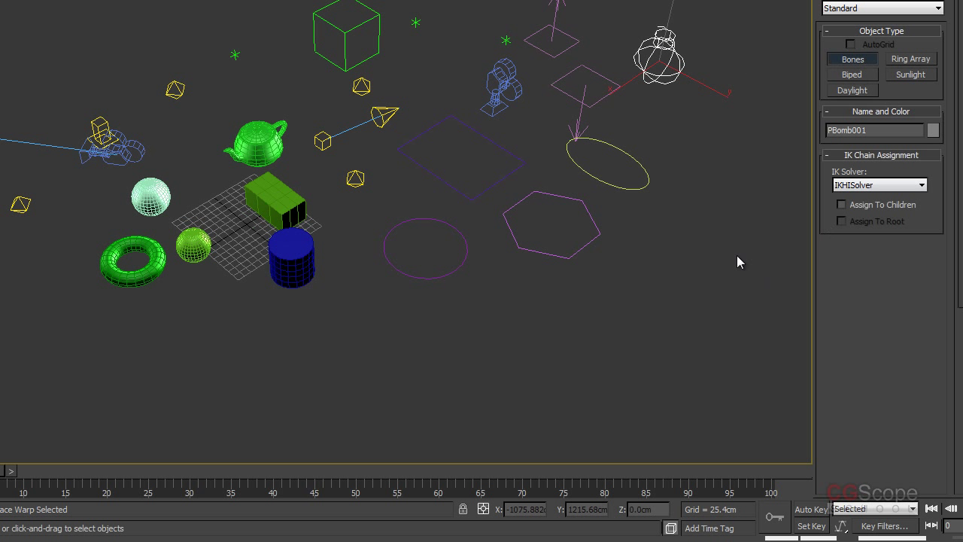
pyautogui.moveTo(737, 255); pyautogui.dragTo(606, 240, button='middle')
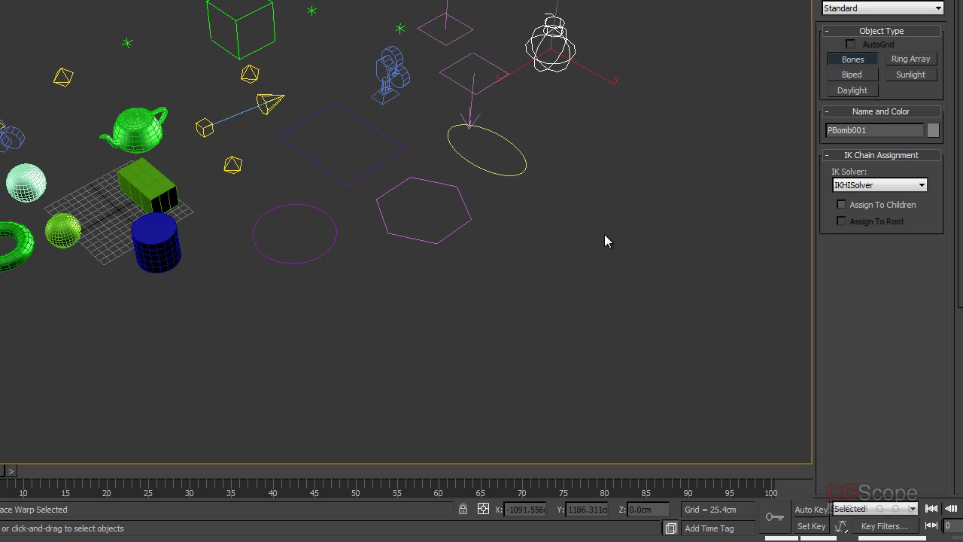
pyautogui.click(622, 156)
pyautogui.click(611, 194)
pyautogui.click(562, 210)
pyautogui.click(544, 249)
pyautogui.click(492, 266)
pyautogui.rightClick(573, 285)
pyautogui.moveTo(654, 273)
pyautogui.mouseDown(button='middle')
pyautogui.moveTo(571, 249)
pyautogui.moveTo(598, 241)
pyautogui.moveTo(506, 237)
pyautogui.mouseUp(button='middle')
pyautogui.scroll(-4, 474, 241)
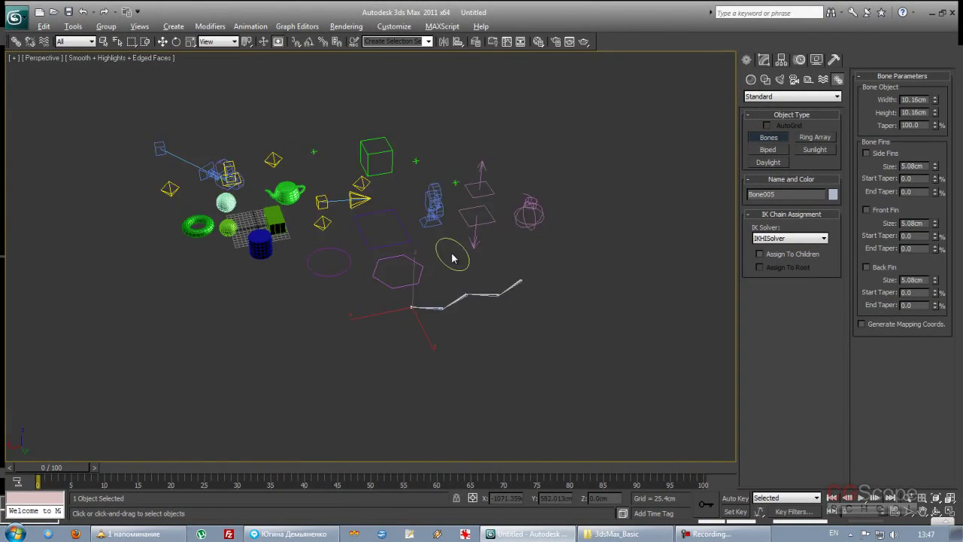
pyautogui.moveTo(452, 258)
pyautogui.keyDown('alt'); pyautogui.mouseDown(button='middle')
pyautogui.moveTo(431, 259)
pyautogui.moveTo(445, 269)
pyautogui.moveTo(451, 306)
pyautogui.moveTo(447, 293)
pyautogui.moveTo(426, 301)
pyautogui.moveTo(436, 275)
pyautogui.moveTo(376, 268)
pyautogui.moveTo(353, 248)
pyautogui.moveTo(319, 256)
pyautogui.mouseUp(button='middle'); pyautogui.keyUp('alt')
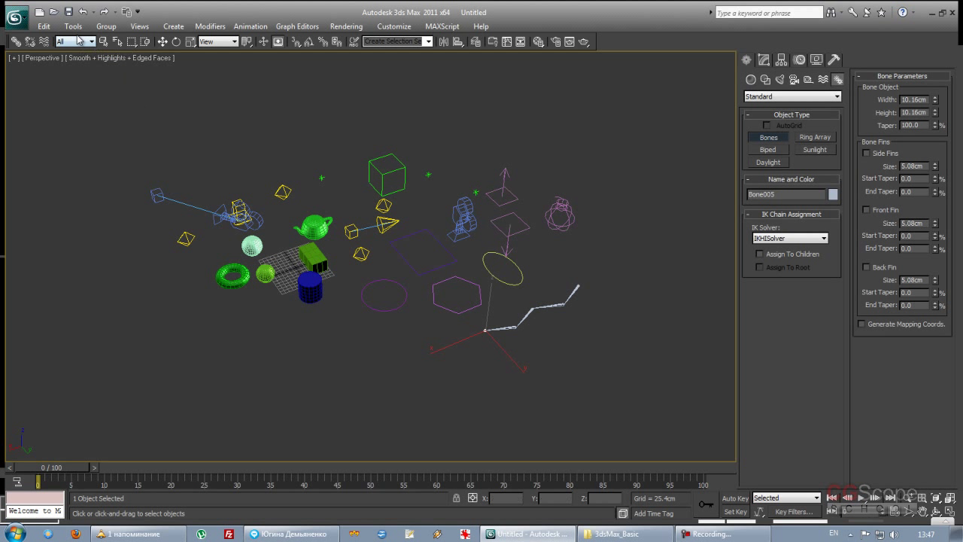
# Step: Keep the selection filter at All and exit bone creation
pyautogui.click(82, 43)
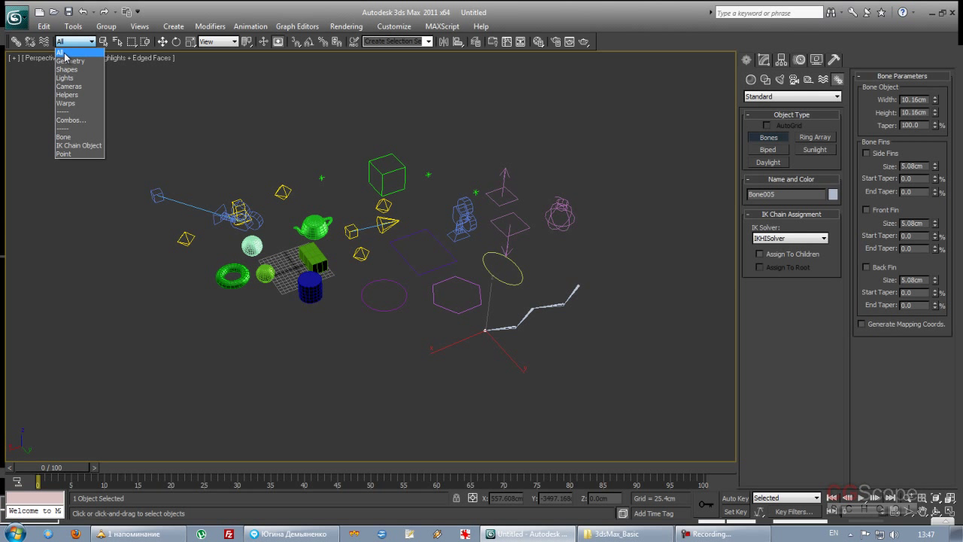
pyautogui.click(65, 54)
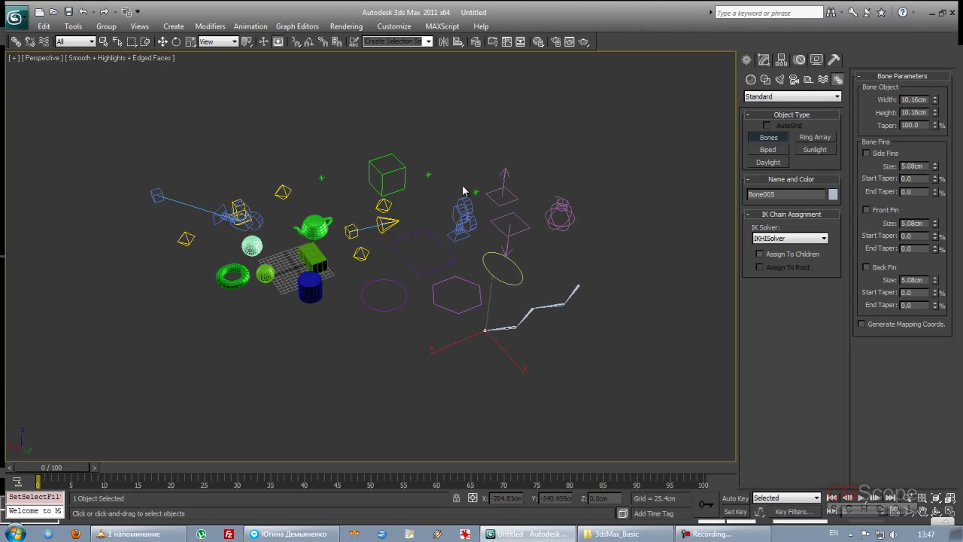
pyautogui.click(746, 60)
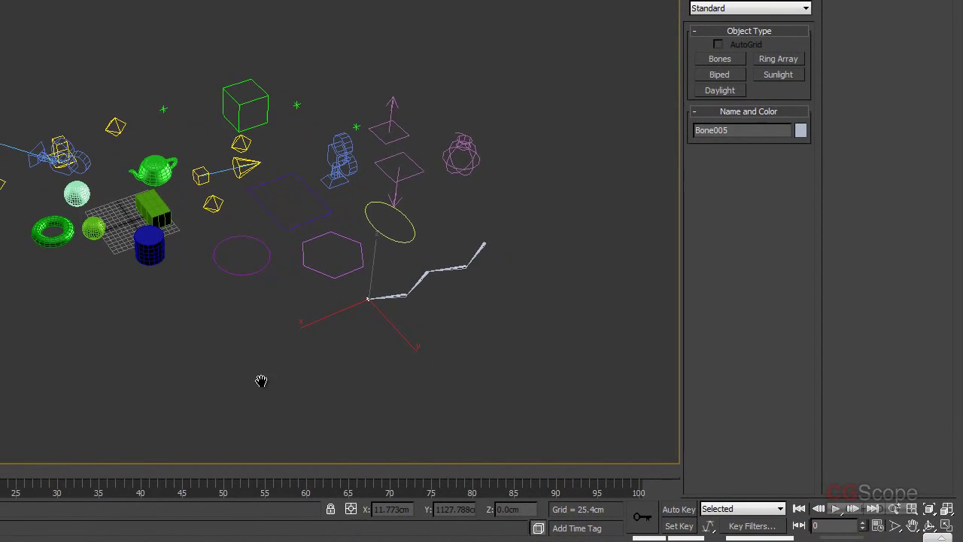
# Step: Box-select the left group, clear it, and reopen the Selection Filter list
pyautogui.moveTo(41, 51); pyautogui.dragTo(229, 319)
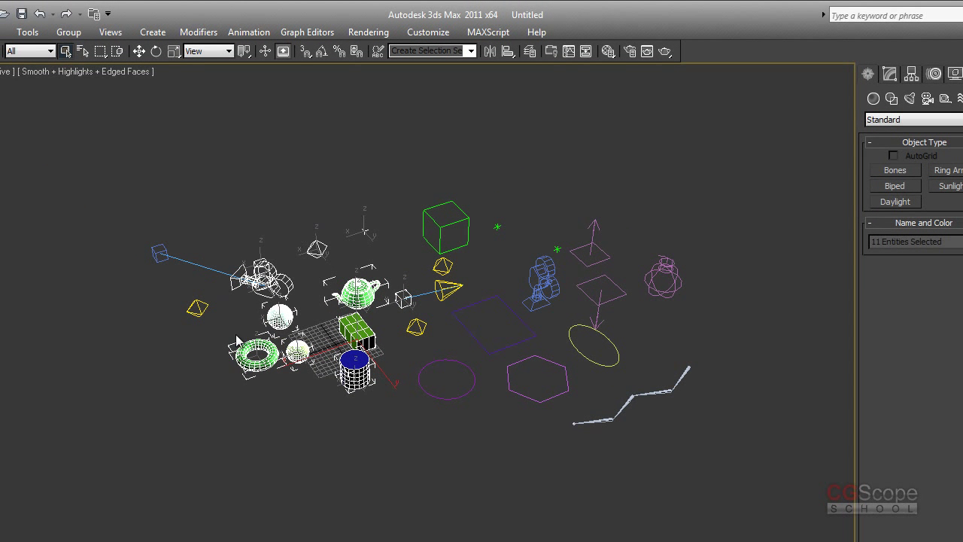
pyautogui.click(287, 194)
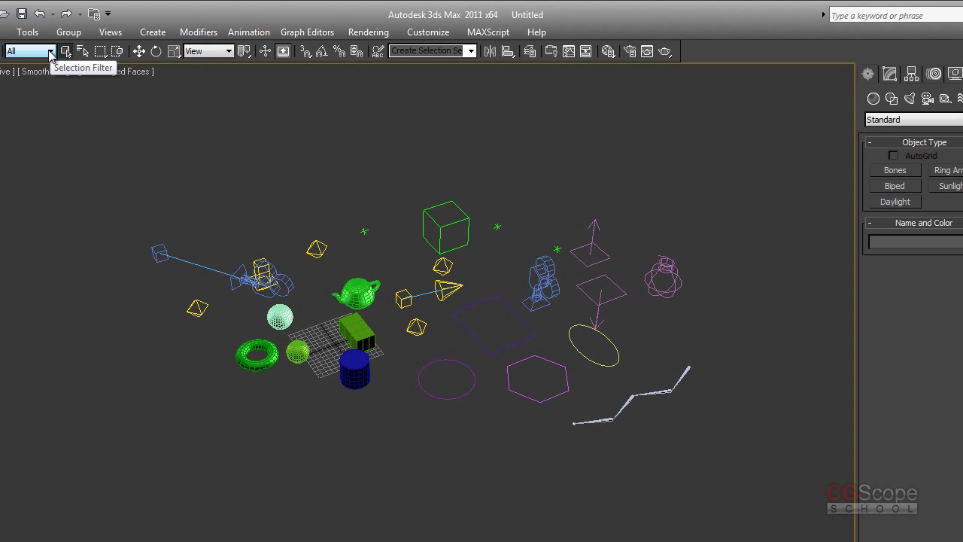
pyautogui.click(50, 51)
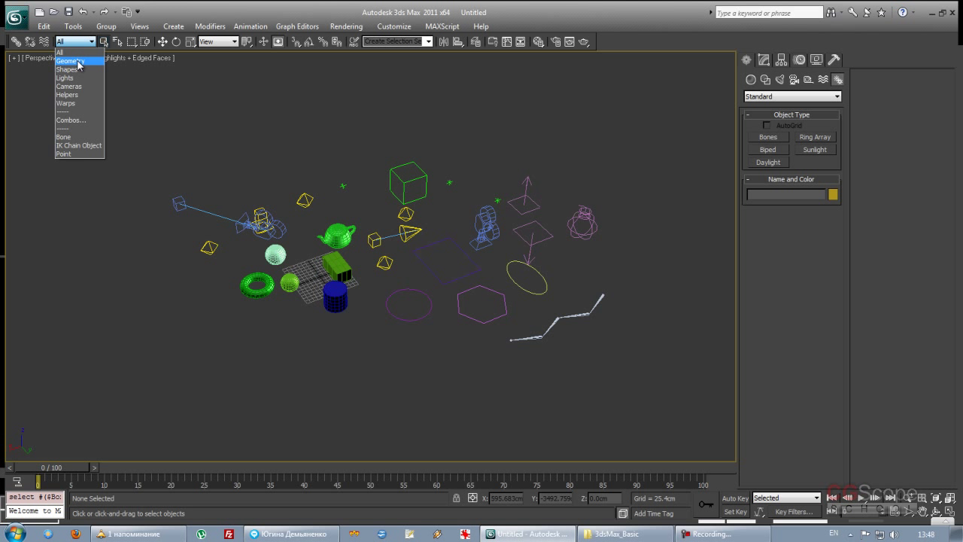
# Step: Limit selection to Geometry and practise drawing selection regions around the scene, then clear them
pyautogui.click(78, 64)
pyautogui.scroll(1, 337, 226)
pyautogui.scroll(2, 333, 224)
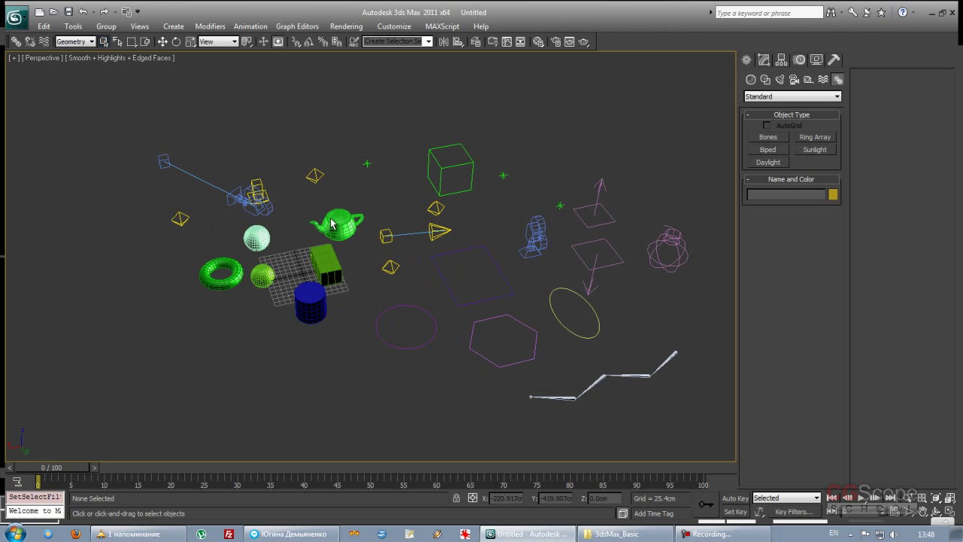
pyautogui.moveTo(91, 88); pyautogui.dragTo(647, 452)
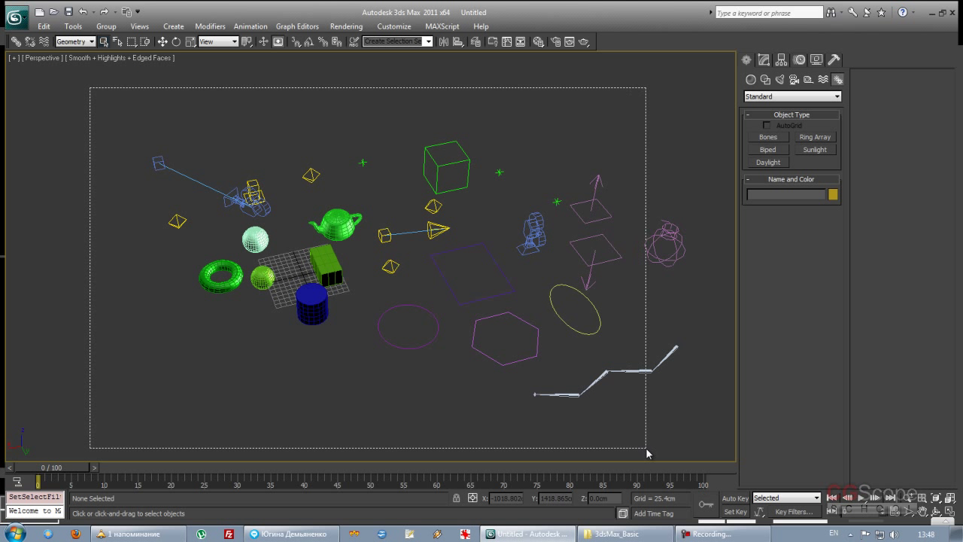
pyautogui.keyDown('alt'); pyautogui.moveTo(474, 376); pyautogui.dragTo(481, 366, button='middle'); pyautogui.keyUp('alt')
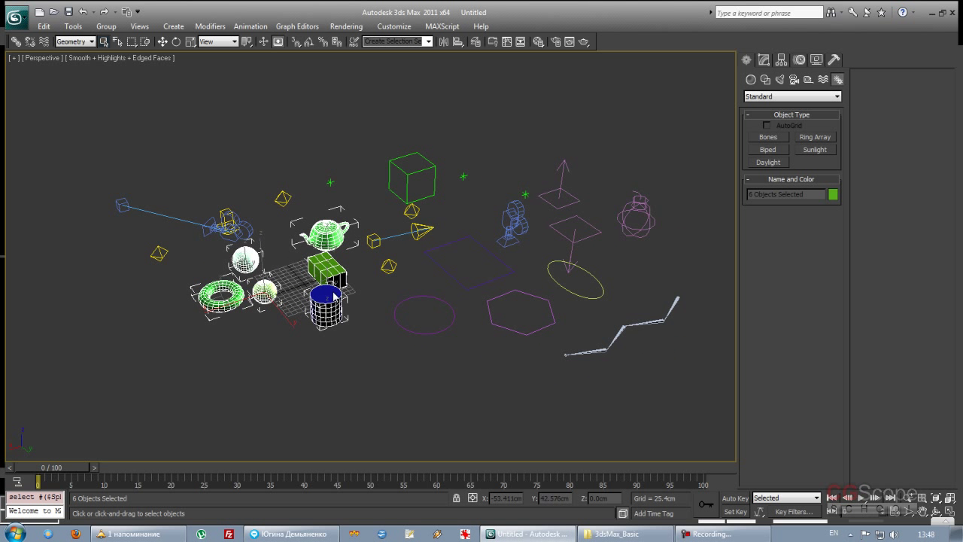
pyautogui.moveTo(241, 142); pyautogui.dragTo(313, 240)
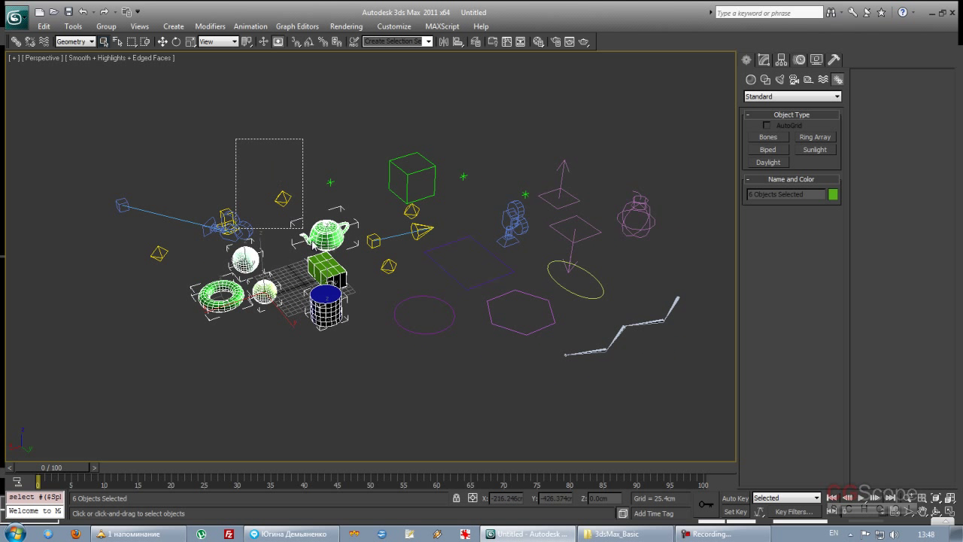
pyautogui.moveTo(389, 118); pyautogui.dragTo(527, 318)
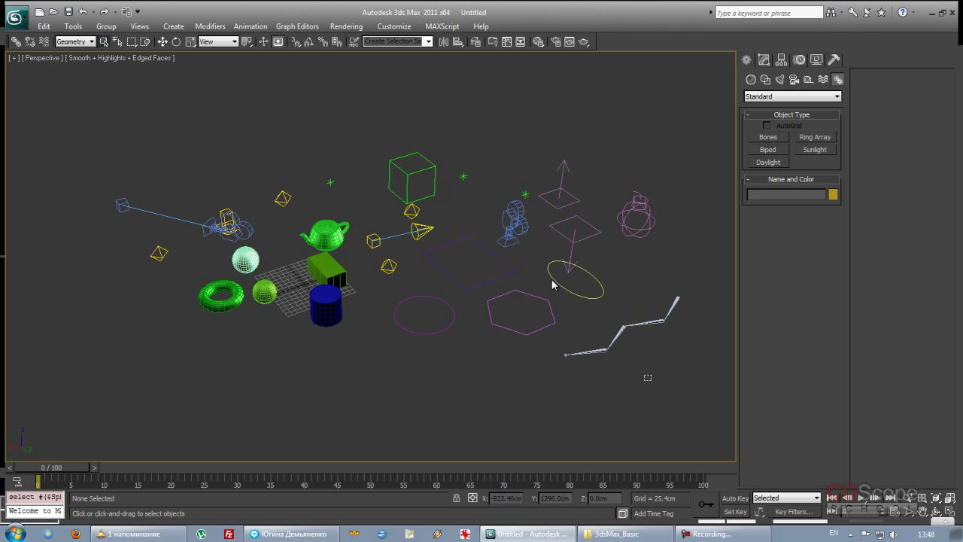
# Step: Box-select the torus, spheres, teapot, box and cylinder around the grid
pyautogui.moveTo(441, 136); pyautogui.dragTo(609, 301)
pyautogui.moveTo(427, 164); pyautogui.dragTo(518, 321)
pyautogui.moveTo(568, 392)
pyautogui.keyDown('alt'); pyautogui.mouseDown(button='middle')
pyautogui.moveTo(554, 382)
pyautogui.moveTo(539, 328)
pyautogui.moveTo(548, 329)
pyautogui.moveTo(511, 347)
pyautogui.mouseUp(button='middle'); pyautogui.keyUp('alt')
pyautogui.keyDown('alt'); pyautogui.moveTo(393, 132); pyautogui.dragTo(234, 104, button='middle'); pyautogui.keyUp('alt')
pyautogui.moveTo(234, 103); pyautogui.dragTo(342, 384)
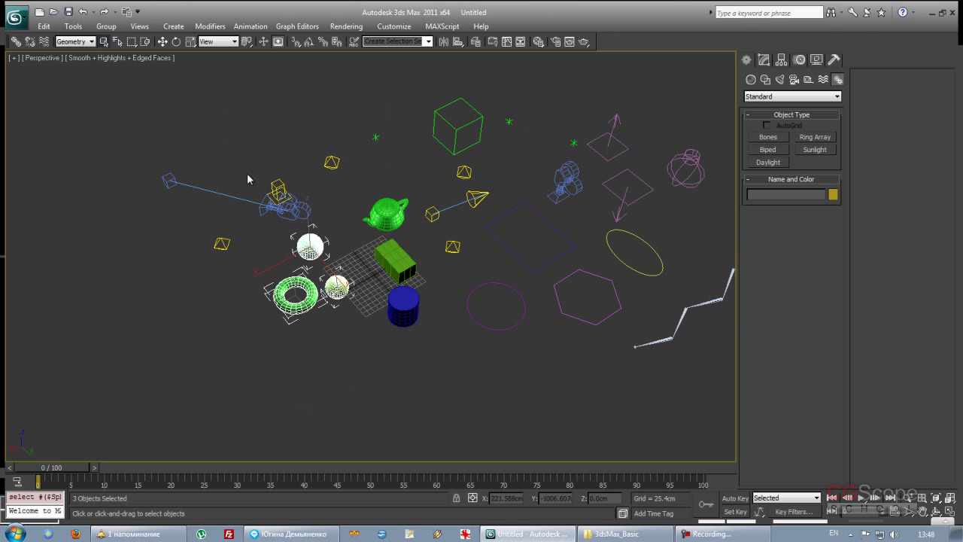
pyautogui.keyDown('ctrl'); pyautogui.moveTo(249, 180); pyautogui.dragTo(461, 385); pyautogui.keyUp('ctrl')
pyautogui.keyDown('alt'); pyautogui.moveTo(438, 392); pyautogui.dragTo(407, 353, button='middle'); pyautogui.keyUp('alt')
# Step: Switch the Selection Filter to Shapes and box-select the four shapes
pyautogui.click(75, 41)
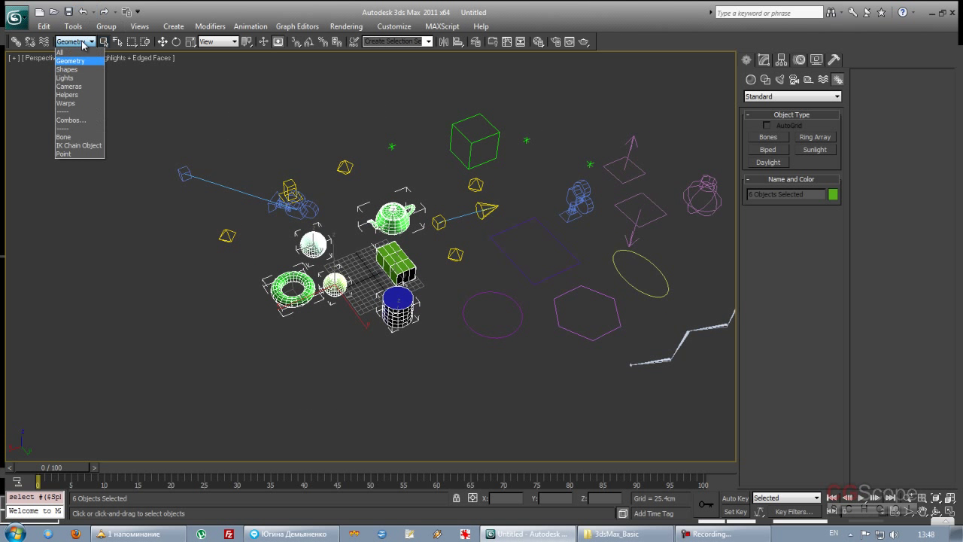
pyautogui.click(72, 73)
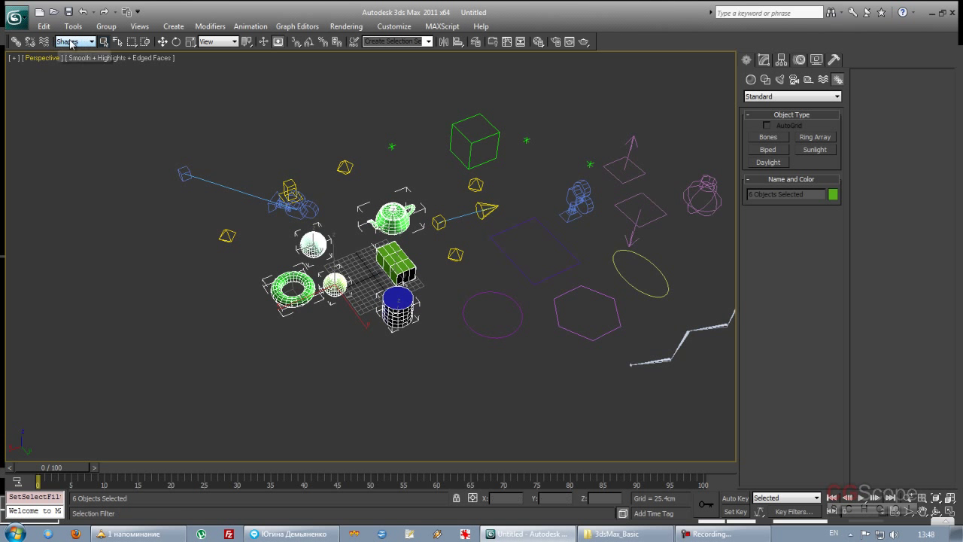
pyautogui.moveTo(456, 286)
pyautogui.mouseDown(button='middle')
pyautogui.moveTo(372, 273)
pyautogui.moveTo(579, 383)
pyautogui.mouseUp(button='middle')
pyautogui.moveTo(640, 396); pyautogui.dragTo(231, 176)
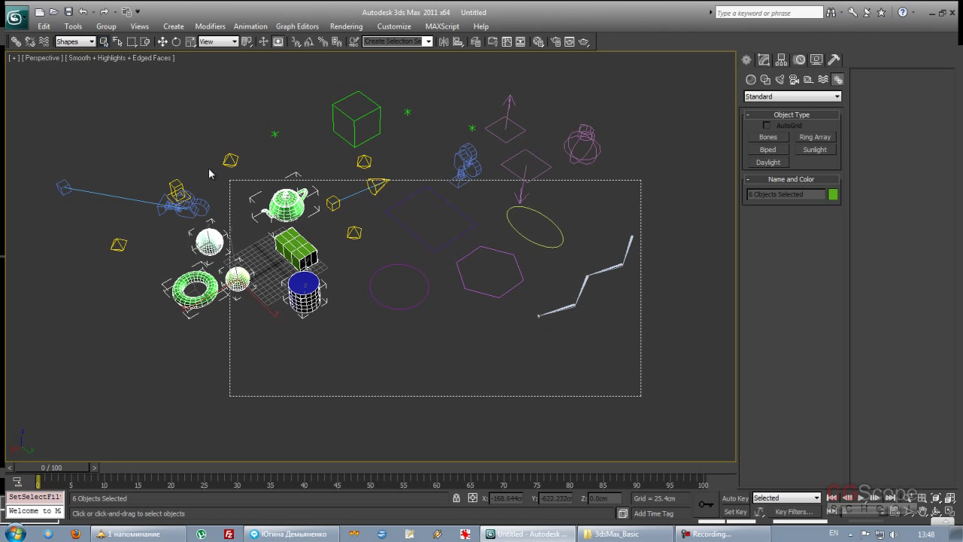
# Step: Select Rectangle001, add the ellipse and hexagon, then clear the selection
pyautogui.click(436, 251)
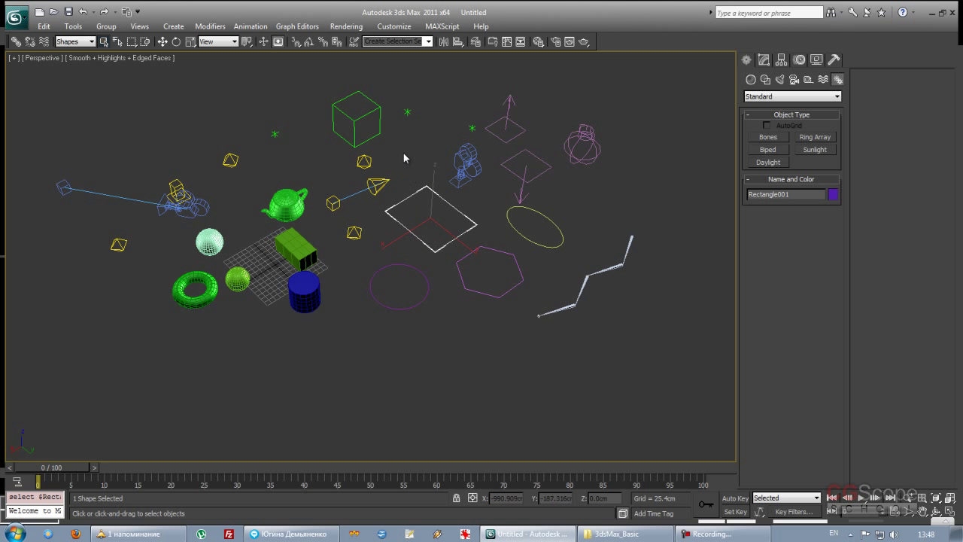
pyautogui.keyDown('ctrl'); pyautogui.click(542, 242); pyautogui.keyUp('ctrl')
pyautogui.keyDown('ctrl'); pyautogui.click(463, 255); pyautogui.keyUp('ctrl')
pyautogui.keyDown('ctrl'); pyautogui.moveTo(356, 231); pyautogui.dragTo(406, 315); pyautogui.keyUp('ctrl')
pyautogui.click(353, 331)
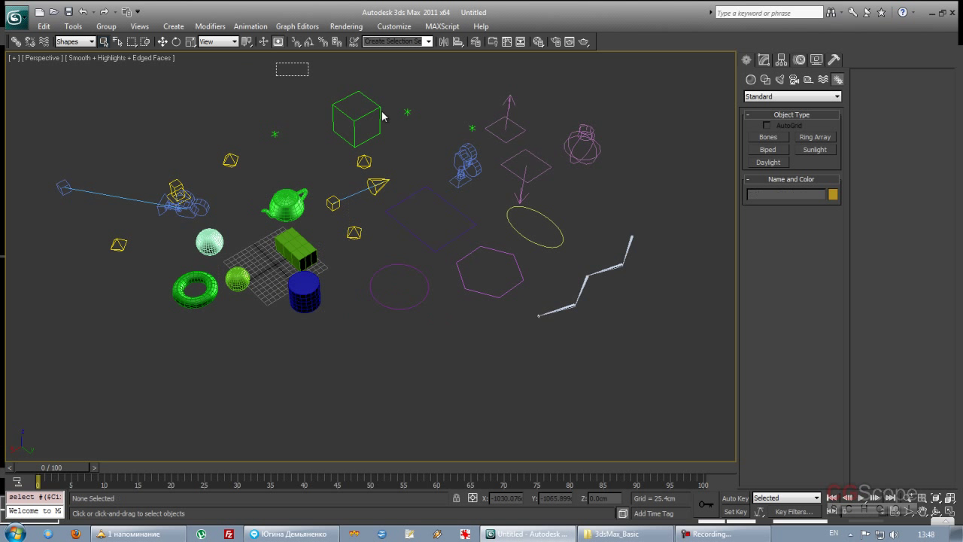
pyautogui.click(69, 43)
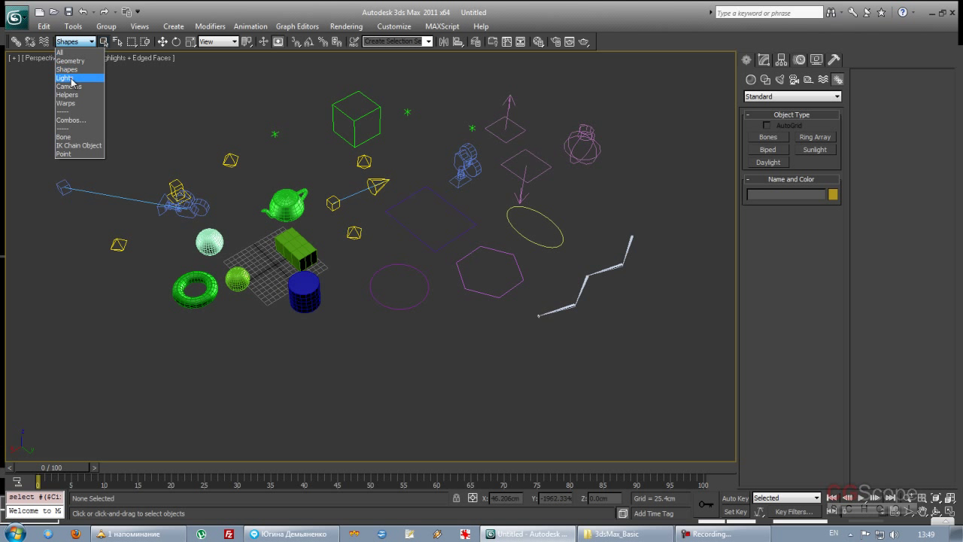
# Step: With the filter on Lights, select Omni002, FDirect001 and the three central lights
pyautogui.click(72, 76)
pyautogui.moveTo(132, 137); pyautogui.dragTo(204, 273)
pyautogui.moveTo(203, 124); pyautogui.dragTo(261, 192)
pyautogui.moveTo(386, 243); pyautogui.dragTo(331, 199)
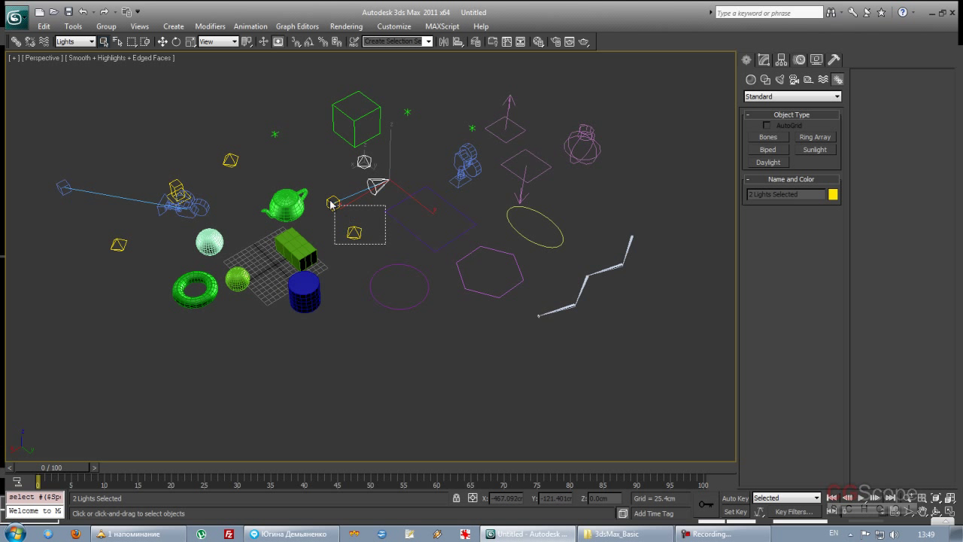
pyautogui.moveTo(338, 165); pyautogui.dragTo(407, 221)
pyautogui.moveTo(112, 214); pyautogui.dragTo(134, 263)
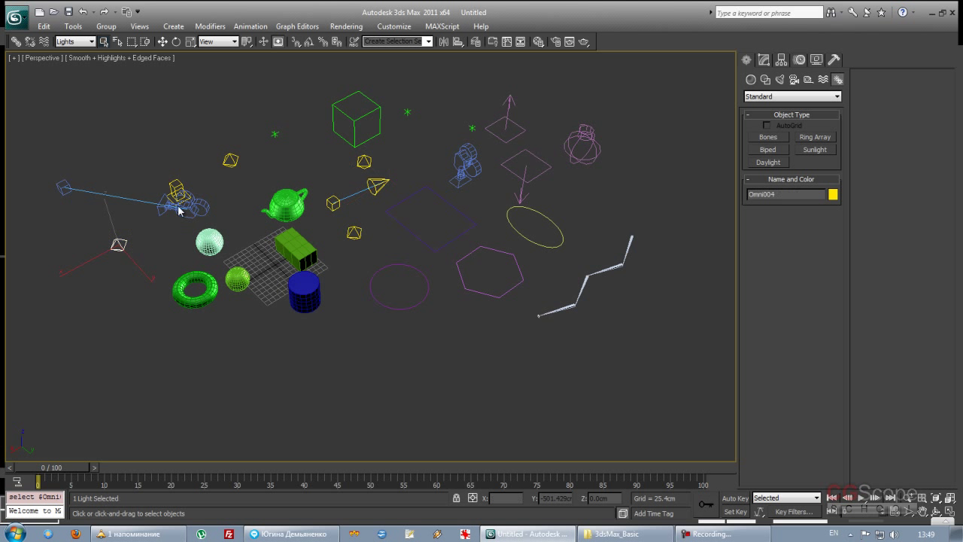
pyautogui.click(231, 160)
pyautogui.moveTo(318, 78); pyautogui.dragTo(507, 239)
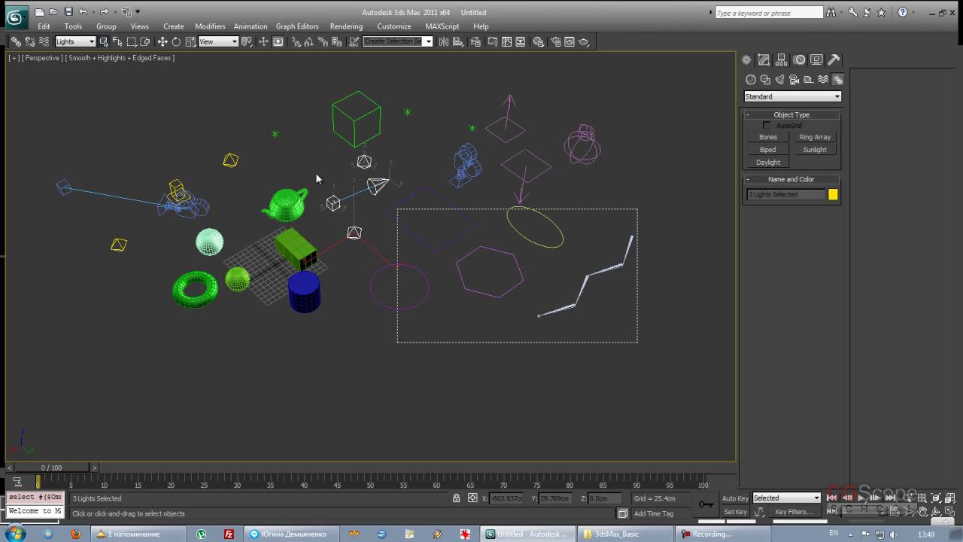
# Step: Switch the filter to Cameras and select Camera002, then the other camera
pyautogui.click(84, 42)
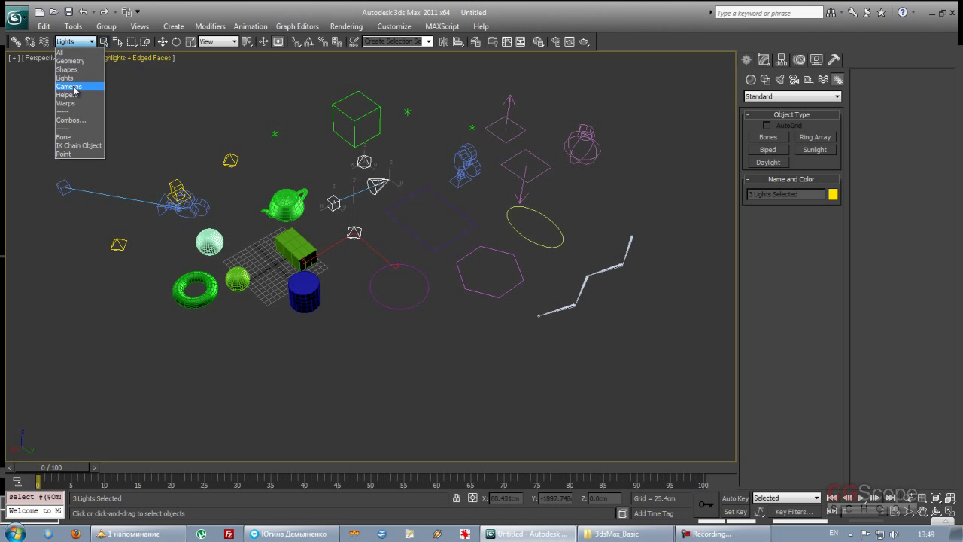
pyautogui.click(75, 90)
pyautogui.moveTo(128, 155); pyautogui.dragTo(223, 251)
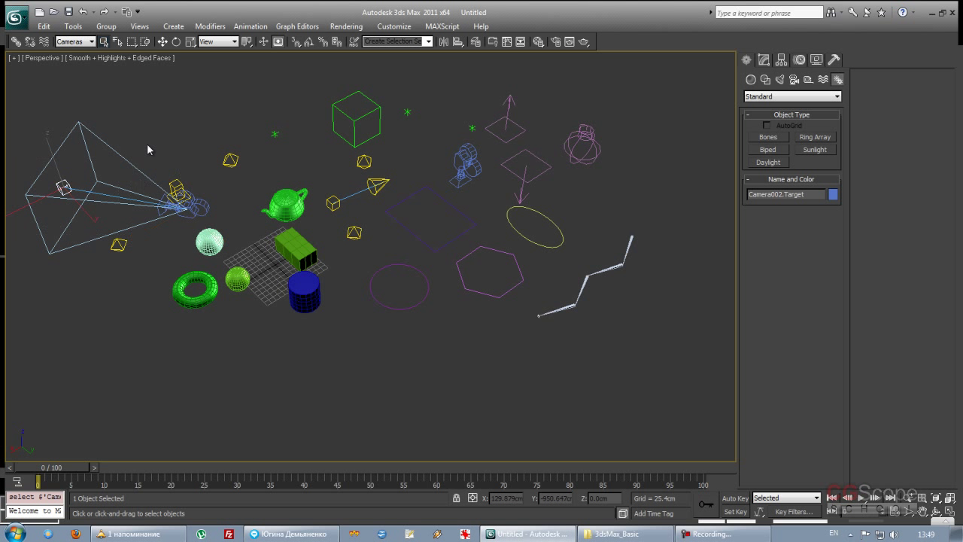
pyautogui.moveTo(287, 95)
pyautogui.mouseDown()
pyautogui.moveTo(583, 332)
pyautogui.moveTo(213, 130)
pyautogui.mouseUp()
# Step: Switch the filter to Helpers and select Dummy001 and the Point helpers
pyautogui.click(77, 53)
pyautogui.click(85, 41)
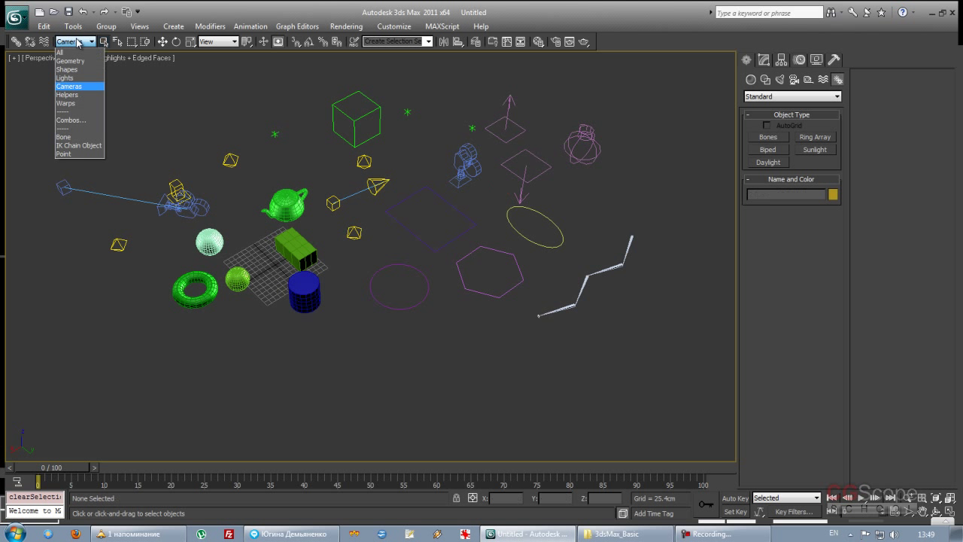
pyautogui.click(75, 96)
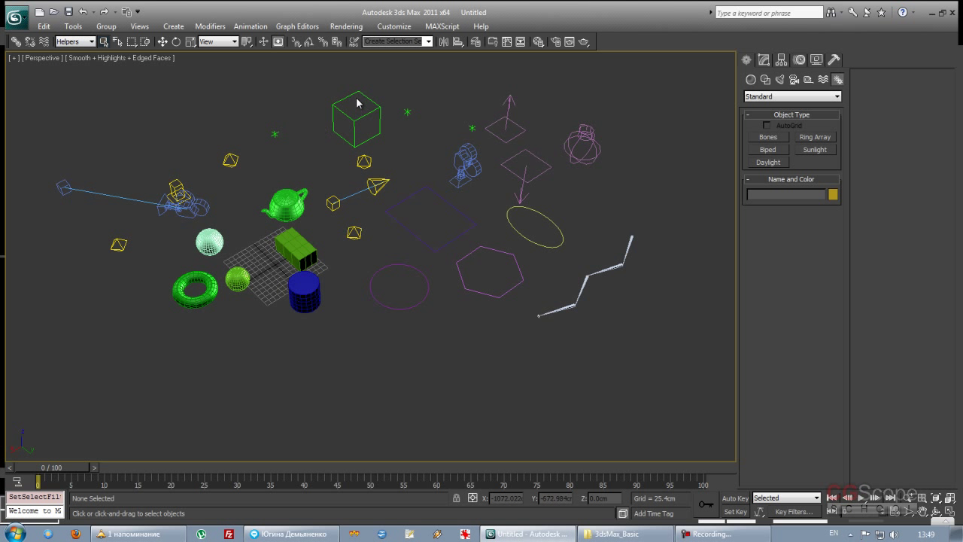
pyautogui.click(380, 140)
pyautogui.moveTo(318, 82); pyautogui.dragTo(387, 258)
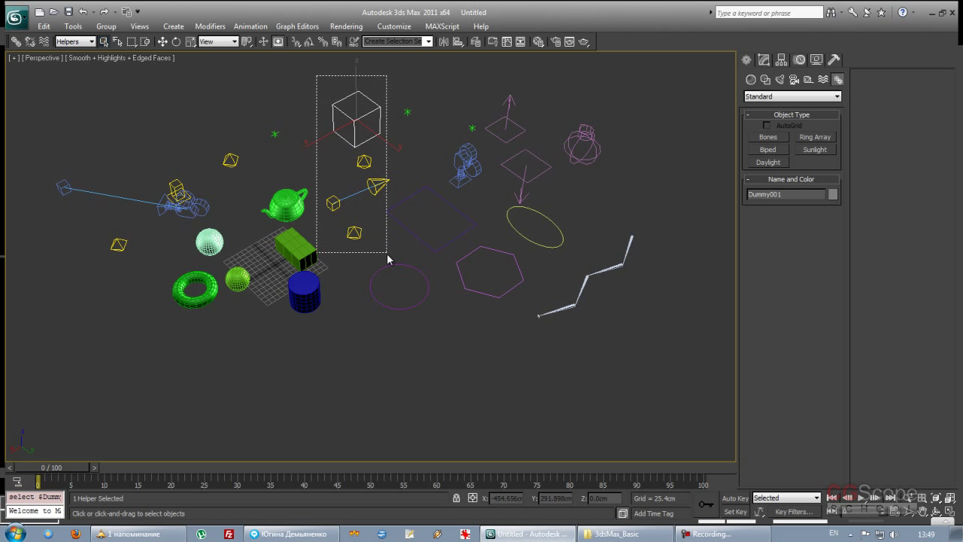
pyautogui.moveTo(322, 90); pyautogui.dragTo(369, 264)
pyautogui.moveTo(376, 73); pyautogui.dragTo(416, 150)
pyautogui.moveTo(440, 84); pyautogui.dragTo(496, 172)
pyautogui.click(274, 134)
pyautogui.moveTo(296, 193); pyautogui.dragTo(161, 93)
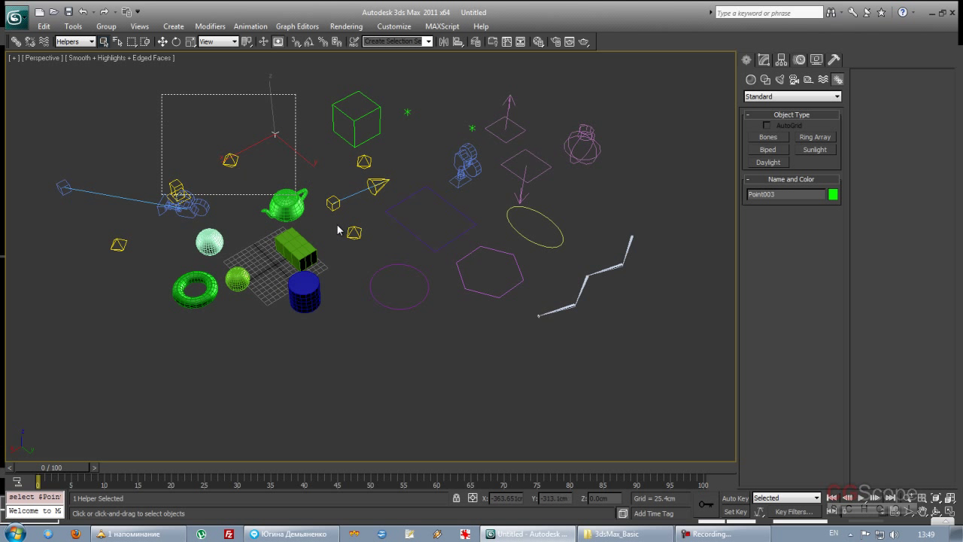
pyautogui.click(472, 129)
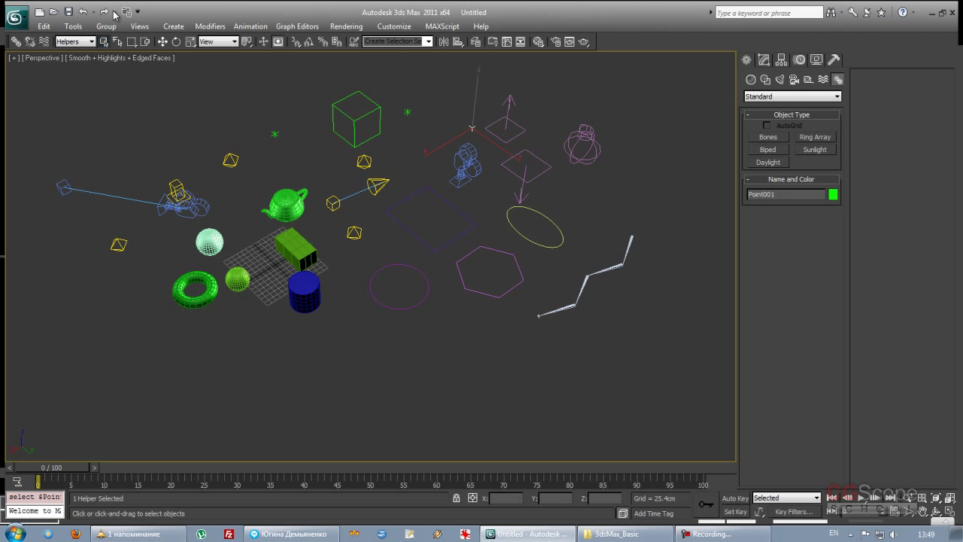
# Step: Switch the filter to Warps and select the three space warps
pyautogui.click(91, 41)
pyautogui.click(75, 104)
pyautogui.moveTo(483, 85); pyautogui.dragTo(545, 160)
pyautogui.moveTo(570, 116); pyautogui.dragTo(576, 124)
pyautogui.keyDown('ctrl'); pyautogui.moveTo(617, 197); pyautogui.dragTo(462, 67); pyautogui.keyUp('ctrl')
pyautogui.keyDown('ctrl'); pyautogui.moveTo(683, 267); pyautogui.dragTo(582, 251); pyautogui.keyUp('ctrl')
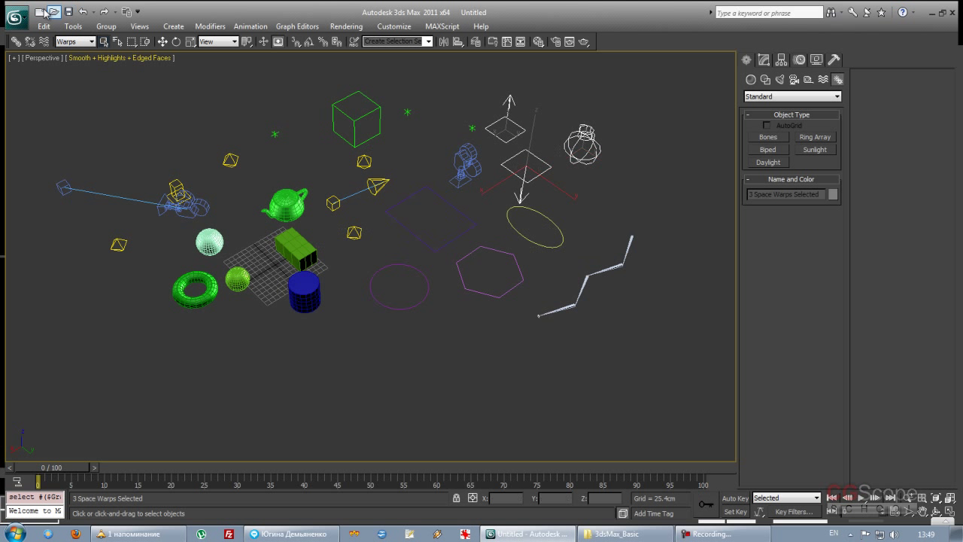
# Step: Switch the filter to Bone and box-select the bone chain
pyautogui.click(91, 42)
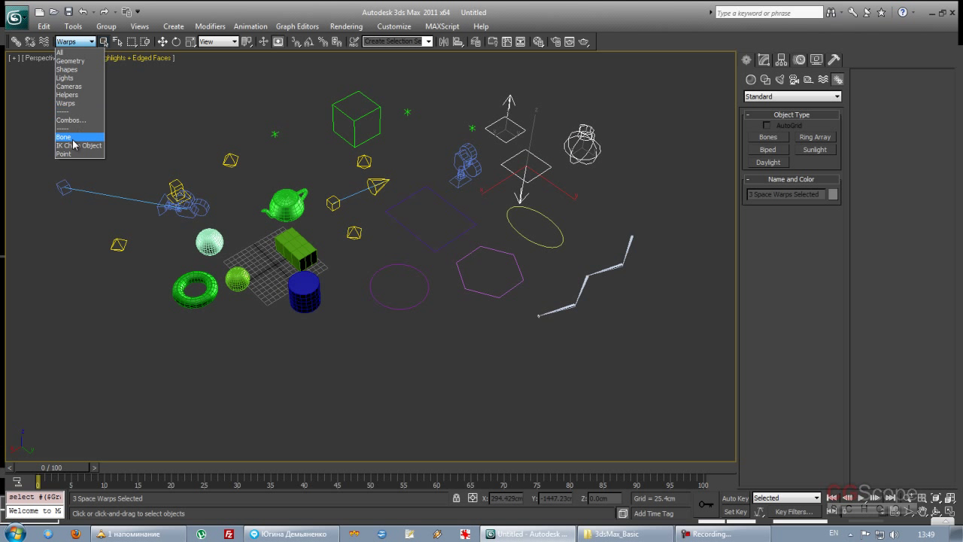
pyautogui.click(65, 137)
pyautogui.moveTo(682, 378); pyautogui.dragTo(456, 182)
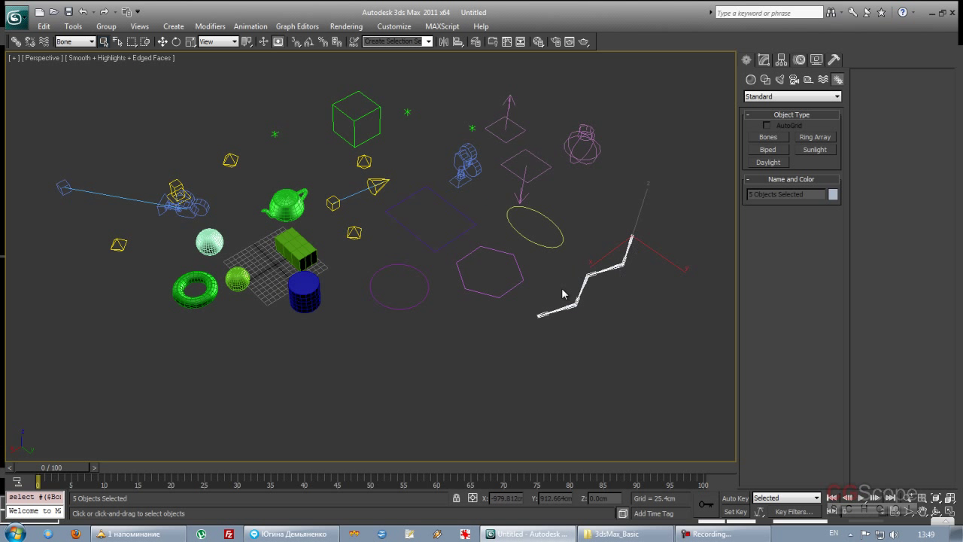
pyautogui.moveTo(674, 347); pyautogui.dragTo(328, 91)
pyautogui.keyDown('alt'); pyautogui.moveTo(189, 99); pyautogui.dragTo(198, 108, button='middle'); pyautogui.keyUp('alt')
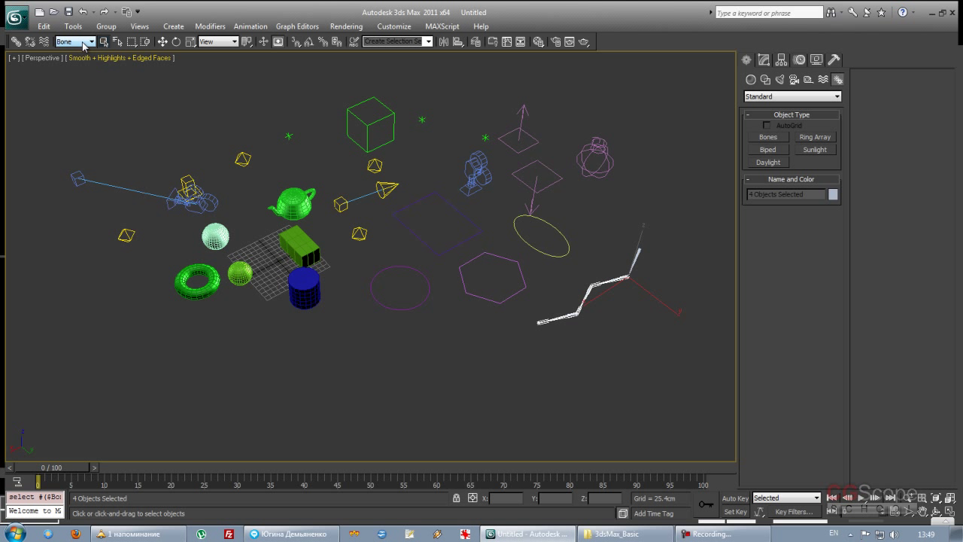
pyautogui.click(83, 42)
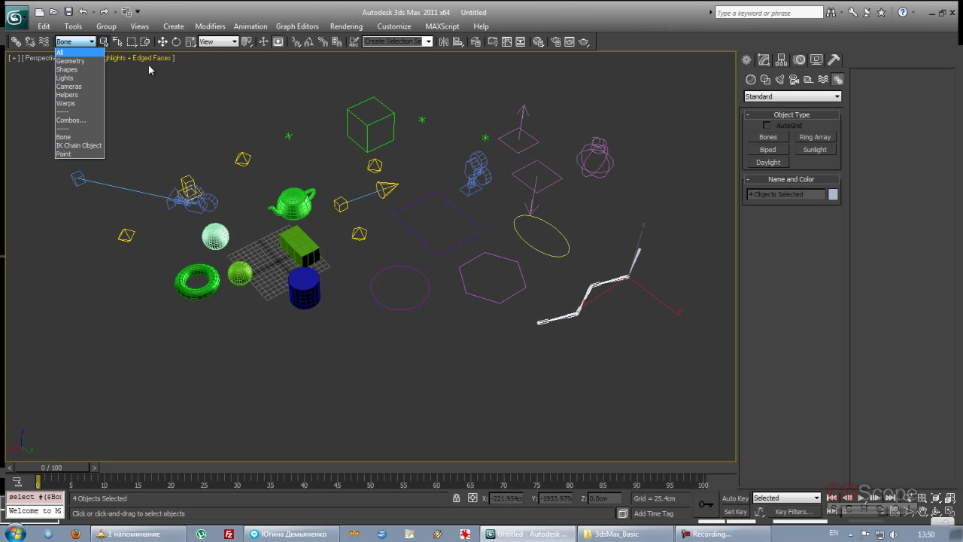
# Step: Set the Selection Filter back to All, then select and deselect the dummy helper
pyautogui.click(66, 52)
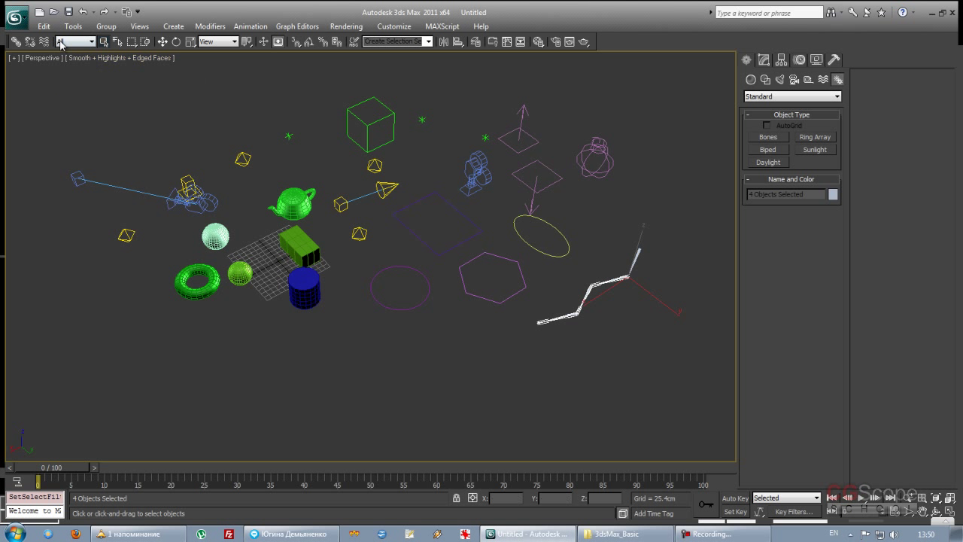
pyautogui.click(75, 41)
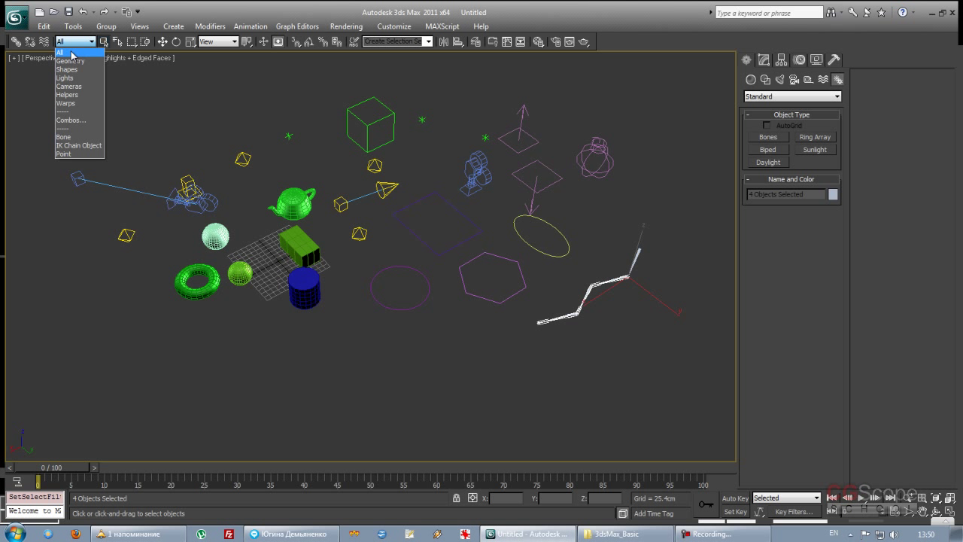
pyautogui.click(72, 55)
pyautogui.moveTo(218, 110); pyautogui.dragTo(324, 218)
pyautogui.click(275, 115)
pyautogui.click(371, 155)
pyautogui.click(308, 116)
pyautogui.moveTo(316, 135)
pyautogui.keyDown('alt'); pyautogui.mouseDown(button='middle')
pyautogui.moveTo(339, 165)
pyautogui.moveTo(173, 96)
pyautogui.mouseUp(button='middle'); pyautogui.keyUp('alt')
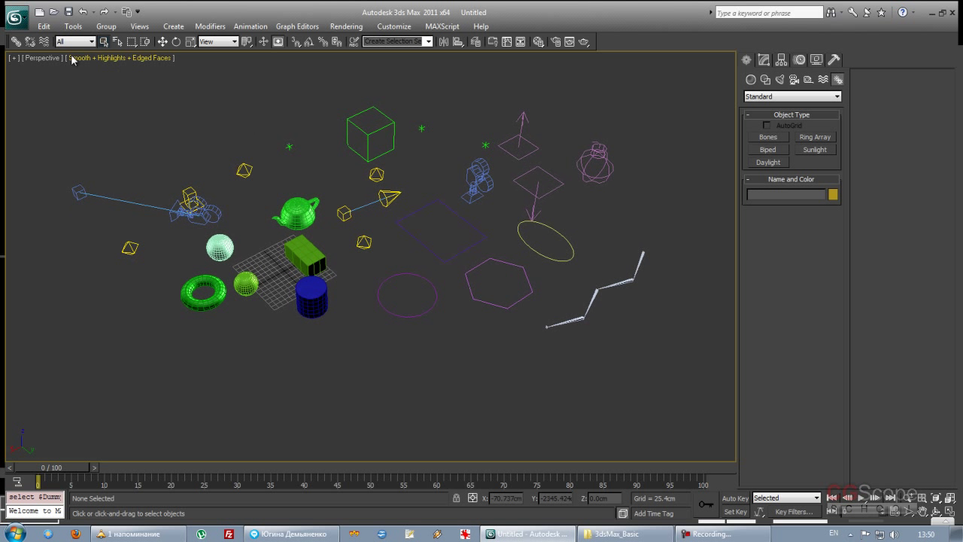
# Step: Limit selection to Geometry and select every geometry object with Ctrl+A
pyautogui.click(77, 41)
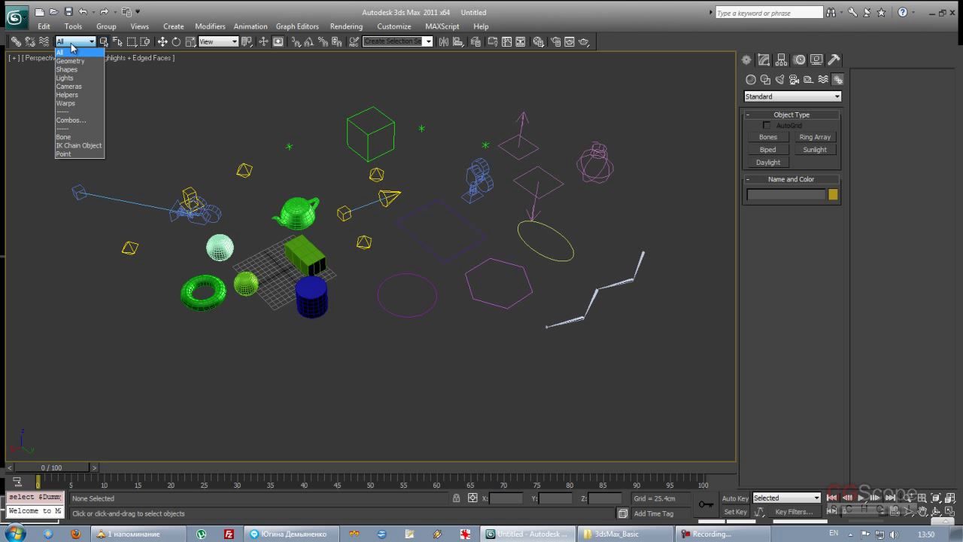
pyautogui.click(67, 62)
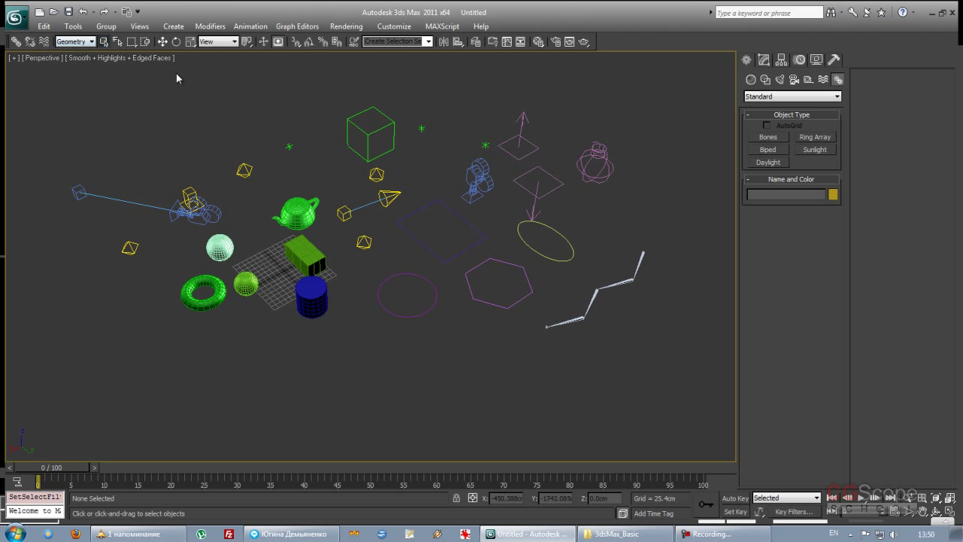
pyautogui.click(43, 26)
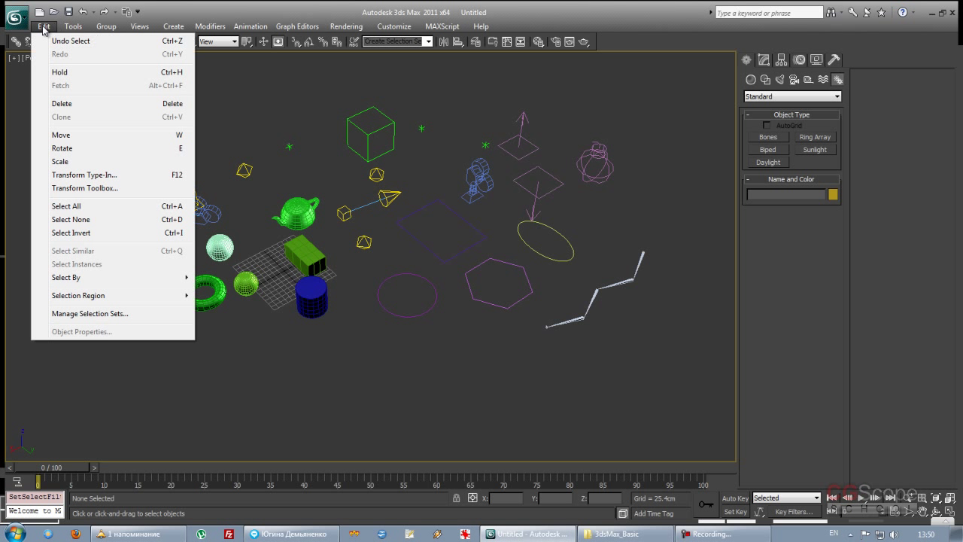
pyautogui.click(76, 207)
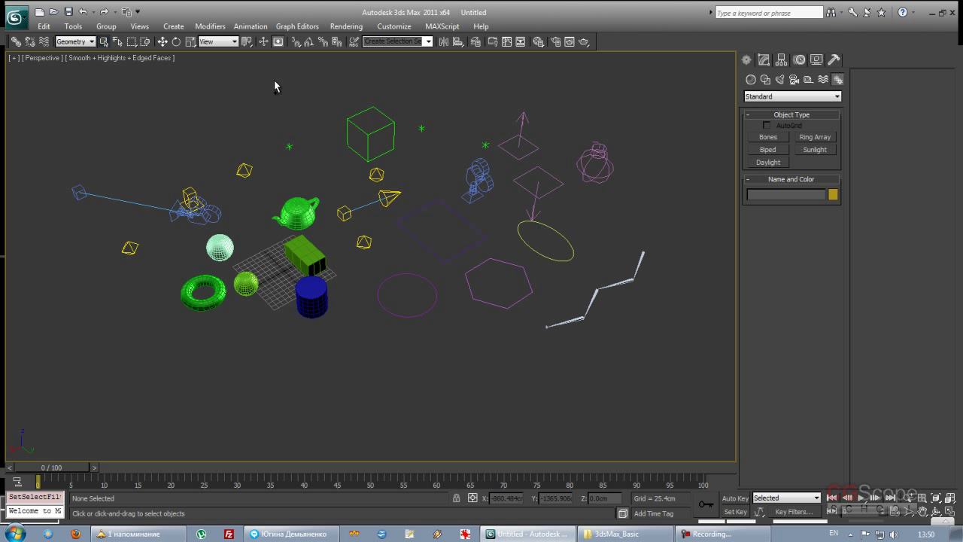
pyautogui.hotkey('ctrl', 'a')
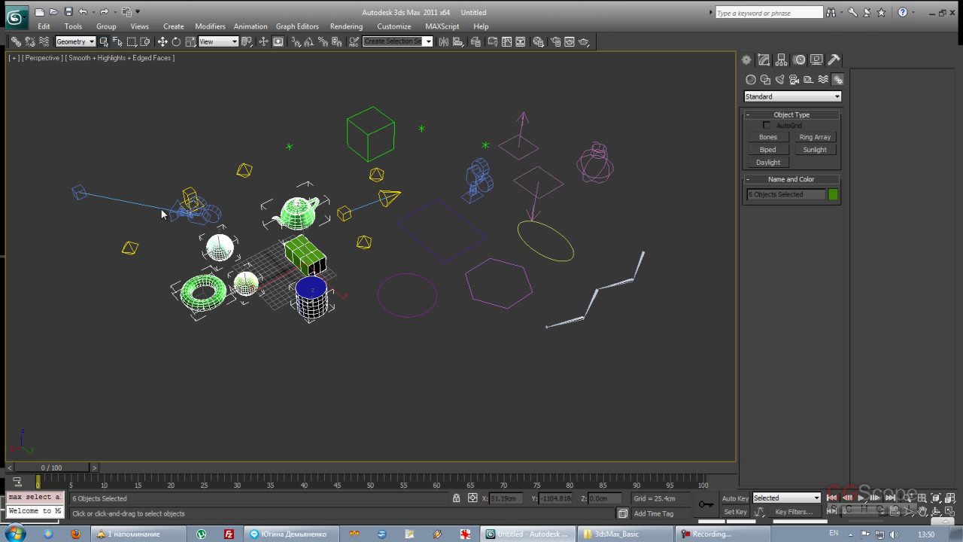
# Step: Select all six lights via the Lights filter and Ctrl+A, then restore All and deselect
pyautogui.click(80, 42)
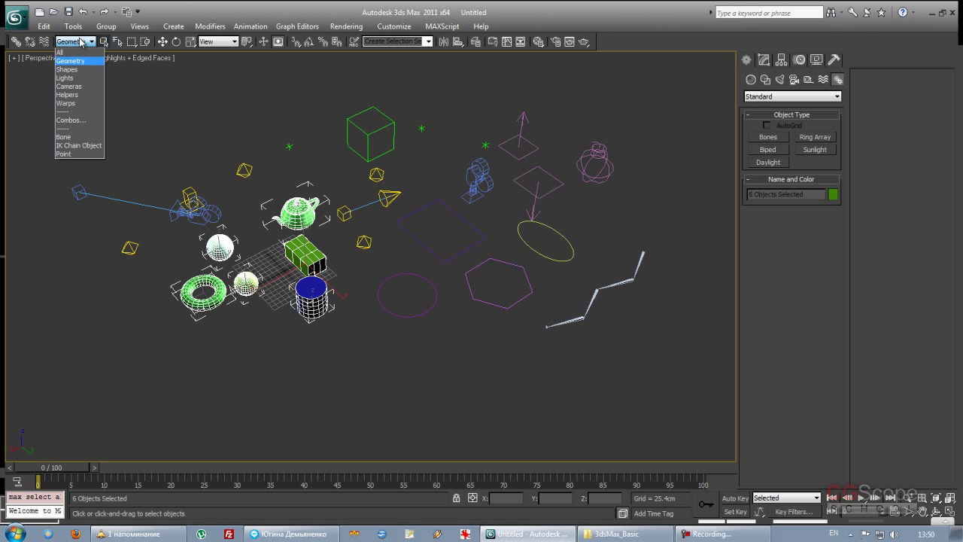
pyautogui.click(81, 78)
pyautogui.click(179, 103)
pyautogui.hotkey('ctrl', 'a')
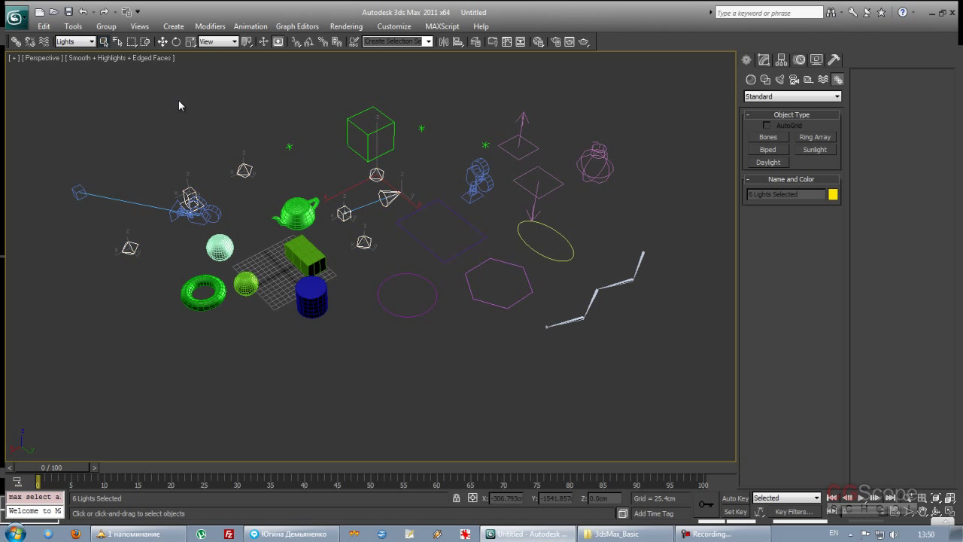
pyautogui.click(75, 42)
pyautogui.click(60, 51)
pyautogui.click(441, 237)
# Step: Deselect everything, view the region shapes, and briefly switch to Move before returning to Select
pyautogui.moveTo(429, 230); pyautogui.dragTo(430, 244, button='middle')
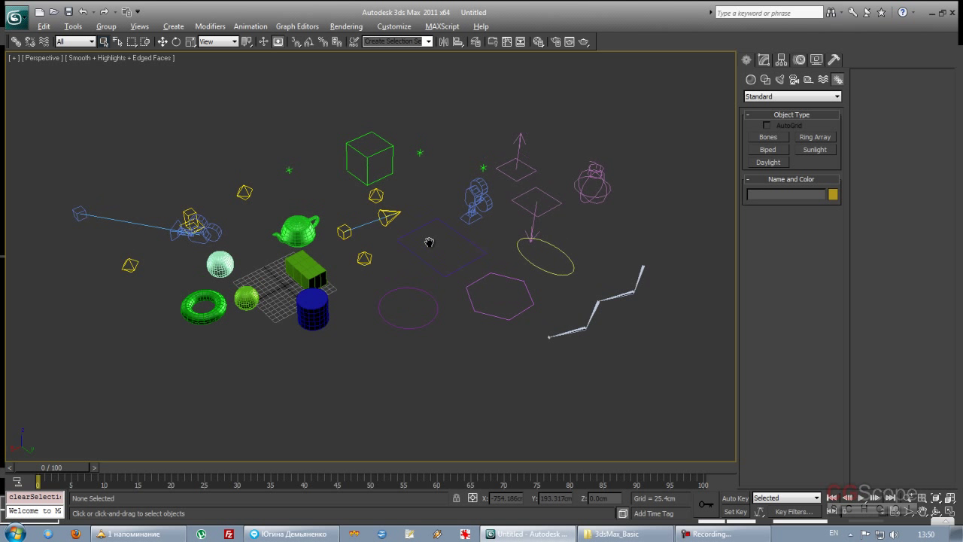
pyautogui.moveTo(131, 42)
pyautogui.mouseDown()
pyautogui.moveTo(132, 53)
pyautogui.moveTo(105, 44)
pyautogui.moveTo(137, 123)
pyautogui.moveTo(199, 113)
pyautogui.mouseUp()
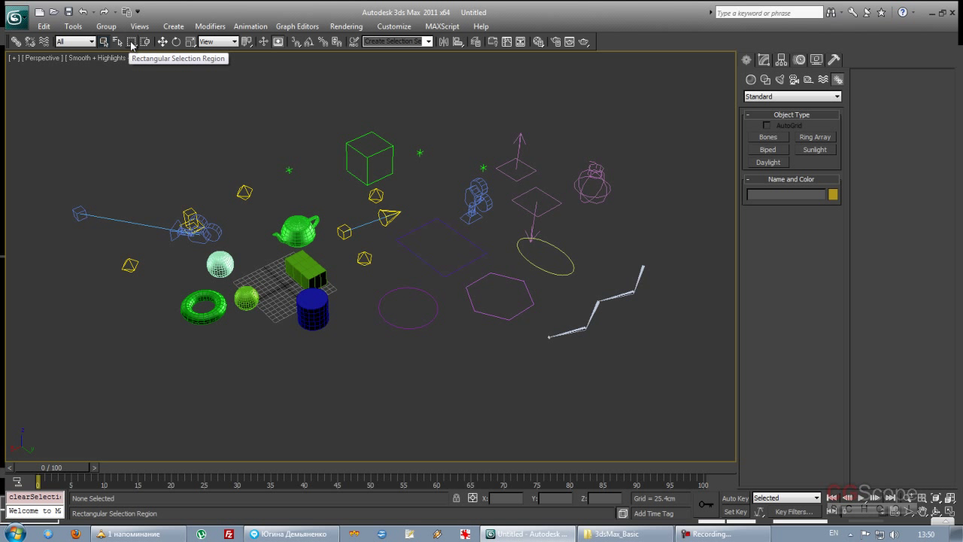
pyautogui.press('F4')
pyautogui.click(163, 41)
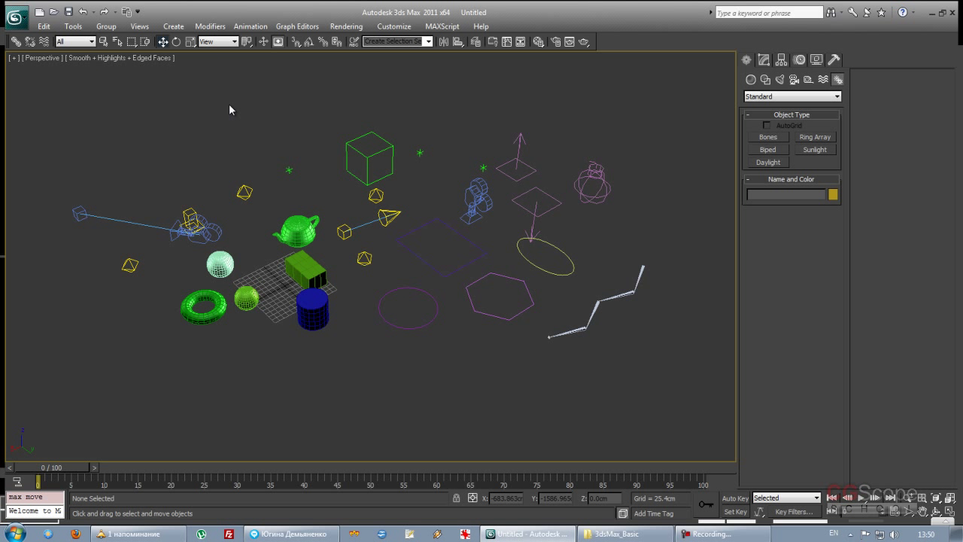
pyautogui.click(103, 43)
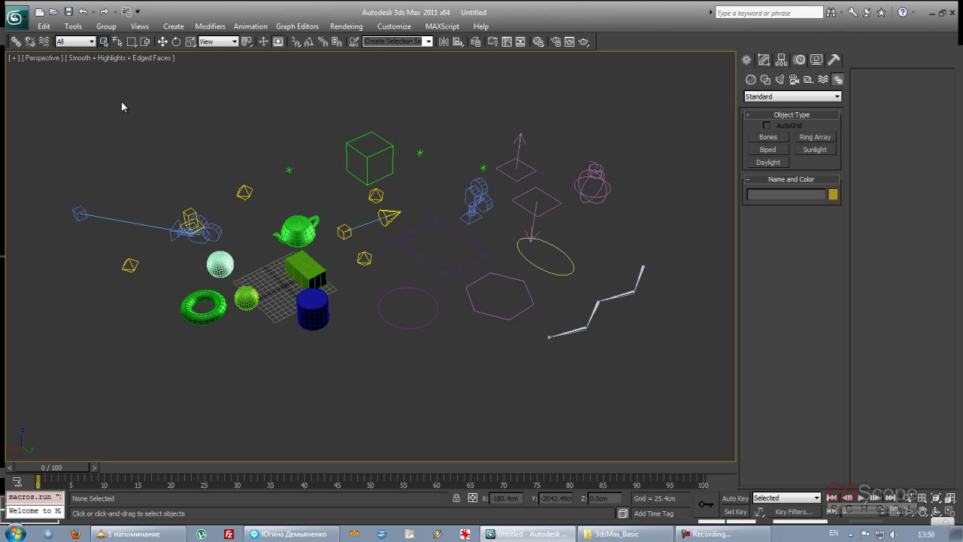
# Step: Choose Circular region, cycle with Q through Paint back to Rectangular, and adjust the Perspective view
pyautogui.moveTo(131, 42); pyautogui.dragTo(132, 48)
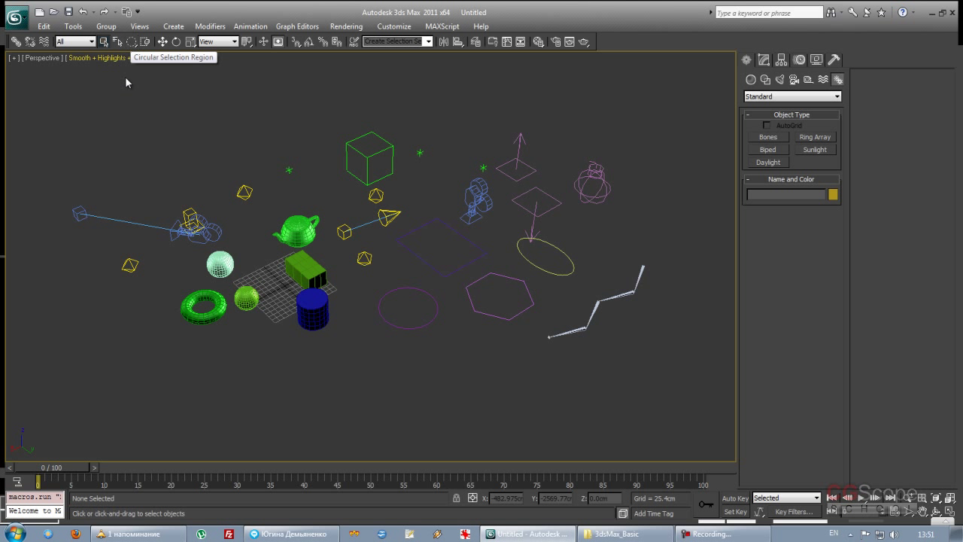
pyautogui.press('q')
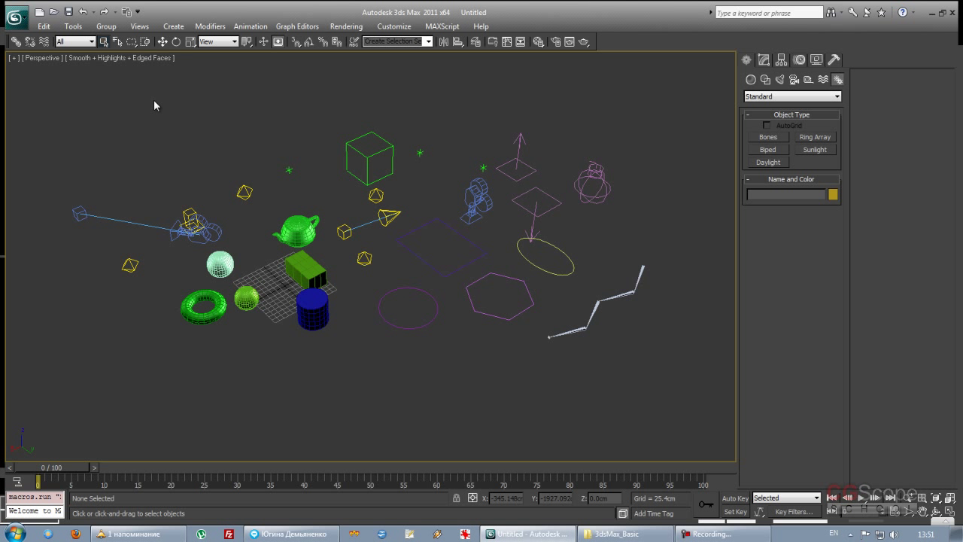
pyautogui.press('q')
pyautogui.press('q')
pyautogui.press('q')
pyautogui.press('q')
pyautogui.press('q')
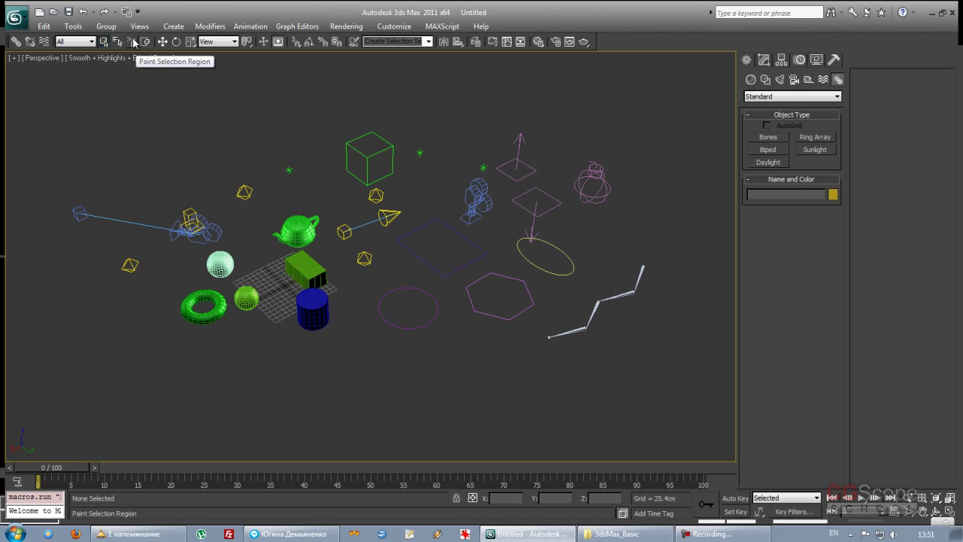
pyautogui.press('q')
pyautogui.moveTo(439, 215)
pyautogui.mouseDown(button='middle')
pyautogui.moveTo(414, 223)
pyautogui.moveTo(419, 232)
pyautogui.mouseUp(button='middle')
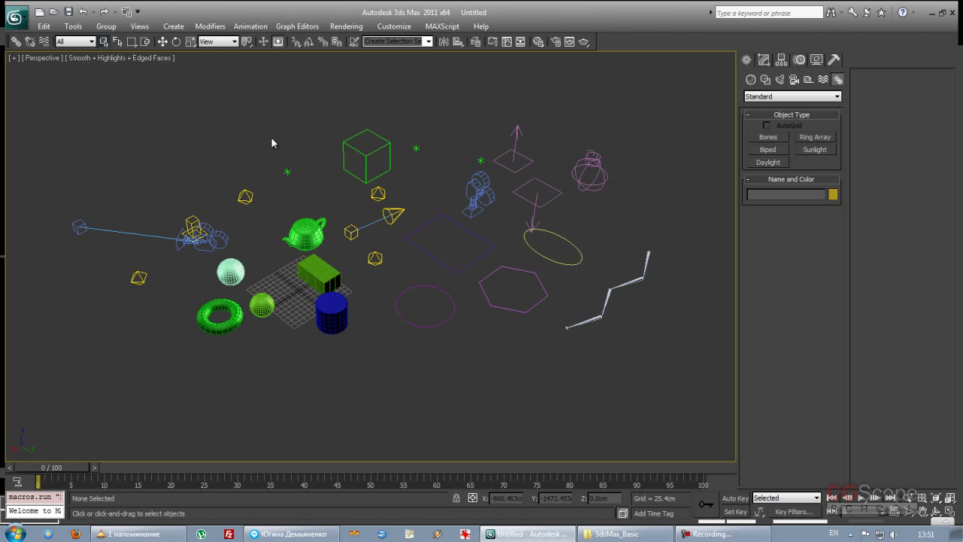
pyautogui.keyDown('alt'); pyautogui.moveTo(380, 207); pyautogui.dragTo(372, 218, button='middle'); pyautogui.keyUp('alt')
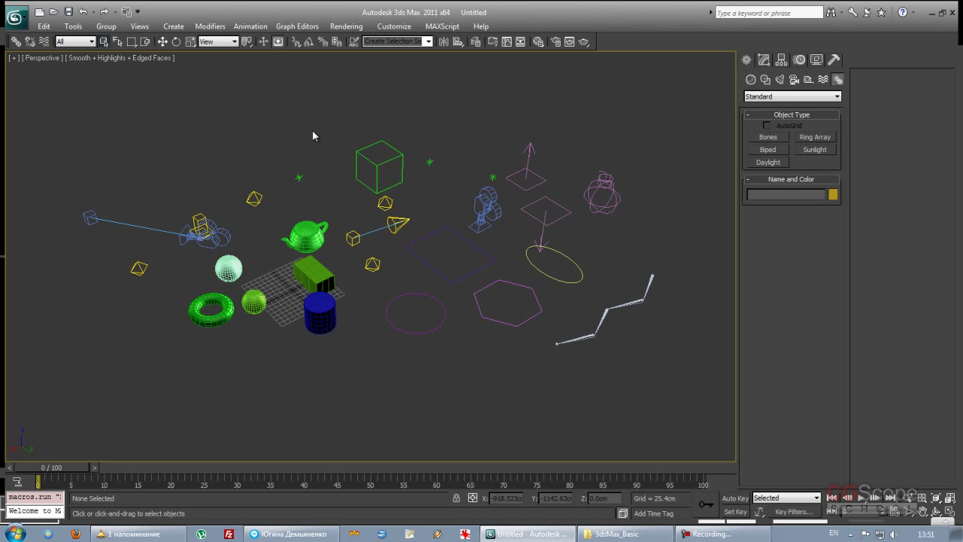
pyautogui.click(764, 60)
pyautogui.click(747, 60)
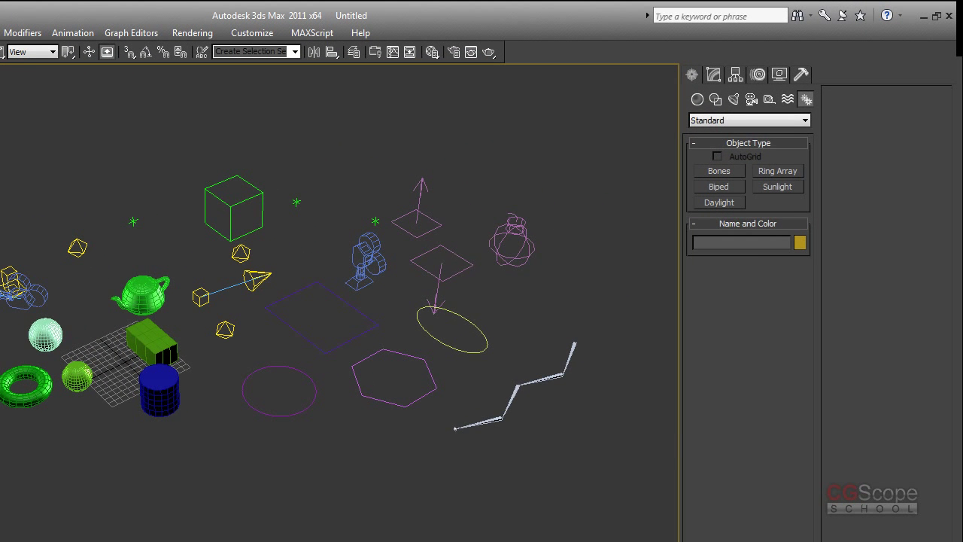
pyautogui.press('h')
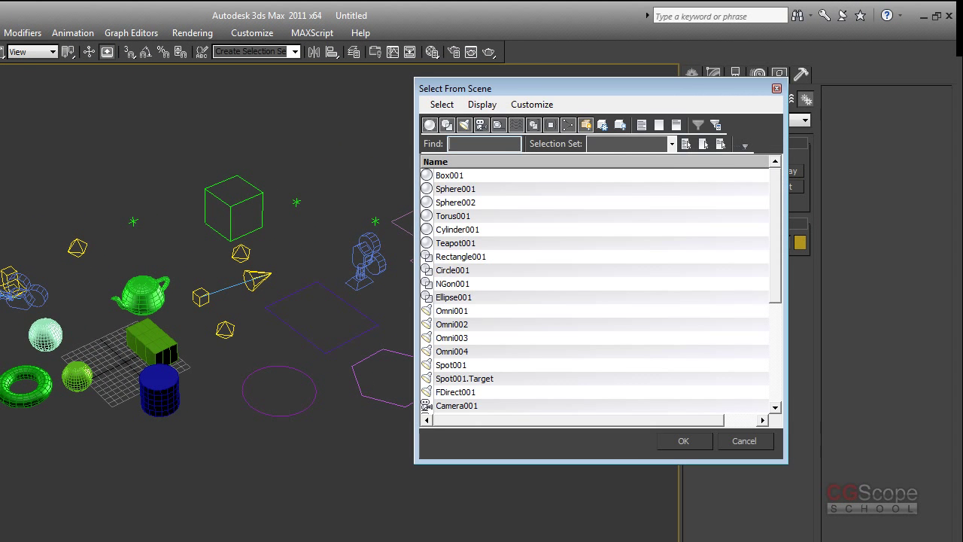
pyautogui.moveTo(518, 84)
pyautogui.mouseDown()
pyautogui.moveTo(423, 109)
pyautogui.moveTo(306, 111)
pyautogui.mouseUp()
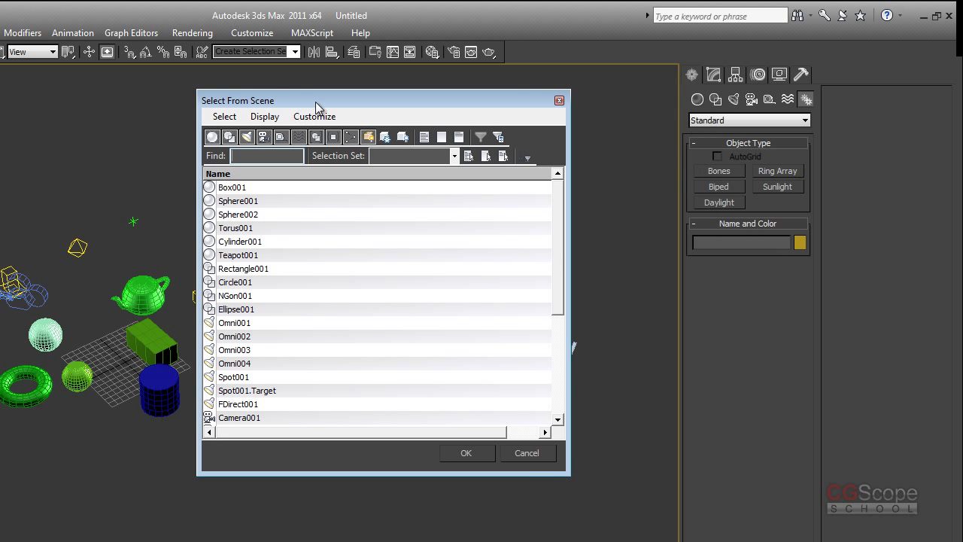
pyautogui.moveTo(306, 111); pyautogui.dragTo(313, 110)
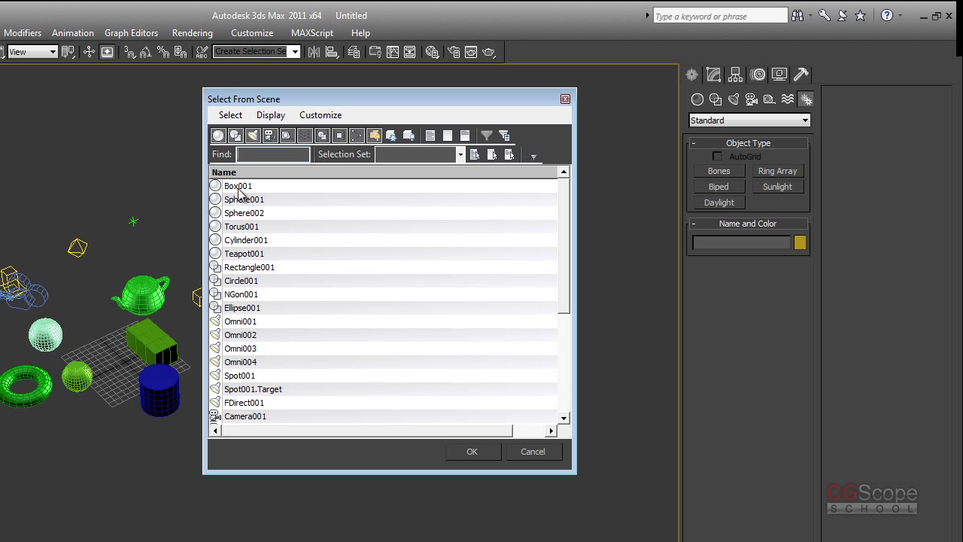
pyautogui.moveTo(569, 239)
pyautogui.mouseDown()
pyautogui.moveTo(573, 356)
pyautogui.moveTo(572, 242)
pyautogui.mouseUp()
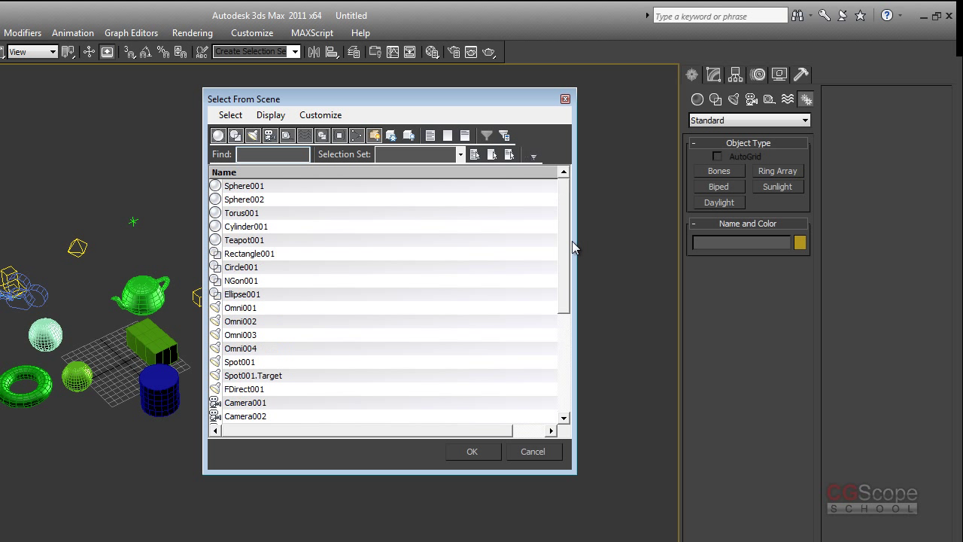
pyautogui.moveTo(393, 96); pyautogui.dragTo(440, 102)
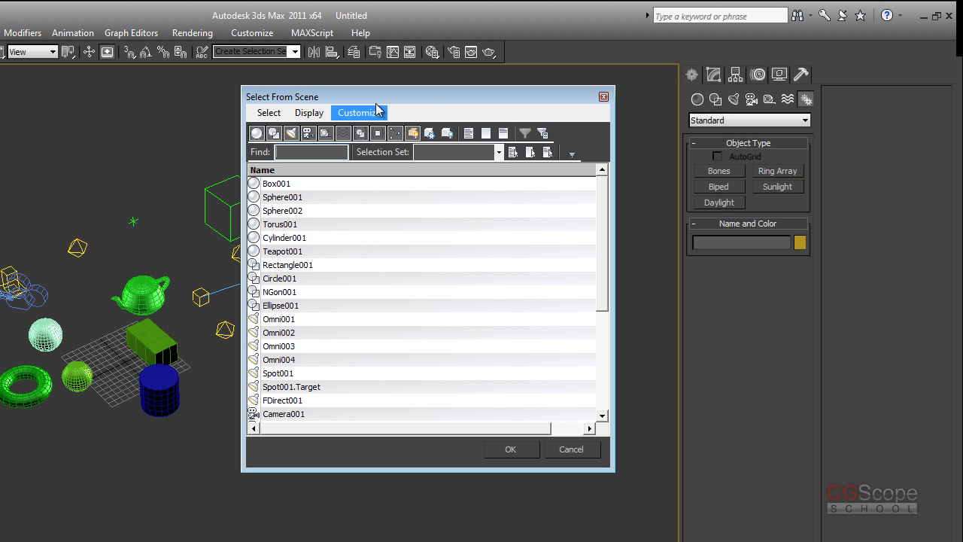
pyautogui.moveTo(380, 98); pyautogui.dragTo(371, 98)
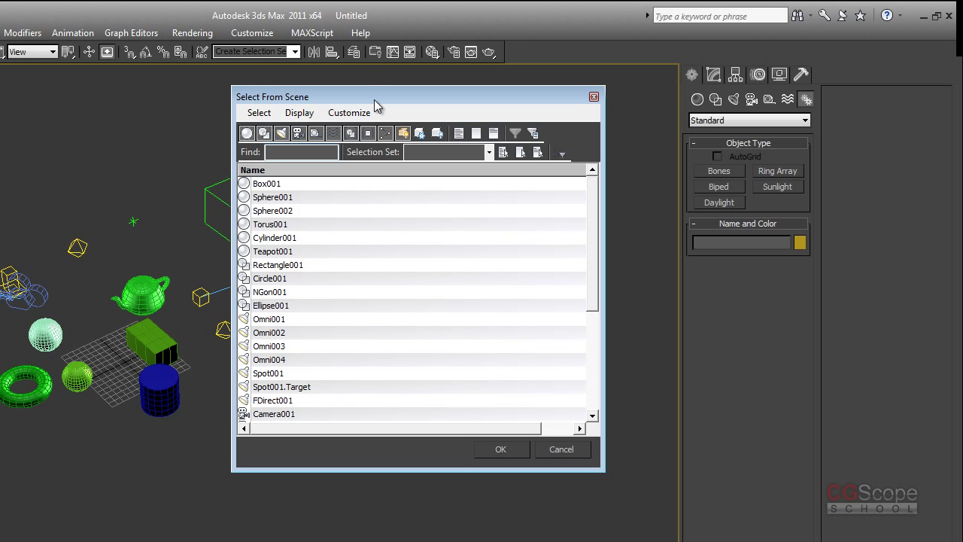
pyautogui.moveTo(376, 106); pyautogui.dragTo(390, 117)
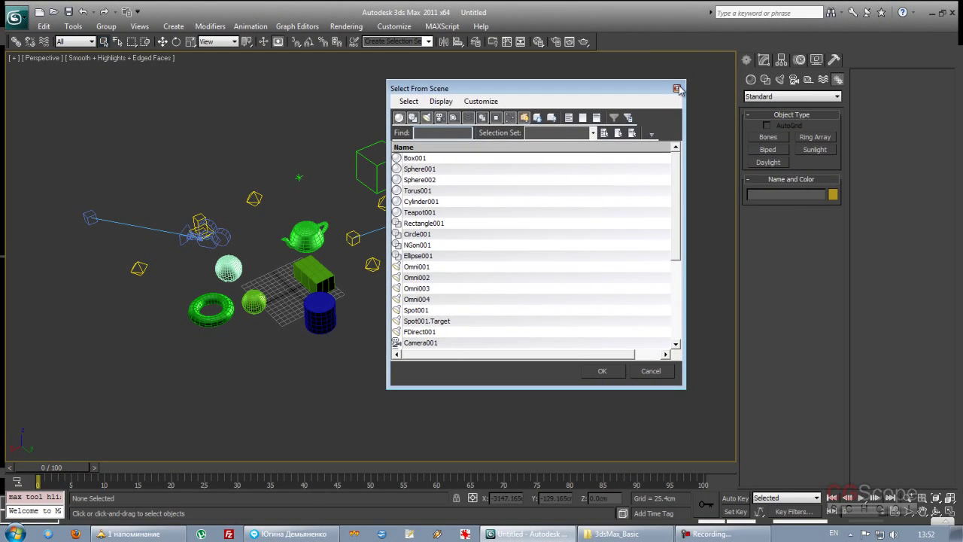
pyautogui.click(649, 96)
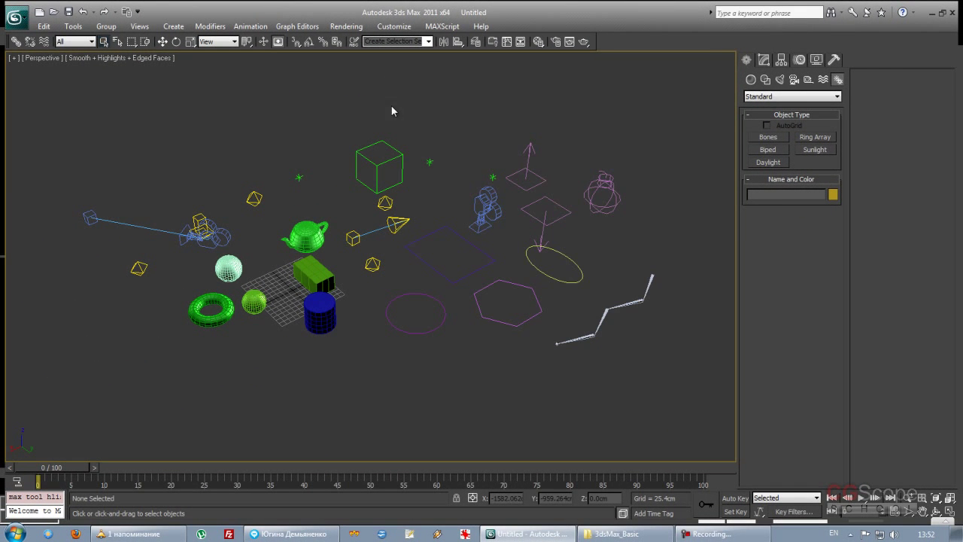
# Step: Select Teapot001, view its Parameters in the Modify panel, and open Select From Scene with H
pyautogui.click(302, 229)
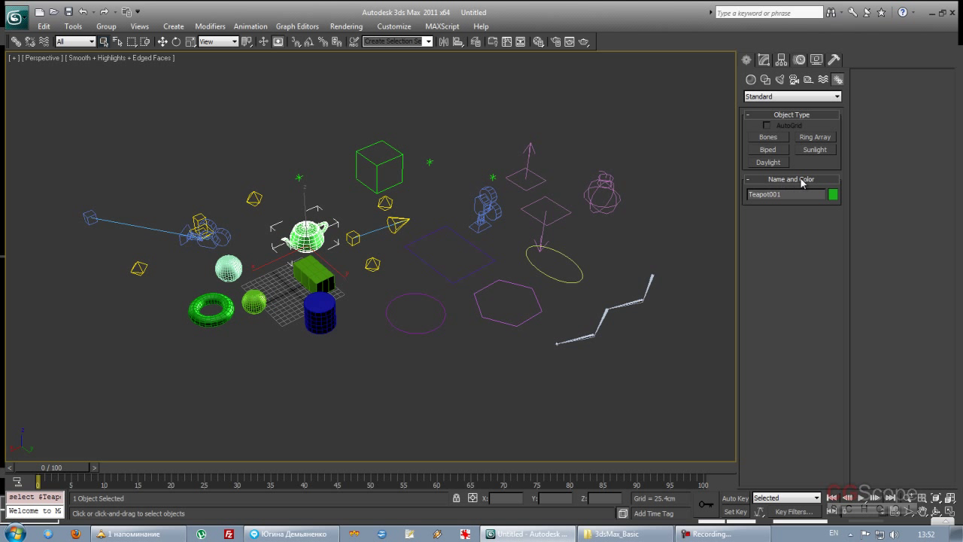
pyautogui.doubleClick(781, 194)
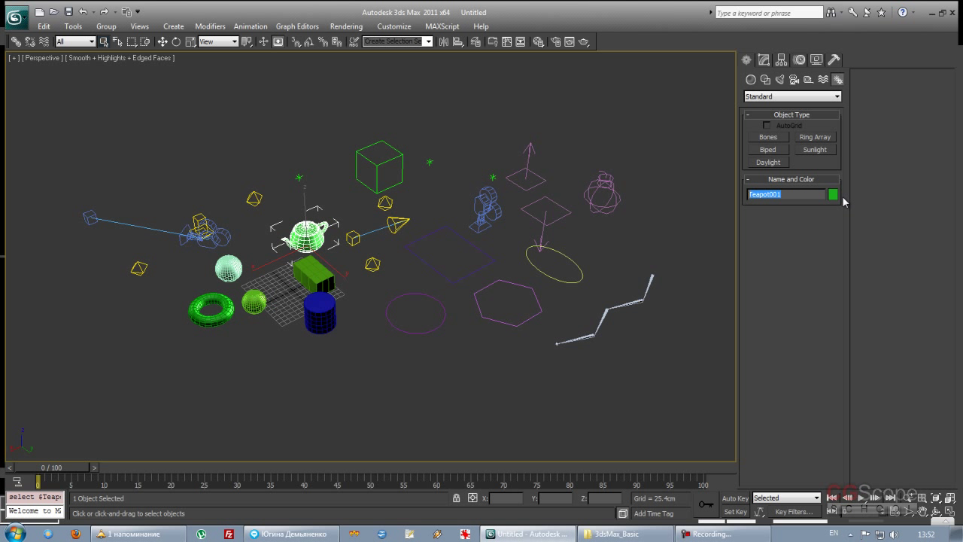
pyautogui.click(764, 60)
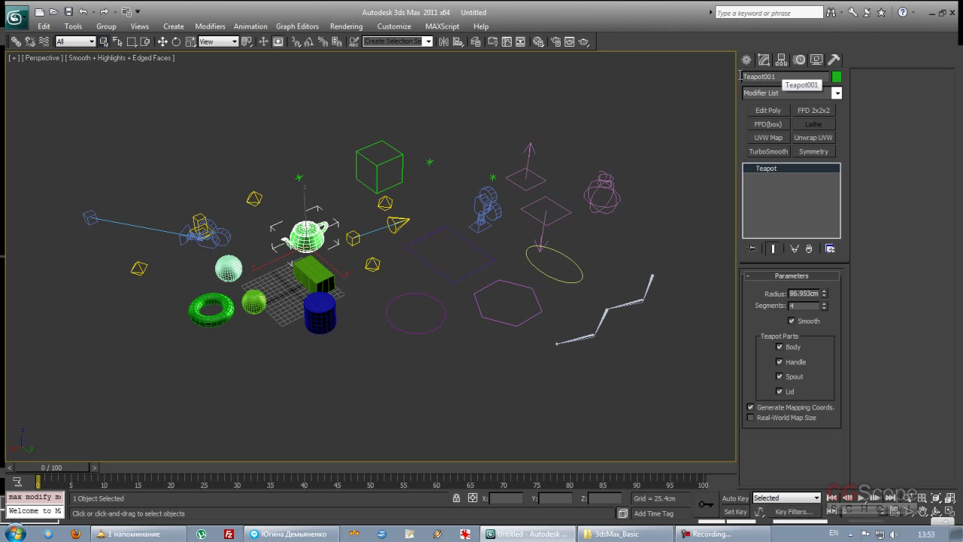
pyautogui.scroll(-1, 477, 157)
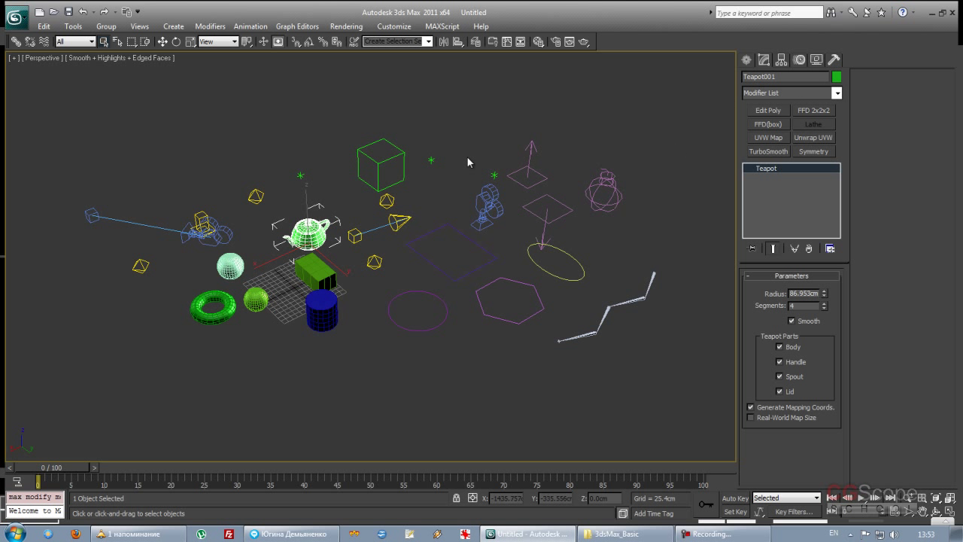
pyautogui.press('h')
pyautogui.moveTo(528, 91); pyautogui.dragTo(535, 94)
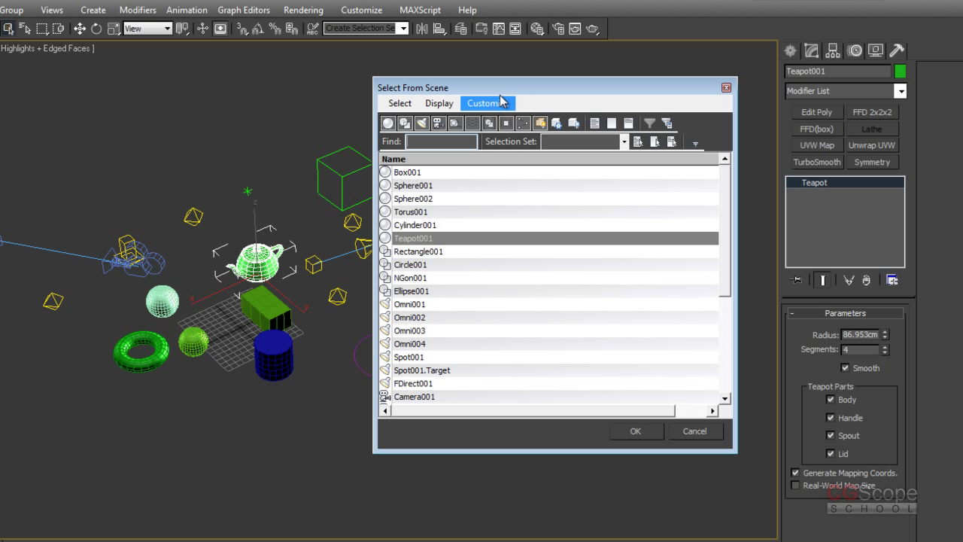
pyautogui.moveTo(516, 89); pyautogui.dragTo(529, 89)
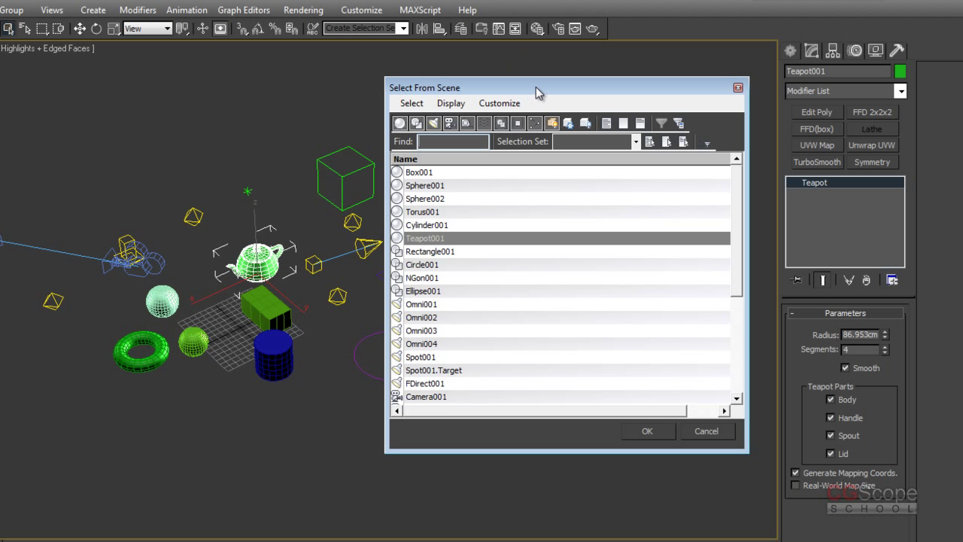
# Step: Move the Select From Scene dialog to a new position on screen
pyautogui.moveTo(536, 92); pyautogui.dragTo(556, 96)
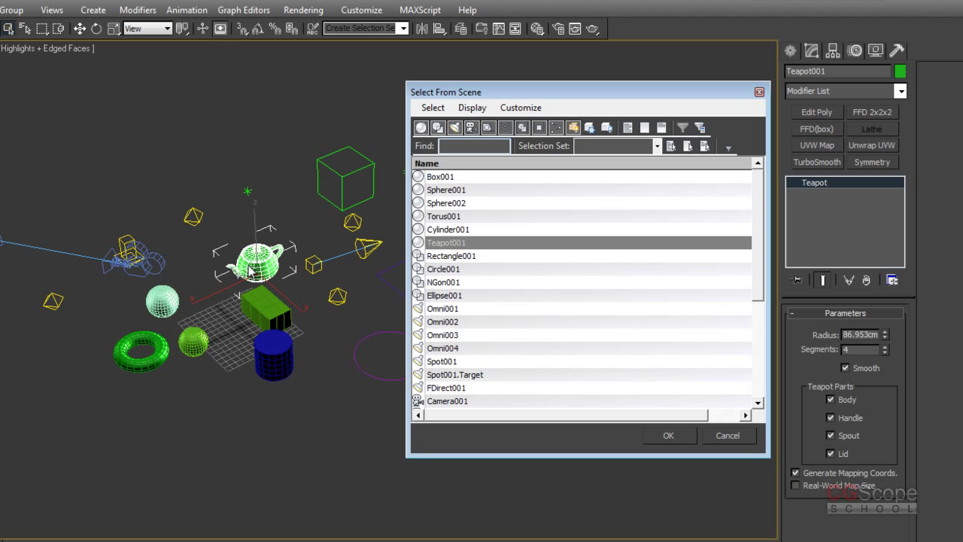
pyautogui.moveTo(585, 98); pyautogui.dragTo(573, 73)
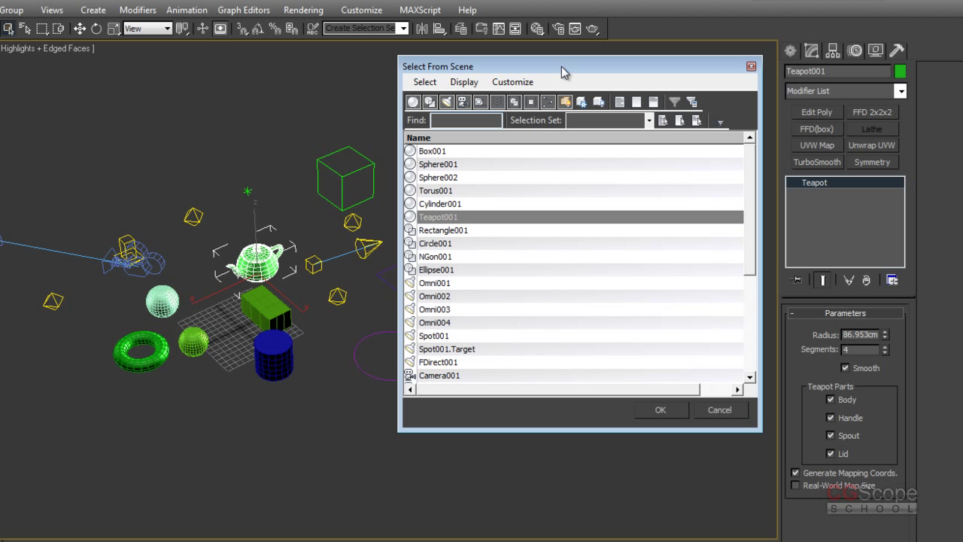
pyautogui.moveTo(561, 72); pyautogui.dragTo(558, 72)
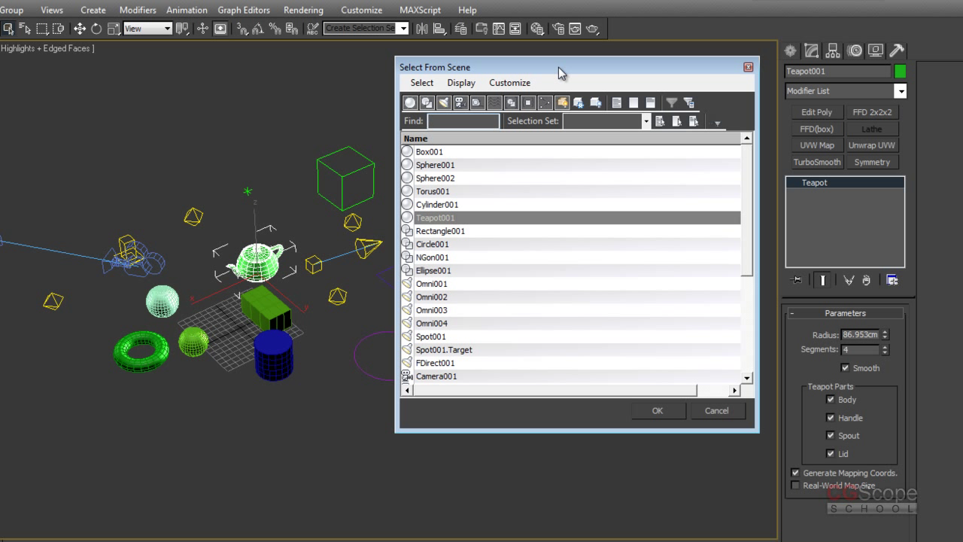
pyautogui.moveTo(577, 70); pyautogui.dragTo(570, 76)
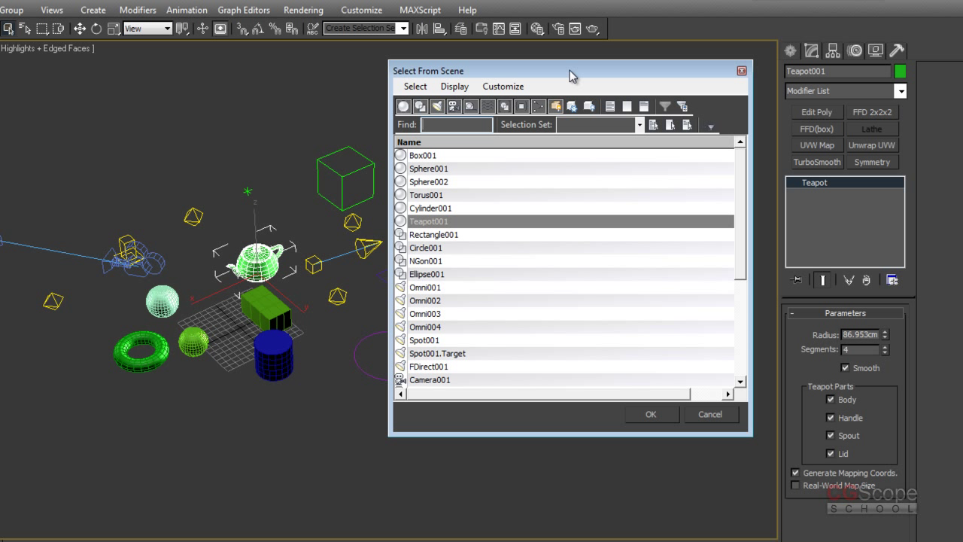
pyautogui.moveTo(569, 70)
pyautogui.mouseDown()
pyautogui.moveTo(563, 83)
pyautogui.moveTo(577, 82)
pyautogui.mouseUp()
# Step: Pick Box001, then widen and enlarge the Select From Scene dialog to show more objects
pyautogui.click(542, 170)
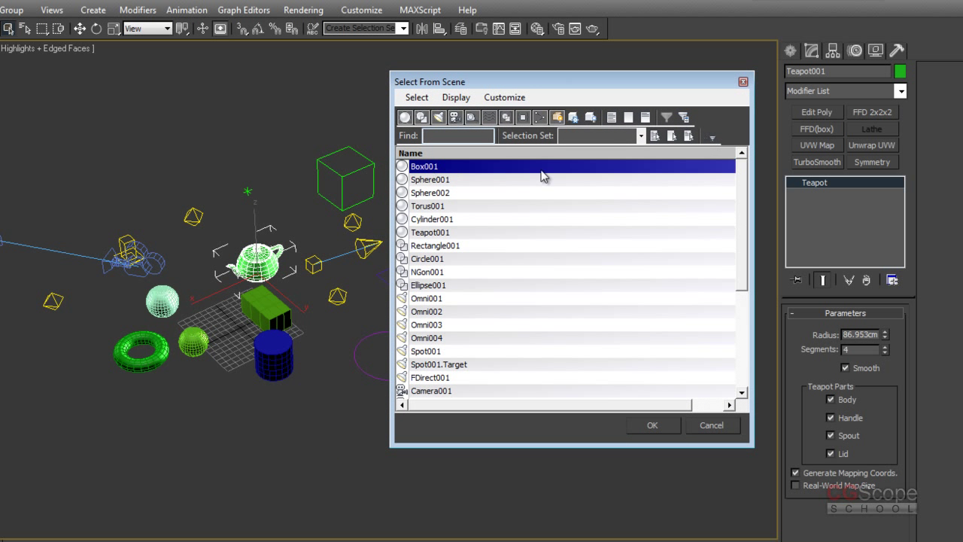
pyautogui.moveTo(675, 81); pyautogui.dragTo(672, 72)
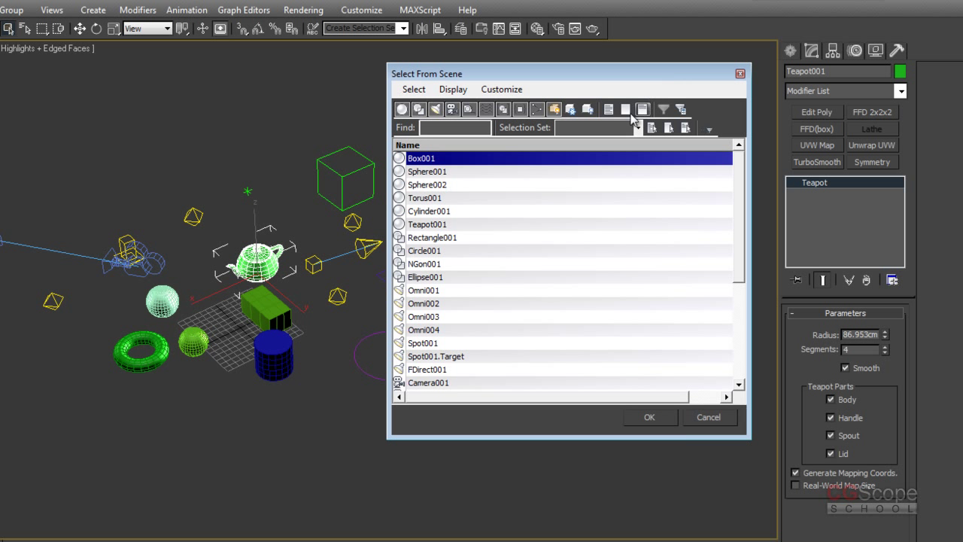
pyautogui.moveTo(741, 201)
pyautogui.mouseDown()
pyautogui.moveTo(730, 344)
pyautogui.moveTo(734, 207)
pyautogui.mouseUp()
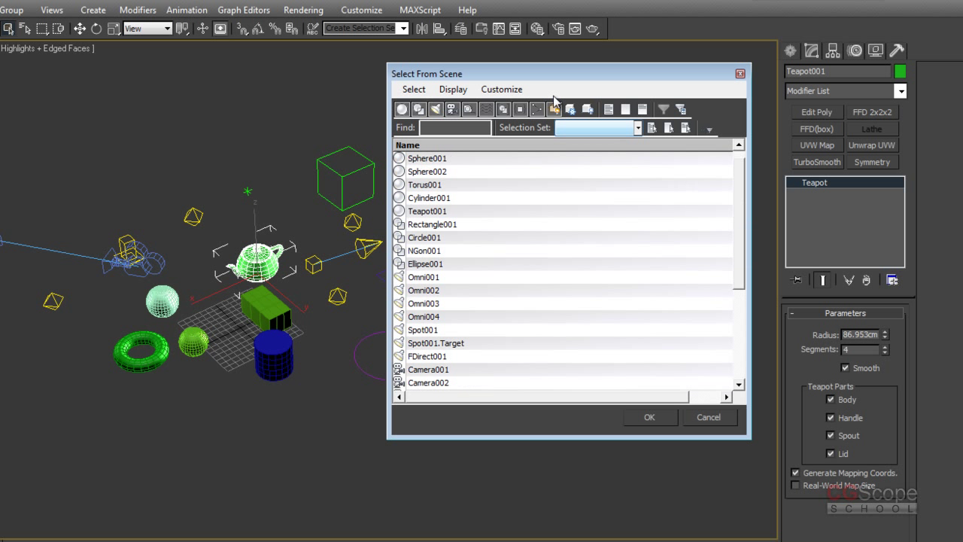
pyautogui.moveTo(386, 219); pyautogui.dragTo(344, 220)
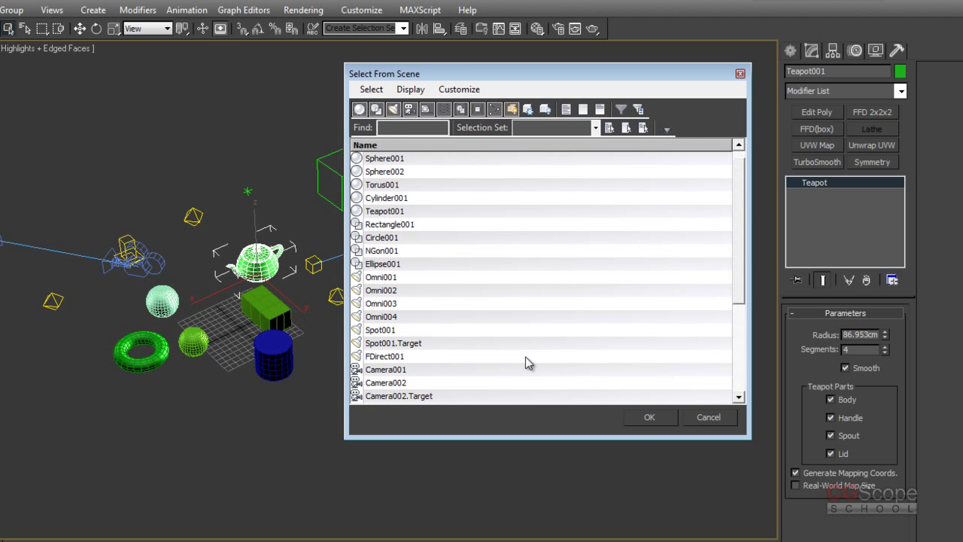
pyautogui.moveTo(749, 438); pyautogui.dragTo(771, 499)
pyautogui.moveTo(613, 75); pyautogui.dragTo(600, 71)
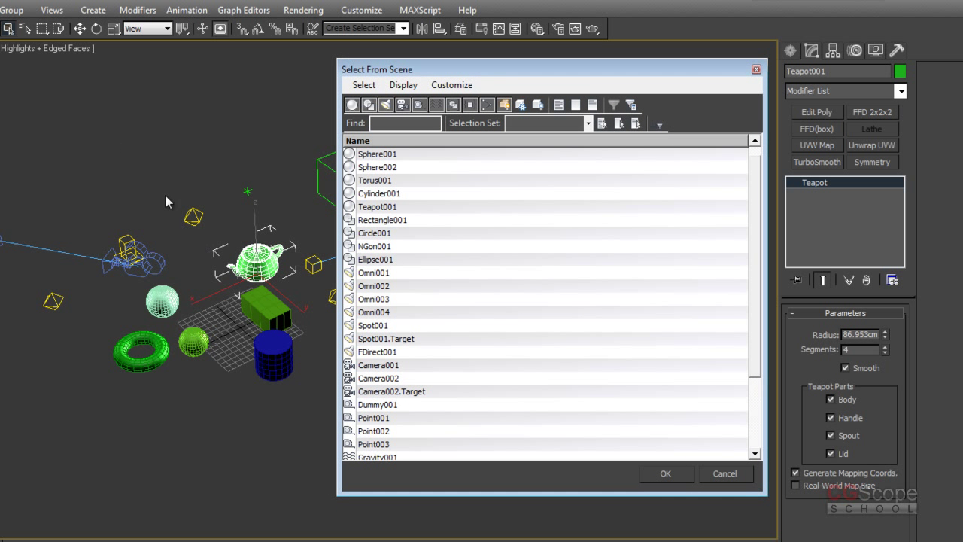
pyautogui.moveTo(474, 75)
pyautogui.mouseDown()
pyautogui.moveTo(462, 74)
pyautogui.moveTo(516, 67)
pyautogui.mouseUp()
# Step: Pick Sphere002, Cylinder001 and Teapot001 in turn, then mark the run from Sphere001 to FDirect001
pyautogui.scroll(-2, 748, 264)
pyautogui.press('Home')
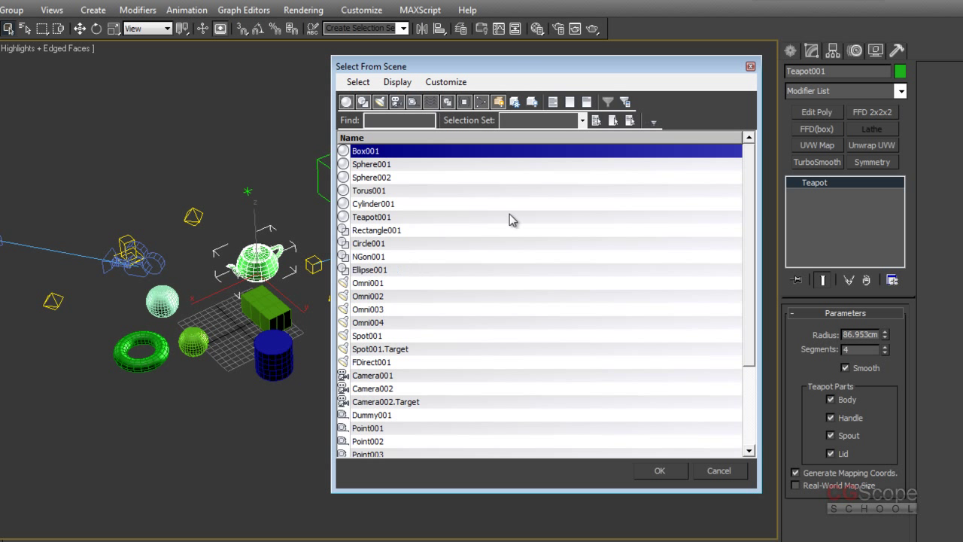
pyautogui.click(386, 179)
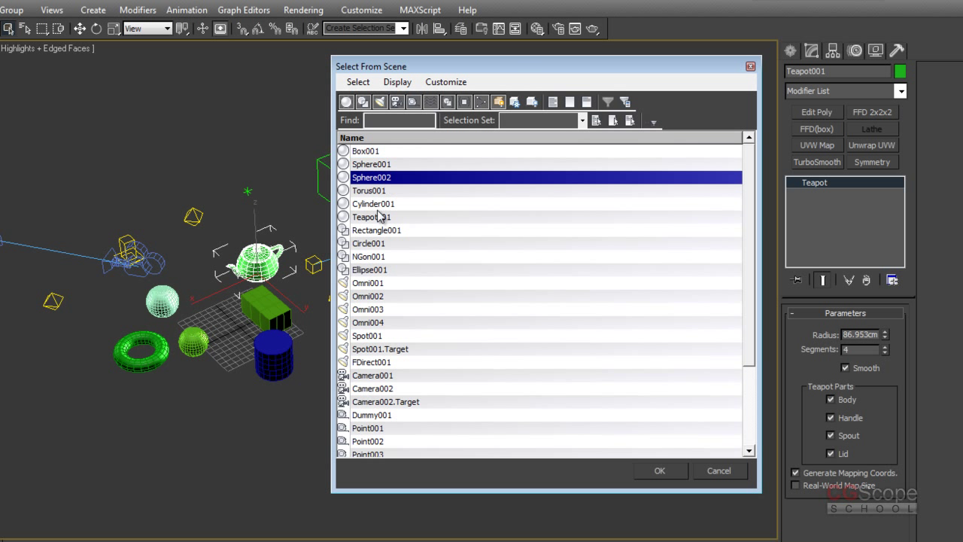
pyautogui.click(380, 204)
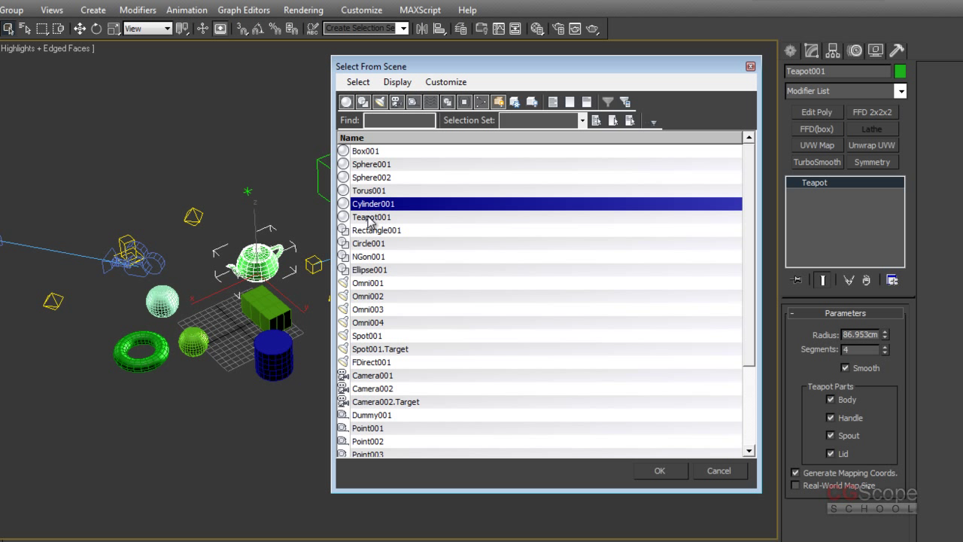
pyautogui.click(370, 217)
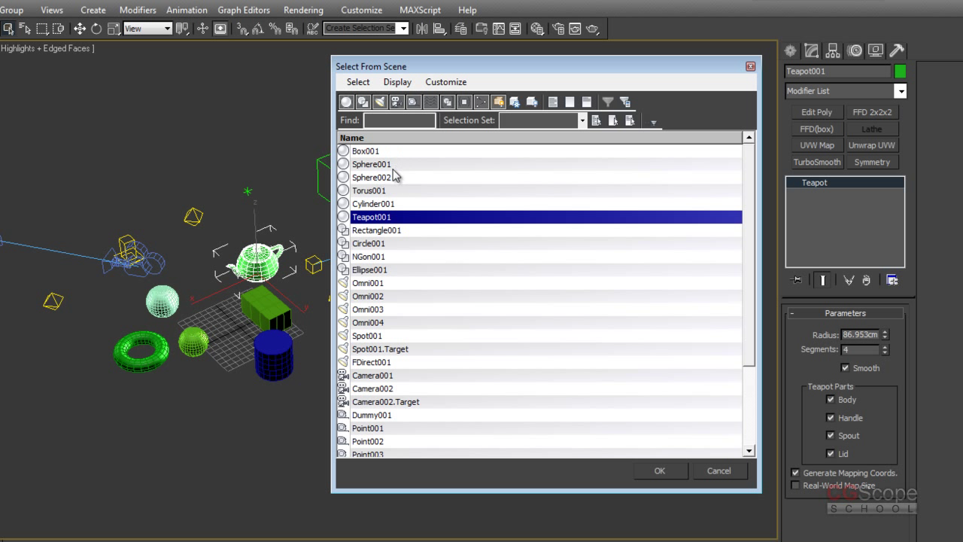
pyautogui.moveTo(382, 167); pyautogui.dragTo(384, 363)
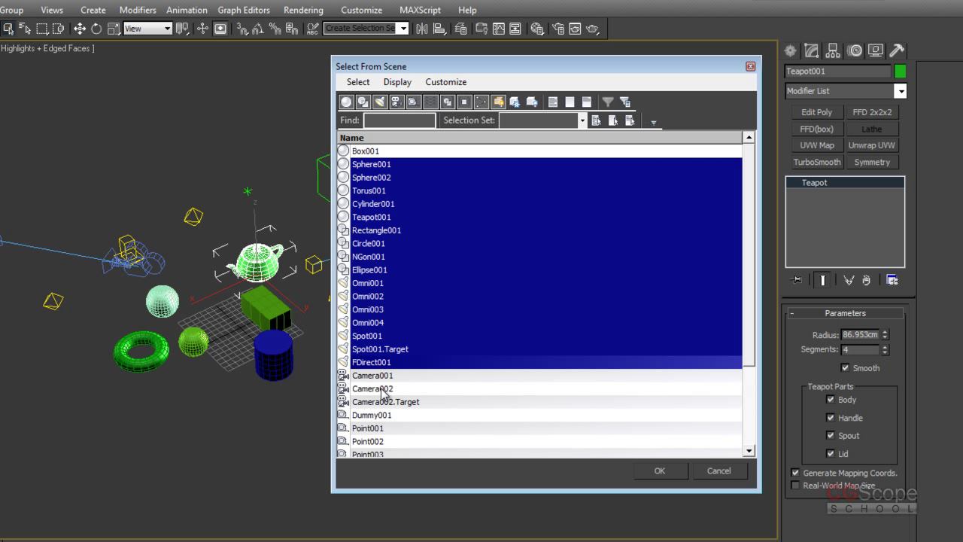
# Step: Ctrl-toggle Circle001, Sphere002, Torus001, Ellipse001 and Rectangle001 out of and back into the marked group
pyautogui.keyDown('ctrl'); pyautogui.click(385, 243); pyautogui.keyUp('ctrl')
pyautogui.keyDown('ctrl'); pyautogui.click(384, 192); pyautogui.keyUp('ctrl')
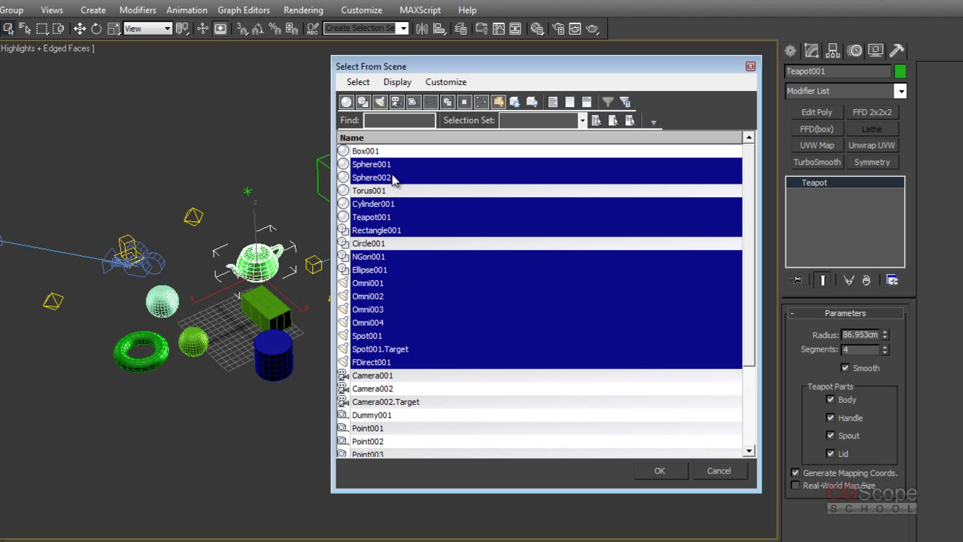
pyautogui.keyDown('ctrl'); pyautogui.click(391, 178); pyautogui.keyUp('ctrl')
pyautogui.keyDown('ctrl'); pyautogui.click(399, 193); pyautogui.keyUp('ctrl')
pyautogui.keyDown('ctrl'); pyautogui.click(401, 179); pyautogui.keyUp('ctrl')
pyautogui.keyDown('ctrl'); pyautogui.click(392, 245); pyautogui.keyUp('ctrl')
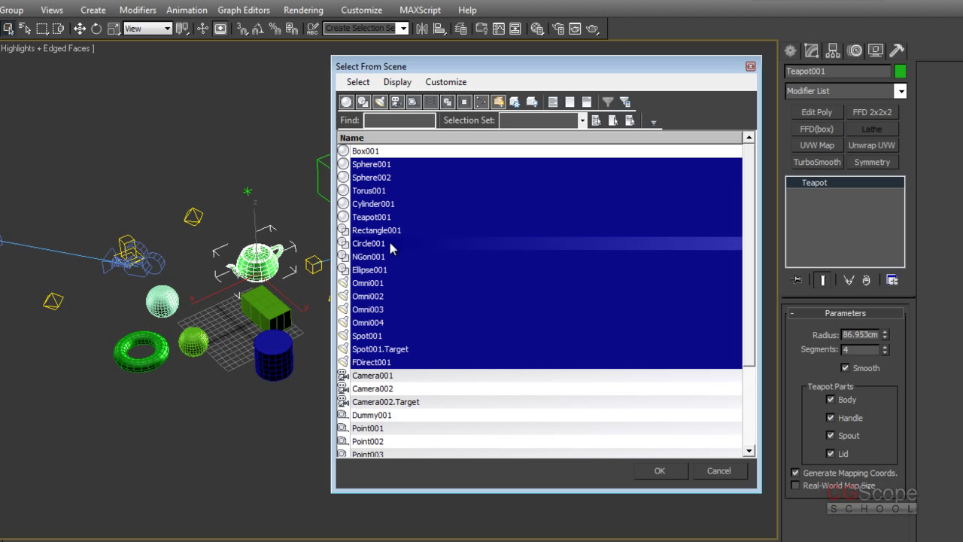
pyautogui.keyDown('ctrl'); pyautogui.click(388, 270); pyautogui.keyUp('ctrl')
pyautogui.keyDown('ctrl'); pyautogui.click(380, 323); pyautogui.keyUp('ctrl')
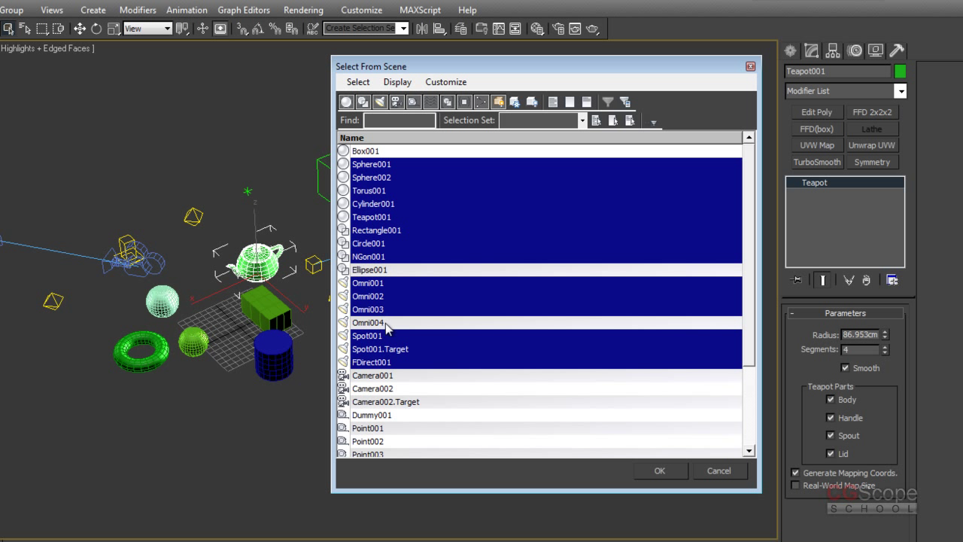
pyautogui.keyDown('ctrl'); pyautogui.click(385, 323); pyautogui.keyUp('ctrl')
# Step: Toggle a few more rows, then mark Box001 alone and Shift-extend the run to Dummy001
pyautogui.keyDown('ctrl'); pyautogui.click(398, 270); pyautogui.keyUp('ctrl')
pyautogui.keyDown('ctrl'); pyautogui.click(398, 231); pyautogui.keyUp('ctrl')
pyautogui.keyDown('ctrl'); pyautogui.click(400, 230); pyautogui.keyUp('ctrl')
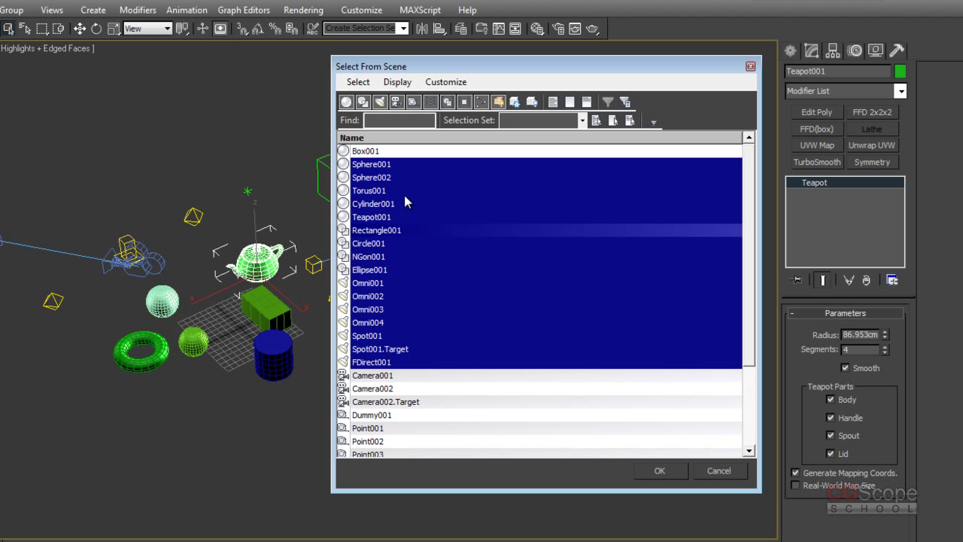
pyautogui.keyDown('ctrl'); pyautogui.click(404, 192); pyautogui.keyUp('ctrl')
pyautogui.keyDown('ctrl'); pyautogui.click(407, 231); pyautogui.keyUp('ctrl')
pyautogui.keyDown('ctrl'); pyautogui.click(398, 270); pyautogui.keyUp('ctrl')
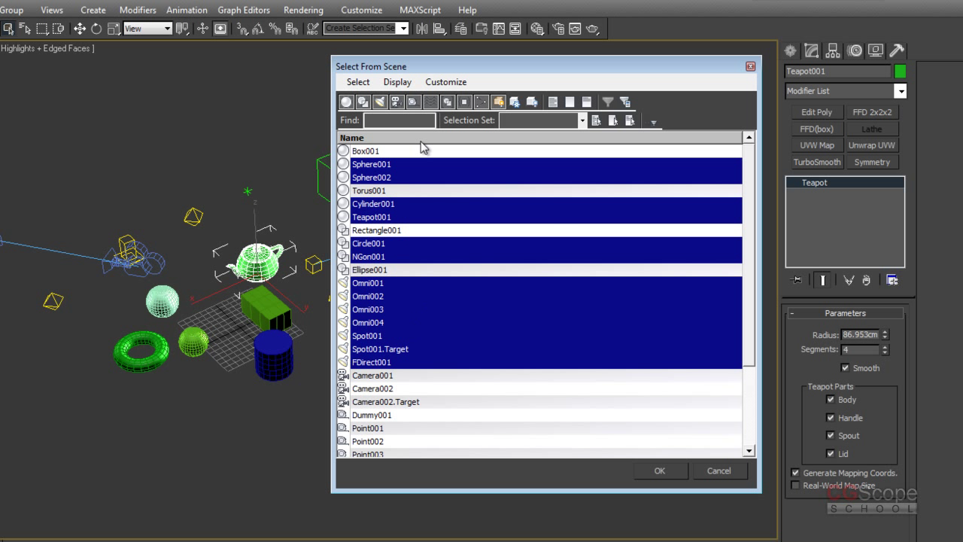
pyautogui.click(398, 152)
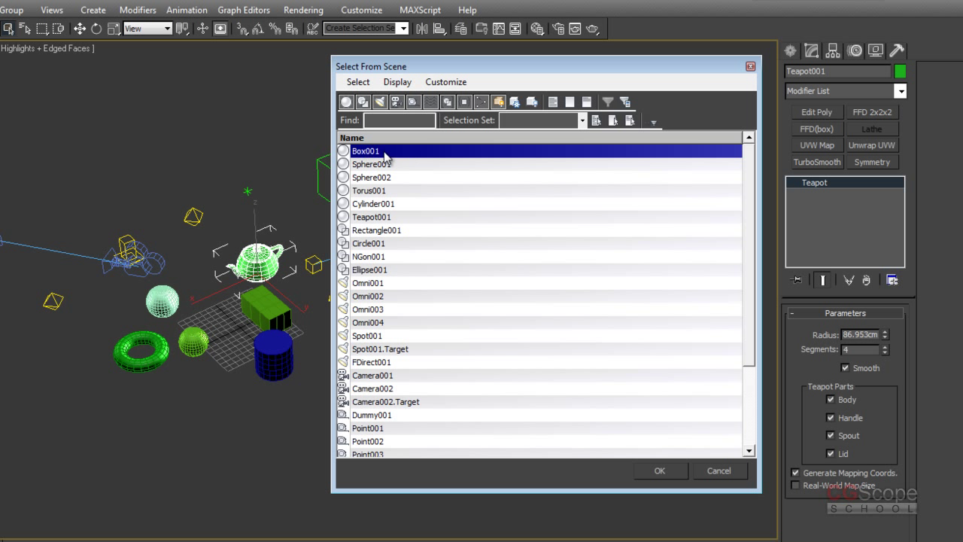
pyautogui.keyDown('shift'); pyautogui.click(382, 416); pyautogui.keyUp('shift')
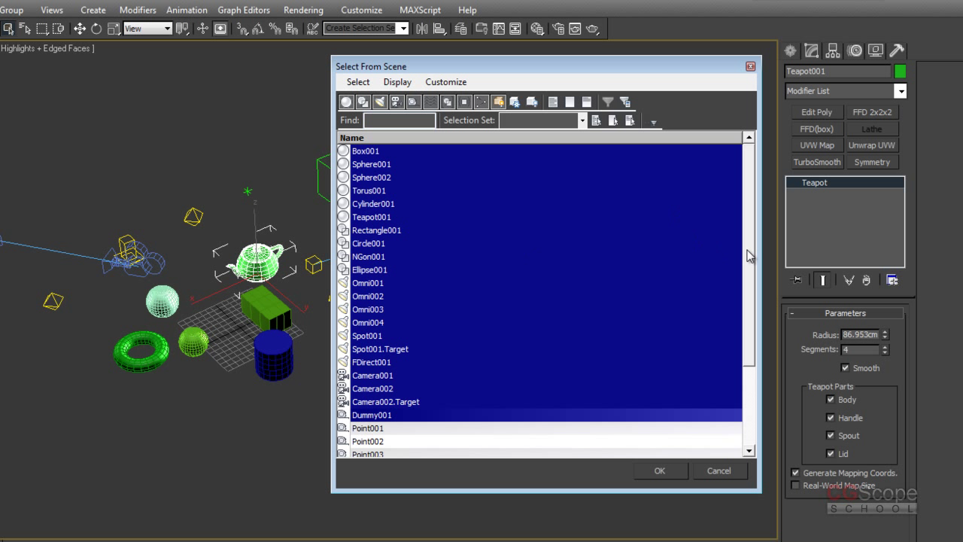
# Step: Pick FDirect001 alone, then mark every object in the list with Ctrl+A
pyautogui.scroll(-3, 741, 369)
pyautogui.click(384, 244)
pyautogui.hotkey('ctrl', 'a')
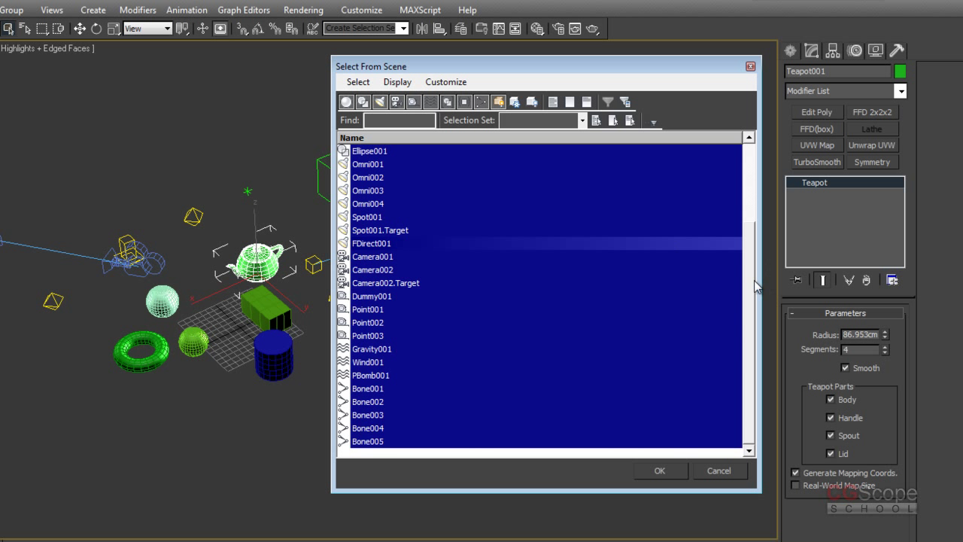
pyautogui.scroll(1, 749, 238)
pyautogui.scroll(2, 745, 181)
pyautogui.scroll(-3, 757, 331)
pyautogui.scroll(3, 754, 178)
# Step: Pick single rows such as Cylinder001 and Circle001 in turn, ending with Box001 alone
pyautogui.click(427, 154)
pyautogui.click(409, 204)
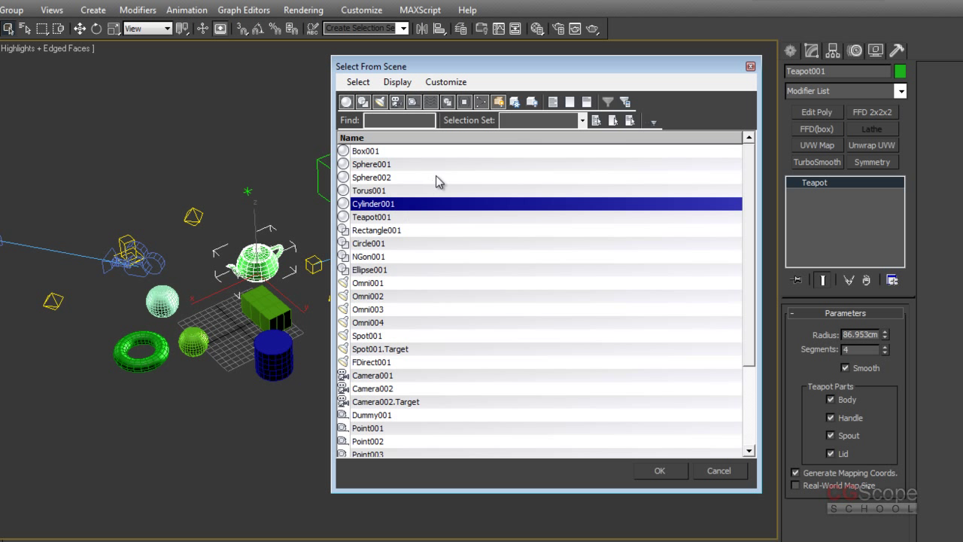
pyautogui.click(436, 177)
pyautogui.click(407, 244)
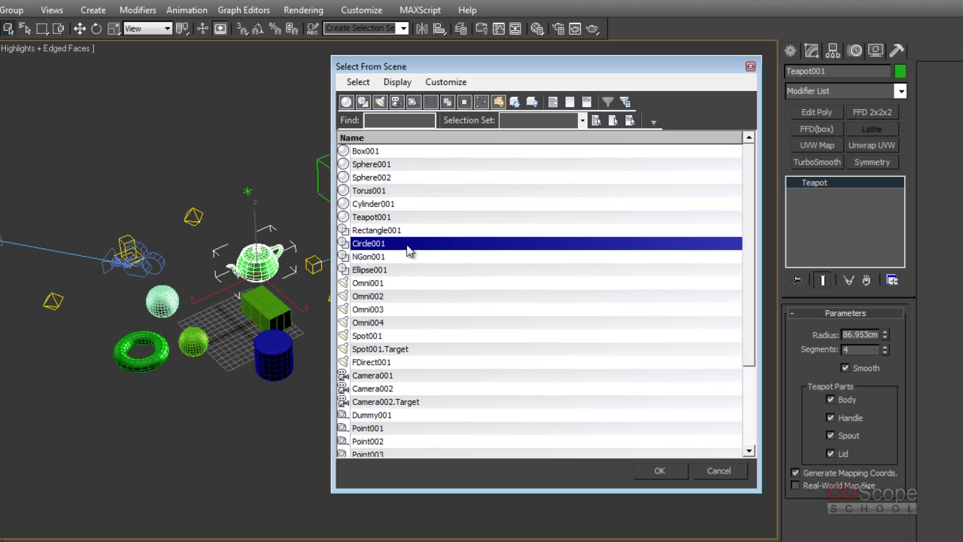
pyautogui.click(358, 152)
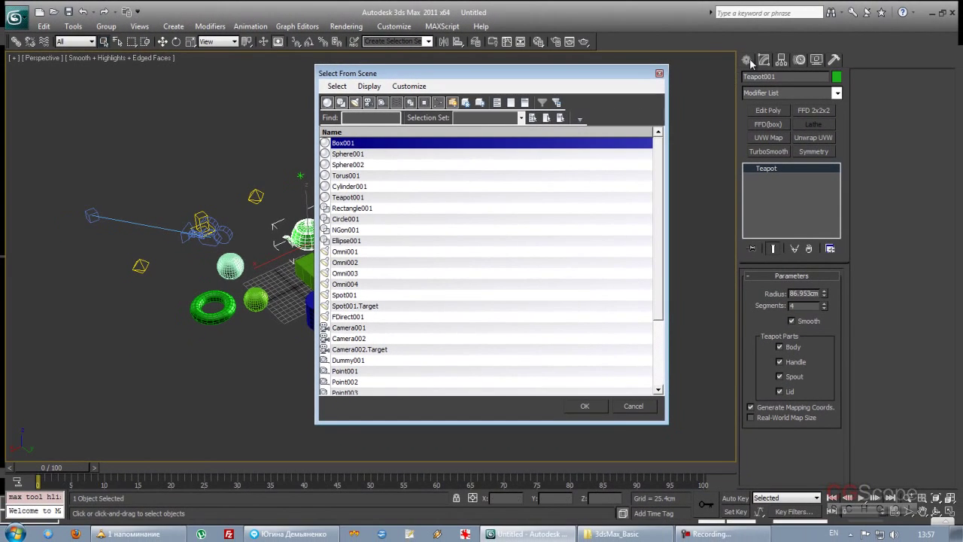
# Step: Close Select From Scene, show the Create panel, then reopen the list and pick Sphere002
pyautogui.click(660, 73)
pyautogui.click(747, 61)
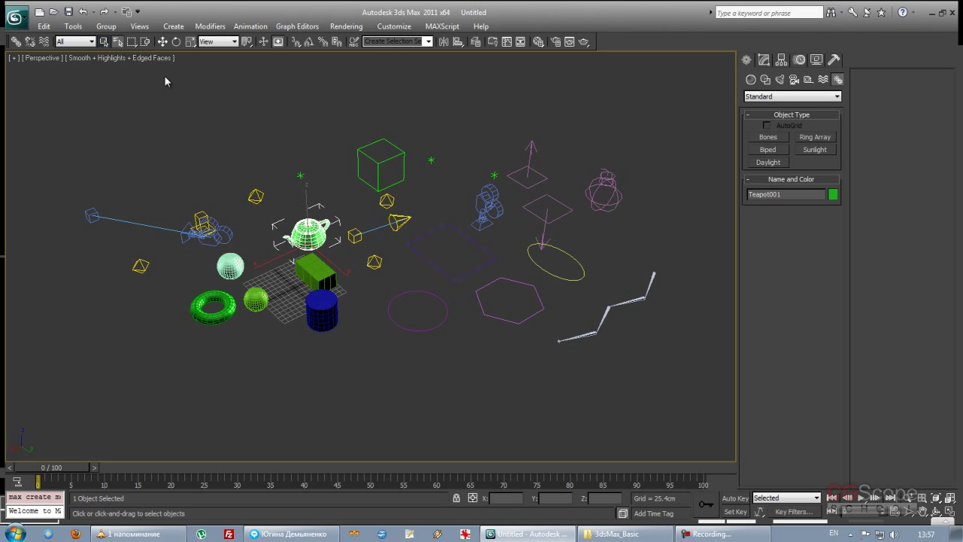
pyautogui.click(117, 41)
pyautogui.moveTo(502, 79); pyautogui.dragTo(526, 86)
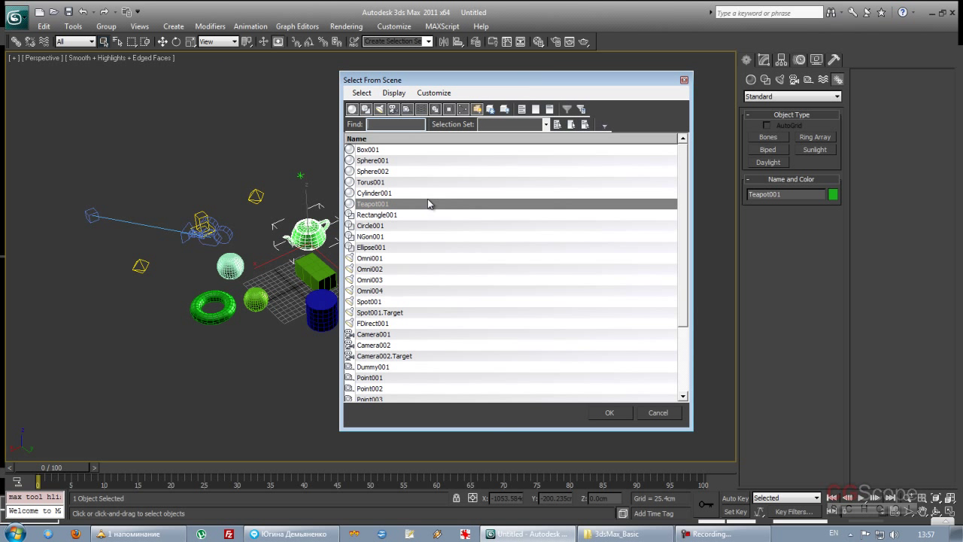
pyautogui.click(367, 172)
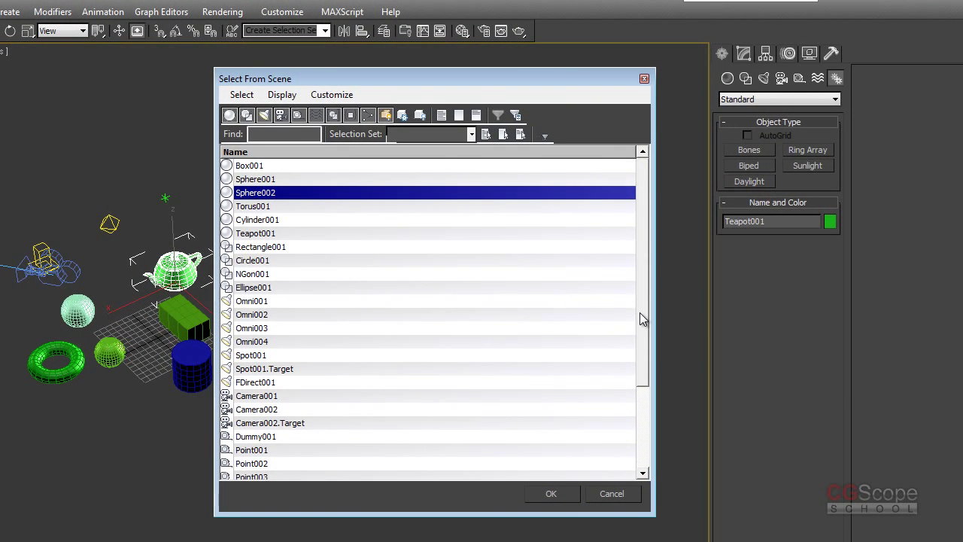
pyautogui.scroll(-1, 644, 319)
pyautogui.scroll(1, 643, 319)
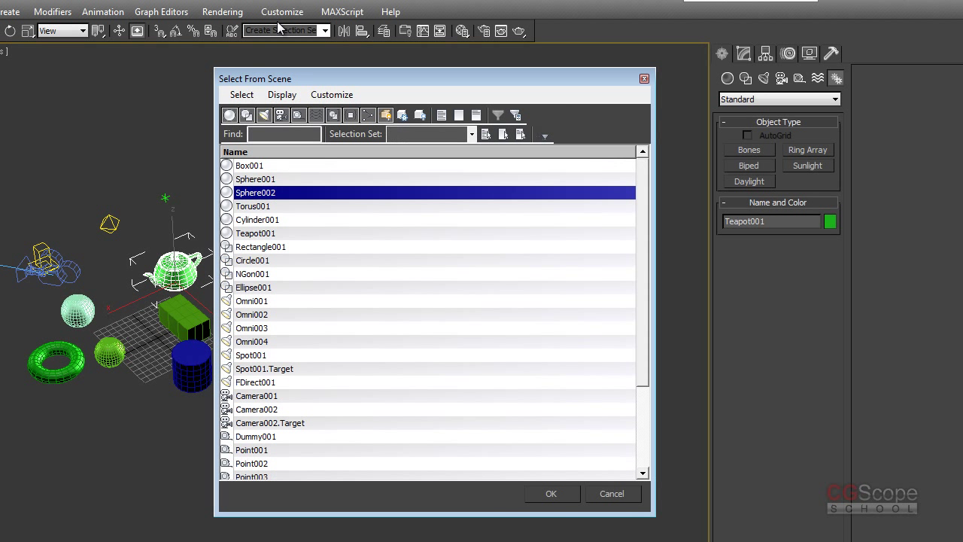
# Step: Turn off every category filter, from geometry through bones, until the object list is empty
pyautogui.click(229, 115)
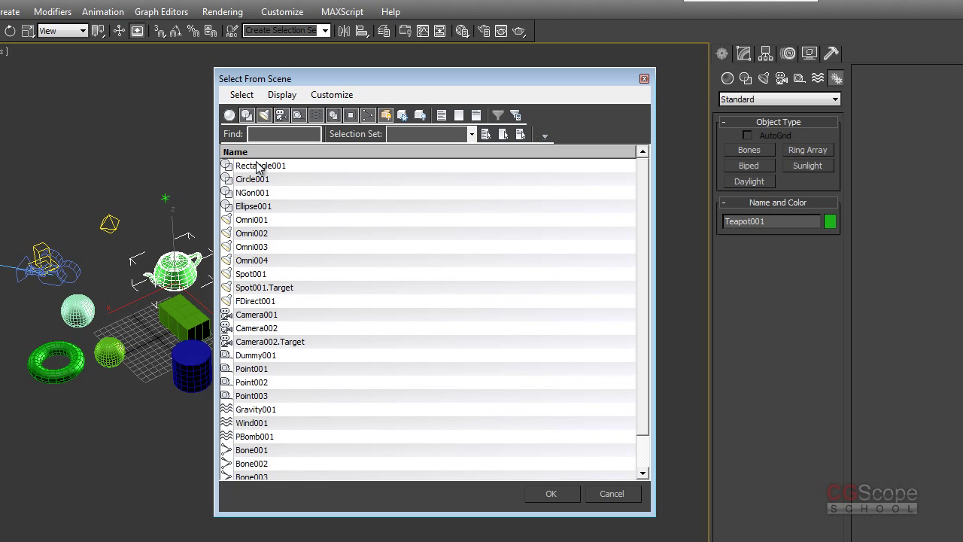
pyautogui.moveTo(366, 80); pyautogui.dragTo(378, 77)
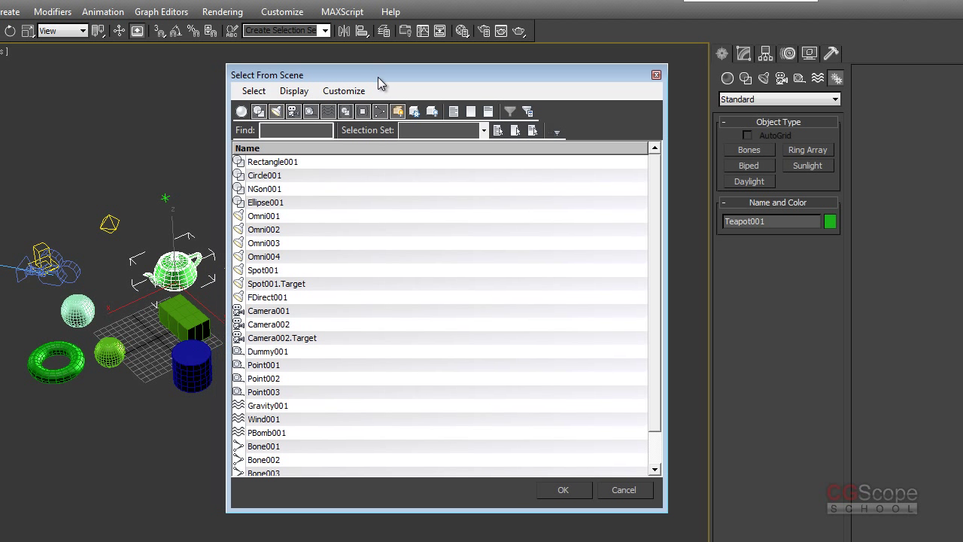
pyautogui.click(258, 111)
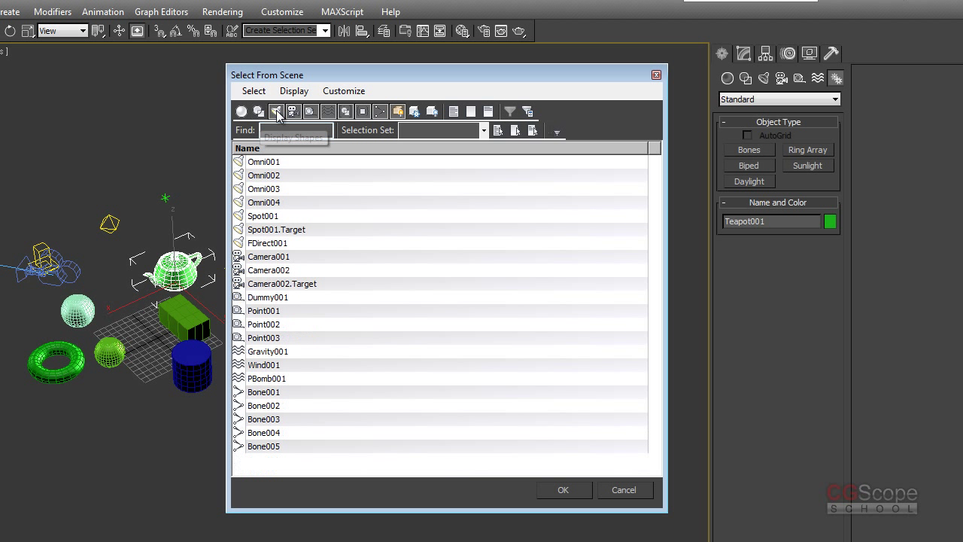
pyautogui.click(276, 112)
pyautogui.click(292, 111)
pyautogui.click(309, 112)
pyautogui.click(327, 111)
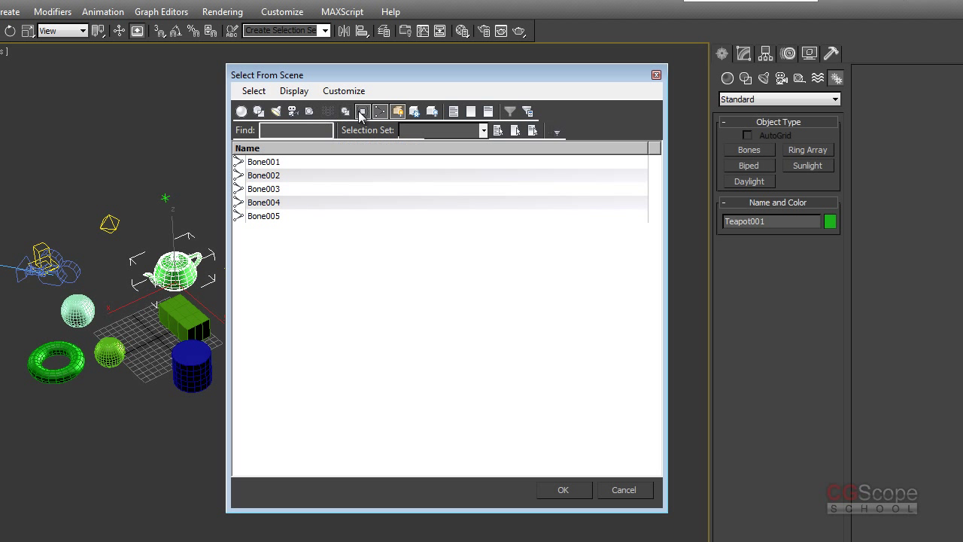
pyautogui.click(385, 111)
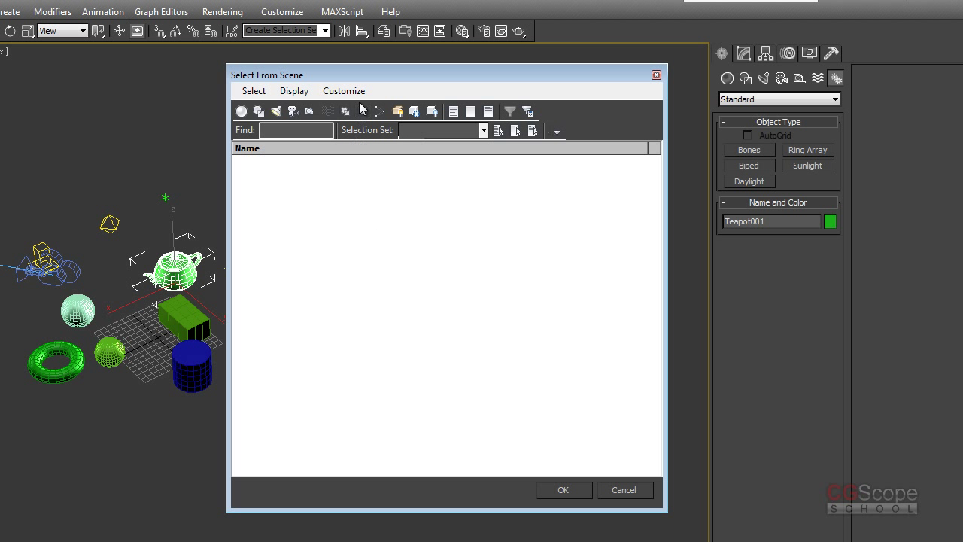
# Step: List only lights, then all, then none, then only helpers, flipping Invert Display four times
pyautogui.click(275, 112)
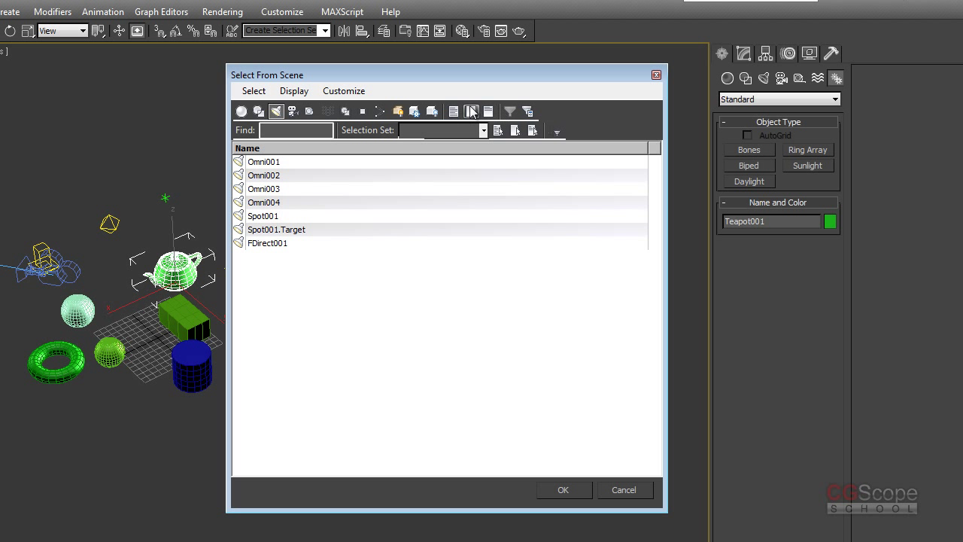
pyautogui.click(455, 112)
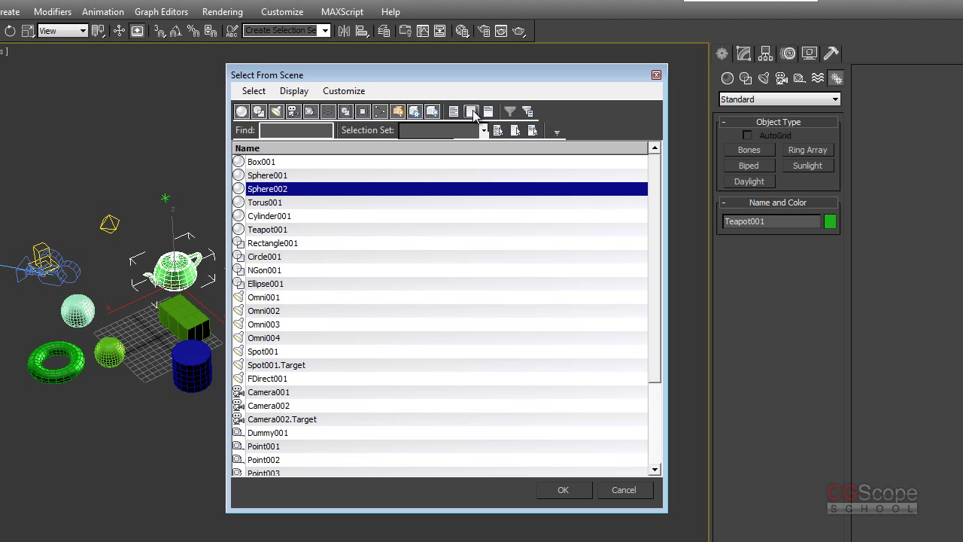
pyautogui.click(471, 111)
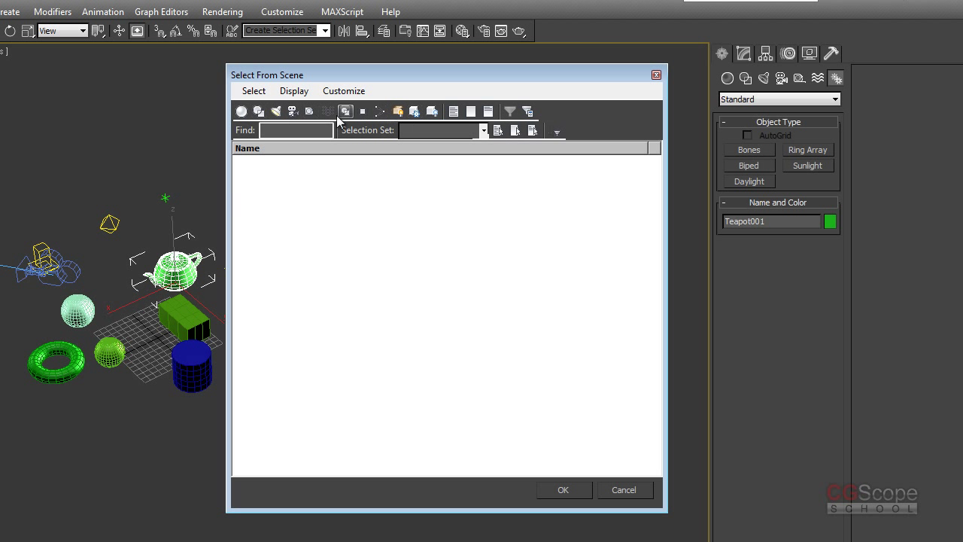
pyautogui.click(309, 111)
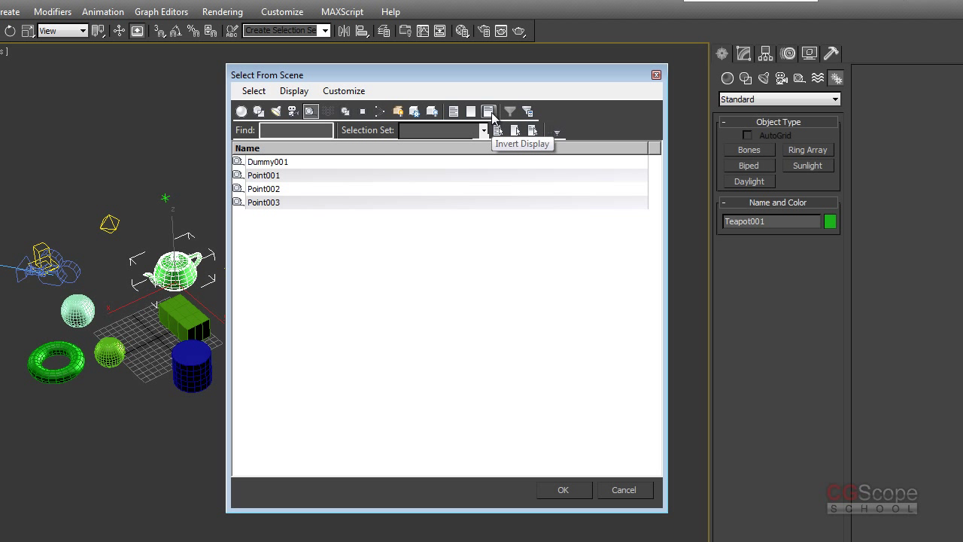
pyautogui.click(489, 111)
pyautogui.click(489, 112)
pyautogui.click(489, 111)
pyautogui.click(489, 111)
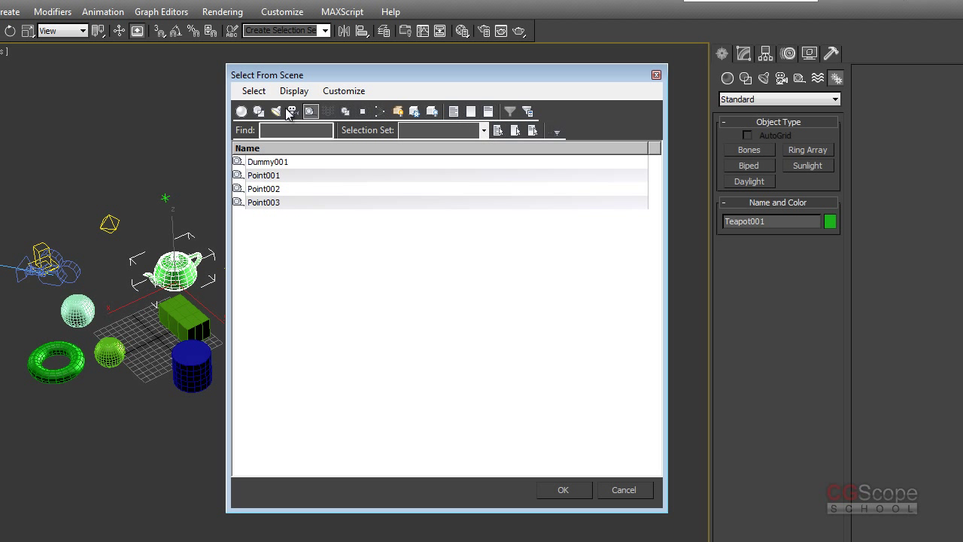
pyautogui.click(361, 92)
# Step: Show all object types again, test Find searches for te, t and *t, then clear the field
pyautogui.click(453, 111)
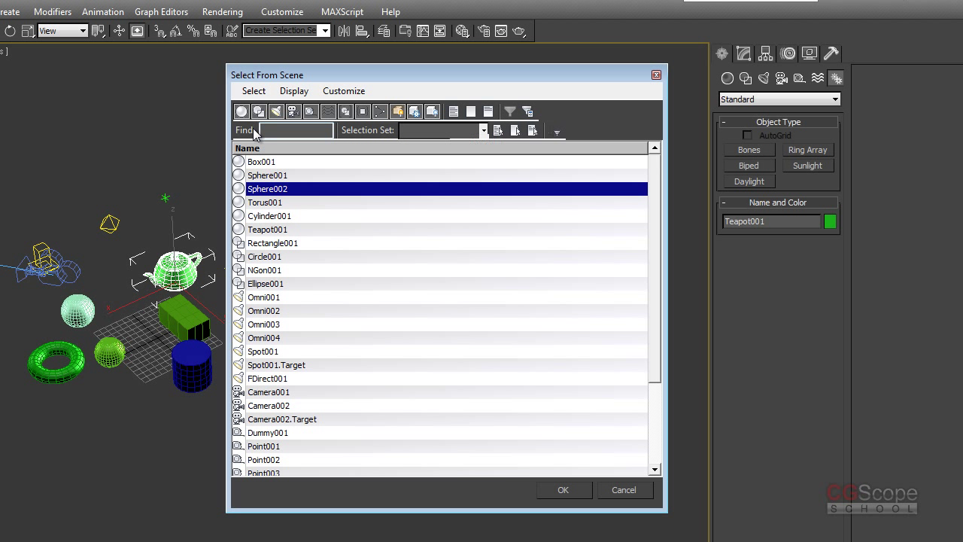
pyautogui.click(264, 131)
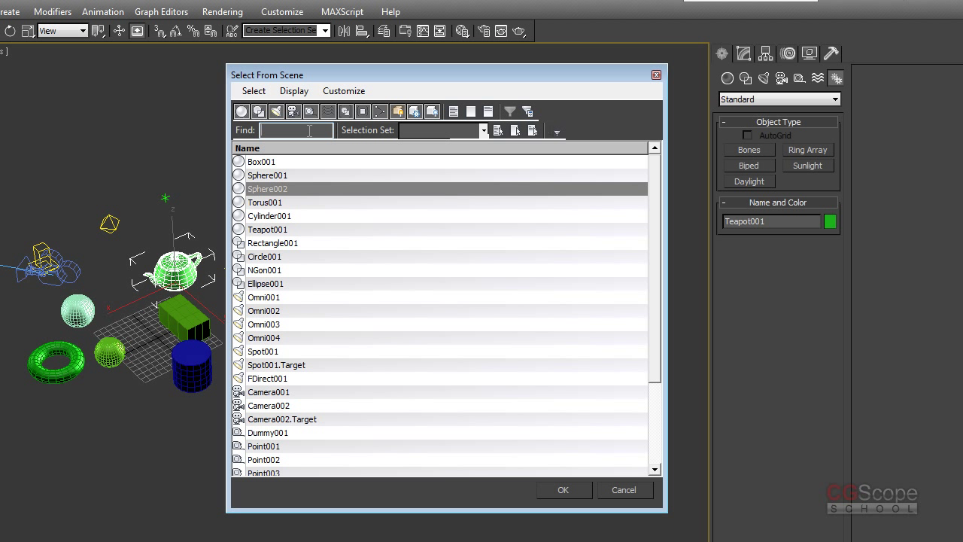
pyautogui.write('te')
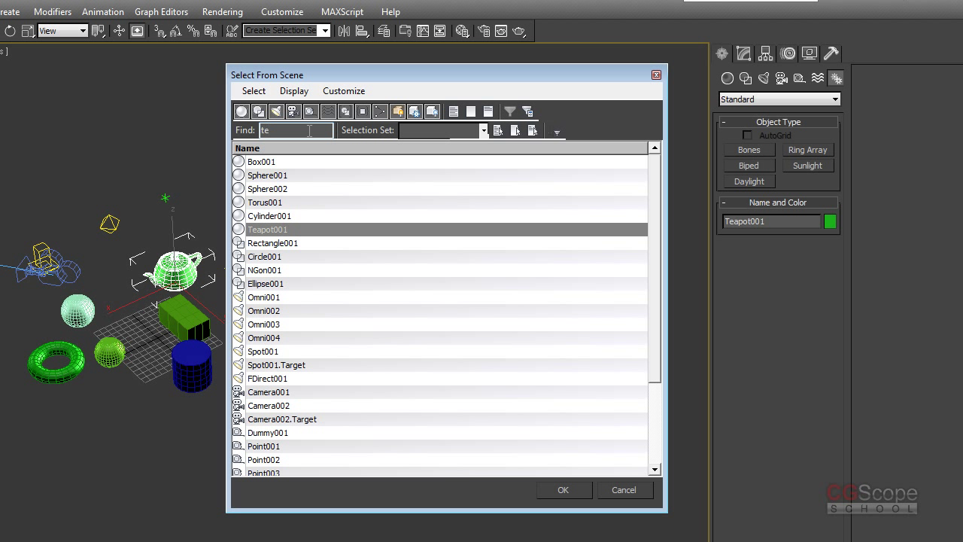
pyautogui.press('BackSpace')
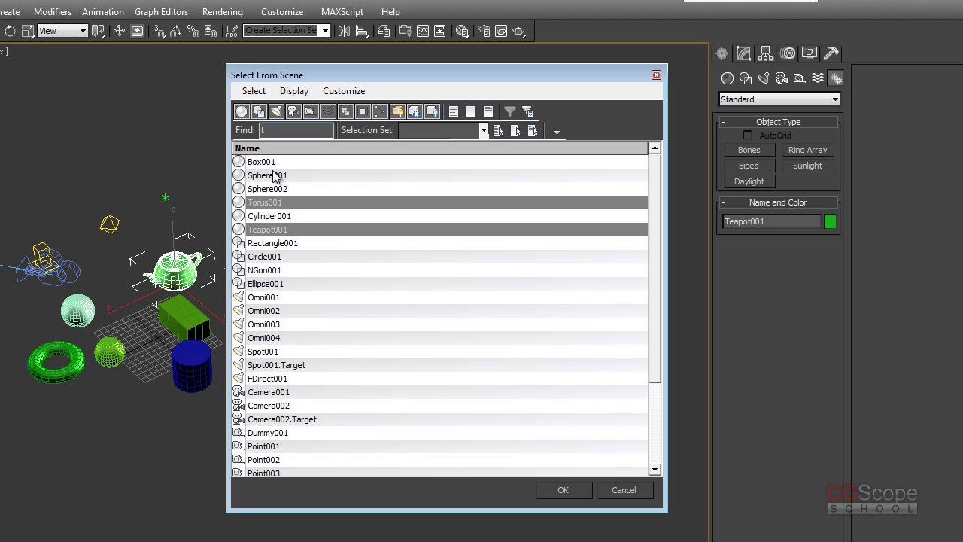
pyautogui.write('*')
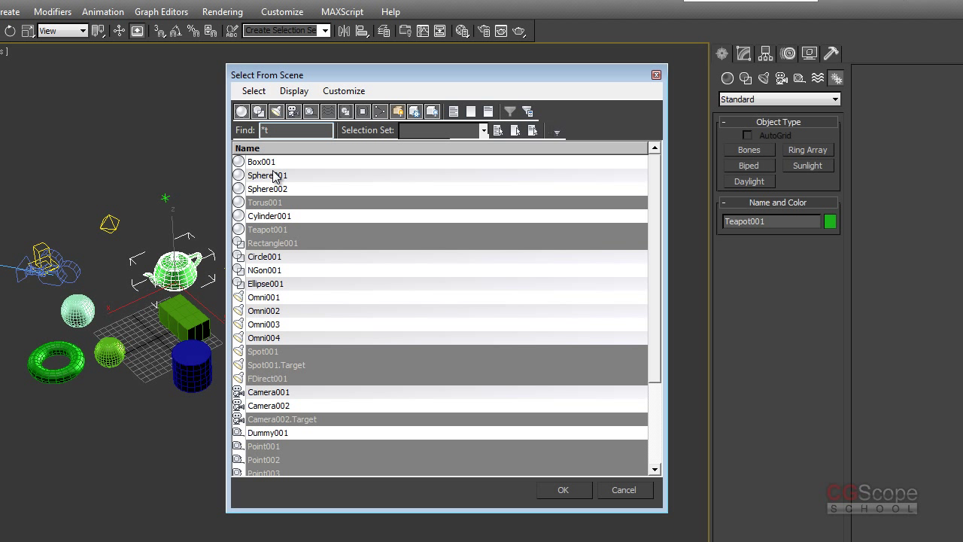
pyautogui.press('BackSpace')
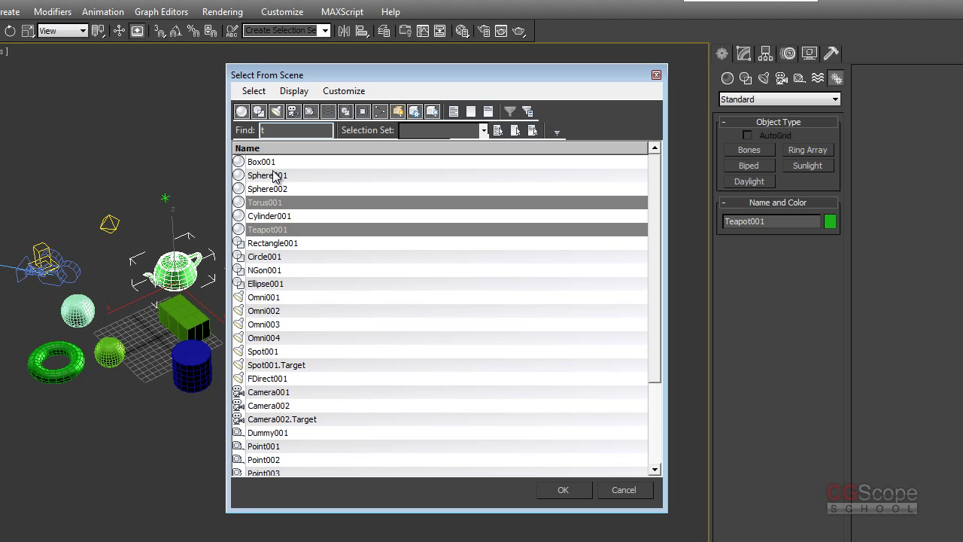
pyautogui.press('BackSpace')
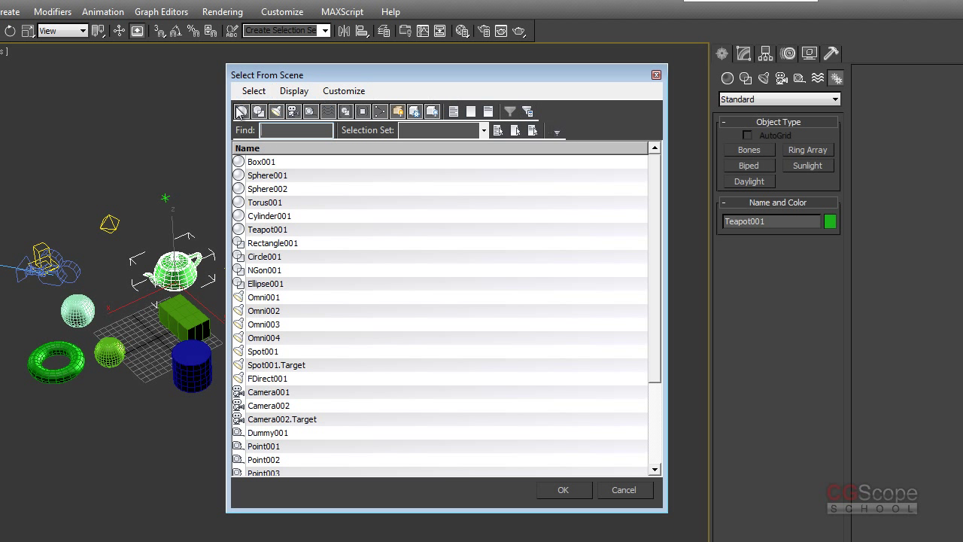
# Step: Highlight Omni001 through Spot001, pick FDirect001 then Omni001, and close the dialog without selecting
pyautogui.moveTo(437, 74); pyautogui.dragTo(448, 73)
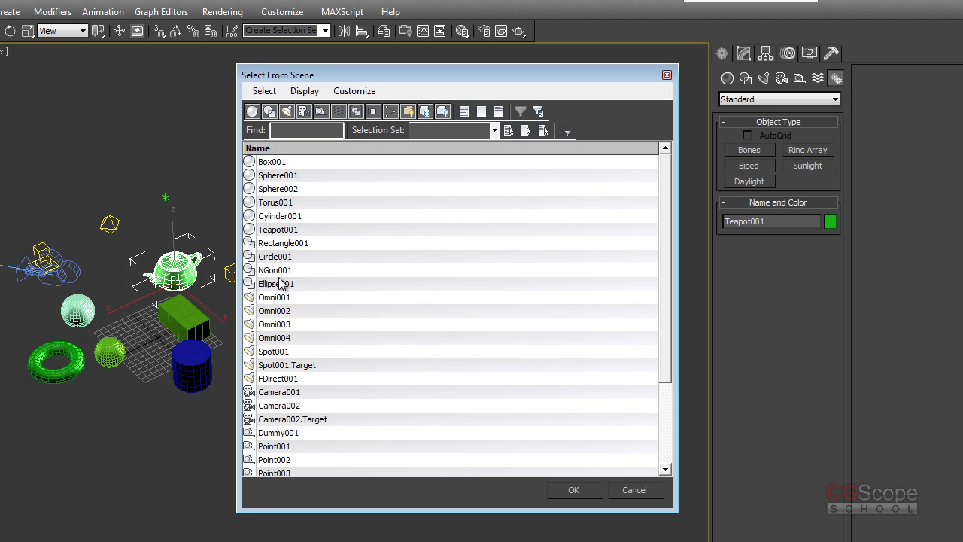
pyautogui.moveTo(280, 297); pyautogui.dragTo(377, 362)
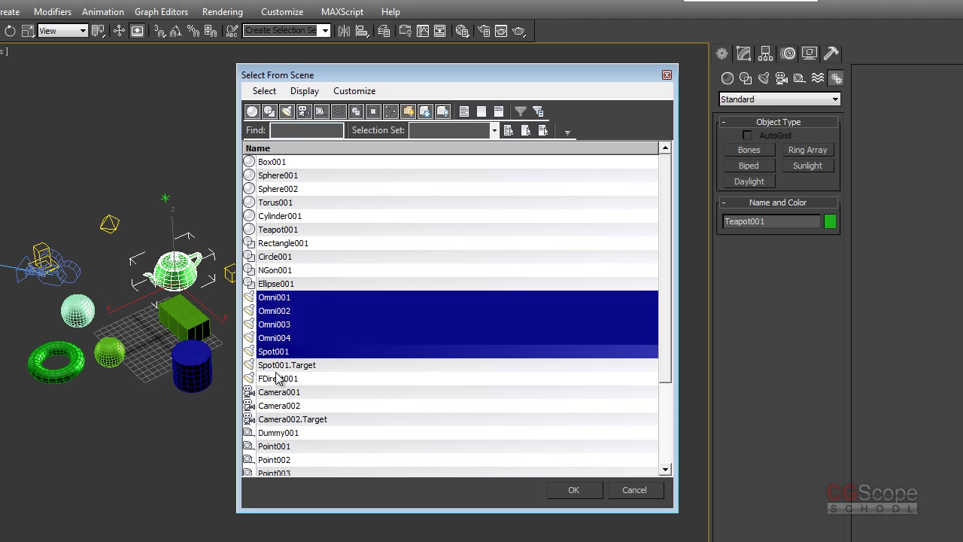
pyautogui.scroll(-3, 665, 365)
pyautogui.scroll(3, 665, 365)
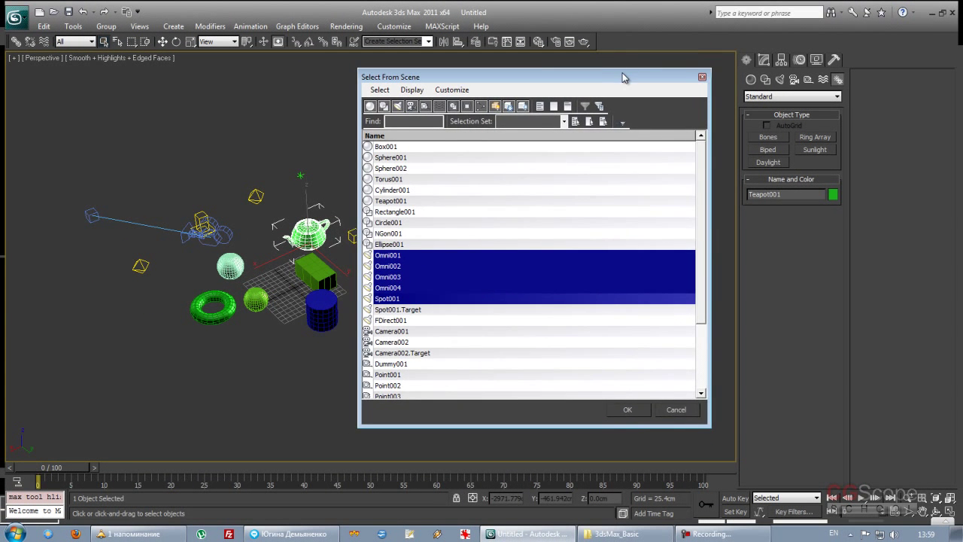
pyautogui.moveTo(624, 76); pyautogui.dragTo(612, 71)
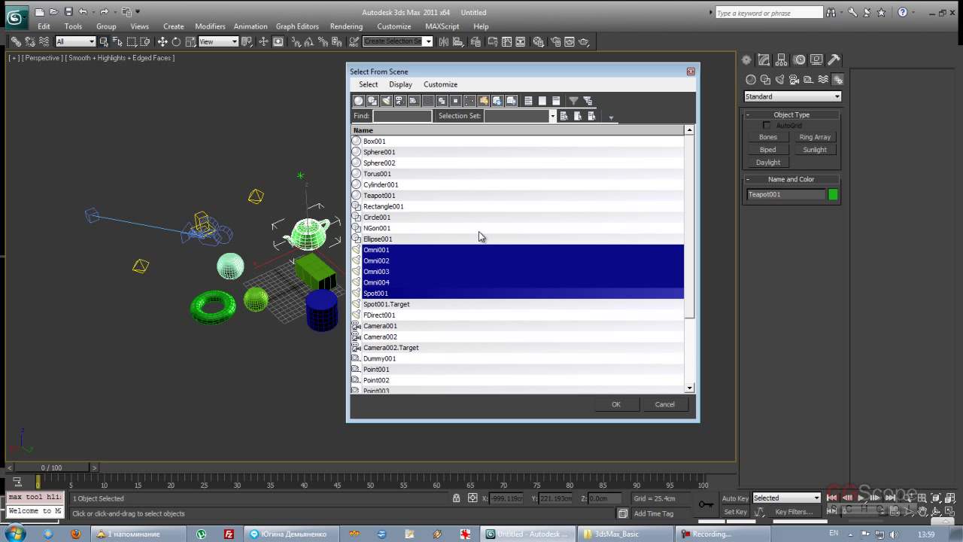
pyautogui.click(380, 315)
pyautogui.click(382, 251)
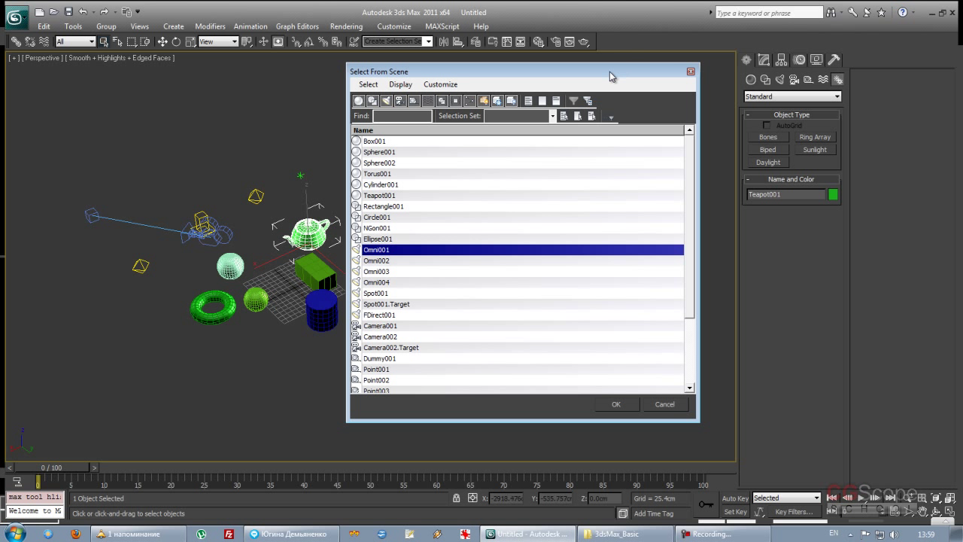
pyautogui.moveTo(614, 72); pyautogui.dragTo(623, 73)
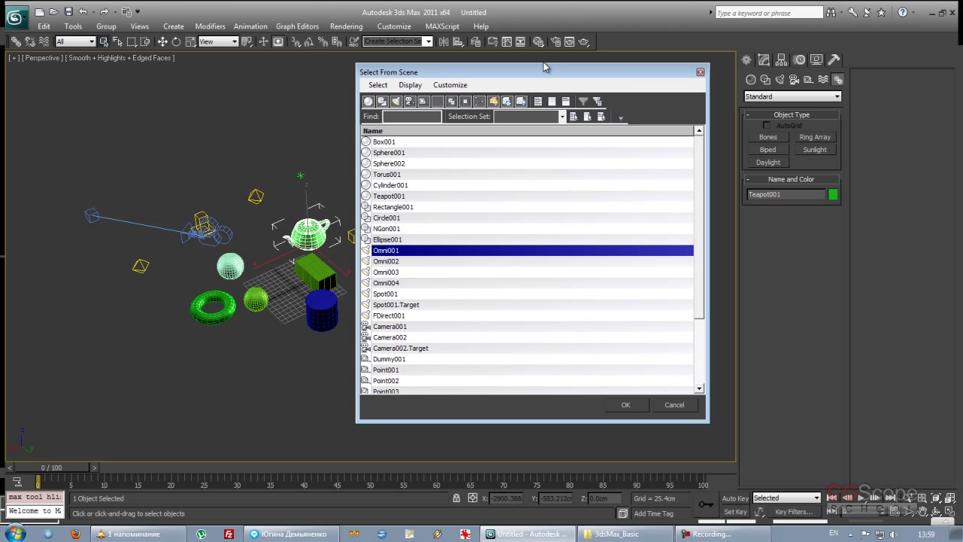
pyautogui.click(701, 73)
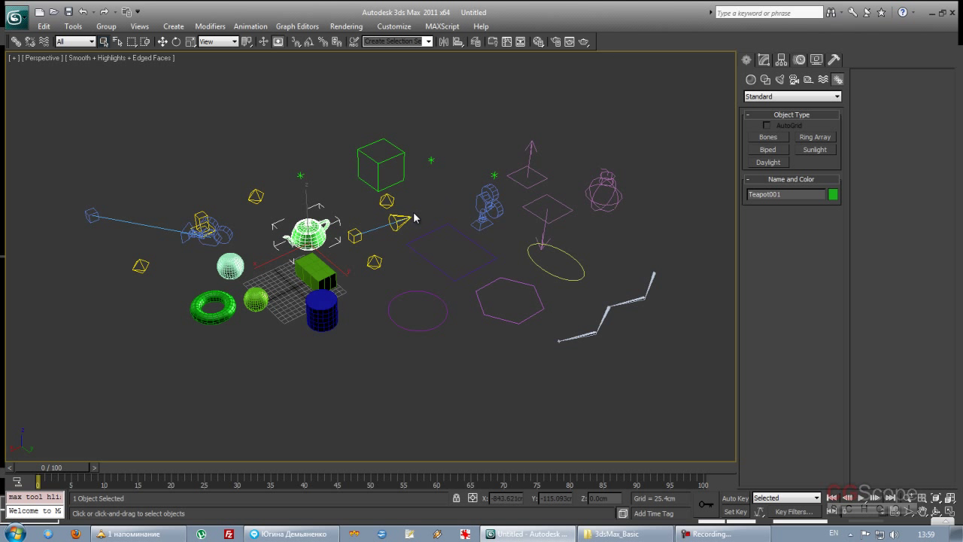
# Step: Deselect the teapot, open Select From Scene with H, and select Omni001–Omni004 and Spot001
pyautogui.moveTo(431, 204); pyautogui.dragTo(430, 204, button='middle')
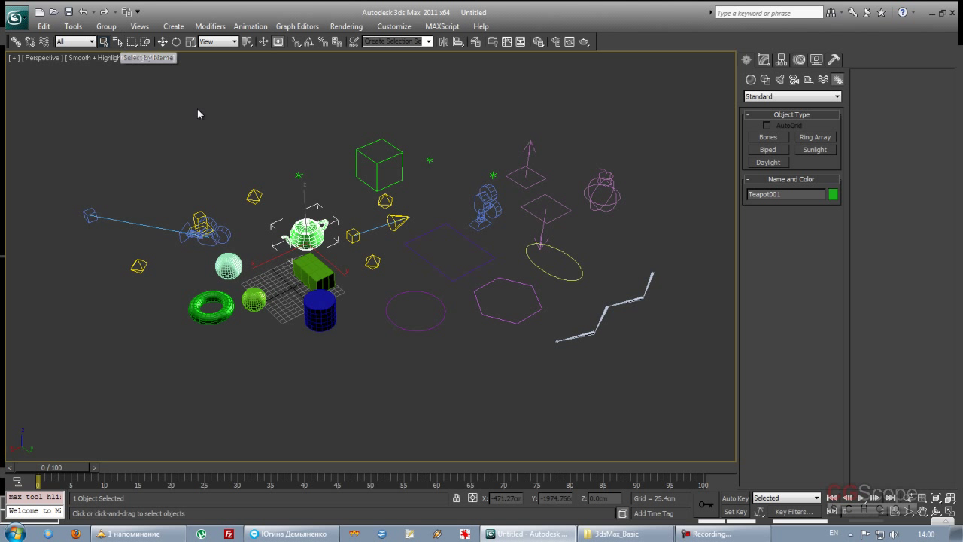
pyautogui.click(221, 124)
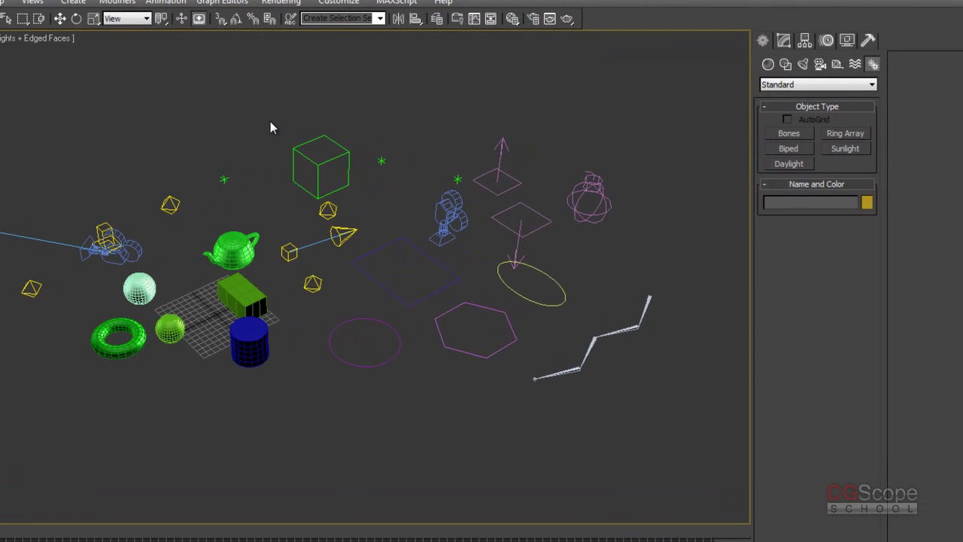
pyautogui.press('h')
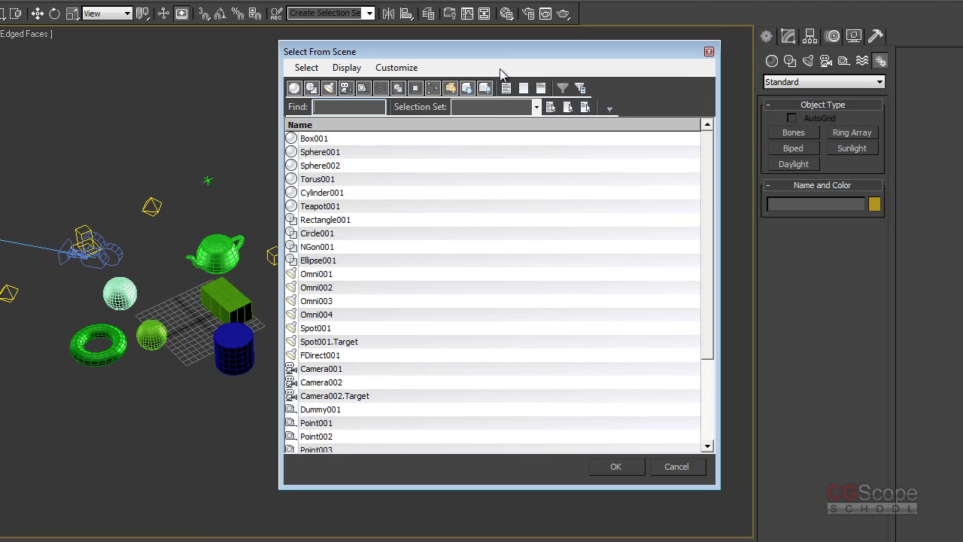
pyautogui.moveTo(495, 53); pyautogui.dragTo(475, 63)
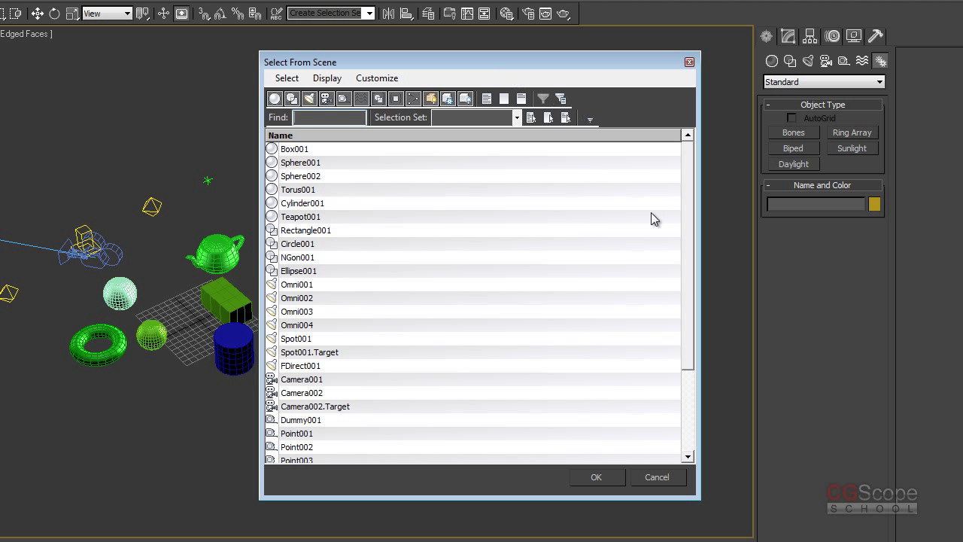
pyautogui.moveTo(317, 284)
pyautogui.mouseDown()
pyautogui.moveTo(322, 324)
pyautogui.moveTo(397, 362)
pyautogui.mouseUp()
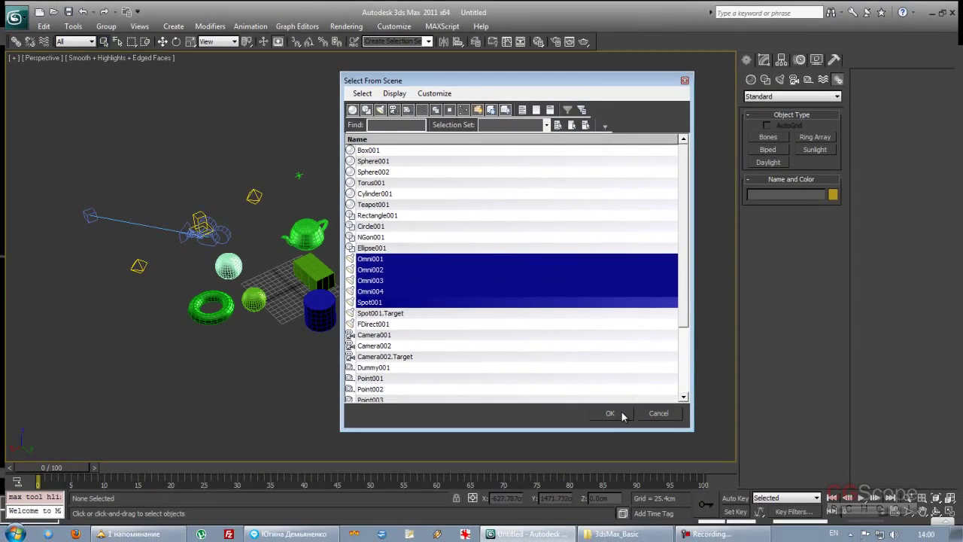
pyautogui.click(613, 476)
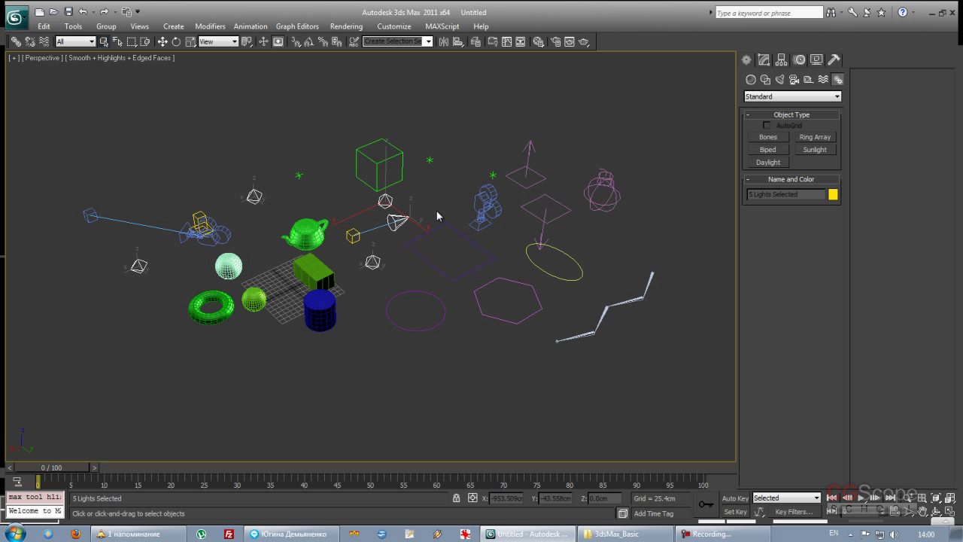
# Step: Deselect the five lights, orbit the Perspective view, and select Teapot001
pyautogui.click(452, 122)
pyautogui.scroll(-1, 379, 328)
pyautogui.moveTo(378, 329)
pyautogui.keyDown('alt'); pyautogui.mouseDown(button='middle')
pyautogui.moveTo(395, 318)
pyautogui.moveTo(391, 334)
pyautogui.moveTo(399, 309)
pyautogui.moveTo(429, 286)
pyautogui.moveTo(413, 281)
pyautogui.mouseUp(button='middle'); pyautogui.keyUp('alt')
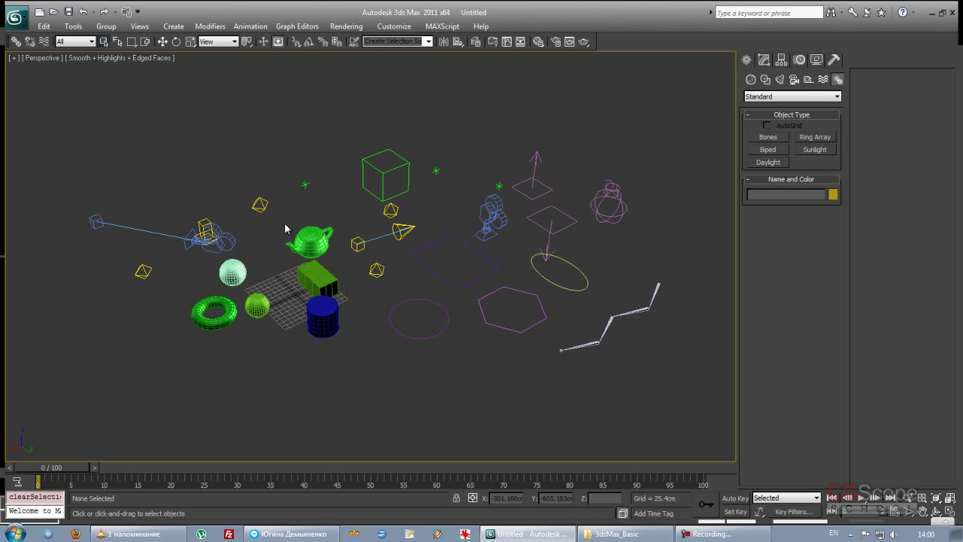
pyautogui.click(316, 235)
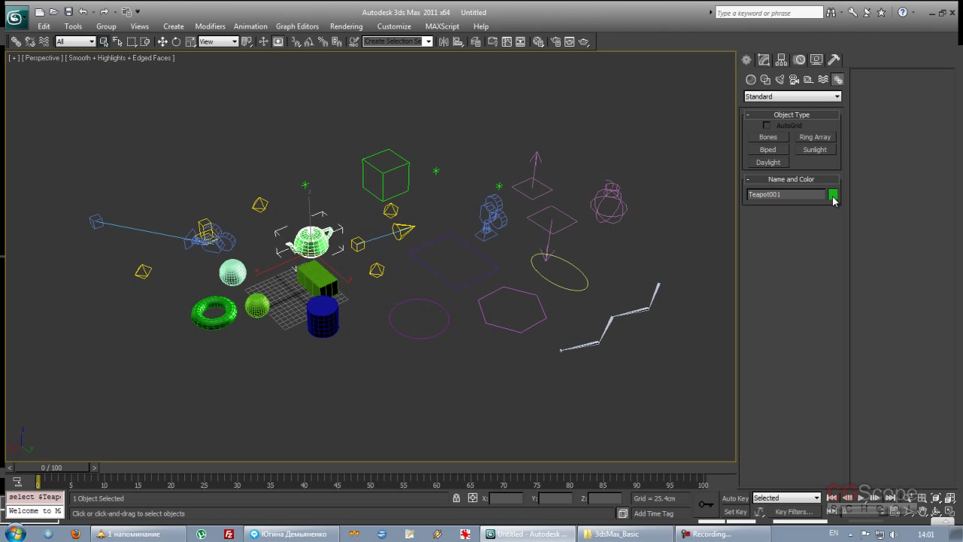
# Step: Open the teapot's Object Color dialog, then close it with the teapot still green
pyautogui.click(833, 195)
pyautogui.moveTo(534, 185); pyautogui.dragTo(652, 161)
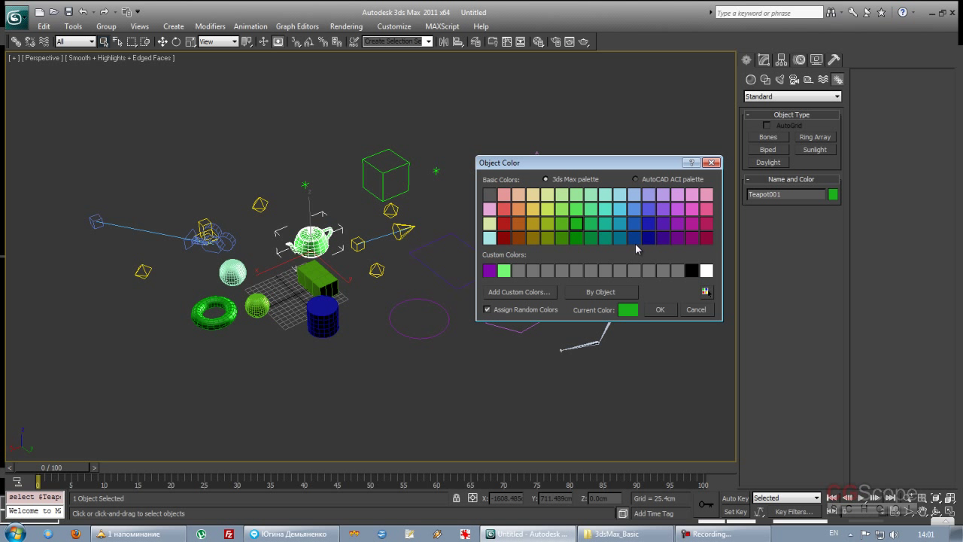
pyautogui.click(696, 309)
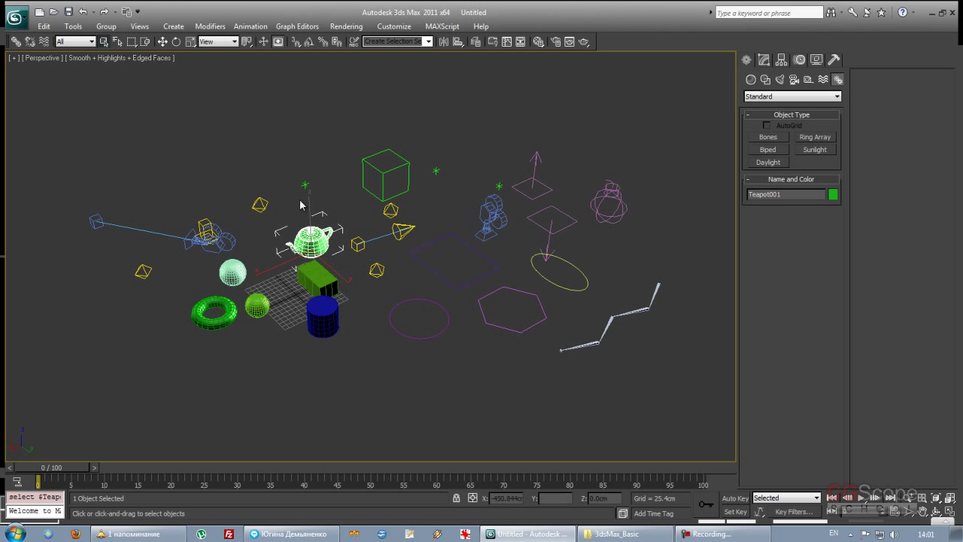
# Step: Add the box and cylinder to the teapot selection, colour all three teal, then deselect
pyautogui.keyDown('ctrl'); pyautogui.click(317, 279); pyautogui.keyUp('ctrl')
pyautogui.keyDown('ctrl'); pyautogui.click(322, 317); pyautogui.keyUp('ctrl')
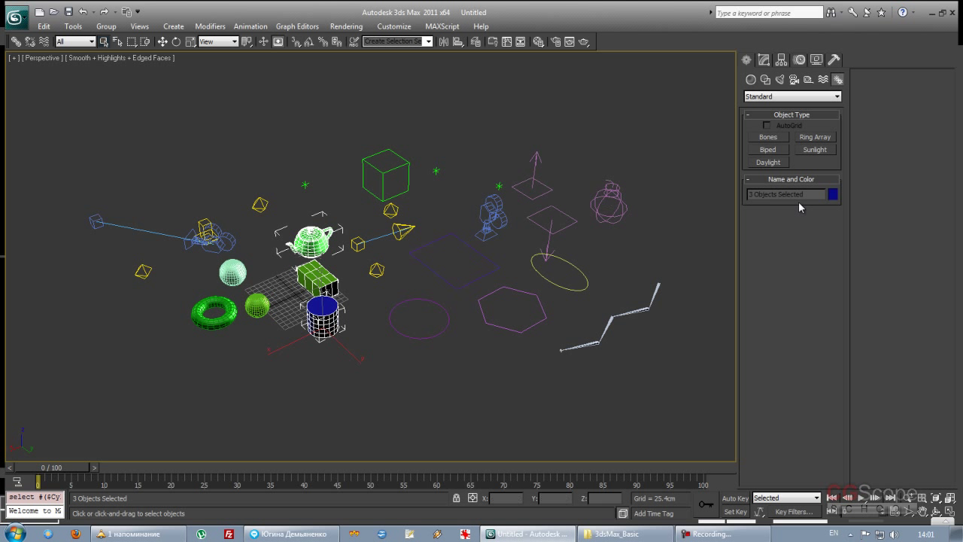
pyautogui.click(833, 194)
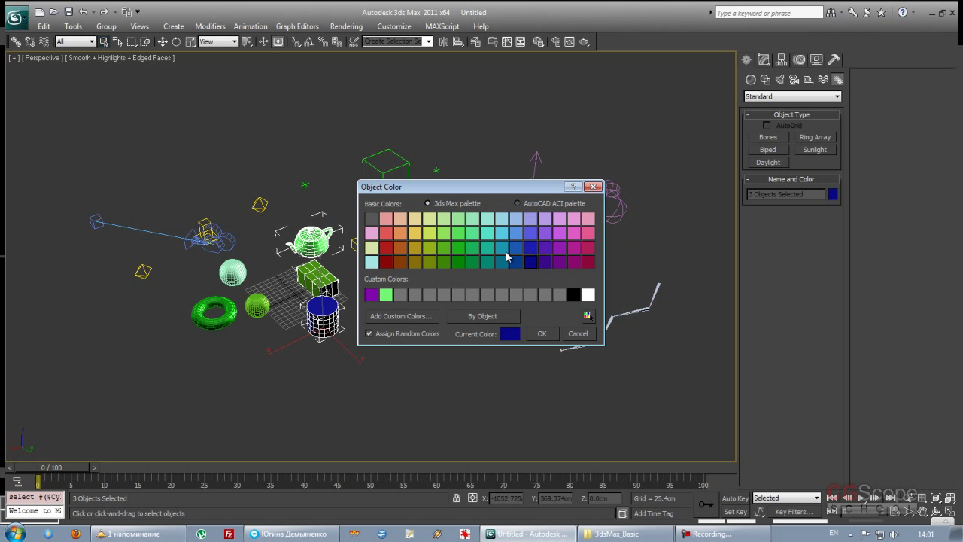
pyautogui.click(488, 234)
pyautogui.click(543, 334)
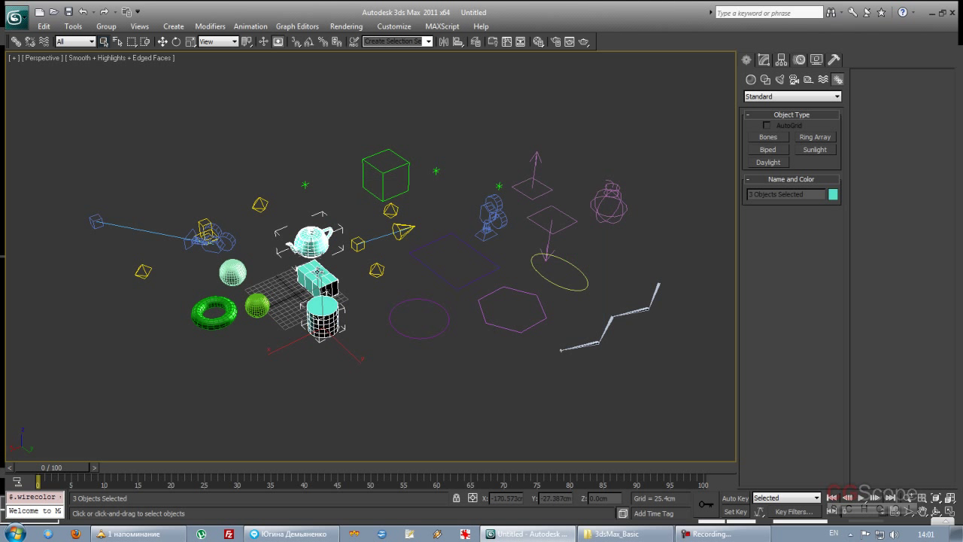
pyautogui.click(360, 349)
pyautogui.moveTo(374, 346)
pyautogui.keyDown('alt'); pyautogui.mouseDown(button='middle')
pyautogui.moveTo(391, 343)
pyautogui.moveTo(368, 349)
pyautogui.mouseUp(button='middle'); pyautogui.keyUp('alt')
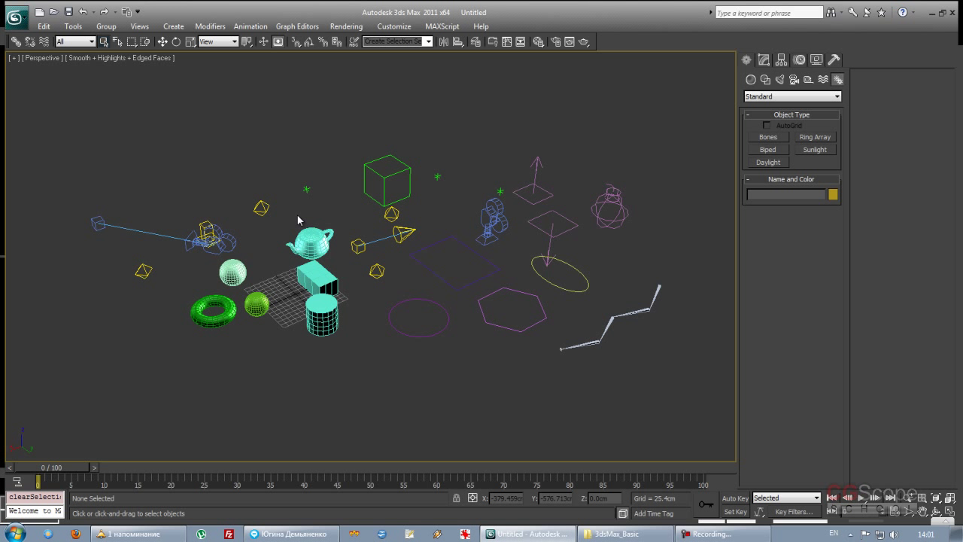
# Step: Orbit the view slightly, then open and close the Object Color palette without changes
pyautogui.keyDown('alt'); pyautogui.moveTo(298, 220); pyautogui.dragTo(390, 269, button='middle'); pyautogui.keyUp('alt')
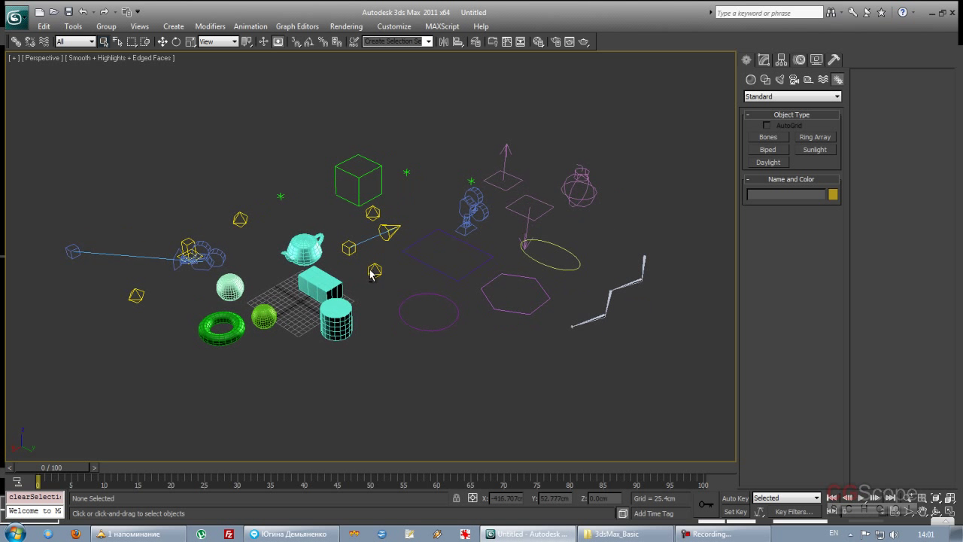
pyautogui.click(834, 197)
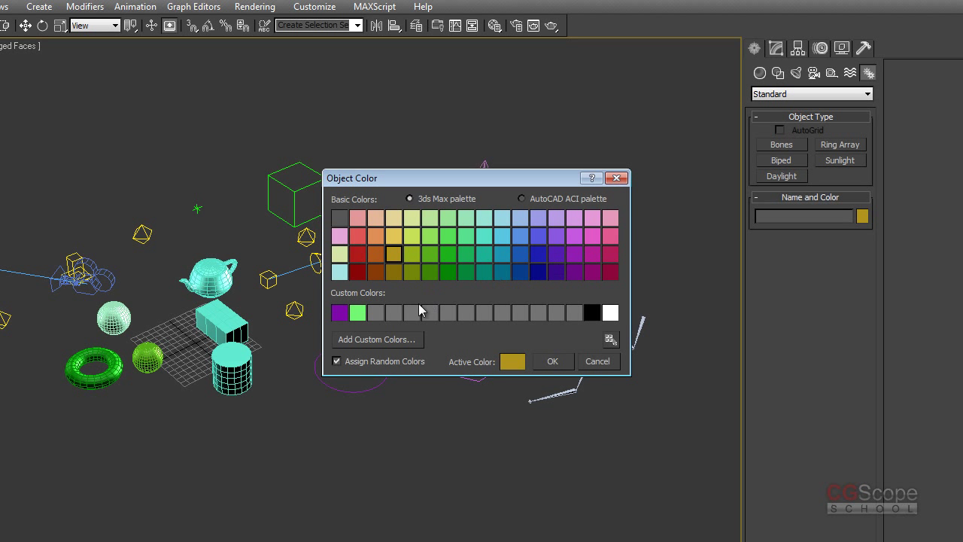
pyautogui.moveTo(528, 176); pyautogui.dragTo(537, 172)
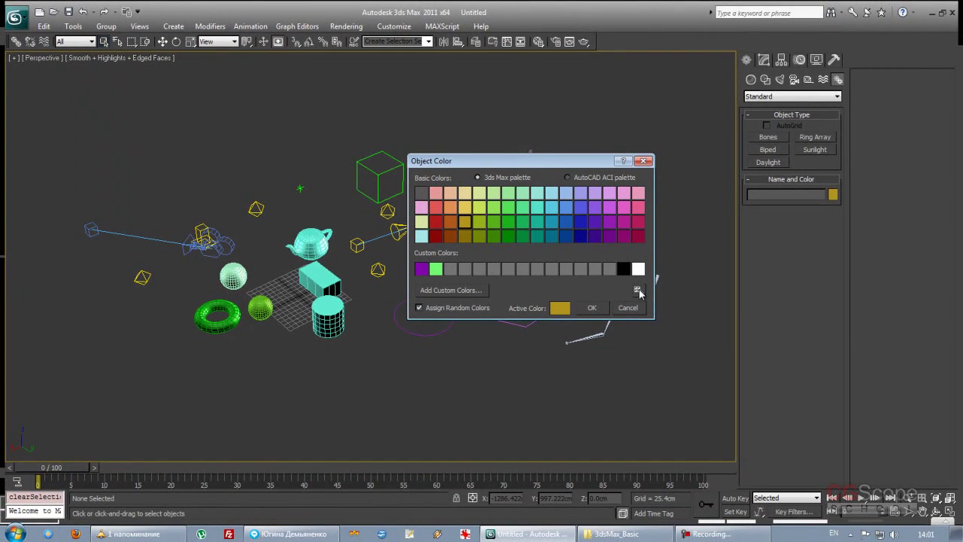
pyautogui.click(627, 308)
# Step: Select the teapot, try several darker teal swatches, then discard the choice
pyautogui.click(312, 242)
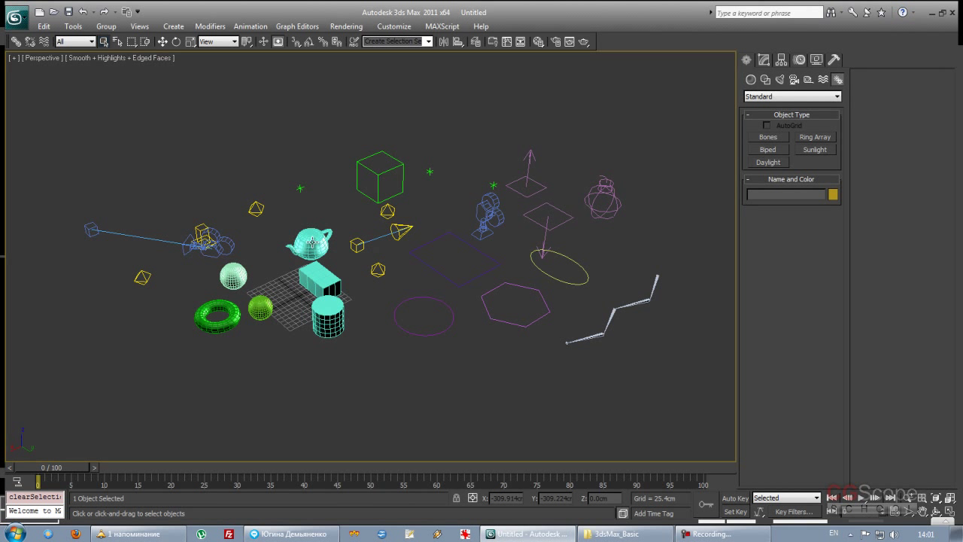
pyautogui.click(833, 196)
pyautogui.click(485, 251)
pyautogui.click(473, 261)
pyautogui.click(487, 261)
pyautogui.click(501, 262)
pyautogui.click(487, 246)
pyautogui.click(574, 339)
# Step: Reselect only the teapot and open its Object Color dialog, moved up and right
pyautogui.click(320, 278)
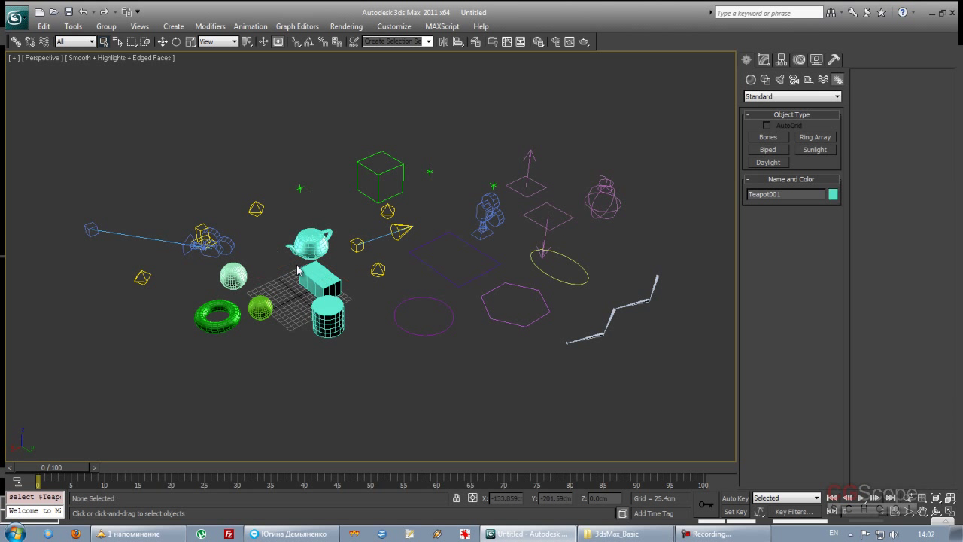
pyautogui.click(315, 245)
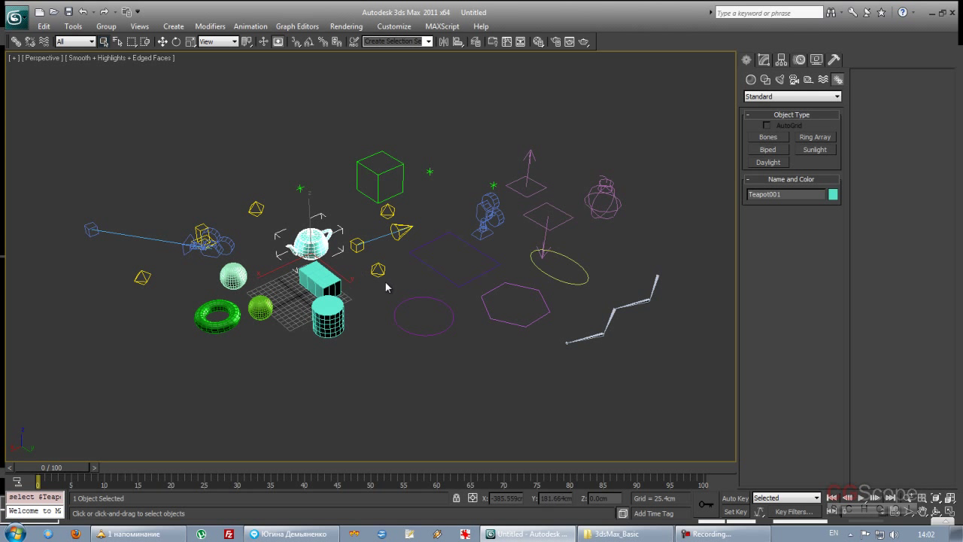
pyautogui.click(379, 293)
pyautogui.click(312, 242)
pyautogui.click(833, 195)
pyautogui.moveTo(507, 188); pyautogui.dragTo(602, 131)
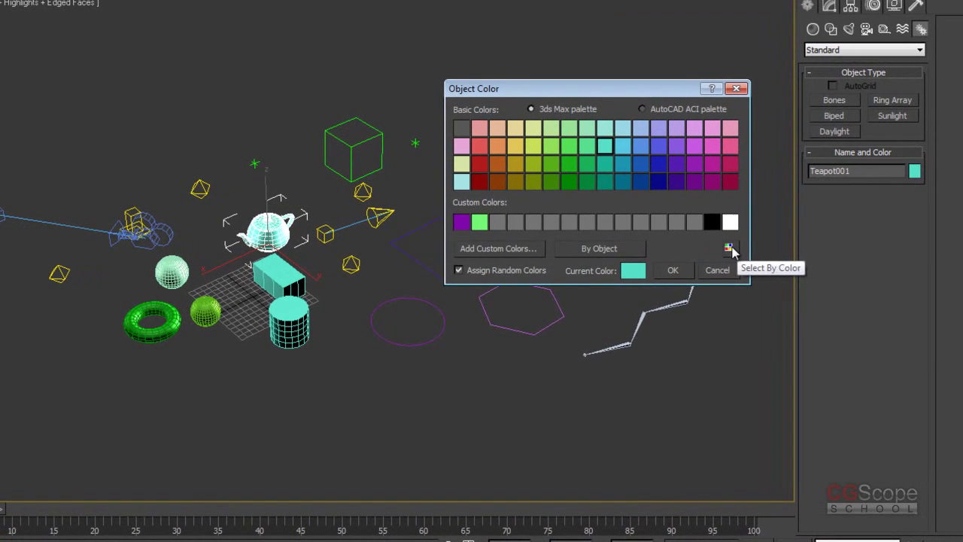
# Step: Use Select By Color to select Box001, Cylinder001 and Teapot001 by their shared teal
pyautogui.click(683, 257)
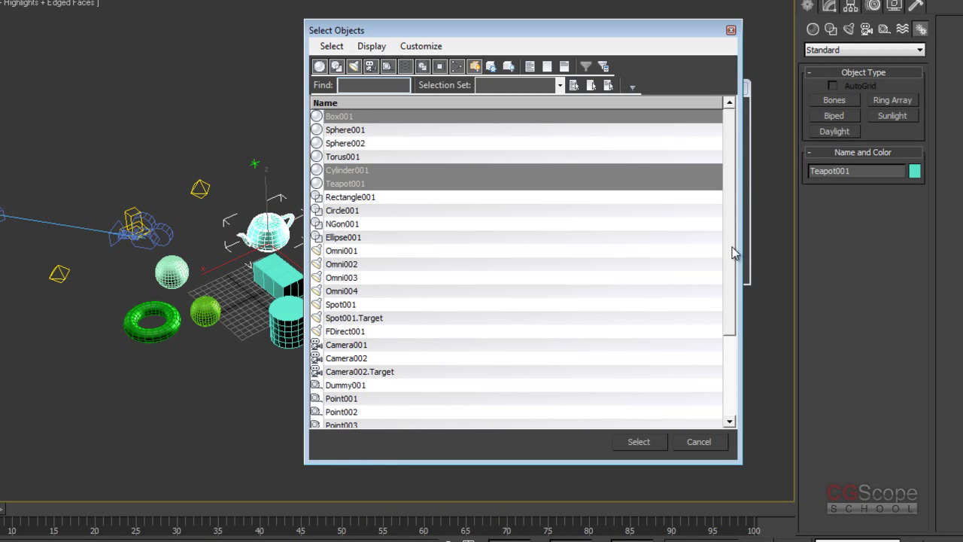
pyautogui.moveTo(591, 33)
pyautogui.mouseDown()
pyautogui.moveTo(634, 29)
pyautogui.moveTo(623, 116)
pyautogui.mouseUp()
pyautogui.moveTo(363, 103); pyautogui.dragTo(391, 103)
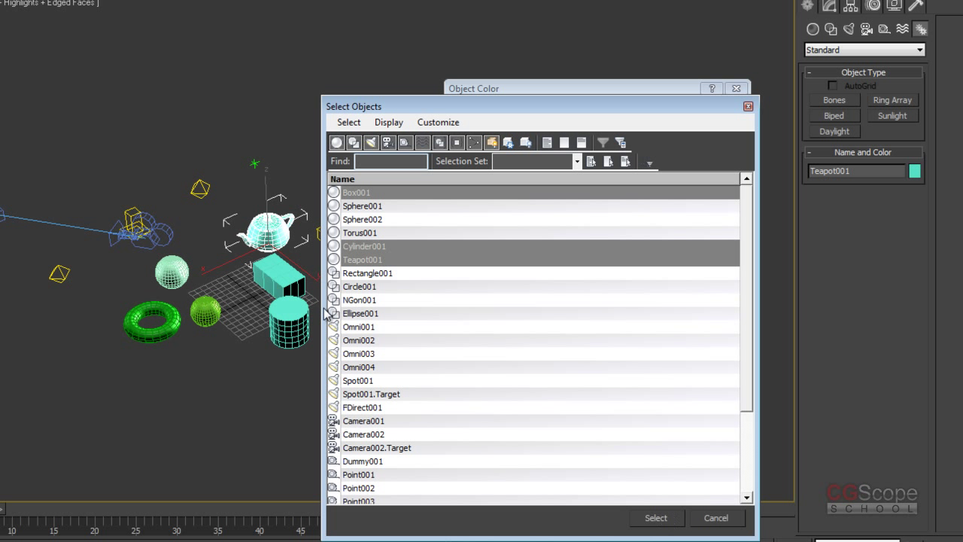
pyautogui.click(656, 519)
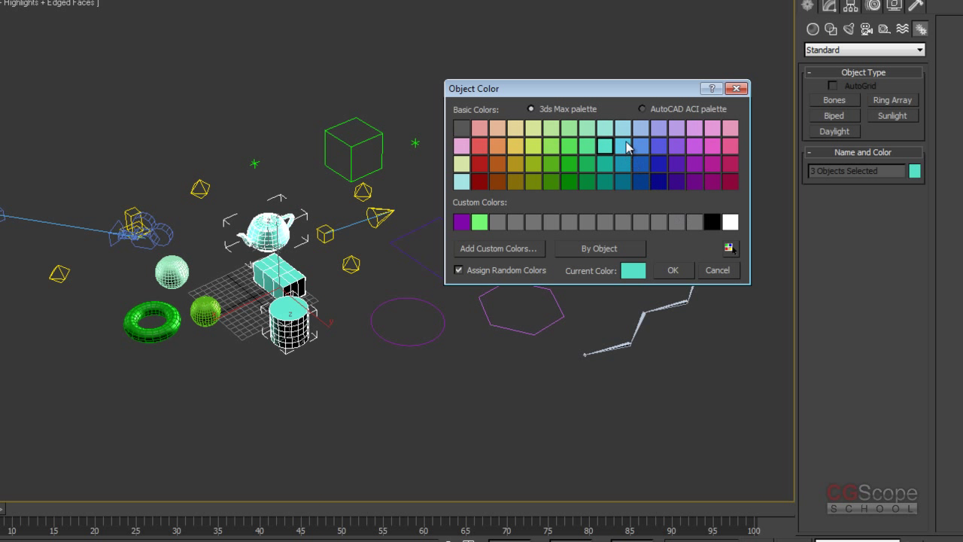
# Step: Try violet, dark green, crimson and pink swatches in the Object Color palette
pyautogui.click(693, 146)
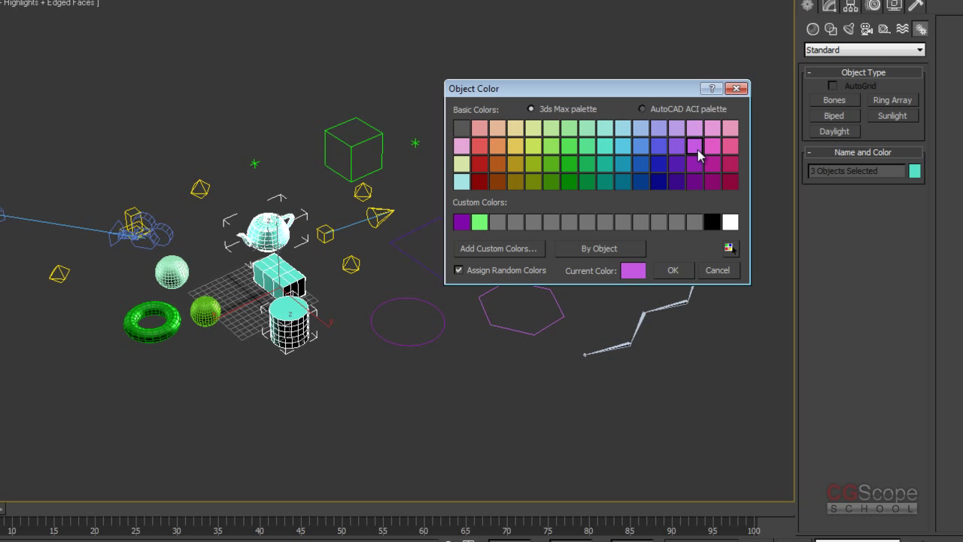
pyautogui.moveTo(656, 88); pyautogui.dragTo(526, 293)
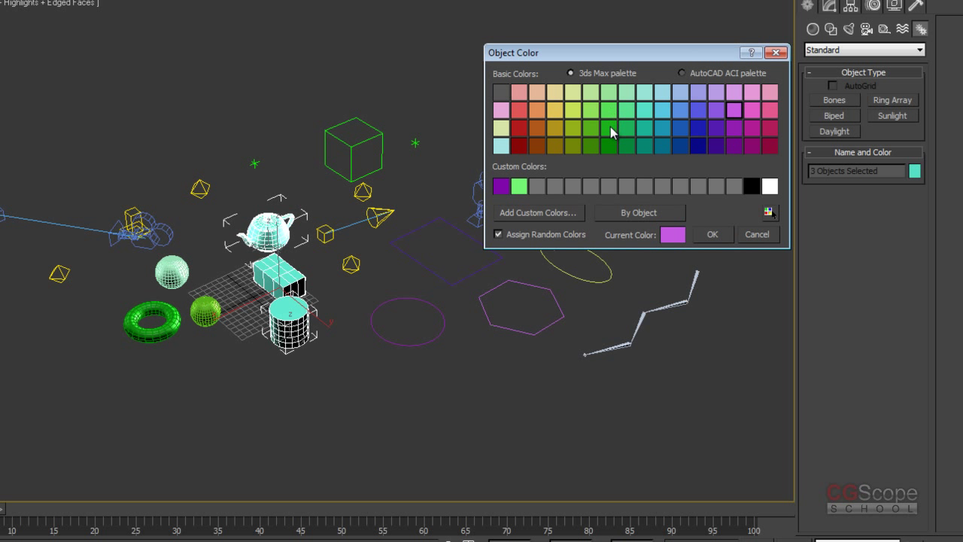
pyautogui.click(610, 128)
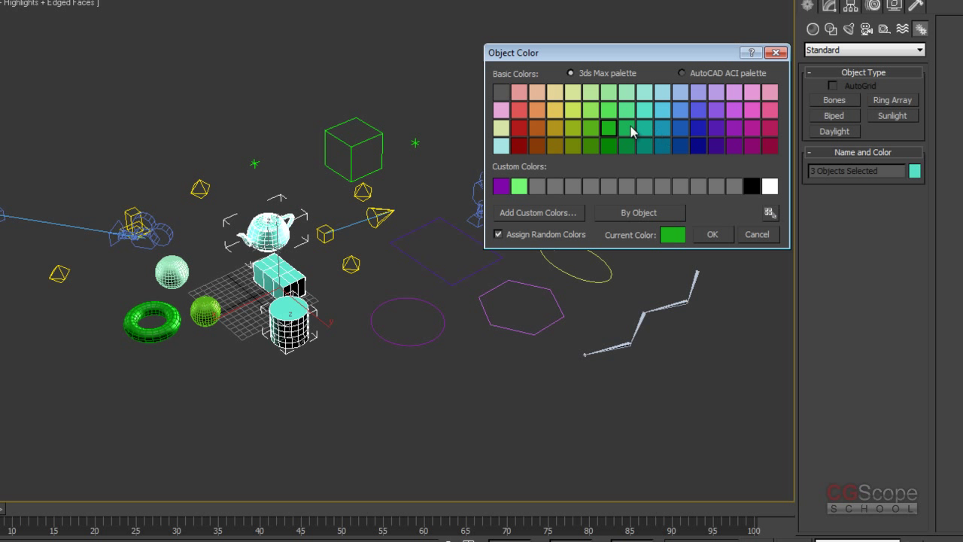
pyautogui.click(716, 127)
pyautogui.click(752, 110)
pyautogui.click(770, 128)
pyautogui.click(770, 110)
pyautogui.click(769, 92)
pyautogui.click(751, 92)
pyautogui.click(734, 128)
pyautogui.click(716, 110)
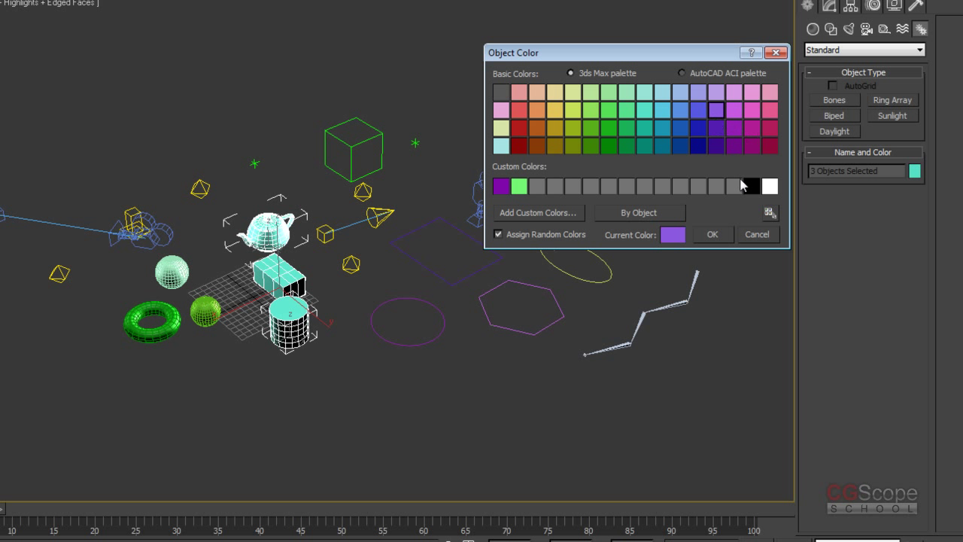
pyautogui.click(752, 110)
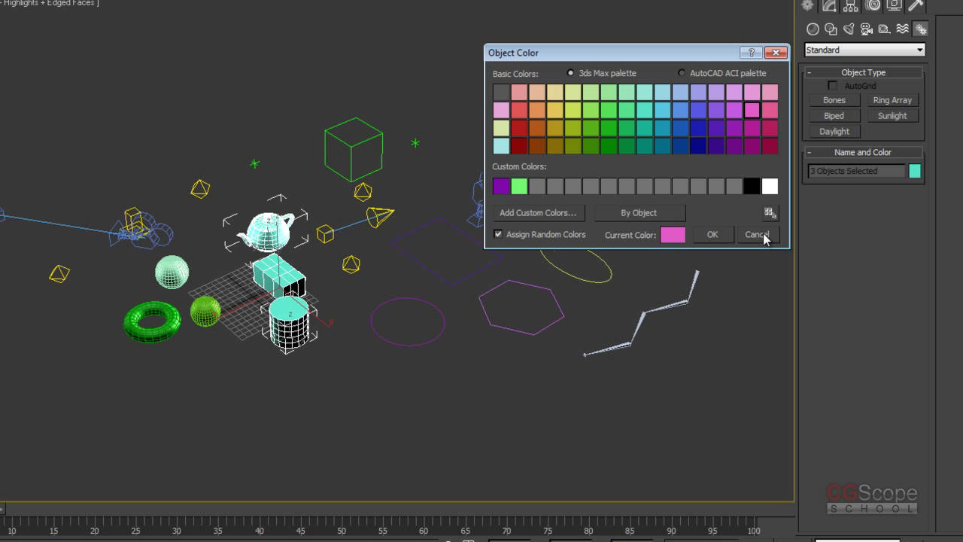
# Step: Settle on the torus's dark green and select Torus001 with Select By Color
pyautogui.click(608, 128)
pyautogui.click(609, 110)
pyautogui.click(608, 128)
pyautogui.click(610, 147)
pyautogui.click(611, 128)
pyautogui.click(609, 146)
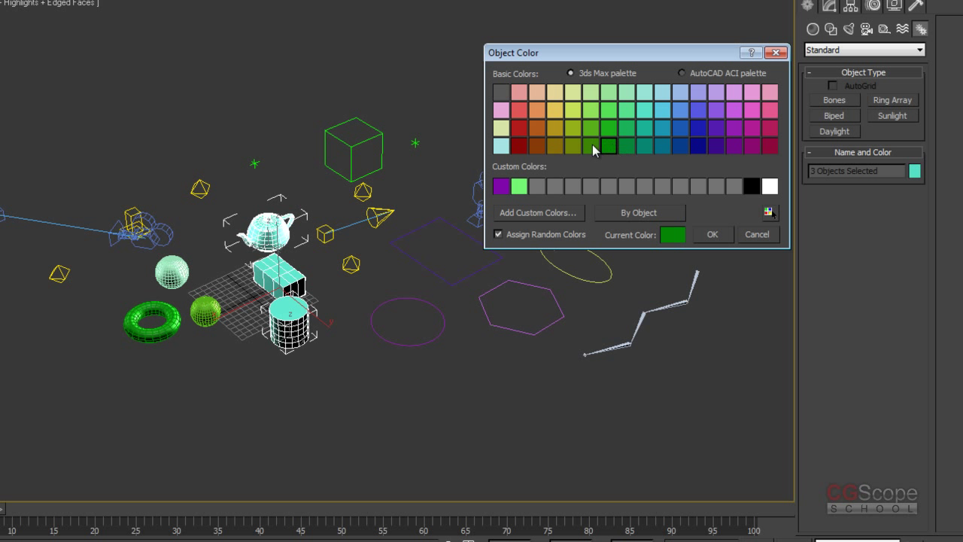
pyautogui.click(627, 129)
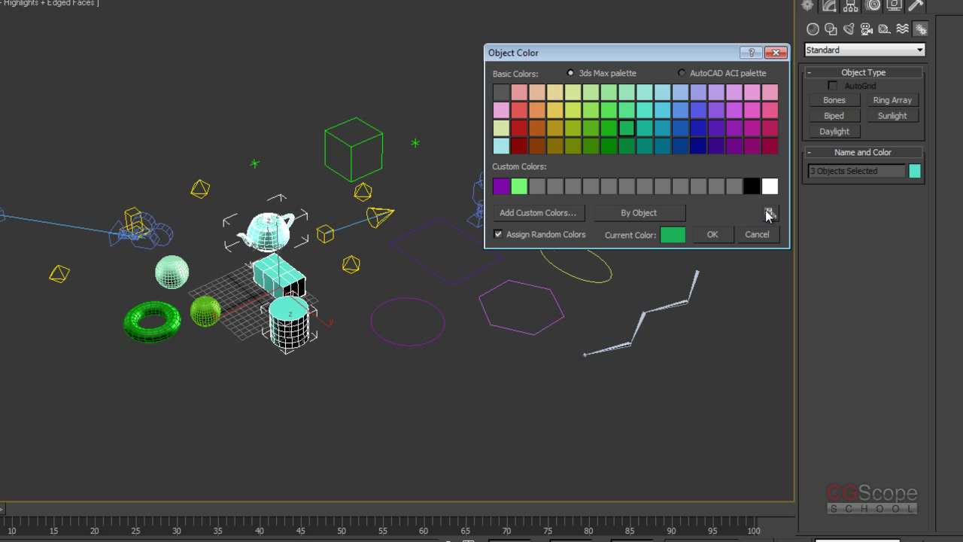
pyautogui.click(611, 145)
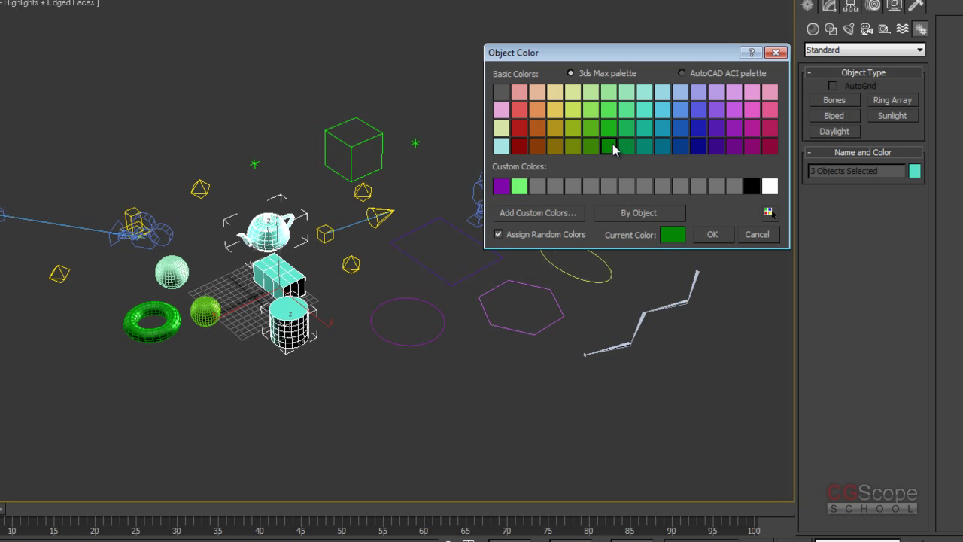
pyautogui.click(768, 214)
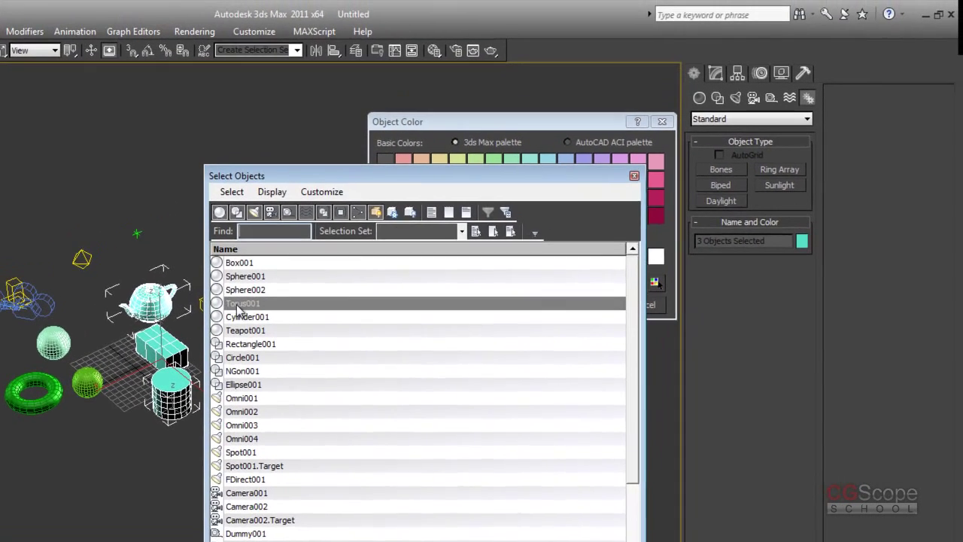
pyautogui.press('Return')
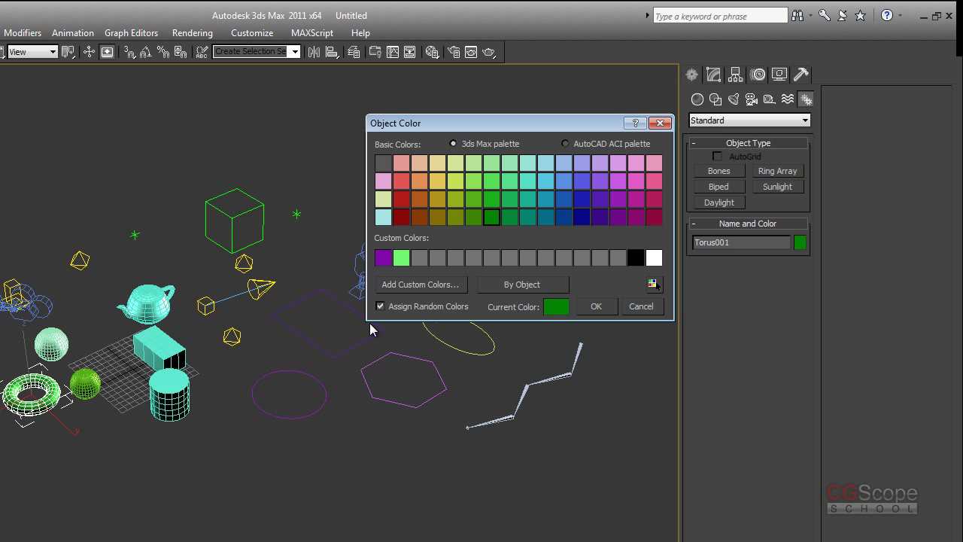
# Step: Pick the rectangle's purple, select Rectangle001 by colour, then clear the selection
pyautogui.click(603, 216)
pyautogui.click(601, 198)
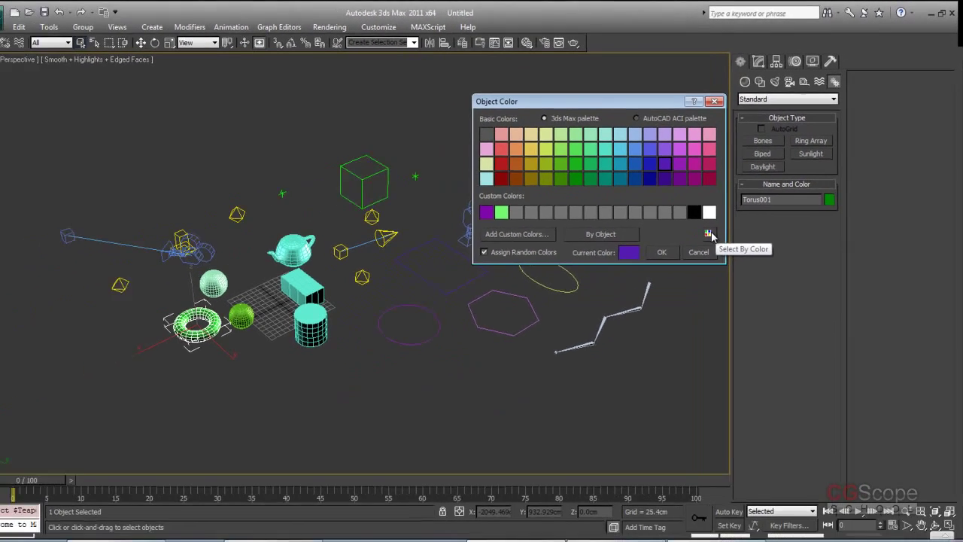
pyautogui.click(717, 230)
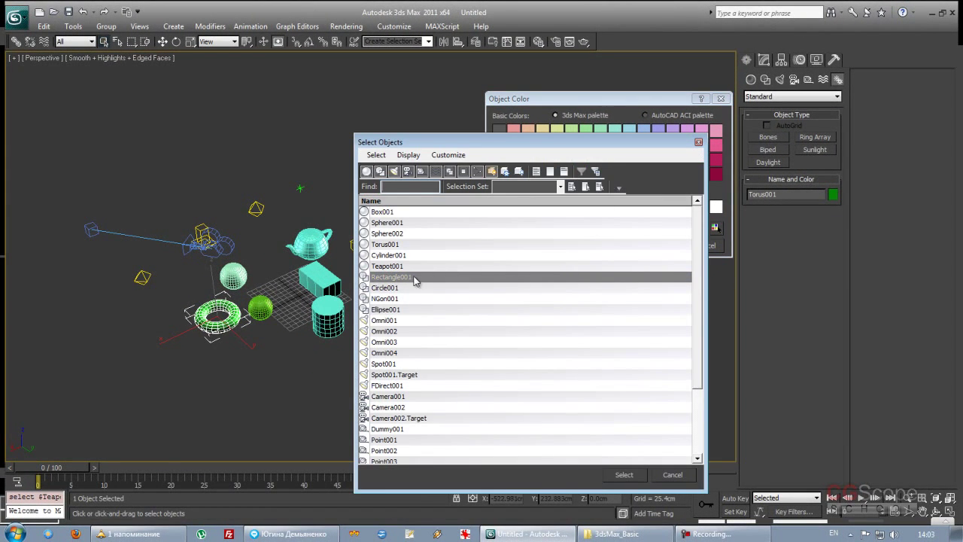
pyautogui.click(624, 474)
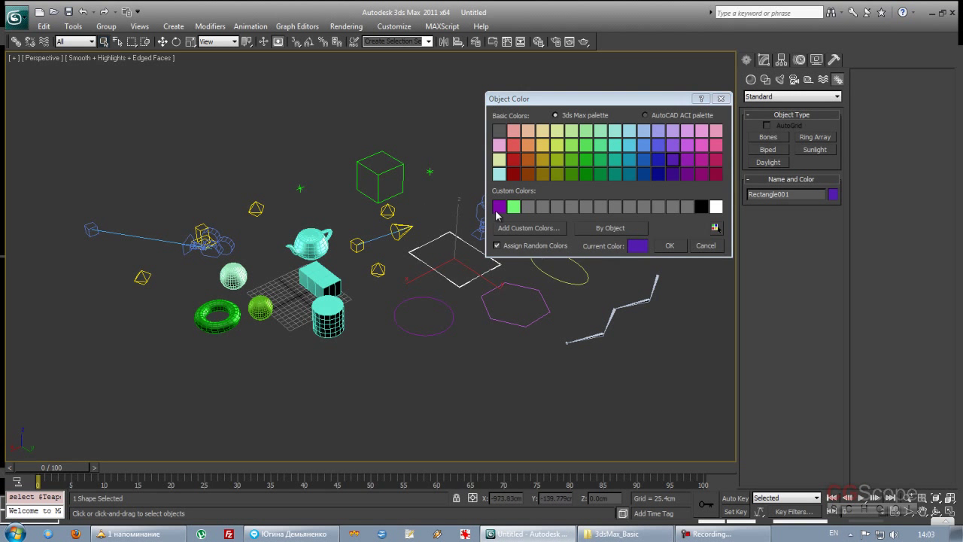
pyautogui.click(479, 378)
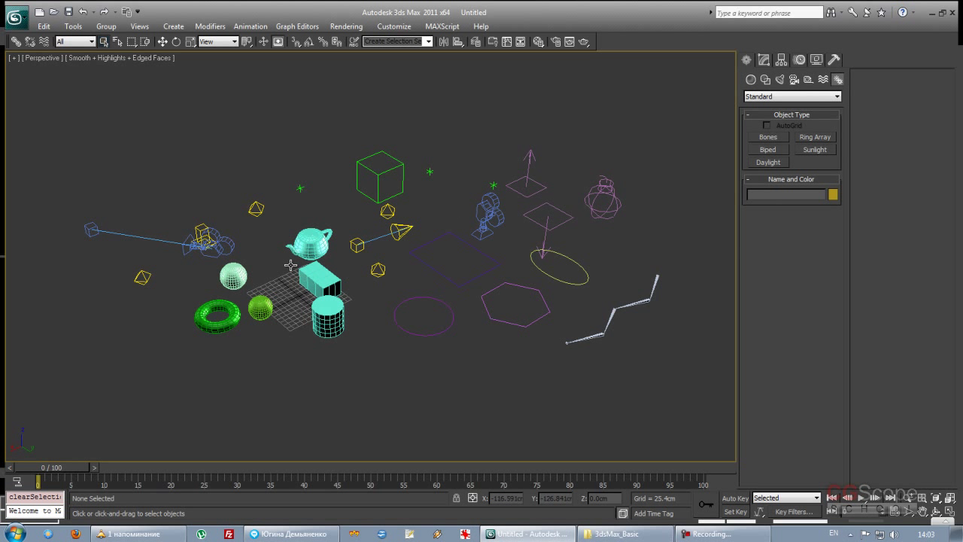
# Step: Select the six geometric objects, colour them lavender, then clear the selection
pyautogui.moveTo(182, 268); pyautogui.dragTo(349, 373)
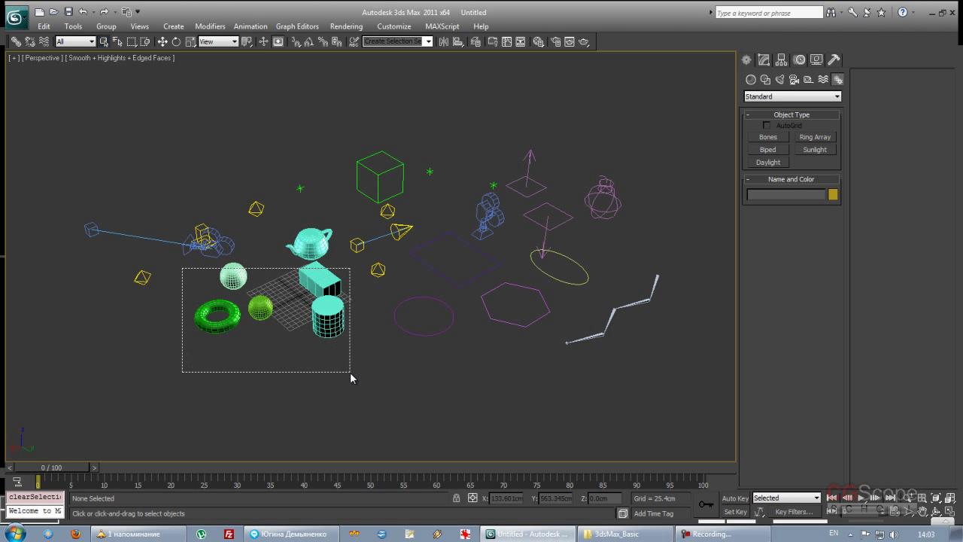
pyautogui.keyDown('ctrl'); pyautogui.moveTo(282, 223); pyautogui.dragTo(326, 346); pyautogui.keyUp('ctrl')
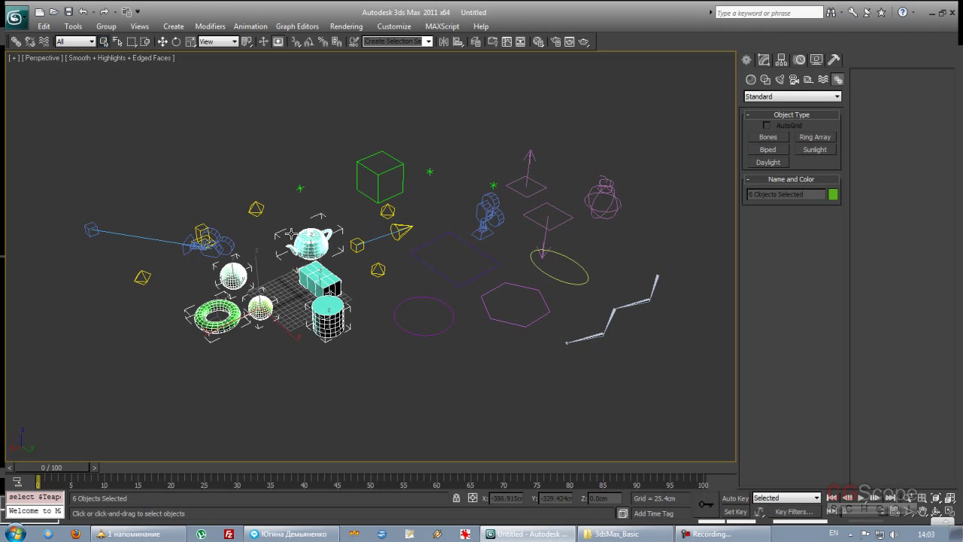
pyautogui.click(833, 195)
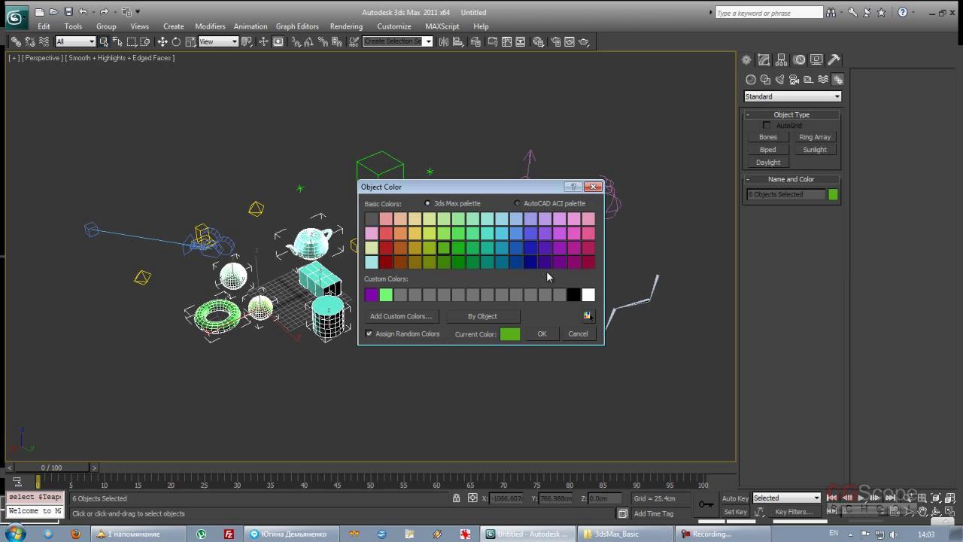
pyautogui.click(548, 220)
pyautogui.click(542, 334)
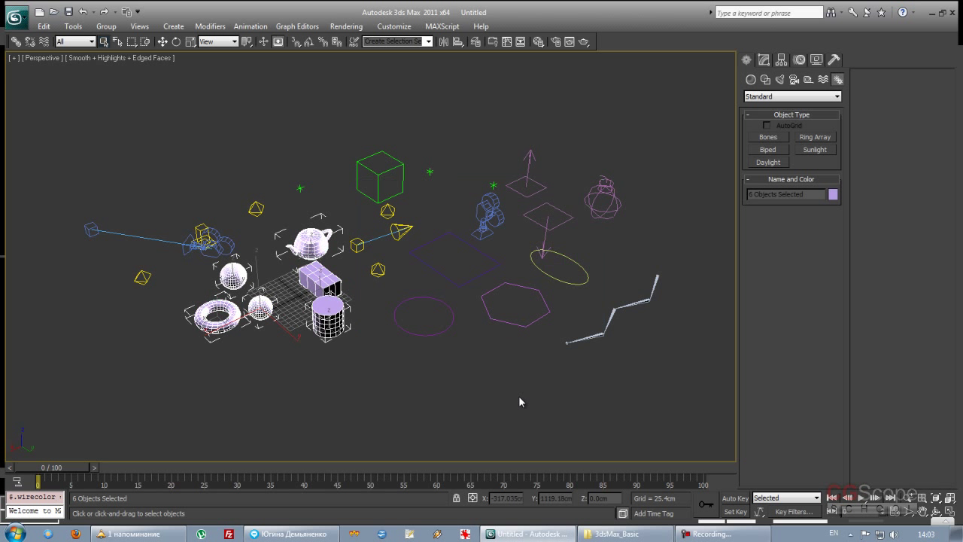
pyautogui.click(519, 395)
# Step: Reselect all six lavender objects via the teapot's Select By Color, then deselect them
pyautogui.click(316, 246)
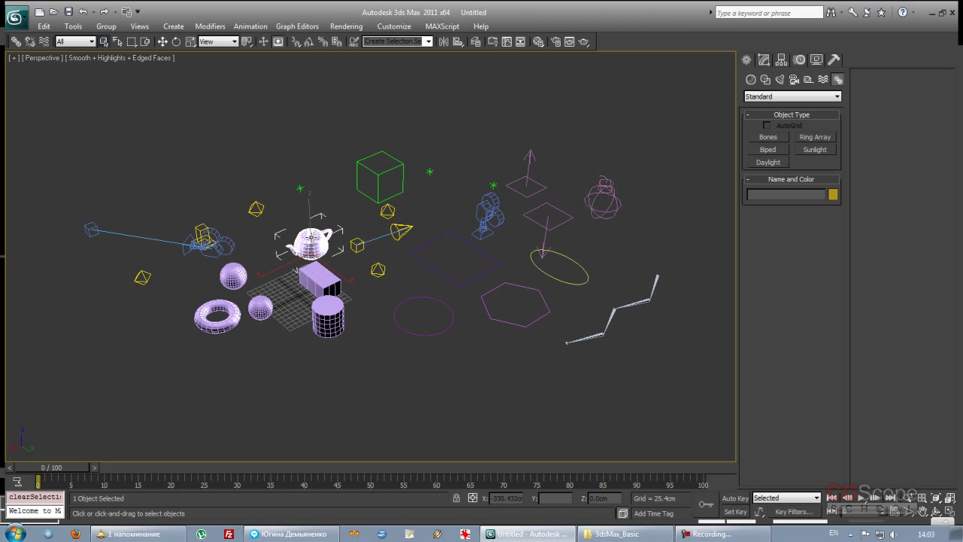
pyautogui.click(832, 194)
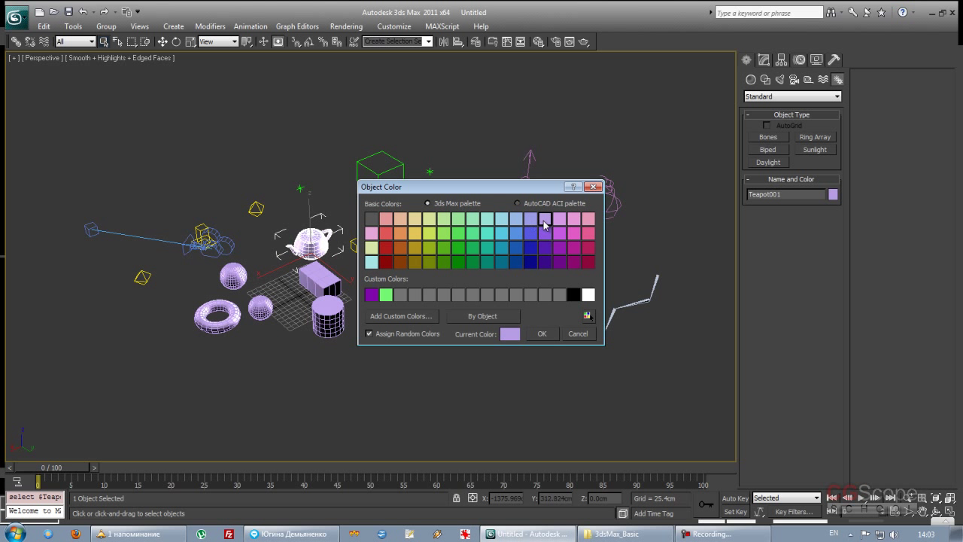
pyautogui.click(591, 317)
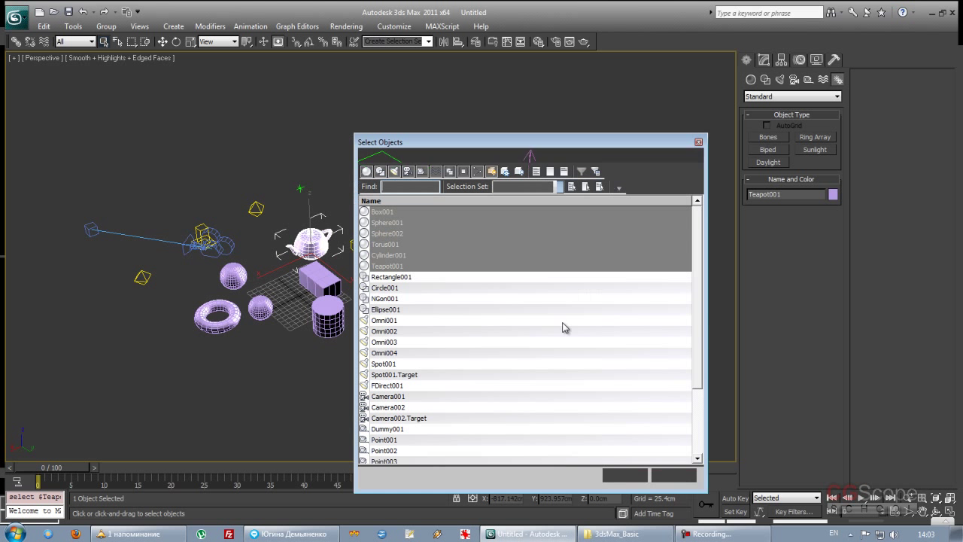
pyautogui.click(621, 474)
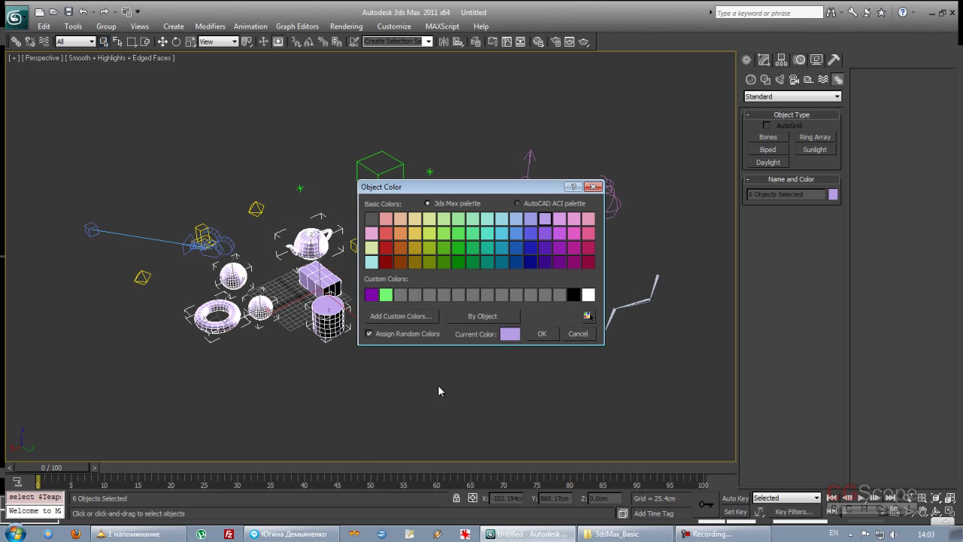
pyautogui.click(543, 334)
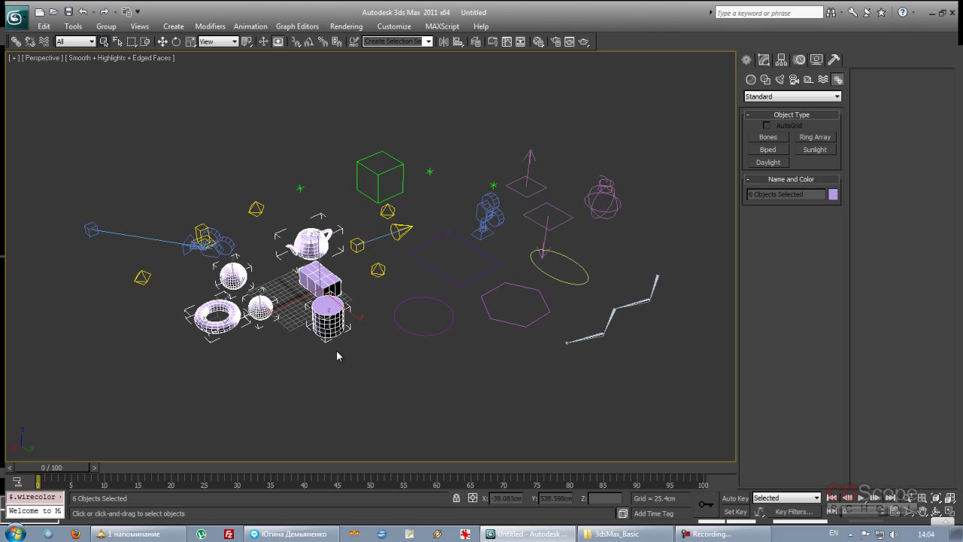
pyautogui.click(309, 360)
pyautogui.moveTo(309, 360)
pyautogui.keyDown('alt'); pyautogui.mouseDown(button='middle')
pyautogui.moveTo(314, 389)
pyautogui.moveTo(279, 366)
pyautogui.mouseUp(button='middle'); pyautogui.keyUp('alt')
pyautogui.scroll(4, 368, 286)
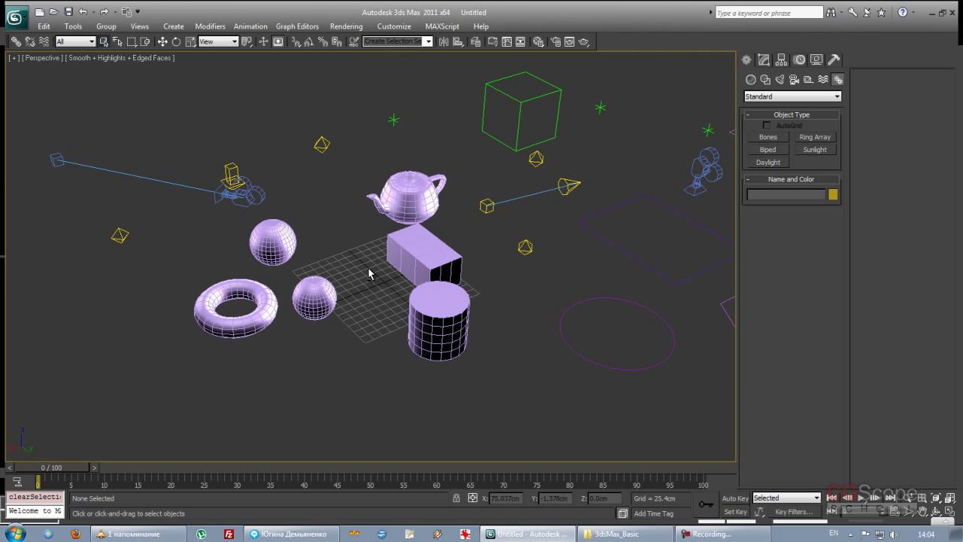
pyautogui.click(412, 201)
pyautogui.keyDown('ctrl'); pyautogui.click(412, 251); pyautogui.keyUp('ctrl')
pyautogui.keyDown('ctrl'); pyautogui.click(438, 320); pyautogui.keyUp('ctrl')
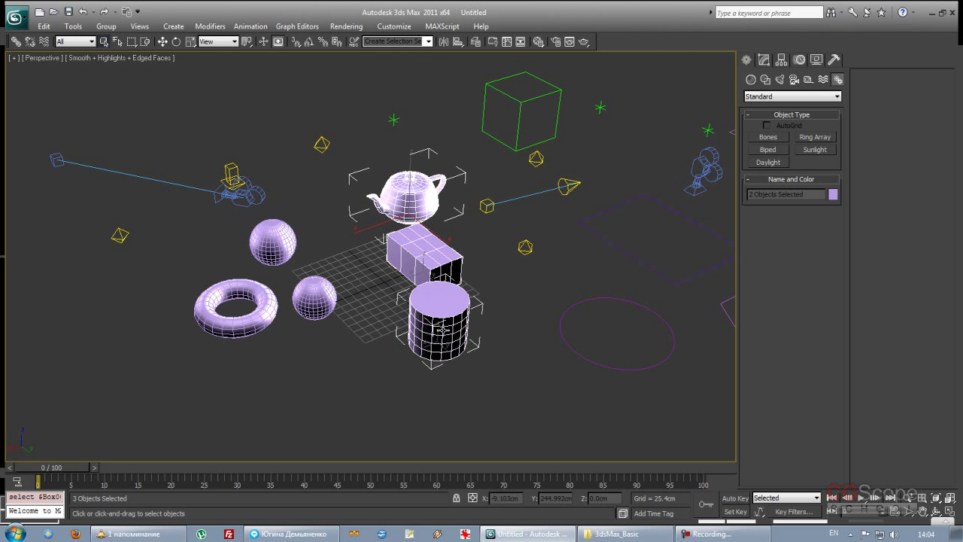
pyautogui.keyDown('ctrl'); pyautogui.click(276, 234); pyautogui.keyUp('ctrl')
pyautogui.keyDown('ctrl'); pyautogui.click(295, 299); pyautogui.keyUp('ctrl')
pyautogui.keyDown('ctrl'); pyautogui.click(278, 298); pyautogui.keyUp('ctrl')
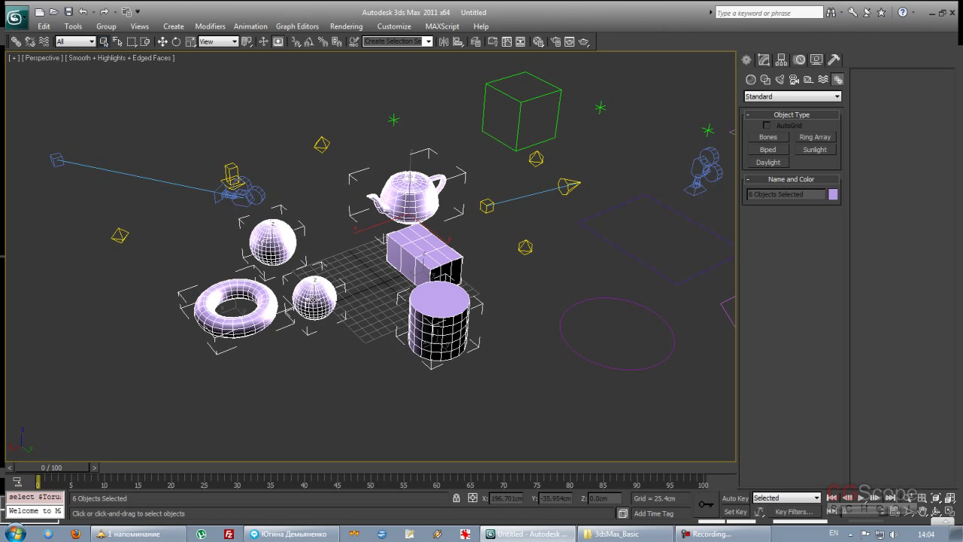
pyautogui.moveTo(539, 250); pyautogui.dragTo(407, 257, button='middle')
pyautogui.scroll(-3, 430, 263)
pyautogui.scroll(-2, 430, 262)
pyautogui.scroll(-2, 421, 274)
pyautogui.scroll(-1, 436, 316)
pyautogui.click(438, 327)
pyautogui.scroll(2, 433, 322)
pyautogui.scroll(2, 426, 317)
pyautogui.moveTo(426, 317)
pyautogui.keyDown('alt'); pyautogui.mouseDown(button='middle')
pyautogui.moveTo(465, 301)
pyautogui.moveTo(459, 308)
pyautogui.mouseUp(button='middle'); pyautogui.keyUp('alt')
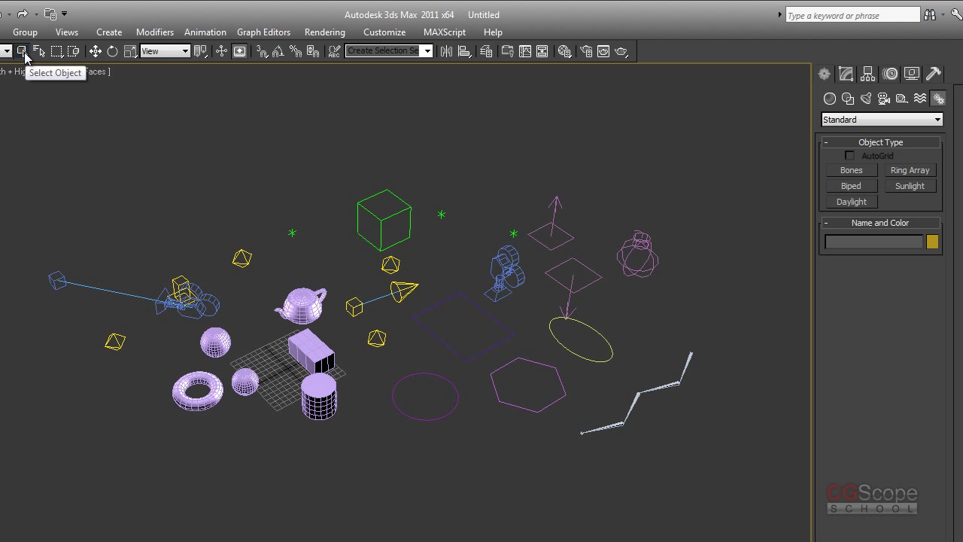
pyautogui.moveTo(58, 60); pyautogui.dragTo(49, 155)
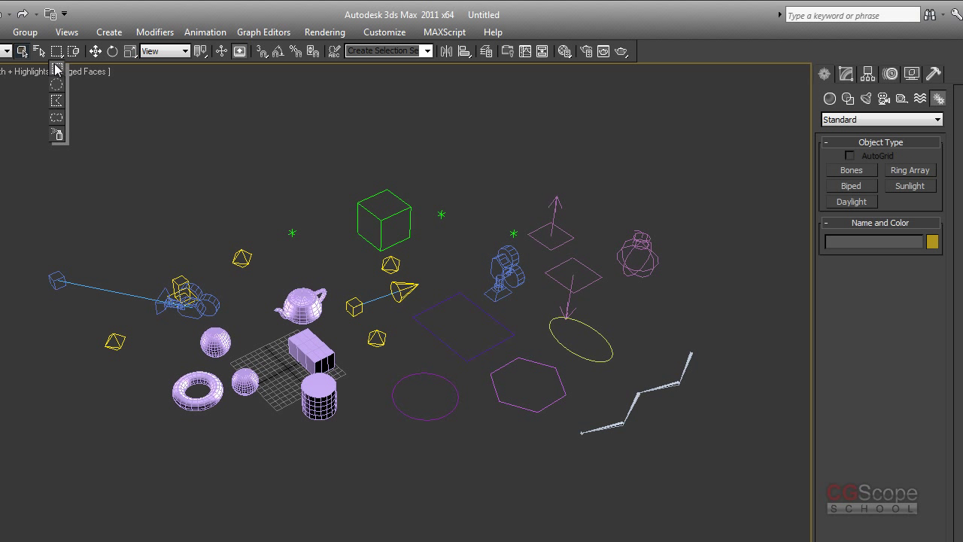
pyautogui.moveTo(49, 155); pyautogui.dragTo(108, 113)
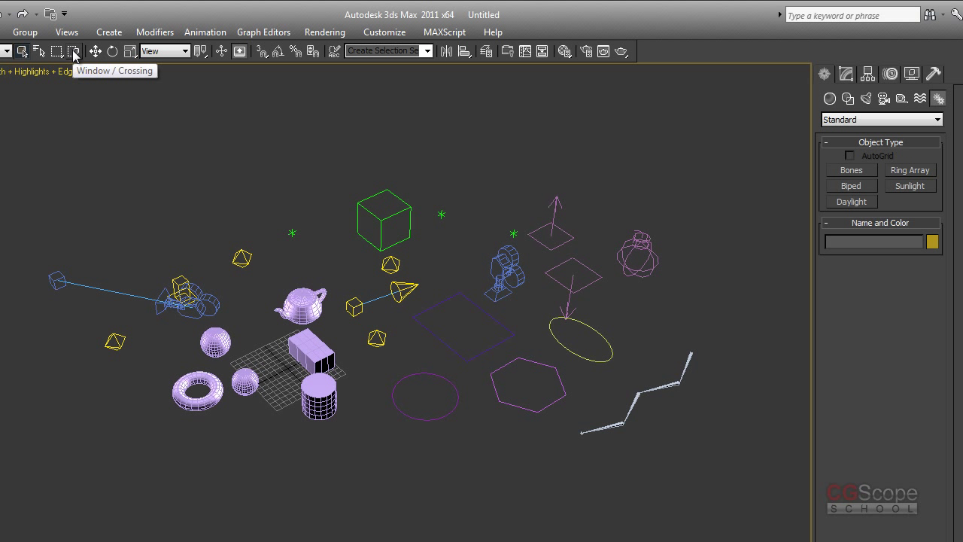
pyautogui.click(74, 55)
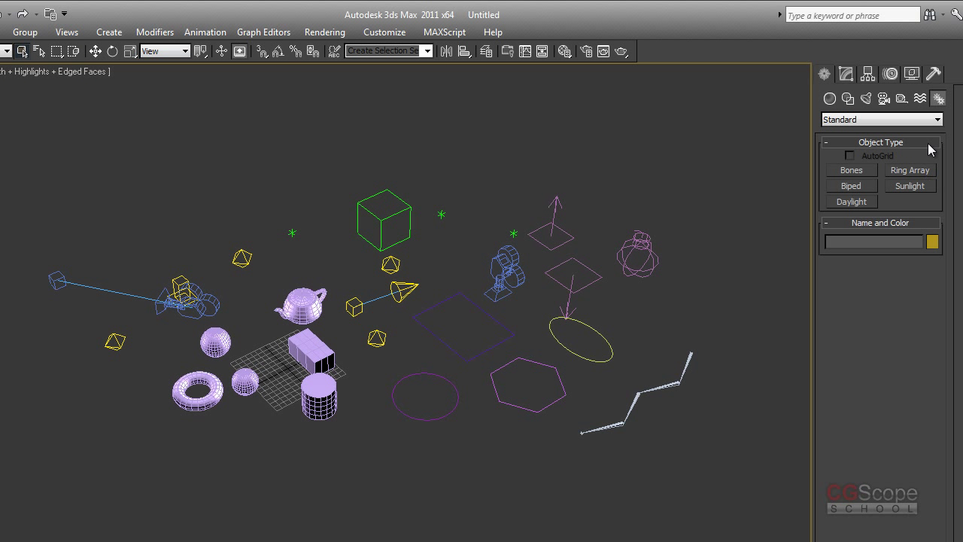
pyautogui.keyDown('alt'); pyautogui.moveTo(451, 379); pyautogui.dragTo(458, 362, button='middle'); pyautogui.keyUp('alt')
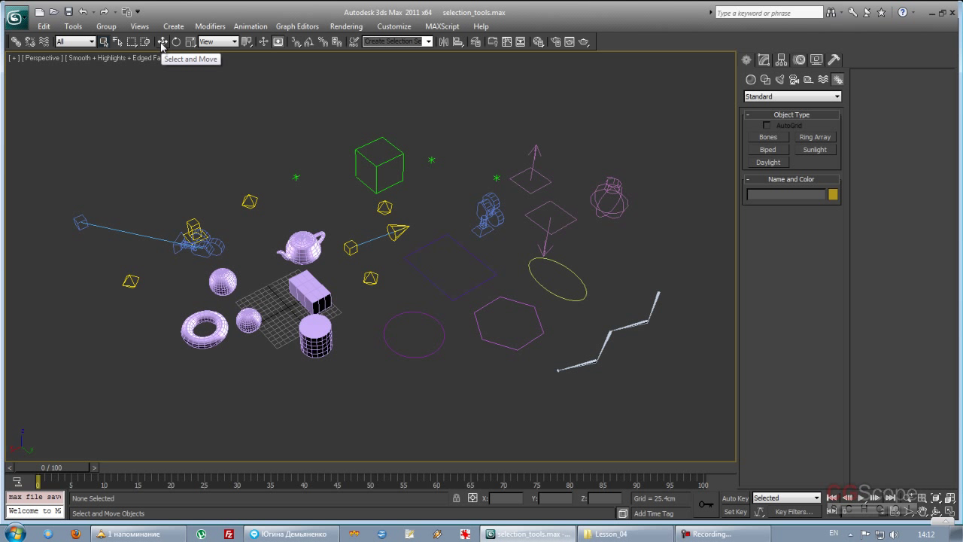
pyautogui.click(162, 42)
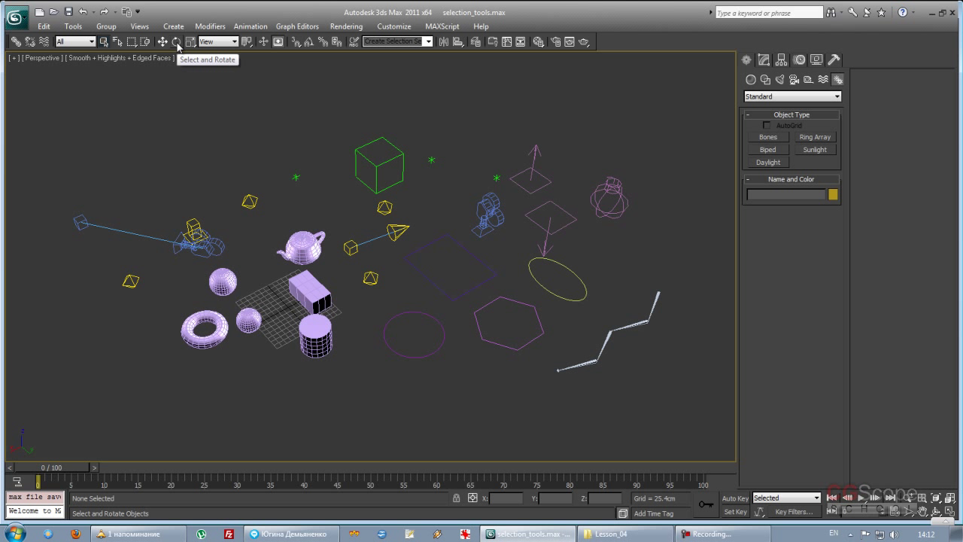
pyautogui.click(180, 43)
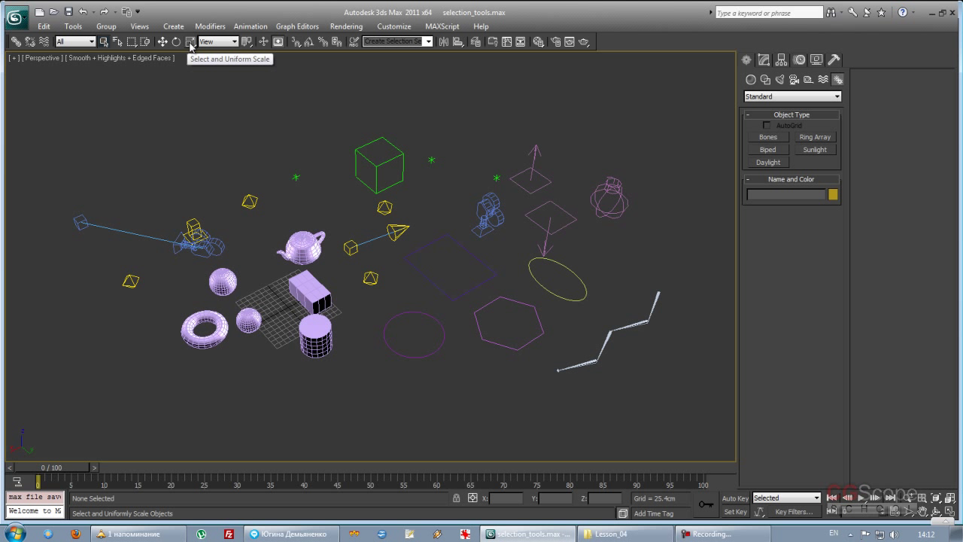
pyautogui.click(191, 43)
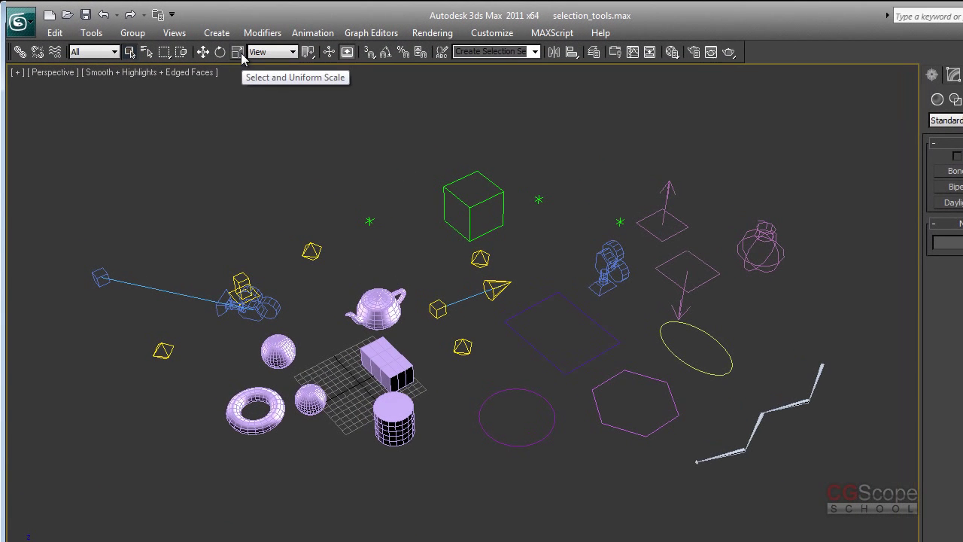
pyautogui.moveTo(242, 58); pyautogui.dragTo(242, 84)
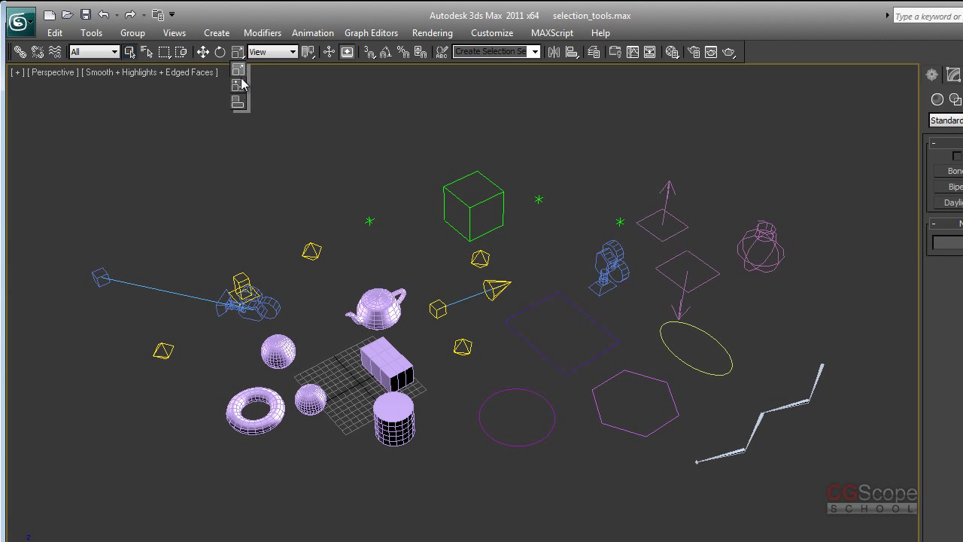
pyautogui.moveTo(242, 84); pyautogui.dragTo(275, 21)
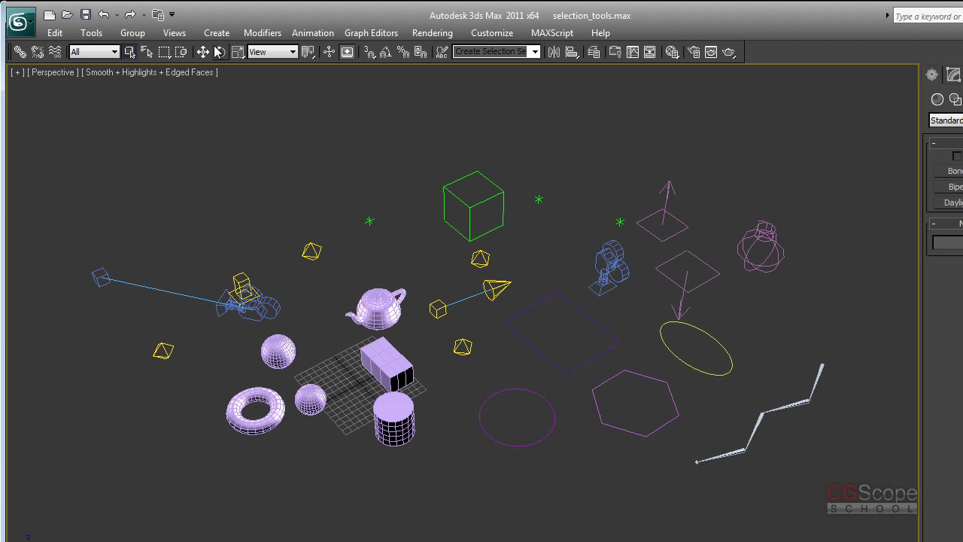
pyautogui.click(130, 53)
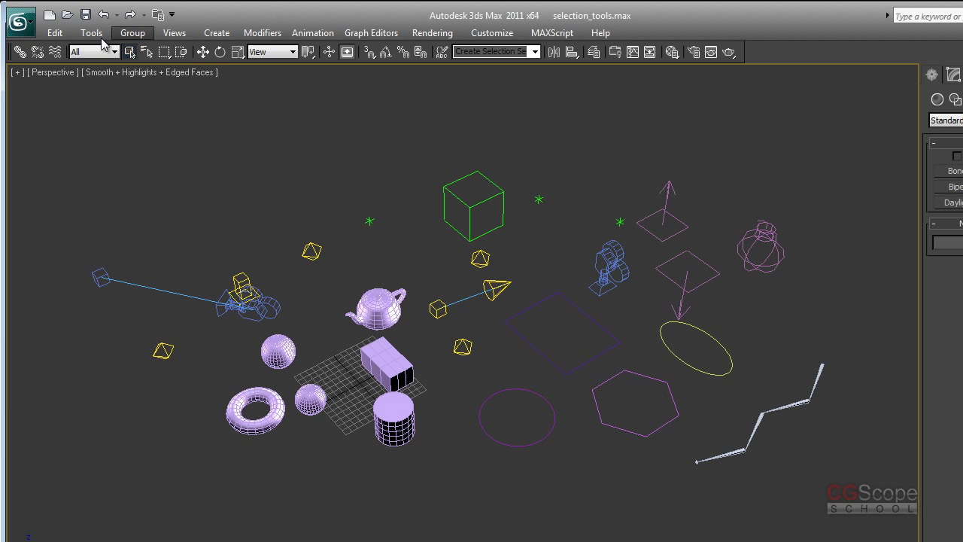
# Step: Reset 3ds Max from the Application menu, confirming Yes to get an empty scene
pyautogui.click(21, 22)
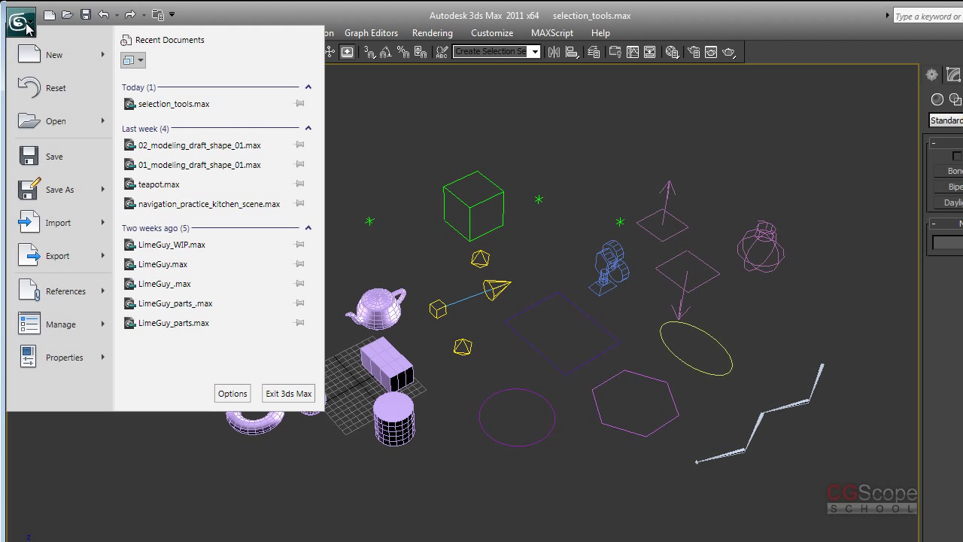
pyautogui.click(66, 88)
pyautogui.moveTo(567, 284); pyautogui.dragTo(526, 288)
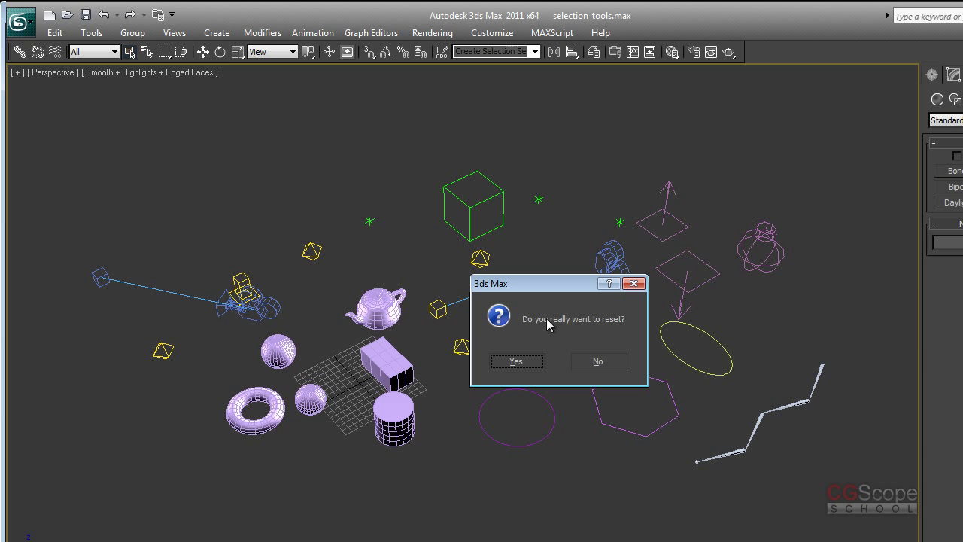
pyautogui.moveTo(570, 290)
pyautogui.mouseDown()
pyautogui.moveTo(541, 287)
pyautogui.moveTo(552, 297)
pyautogui.mouseUp()
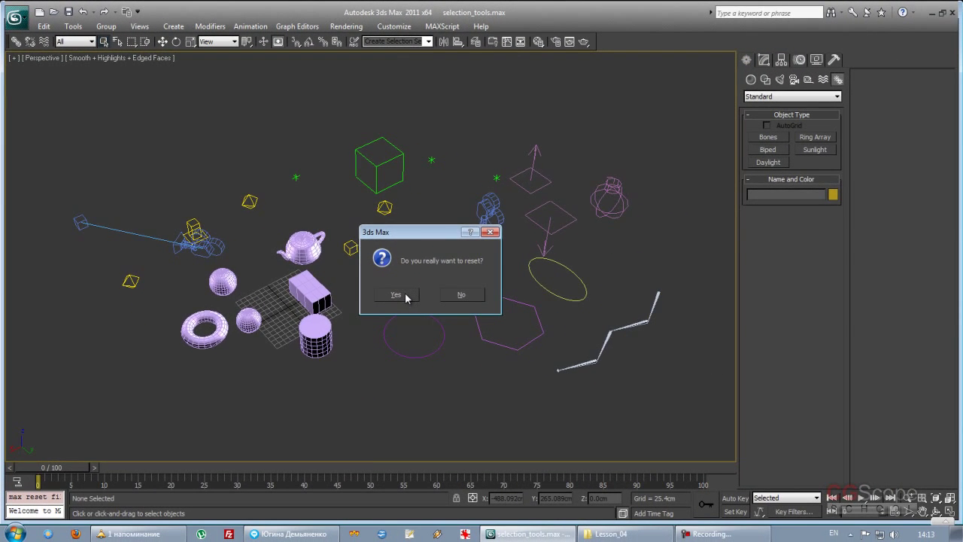
pyautogui.click(398, 295)
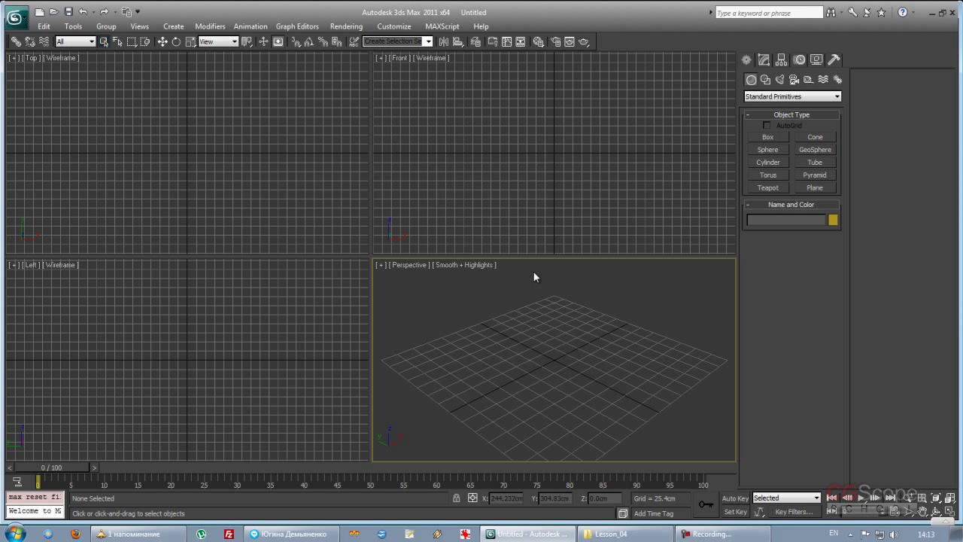
# Step: Create a teapot at the centre of the grid
pyautogui.click(768, 187)
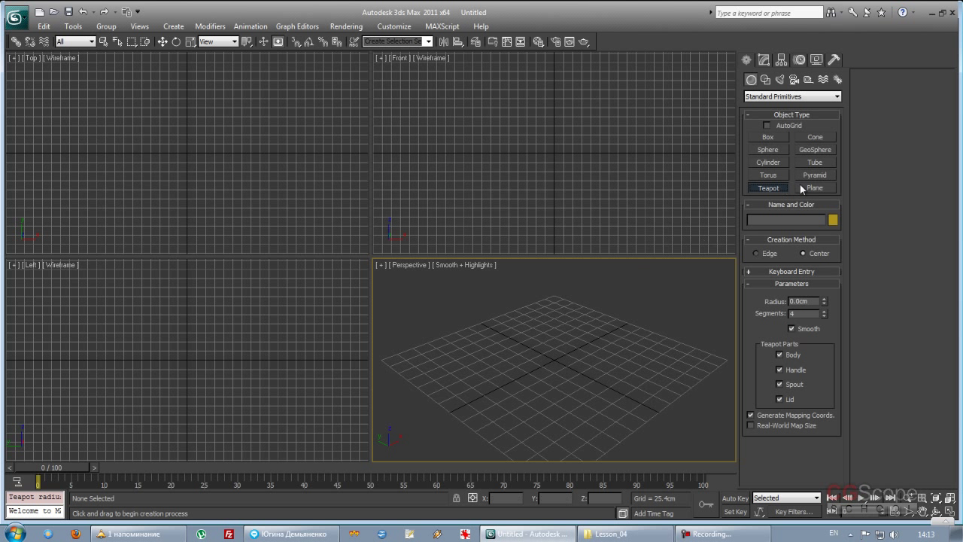
pyautogui.moveTo(556, 362)
pyautogui.mouseDown()
pyautogui.moveTo(568, 388)
pyautogui.moveTo(555, 378)
pyautogui.mouseUp()
pyautogui.scroll(-3, 576, 368)
pyautogui.keyDown('alt'); pyautogui.moveTo(585, 375); pyautogui.dragTo(600, 388, button='middle'); pyautogui.keyUp('alt')
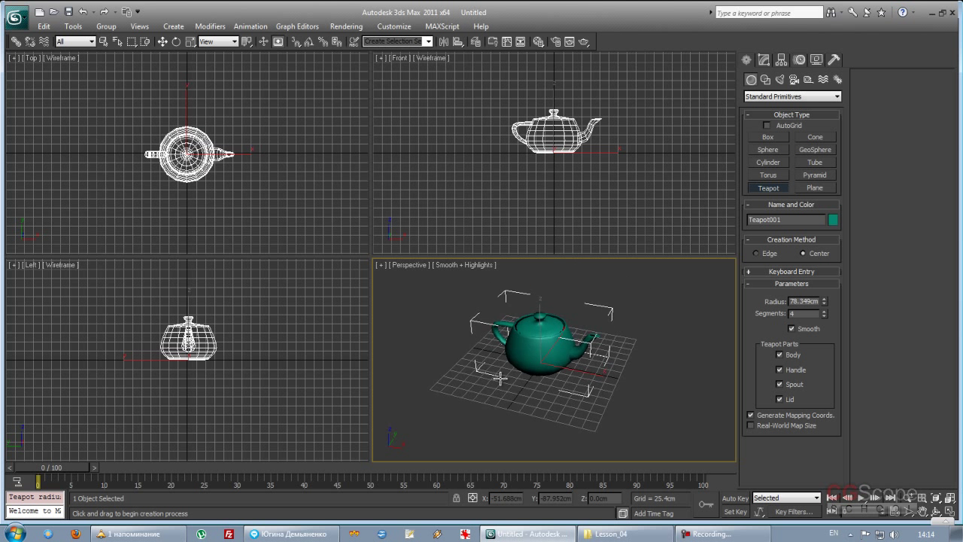
pyautogui.rightClick(599, 388)
# Step: Maximize the Perspective view with Alt+W and orbit around the teapot from several angles
pyautogui.keyDown('alt'); pyautogui.moveTo(656, 348); pyautogui.dragTo(626, 353, button='middle'); pyautogui.keyUp('alt')
pyautogui.hotkey('alt', 'w')
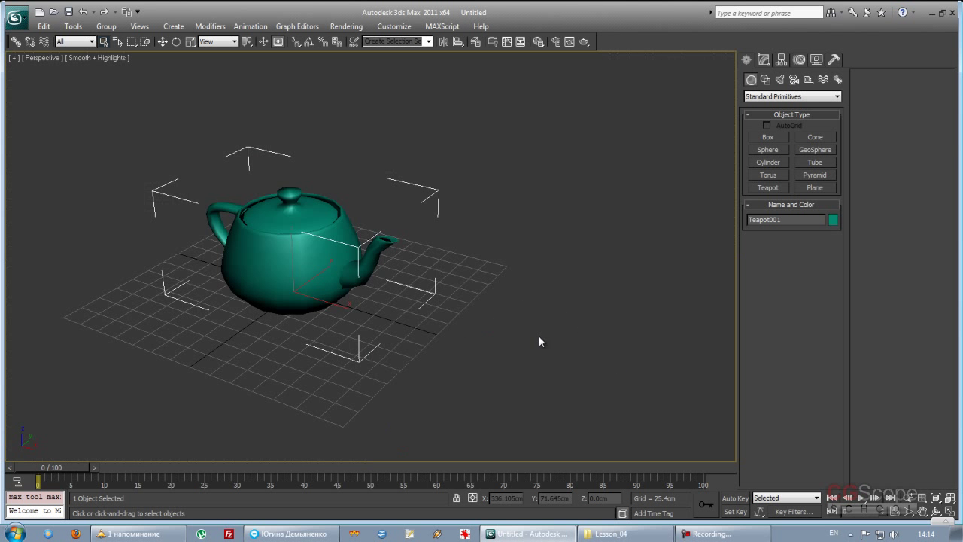
pyautogui.moveTo(509, 334)
pyautogui.keyDown('alt'); pyautogui.mouseDown(button='middle')
pyautogui.moveTo(494, 323)
pyautogui.moveTo(526, 324)
pyautogui.moveTo(522, 310)
pyautogui.moveTo(387, 194)
pyautogui.mouseUp(button='middle'); pyautogui.keyUp('alt')
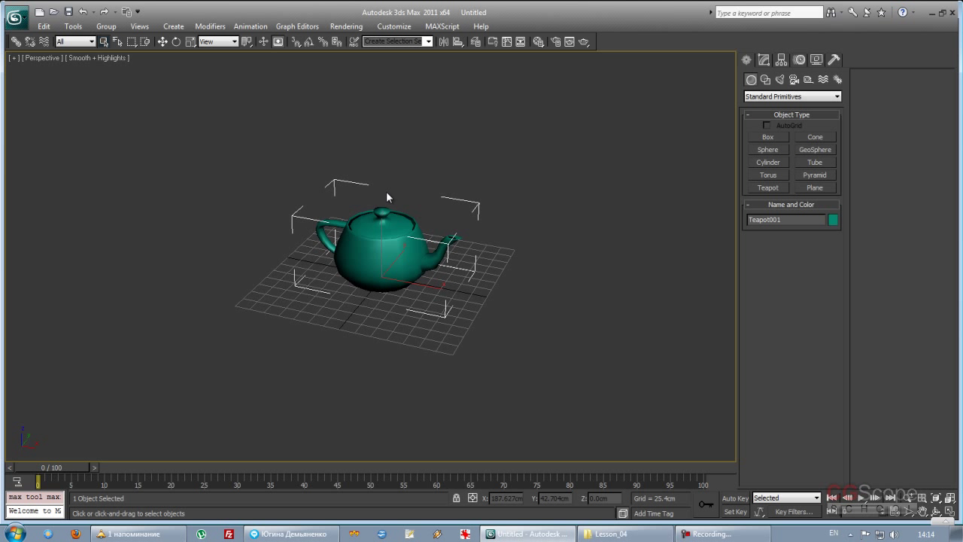
pyautogui.click(163, 43)
pyautogui.moveTo(570, 260)
pyautogui.keyDown('alt'); pyautogui.mouseDown(button='middle')
pyautogui.moveTo(436, 254)
pyautogui.moveTo(458, 256)
pyautogui.moveTo(451, 264)
pyautogui.mouseUp(button='middle'); pyautogui.keyUp('alt')
pyautogui.scroll(1, 458, 256)
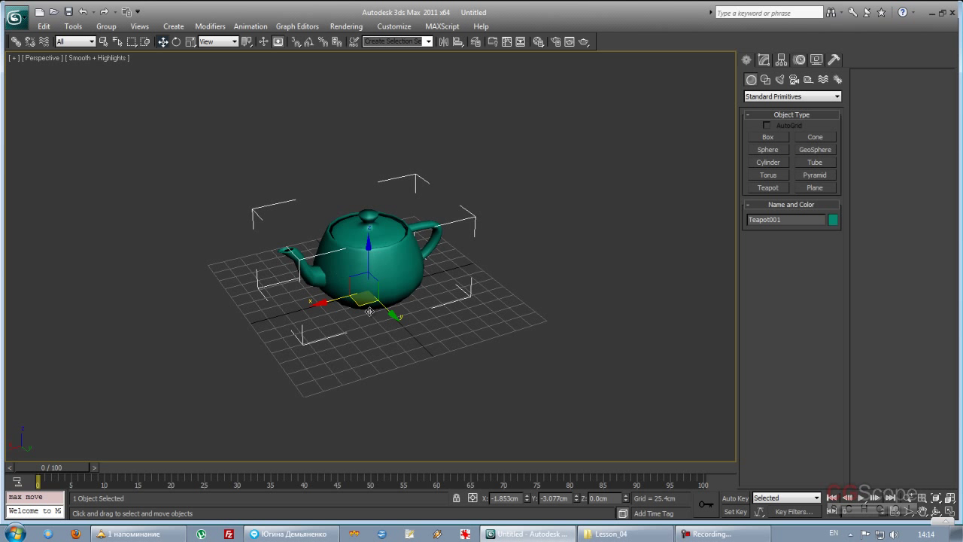
pyautogui.keyDown('alt'); pyautogui.moveTo(479, 311); pyautogui.dragTo(517, 300, button='middle'); pyautogui.keyUp('alt')
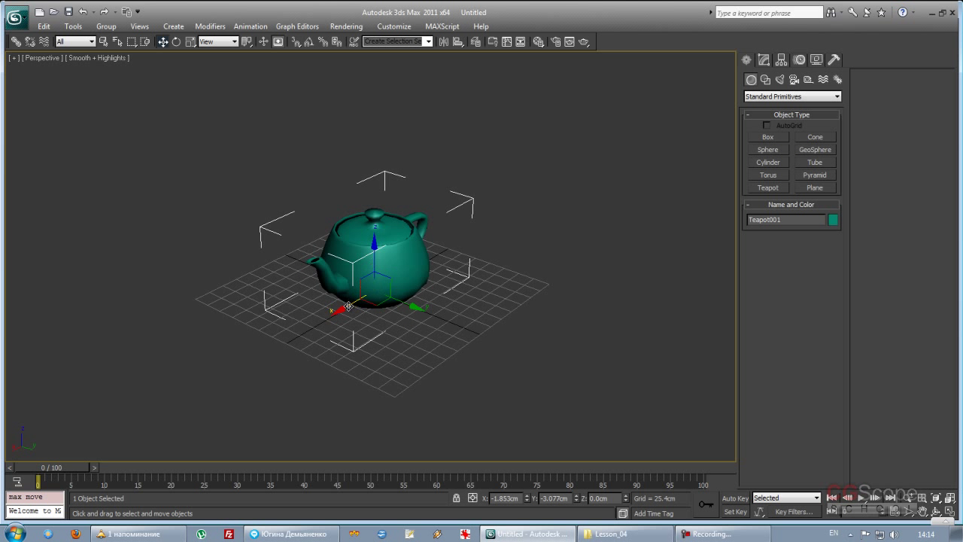
pyautogui.moveTo(339, 300)
pyautogui.keyDown('alt'); pyautogui.mouseDown(button='middle')
pyautogui.moveTo(489, 354)
pyautogui.moveTo(352, 282)
pyautogui.mouseUp(button='middle'); pyautogui.keyUp('alt')
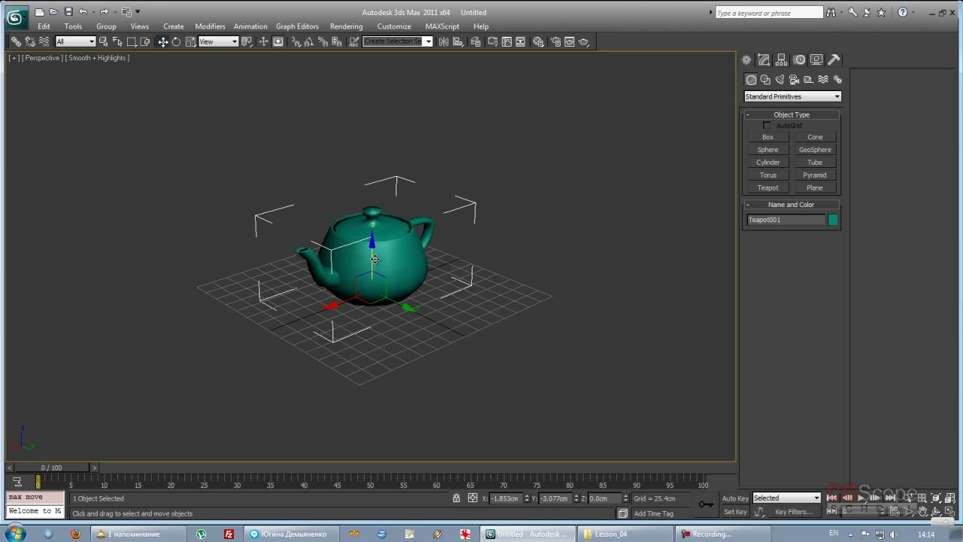
pyautogui.moveTo(456, 294)
pyautogui.keyDown('alt'); pyautogui.mouseDown(button='middle')
pyautogui.moveTo(478, 285)
pyautogui.moveTo(408, 283)
pyautogui.mouseUp(button='middle'); pyautogui.keyUp('alt')
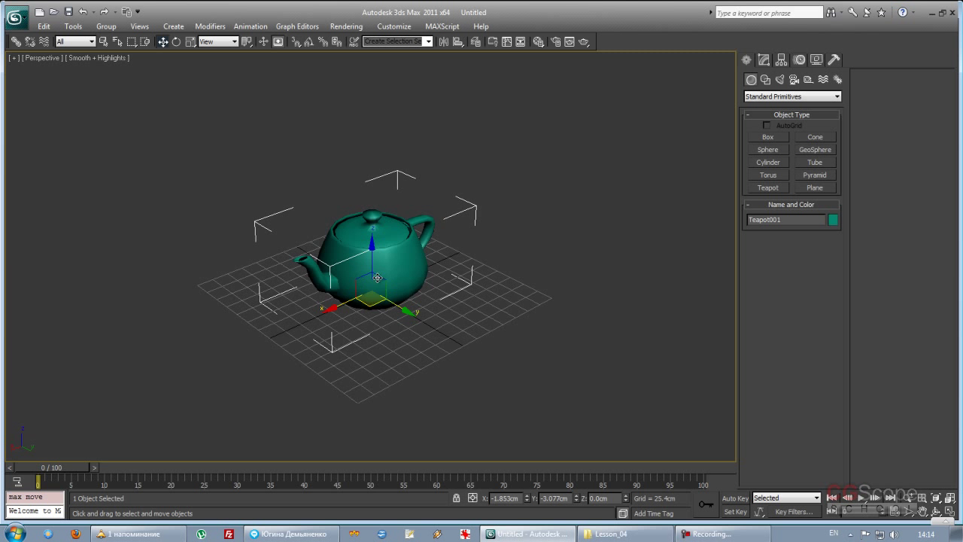
# Step: Orbit and zoom around the teapot from several sides, then reselect it
pyautogui.moveTo(465, 300)
pyautogui.keyDown('alt'); pyautogui.mouseDown(button='middle')
pyautogui.moveTo(501, 285)
pyautogui.moveTo(491, 287)
pyautogui.mouseUp(button='middle'); pyautogui.keyUp('alt')
pyautogui.scroll(2, 485, 286)
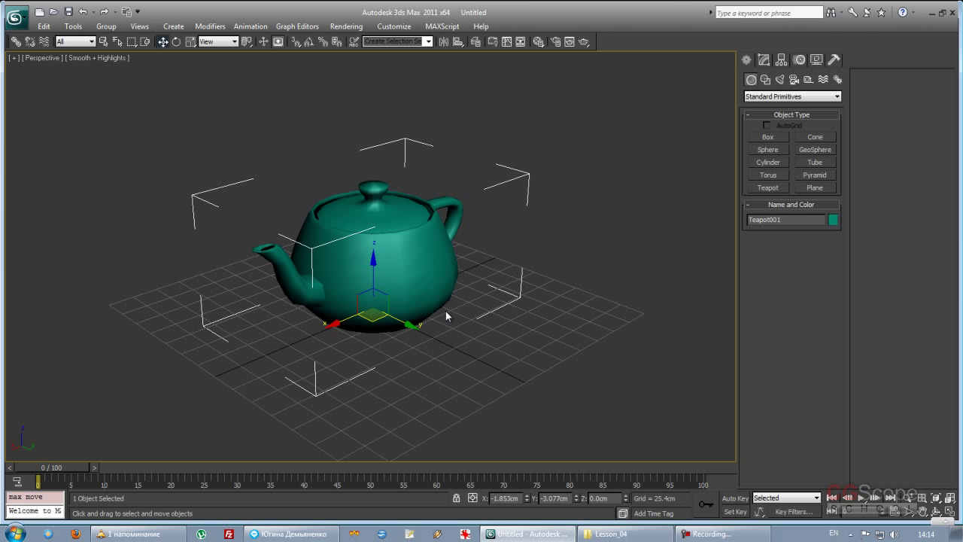
pyautogui.moveTo(482, 342)
pyautogui.keyDown('alt'); pyautogui.mouseDown(button='middle')
pyautogui.moveTo(506, 334)
pyautogui.moveTo(493, 328)
pyautogui.mouseUp(button='middle'); pyautogui.keyUp('alt')
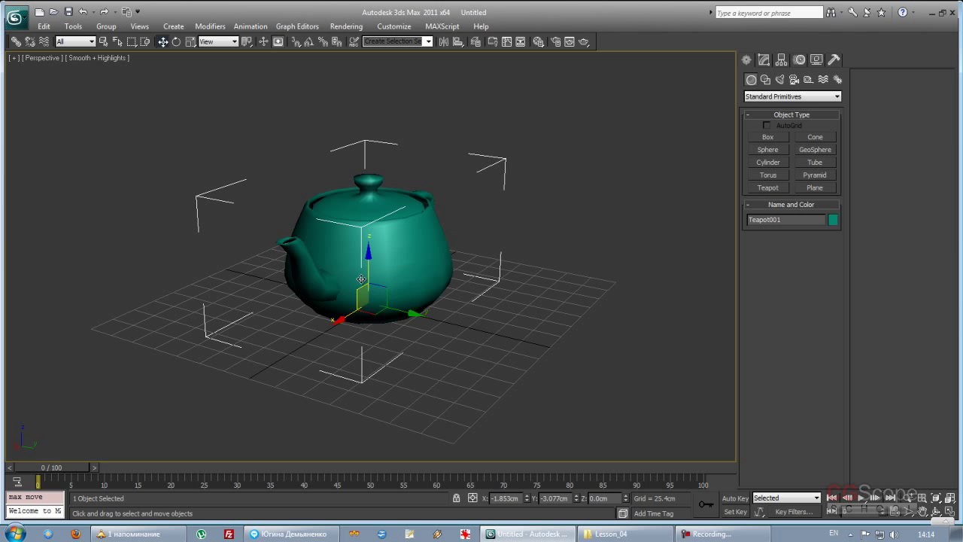
pyautogui.keyDown('alt'); pyautogui.moveTo(383, 301); pyautogui.dragTo(376, 265, button='middle'); pyautogui.keyUp('alt')
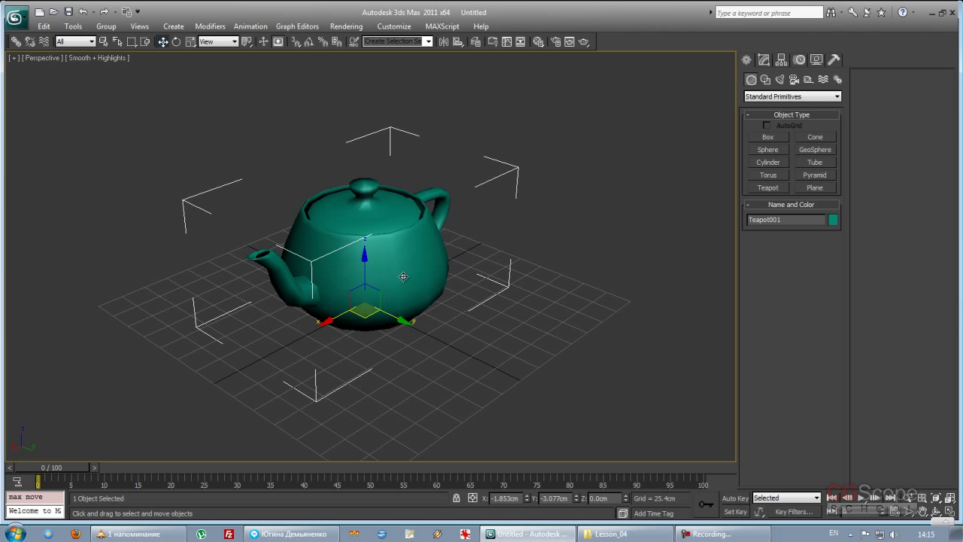
pyautogui.keyDown('alt'); pyautogui.moveTo(486, 320); pyautogui.dragTo(481, 313, button='middle'); pyautogui.keyUp('alt')
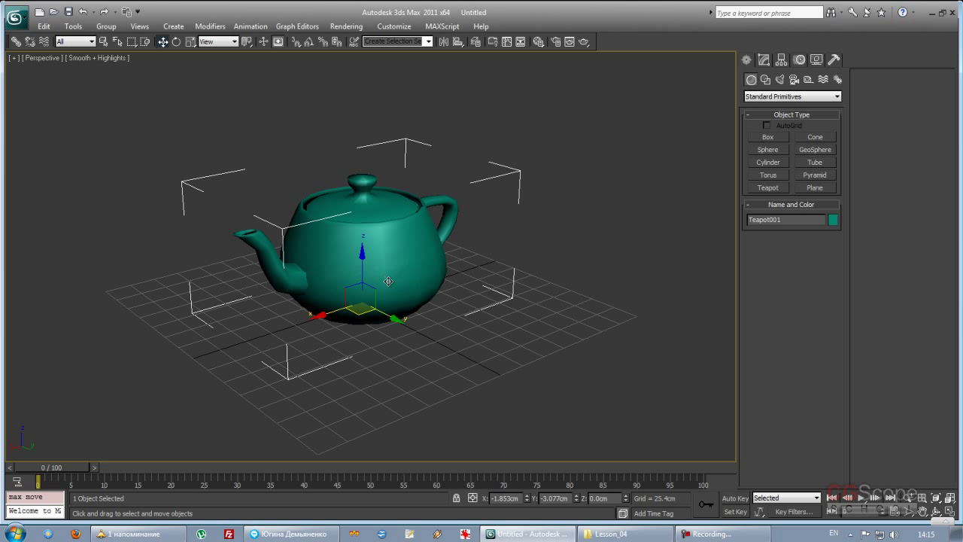
pyautogui.keyDown('alt'); pyautogui.moveTo(435, 371); pyautogui.dragTo(497, 376, button='middle'); pyautogui.keyUp('alt')
pyautogui.click(516, 379)
pyautogui.hotkey('ctrl', 'z')
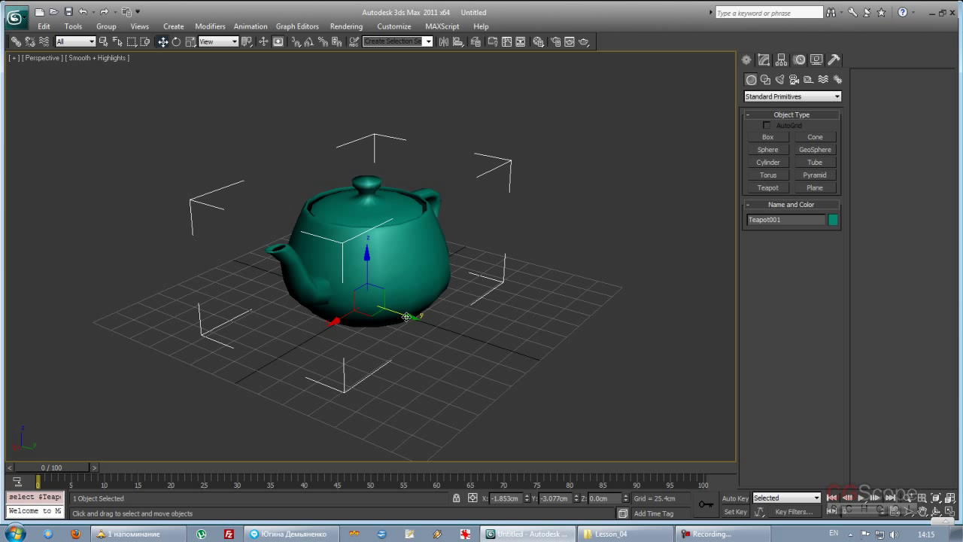
pyautogui.click(470, 229)
pyautogui.click(356, 298)
pyautogui.moveTo(418, 372)
pyautogui.keyDown('alt'); pyautogui.mouseDown(button='middle')
pyautogui.moveTo(398, 373)
pyautogui.moveTo(386, 360)
pyautogui.moveTo(354, 383)
pyautogui.moveTo(359, 329)
pyautogui.mouseUp(button='middle'); pyautogui.keyUp('alt')
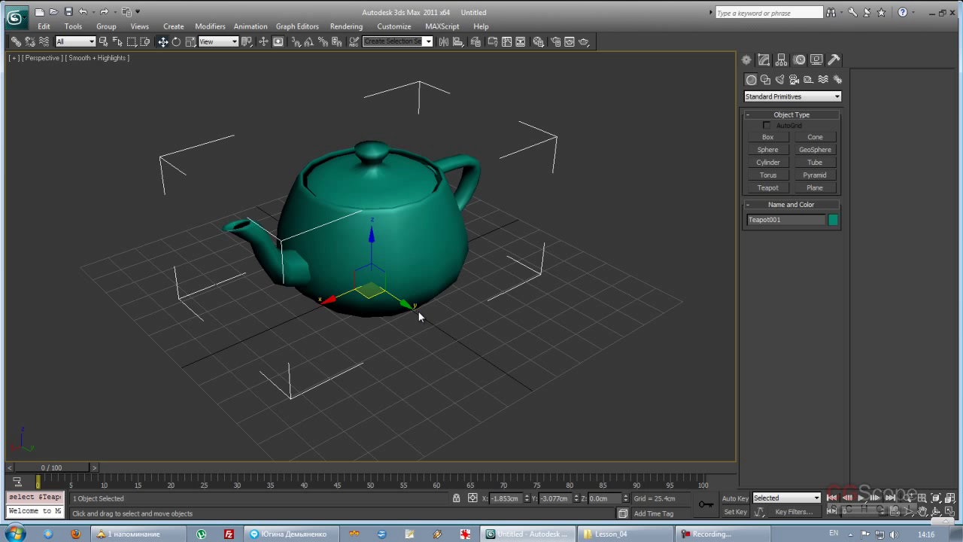
# Step: With Select and Move, drag the teapot along X to X 39.213 cm
pyautogui.click(163, 43)
pyautogui.scroll(-2, 343, 304)
pyautogui.scroll(-3, 417, 328)
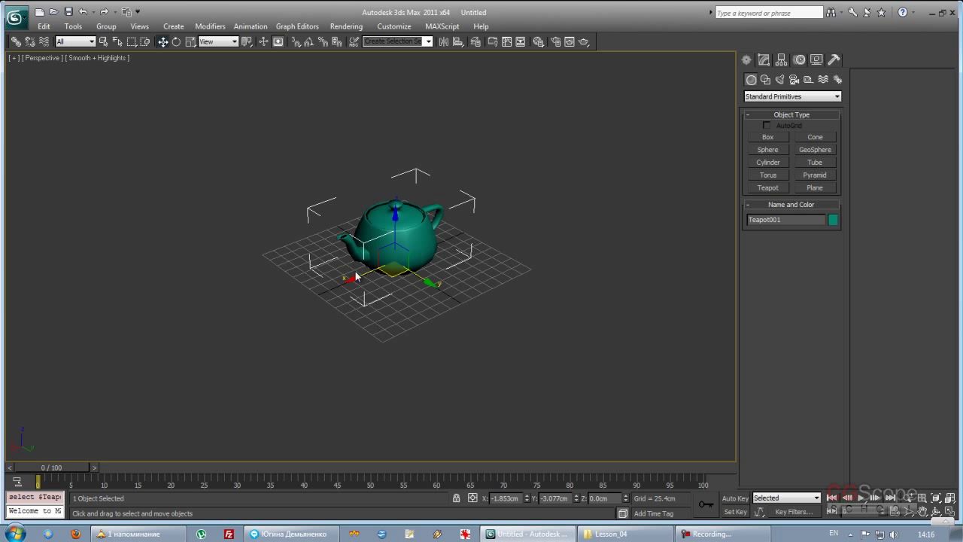
pyautogui.moveTo(362, 274)
pyautogui.mouseDown()
pyautogui.moveTo(256, 332)
pyautogui.moveTo(311, 310)
pyautogui.moveTo(335, 263)
pyautogui.moveTo(419, 397)
pyautogui.moveTo(361, 298)
pyautogui.mouseUp()
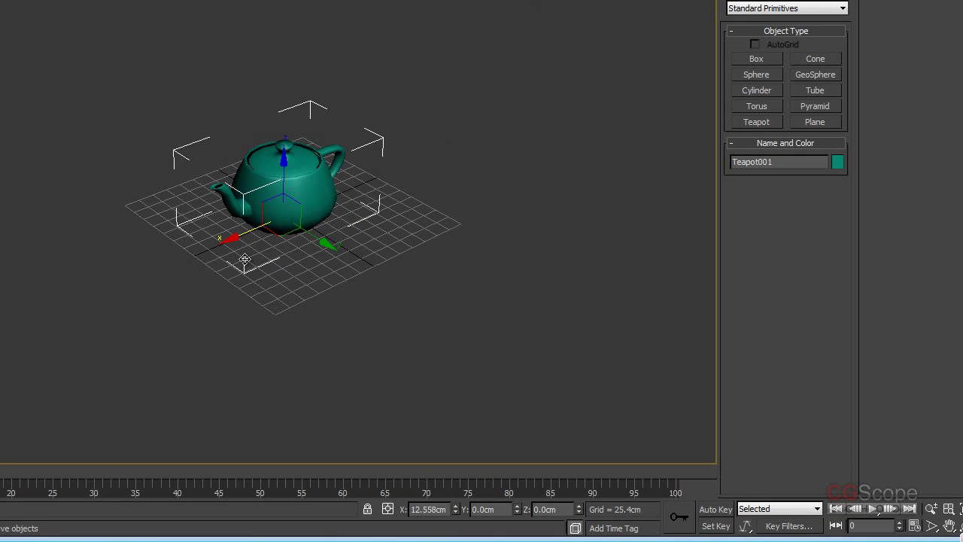
# Step: Slide the teapot across the grid along X and Y, then raise it along Z
pyautogui.moveTo(245, 259); pyautogui.dragTo(253, 282)
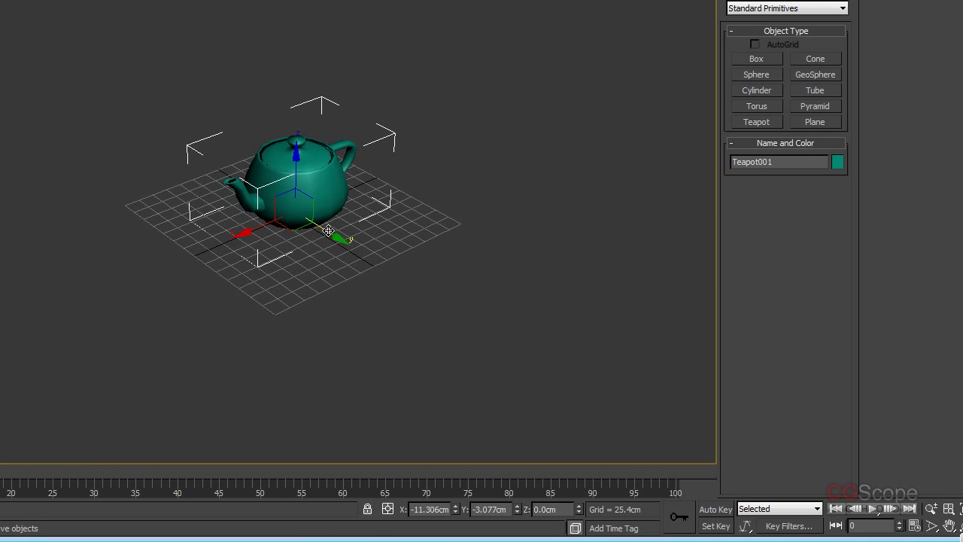
pyautogui.moveTo(330, 233)
pyautogui.mouseDown()
pyautogui.moveTo(431, 322)
pyautogui.moveTo(260, 219)
pyautogui.moveTo(427, 322)
pyautogui.moveTo(286, 231)
pyautogui.moveTo(376, 286)
pyautogui.moveTo(357, 293)
pyautogui.moveTo(324, 273)
pyautogui.moveTo(337, 273)
pyautogui.mouseUp()
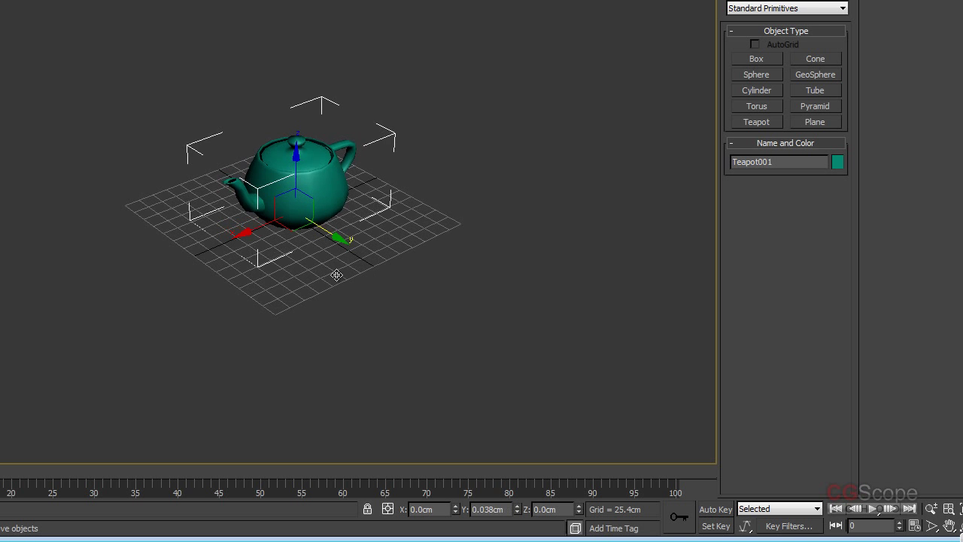
pyautogui.moveTo(294, 170)
pyautogui.mouseDown()
pyautogui.moveTo(294, 97)
pyautogui.moveTo(172, 161)
pyautogui.moveTo(555, 211)
pyautogui.moveTo(538, 86)
pyautogui.moveTo(572, 226)
pyautogui.moveTo(594, 172)
pyautogui.moveTo(421, 112)
pyautogui.moveTo(256, 207)
pyautogui.moveTo(553, 142)
pyautogui.moveTo(393, 197)
pyautogui.moveTo(495, 215)
pyautogui.mouseUp()
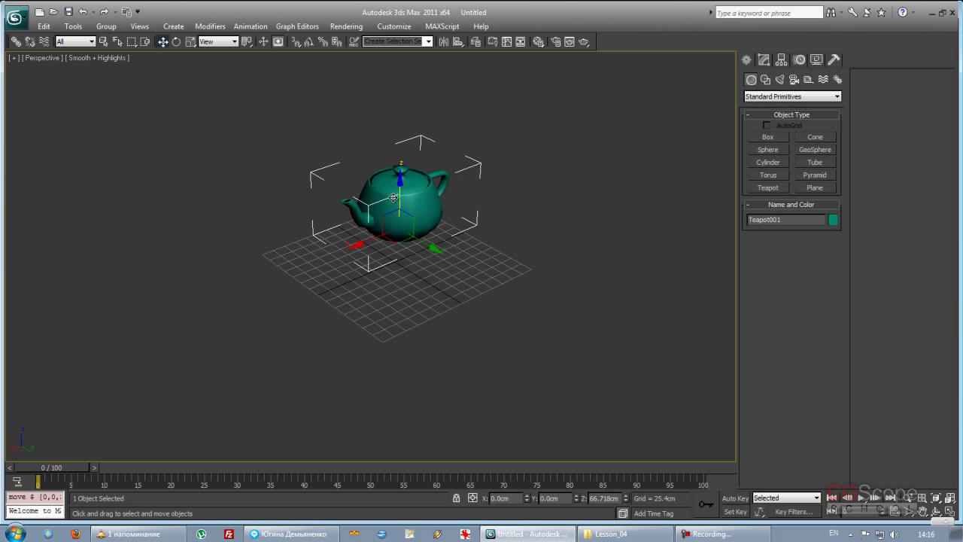
# Step: Undo the raise, lift the teapot high again, and undo with Ctrl+Z
pyautogui.hotkey('ctrl', 'z')
pyautogui.hotkey('shift', 'z')
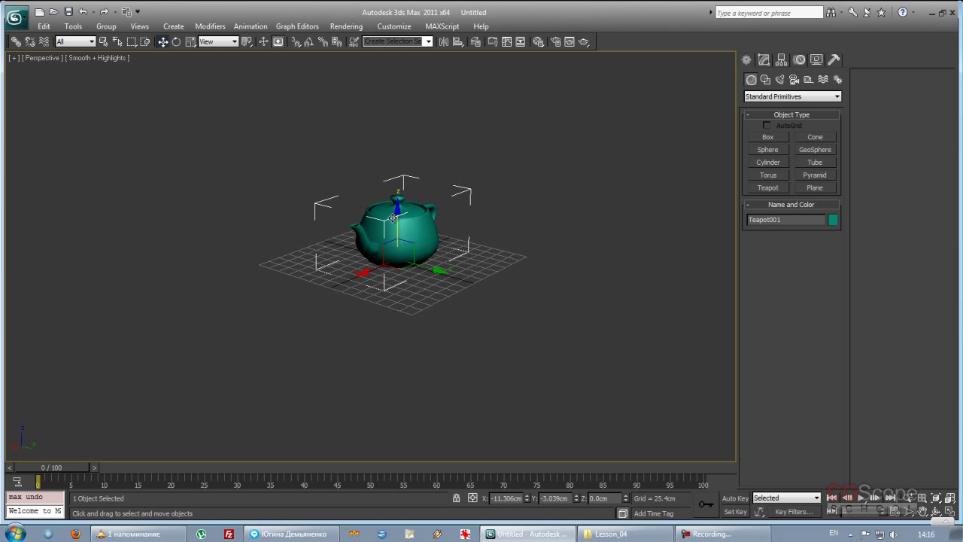
pyautogui.moveTo(393, 217); pyautogui.dragTo(461, 267)
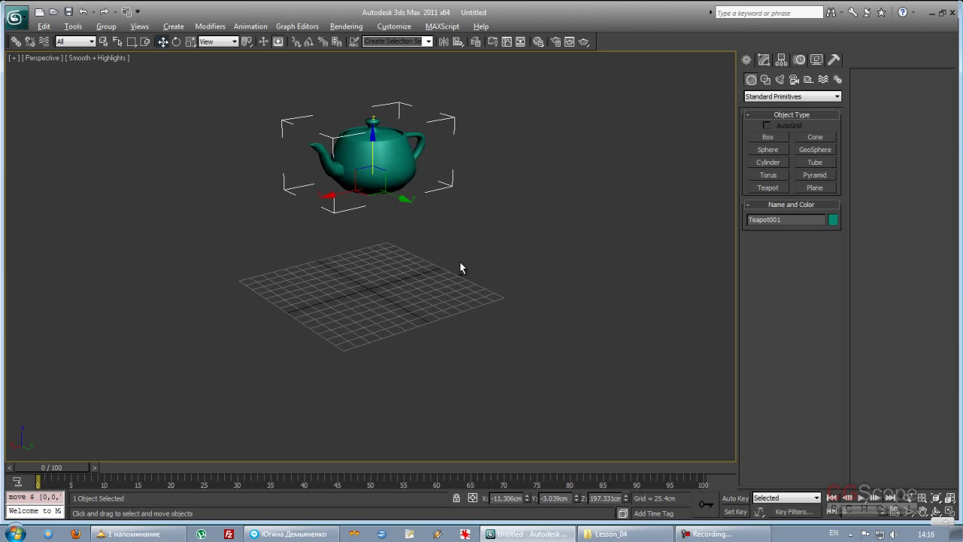
pyautogui.hotkey('shift', 'z')
pyautogui.hotkey('shift', 'z')
pyautogui.hotkey('shift', 'z')
pyautogui.hotkey('shift', 'z')
pyautogui.hotkey('shift', 'z')
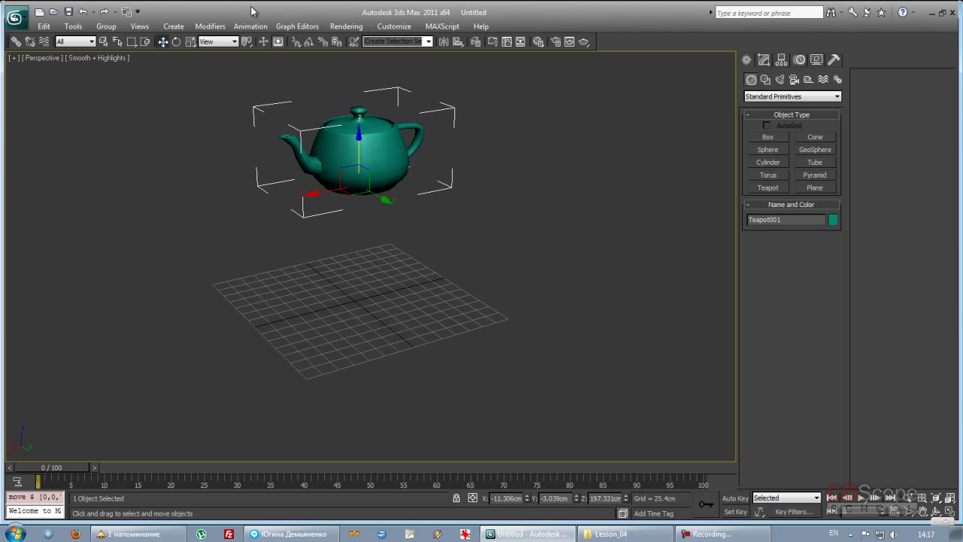
pyautogui.hotkey('ctrl', 'z')
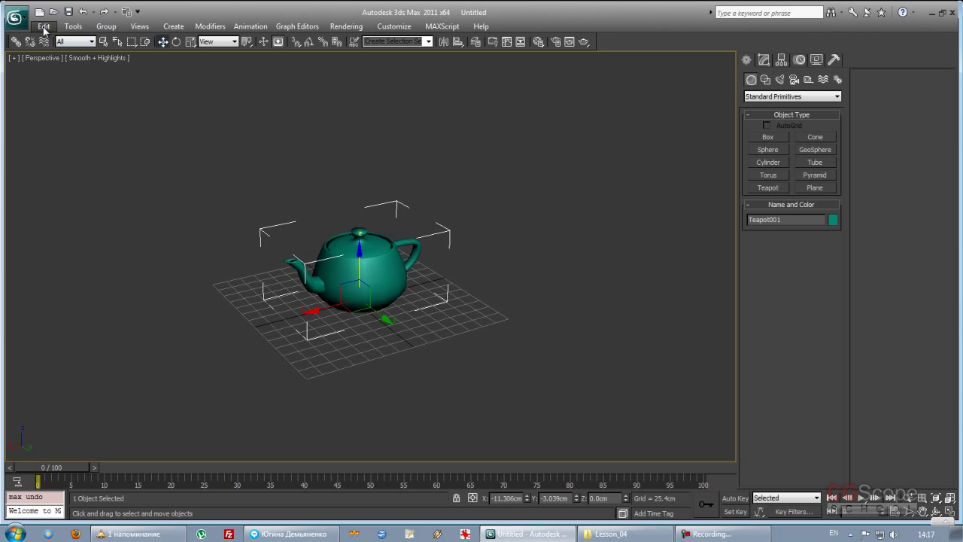
pyautogui.click(43, 27)
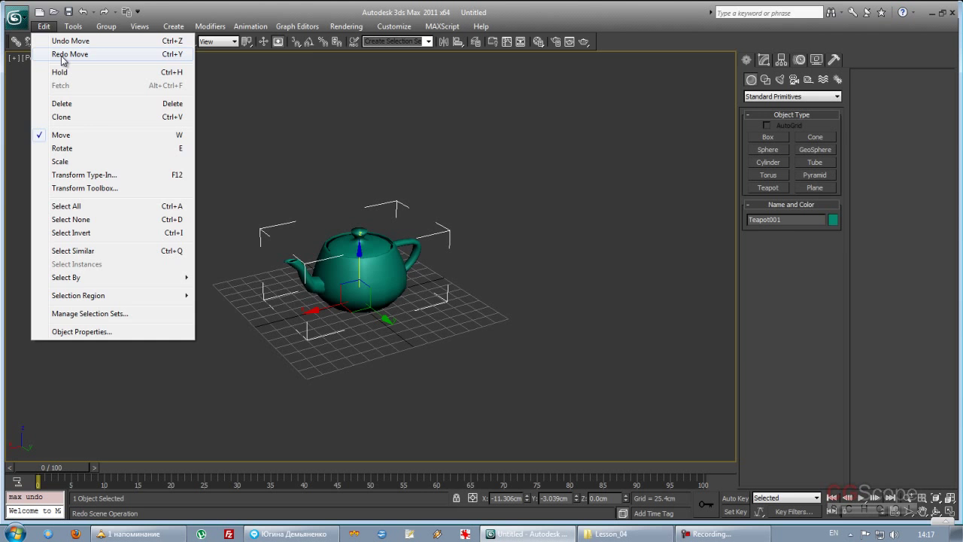
pyautogui.press('Escape')
pyautogui.scroll(1, 495, 299)
pyautogui.scroll(1, 489, 301)
pyautogui.scroll(2, 474, 309)
pyautogui.moveTo(474, 309)
pyautogui.keyDown('alt'); pyautogui.mouseDown(button='middle')
pyautogui.moveTo(484, 269)
pyautogui.moveTo(477, 258)
pyautogui.moveTo(471, 279)
pyautogui.moveTo(475, 264)
pyautogui.mouseUp(button='middle'); pyautogui.keyUp('alt')
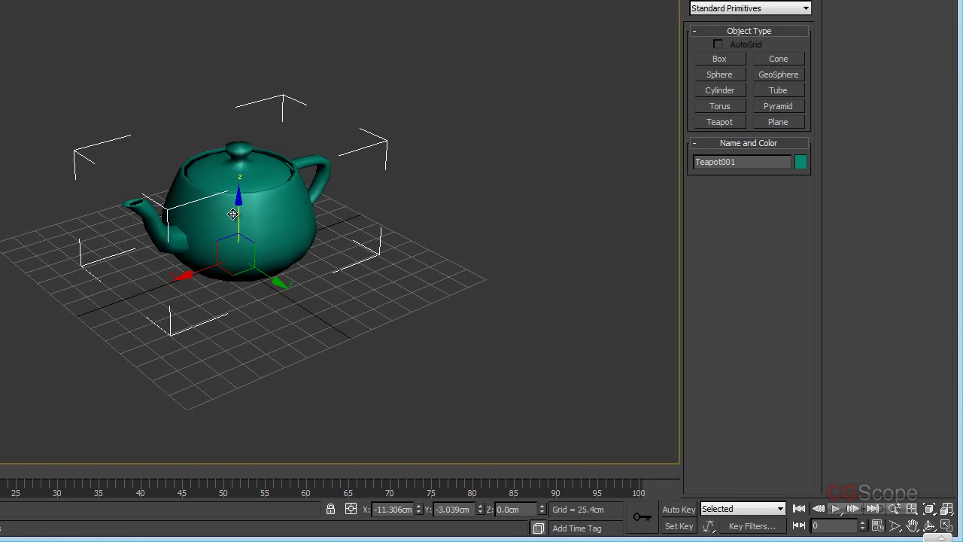
pyautogui.moveTo(303, 235)
pyautogui.keyDown('alt'); pyautogui.mouseDown(button='middle')
pyautogui.moveTo(312, 226)
pyautogui.moveTo(300, 216)
pyautogui.moveTo(316, 220)
pyautogui.mouseUp(button='middle'); pyautogui.keyUp('alt')
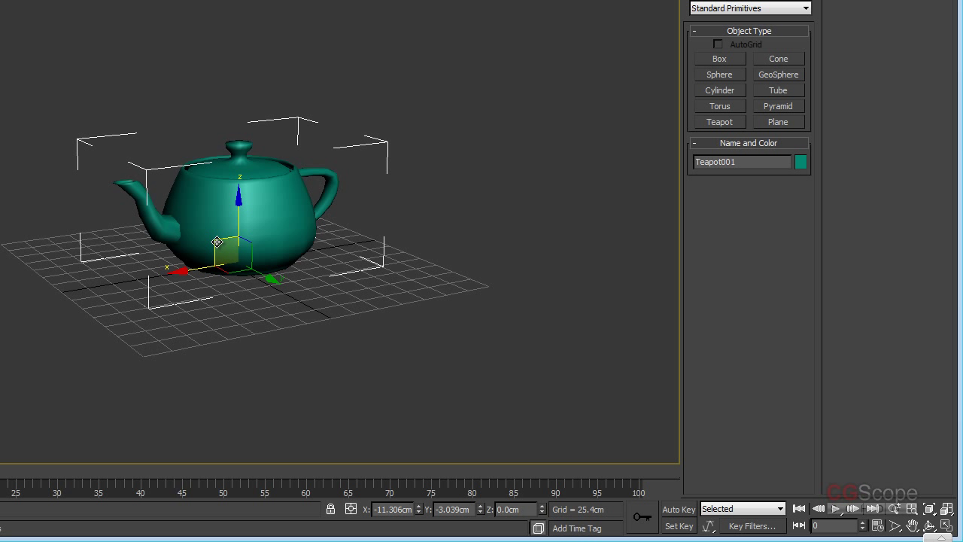
pyautogui.moveTo(316, 226)
pyautogui.keyDown('alt'); pyautogui.mouseDown(button='middle')
pyautogui.moveTo(371, 231)
pyautogui.moveTo(278, 224)
pyautogui.mouseUp(button='middle'); pyautogui.keyUp('alt')
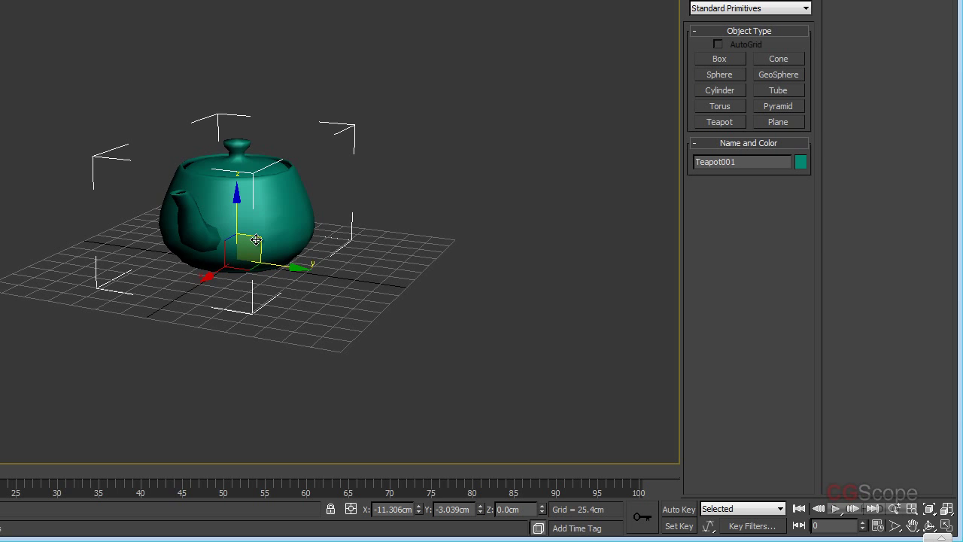
pyautogui.keyDown('alt'); pyautogui.moveTo(256, 239); pyautogui.dragTo(301, 268, button='middle'); pyautogui.keyUp('alt')
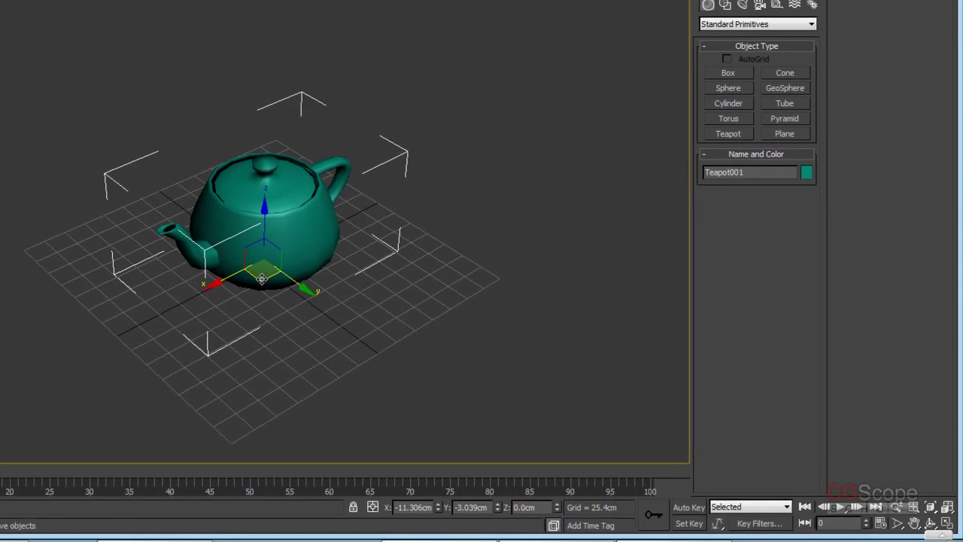
pyautogui.keyDown('alt'); pyautogui.moveTo(401, 336); pyautogui.dragTo(347, 301, button='middle'); pyautogui.keyUp('alt')
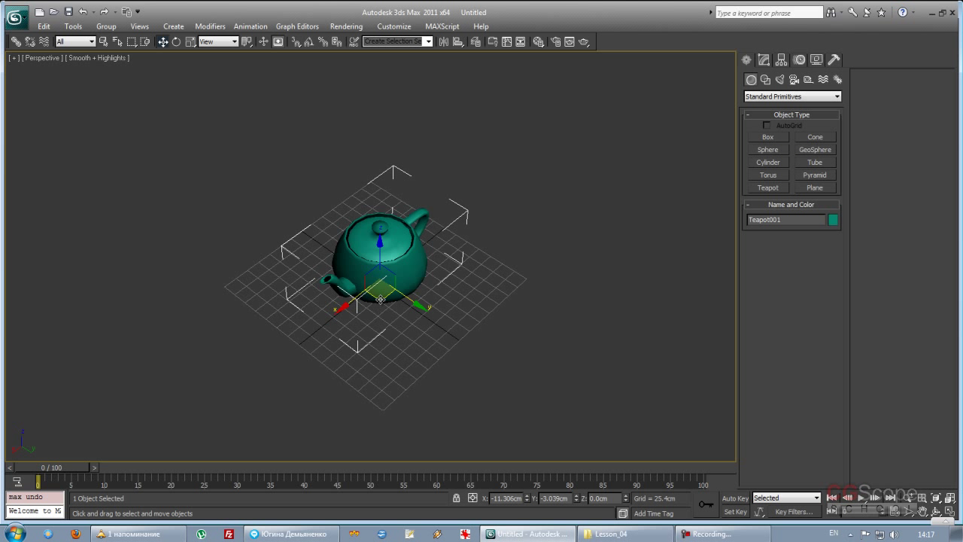
# Step: Drag the teapot around the grid in several directions, orbiting to a low side view
pyautogui.moveTo(381, 298)
pyautogui.mouseDown()
pyautogui.moveTo(384, 290)
pyautogui.moveTo(353, 267)
pyautogui.moveTo(316, 289)
pyautogui.moveTo(413, 371)
pyautogui.moveTo(508, 260)
pyautogui.moveTo(356, 222)
pyautogui.moveTo(327, 297)
pyautogui.moveTo(474, 310)
pyautogui.moveTo(398, 230)
pyautogui.moveTo(424, 293)
pyautogui.moveTo(399, 275)
pyautogui.mouseUp()
pyautogui.keyDown('alt'); pyautogui.moveTo(423, 362); pyautogui.dragTo(460, 308, button='middle'); pyautogui.keyUp('alt')
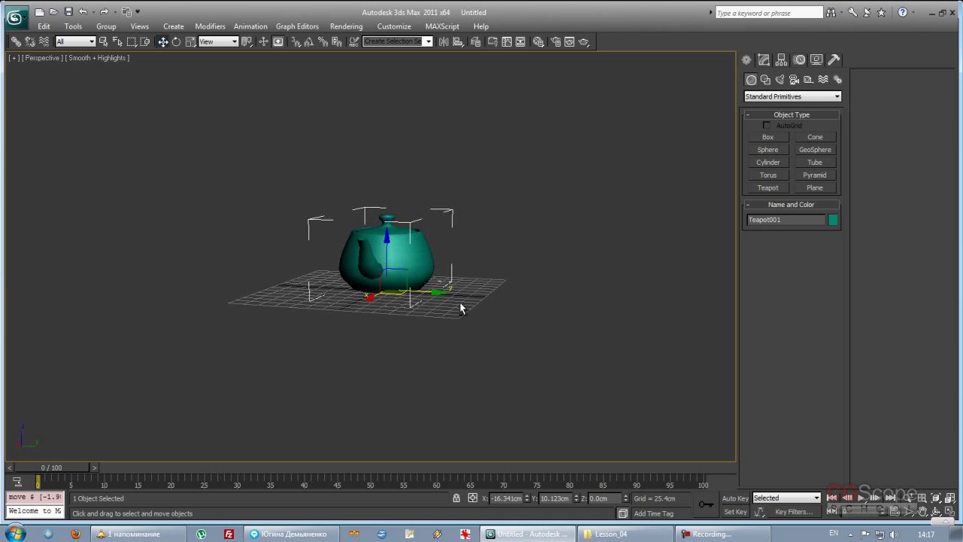
pyautogui.moveTo(430, 286)
pyautogui.mouseDown()
pyautogui.moveTo(468, 301)
pyautogui.moveTo(372, 309)
pyautogui.moveTo(421, 369)
pyautogui.mouseUp()
pyautogui.moveTo(522, 350)
pyautogui.keyDown('alt'); pyautogui.mouseDown(button='middle')
pyautogui.moveTo(506, 360)
pyautogui.moveTo(315, 239)
pyautogui.mouseUp(button='middle'); pyautogui.keyUp('alt')
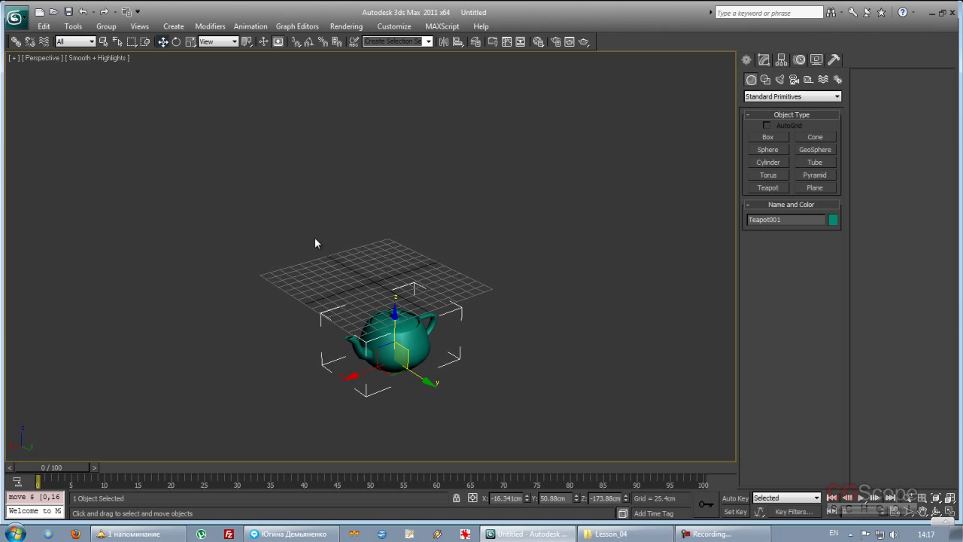
pyautogui.moveTo(407, 352)
pyautogui.mouseDown()
pyautogui.moveTo(279, 304)
pyautogui.moveTo(499, 273)
pyautogui.moveTo(454, 286)
pyautogui.mouseUp()
pyautogui.moveTo(454, 286)
pyautogui.keyDown('alt'); pyautogui.mouseDown(button='middle')
pyautogui.moveTo(391, 268)
pyautogui.moveTo(490, 280)
pyautogui.moveTo(435, 282)
pyautogui.mouseUp(button='middle'); pyautogui.keyUp('alt')
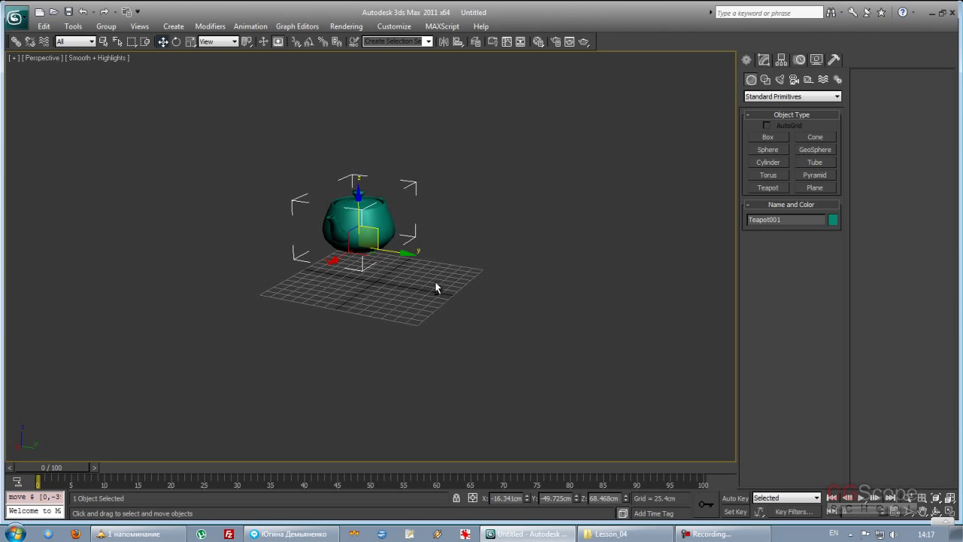
pyautogui.moveTo(341, 261)
pyautogui.keyDown('alt'); pyautogui.mouseDown(button='middle')
pyautogui.moveTo(365, 307)
pyautogui.moveTo(349, 307)
pyautogui.moveTo(362, 225)
pyautogui.mouseUp(button='middle'); pyautogui.keyUp('alt')
pyautogui.moveTo(362, 225)
pyautogui.mouseDown()
pyautogui.moveTo(331, 301)
pyautogui.moveTo(248, 241)
pyautogui.moveTo(351, 218)
pyautogui.moveTo(324, 252)
pyautogui.mouseUp()
# Step: Nudge the teapot along Y and X, ending at X -16.096, Y -21.026, Z -7.955 cm
pyautogui.scroll(1, 468, 262)
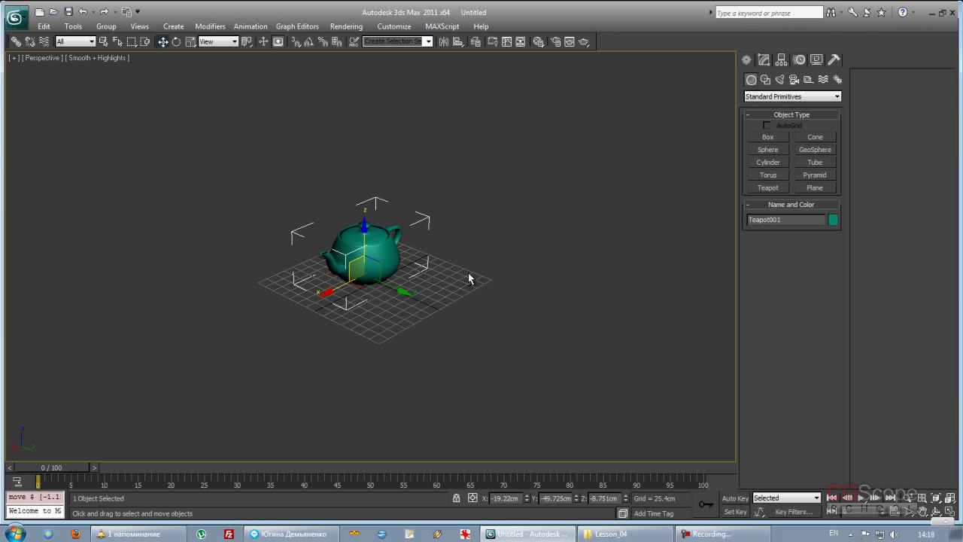
pyautogui.scroll(3, 468, 261)
pyautogui.keyDown('alt'); pyautogui.moveTo(461, 267); pyautogui.dragTo(450, 270, button='middle'); pyautogui.keyUp('alt')
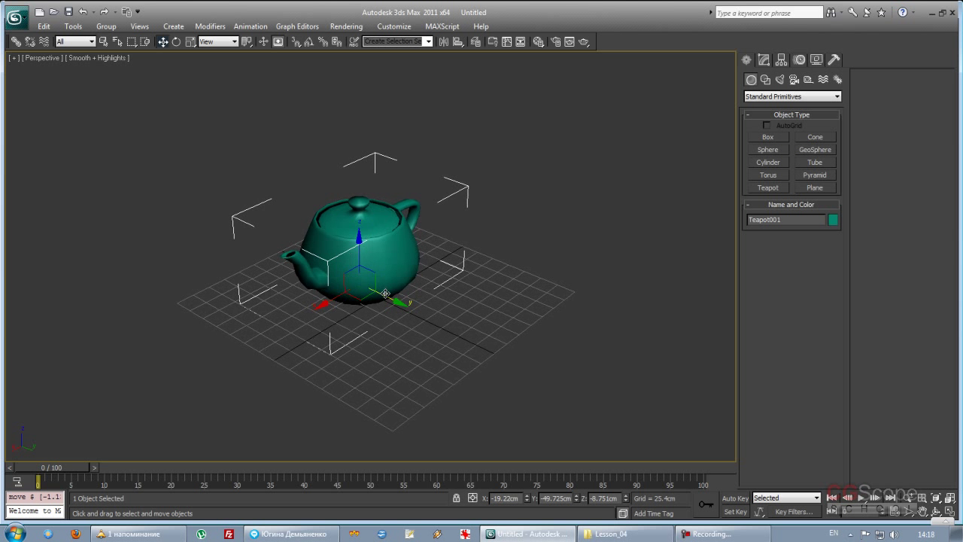
pyautogui.moveTo(450, 270); pyautogui.dragTo(453, 272)
pyautogui.keyDown('alt'); pyautogui.moveTo(453, 272); pyautogui.dragTo(346, 301, button='middle'); pyautogui.keyUp('alt')
pyautogui.moveTo(346, 301); pyautogui.dragTo(357, 303)
pyautogui.moveTo(358, 303)
pyautogui.keyDown('alt'); pyautogui.mouseDown(button='middle')
pyautogui.moveTo(454, 303)
pyautogui.moveTo(454, 282)
pyautogui.moveTo(465, 296)
pyautogui.mouseUp(button='middle'); pyautogui.keyUp('alt')
pyautogui.scroll(-2, 454, 303)
pyautogui.scroll(-2, 486, 301)
pyautogui.scroll(2, 446, 286)
pyautogui.scroll(2, 451, 287)
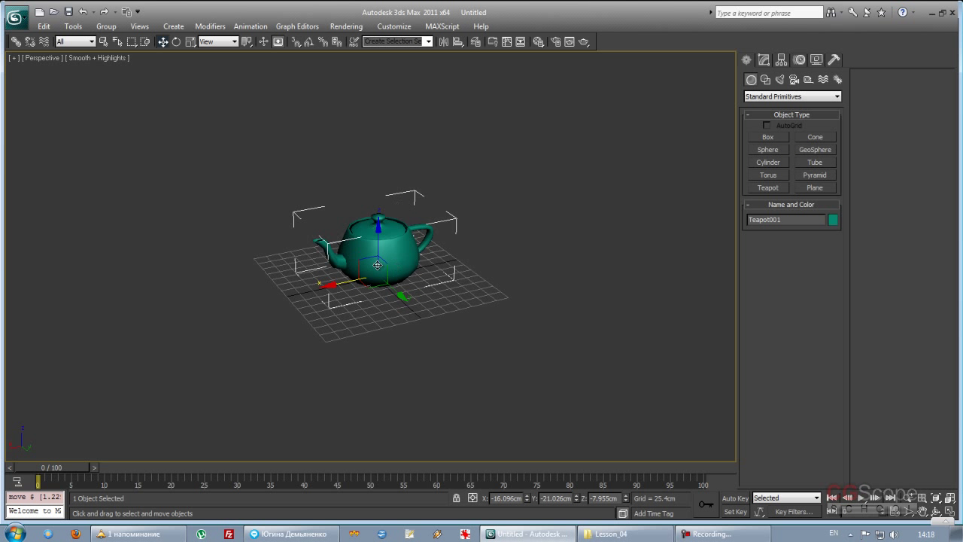
pyautogui.moveTo(474, 259); pyautogui.dragTo(483, 273, button='middle')
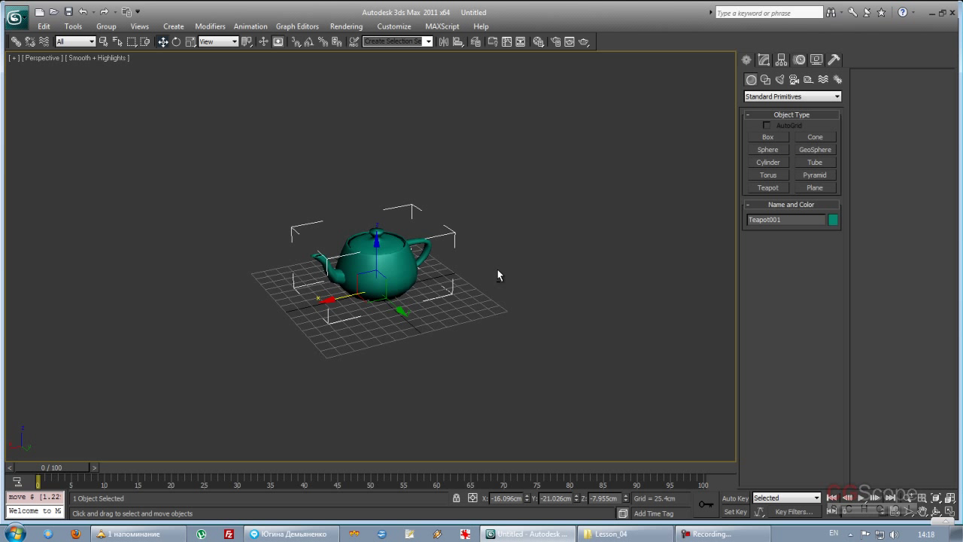
# Step: Orbit and zoom the view to see the teapot from another angle
pyautogui.moveTo(456, 290)
pyautogui.keyDown('alt'); pyautogui.mouseDown(button='middle')
pyautogui.moveTo(482, 269)
pyautogui.moveTo(392, 284)
pyautogui.mouseUp(button='middle'); pyautogui.keyUp('alt')
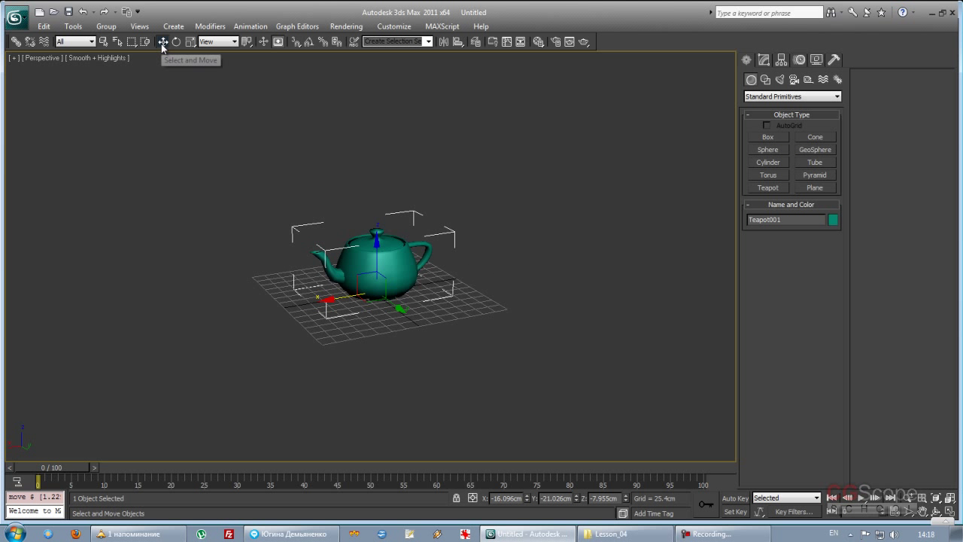
pyautogui.keyDown('alt'); pyautogui.moveTo(496, 290); pyautogui.dragTo(496, 301, button='middle'); pyautogui.keyUp('alt')
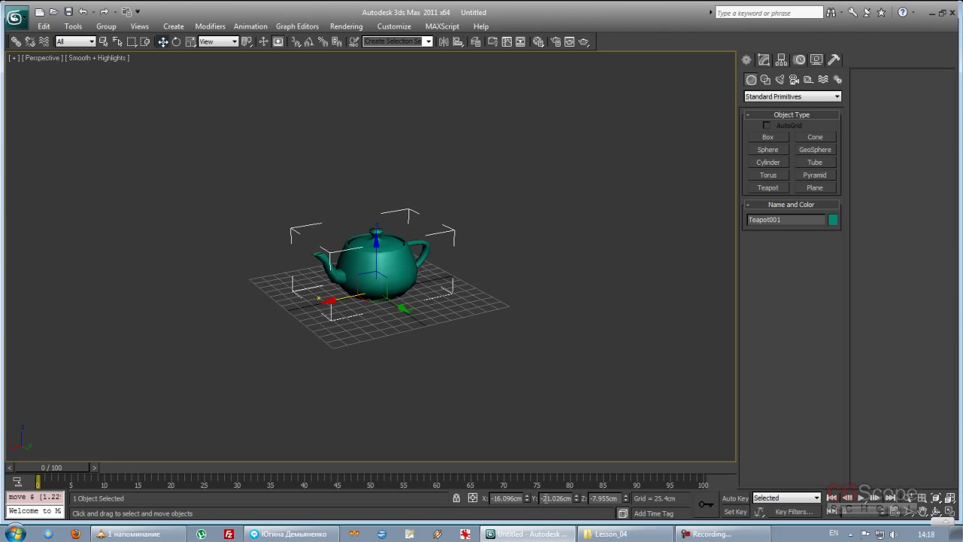
pyautogui.keyDown('alt'); pyautogui.moveTo(520, 372); pyautogui.dragTo(480, 370, button='middle'); pyautogui.keyUp('alt')
pyautogui.scroll(2, 481, 371)
pyautogui.scroll(1, 478, 366)
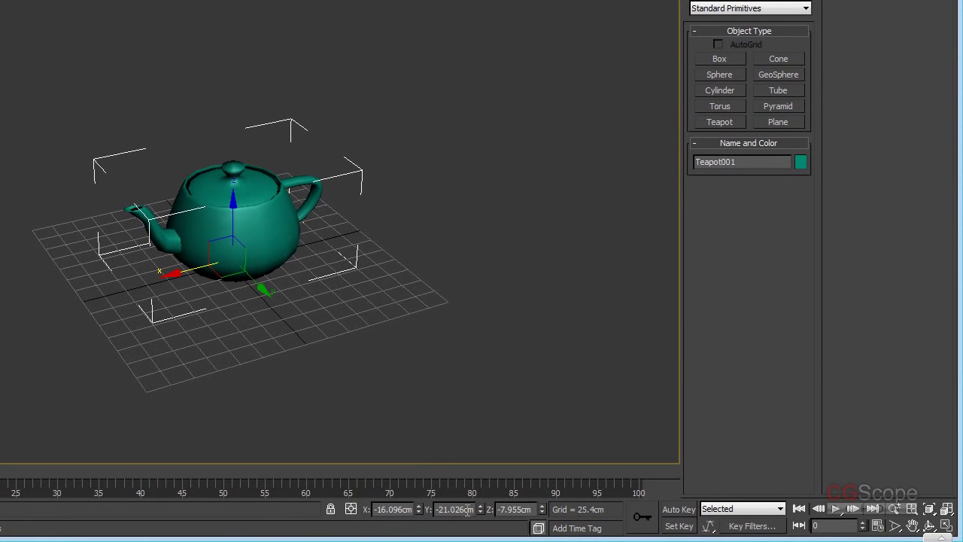
pyautogui.moveTo(419, 417)
pyautogui.keyDown('alt'); pyautogui.mouseDown(button='middle')
pyautogui.moveTo(362, 293)
pyautogui.moveTo(374, 369)
pyautogui.moveTo(240, 212)
pyautogui.mouseUp(button='middle'); pyautogui.keyUp('alt')
# Step: Raise the teapot to about Z 50.9 cm and nudge it along X to -2.026
pyautogui.moveTo(218, 248)
pyautogui.mouseDown()
pyautogui.moveTo(219, 125)
pyautogui.moveTo(175, 251)
pyautogui.mouseUp()
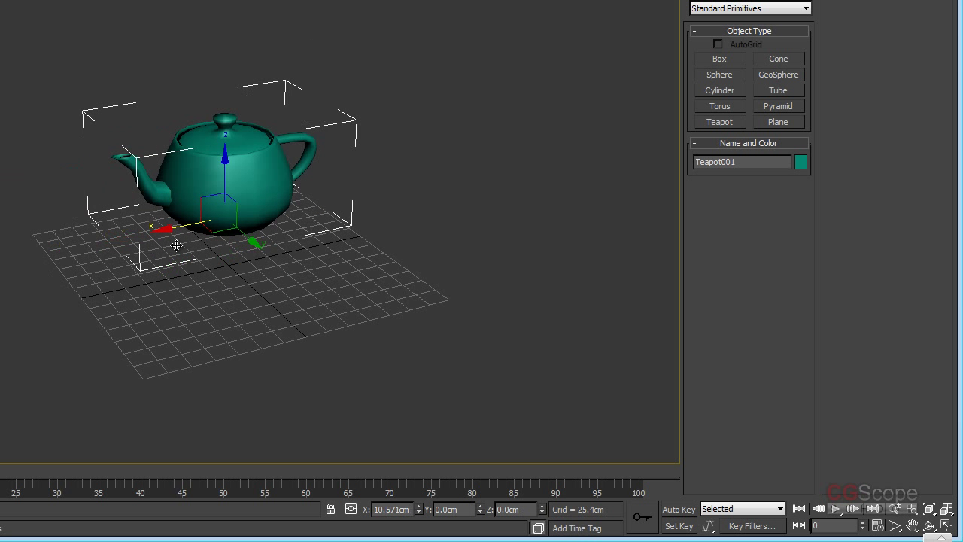
pyautogui.moveTo(268, 246); pyautogui.dragTo(291, 256)
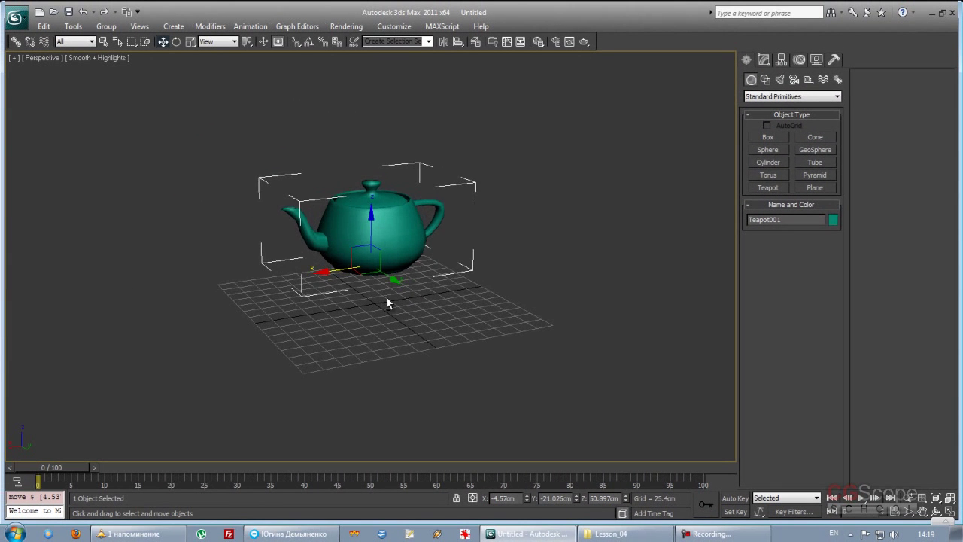
pyautogui.scroll(2, 387, 305)
pyautogui.scroll(-4, 385, 316)
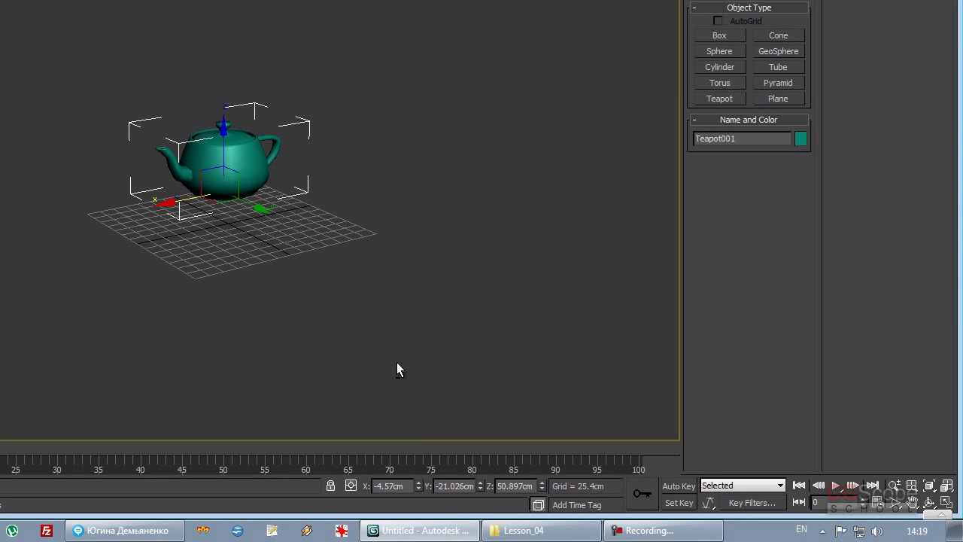
pyautogui.keyDown('alt'); pyautogui.moveTo(396, 362); pyautogui.dragTo(400, 368, button='middle'); pyautogui.keyUp('alt')
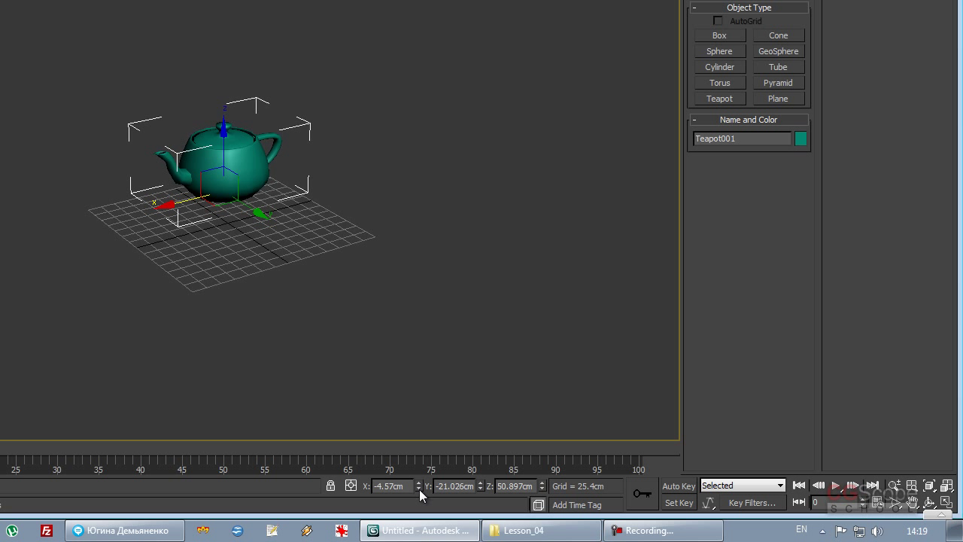
pyautogui.moveTo(419, 483)
pyautogui.mouseDown()
pyautogui.moveTo(419, 494)
pyautogui.moveTo(411, 473)
pyautogui.mouseUp()
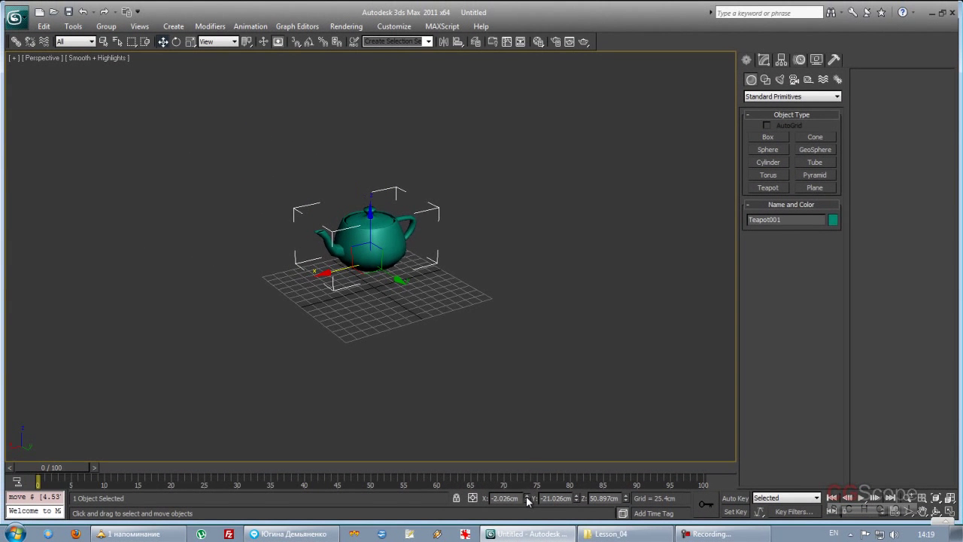
# Step: Slide the teapot along X, then set its X position back to 0
pyautogui.moveTo(426, 475)
pyautogui.mouseDown()
pyautogui.moveTo(526, 452)
pyautogui.moveTo(544, 224)
pyautogui.moveTo(553, 425)
pyautogui.moveTo(522, 151)
pyautogui.moveTo(554, 294)
pyautogui.moveTo(529, 539)
pyautogui.mouseUp()
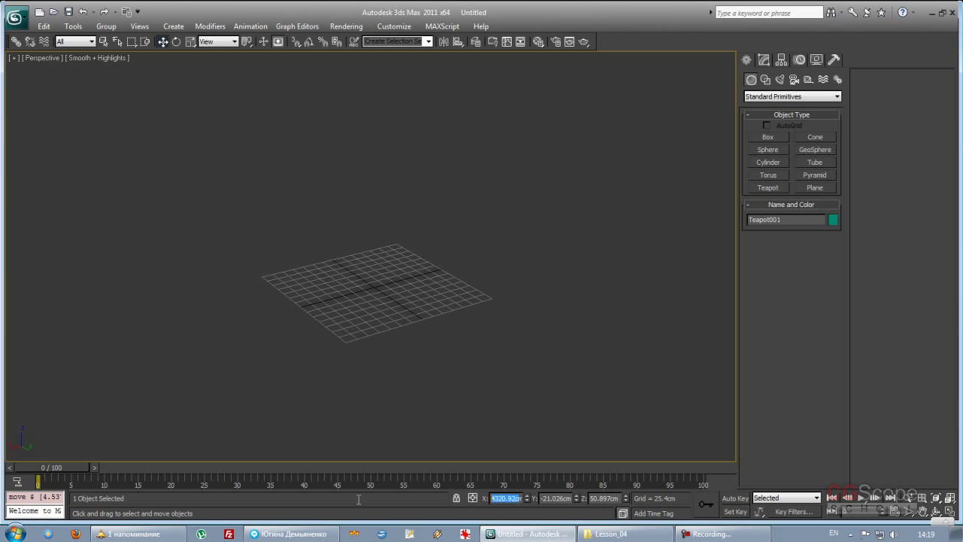
pyautogui.press('BackSpace')
pyautogui.write('0')
pyautogui.press('Return')
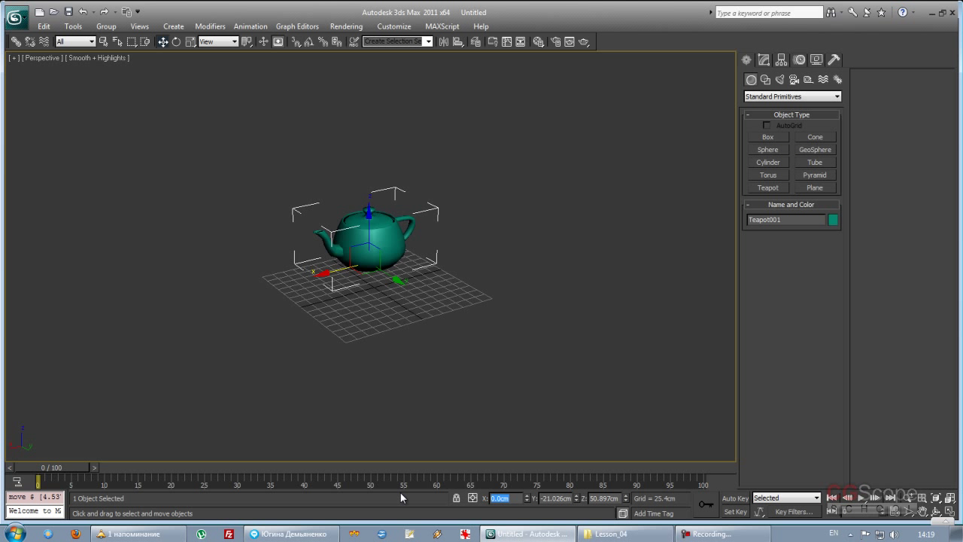
# Step: Move the teapot far off, then enter 0 for X, Y and Z to centre it
pyautogui.moveTo(482, 349)
pyautogui.keyDown('alt'); pyautogui.mouseDown(button='middle')
pyautogui.moveTo(404, 298)
pyautogui.moveTo(439, 305)
pyautogui.moveTo(467, 339)
pyautogui.moveTo(356, 278)
pyautogui.mouseUp(button='middle'); pyautogui.keyUp('alt')
pyautogui.moveTo(357, 278); pyautogui.dragTo(575, 215)
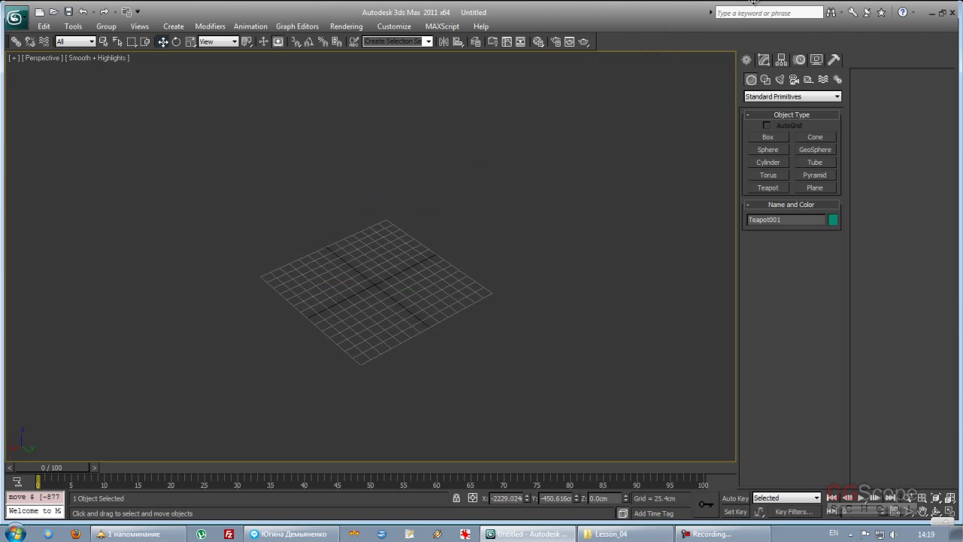
pyautogui.doubleClick(515, 497)
pyautogui.press('BackSpace')
pyautogui.press('Tab')
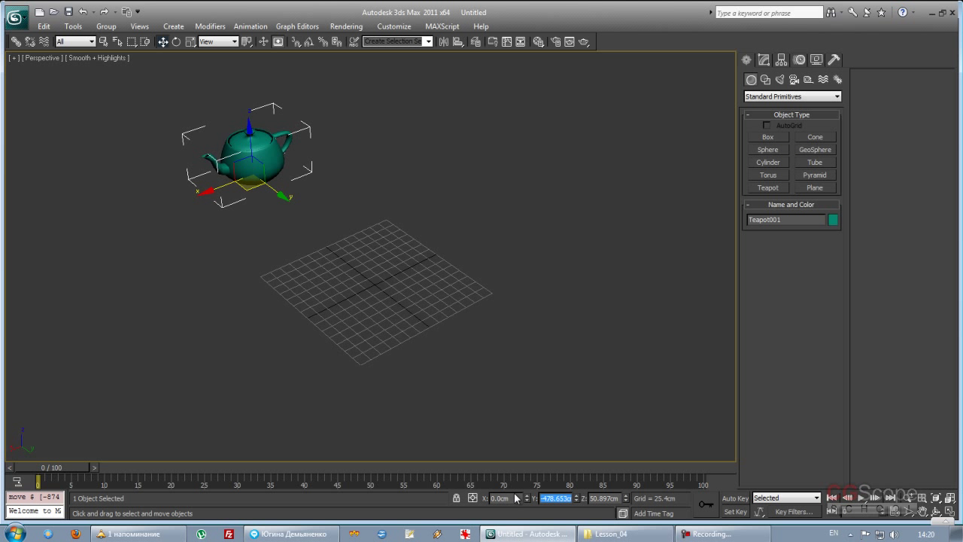
pyautogui.write('0')
pyautogui.press('Tab')
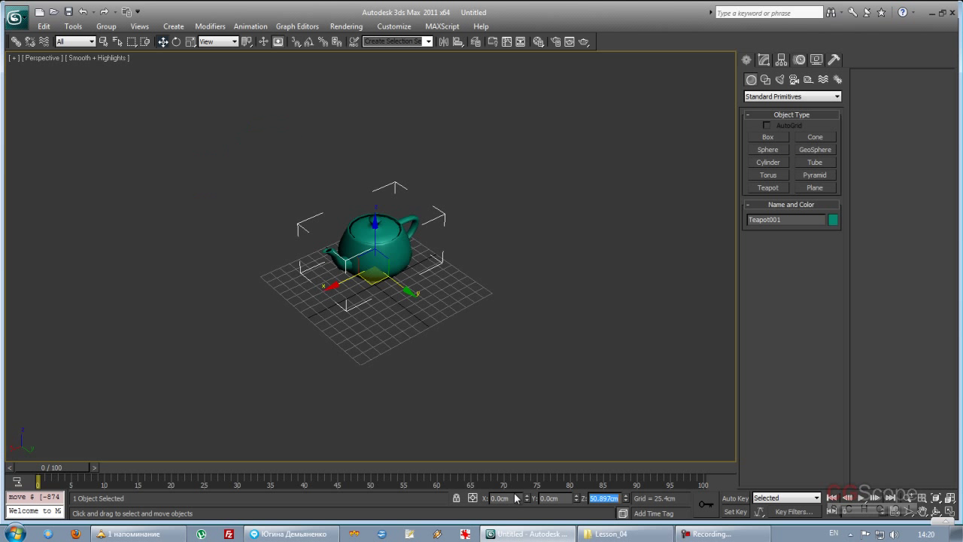
pyautogui.write('0')
pyautogui.press('Tab')
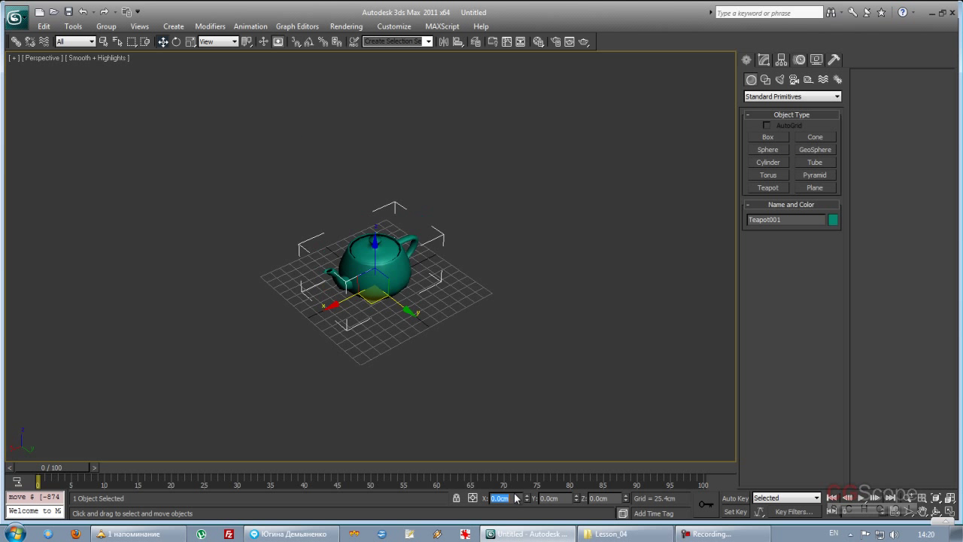
# Step: Raise the teapot along Z to hover 145.947 cm above the grid centre
pyautogui.moveTo(372, 378)
pyautogui.keyDown('alt'); pyautogui.mouseDown(button='middle')
pyautogui.moveTo(341, 318)
pyautogui.moveTo(394, 356)
pyautogui.moveTo(365, 292)
pyautogui.moveTo(411, 313)
pyautogui.moveTo(361, 316)
pyautogui.mouseUp(button='middle'); pyautogui.keyUp('alt')
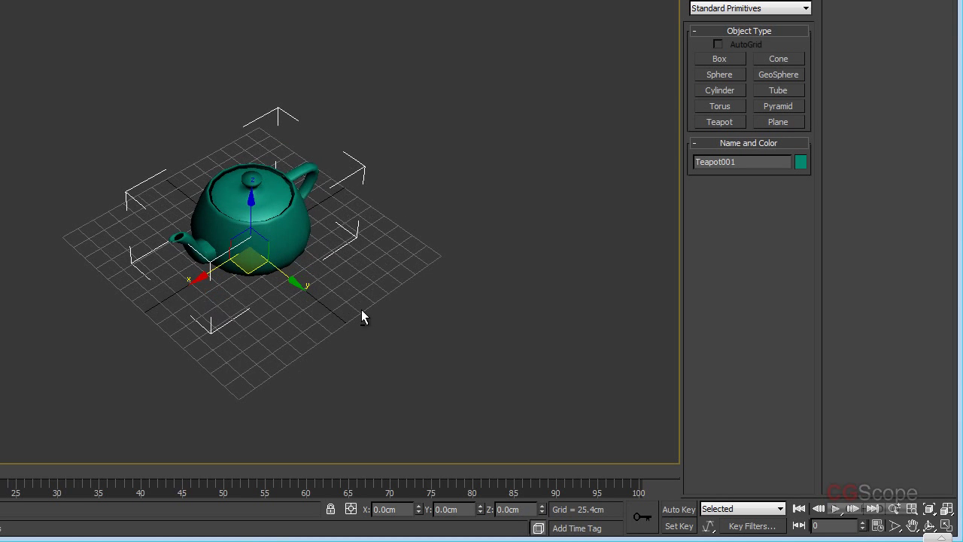
pyautogui.moveTo(393, 279)
pyautogui.keyDown('alt'); pyautogui.mouseDown(button='middle')
pyautogui.moveTo(419, 275)
pyautogui.moveTo(306, 216)
pyautogui.mouseUp(button='middle'); pyautogui.keyUp('alt')
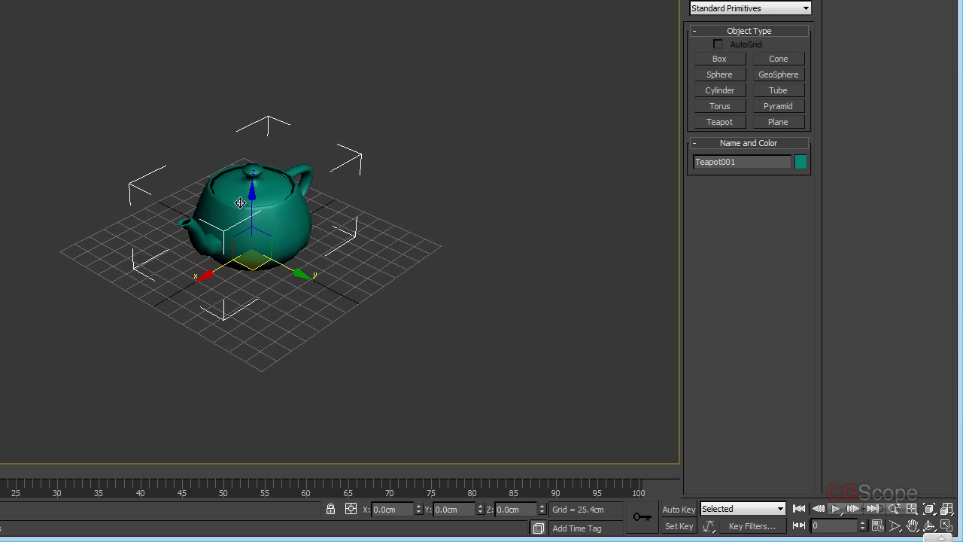
pyautogui.moveTo(253, 218); pyautogui.dragTo(252, 101)
pyautogui.moveTo(237, 264)
pyautogui.keyDown('alt'); pyautogui.mouseDown(button='middle')
pyautogui.moveTo(213, 252)
pyautogui.moveTo(245, 267)
pyautogui.moveTo(168, 208)
pyautogui.mouseUp(button='middle'); pyautogui.keyUp('alt')
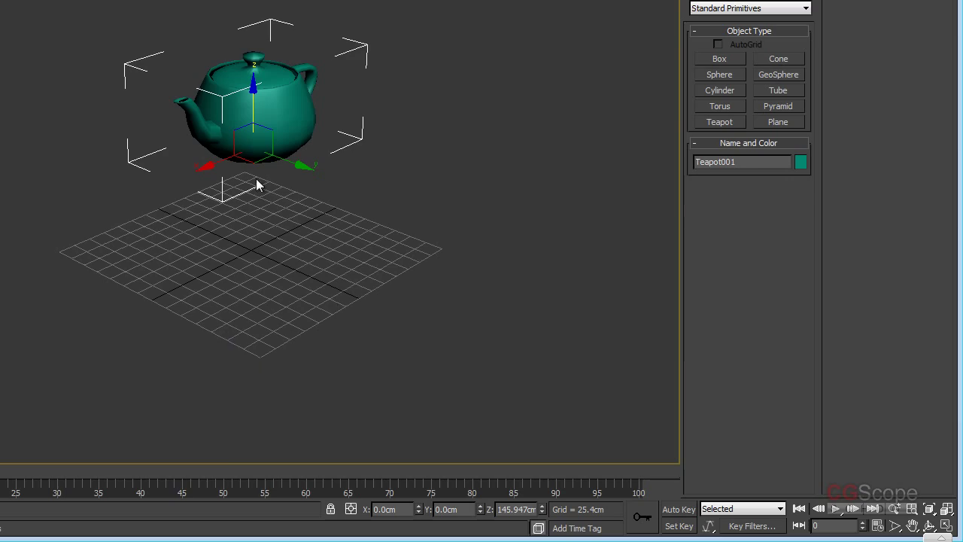
# Step: Switch to the four-viewport layout, then zoom and pan the Front and Perspective views
pyautogui.hotkey('alt', 'w')
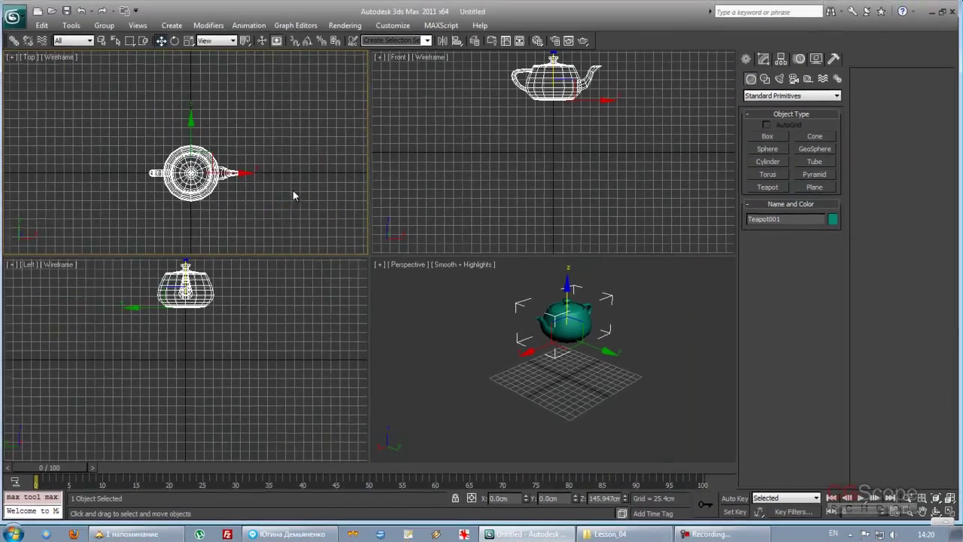
pyautogui.scroll(-1, 293, 195)
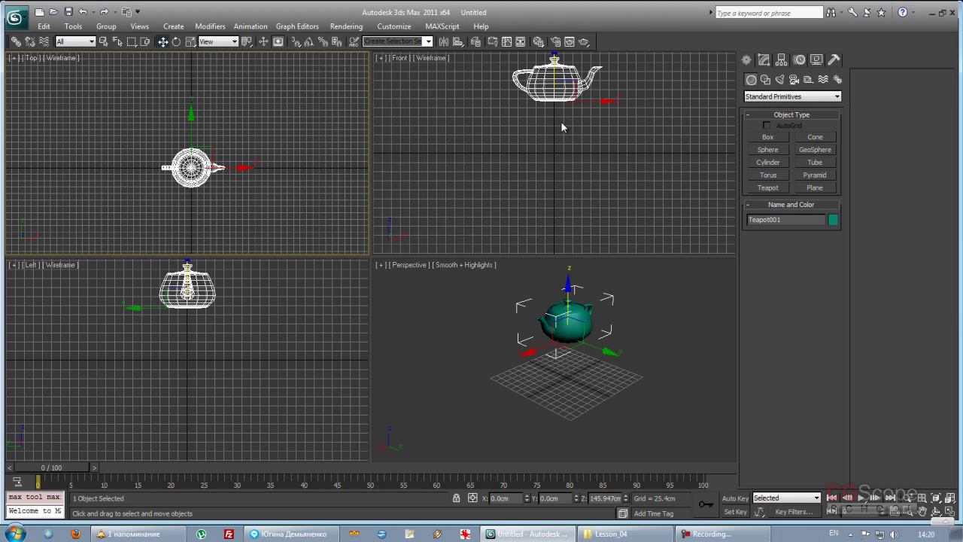
pyautogui.moveTo(561, 128); pyautogui.dragTo(564, 139, button='middle')
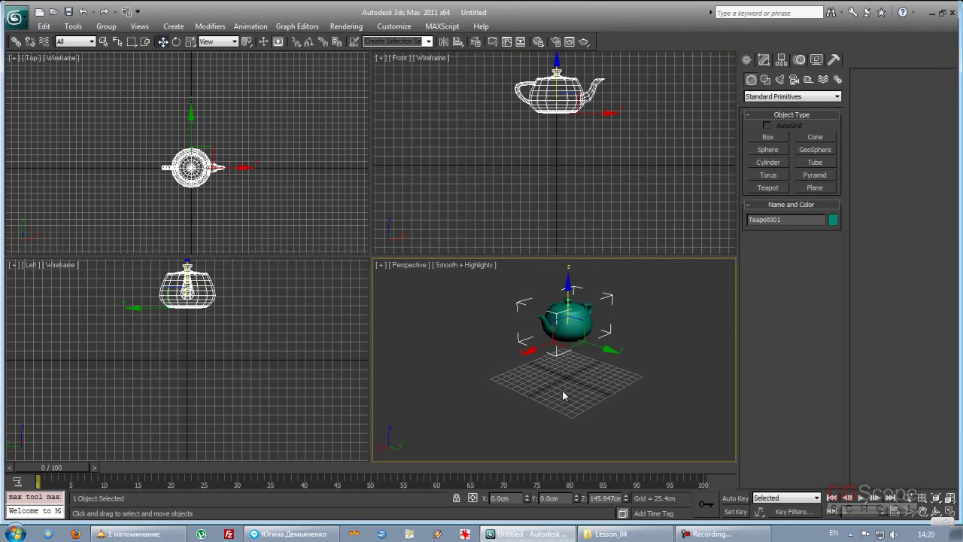
pyautogui.scroll(4, 572, 391)
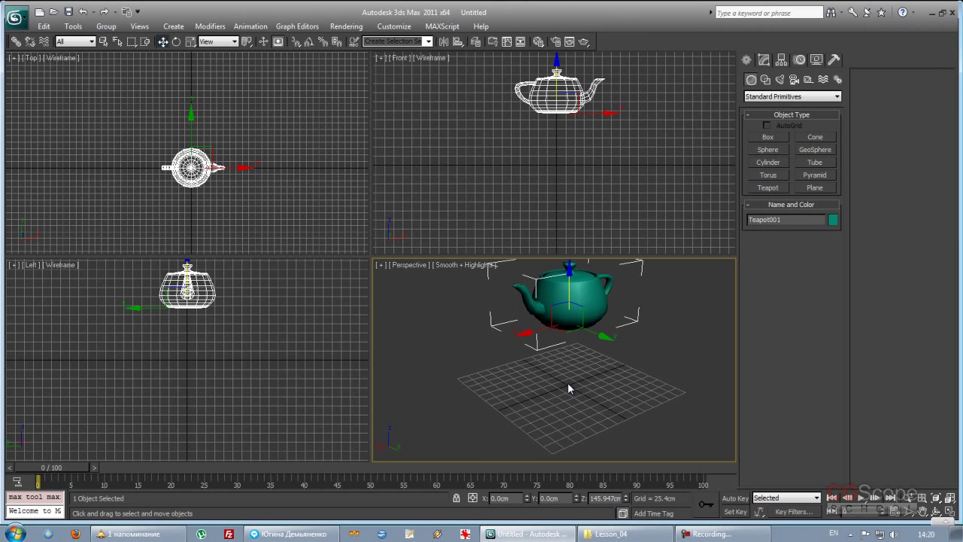
pyautogui.moveTo(568, 383)
pyautogui.mouseDown(button='middle')
pyautogui.moveTo(587, 344)
pyautogui.moveTo(576, 376)
pyautogui.moveTo(528, 366)
pyautogui.moveTo(522, 344)
pyautogui.moveTo(548, 370)
pyautogui.mouseUp(button='middle')
# Step: Maximize Perspective and reset the teapot's Z to 0 so it sits at 0, 0, 0
pyautogui.hotkey('alt', 'w')
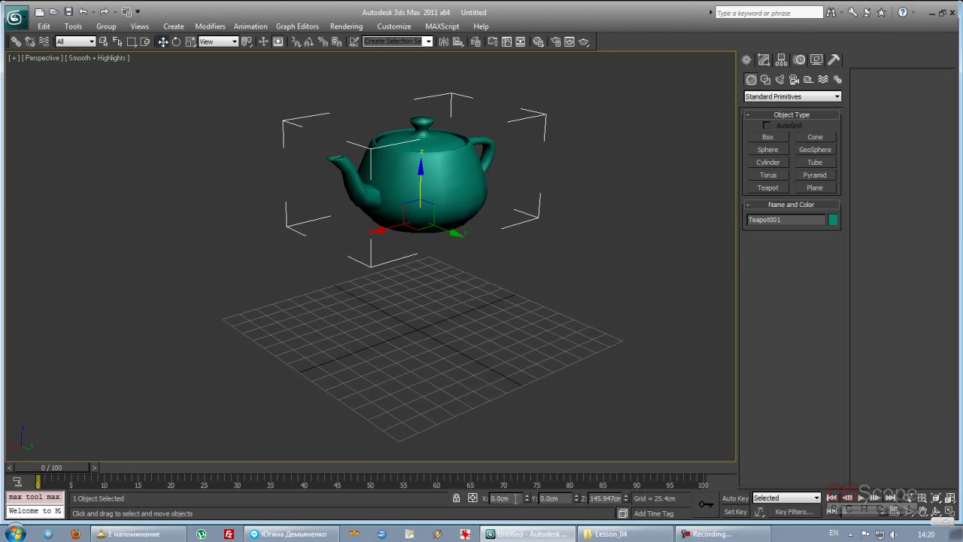
pyautogui.click(550, 498)
pyautogui.rightClick(626, 500)
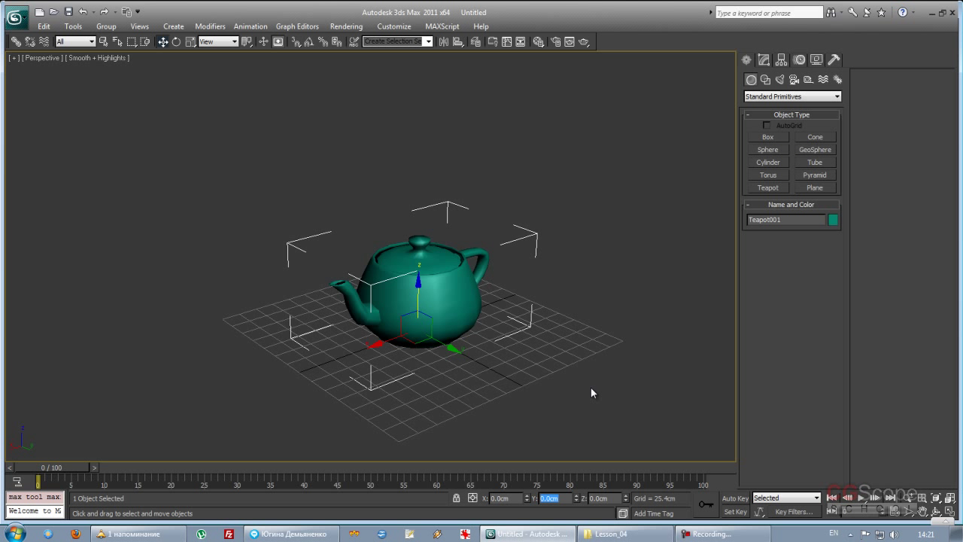
pyautogui.moveTo(524, 434)
pyautogui.keyDown('alt'); pyautogui.mouseDown(button='middle')
pyautogui.moveTo(576, 349)
pyautogui.moveTo(531, 366)
pyautogui.moveTo(511, 347)
pyautogui.moveTo(518, 352)
pyautogui.mouseUp(button='middle'); pyautogui.keyUp('alt')
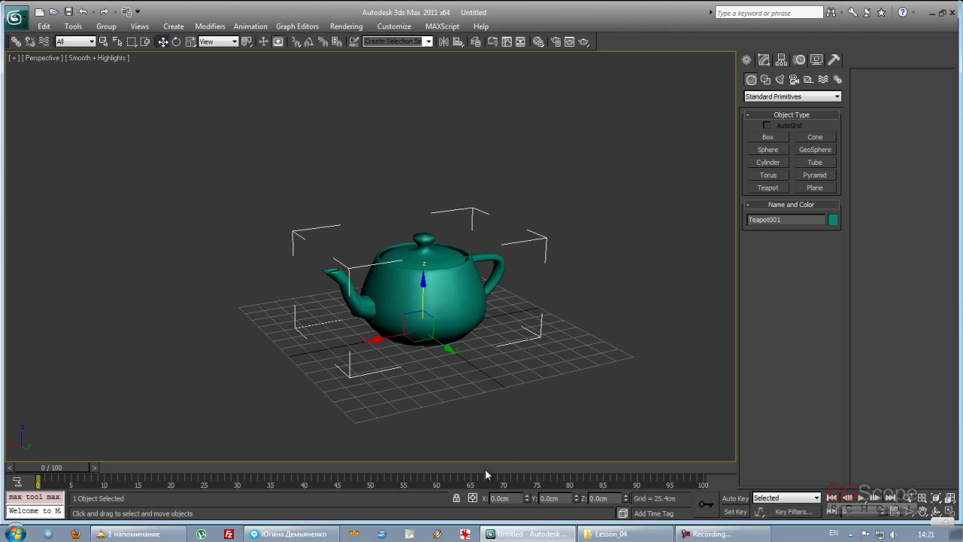
# Step: Set the teapot's X position to 5 cm, then to 500 cm
pyautogui.click(518, 501)
pyautogui.write('5')
pyautogui.press('Tab')
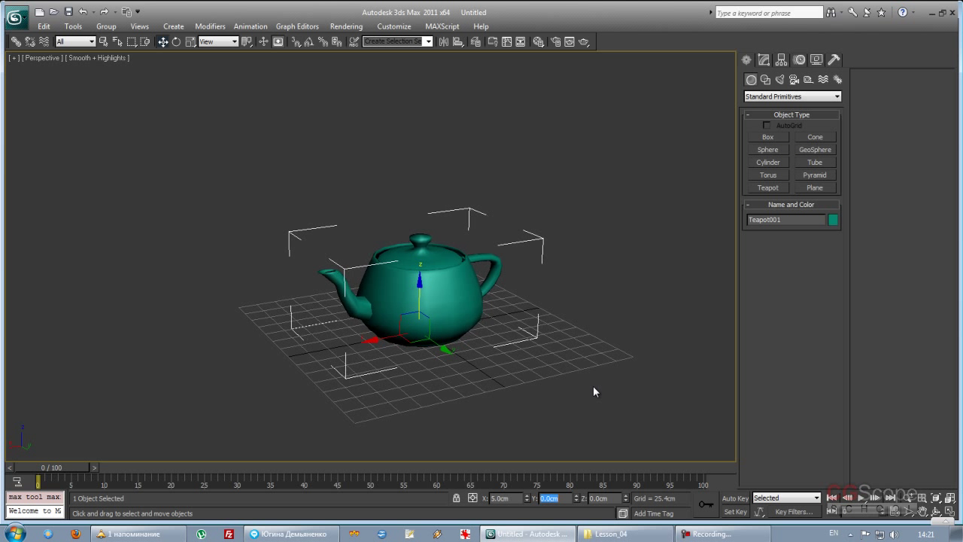
pyautogui.hotkey('shift', 'Tab')
pyautogui.write('500')
pyautogui.press('Tab')
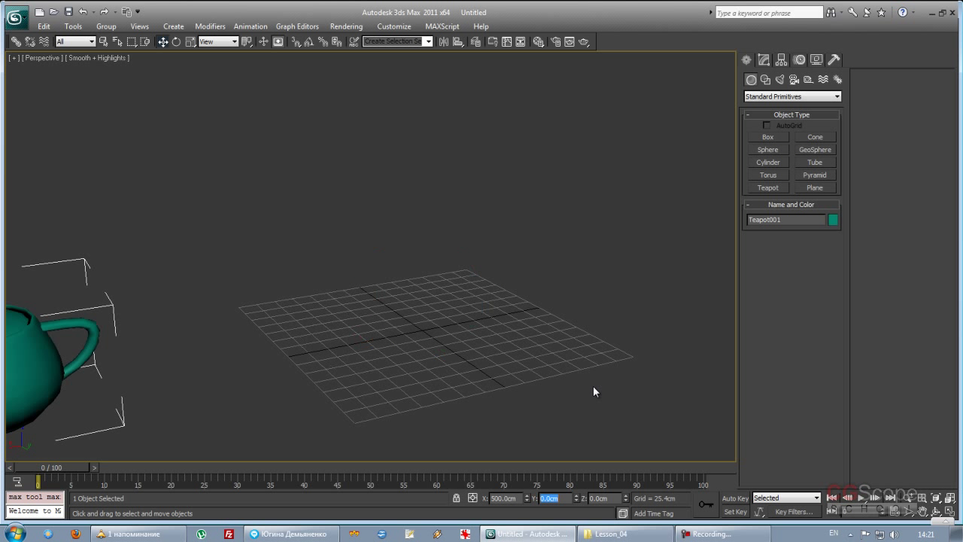
# Step: Zoom out and set the teapot's Y position to -200 cm
pyautogui.scroll(-2, 422, 270)
pyautogui.scroll(-3, 441, 268)
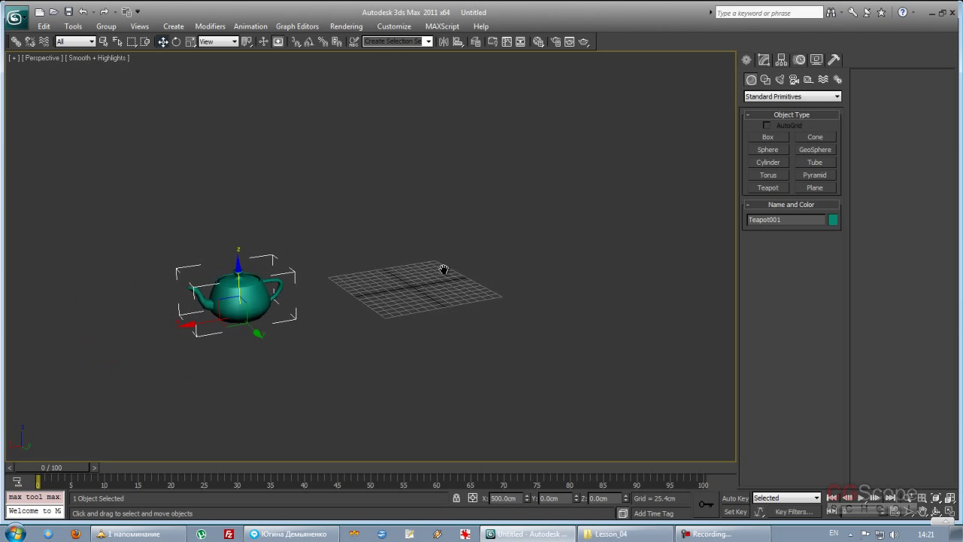
pyautogui.scroll(-1, 441, 269)
pyautogui.click(555, 498)
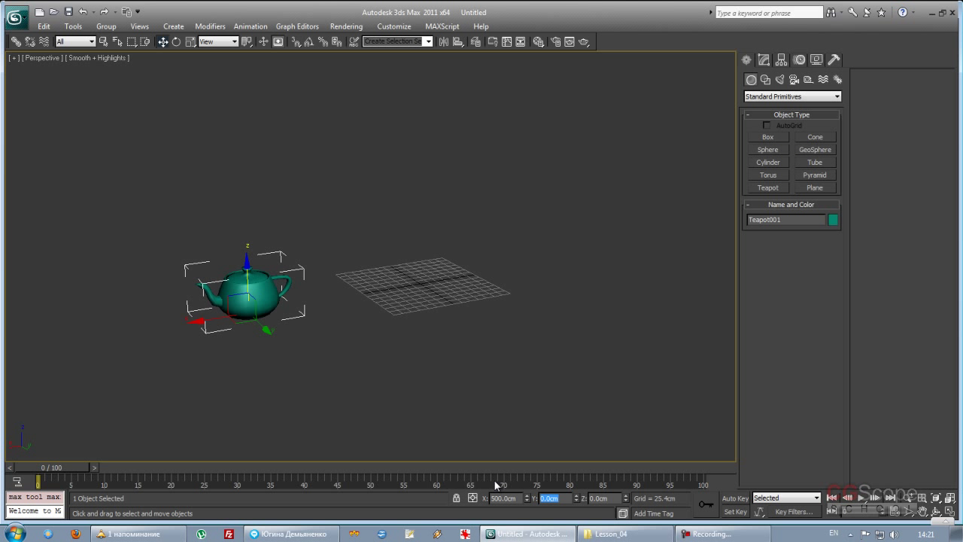
pyautogui.write('-200')
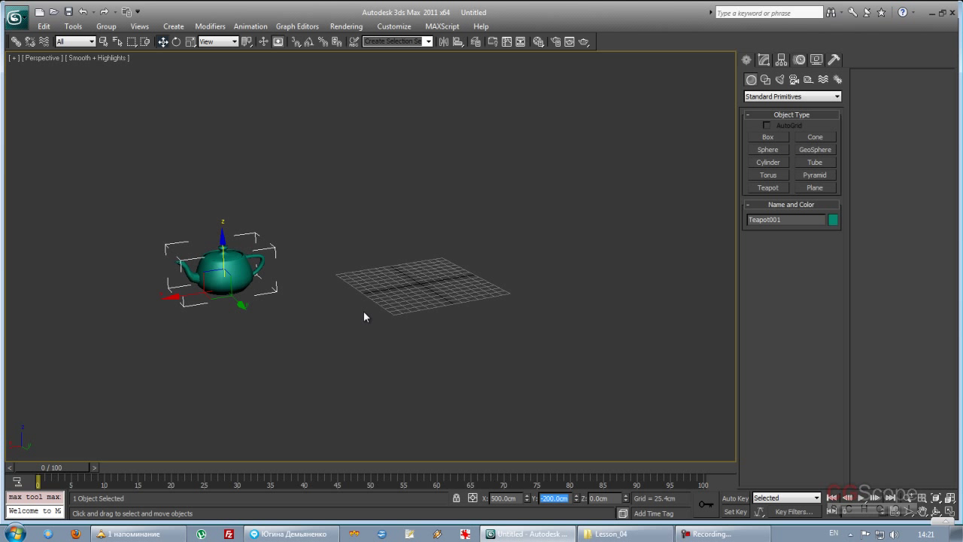
pyautogui.press('Return')
# Step: Set the teapot's Z position to 300 cm, then to -300 cm below the grid
pyautogui.moveTo(363, 312)
pyautogui.keyDown('alt'); pyautogui.mouseDown(button='middle')
pyautogui.moveTo(392, 310)
pyautogui.moveTo(452, 338)
pyautogui.mouseUp(button='middle'); pyautogui.keyUp('alt')
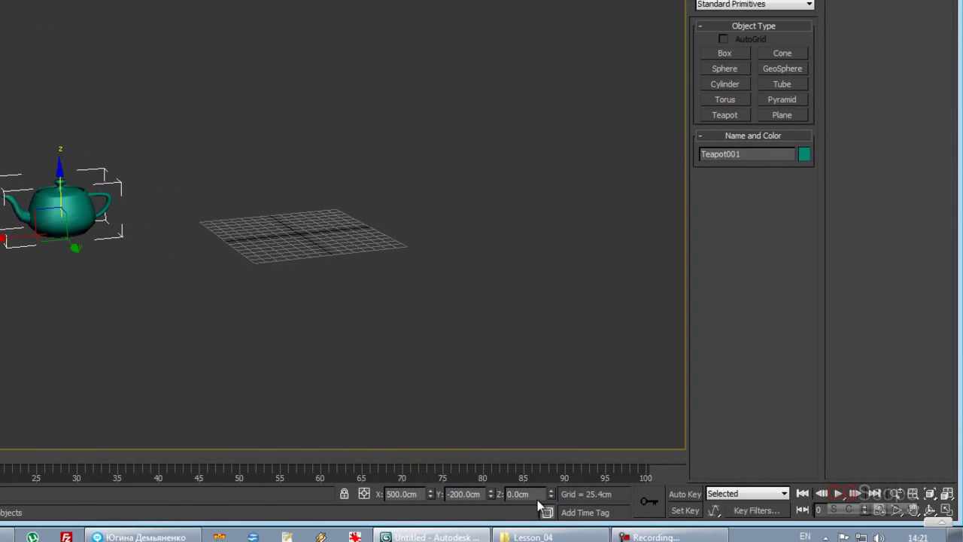
pyautogui.doubleClick(606, 498)
pyautogui.write('3')
pyautogui.press('Return')
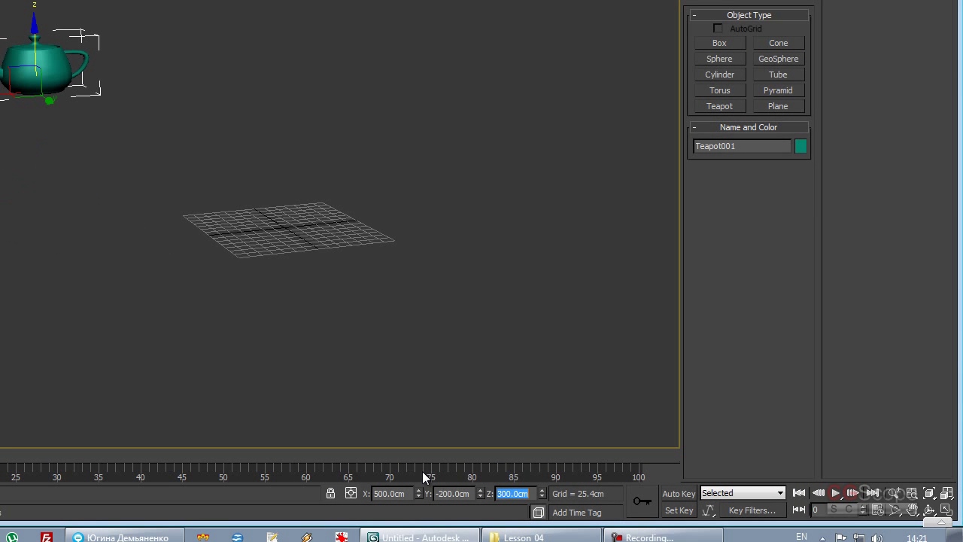
pyautogui.write('-300')
pyautogui.press('Return')
# Step: Reset Z, Y and X spinners to 0 and frame the teapot with Z
pyautogui.keyDown('alt'); pyautogui.moveTo(311, 161); pyautogui.dragTo(221, 249, button='middle'); pyautogui.keyUp('alt')
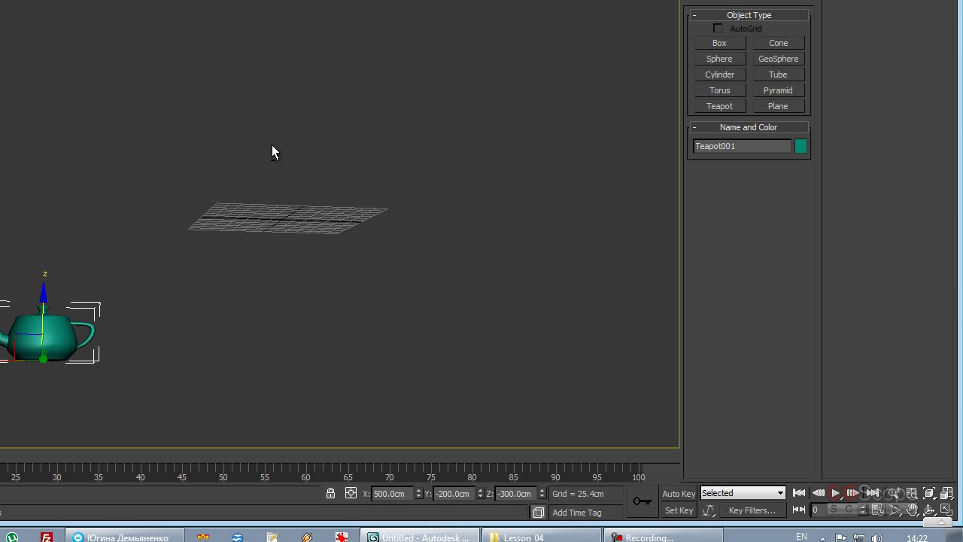
pyautogui.keyDown('alt'); pyautogui.moveTo(297, 240); pyautogui.dragTo(331, 218, button='middle'); pyautogui.keyUp('alt')
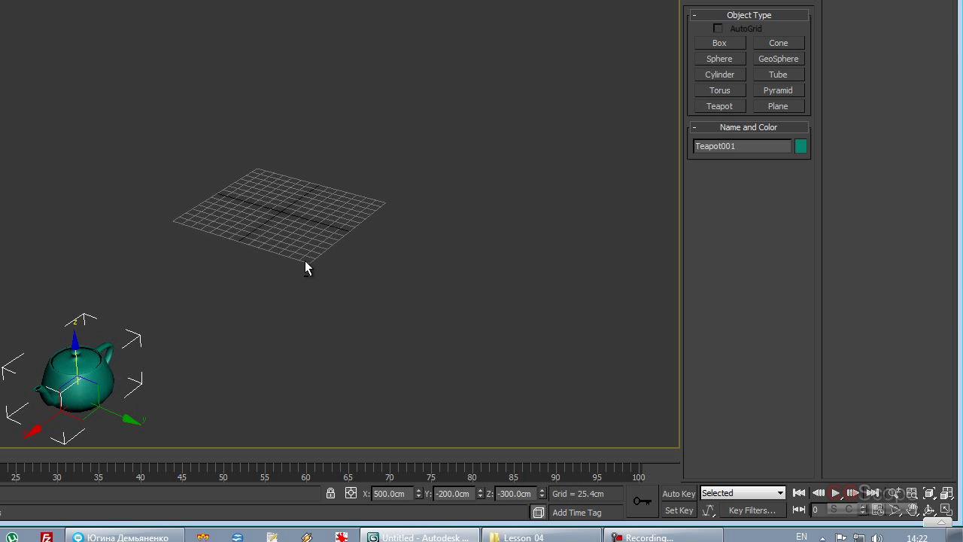
pyautogui.rightClick(541, 494)
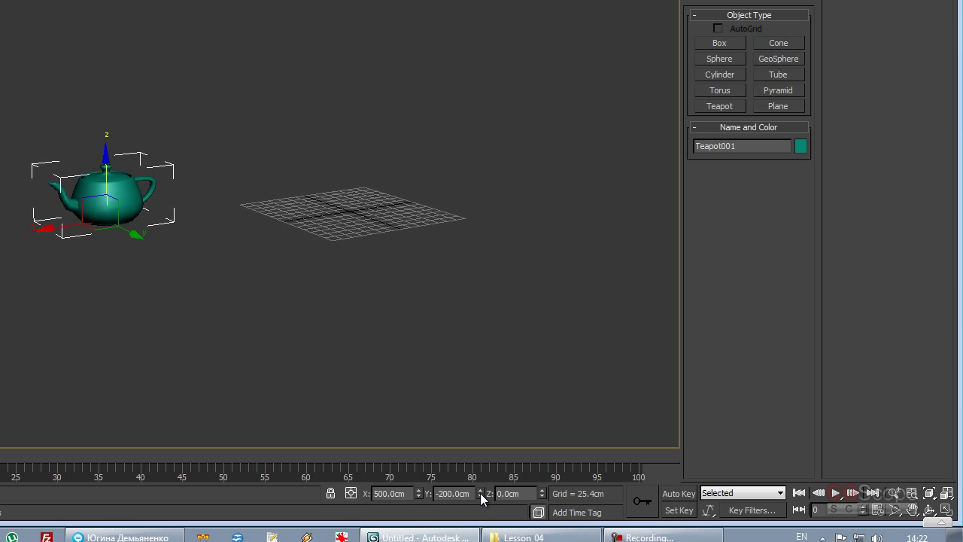
pyautogui.rightClick(480, 494)
pyautogui.rightClick(418, 493)
pyautogui.moveTo(425, 305)
pyautogui.mouseDown(button='middle')
pyautogui.moveTo(344, 286)
pyautogui.moveTo(379, 202)
pyautogui.moveTo(428, 242)
pyautogui.moveTo(417, 240)
pyautogui.mouseUp(button='middle')
pyautogui.press('z')
pyautogui.scroll(-5, 411, 241)
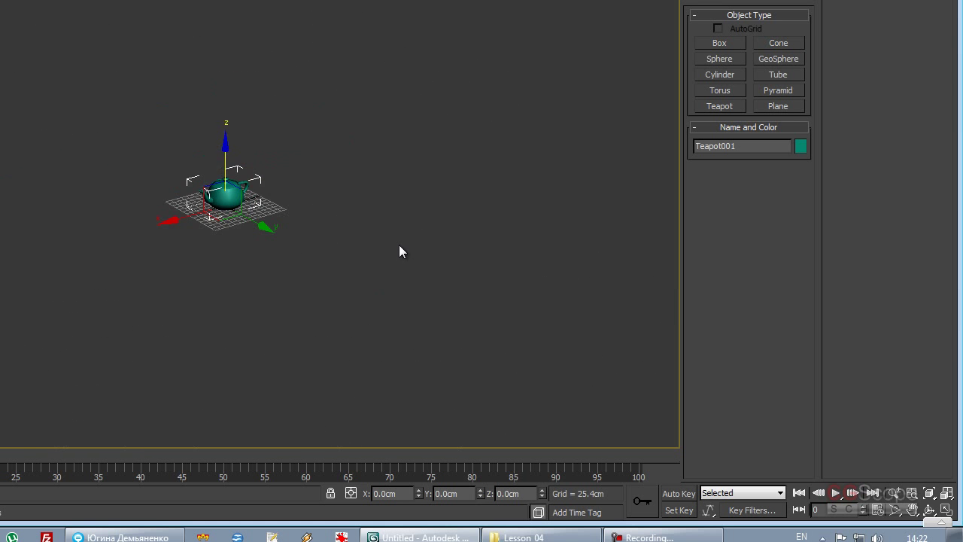
pyautogui.press('z')
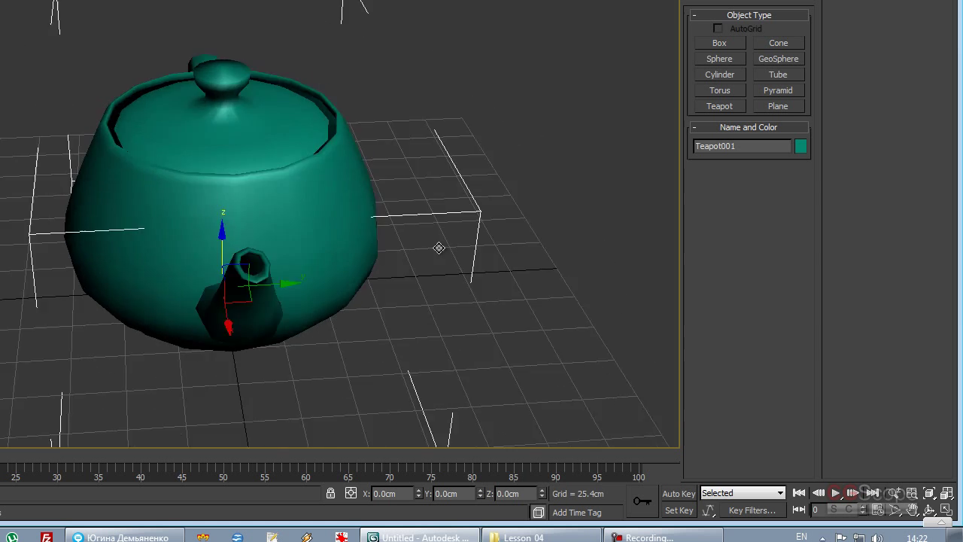
pyautogui.keyDown('alt'); pyautogui.moveTo(436, 248); pyautogui.dragTo(398, 221, button='middle'); pyautogui.keyUp('alt')
pyautogui.scroll(-5, 398, 221)
pyautogui.moveTo(363, 276)
pyautogui.mouseDown(button='middle')
pyautogui.moveTo(239, 98)
pyautogui.moveTo(178, 120)
pyautogui.mouseUp(button='middle')
pyautogui.press('z')
pyautogui.moveTo(280, 155)
pyautogui.keyDown('alt'); pyautogui.mouseDown(button='middle')
pyautogui.moveTo(393, 131)
pyautogui.moveTo(285, 143)
pyautogui.moveTo(402, 249)
pyautogui.moveTo(401, 269)
pyautogui.moveTo(419, 266)
pyautogui.moveTo(408, 282)
pyautogui.moveTo(339, 268)
pyautogui.mouseUp(button='middle'); pyautogui.keyUp('alt')
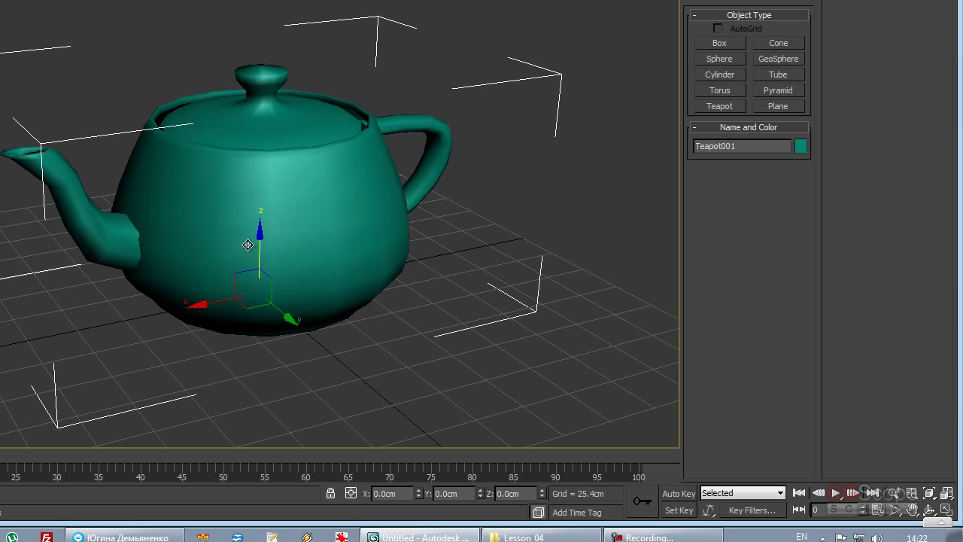
pyautogui.moveTo(503, 323)
pyautogui.keyDown('alt'); pyautogui.mouseDown(button='middle')
pyautogui.moveTo(462, 327)
pyautogui.moveTo(473, 301)
pyautogui.moveTo(450, 286)
pyautogui.mouseUp(button='middle'); pyautogui.keyUp('alt')
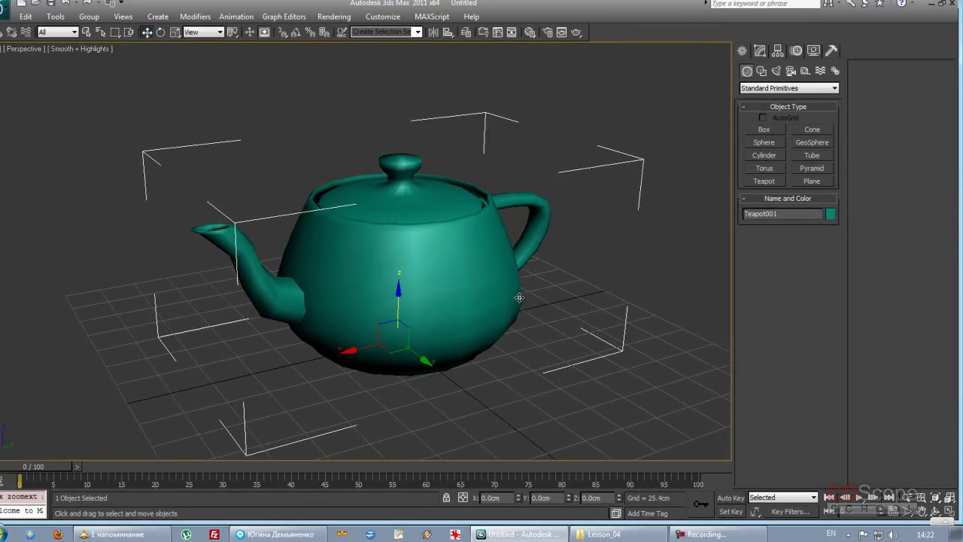
pyautogui.scroll(-5, 528, 307)
pyautogui.scroll(-2, 511, 303)
pyautogui.scroll(-2, 481, 293)
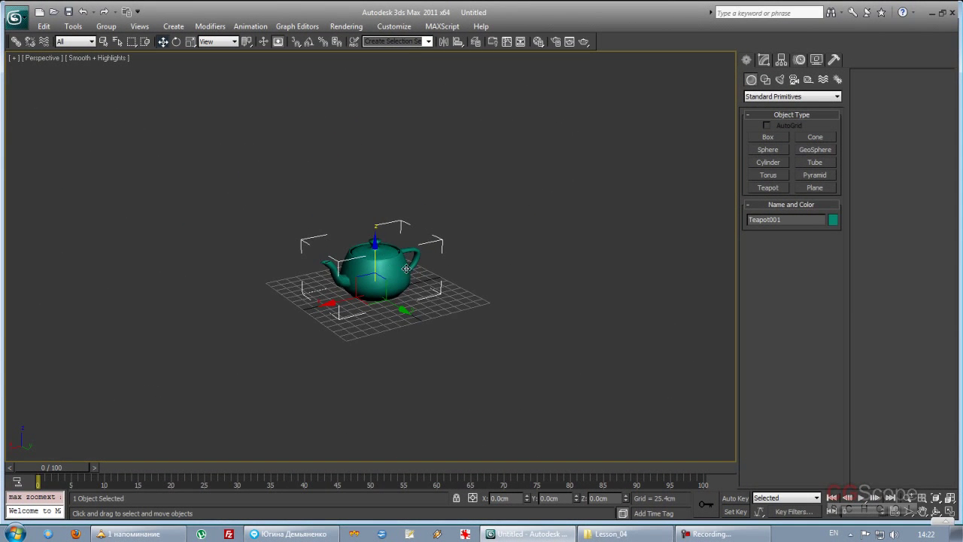
pyautogui.moveTo(436, 280)
pyautogui.mouseDown(button='middle')
pyautogui.moveTo(589, 235)
pyautogui.moveTo(423, 240)
pyautogui.moveTo(525, 275)
pyautogui.moveTo(401, 245)
pyautogui.moveTo(379, 332)
pyautogui.moveTo(519, 263)
pyautogui.moveTo(398, 226)
pyautogui.mouseUp(button='middle')
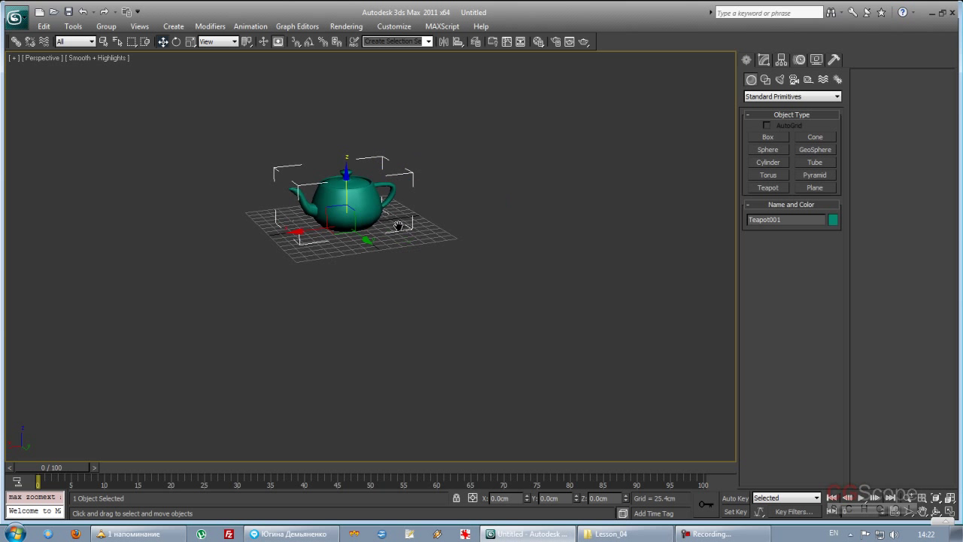
pyautogui.moveTo(340, 195)
pyautogui.mouseDown(button='middle')
pyautogui.moveTo(569, 258)
pyautogui.moveTo(394, 200)
pyautogui.moveTo(456, 233)
pyautogui.mouseUp(button='middle')
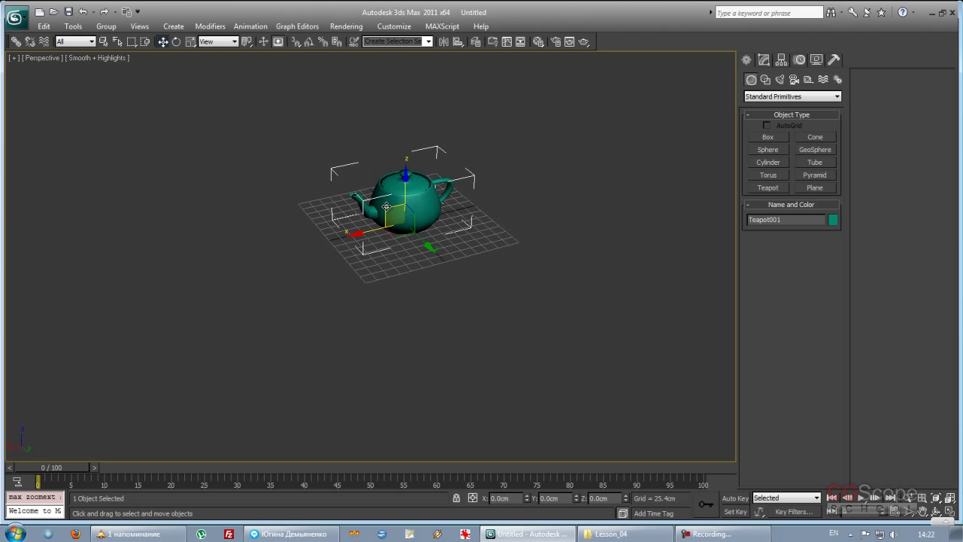
pyautogui.moveTo(386, 207); pyautogui.dragTo(188, 164)
pyautogui.rightClick(576, 498)
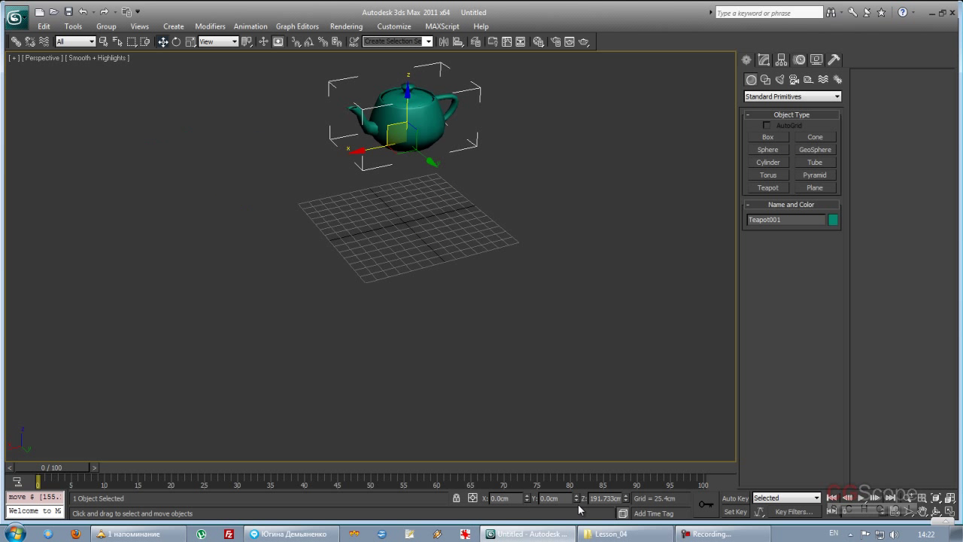
pyautogui.rightClick(626, 499)
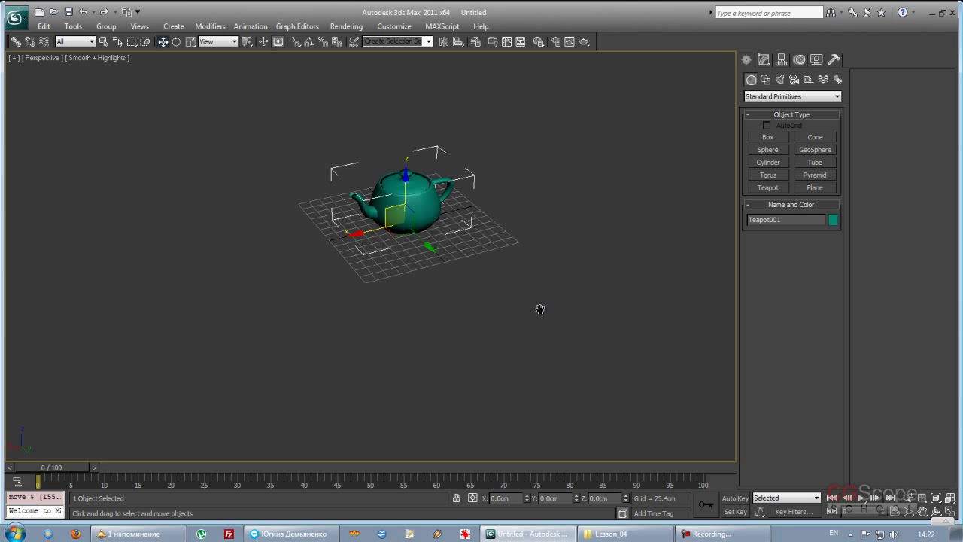
pyautogui.keyDown('alt'); pyautogui.moveTo(540, 308); pyautogui.dragTo(494, 344, button='middle'); pyautogui.keyUp('alt')
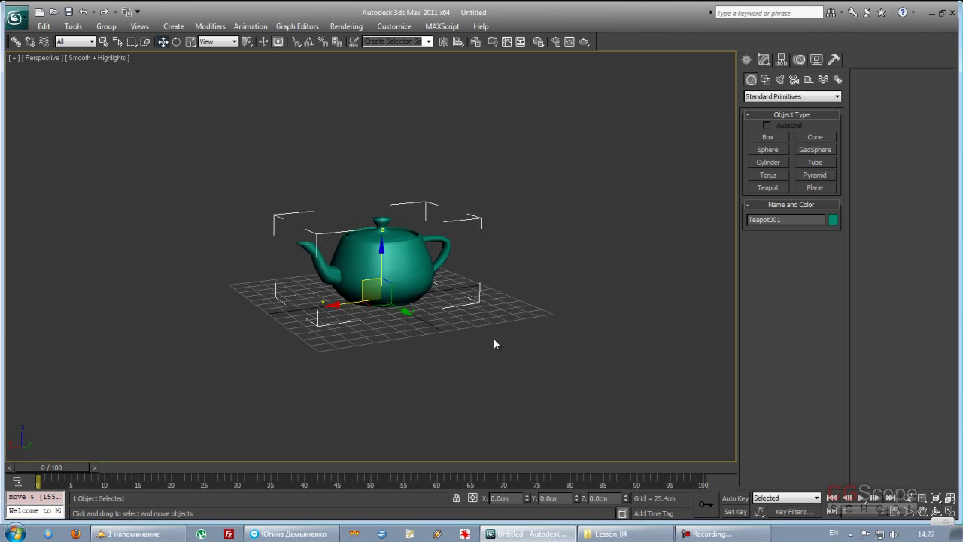
pyautogui.moveTo(482, 289); pyautogui.dragTo(468, 296, button='middle')
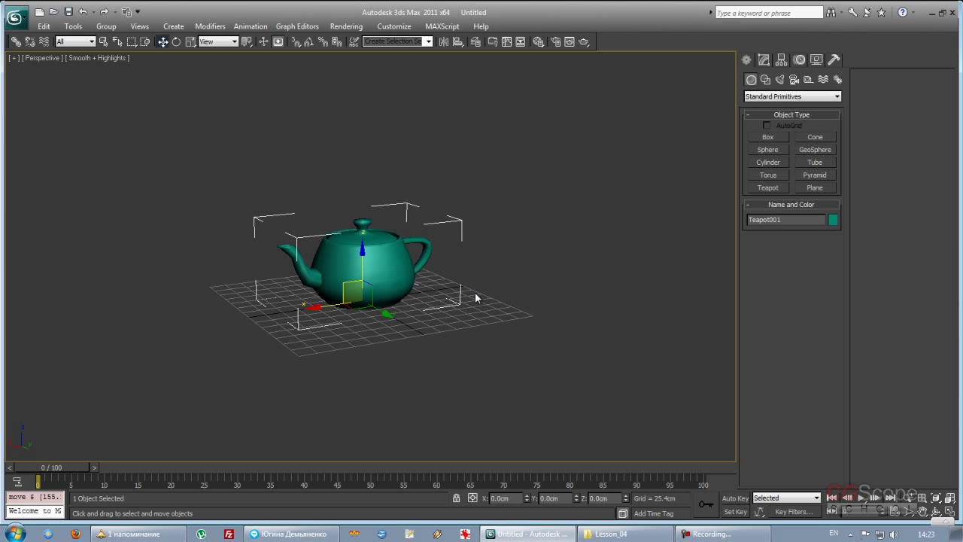
pyautogui.scroll(-2, 481, 295)
pyautogui.moveTo(484, 292)
pyautogui.keyDown('alt'); pyautogui.mouseDown(button='middle')
pyautogui.moveTo(440, 301)
pyautogui.moveTo(406, 264)
pyautogui.mouseUp(button='middle'); pyautogui.keyUp('alt')
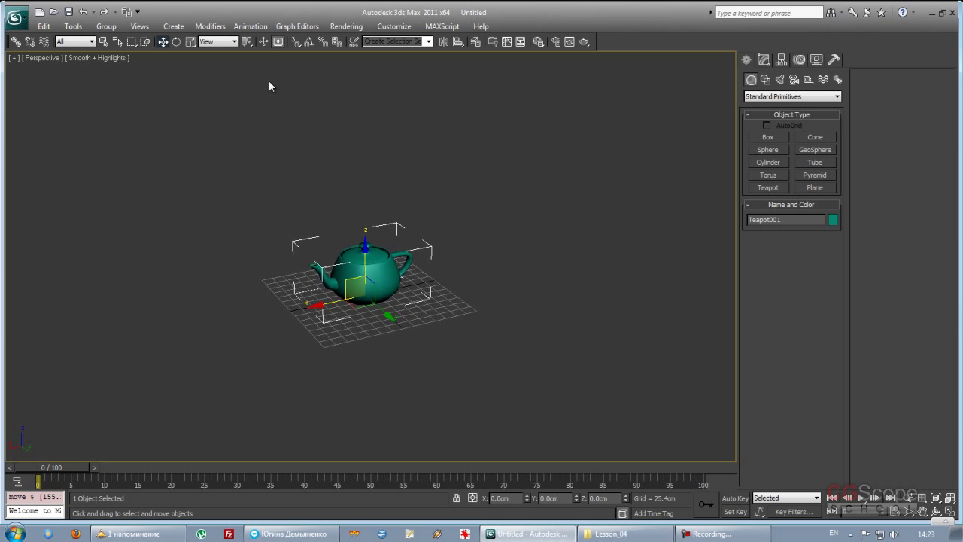
# Step: Activate Select and Move and reselect the teapot, adjusting the view
pyautogui.click(163, 43)
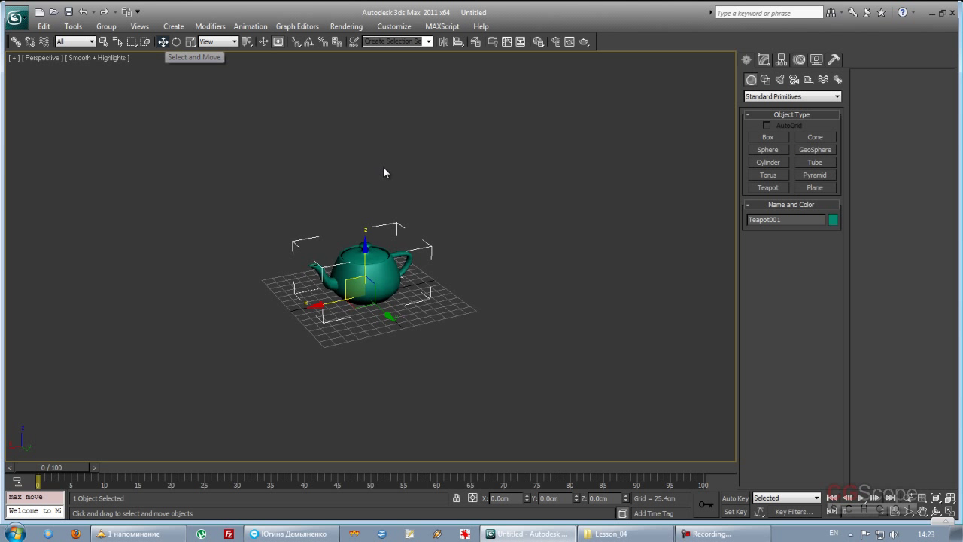
pyautogui.click(273, 129)
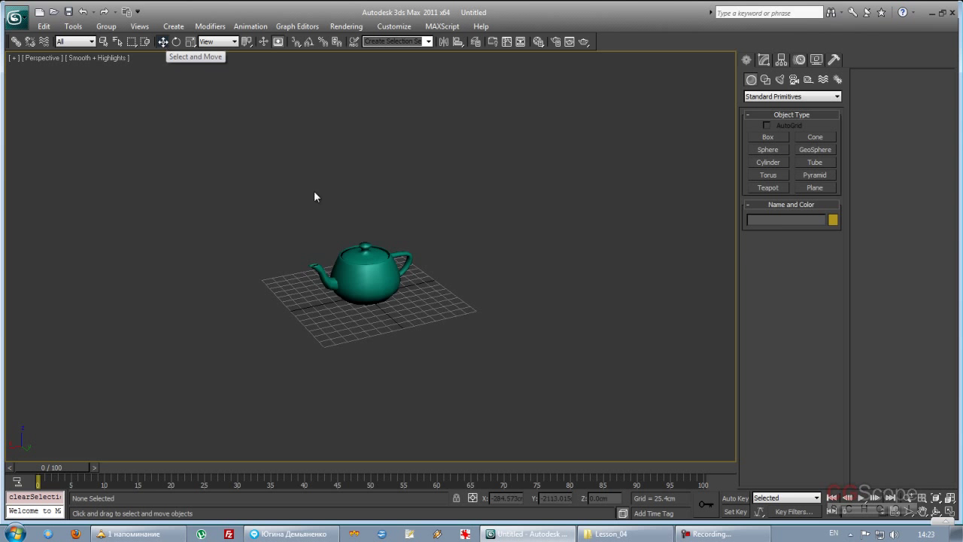
pyautogui.click(366, 264)
pyautogui.scroll(4, 440, 306)
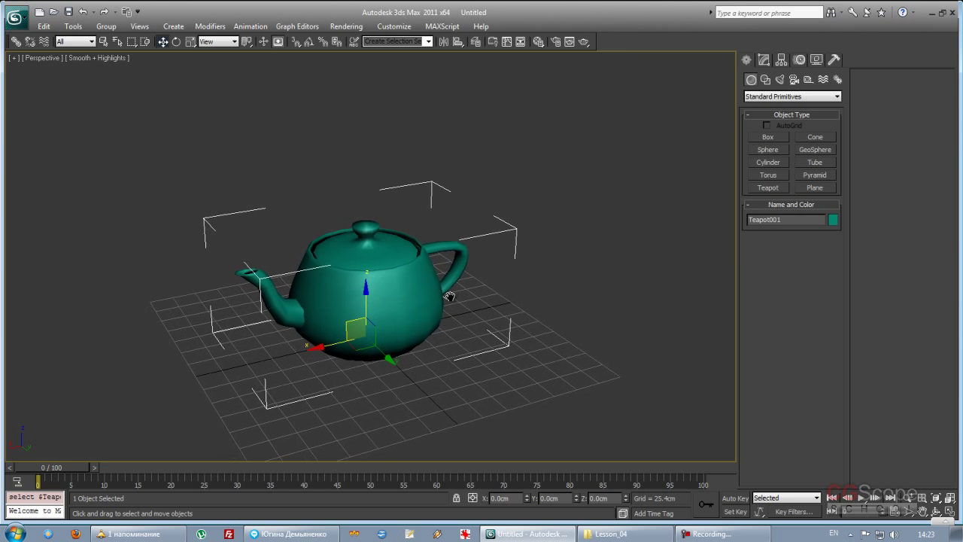
pyautogui.scroll(-1, 454, 296)
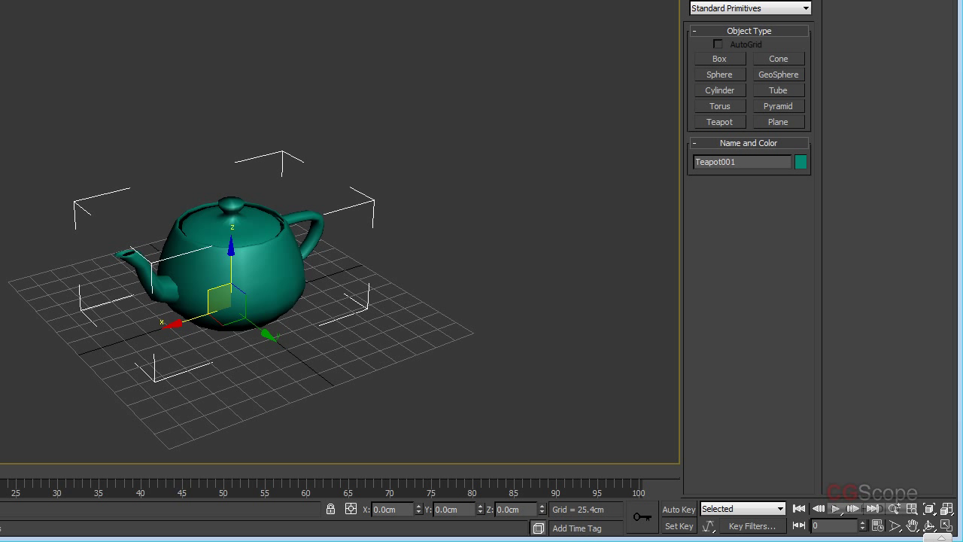
pyautogui.scroll(-2, 331, 294)
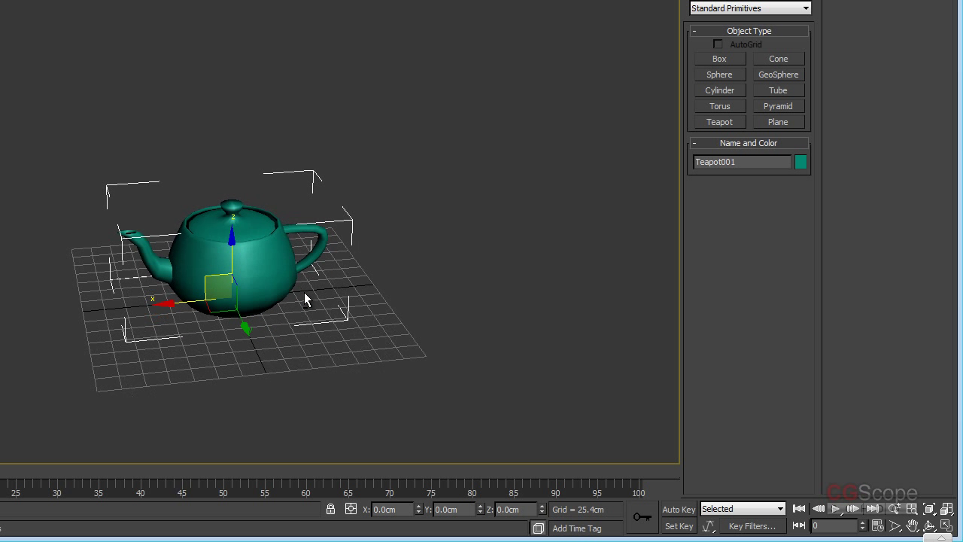
pyautogui.scroll(-1, 304, 292)
pyautogui.keyDown('alt'); pyautogui.moveTo(277, 234); pyautogui.dragTo(334, 257, button='middle'); pyautogui.keyUp('alt')
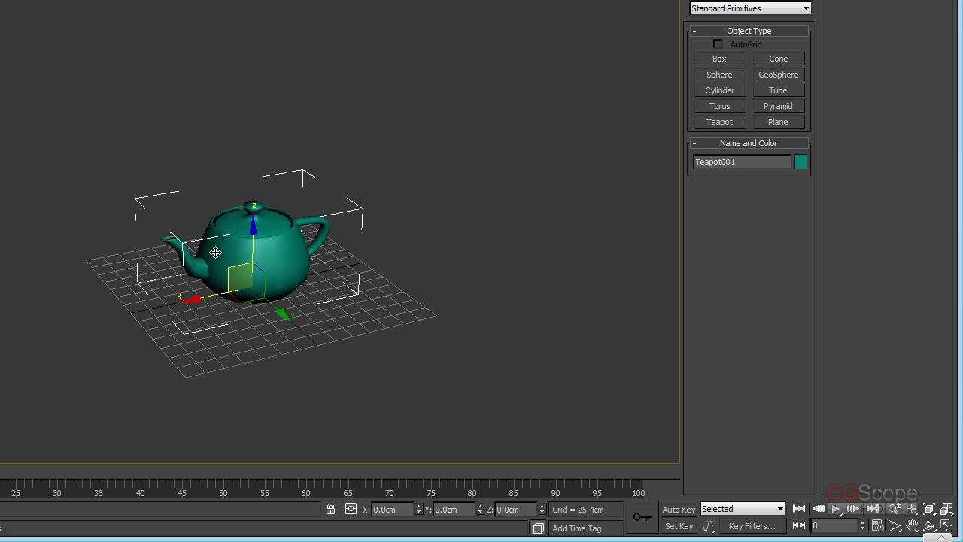
pyautogui.click(400, 250)
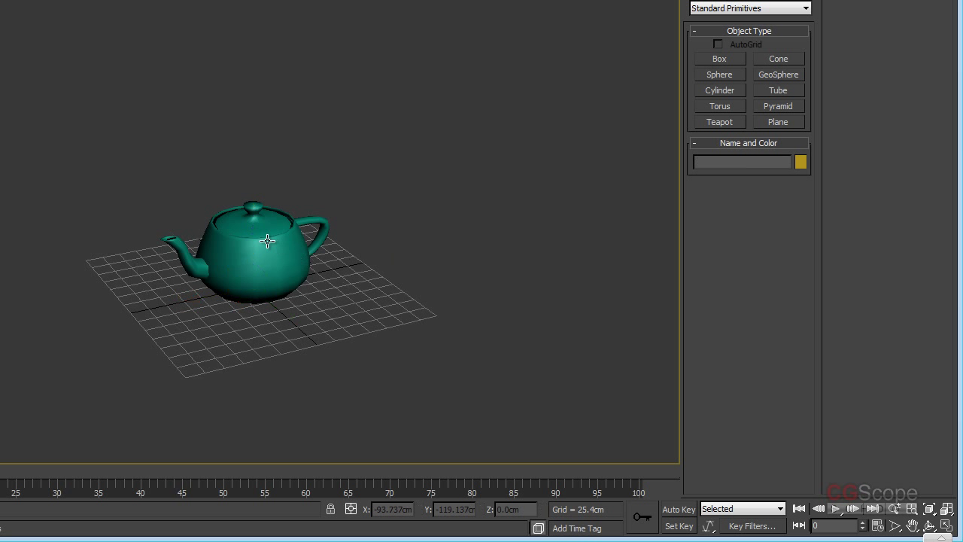
pyautogui.click(259, 241)
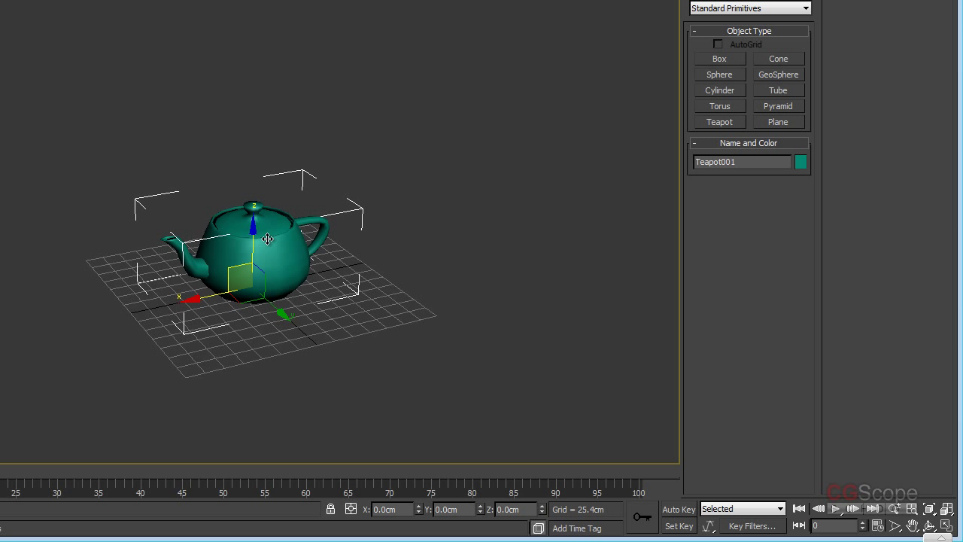
# Step: Drag the teapot slightly, undo, then nudge it to X 4.228 and Z 1.761 cm
pyautogui.click(344, 253)
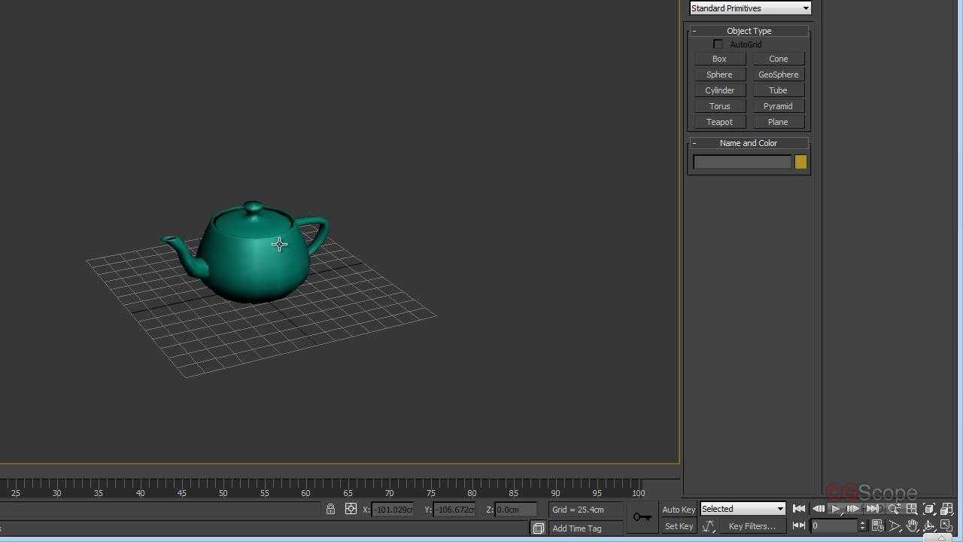
pyautogui.moveTo(280, 243); pyautogui.dragTo(271, 245)
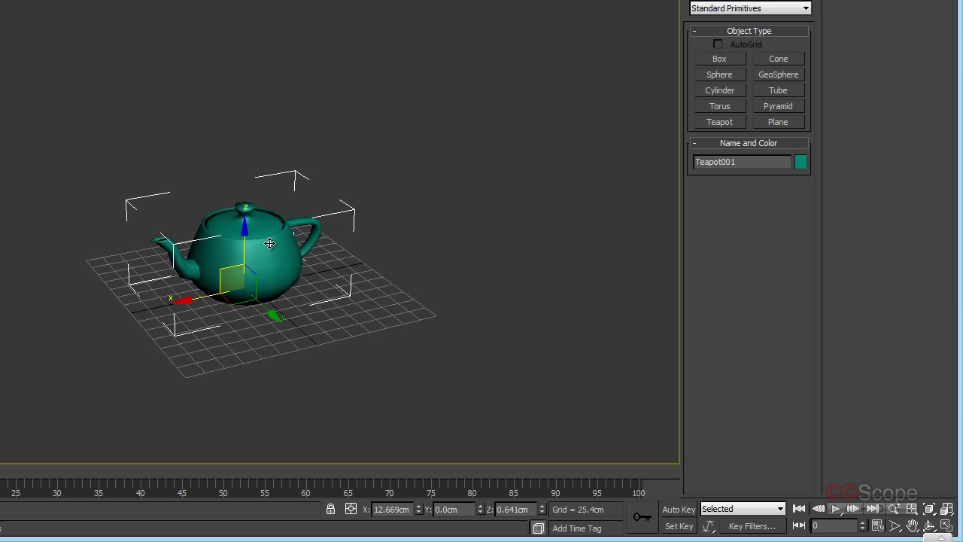
pyautogui.hotkey('ctrl', 'z')
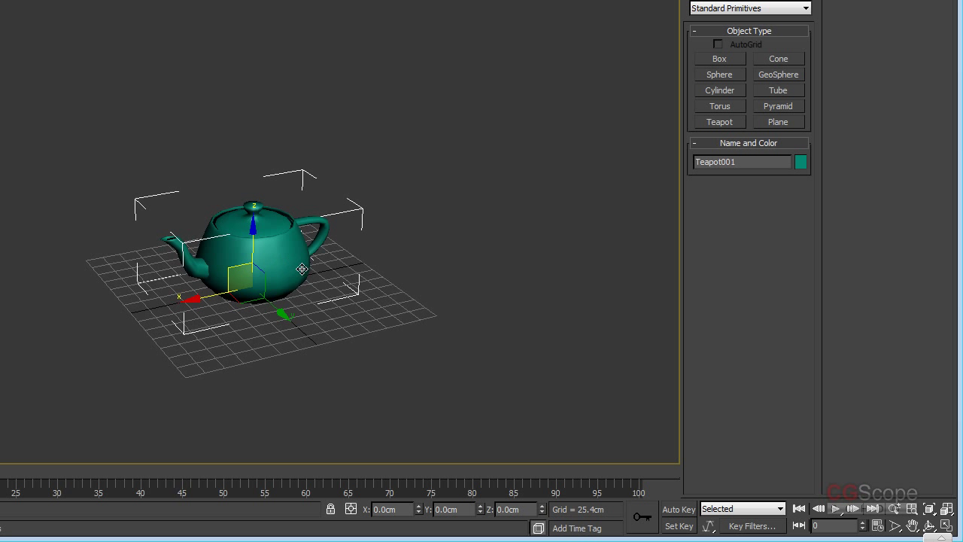
pyautogui.keyDown('alt'); pyautogui.moveTo(289, 267); pyautogui.dragTo(299, 209, button='middle'); pyautogui.keyUp('alt')
pyautogui.moveTo(279, 246); pyautogui.dragTo(270, 244)
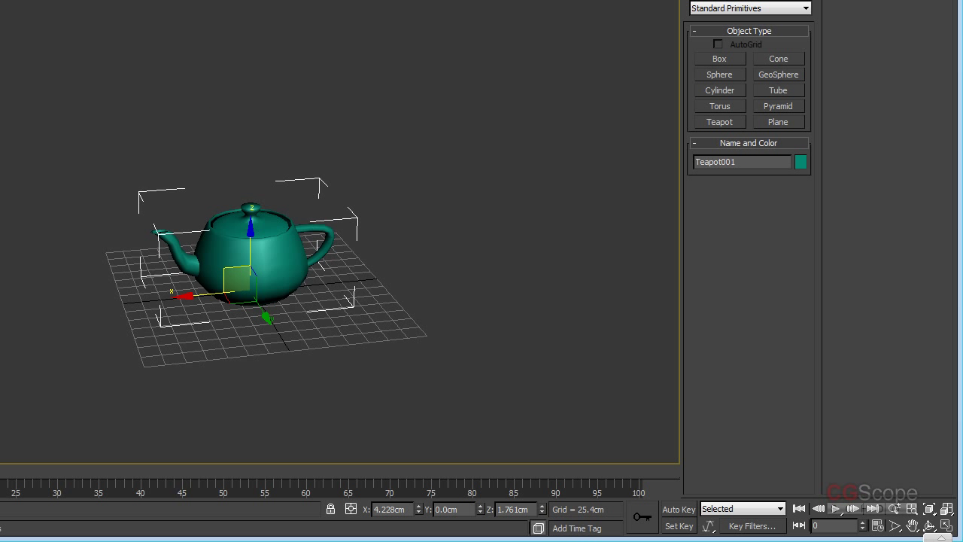
# Step: Reselect the teapot, slide it along the grid with the Move gizmo, and return it to its original spot
pyautogui.press('q')
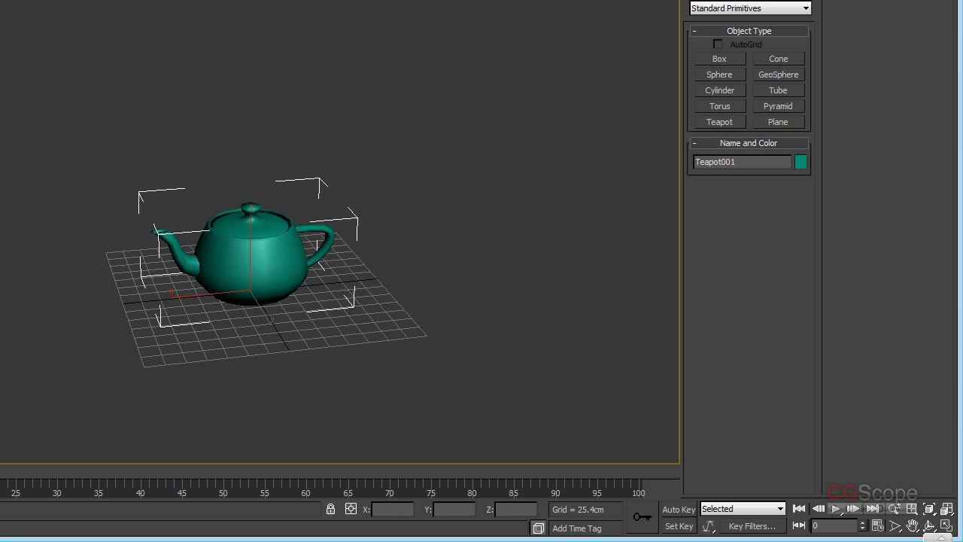
pyautogui.click(200, 250)
pyautogui.click(230, 253)
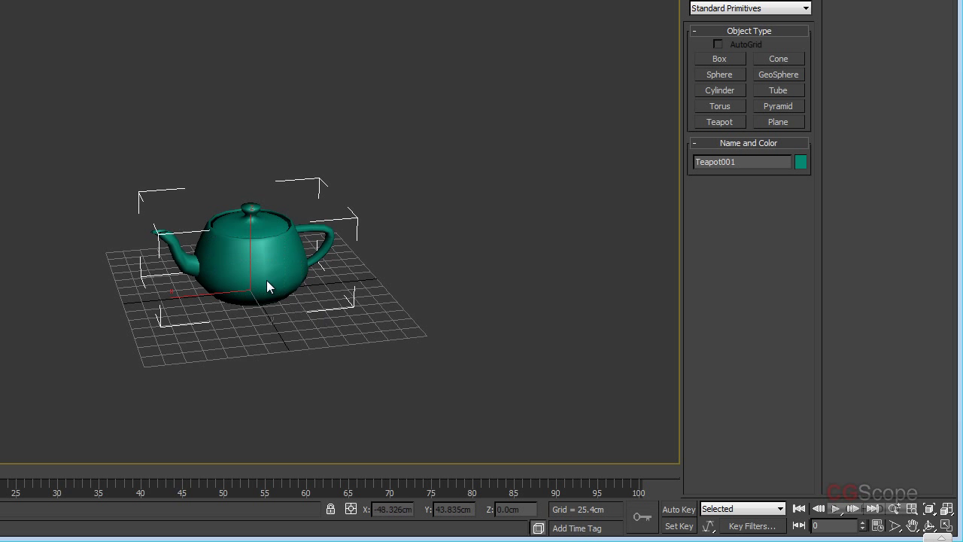
pyautogui.keyDown('alt'); pyautogui.moveTo(286, 264); pyautogui.dragTo(321, 292, button='middle'); pyautogui.keyUp('alt')
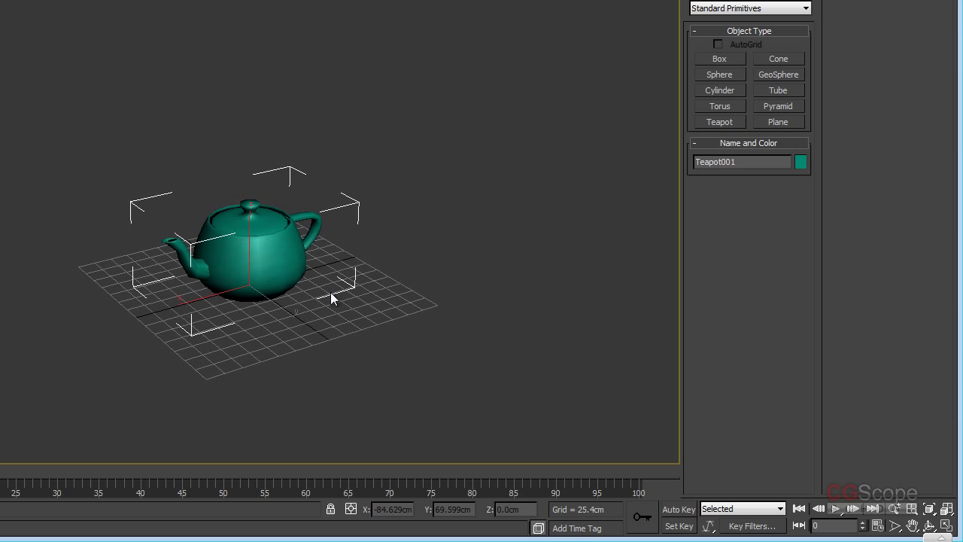
pyautogui.press('w')
pyautogui.keyDown('alt'); pyautogui.moveTo(461, 307); pyautogui.dragTo(405, 286, button='middle'); pyautogui.keyUp('alt')
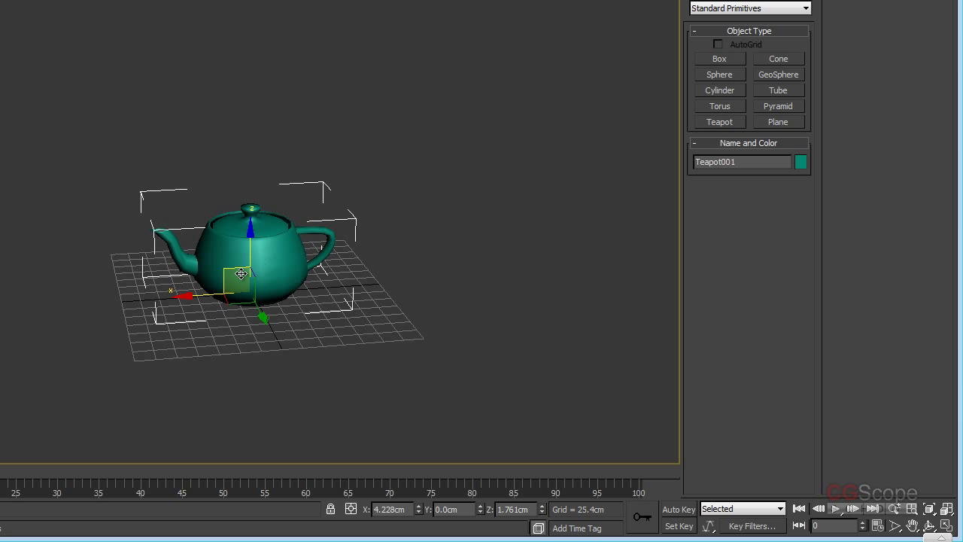
pyautogui.moveTo(224, 270)
pyautogui.mouseDown()
pyautogui.moveTo(217, 311)
pyautogui.moveTo(237, 330)
pyautogui.mouseUp()
pyautogui.moveTo(350, 344)
pyautogui.keyDown('alt'); pyautogui.mouseDown(button='middle')
pyautogui.moveTo(365, 303)
pyautogui.moveTo(381, 314)
pyautogui.mouseUp(button='middle'); pyautogui.keyUp('alt')
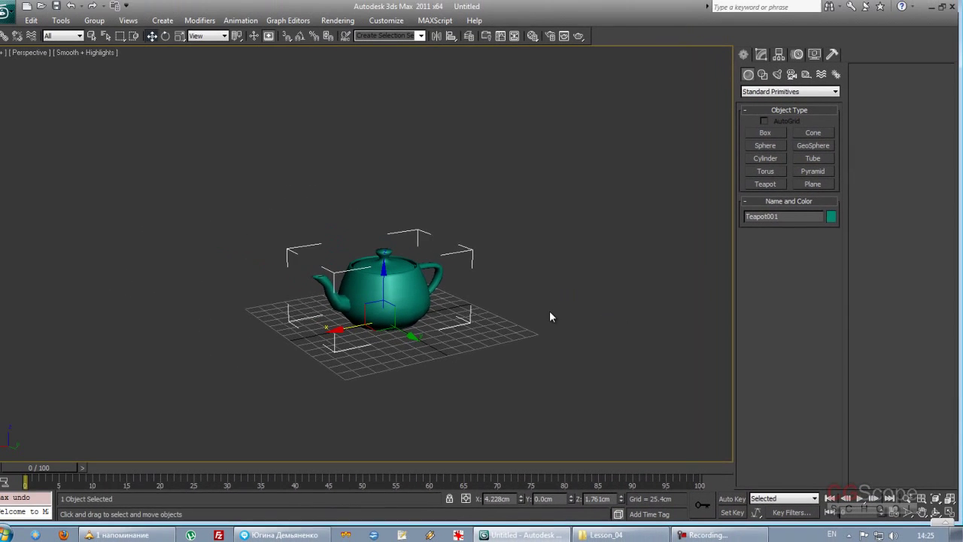
pyautogui.moveTo(507, 321)
pyautogui.keyDown('alt'); pyautogui.mouseDown(button='middle')
pyautogui.moveTo(496, 316)
pyautogui.moveTo(468, 342)
pyautogui.moveTo(416, 330)
pyautogui.mouseUp(button='middle'); pyautogui.keyUp('alt')
pyautogui.click(466, 295)
pyautogui.click(355, 289)
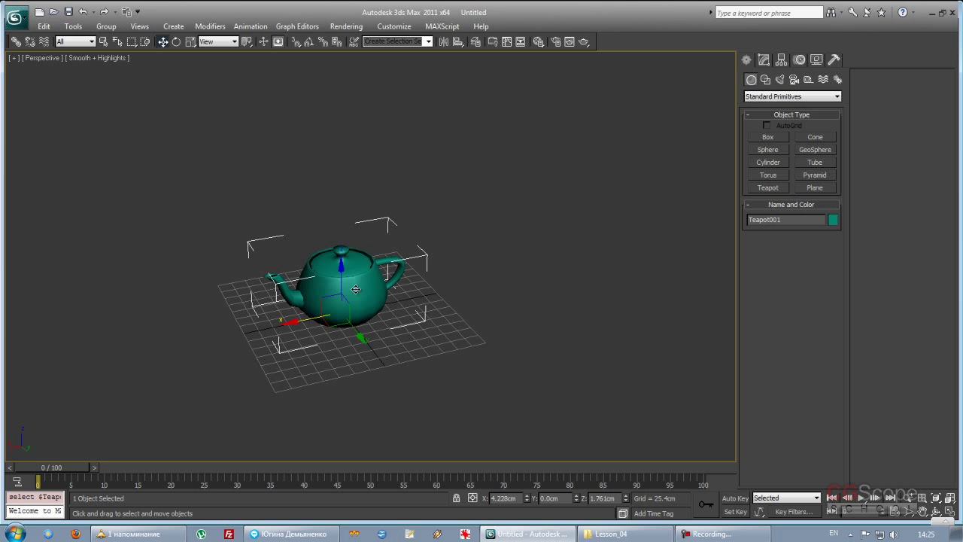
# Step: Activate Select and Rotate and zoom in closer on the teapot
pyautogui.scroll(1, 359, 292)
pyautogui.scroll(2, 369, 297)
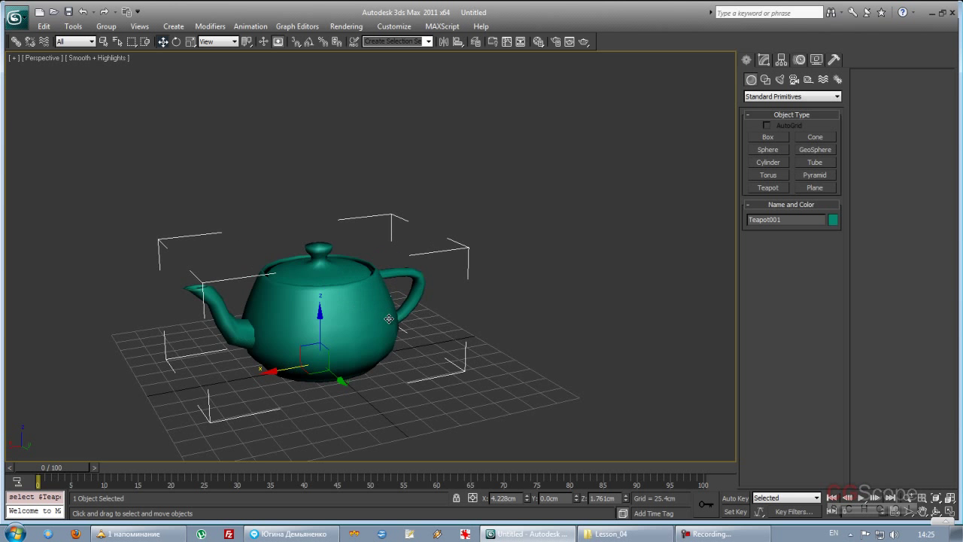
pyautogui.scroll(2, 391, 303)
pyautogui.scroll(-1, 403, 305)
pyautogui.scroll(-1, 412, 284)
pyautogui.scroll(-1, 416, 284)
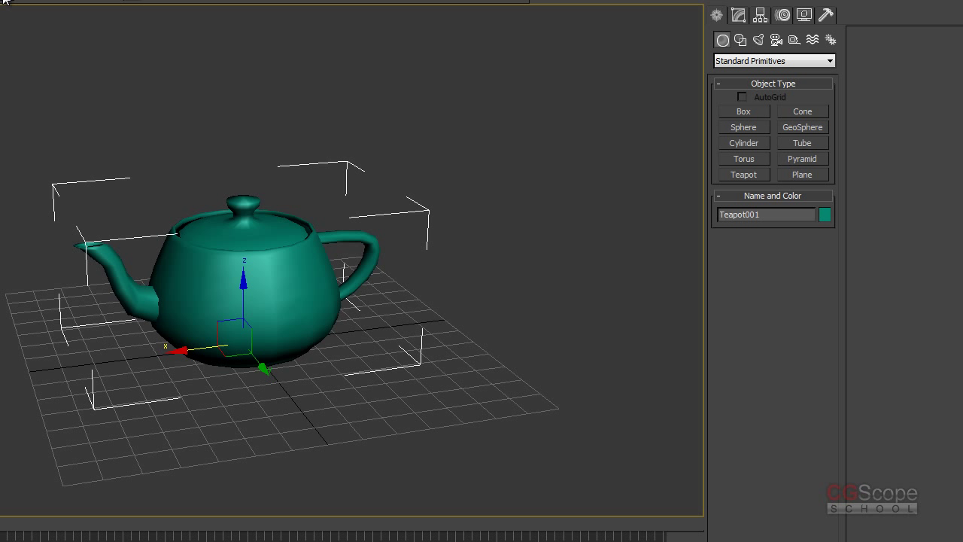
pyautogui.click(4, 1)
pyautogui.keyDown('alt'); pyautogui.moveTo(361, 258); pyautogui.dragTo(438, 286, button='middle'); pyautogui.keyUp('alt')
pyautogui.scroll(1, 405, 282)
pyautogui.scroll(1, 403, 283)
pyautogui.scroll(1, 390, 289)
pyautogui.scroll(1, 388, 289)
pyautogui.keyDown('alt'); pyautogui.moveTo(394, 281); pyautogui.dragTo(399, 281, button='middle'); pyautogui.keyUp('alt')
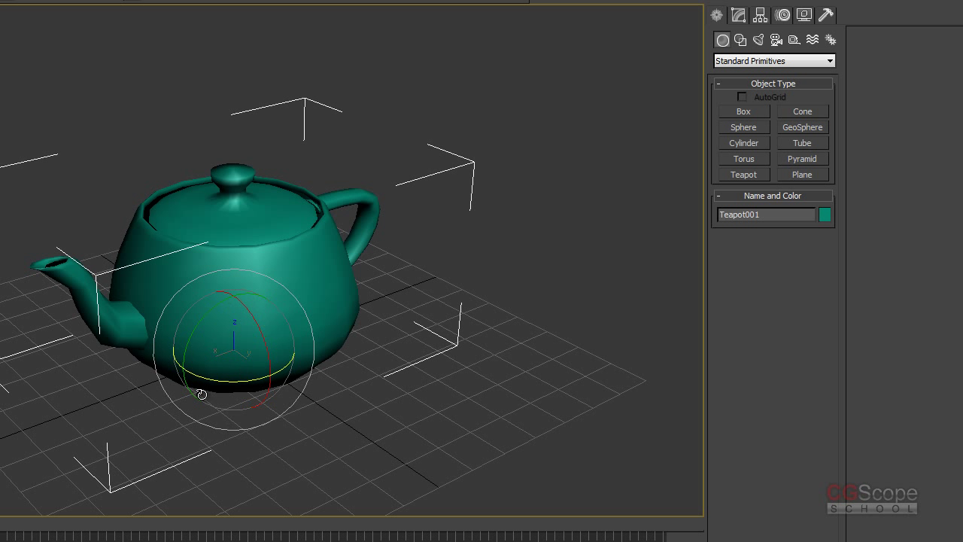
# Step: Orbit the Perspective view around the teapot and make rotation the active transform
pyautogui.keyDown('alt'); pyautogui.moveTo(384, 397); pyautogui.dragTo(291, 334, button='middle'); pyautogui.keyUp('alt')
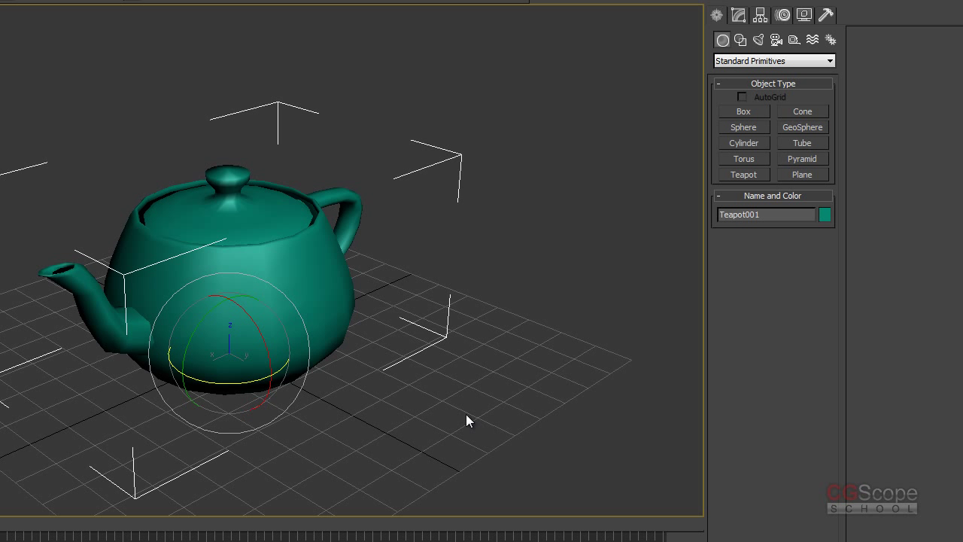
pyautogui.keyDown('alt'); pyautogui.moveTo(486, 366); pyautogui.dragTo(443, 387, button='middle'); pyautogui.keyUp('alt')
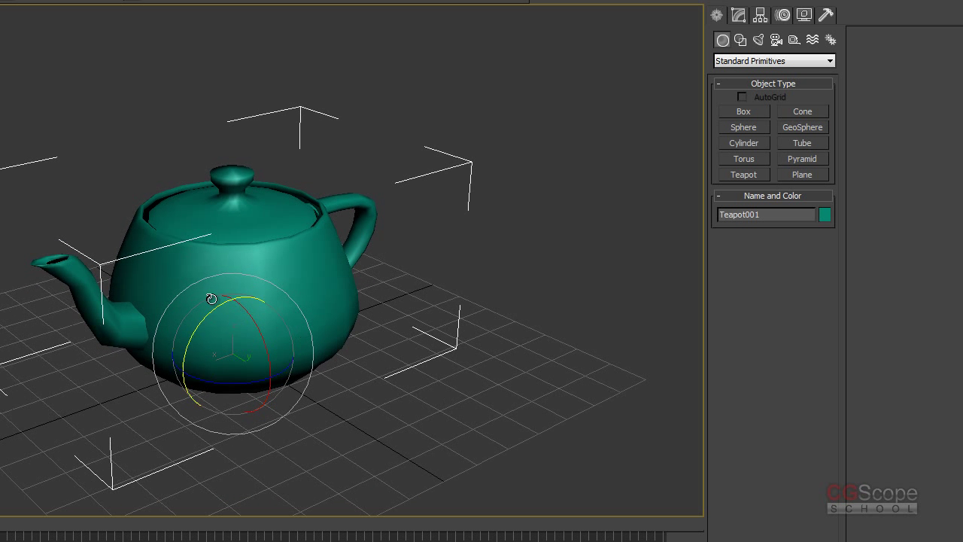
pyautogui.moveTo(294, 414)
pyautogui.keyDown('alt'); pyautogui.mouseDown(button='middle')
pyautogui.moveTo(351, 422)
pyautogui.moveTo(329, 389)
pyautogui.mouseUp(button='middle'); pyautogui.keyUp('alt')
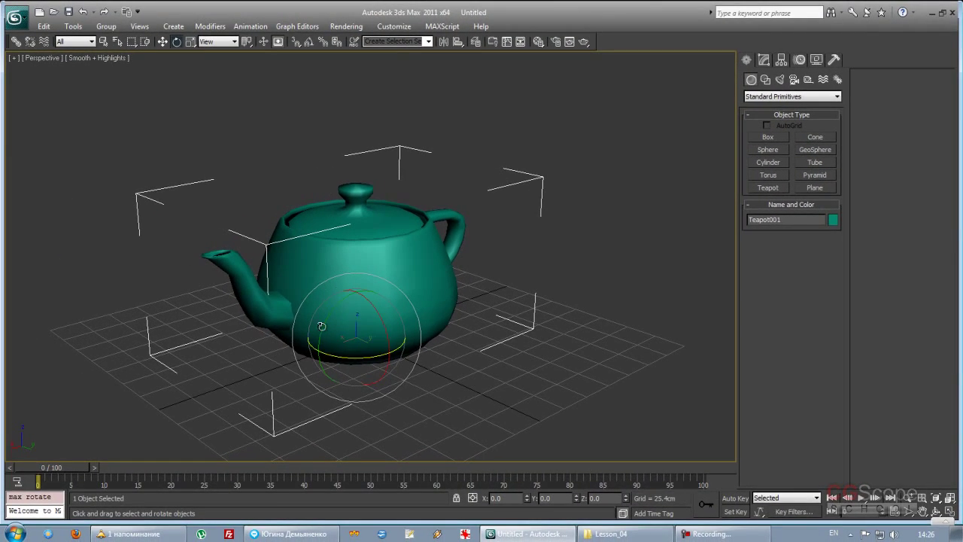
pyautogui.moveTo(442, 405)
pyautogui.keyDown('alt'); pyautogui.mouseDown(button='middle')
pyautogui.moveTo(517, 395)
pyautogui.moveTo(457, 402)
pyautogui.moveTo(464, 408)
pyautogui.moveTo(504, 393)
pyautogui.moveTo(474, 383)
pyautogui.moveTo(490, 393)
pyautogui.moveTo(424, 414)
pyautogui.mouseUp(button='middle'); pyautogui.keyUp('alt')
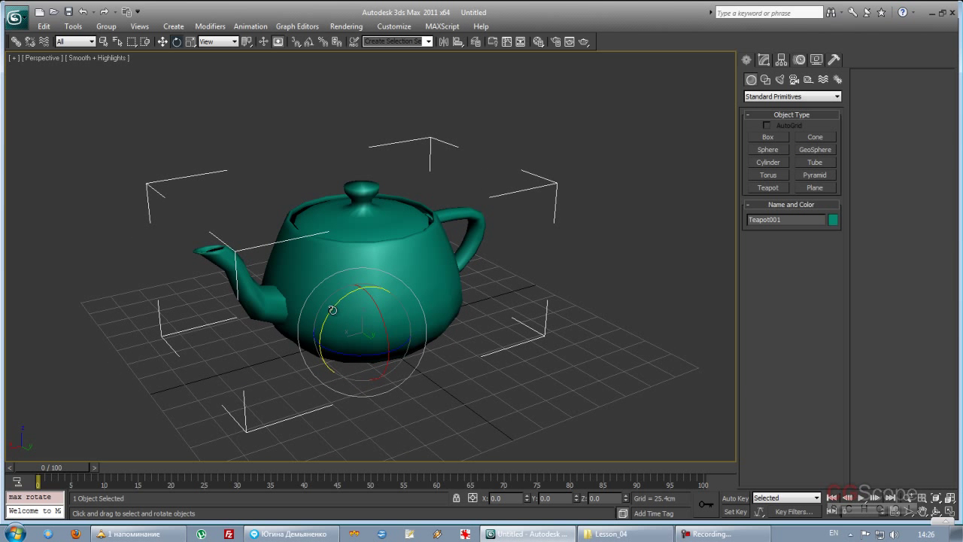
pyautogui.keyDown('alt'); pyautogui.moveTo(494, 404); pyautogui.dragTo(490, 366, button='middle'); pyautogui.keyUp('alt')
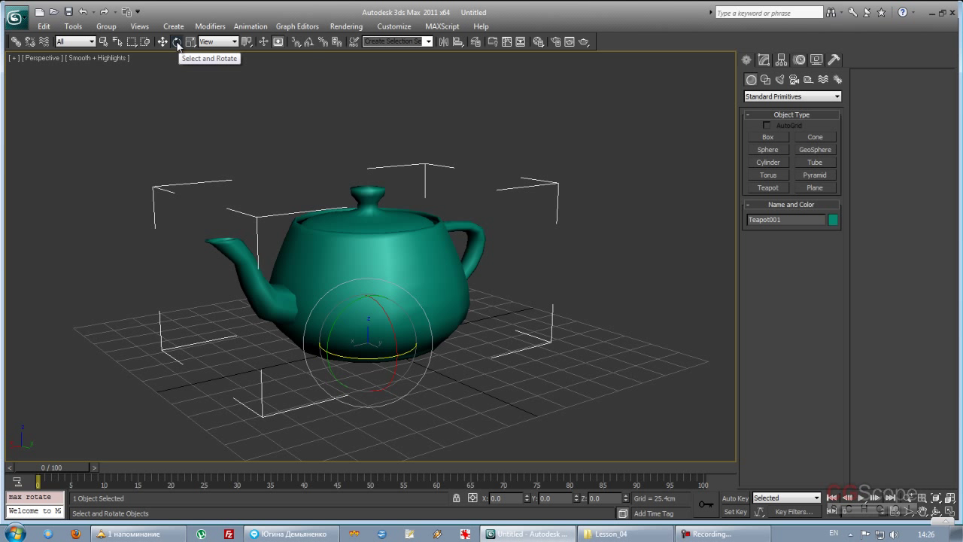
pyautogui.click(176, 42)
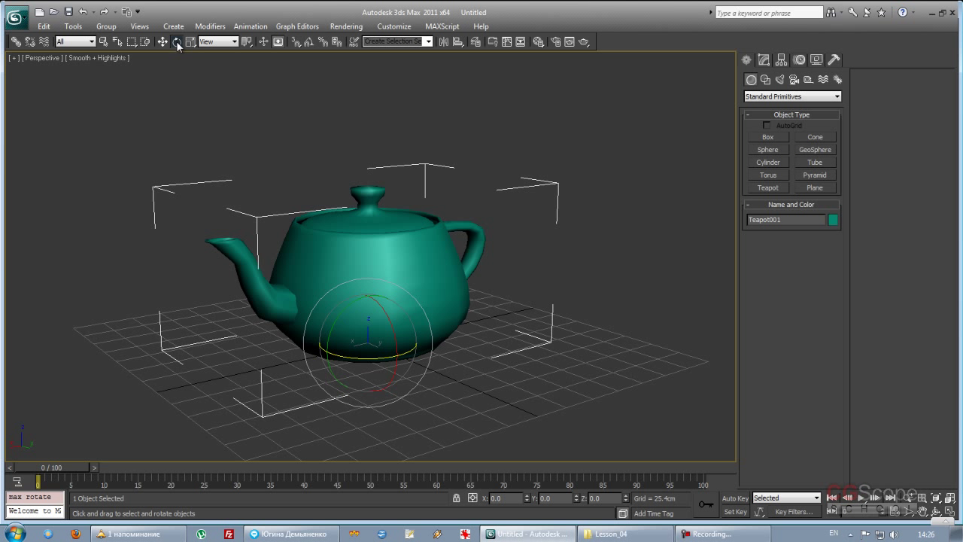
pyautogui.moveTo(442, 215)
pyautogui.keyDown('alt'); pyautogui.mouseDown(button='middle')
pyautogui.moveTo(476, 217)
pyautogui.moveTo(487, 230)
pyautogui.moveTo(472, 198)
pyautogui.mouseUp(button='middle'); pyautogui.keyUp('alt')
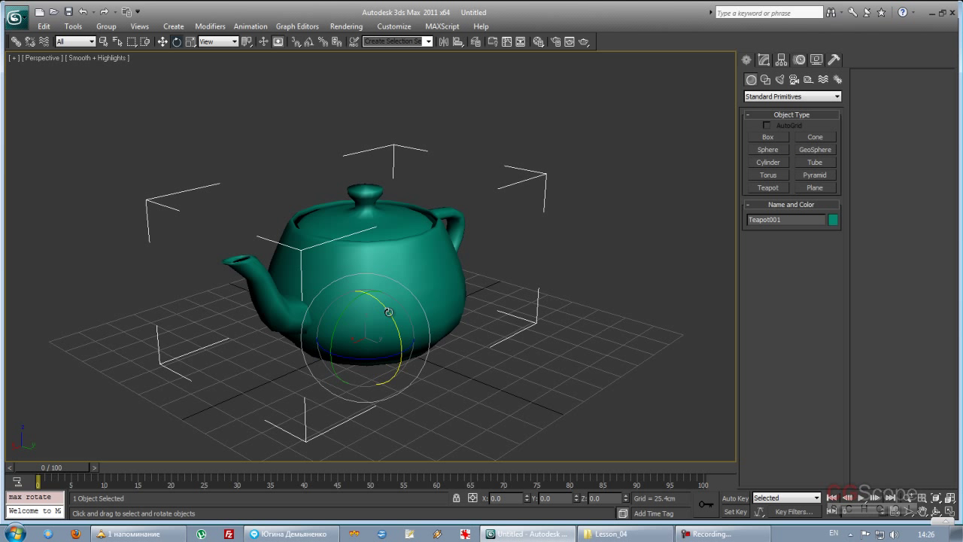
# Step: Tilt the teapot on its X ring, settling at about 2.7°
pyautogui.moveTo(388, 312)
pyautogui.mouseDown()
pyautogui.moveTo(354, 288)
pyautogui.moveTo(371, 309)
pyautogui.moveTo(382, 265)
pyautogui.moveTo(356, 266)
pyautogui.moveTo(344, 307)
pyautogui.mouseUp()
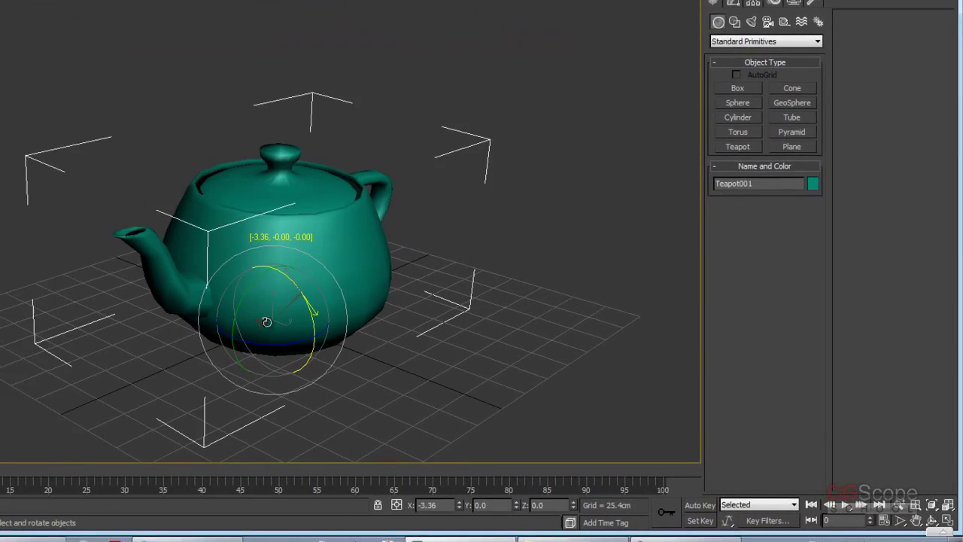
pyautogui.moveTo(345, 307); pyautogui.dragTo(361, 339)
pyautogui.moveTo(210, 310); pyautogui.dragTo(211, 310)
pyautogui.keyDown('alt'); pyautogui.moveTo(391, 340); pyautogui.dragTo(354, 375, button='middle'); pyautogui.keyUp('alt')
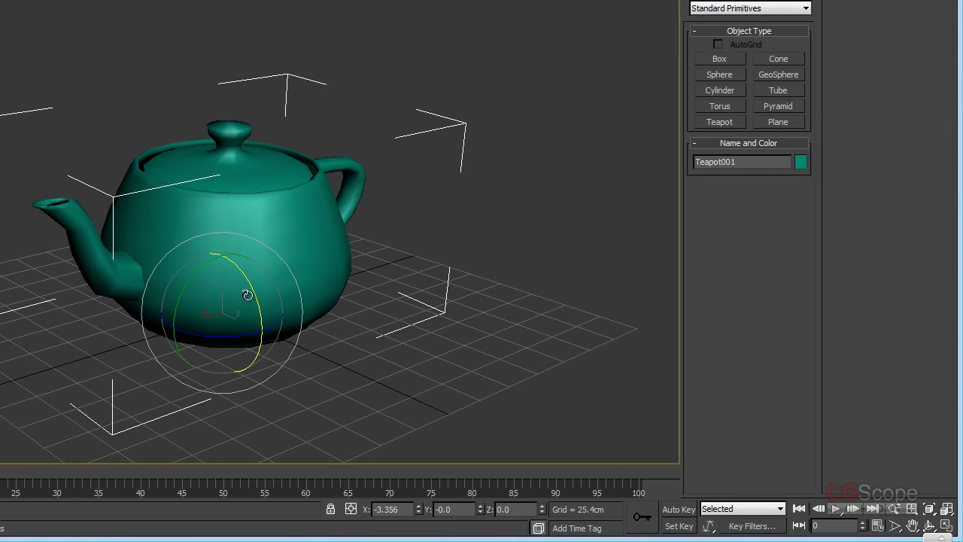
pyautogui.moveTo(253, 294)
pyautogui.mouseDown()
pyautogui.moveTo(241, 256)
pyautogui.moveTo(399, 315)
pyautogui.mouseUp()
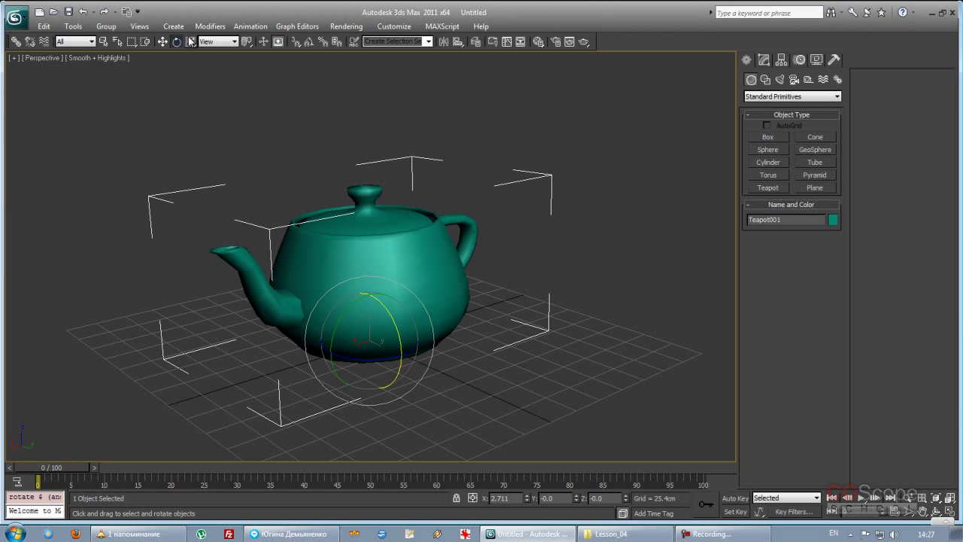
# Step: Rotate the teapot to about 23.2° on X, -25.7° on Y and 4.4° on Z
pyautogui.click(162, 43)
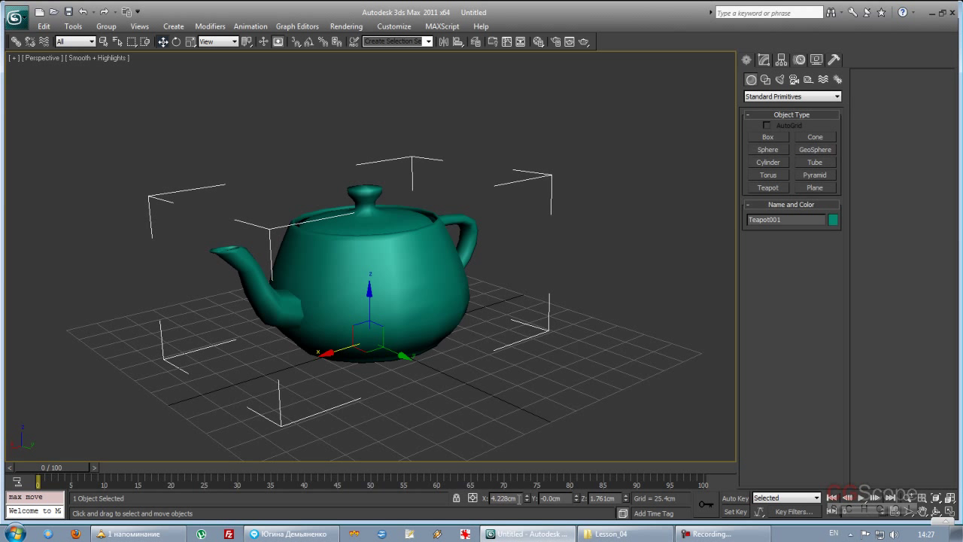
pyautogui.press('e')
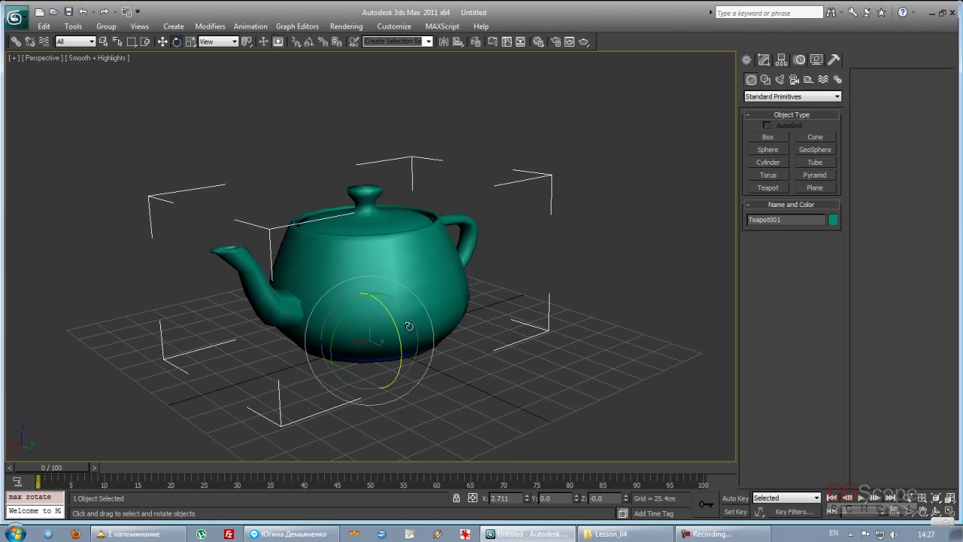
pyautogui.moveTo(388, 310); pyautogui.dragTo(366, 278)
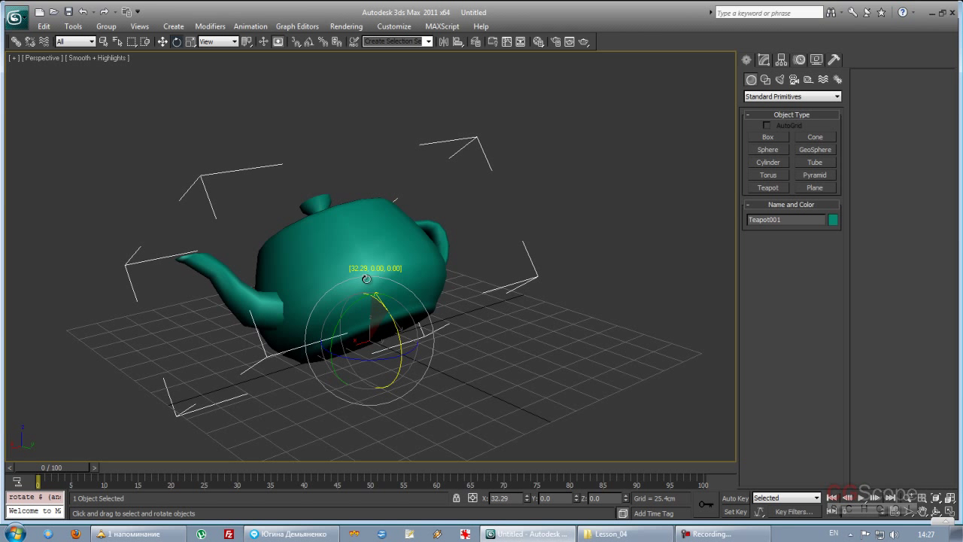
pyautogui.moveTo(367, 279); pyautogui.dragTo(467, 366)
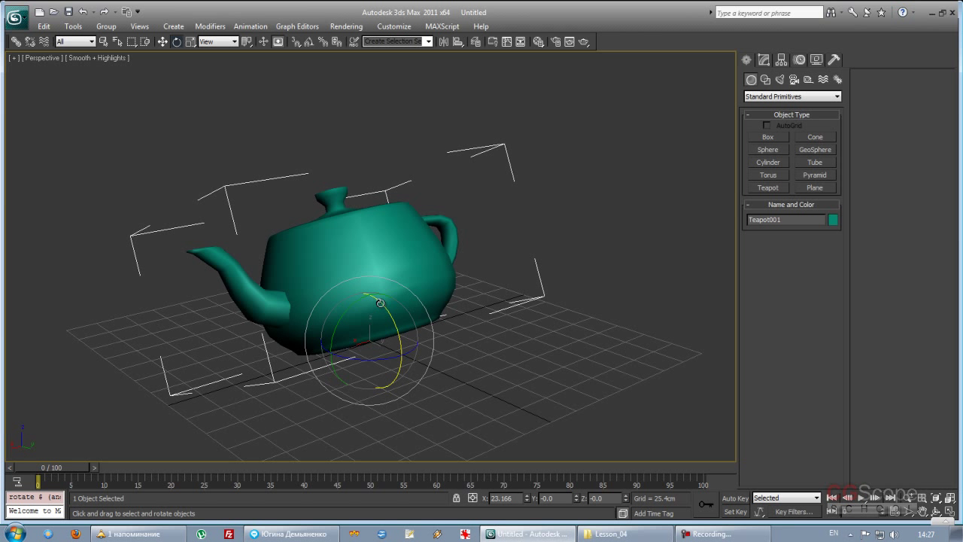
pyautogui.moveTo(380, 302); pyautogui.dragTo(372, 297)
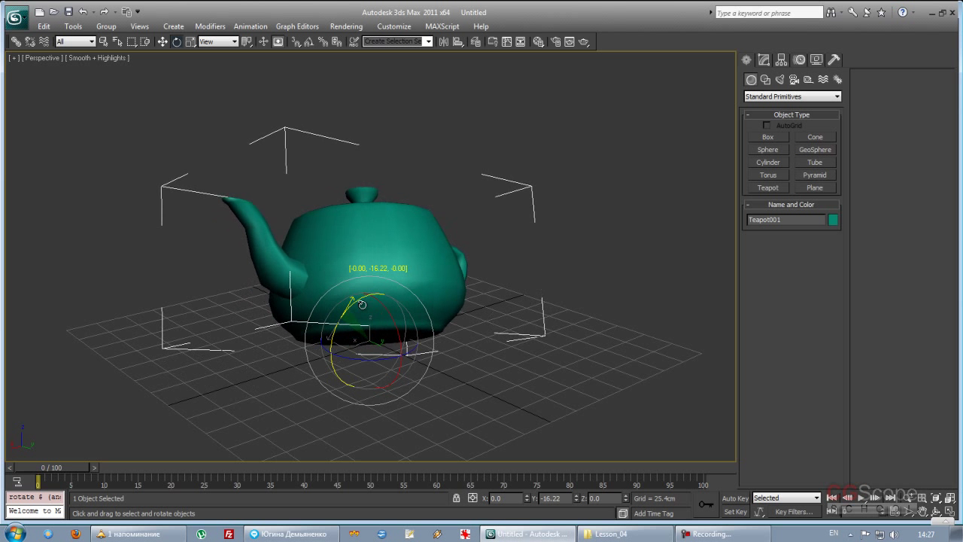
pyautogui.moveTo(369, 348)
pyautogui.mouseDown()
pyautogui.moveTo(351, 365)
pyautogui.moveTo(468, 397)
pyautogui.mouseUp()
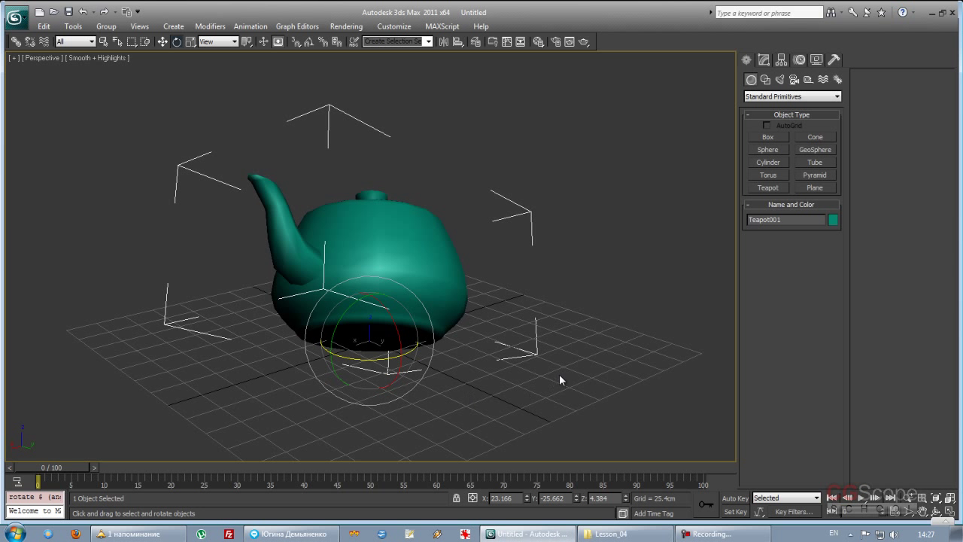
pyautogui.click(587, 354)
pyautogui.keyDown('alt'); pyautogui.moveTo(505, 353); pyautogui.dragTo(453, 335, button='middle'); pyautogui.keyUp('alt')
pyautogui.click(465, 329)
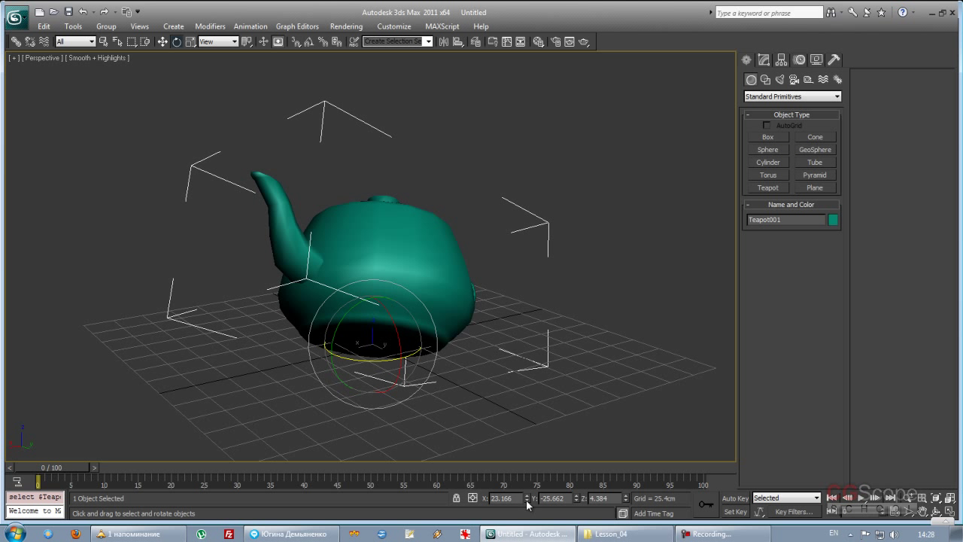
# Step: Zero the teapot's X, Y and Z rotations, then try 90° and -90° about Y
pyautogui.rightClick(527, 499)
pyautogui.rightClick(576, 499)
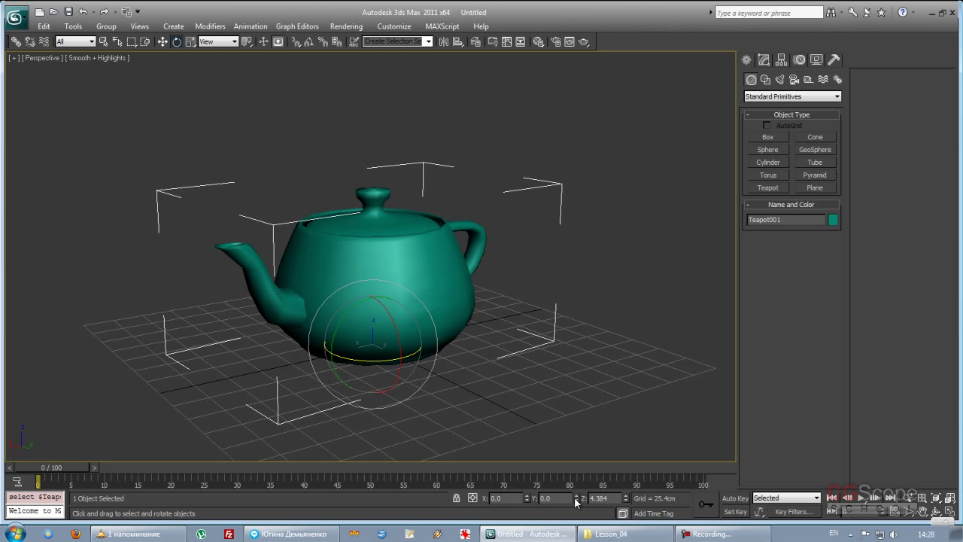
pyautogui.rightClick(625, 500)
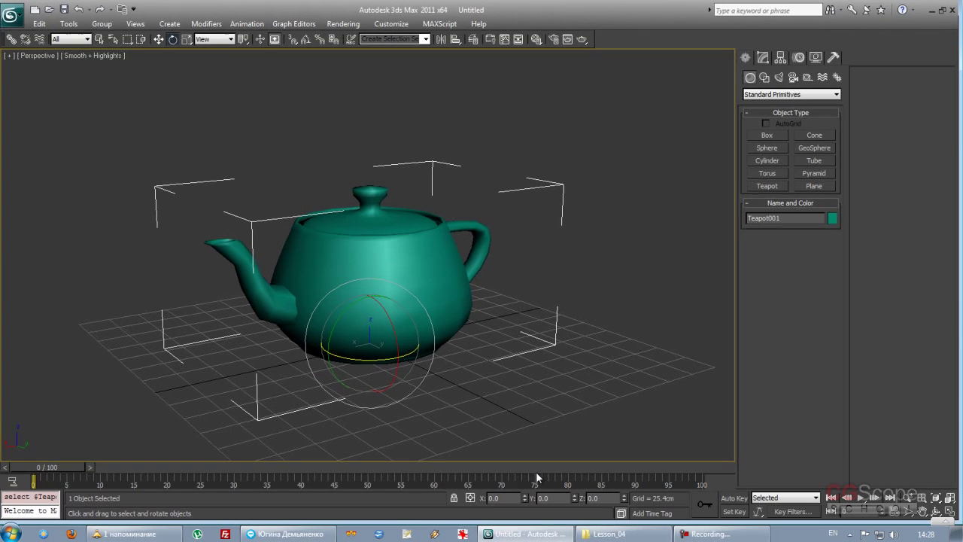
pyautogui.click(541, 498)
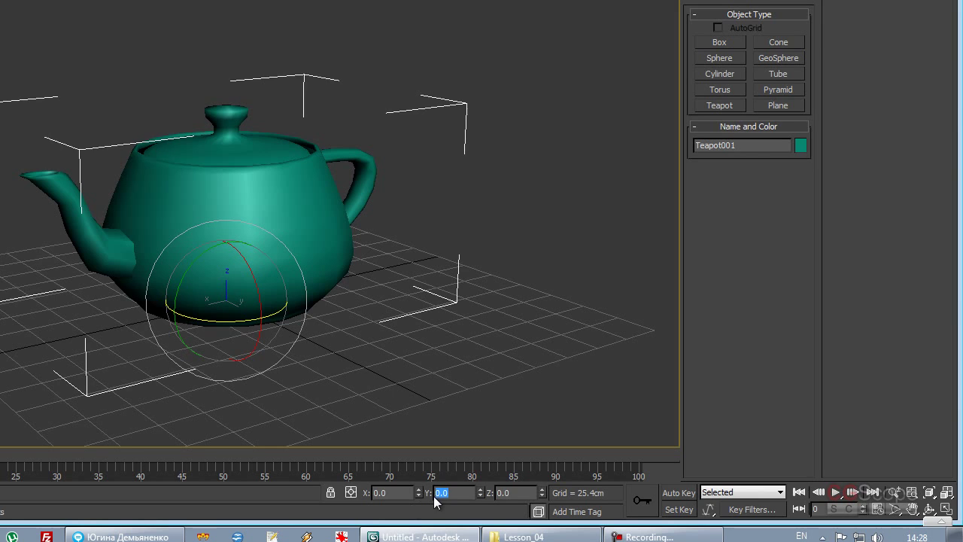
pyautogui.write('90')
pyautogui.press('Return')
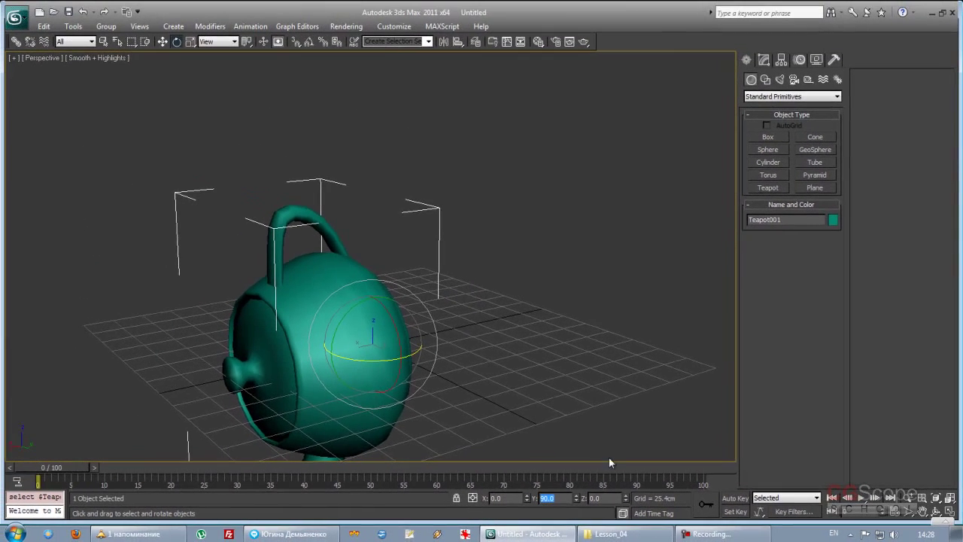
pyautogui.moveTo(719, 316)
pyautogui.keyDown('alt'); pyautogui.mouseDown(button='middle')
pyautogui.moveTo(589, 281)
pyautogui.moveTo(517, 311)
pyautogui.moveTo(537, 311)
pyautogui.moveTo(510, 374)
pyautogui.mouseUp(button='middle'); pyautogui.keyUp('alt')
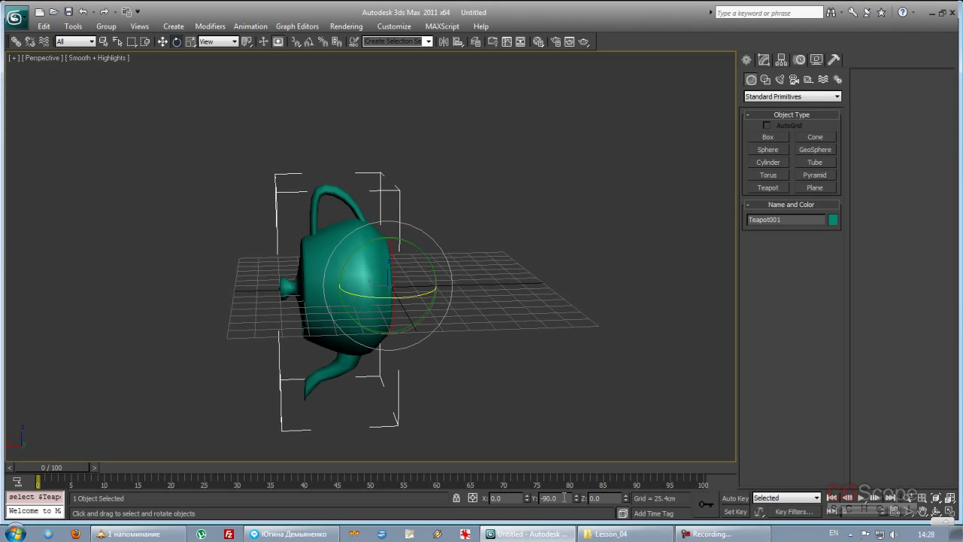
pyautogui.press('Return')
pyautogui.moveTo(555, 382)
pyautogui.keyDown('alt'); pyautogui.mouseDown(button='middle')
pyautogui.moveTo(580, 351)
pyautogui.moveTo(489, 331)
pyautogui.mouseUp(button='middle'); pyautogui.keyUp('alt')
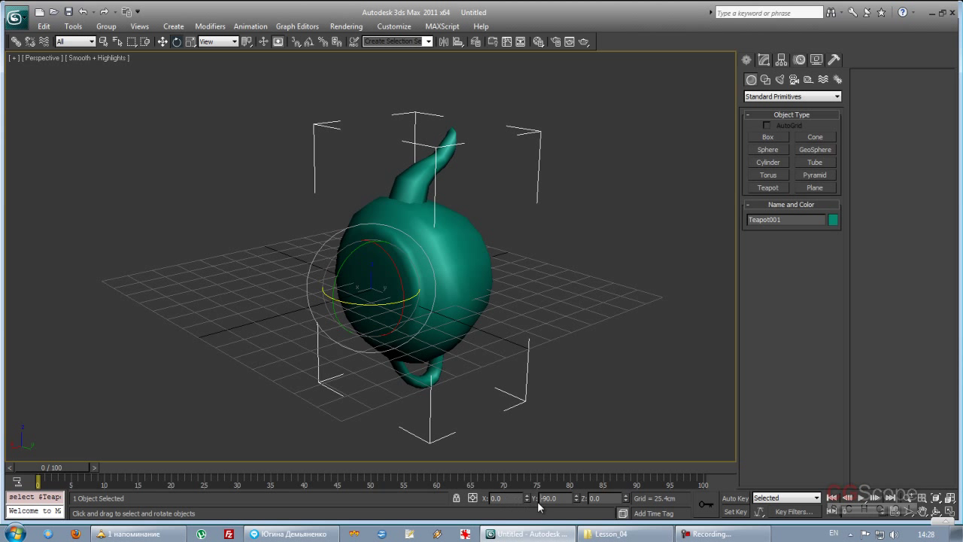
pyautogui.keyDown('alt'); pyautogui.moveTo(465, 294); pyautogui.dragTo(511, 276, button='middle'); pyautogui.keyUp('alt')
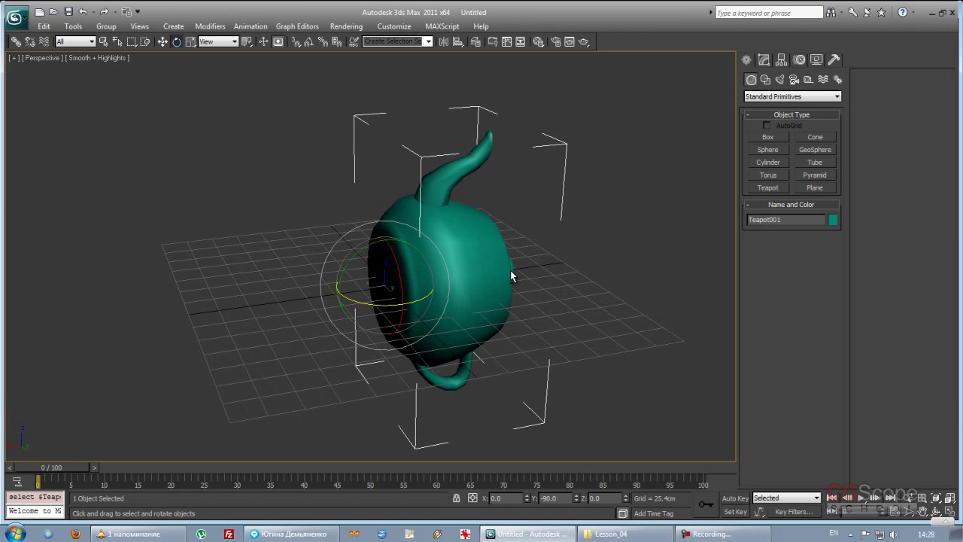
# Step: Enter -45 as the Y rotation so the teapot tilts halfway back
pyautogui.doubleClick(563, 498)
pyautogui.write('-4')
pyautogui.write('5')
pyautogui.press('Return')
pyautogui.moveTo(511, 289)
pyautogui.keyDown('alt'); pyautogui.mouseDown(button='middle')
pyautogui.moveTo(520, 263)
pyautogui.moveTo(505, 265)
pyautogui.moveTo(563, 275)
pyautogui.moveTo(516, 296)
pyautogui.moveTo(511, 279)
pyautogui.moveTo(522, 286)
pyautogui.moveTo(494, 267)
pyautogui.mouseUp(button='middle'); pyautogui.keyUp('alt')
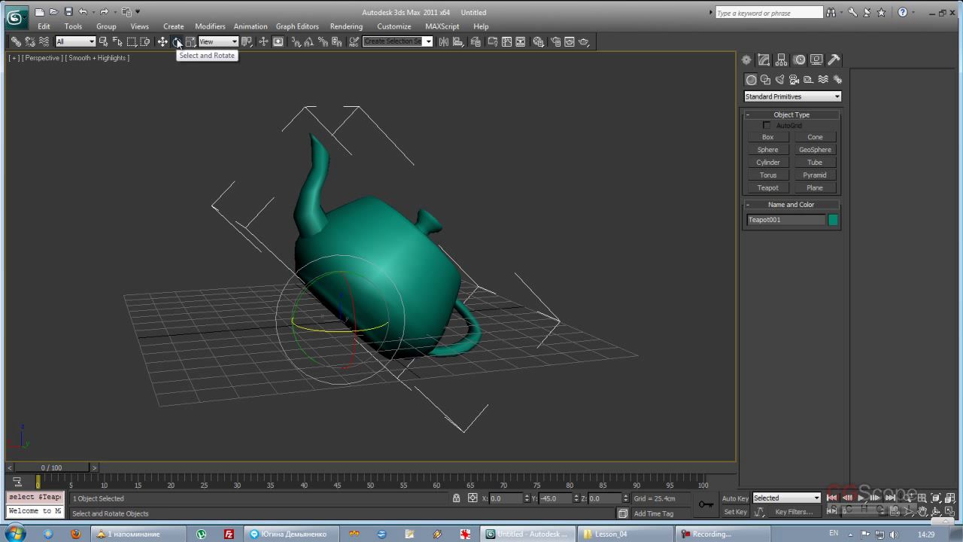
# Step: Rotate the teapot a little about its Y and Z axes, then move in closer
pyautogui.moveTo(488, 267)
pyautogui.keyDown('alt'); pyautogui.mouseDown(button='middle')
pyautogui.moveTo(503, 265)
pyautogui.moveTo(469, 261)
pyautogui.mouseUp(button='middle'); pyautogui.keyUp('alt')
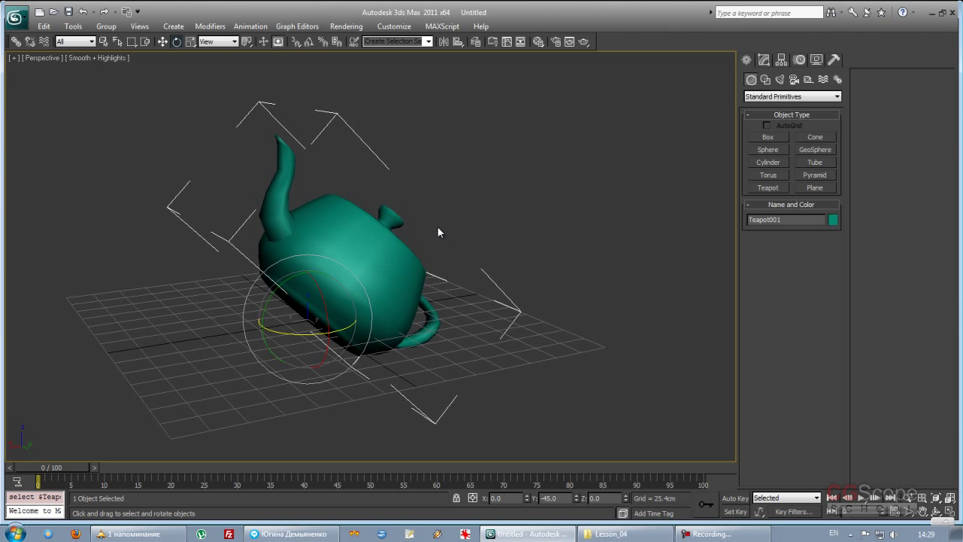
pyautogui.moveTo(454, 293)
pyautogui.keyDown('alt'); pyautogui.mouseDown(button='middle')
pyautogui.moveTo(532, 281)
pyautogui.moveTo(454, 292)
pyautogui.moveTo(459, 278)
pyautogui.moveTo(492, 278)
pyautogui.moveTo(445, 275)
pyautogui.moveTo(469, 245)
pyautogui.mouseUp(button='middle'); pyautogui.keyUp('alt')
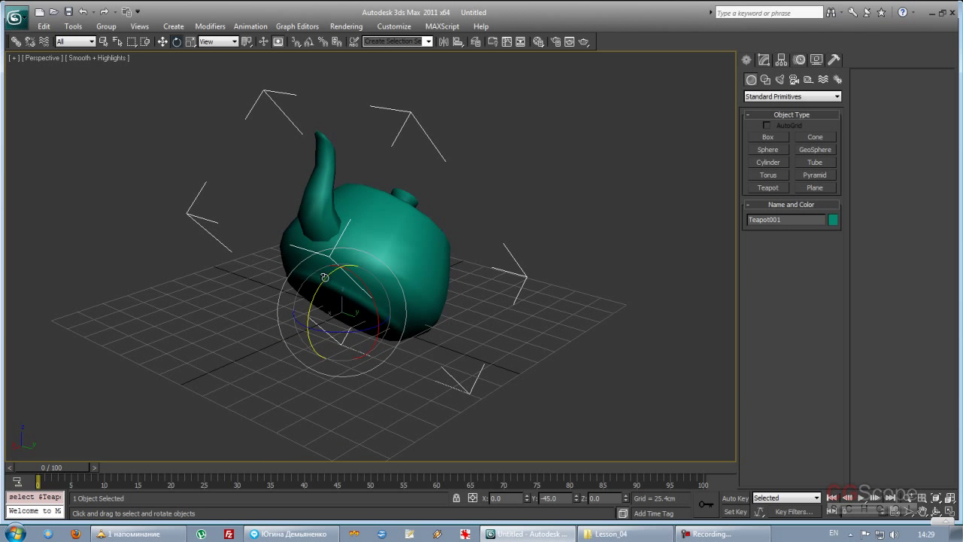
pyautogui.moveTo(325, 277)
pyautogui.mouseDown()
pyautogui.moveTo(314, 299)
pyautogui.moveTo(346, 256)
pyautogui.moveTo(345, 271)
pyautogui.mouseUp()
pyautogui.moveTo(376, 325)
pyautogui.mouseDown()
pyautogui.moveTo(329, 338)
pyautogui.moveTo(346, 334)
pyautogui.mouseUp()
pyautogui.moveTo(346, 335)
pyautogui.keyDown('alt'); pyautogui.mouseDown(button='middle')
pyautogui.moveTo(453, 317)
pyautogui.moveTo(445, 299)
pyautogui.mouseUp(button='middle'); pyautogui.keyUp('alt')
pyautogui.scroll(3, 453, 317)
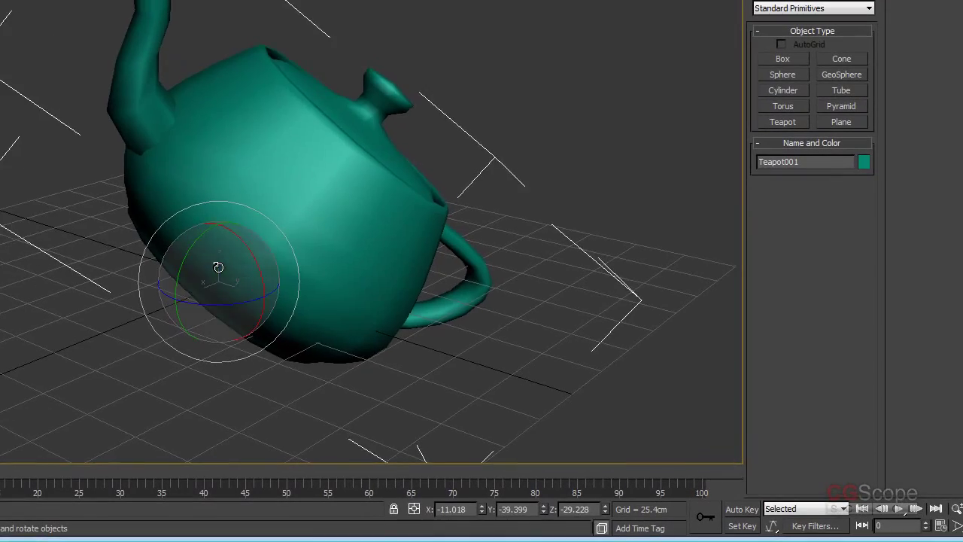
# Step: Spin the teapot through several orientations, including around the screen axis
pyautogui.moveTo(211, 244)
pyautogui.mouseDown()
pyautogui.moveTo(176, 240)
pyautogui.moveTo(151, 279)
pyautogui.moveTo(204, 260)
pyautogui.moveTo(156, 197)
pyautogui.moveTo(100, 221)
pyautogui.moveTo(97, 262)
pyautogui.moveTo(179, 275)
pyautogui.moveTo(168, 243)
pyautogui.moveTo(123, 253)
pyautogui.moveTo(189, 232)
pyautogui.moveTo(193, 256)
pyautogui.moveTo(135, 226)
pyautogui.moveTo(129, 204)
pyautogui.moveTo(98, 217)
pyautogui.moveTo(111, 246)
pyautogui.moveTo(151, 260)
pyautogui.moveTo(193, 251)
pyautogui.moveTo(166, 228)
pyautogui.moveTo(124, 241)
pyautogui.moveTo(131, 226)
pyautogui.moveTo(170, 211)
pyautogui.moveTo(129, 254)
pyautogui.moveTo(206, 241)
pyautogui.moveTo(151, 241)
pyautogui.moveTo(144, 271)
pyautogui.moveTo(195, 281)
pyautogui.moveTo(161, 251)
pyautogui.moveTo(243, 295)
pyautogui.moveTo(198, 301)
pyautogui.moveTo(243, 263)
pyautogui.moveTo(215, 226)
pyautogui.moveTo(194, 249)
pyautogui.moveTo(211, 218)
pyautogui.moveTo(333, 279)
pyautogui.mouseUp()
pyautogui.moveTo(333, 280)
pyautogui.keyDown('alt'); pyautogui.mouseDown(button='middle')
pyautogui.moveTo(482, 303)
pyautogui.moveTo(405, 290)
pyautogui.moveTo(485, 270)
pyautogui.moveTo(481, 283)
pyautogui.moveTo(440, 292)
pyautogui.mouseUp(button='middle'); pyautogui.keyUp('alt')
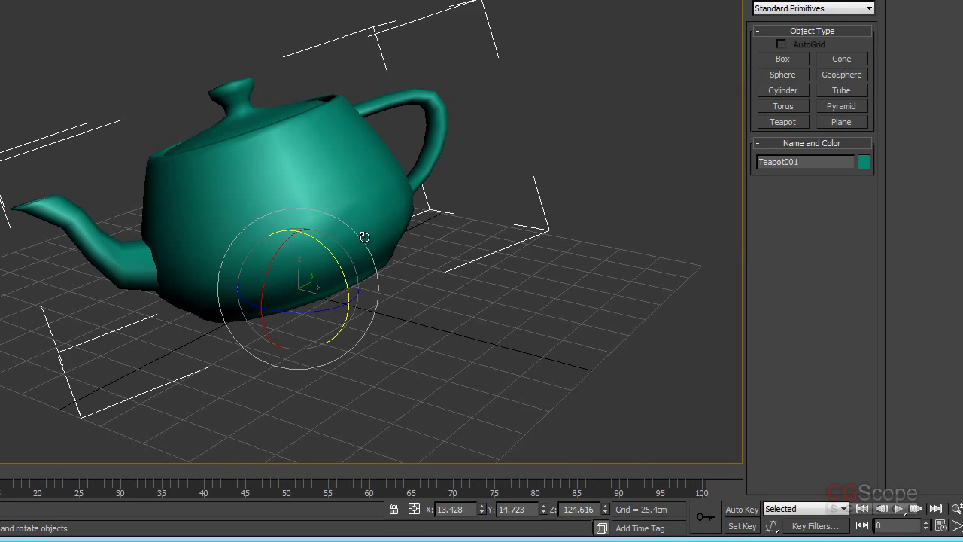
pyautogui.moveTo(389, 240)
pyautogui.keyDown('alt'); pyautogui.mouseDown(button='middle')
pyautogui.moveTo(423, 327)
pyautogui.moveTo(576, 301)
pyautogui.moveTo(494, 325)
pyautogui.moveTo(434, 377)
pyautogui.moveTo(424, 259)
pyautogui.moveTo(422, 298)
pyautogui.mouseUp(button='middle'); pyautogui.keyUp('alt')
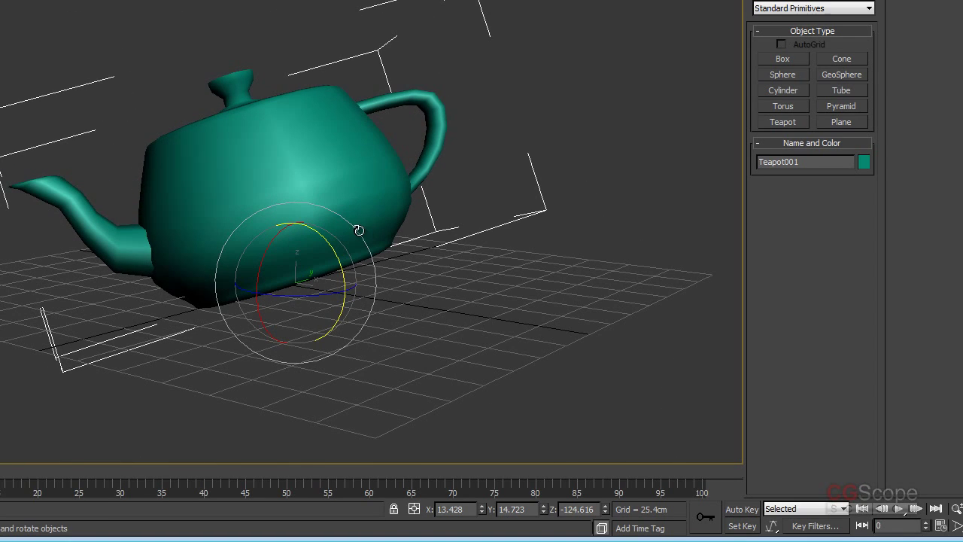
pyautogui.moveTo(370, 248)
pyautogui.mouseDown()
pyautogui.moveTo(385, 323)
pyautogui.moveTo(301, 200)
pyautogui.moveTo(354, 254)
pyautogui.moveTo(383, 344)
pyautogui.moveTo(338, 230)
pyautogui.moveTo(389, 341)
pyautogui.moveTo(349, 243)
pyautogui.moveTo(367, 276)
pyautogui.mouseUp()
pyautogui.moveTo(367, 276)
pyautogui.keyDown('alt'); pyautogui.mouseDown(button='middle')
pyautogui.moveTo(451, 346)
pyautogui.moveTo(342, 329)
pyautogui.moveTo(315, 219)
pyautogui.moveTo(333, 291)
pyautogui.moveTo(233, 165)
pyautogui.moveTo(311, 230)
pyautogui.moveTo(470, 235)
pyautogui.moveTo(516, 247)
pyautogui.moveTo(307, 215)
pyautogui.mouseUp(button='middle'); pyautogui.keyUp('alt')
pyautogui.moveTo(280, 209)
pyautogui.mouseDown()
pyautogui.moveTo(254, 200)
pyautogui.moveTo(311, 232)
pyautogui.moveTo(215, 196)
pyautogui.mouseUp()
# Step: Zero the teapot's X, Y and Z rotations and reframe the view so it sits centred
pyautogui.rightClick(216, 196)
pyautogui.moveTo(216, 195)
pyautogui.keyDown('alt'); pyautogui.mouseDown(button='middle')
pyautogui.moveTo(376, 279)
pyautogui.moveTo(432, 270)
pyautogui.moveTo(444, 251)
pyautogui.moveTo(456, 264)
pyautogui.moveTo(433, 248)
pyautogui.moveTo(426, 258)
pyautogui.moveTo(417, 231)
pyautogui.moveTo(421, 241)
pyautogui.moveTo(406, 238)
pyautogui.moveTo(410, 252)
pyautogui.mouseUp(button='middle'); pyautogui.keyUp('alt')
pyautogui.rightClick(482, 512)
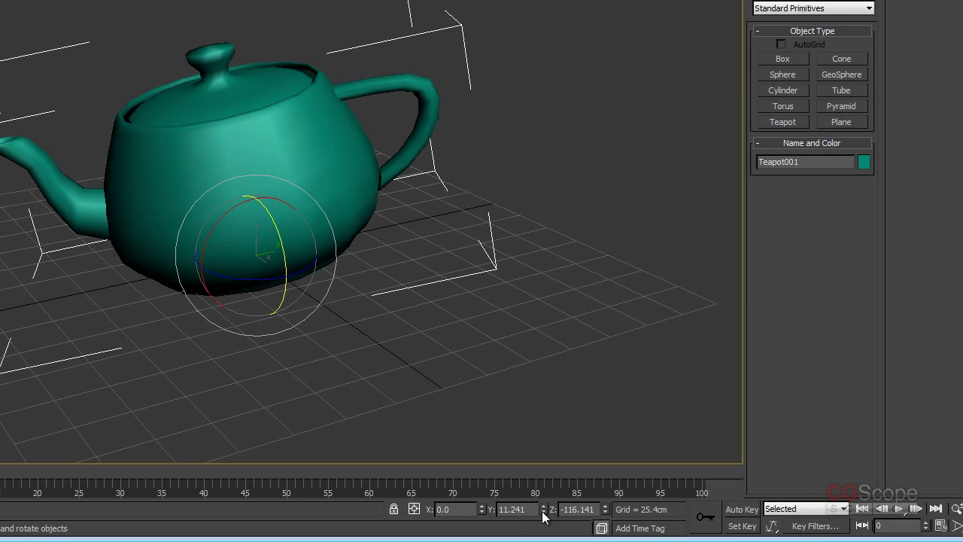
pyautogui.rightClick(544, 513)
pyautogui.rightClick(605, 512)
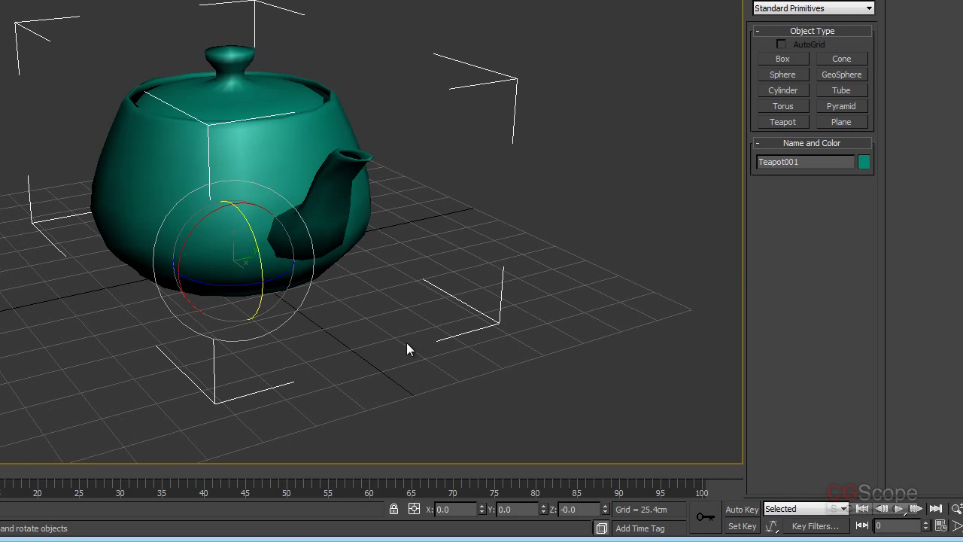
pyautogui.keyDown('alt'); pyautogui.moveTo(406, 342); pyautogui.dragTo(376, 346, button='middle'); pyautogui.keyUp('alt')
pyautogui.moveTo(495, 355)
pyautogui.keyDown('alt'); pyautogui.mouseDown(button='middle')
pyautogui.moveTo(347, 369)
pyautogui.moveTo(398, 339)
pyautogui.moveTo(451, 340)
pyautogui.moveTo(457, 350)
pyautogui.moveTo(461, 342)
pyautogui.mouseUp(button='middle'); pyautogui.keyUp('alt')
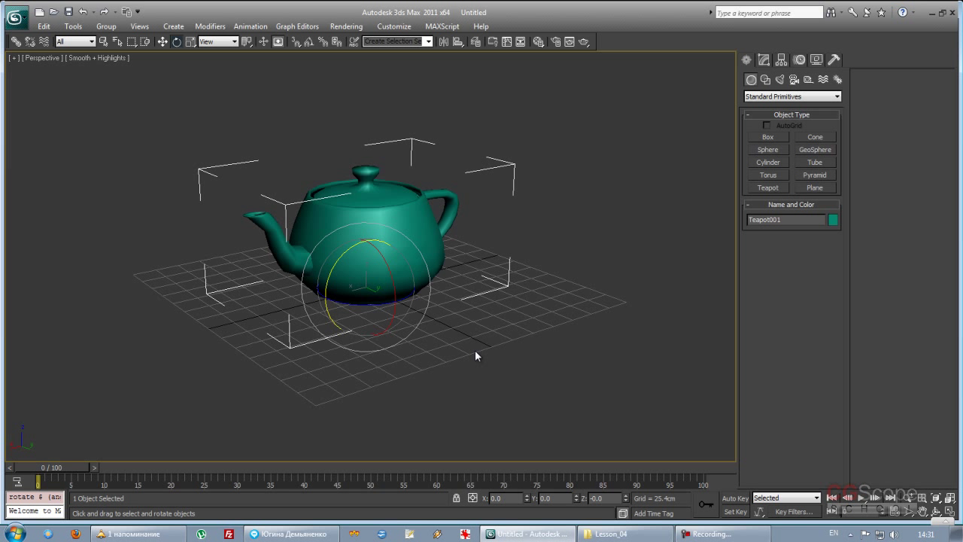
pyautogui.moveTo(471, 360)
pyautogui.mouseDown(button='middle')
pyautogui.moveTo(496, 341)
pyautogui.moveTo(489, 359)
pyautogui.mouseUp(button='middle')
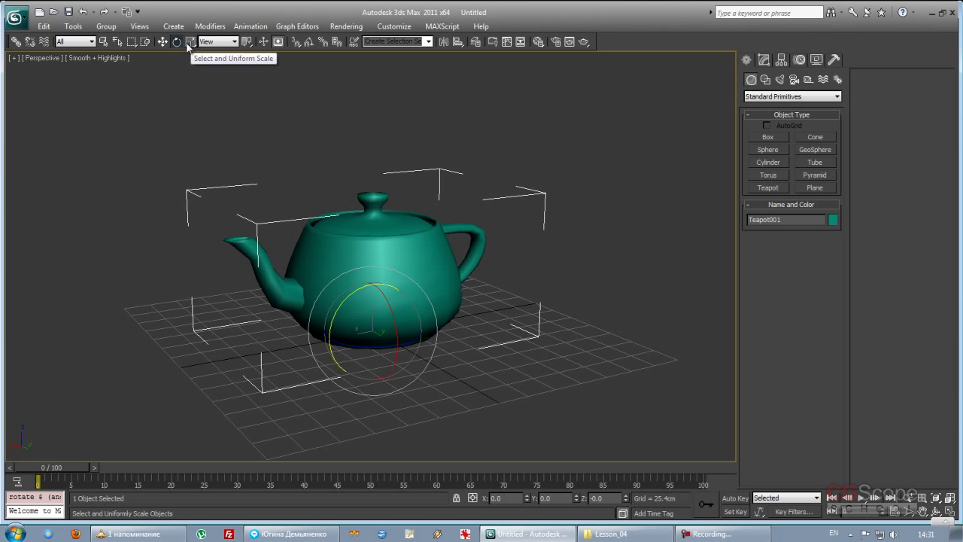
# Step: Try Non-uniform Scale and Squash from the Scale flyout, then settle on Uniform Scale
pyautogui.moveTo(191, 45)
pyautogui.mouseDown()
pyautogui.moveTo(192, 72)
pyautogui.moveTo(192, 47)
pyautogui.mouseUp()
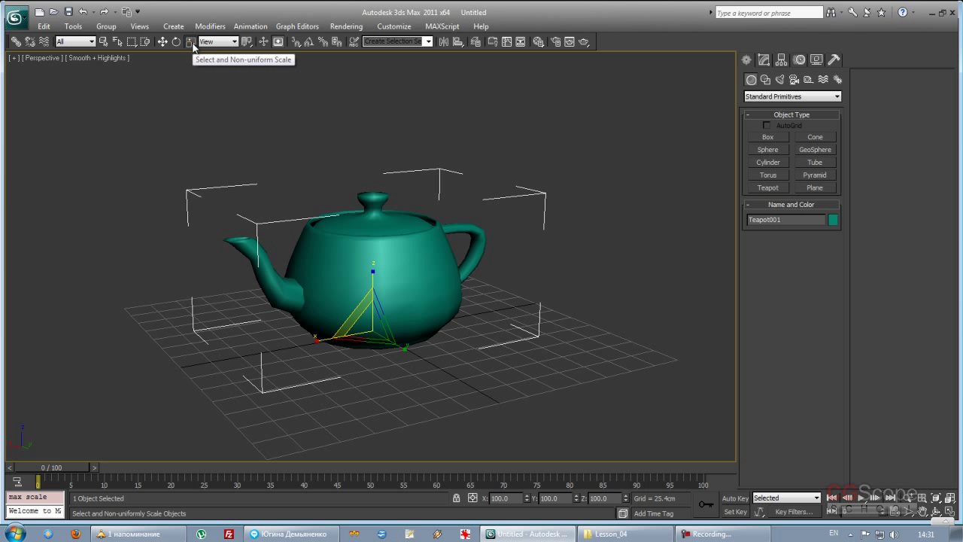
pyautogui.click(191, 42)
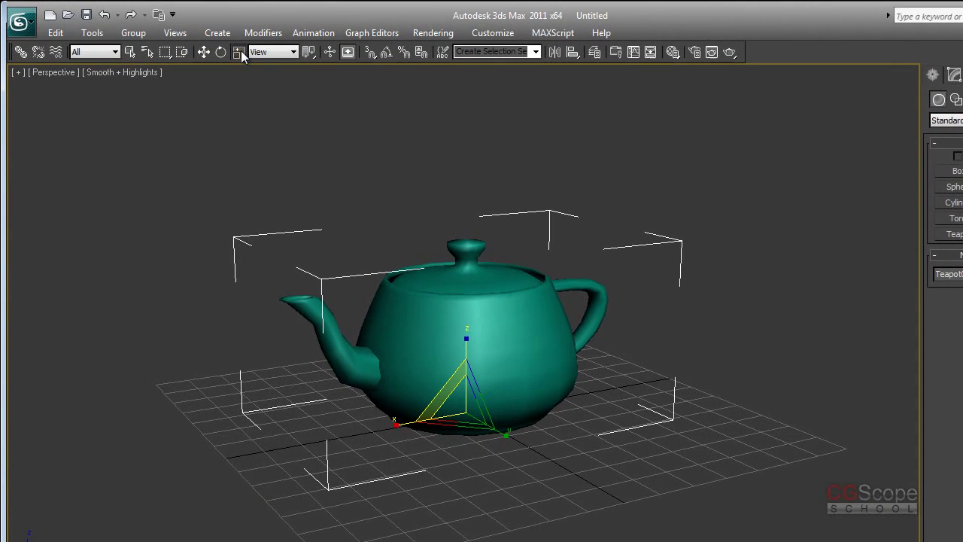
pyautogui.click(193, 43)
pyautogui.click(239, 102)
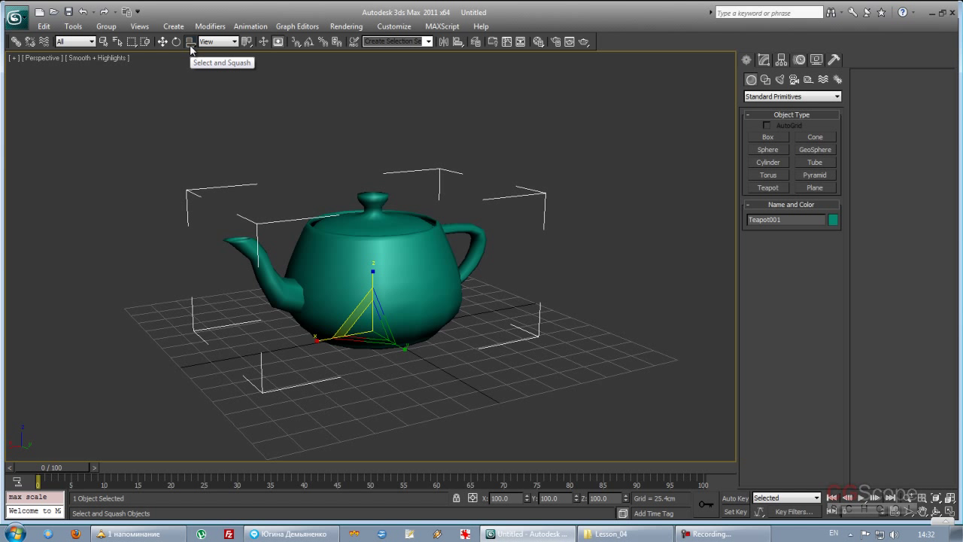
pyautogui.click(190, 42)
pyautogui.click(191, 42)
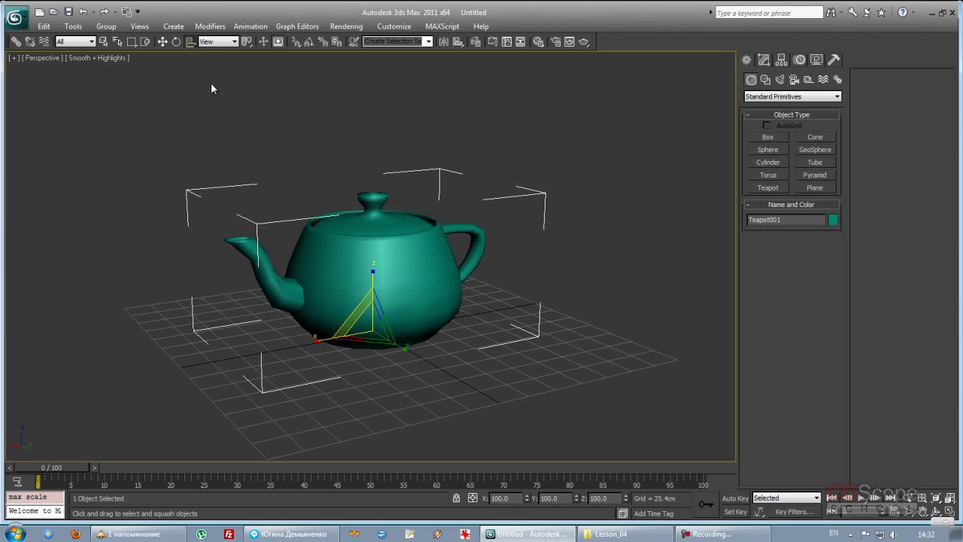
pyautogui.click(192, 43)
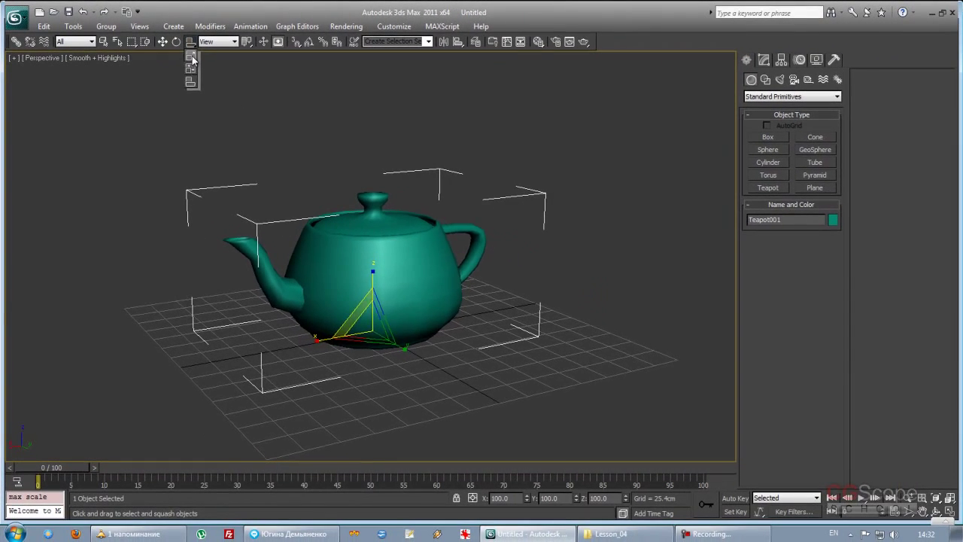
pyautogui.click(194, 53)
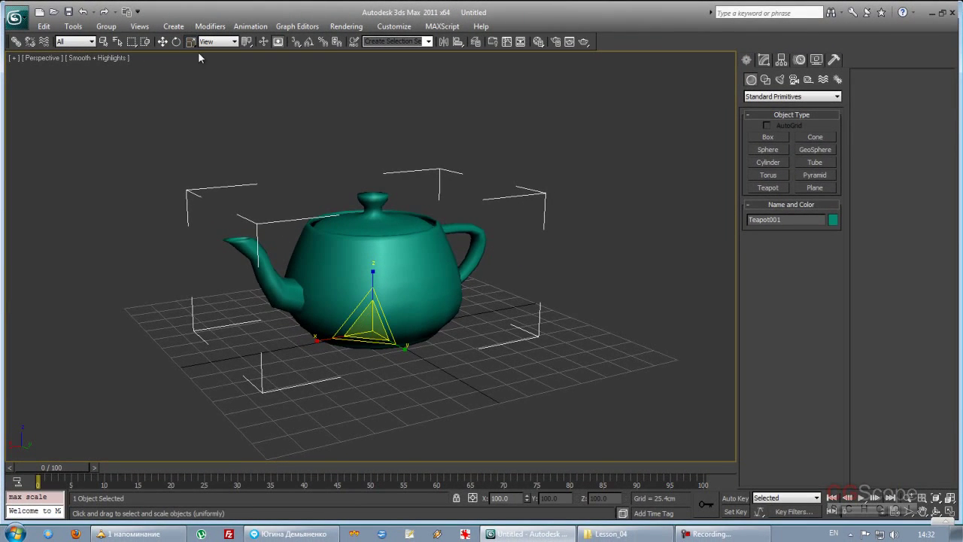
pyautogui.moveTo(537, 293)
pyautogui.keyDown('alt'); pyautogui.mouseDown(button='middle')
pyautogui.moveTo(606, 306)
pyautogui.moveTo(531, 299)
pyautogui.moveTo(546, 301)
pyautogui.moveTo(550, 282)
pyautogui.moveTo(534, 303)
pyautogui.moveTo(535, 288)
pyautogui.moveTo(547, 296)
pyautogui.moveTo(539, 301)
pyautogui.moveTo(533, 273)
pyautogui.moveTo(493, 241)
pyautogui.mouseUp(button='middle'); pyautogui.keyUp('alt')
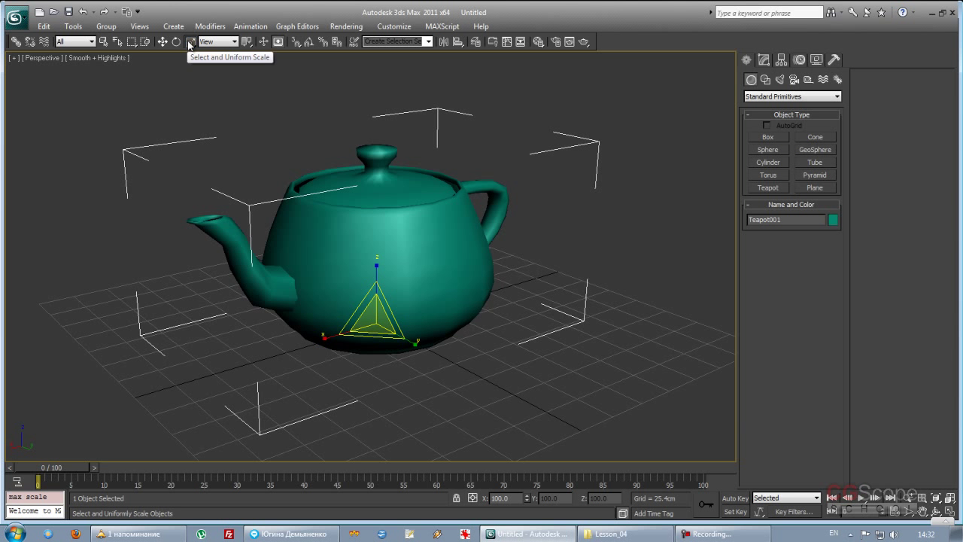
pyautogui.moveTo(574, 317)
pyautogui.keyDown('alt'); pyautogui.mouseDown(button='middle')
pyautogui.moveTo(585, 366)
pyautogui.moveTo(535, 374)
pyautogui.moveTo(557, 374)
pyautogui.moveTo(544, 353)
pyautogui.moveTo(469, 306)
pyautogui.moveTo(462, 281)
pyautogui.moveTo(511, 359)
pyautogui.moveTo(558, 358)
pyautogui.moveTo(511, 341)
pyautogui.moveTo(490, 342)
pyautogui.moveTo(488, 352)
pyautogui.moveTo(514, 357)
pyautogui.moveTo(520, 344)
pyautogui.moveTo(507, 347)
pyautogui.mouseUp(button='middle'); pyautogui.keyUp('alt')
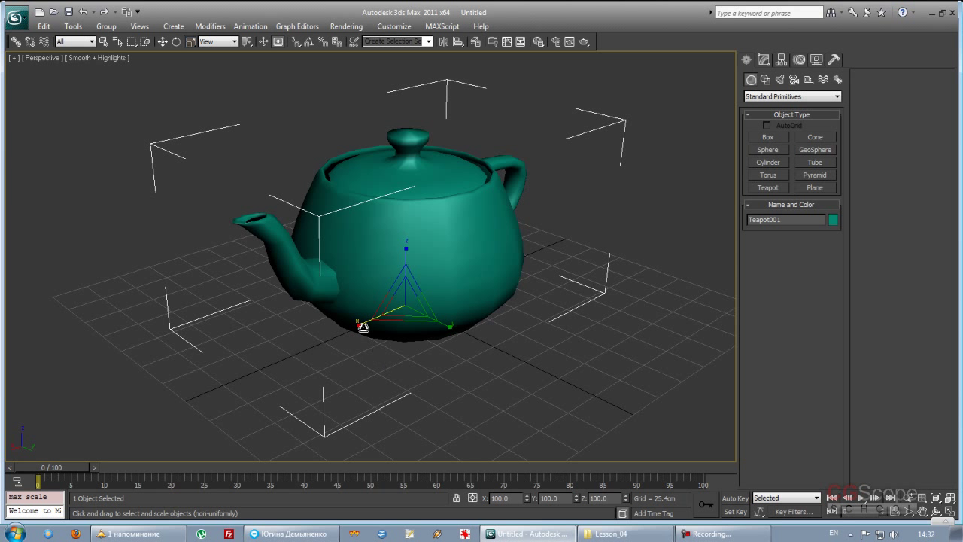
pyautogui.moveTo(469, 326)
pyautogui.keyDown('alt'); pyautogui.mouseDown(button='middle')
pyautogui.moveTo(503, 386)
pyautogui.moveTo(459, 295)
pyautogui.mouseUp(button='middle'); pyautogui.keyUp('alt')
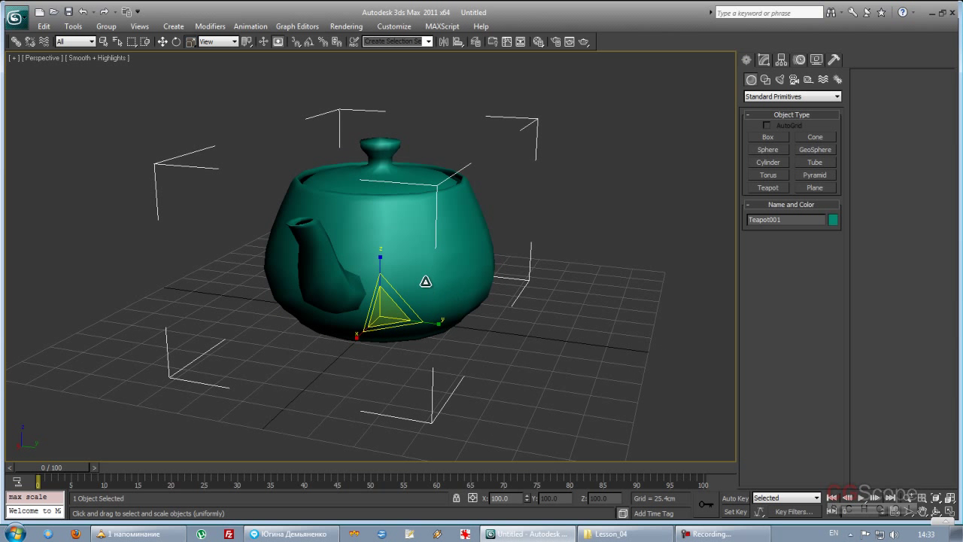
pyautogui.keyDown('alt'); pyautogui.moveTo(550, 366); pyautogui.dragTo(442, 284, button='middle'); pyautogui.keyUp('alt')
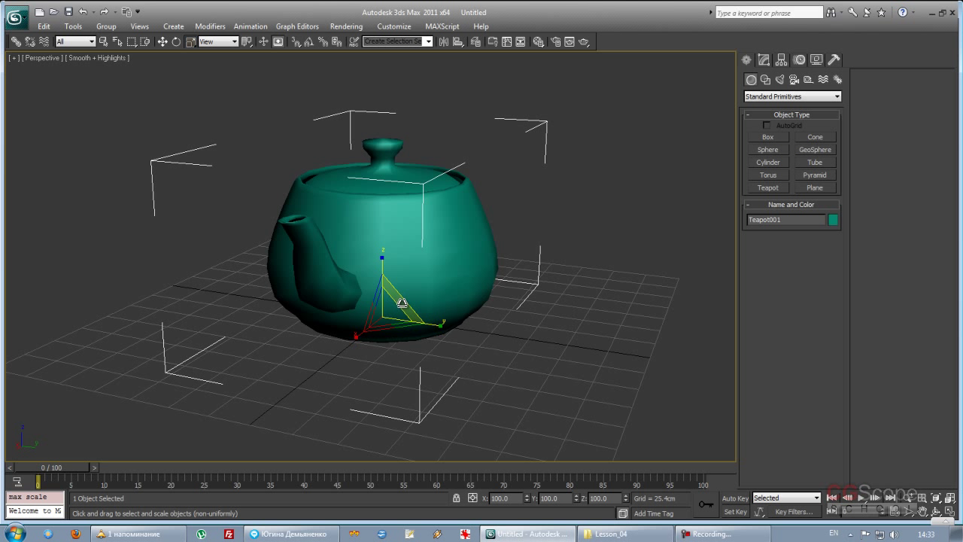
pyautogui.moveTo(424, 372)
pyautogui.keyDown('alt'); pyautogui.mouseDown(button='middle')
pyautogui.moveTo(382, 389)
pyautogui.moveTo(379, 323)
pyautogui.mouseUp(button='middle'); pyautogui.keyUp('alt')
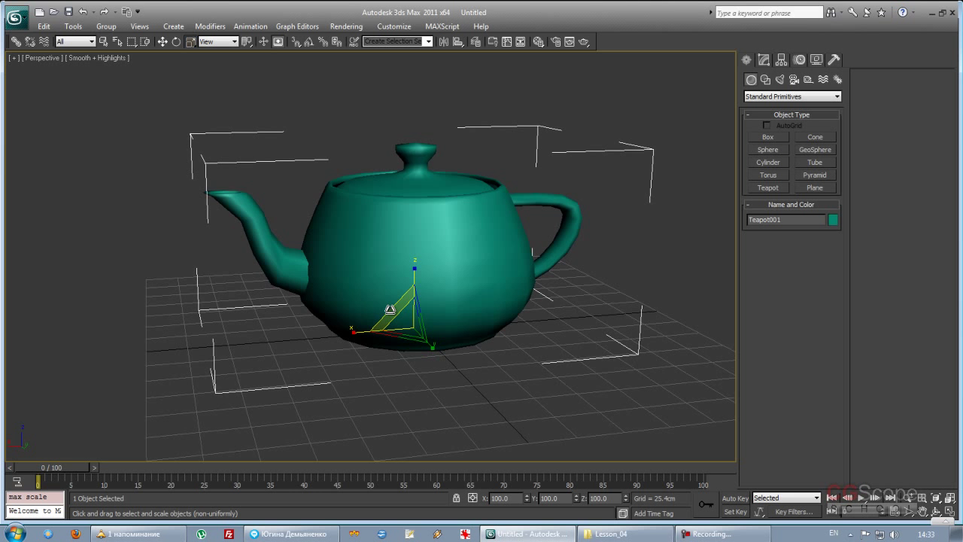
pyautogui.keyDown('alt'); pyautogui.moveTo(374, 382); pyautogui.dragTo(408, 429, button='middle'); pyautogui.keyUp('alt')
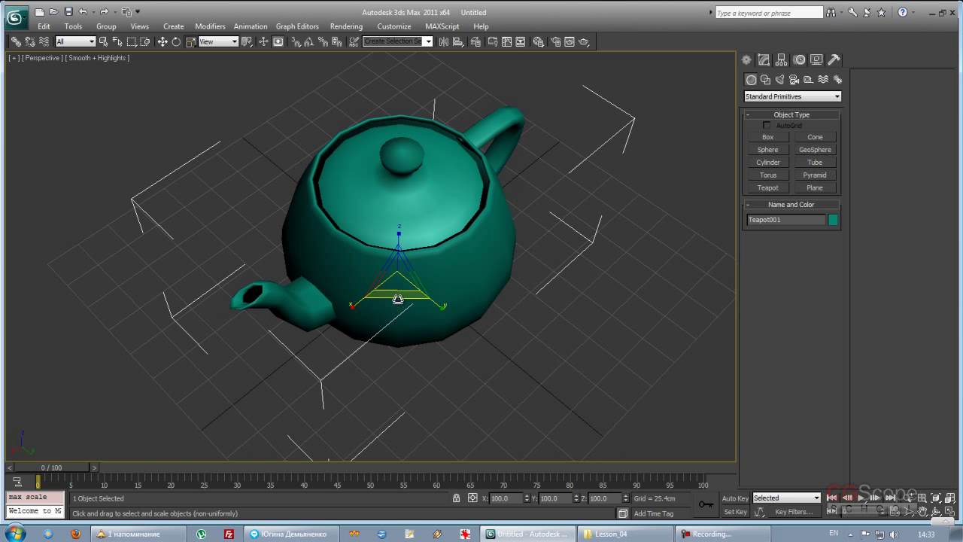
pyautogui.keyDown('alt'); pyautogui.moveTo(397, 299); pyautogui.dragTo(416, 363, button='middle'); pyautogui.keyUp('alt')
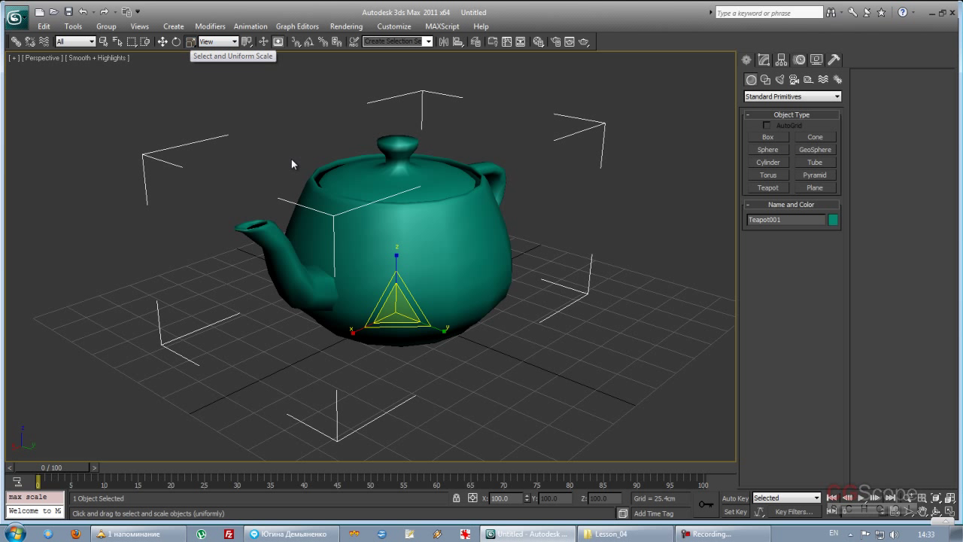
pyautogui.moveTo(193, 45); pyautogui.dragTo(194, 57)
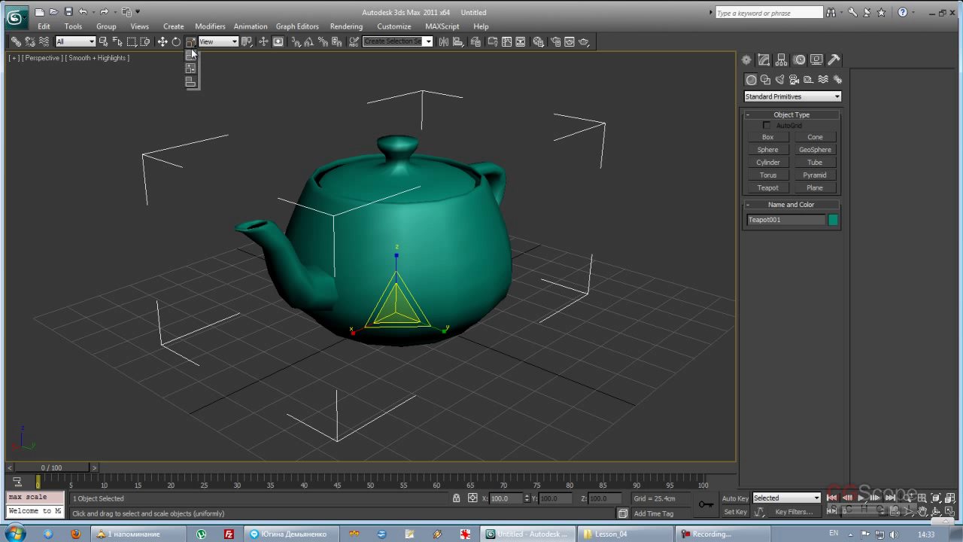
pyautogui.click(192, 58)
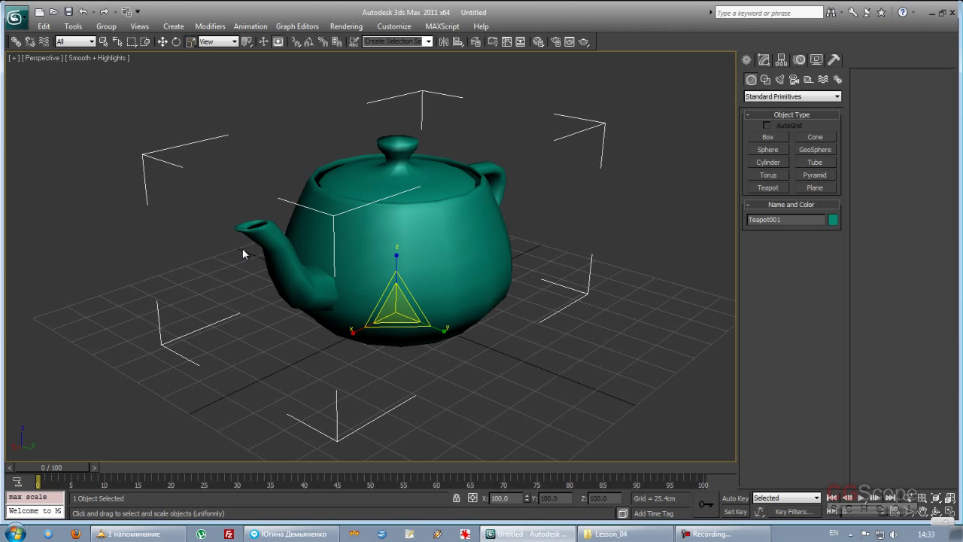
pyautogui.moveTo(193, 43); pyautogui.dragTo(194, 57)
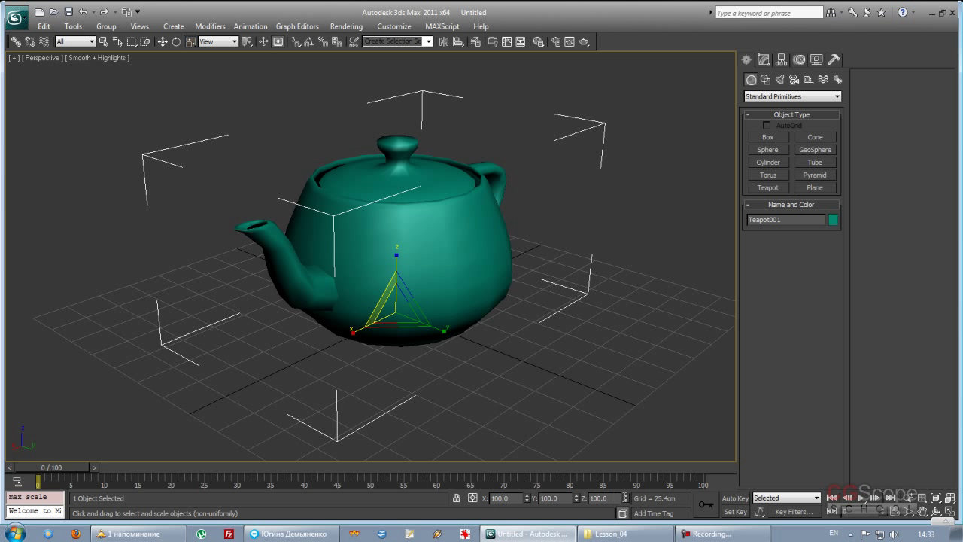
pyautogui.moveTo(187, 45); pyautogui.dragTo(190, 59)
pyautogui.click(396, 301)
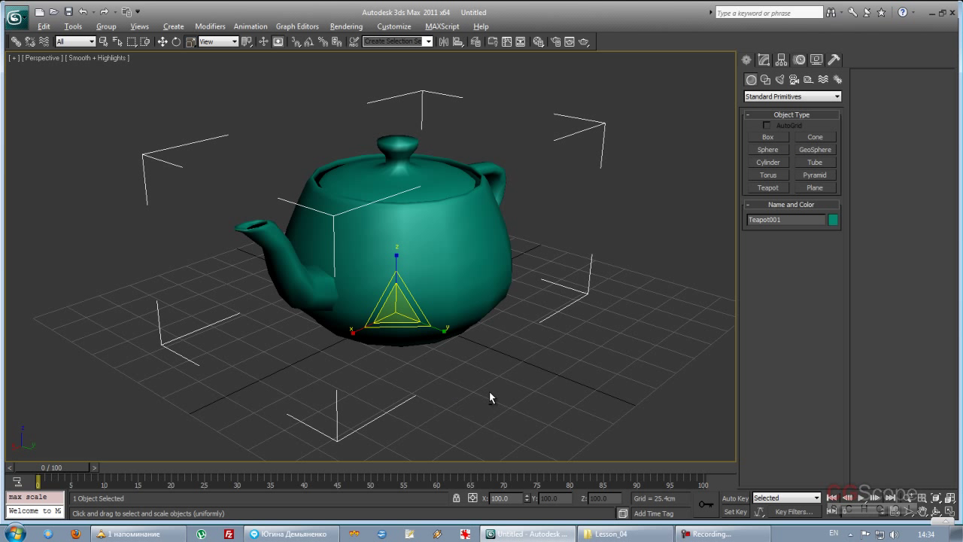
# Step: Enlarge the teapot evenly, stretch it along Z and Y, then undo the scaling
pyautogui.scroll(2, 486, 391)
pyautogui.scroll(2, 489, 390)
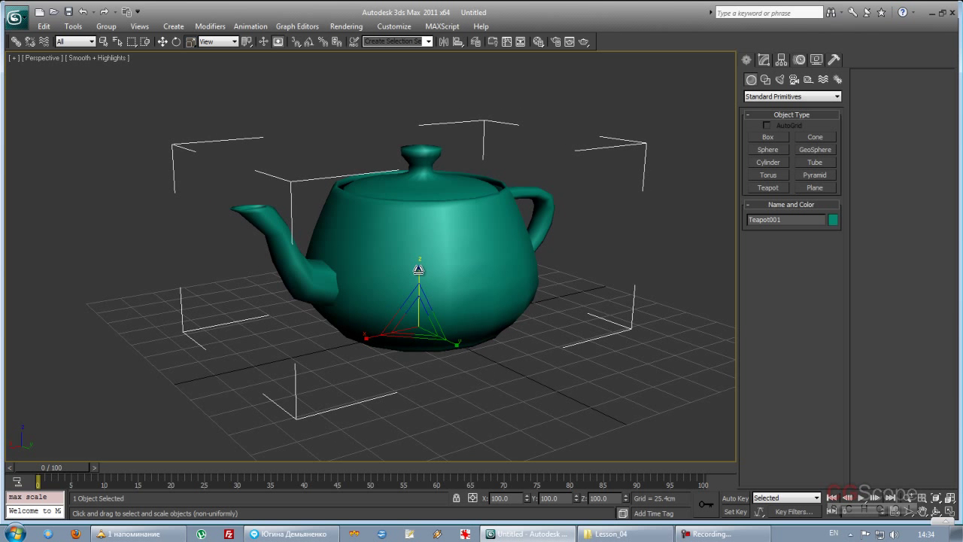
pyautogui.moveTo(418, 269); pyautogui.dragTo(502, 251)
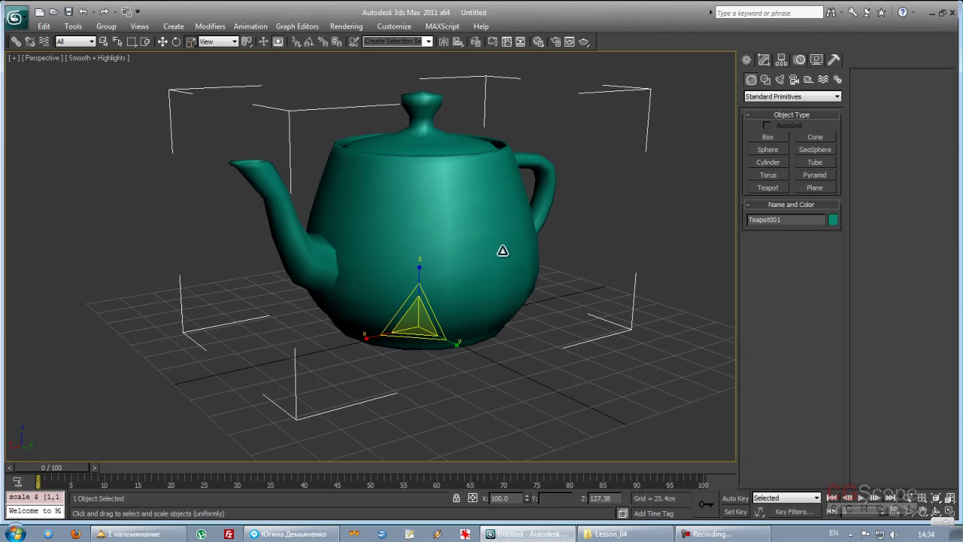
pyautogui.scroll(-3, 496, 286)
pyautogui.scroll(-2, 482, 321)
pyautogui.moveTo(384, 282)
pyautogui.mouseDown()
pyautogui.moveTo(380, 209)
pyautogui.moveTo(497, 297)
pyautogui.mouseUp()
pyautogui.keyDown('alt'); pyautogui.moveTo(498, 297); pyautogui.dragTo(487, 329, button='middle'); pyautogui.keyUp('alt')
pyautogui.moveTo(439, 321)
pyautogui.mouseDown()
pyautogui.moveTo(350, 337)
pyautogui.moveTo(423, 373)
pyautogui.mouseUp()
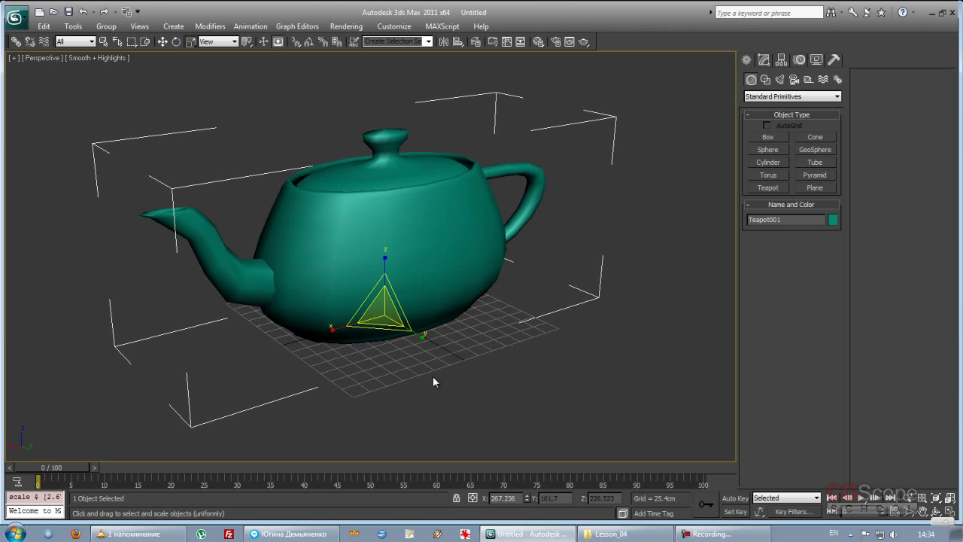
pyautogui.hotkey('ctrl', 'z')
pyautogui.hotkey('ctrl', 'z')
pyautogui.hotkey('ctrl', 'z')
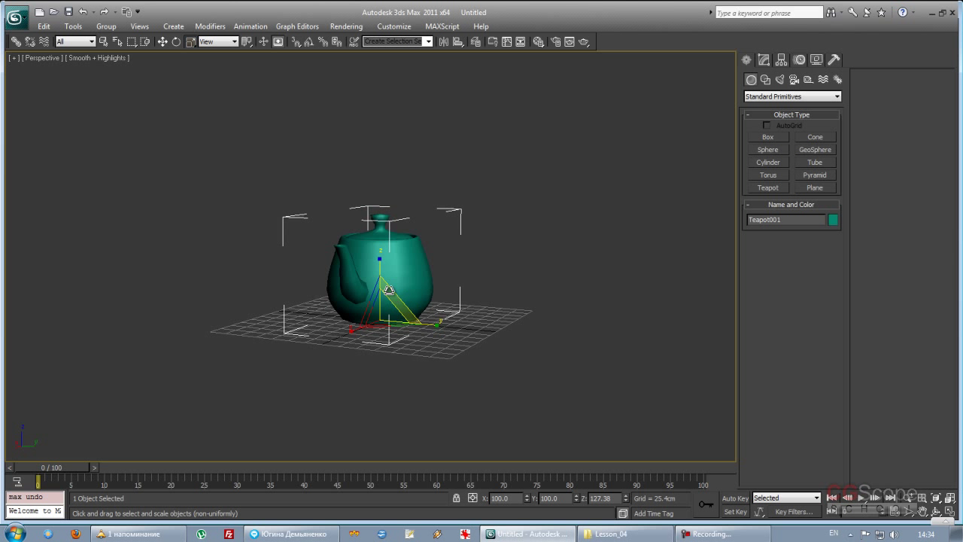
# Step: Stretch the teapot along Y and Z, then X and Z, undoing each test
pyautogui.moveTo(410, 315)
pyautogui.mouseDown()
pyautogui.moveTo(412, 194)
pyautogui.moveTo(520, 324)
pyautogui.mouseUp()
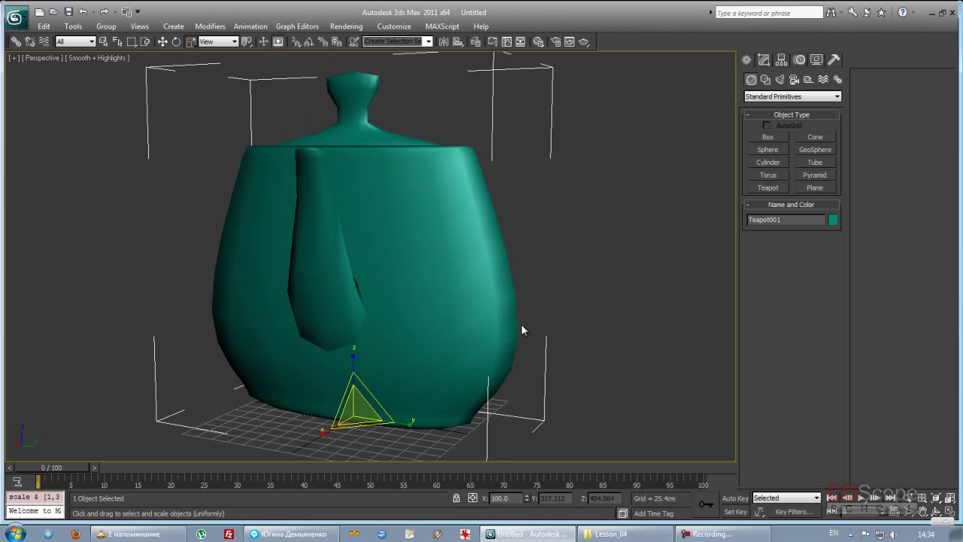
pyautogui.press('z')
pyautogui.moveTo(528, 308)
pyautogui.keyDown('alt'); pyautogui.mouseDown(button='middle')
pyautogui.moveTo(544, 305)
pyautogui.moveTo(419, 309)
pyautogui.mouseUp(button='middle'); pyautogui.keyUp('alt')
pyautogui.hotkey('ctrl', 'z')
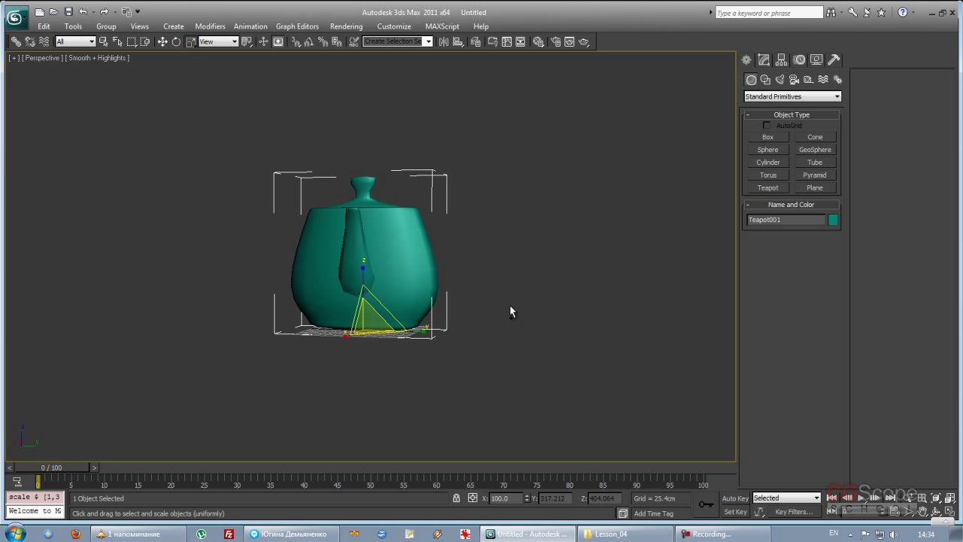
pyautogui.hotkey('ctrl', 'z')
pyautogui.moveTo(355, 338)
pyautogui.mouseDown()
pyautogui.moveTo(344, 340)
pyautogui.moveTo(521, 57)
pyautogui.moveTo(434, 125)
pyautogui.mouseUp()
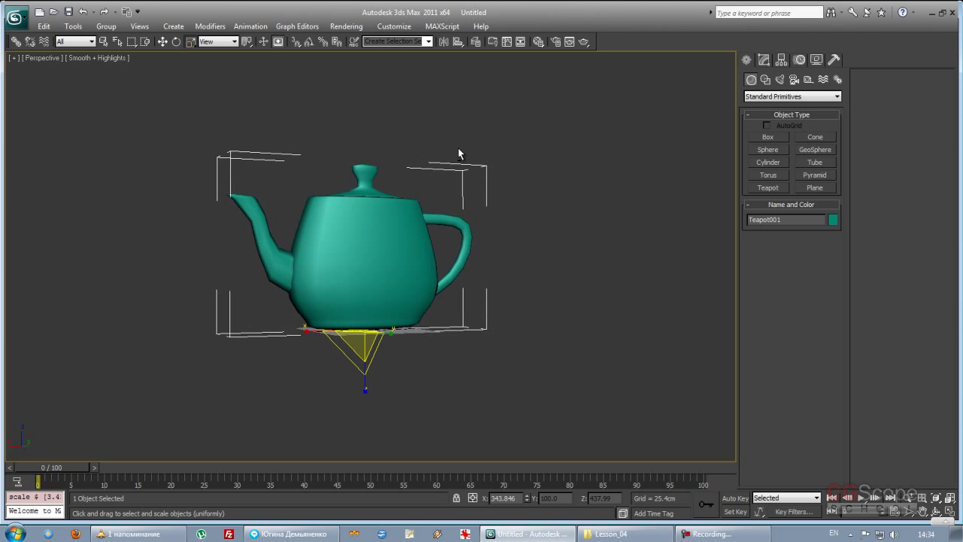
pyautogui.keyDown('alt'); pyautogui.moveTo(458, 155); pyautogui.dragTo(537, 158, button='middle'); pyautogui.keyUp('alt')
pyautogui.hotkey('ctrl', 'z')
# Step: Enlarge the teapot uniformly, then shrink it to about half, undoing both back to 100%
pyautogui.scroll(-4, 475, 211)
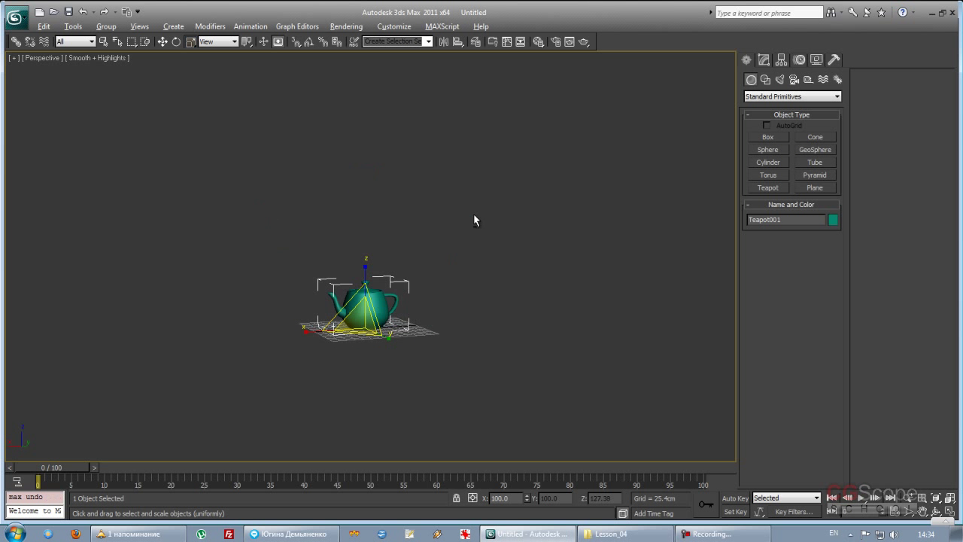
pyautogui.keyDown('alt'); pyautogui.moveTo(473, 214); pyautogui.dragTo(465, 309, button='middle'); pyautogui.keyUp('alt')
pyautogui.moveTo(375, 304); pyautogui.dragTo(541, 288)
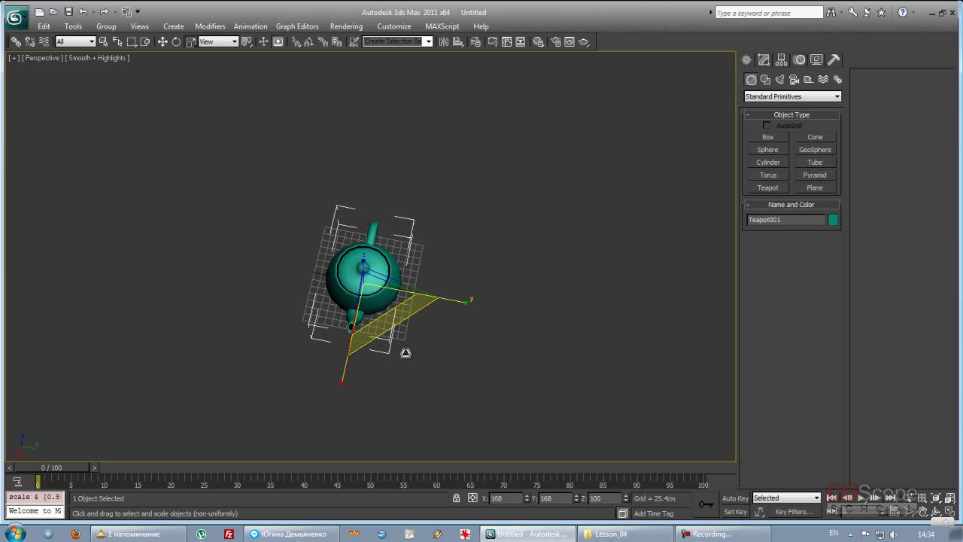
pyautogui.moveTo(540, 309)
pyautogui.keyDown('alt'); pyautogui.mouseDown(button='middle')
pyautogui.moveTo(436, 199)
pyautogui.moveTo(490, 228)
pyautogui.moveTo(486, 271)
pyautogui.mouseUp(button='middle'); pyautogui.keyUp('alt')
pyautogui.hotkey('ctrl', 'z')
pyautogui.scroll(2, 486, 256)
pyautogui.moveTo(487, 229); pyautogui.dragTo(490, 195, button='middle')
pyautogui.hotkey('ctrl', 'z')
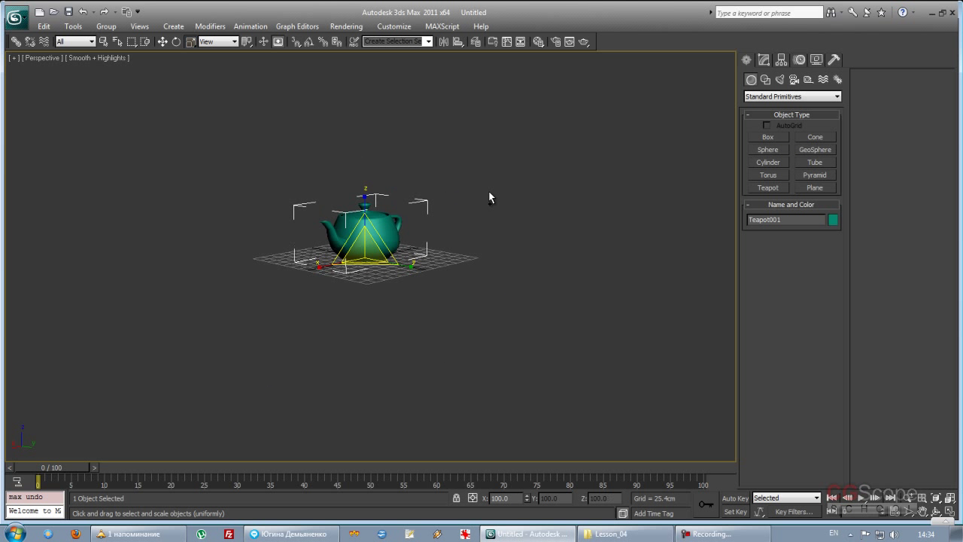
pyautogui.moveTo(366, 248)
pyautogui.mouseDown()
pyautogui.moveTo(368, 121)
pyautogui.moveTo(384, 322)
pyautogui.moveTo(457, 259)
pyautogui.mouseUp()
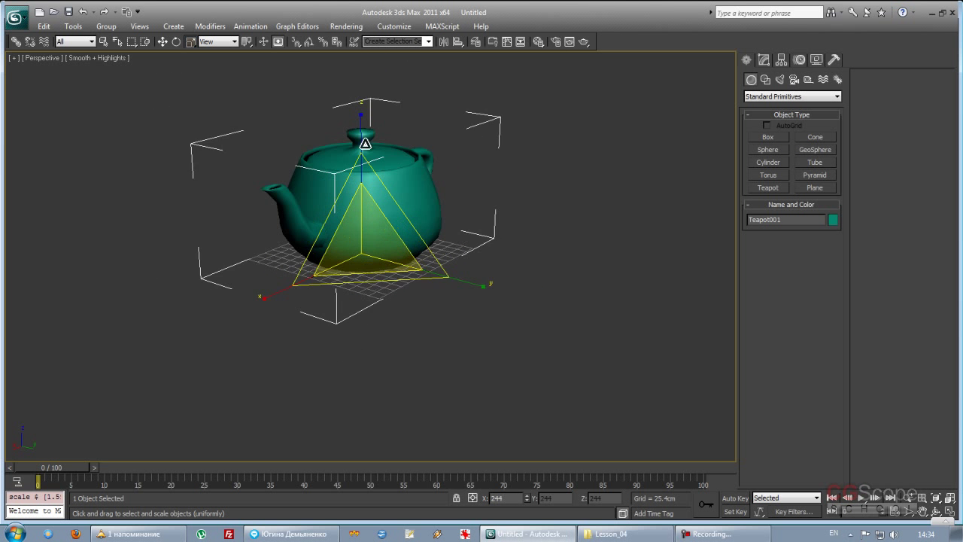
pyautogui.hotkey('ctrl', 'z')
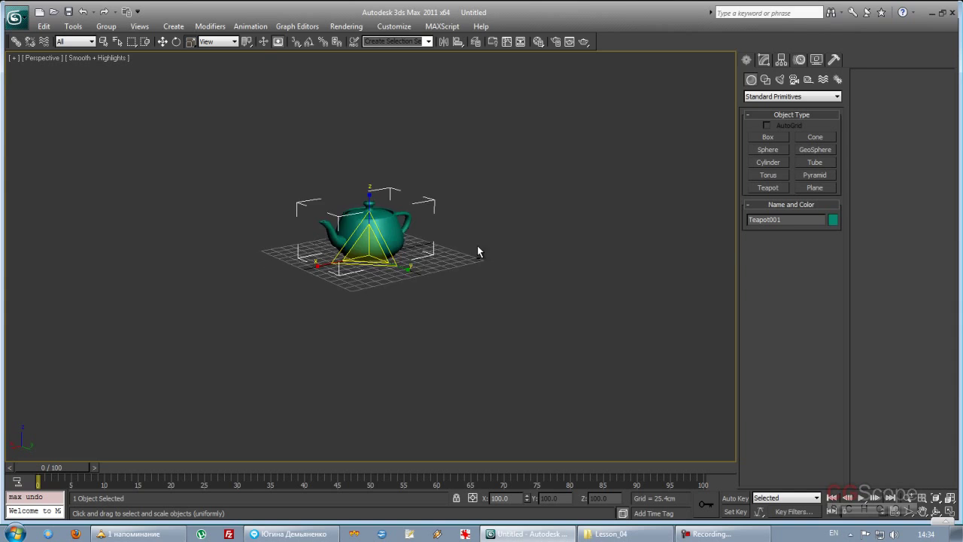
pyautogui.scroll(5, 482, 245)
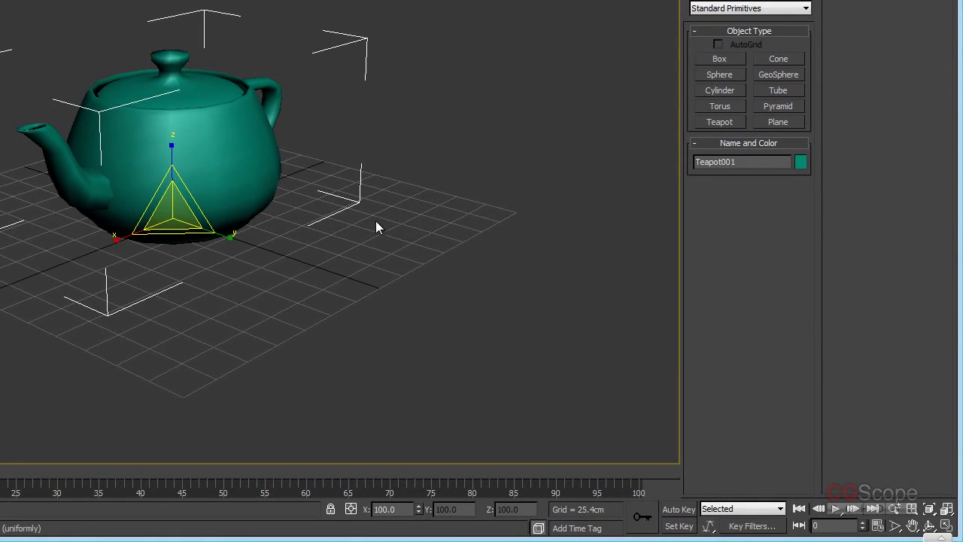
# Step: Enter 200, then 50, then 100 in the X scale field to scale the teapot uniformly
pyautogui.moveTo(375, 220); pyautogui.dragTo(474, 331, button='middle')
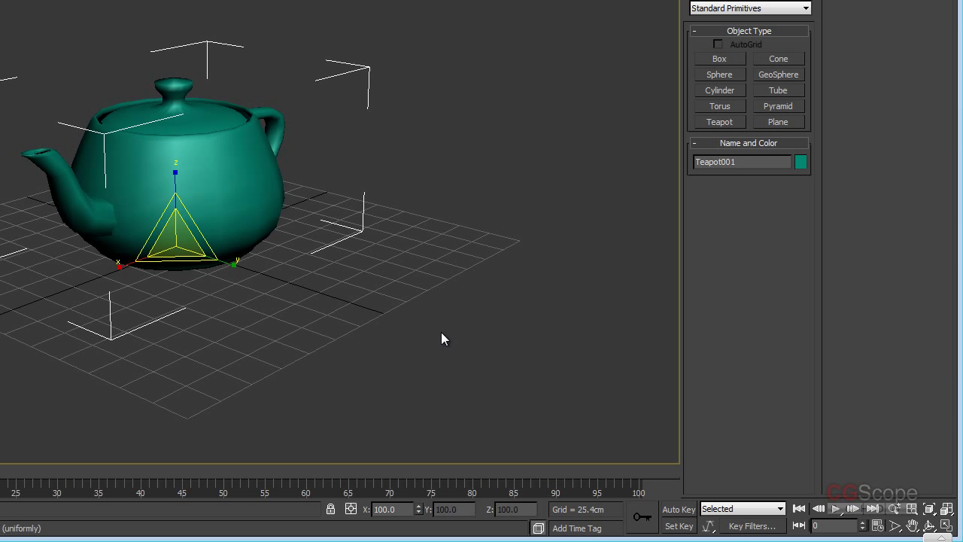
pyautogui.moveTo(441, 338); pyautogui.dragTo(343, 317, button='middle')
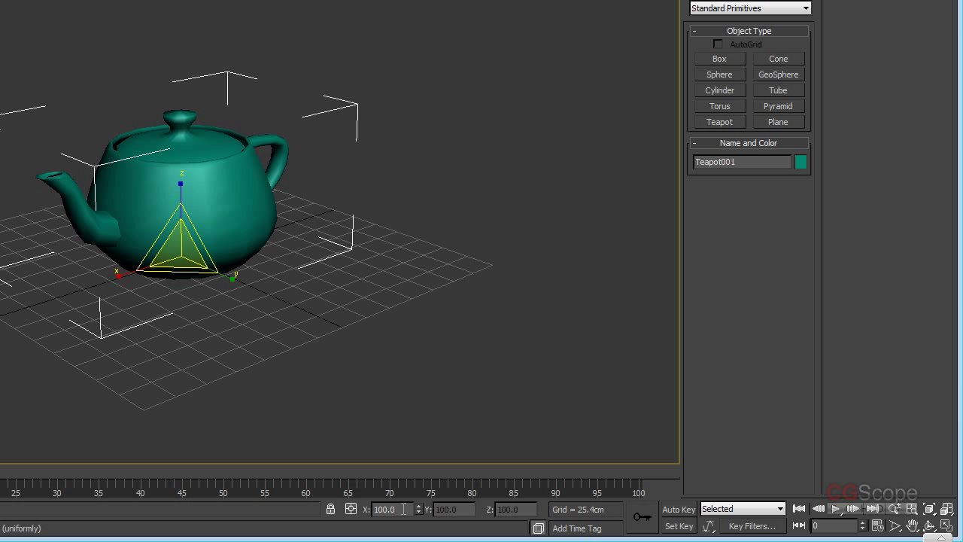
pyautogui.scroll(-2, 369, 335)
pyautogui.scroll(-2, 350, 338)
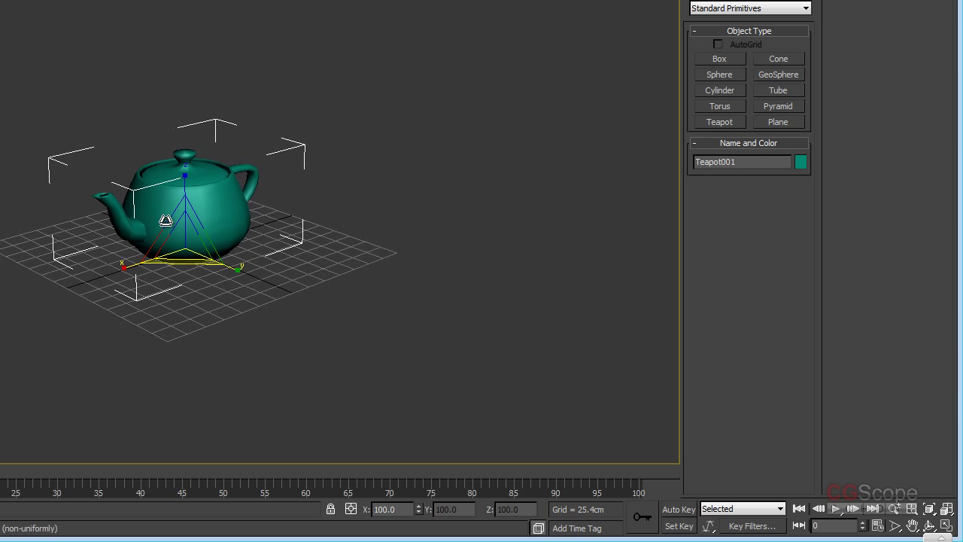
pyautogui.click(386, 509)
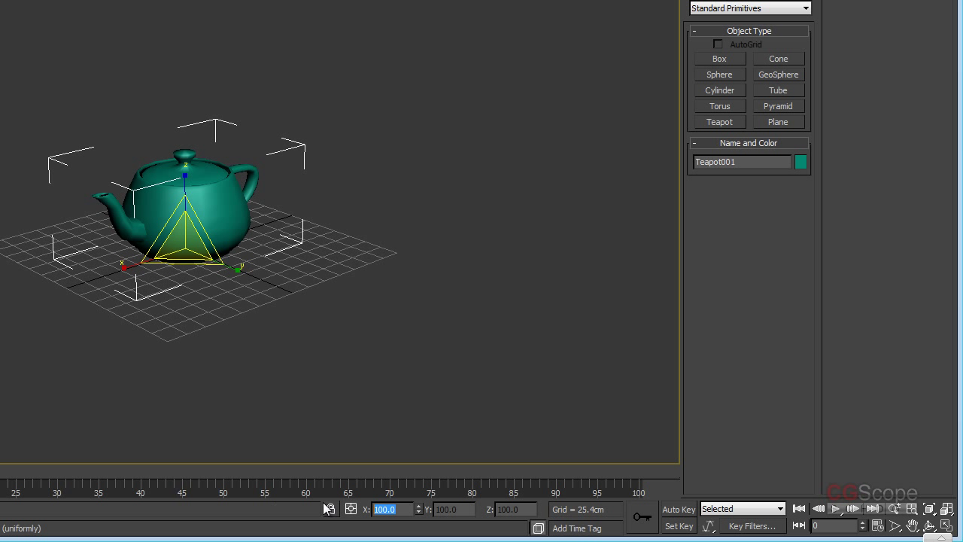
pyautogui.write('200')
pyautogui.press('Return')
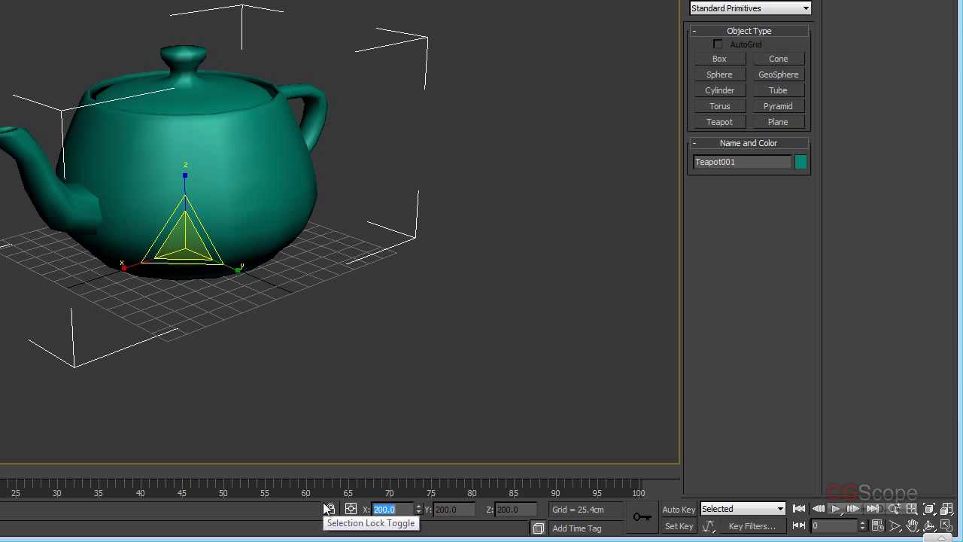
pyautogui.write('50')
pyautogui.press('Return')
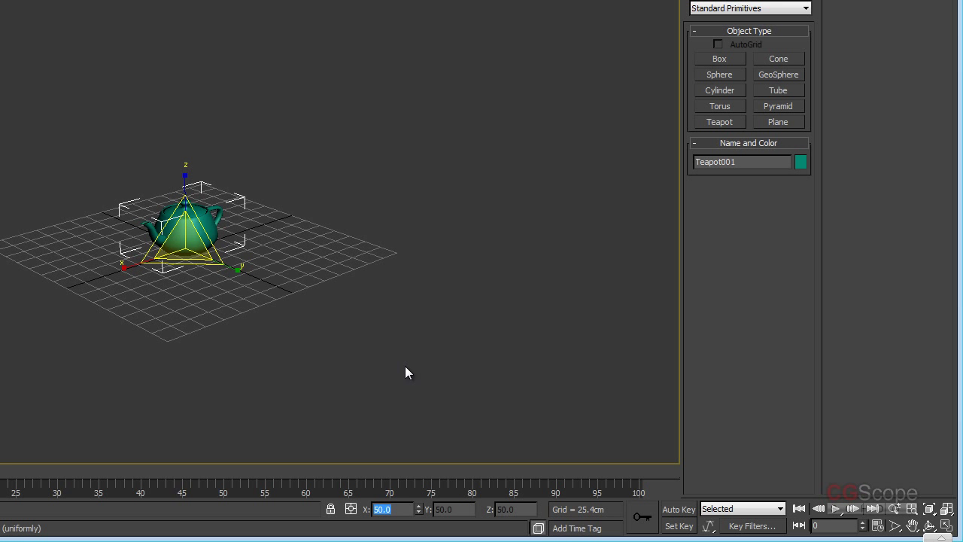
pyautogui.write('100')
pyautogui.press('Return')
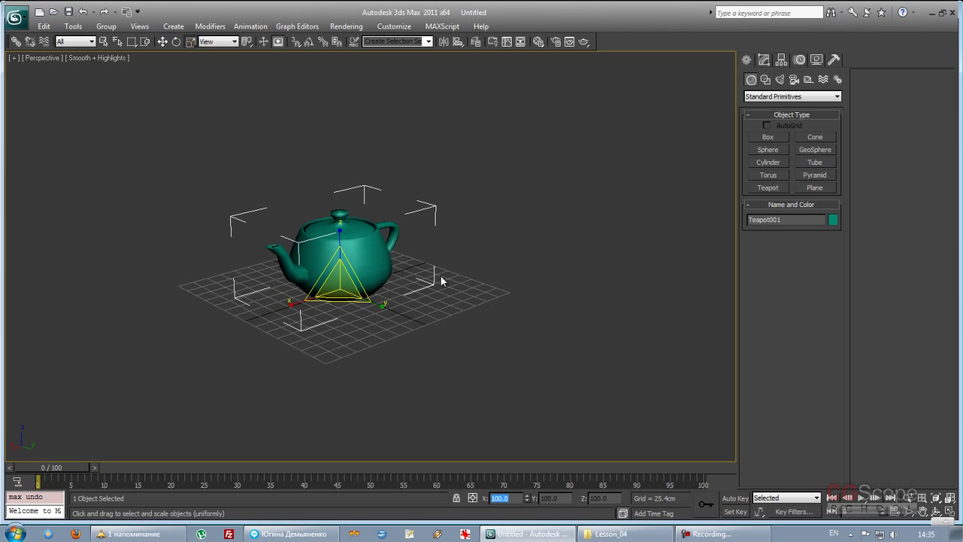
# Step: Choose Non-uniform Scale, stretch the teapot along one axis, then undo the stretch
pyautogui.scroll(2, 436, 271)
pyautogui.scroll(3, 406, 269)
pyautogui.scroll(-3, 451, 275)
pyautogui.scroll(-2, 427, 286)
pyautogui.moveTo(427, 286)
pyautogui.keyDown('alt'); pyautogui.mouseDown(button='middle')
pyautogui.moveTo(486, 280)
pyautogui.moveTo(444, 284)
pyautogui.moveTo(463, 268)
pyautogui.moveTo(451, 255)
pyautogui.mouseUp(button='middle'); pyautogui.keyUp('alt')
pyautogui.moveTo(190, 43); pyautogui.dragTo(190, 72)
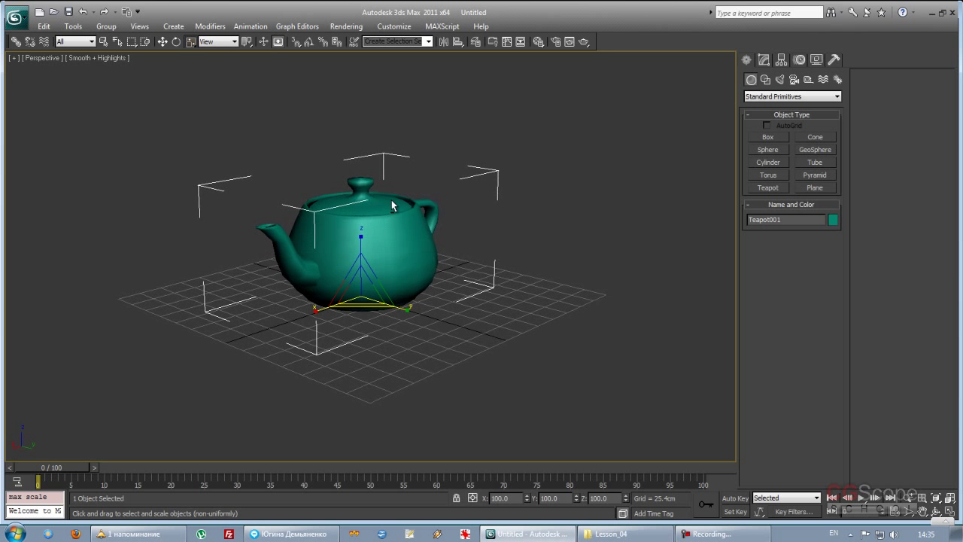
pyautogui.moveTo(412, 309)
pyautogui.mouseDown()
pyautogui.moveTo(421, 309)
pyautogui.moveTo(270, 344)
pyautogui.moveTo(347, 332)
pyautogui.mouseUp()
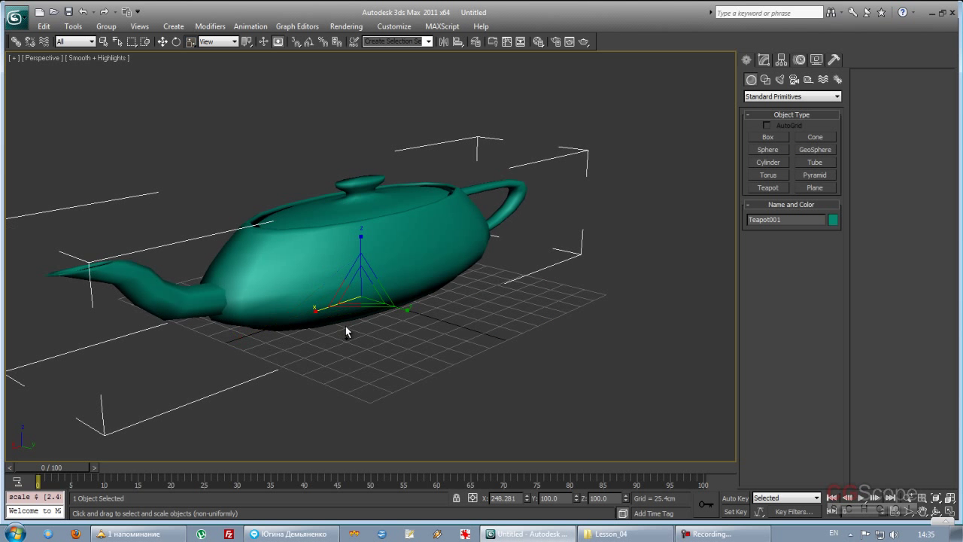
pyautogui.hotkey('ctrl', 'z')
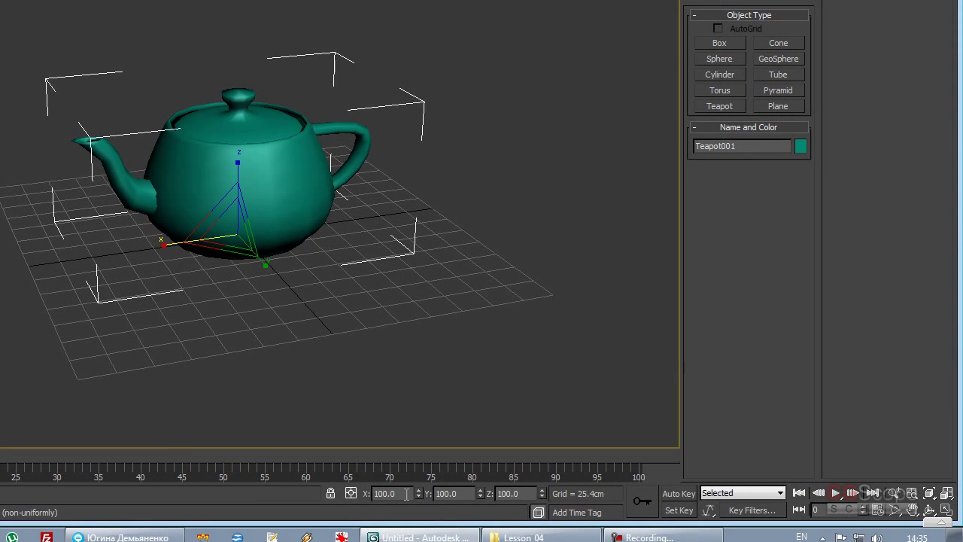
# Step: Stretch the teapot non-uniformly to scale X 50, Y 150 and Z 200
pyautogui.doubleClick(406, 494)
pyautogui.write('50')
pyautogui.press('Tab')
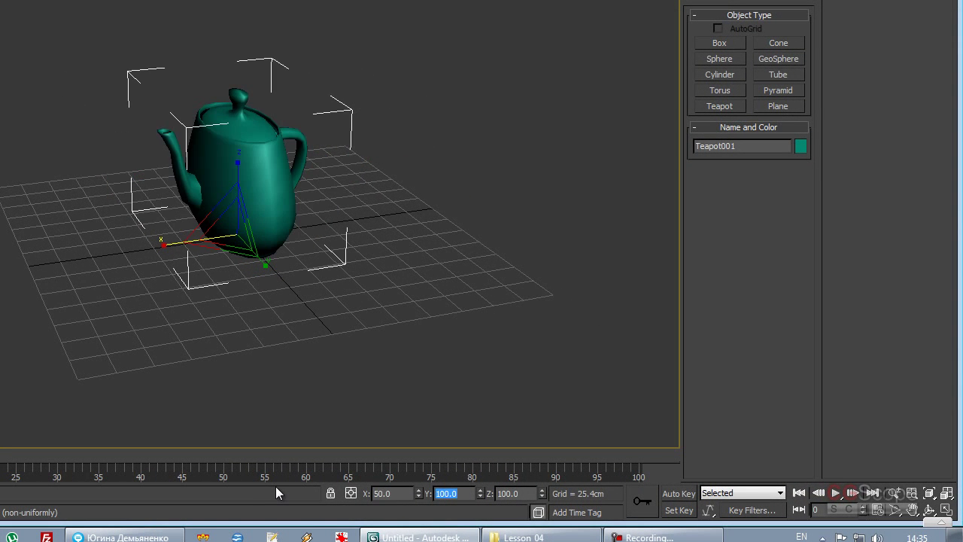
pyautogui.write('150')
pyautogui.press('Tab')
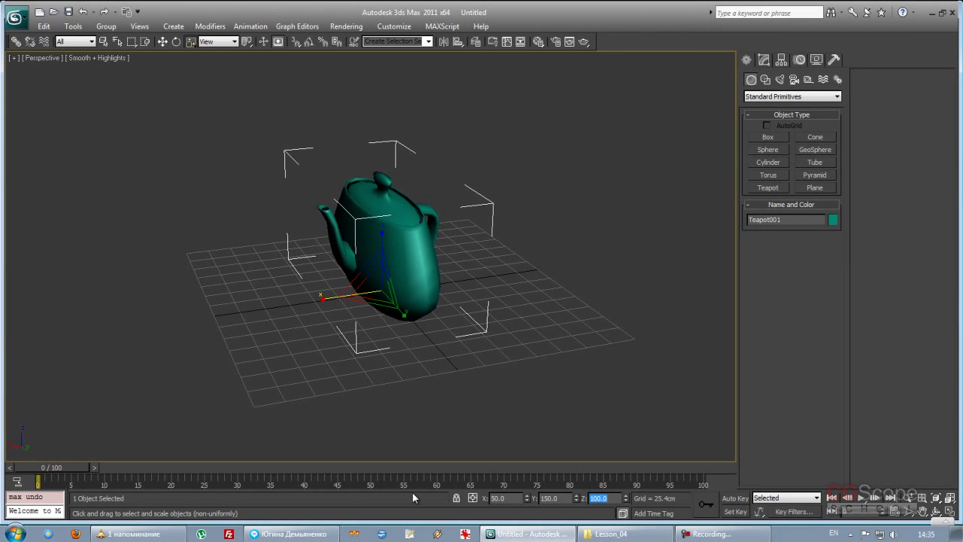
pyautogui.write('200')
pyautogui.press('Return')
pyautogui.moveTo(422, 325)
pyautogui.keyDown('alt'); pyautogui.mouseDown(button='middle')
pyautogui.moveTo(512, 293)
pyautogui.moveTo(484, 301)
pyautogui.mouseUp(button='middle'); pyautogui.keyUp('alt')
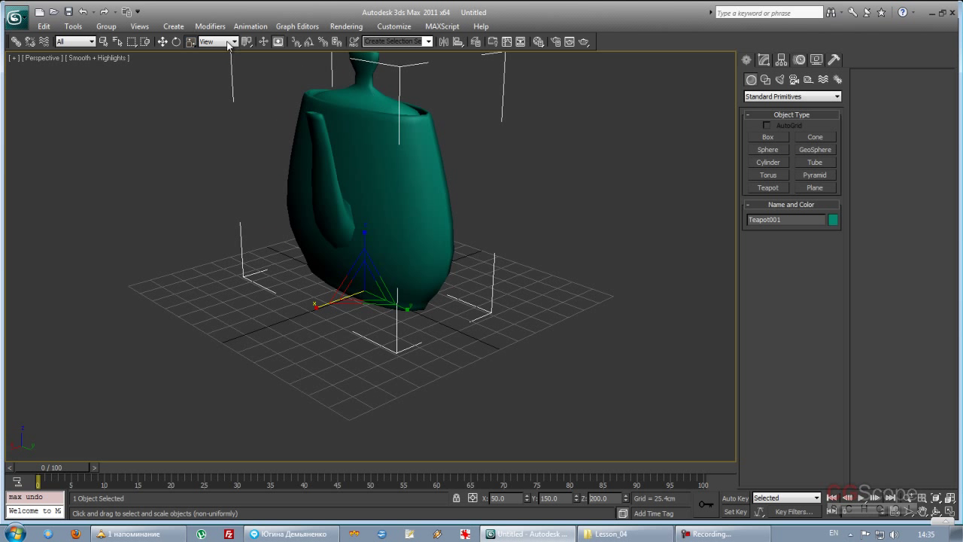
# Step: Switch back to Select and Uniform Scale and reset the teapot to 100% on all axes
pyautogui.moveTo(192, 45); pyautogui.dragTo(194, 54)
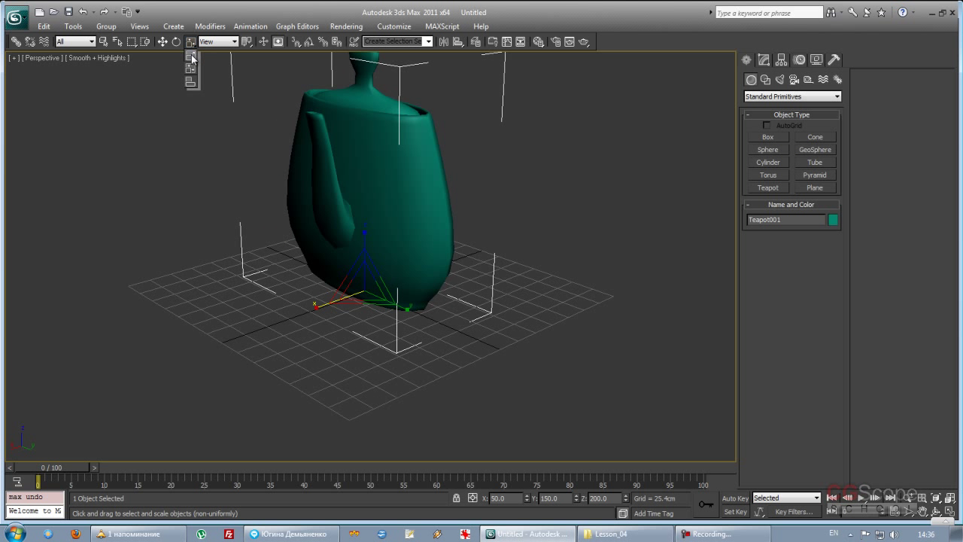
pyautogui.doubleClick(503, 500)
pyautogui.write('100')
pyautogui.press('Return')
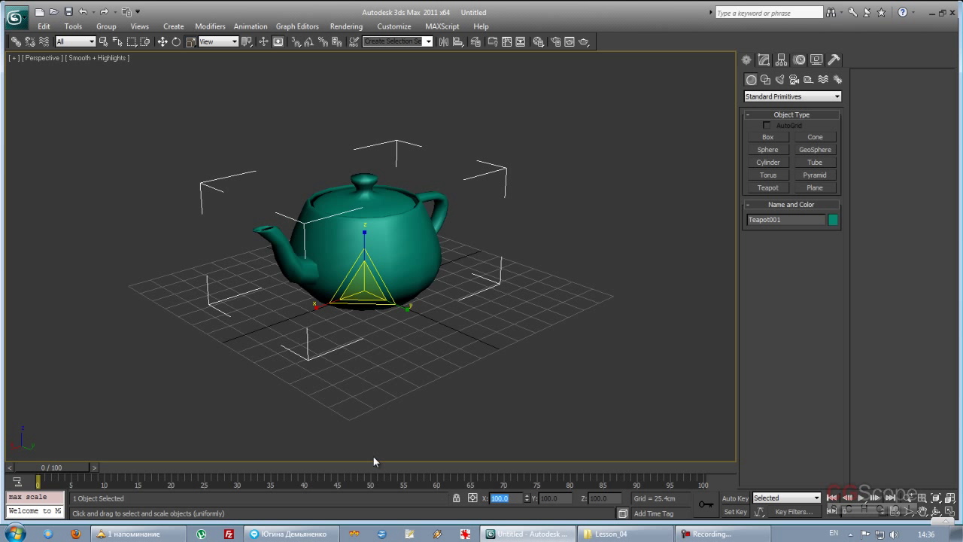
# Step: With Select and Squash active, squash the teapot long and flat, then undo it
pyautogui.moveTo(593, 298)
pyautogui.keyDown('alt'); pyautogui.mouseDown(button='middle')
pyautogui.moveTo(473, 274)
pyautogui.moveTo(538, 303)
pyautogui.moveTo(507, 290)
pyautogui.mouseUp(button='middle'); pyautogui.keyUp('alt')
pyautogui.moveTo(191, 42); pyautogui.dragTo(189, 88)
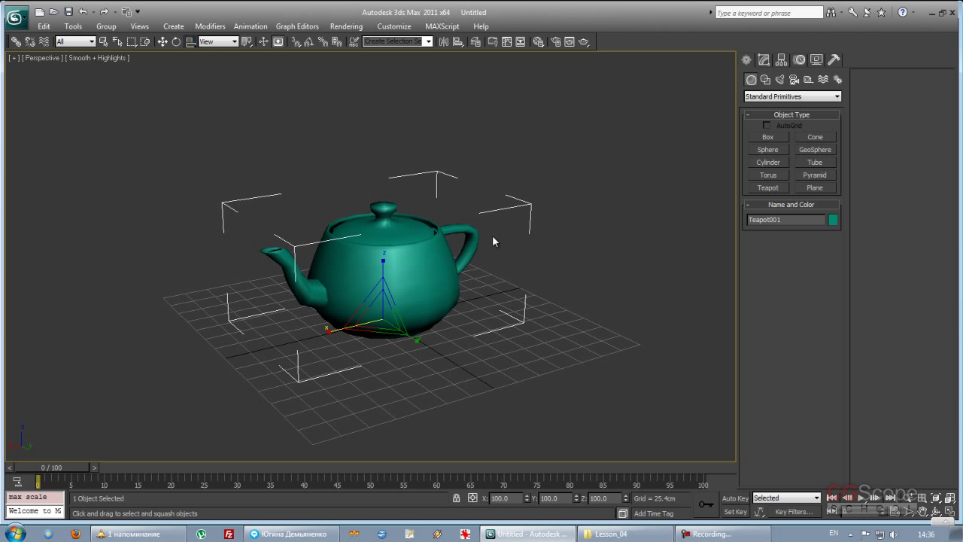
pyautogui.scroll(-3, 502, 248)
pyautogui.scroll(-1, 503, 263)
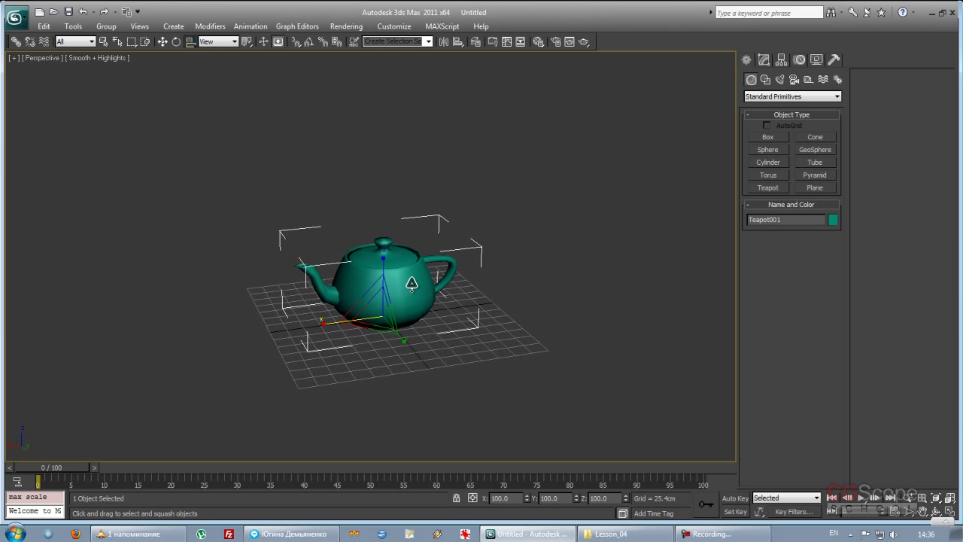
pyautogui.moveTo(409, 333)
pyautogui.mouseDown()
pyautogui.moveTo(330, 416)
pyautogui.moveTo(438, 476)
pyautogui.moveTo(379, 198)
pyautogui.moveTo(488, 198)
pyautogui.moveTo(400, 204)
pyautogui.moveTo(432, 215)
pyautogui.moveTo(374, 230)
pyautogui.moveTo(432, 241)
pyautogui.moveTo(567, 329)
pyautogui.mouseUp()
pyautogui.hotkey('ctrl', 'z')
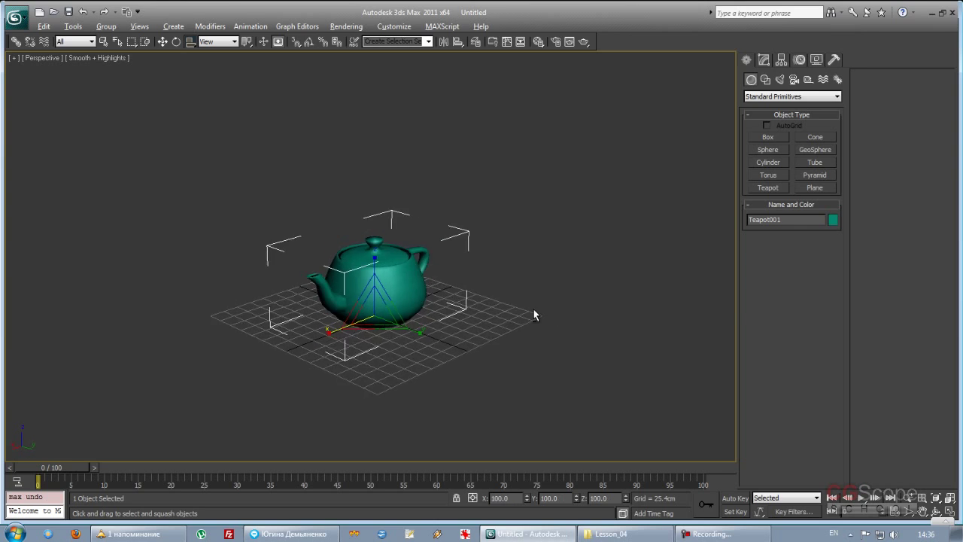
pyautogui.keyDown('alt'); pyautogui.moveTo(440, 280); pyautogui.dragTo(330, 252, button='middle'); pyautogui.keyUp('alt')
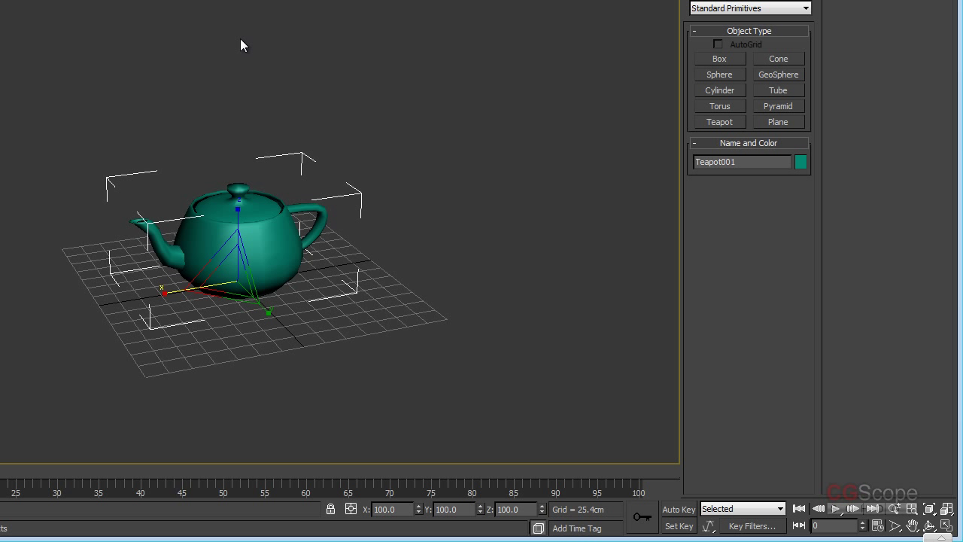
# Step: Start a squash on the teapot, cancel it to keep 100% scale, and show the Scale mode flyout
pyautogui.moveTo(273, 254)
pyautogui.mouseDown()
pyautogui.moveTo(271, 194)
pyautogui.moveTo(278, 286)
pyautogui.moveTo(200, 327)
pyautogui.moveTo(354, 327)
pyautogui.moveTo(271, 344)
pyautogui.moveTo(312, 348)
pyautogui.moveTo(291, 351)
pyautogui.moveTo(380, 337)
pyautogui.moveTo(243, 374)
pyautogui.mouseUp()
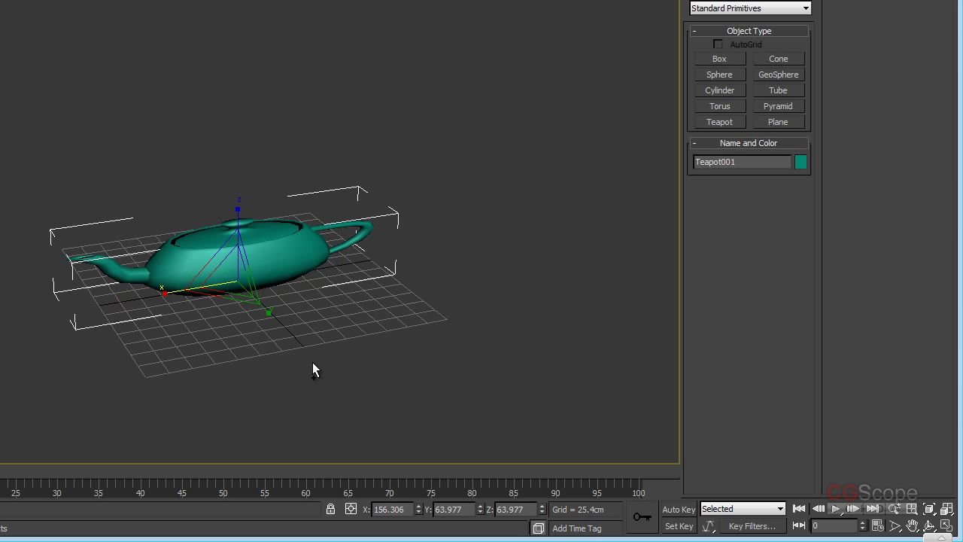
pyautogui.rightClick(345, 337)
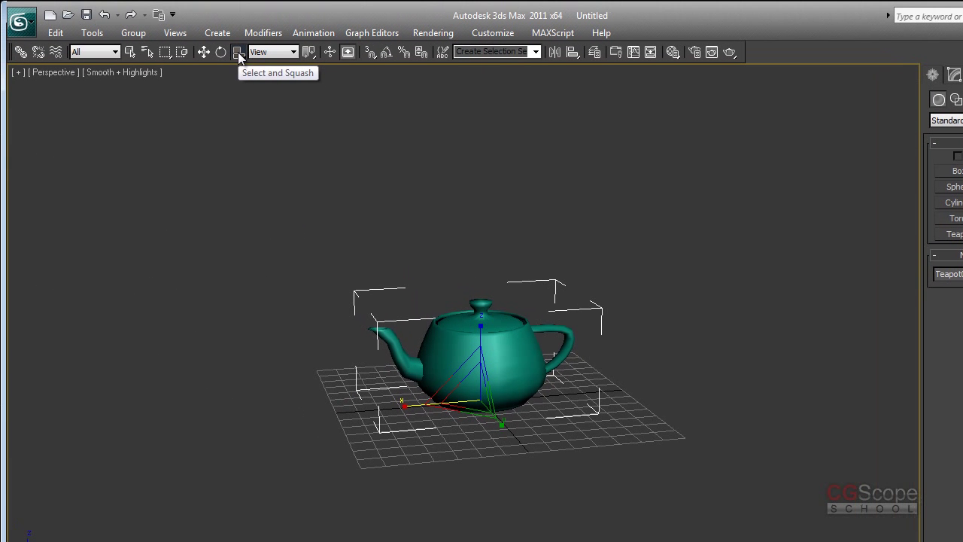
pyautogui.moveTo(240, 54); pyautogui.dragTo(247, 69)
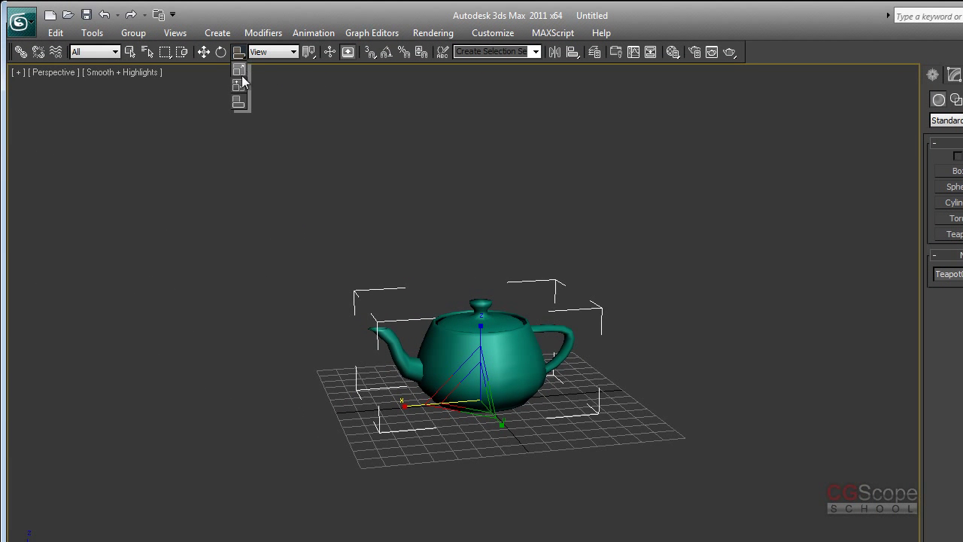
pyautogui.moveTo(239, 90); pyautogui.dragTo(189, 43)
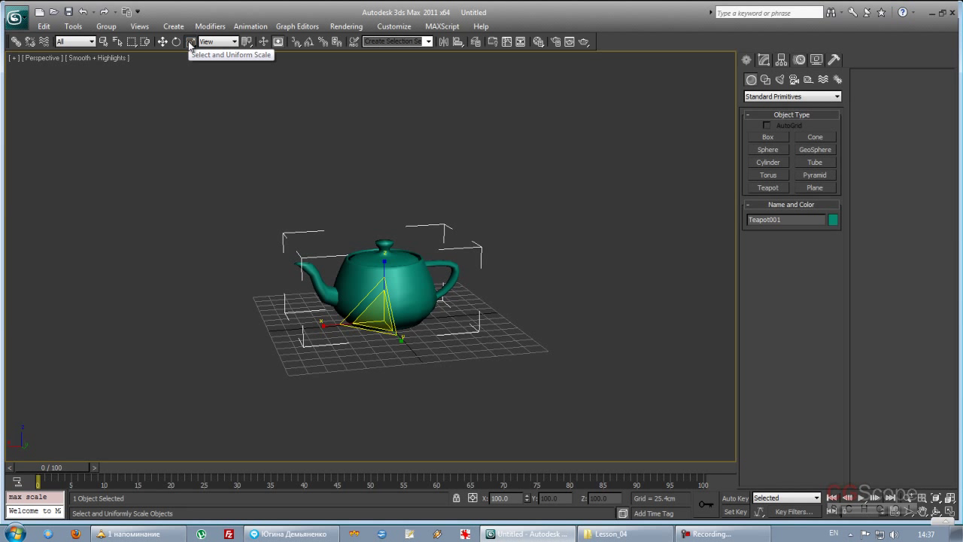
pyautogui.moveTo(474, 295)
pyautogui.keyDown('alt'); pyautogui.mouseDown(button='middle')
pyautogui.moveTo(504, 306)
pyautogui.moveTo(404, 275)
pyautogui.mouseUp(button='middle'); pyautogui.keyUp('alt')
pyautogui.press('r')
pyautogui.moveTo(383, 260)
pyautogui.mouseDown()
pyautogui.moveTo(394, 183)
pyautogui.moveTo(402, 232)
pyautogui.mouseUp()
pyautogui.hotkey('ctrl', 'z')
pyautogui.moveTo(464, 261)
pyautogui.keyDown('alt'); pyautogui.mouseDown(button='middle')
pyautogui.moveTo(515, 279)
pyautogui.moveTo(516, 308)
pyautogui.moveTo(513, 301)
pyautogui.mouseUp(button='middle'); pyautogui.keyUp('alt')
pyautogui.scroll(2, 518, 307)
pyautogui.scroll(2, 518, 309)
pyautogui.scroll(2, 518, 309)
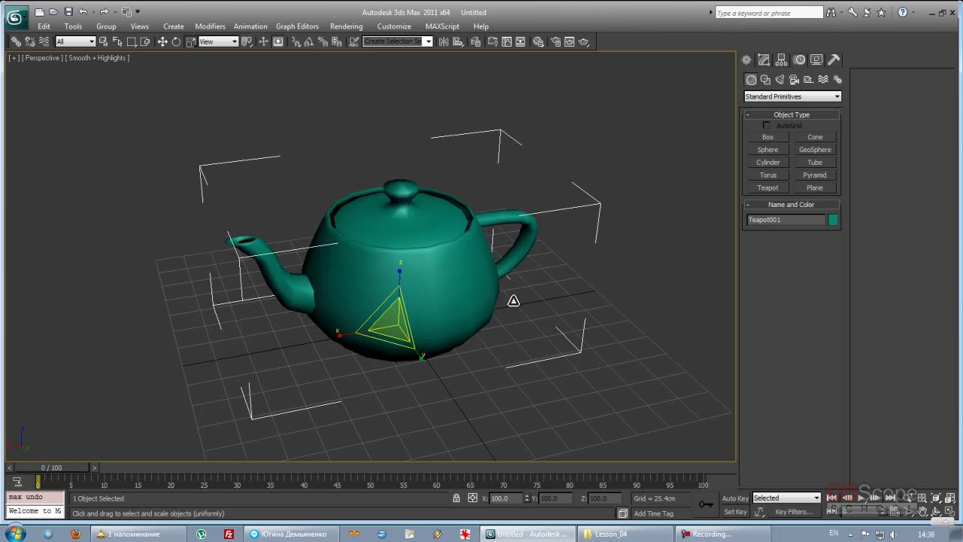
pyautogui.scroll(-3, 513, 301)
pyautogui.keyDown('alt'); pyautogui.moveTo(365, 241); pyautogui.dragTo(360, 229, button='middle'); pyautogui.keyUp('alt')
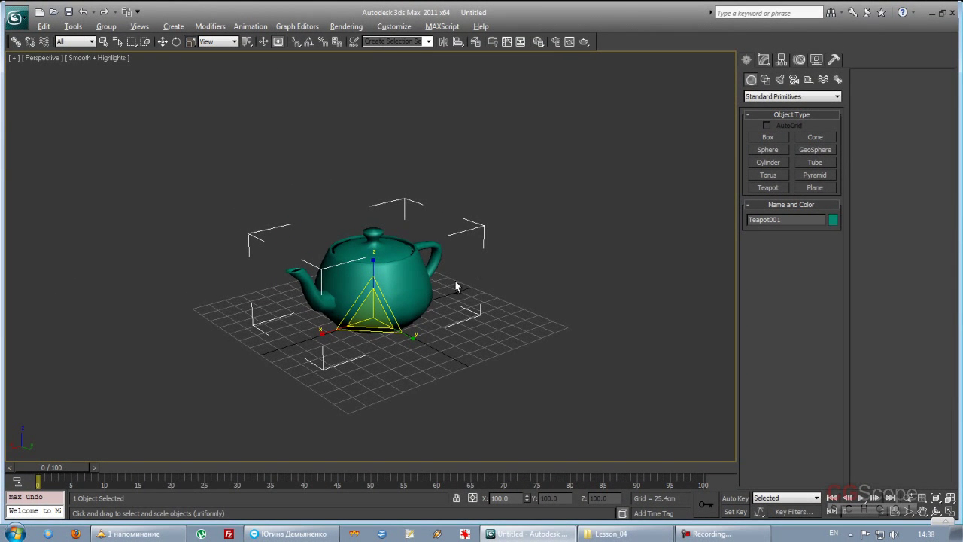
pyautogui.moveTo(455, 286)
pyautogui.keyDown('alt'); pyautogui.mouseDown(button='middle')
pyautogui.moveTo(443, 299)
pyautogui.moveTo(442, 285)
pyautogui.moveTo(464, 299)
pyautogui.mouseUp(button='middle'); pyautogui.keyUp('alt')
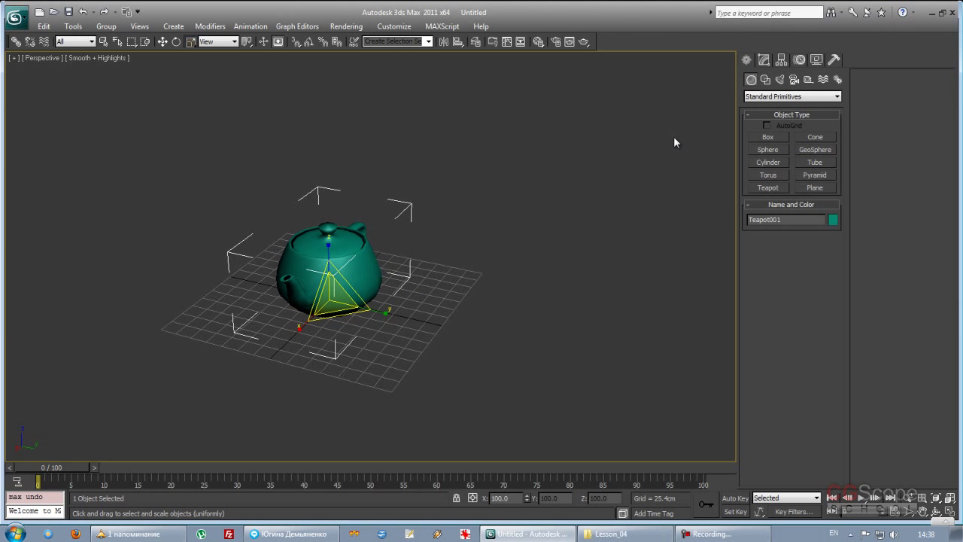
# Step: Shift-move the teapot along Y to clone it as Teapot002 beside the original
pyautogui.moveTo(419, 276)
pyautogui.keyDown('alt'); pyautogui.mouseDown(button='middle')
pyautogui.moveTo(409, 263)
pyautogui.moveTo(419, 243)
pyautogui.mouseUp(button='middle'); pyautogui.keyUp('alt')
pyautogui.press('w')
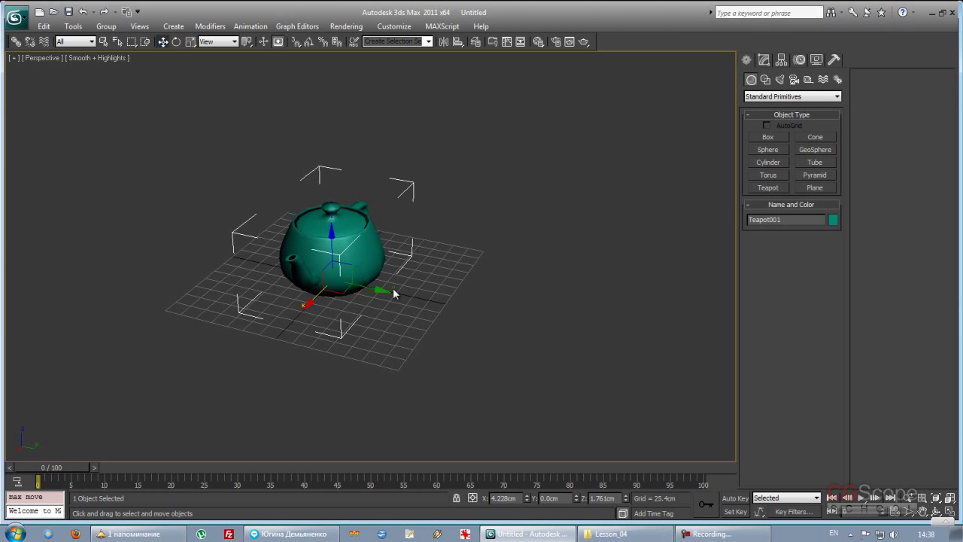
pyautogui.keyDown('shift'); pyautogui.moveTo(392, 289); pyautogui.dragTo(561, 331); pyautogui.keyUp('shift')
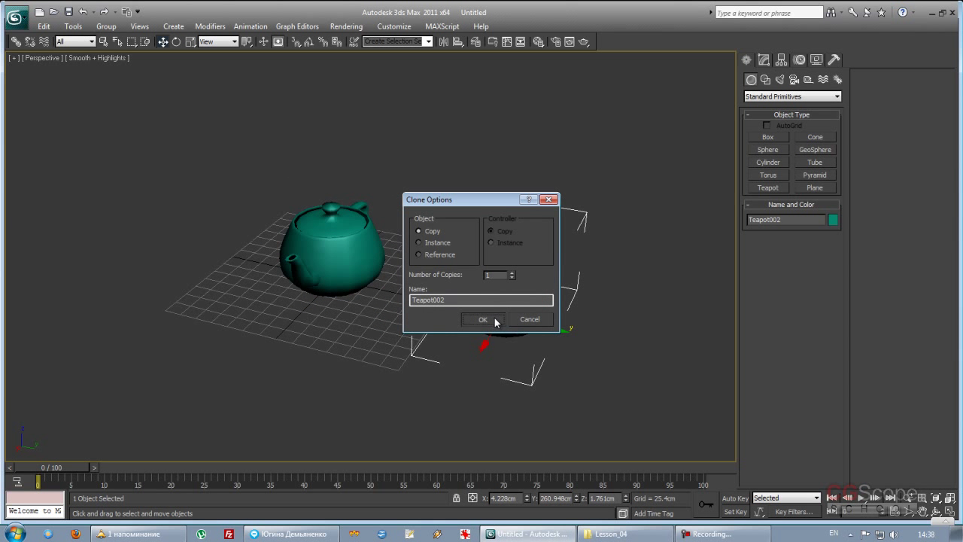
pyautogui.click(495, 319)
pyautogui.moveTo(605, 285)
pyautogui.keyDown('alt'); pyautogui.mouseDown(button='middle')
pyautogui.moveTo(617, 293)
pyautogui.moveTo(579, 268)
pyautogui.moveTo(594, 263)
pyautogui.moveTo(595, 232)
pyautogui.moveTo(591, 252)
pyautogui.moveTo(571, 248)
pyautogui.moveTo(564, 264)
pyautogui.moveTo(569, 254)
pyautogui.moveTo(577, 282)
pyautogui.moveTo(588, 258)
pyautogui.mouseUp(button='middle'); pyautogui.keyUp('alt')
pyautogui.click(587, 258)
pyautogui.keyDown('alt'); pyautogui.moveTo(334, 248); pyautogui.dragTo(468, 257, button='middle'); pyautogui.keyUp('alt')
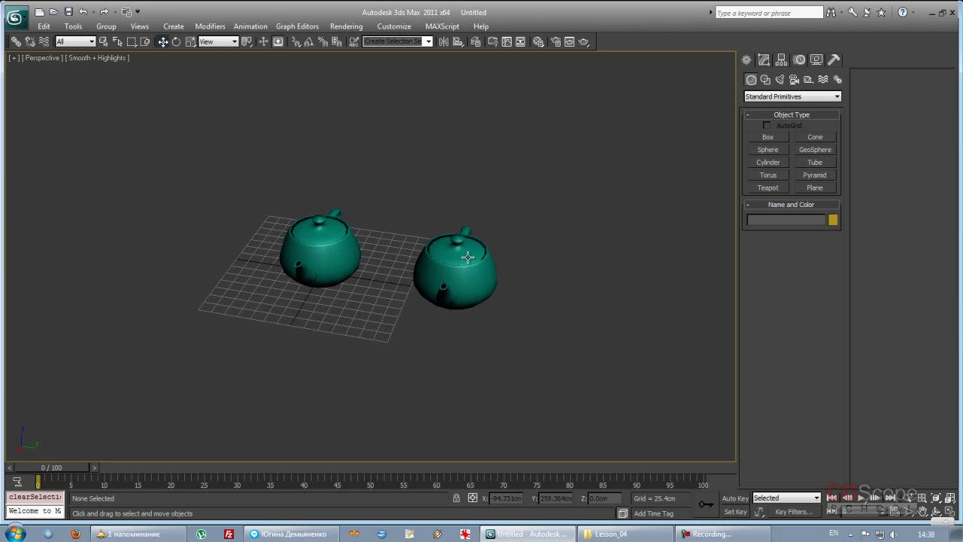
pyautogui.click(764, 61)
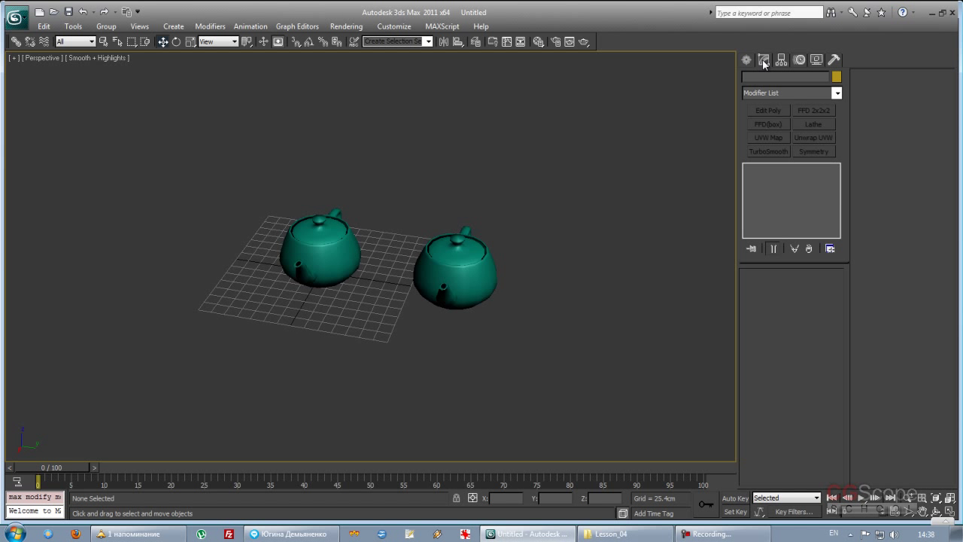
# Step: Select the right teapot, Teapot002, and set its radius to 30
pyautogui.click(329, 229)
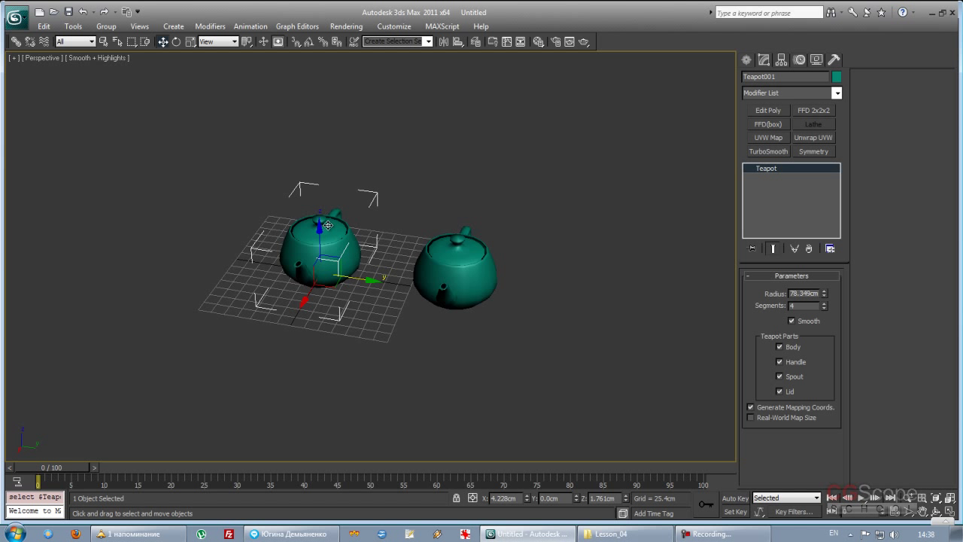
pyautogui.click(482, 180)
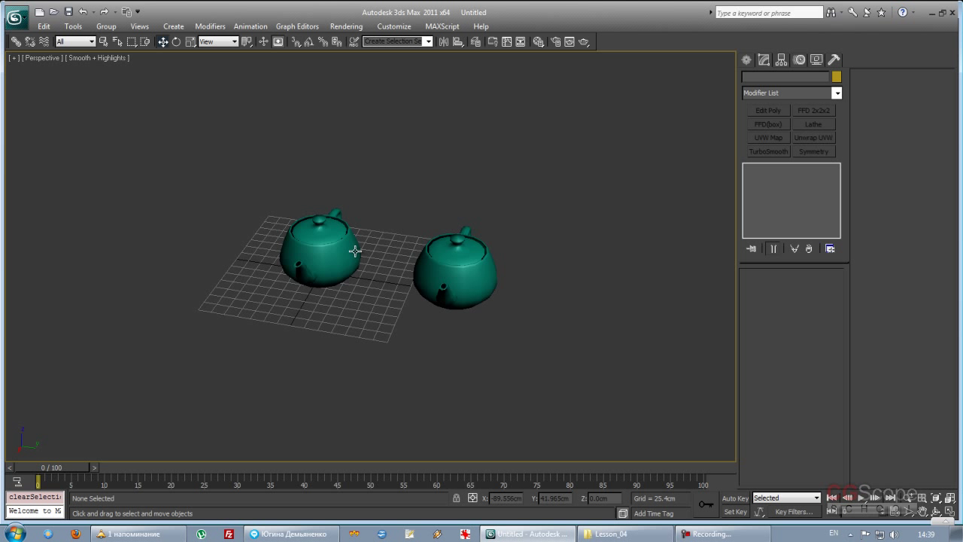
pyautogui.click(321, 243)
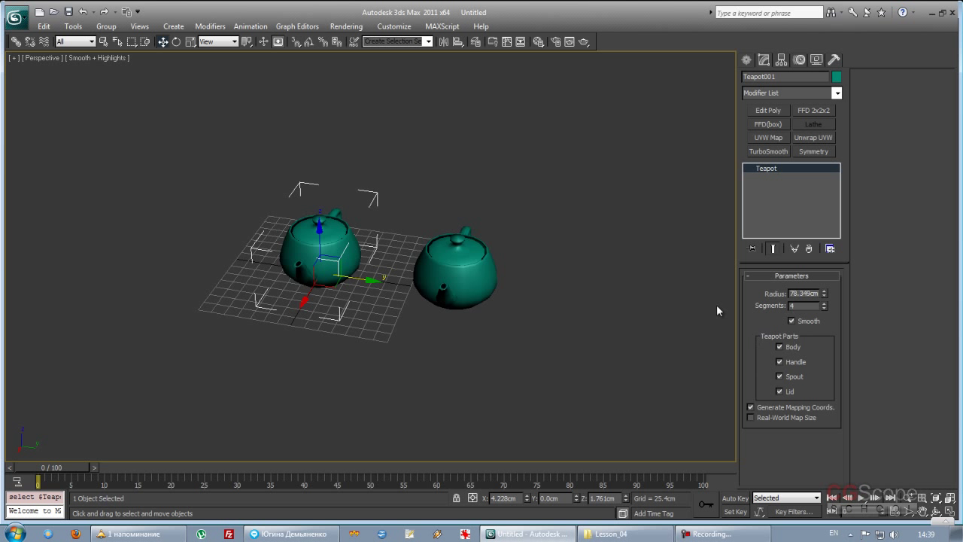
pyautogui.moveTo(368, 298); pyautogui.dragTo(346, 298, button='middle')
pyautogui.press('q')
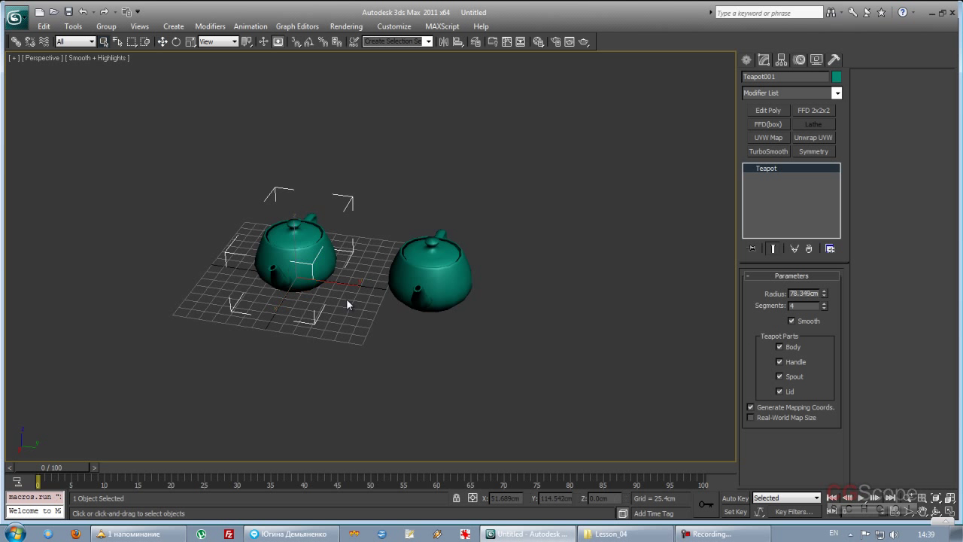
pyautogui.scroll(-1, 338, 300)
pyautogui.scroll(1, 345, 277)
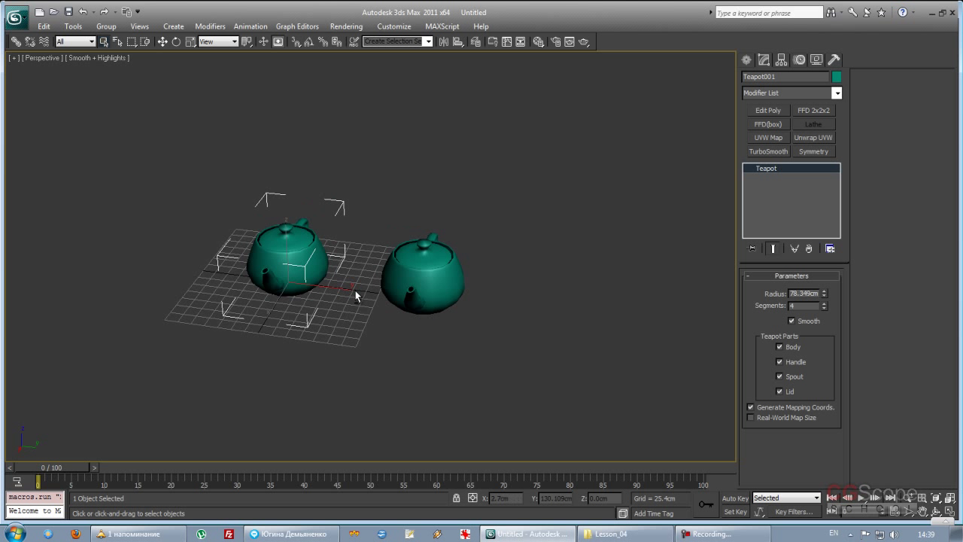
pyautogui.click(422, 272)
pyautogui.click(316, 255)
pyautogui.click(429, 268)
pyautogui.click(313, 253)
pyautogui.click(434, 281)
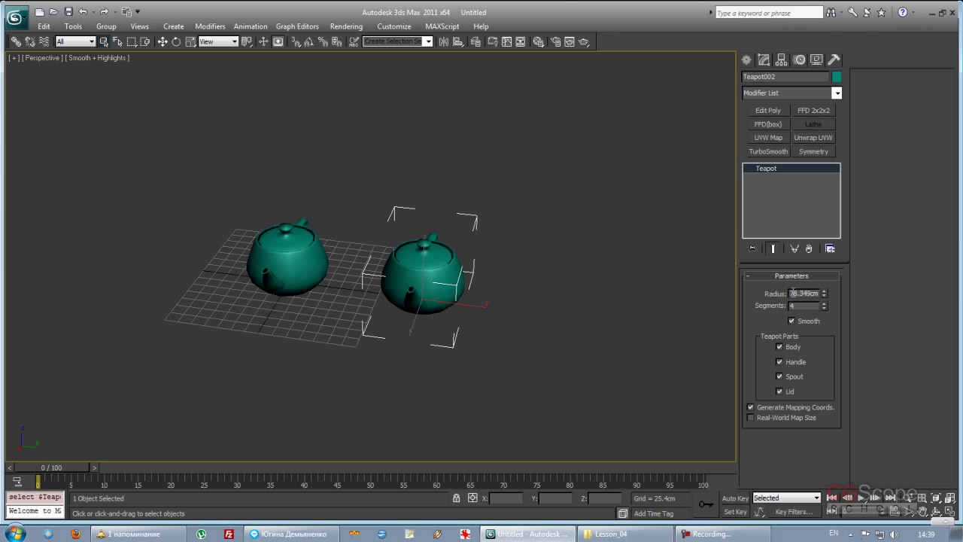
pyautogui.write('30')
pyautogui.press('Tab')
# Step: Give the left teapot, Teapot001, an 80 cm radius
pyautogui.click(291, 242)
pyautogui.doubleClick(804, 293)
pyautogui.write('80')
pyautogui.press('Return')
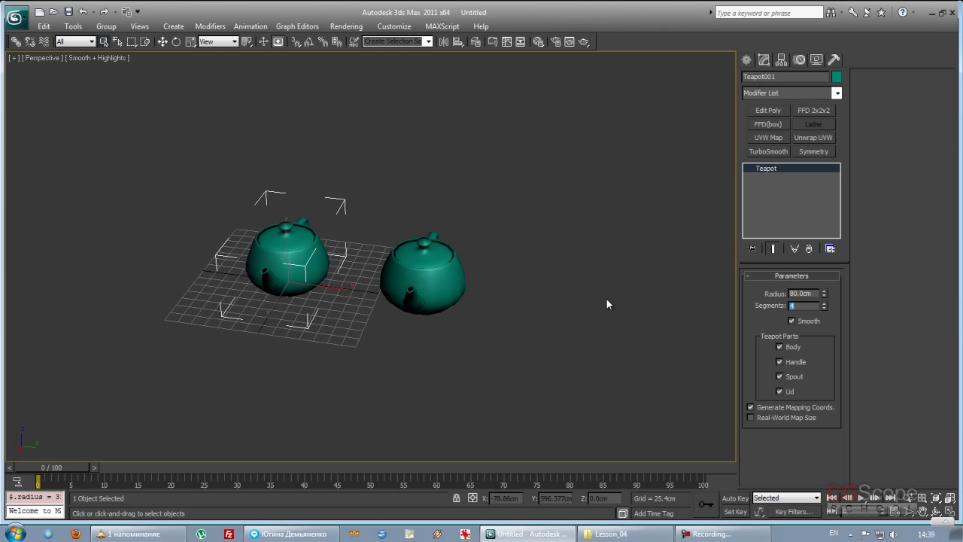
# Step: Scale the right teapot, Teapot002, uniformly to 200%
pyautogui.click(418, 264)
pyautogui.click(293, 249)
pyautogui.click(429, 260)
pyautogui.click(298, 257)
pyautogui.click(438, 262)
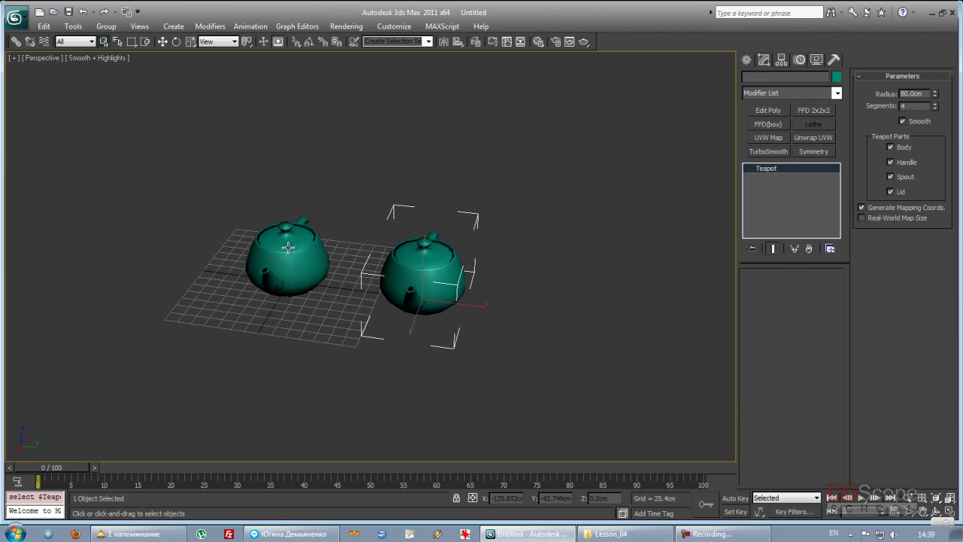
pyautogui.press('r')
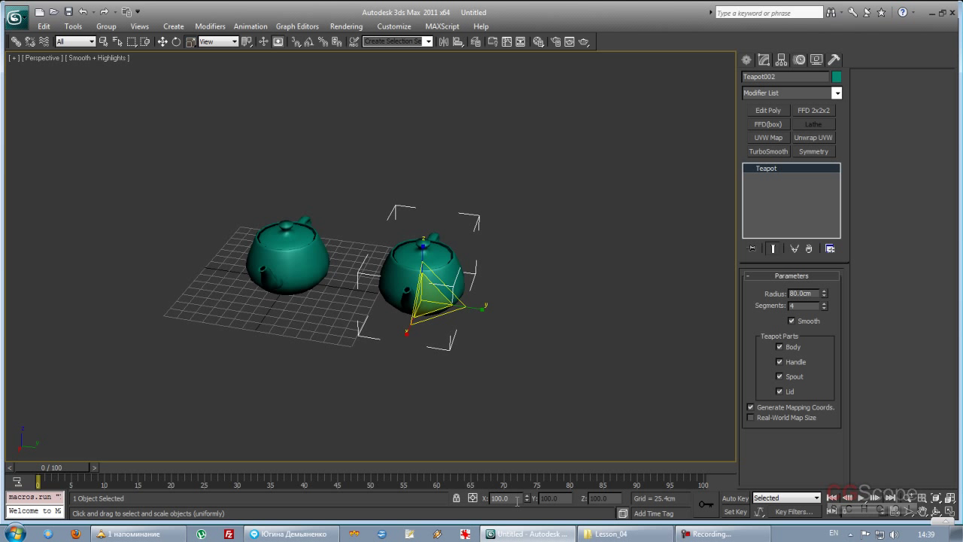
pyautogui.click(293, 267)
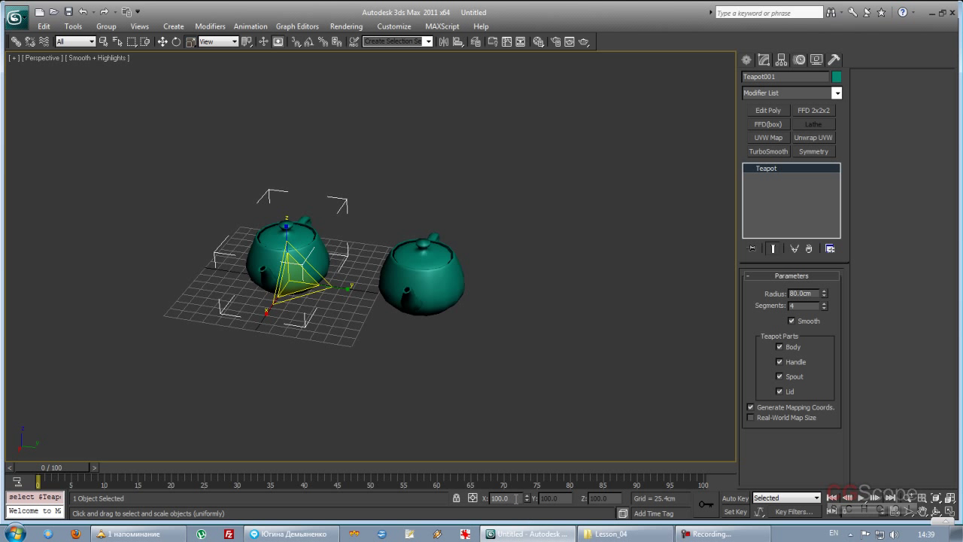
pyautogui.click(426, 290)
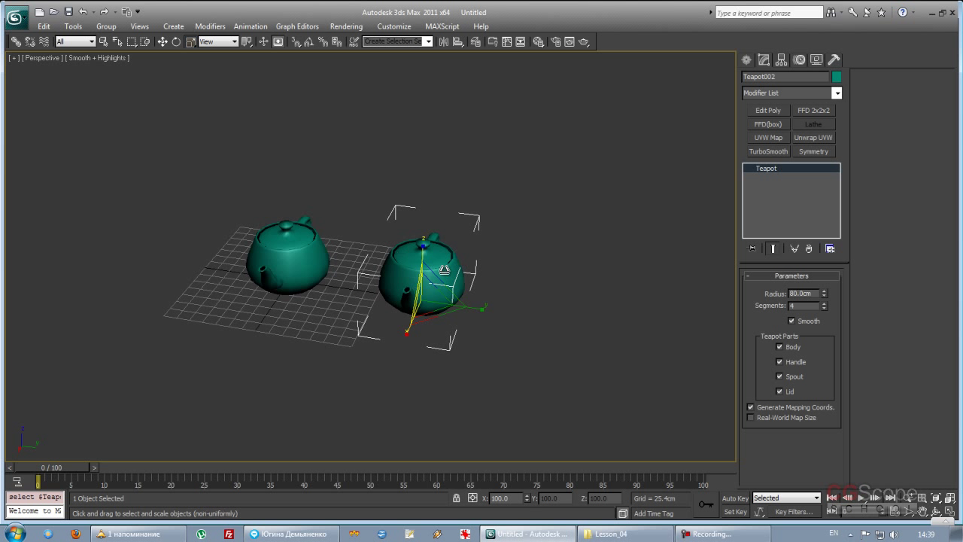
pyautogui.doubleClick(509, 498)
pyautogui.write('200')
pyautogui.press('Return')
# Step: Orbit around the teapots and compare the small teapot with the 200% one
pyautogui.moveTo(593, 367)
pyautogui.keyDown('alt'); pyautogui.mouseDown(button='middle')
pyautogui.moveTo(392, 337)
pyautogui.moveTo(459, 198)
pyautogui.moveTo(419, 316)
pyautogui.moveTo(397, 335)
pyautogui.moveTo(421, 274)
pyautogui.mouseUp(button='middle'); pyautogui.keyUp('alt')
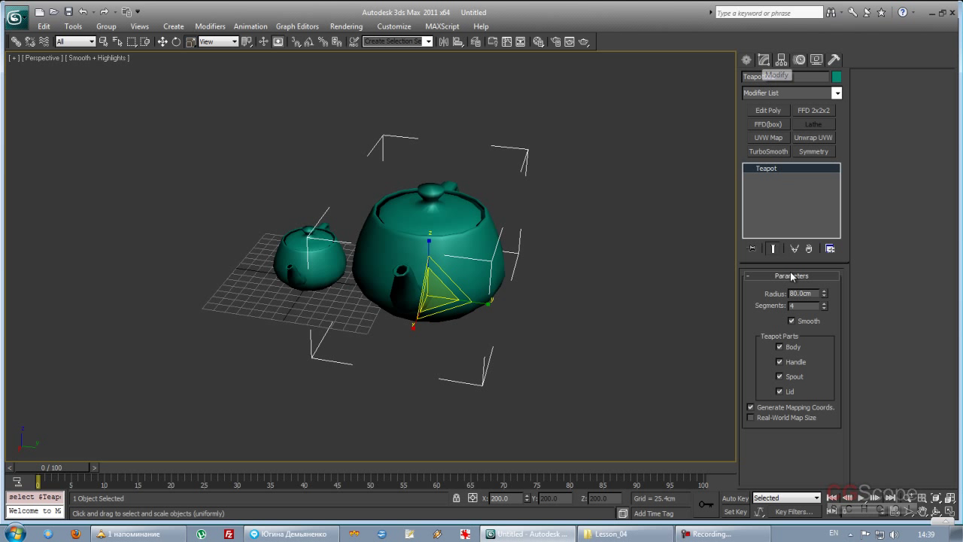
pyautogui.keyDown('alt'); pyautogui.moveTo(636, 292); pyautogui.dragTo(547, 306, button='middle'); pyautogui.keyUp('alt')
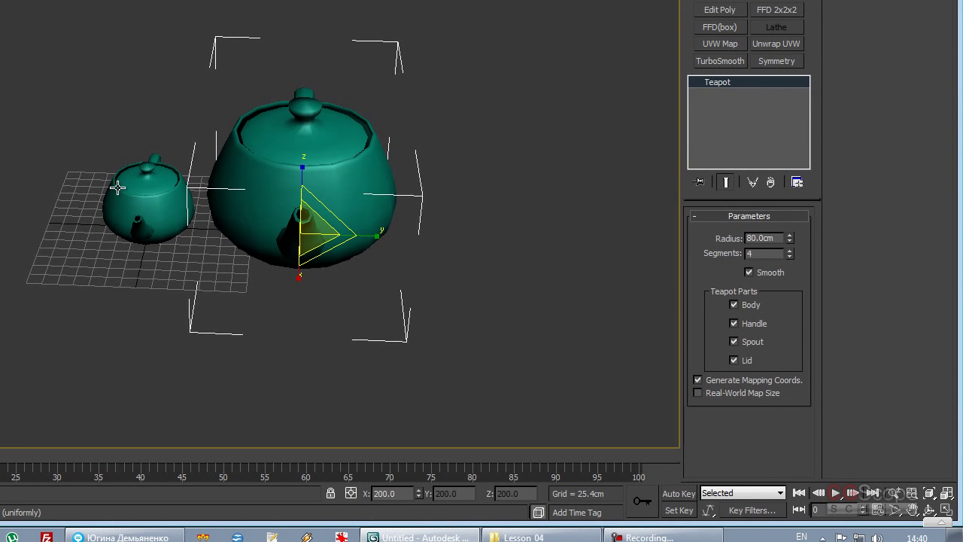
pyautogui.click(132, 187)
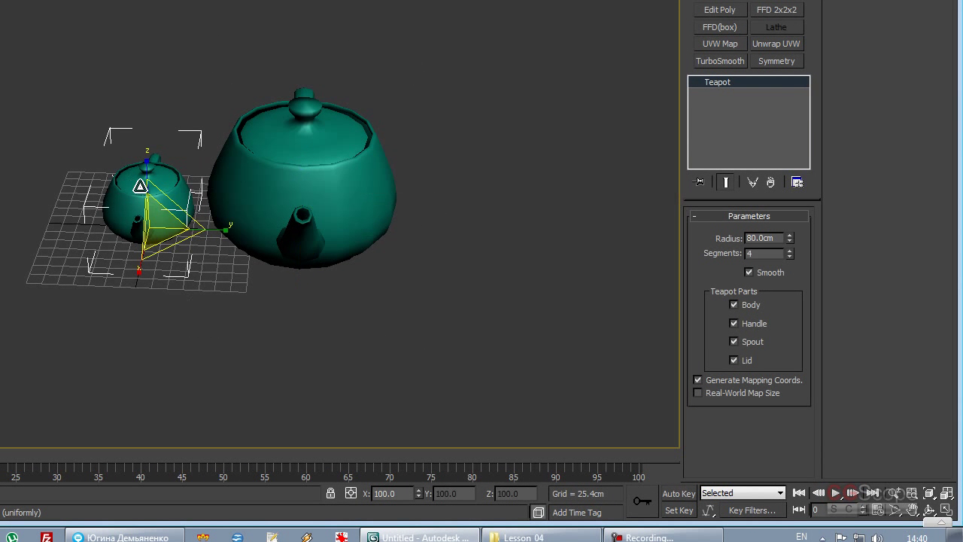
pyautogui.click(328, 162)
pyautogui.click(154, 187)
pyautogui.click(314, 173)
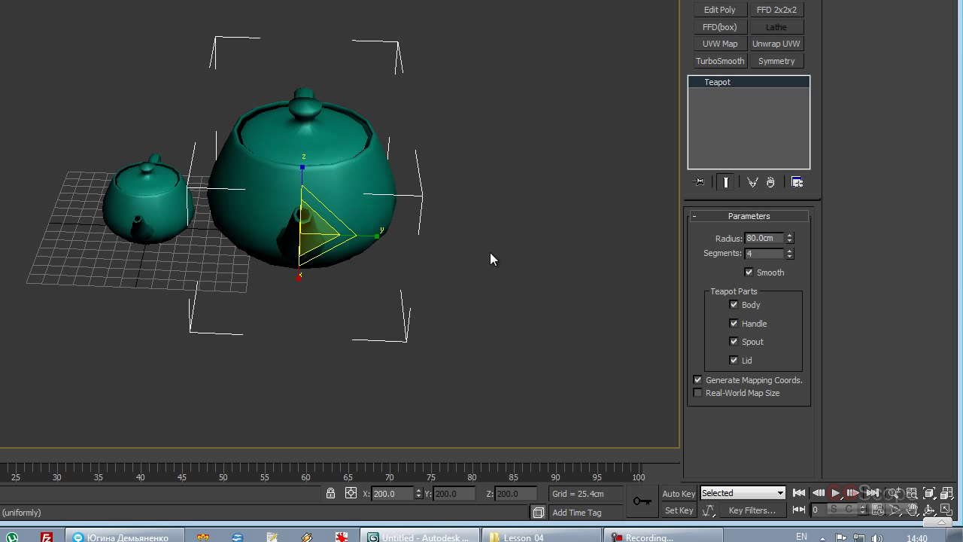
pyautogui.keyDown('alt'); pyautogui.moveTo(429, 295); pyautogui.dragTo(395, 285, button='middle'); pyautogui.keyUp('alt')
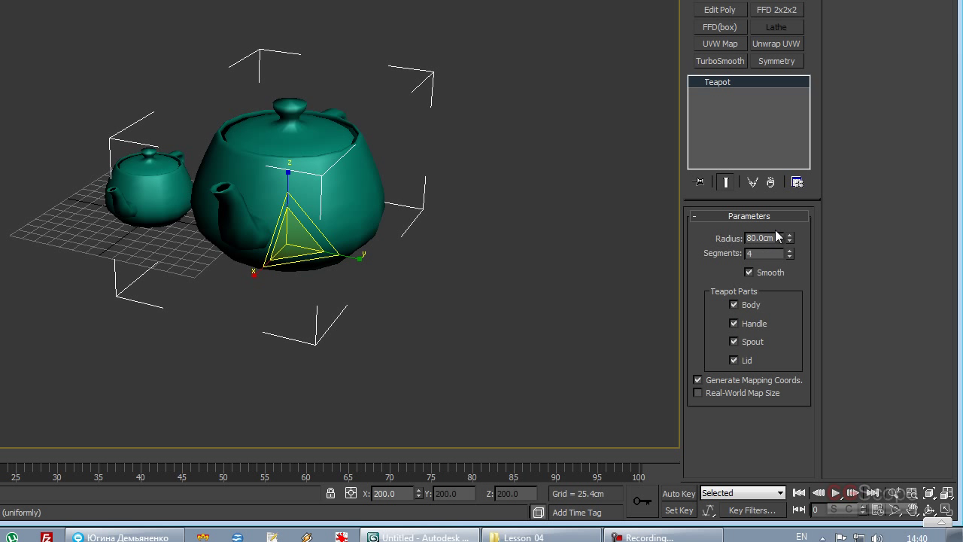
pyautogui.moveTo(546, 282)
pyautogui.keyDown('alt'); pyautogui.mouseDown(button='middle')
pyautogui.moveTo(343, 312)
pyautogui.moveTo(269, 307)
pyautogui.moveTo(348, 301)
pyautogui.moveTo(319, 130)
pyautogui.mouseUp(button='middle'); pyautogui.keyUp('alt')
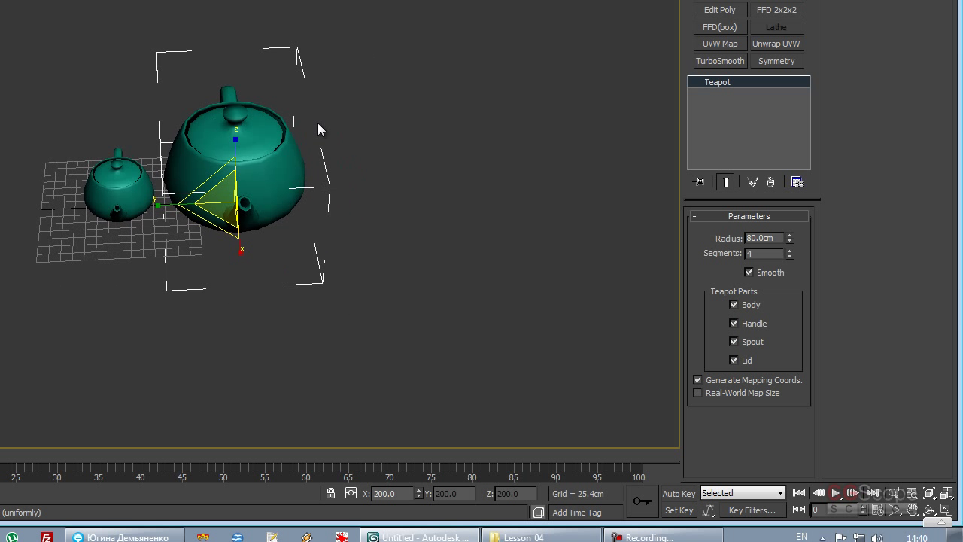
# Step: Create a new blue teapot in front of the other two
pyautogui.click(724, 43)
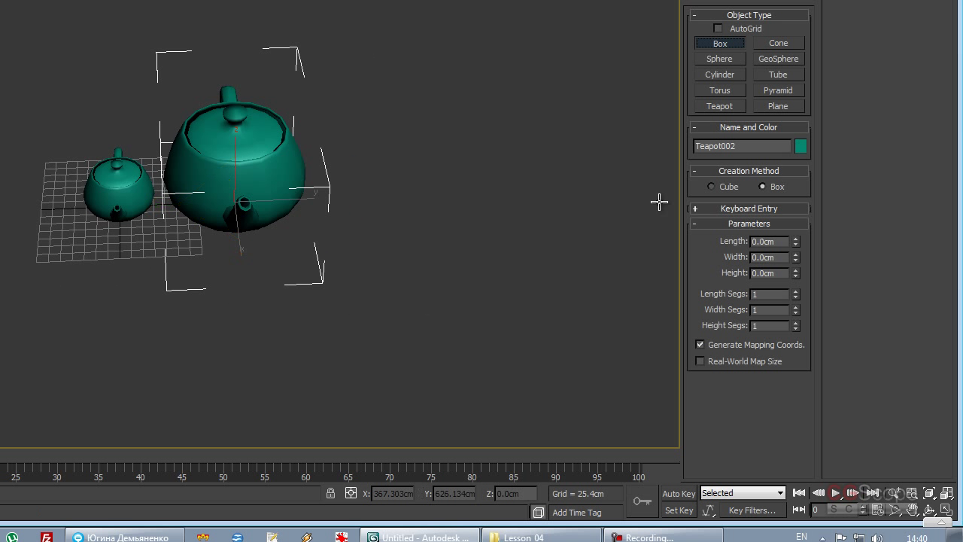
pyautogui.click(721, 106)
pyautogui.moveTo(348, 243); pyautogui.dragTo(385, 233)
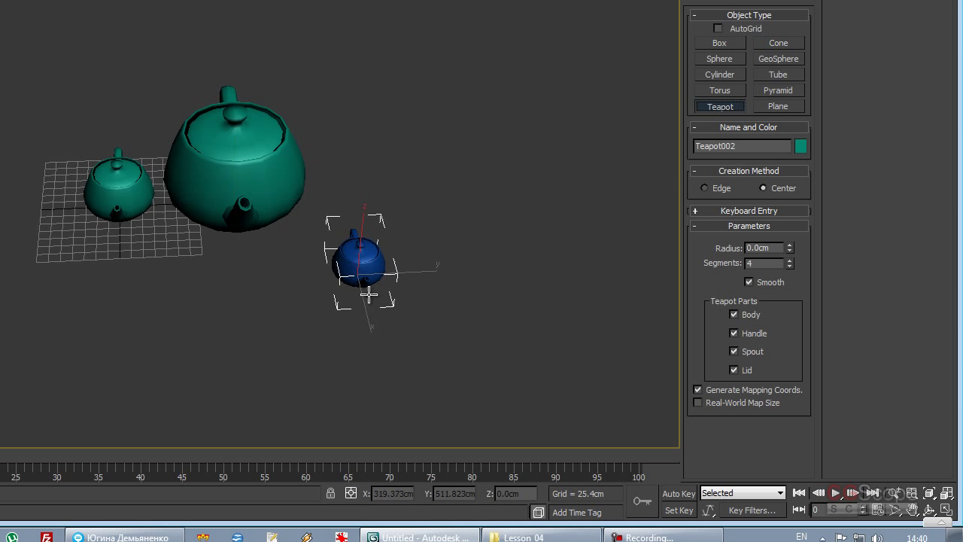
pyautogui.moveTo(385, 233)
pyautogui.keyDown('alt'); pyautogui.mouseDown(button='middle')
pyautogui.moveTo(256, 157)
pyautogui.moveTo(292, 178)
pyautogui.mouseUp(button='middle'); pyautogui.keyUp('alt')
pyautogui.click(247, 146)
pyautogui.keyDown('alt'); pyautogui.moveTo(247, 146); pyautogui.dragTo(316, 173, button='middle'); pyautogui.keyUp('alt')
# Step: Set the blue teapot's radius to 80 cm in the Modify panel
pyautogui.click(748, 3)
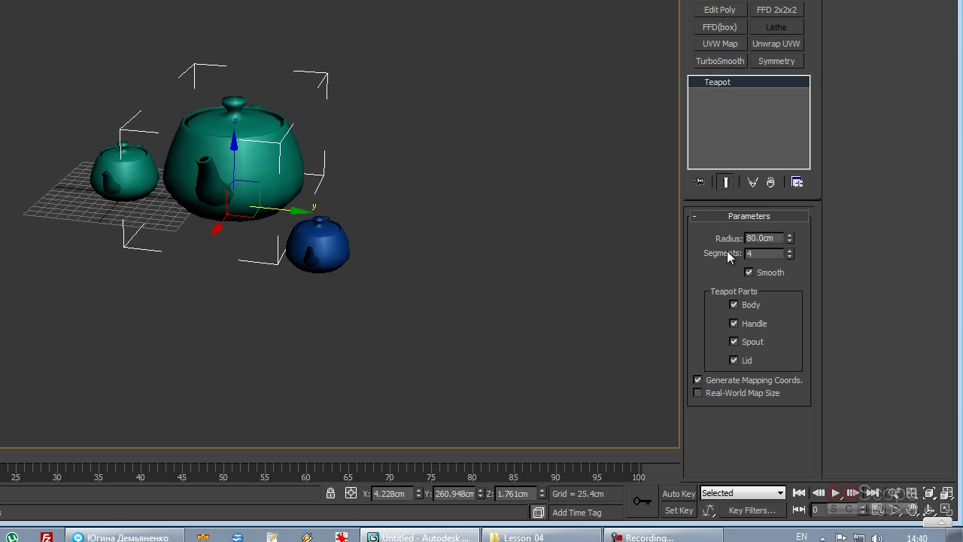
pyautogui.click(334, 235)
pyautogui.keyDown('alt'); pyautogui.moveTo(334, 235); pyautogui.dragTo(329, 250, button='middle'); pyautogui.keyUp('alt')
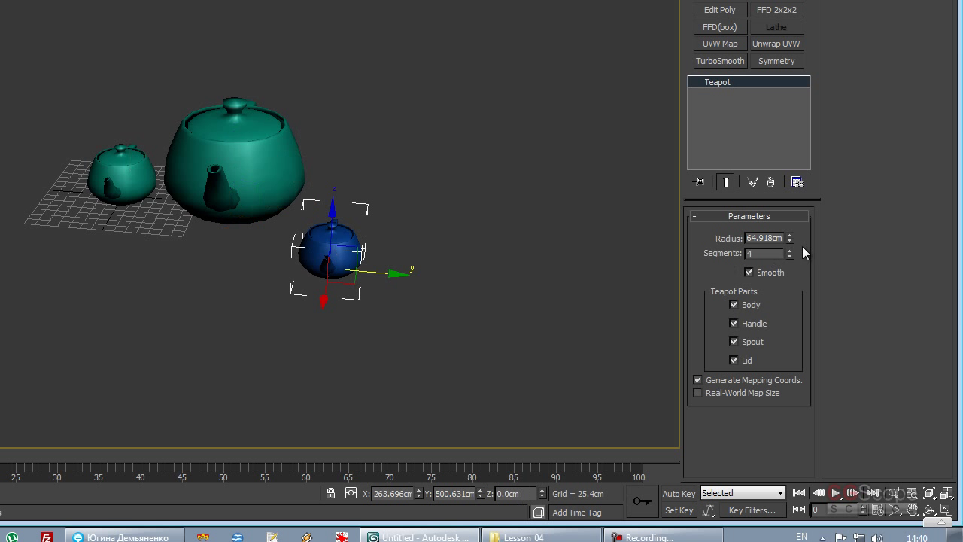
pyautogui.doubleClick(775, 240)
pyautogui.press('BackSpace')
pyautogui.write('80')
pyautogui.press('Return')
# Step: Select the large teapot and pick its radius value for editing
pyautogui.moveTo(548, 273)
pyautogui.keyDown('alt'); pyautogui.mouseDown(button='middle')
pyautogui.moveTo(198, 266)
pyautogui.moveTo(211, 219)
pyautogui.mouseUp(button='middle'); pyautogui.keyUp('alt')
pyautogui.click(233, 146)
pyautogui.click(425, 254)
pyautogui.click(268, 163)
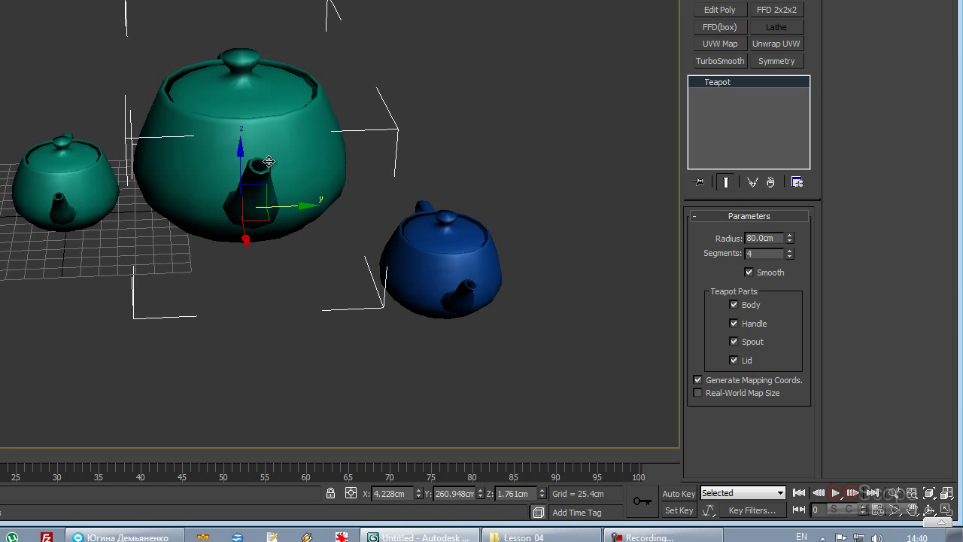
pyautogui.doubleClick(774, 238)
pyautogui.moveTo(467, 243)
pyautogui.mouseDown(button='middle')
pyautogui.moveTo(405, 220)
pyautogui.moveTo(422, 215)
pyautogui.moveTo(261, 197)
pyautogui.moveTo(363, 196)
pyautogui.moveTo(374, 208)
pyautogui.moveTo(301, 303)
pyautogui.mouseUp(button='middle')
pyautogui.press('r')
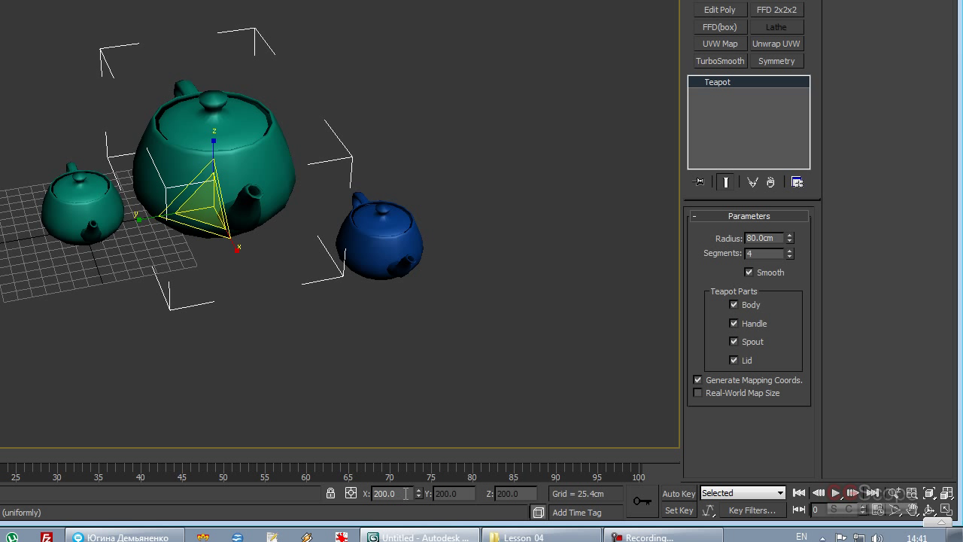
# Step: Return the large green teapot to 100% scale and give it a 160 cm radius
pyautogui.moveTo(407, 493); pyautogui.dragTo(320, 493)
pyautogui.write('100')
pyautogui.press('Return')
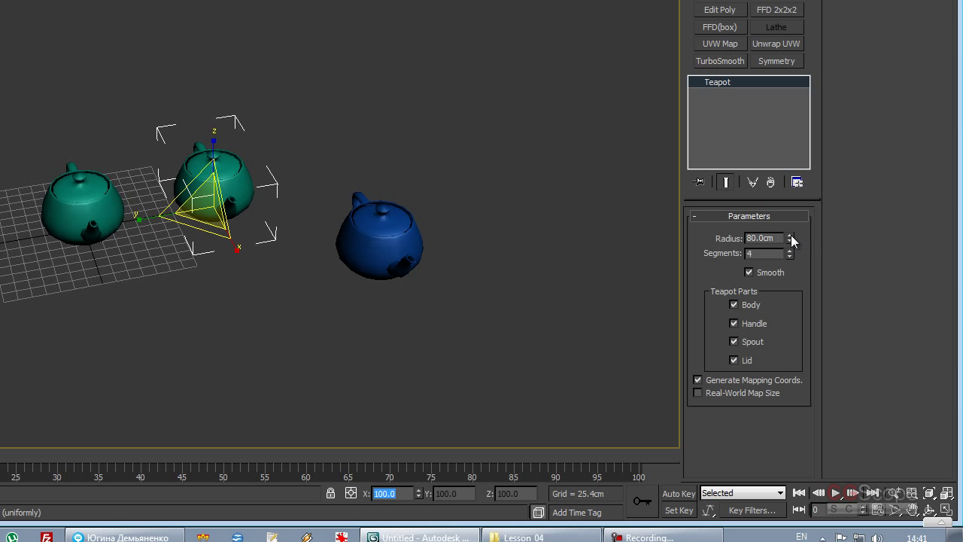
pyautogui.moveTo(779, 238); pyautogui.dragTo(650, 242)
pyautogui.write('160')
pyautogui.press('Return')
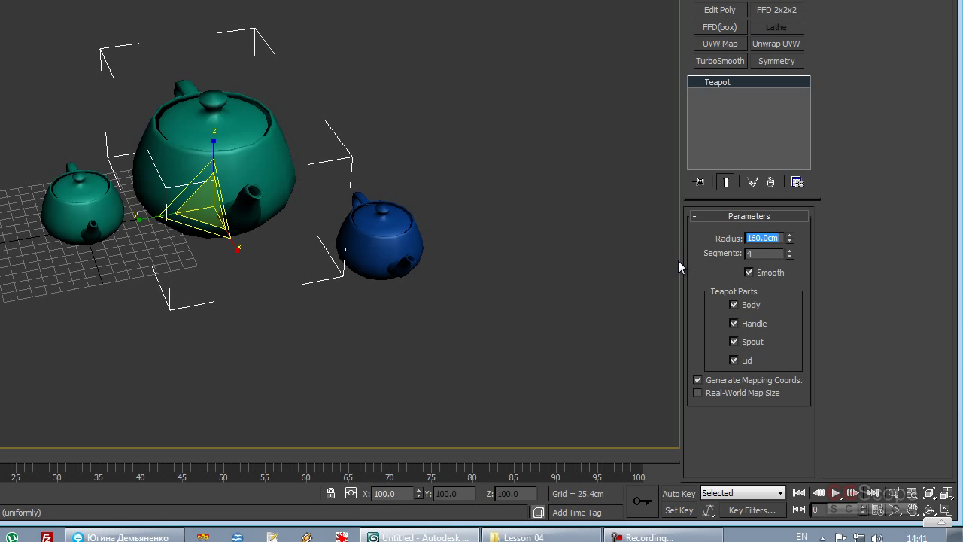
# Step: Select the blue teapot and set its radius to 160 cm as well
pyautogui.keyDown('alt'); pyautogui.moveTo(273, 276); pyautogui.dragTo(319, 393, button='middle'); pyautogui.keyUp('alt')
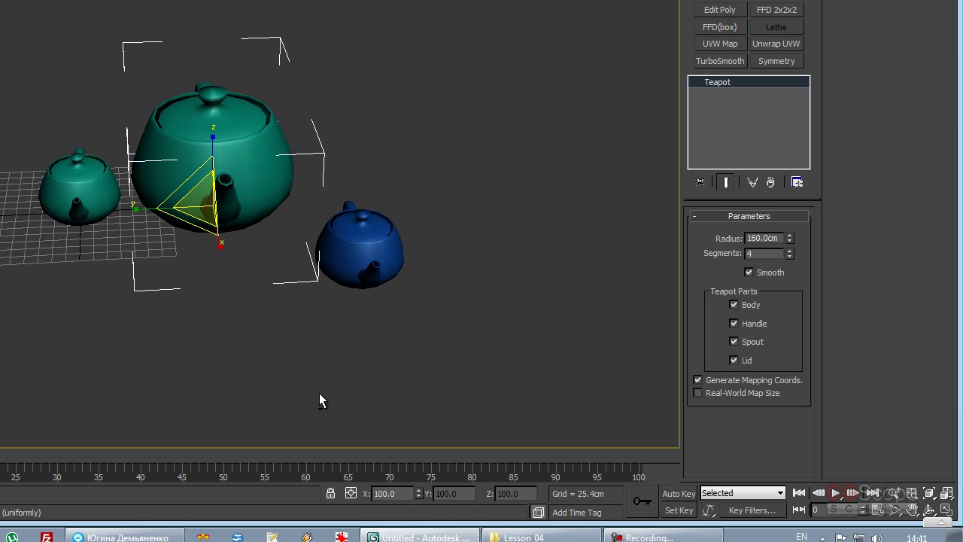
pyautogui.keyDown('alt'); pyautogui.moveTo(384, 492); pyautogui.dragTo(344, 254, button='middle'); pyautogui.keyUp('alt')
pyautogui.click(389, 197)
pyautogui.click(259, 146)
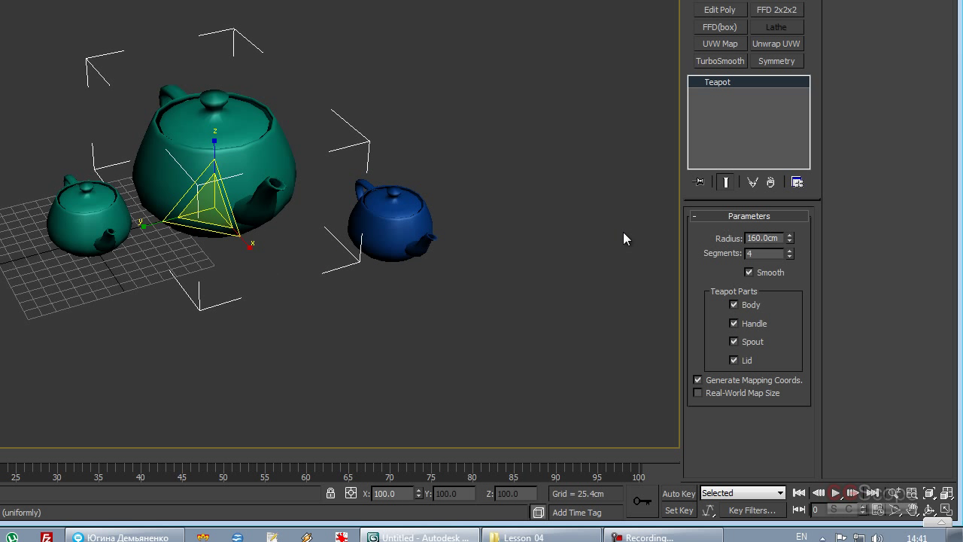
pyautogui.click(409, 211)
pyautogui.doubleClick(764, 238)
pyautogui.write('160')
pyautogui.press('Return')
pyautogui.moveTo(406, 248)
pyautogui.keyDown('alt'); pyautogui.mouseDown(button='middle')
pyautogui.moveTo(363, 239)
pyautogui.moveTo(501, 215)
pyautogui.mouseUp(button='middle'); pyautogui.keyUp('alt')
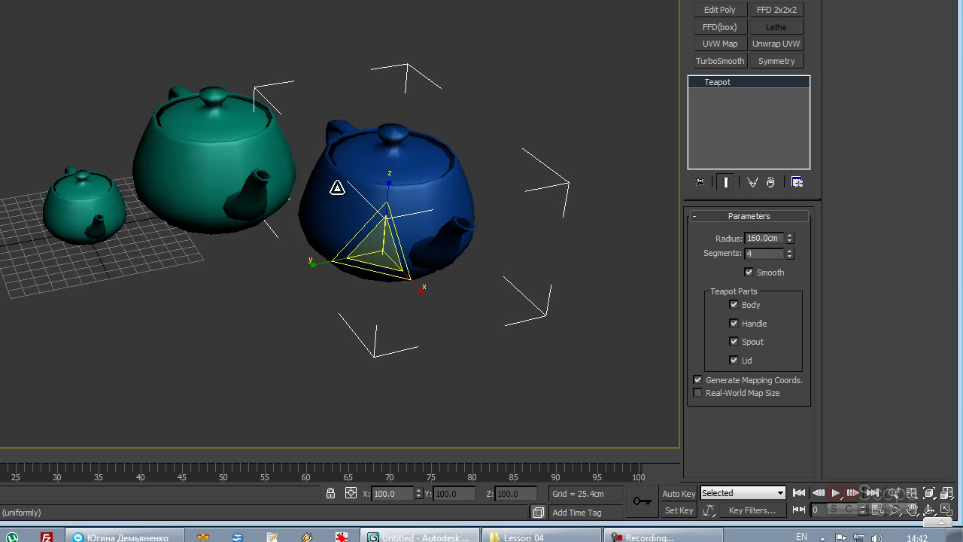
# Step: Move the blue teapot to the right and the large green teapot up and right
pyautogui.moveTo(296, 309)
pyautogui.keyDown('alt'); pyautogui.mouseDown(button='middle')
pyautogui.moveTo(208, 327)
pyautogui.moveTo(263, 322)
pyautogui.mouseUp(button='middle'); pyautogui.keyUp('alt')
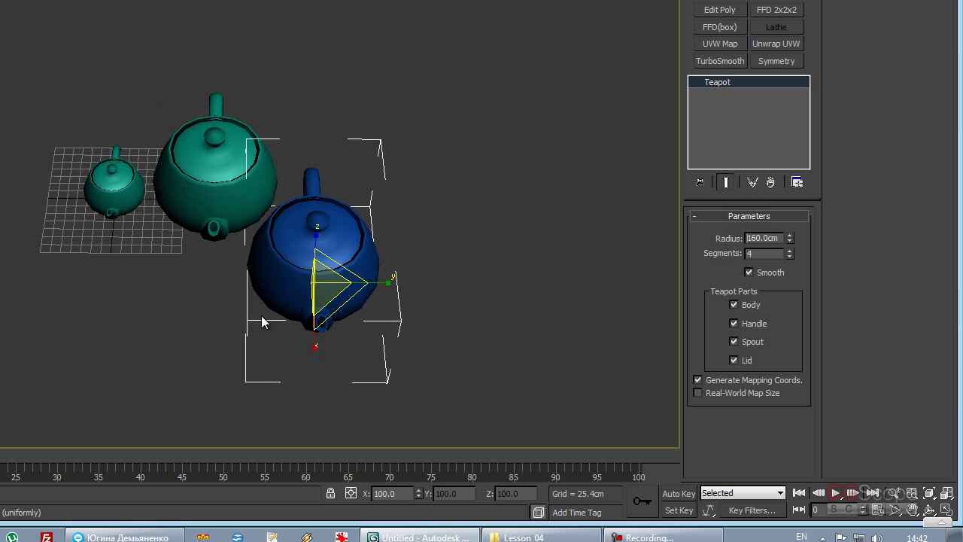
pyautogui.moveTo(374, 325)
pyautogui.keyDown('alt'); pyautogui.mouseDown(button='middle')
pyautogui.moveTo(440, 326)
pyautogui.moveTo(435, 318)
pyautogui.mouseUp(button='middle'); pyautogui.keyUp('alt')
pyautogui.press('w')
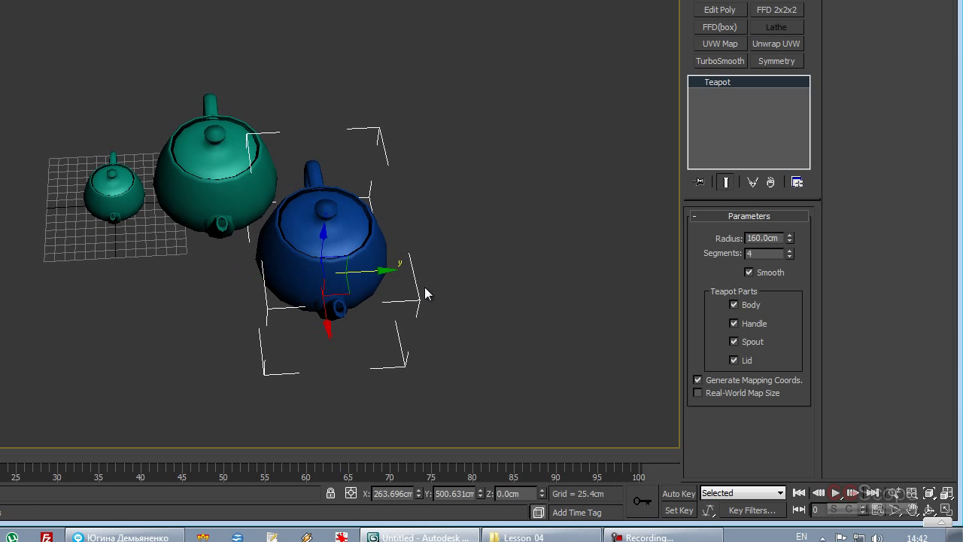
pyautogui.moveTo(334, 280); pyautogui.dragTo(431, 277)
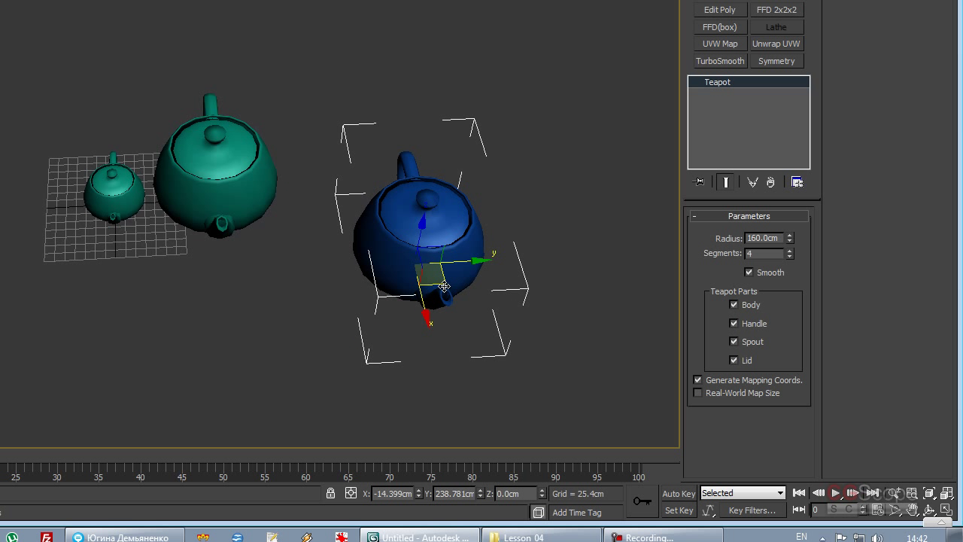
pyautogui.click(226, 183)
pyautogui.moveTo(251, 209); pyautogui.dragTo(274, 174)
# Step: Orbit and pan to review the separated teapots, then open the viewport options list
pyautogui.moveTo(274, 173)
pyautogui.keyDown('alt'); pyautogui.mouseDown(button='middle')
pyautogui.moveTo(303, 250)
pyautogui.moveTo(299, 269)
pyautogui.moveTo(316, 251)
pyautogui.moveTo(326, 271)
pyautogui.mouseUp(button='middle'); pyautogui.keyUp('alt')
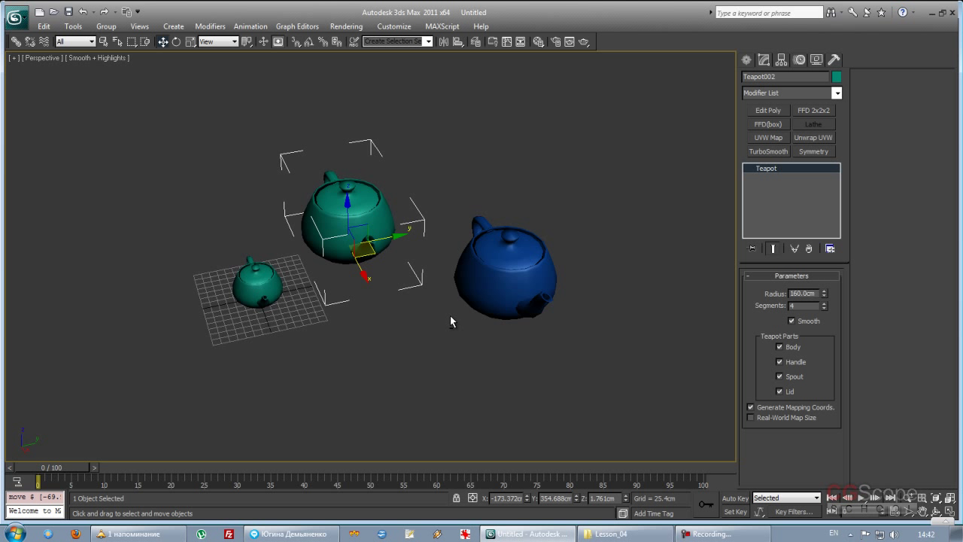
pyautogui.moveTo(443, 309); pyautogui.dragTo(414, 307, button='middle')
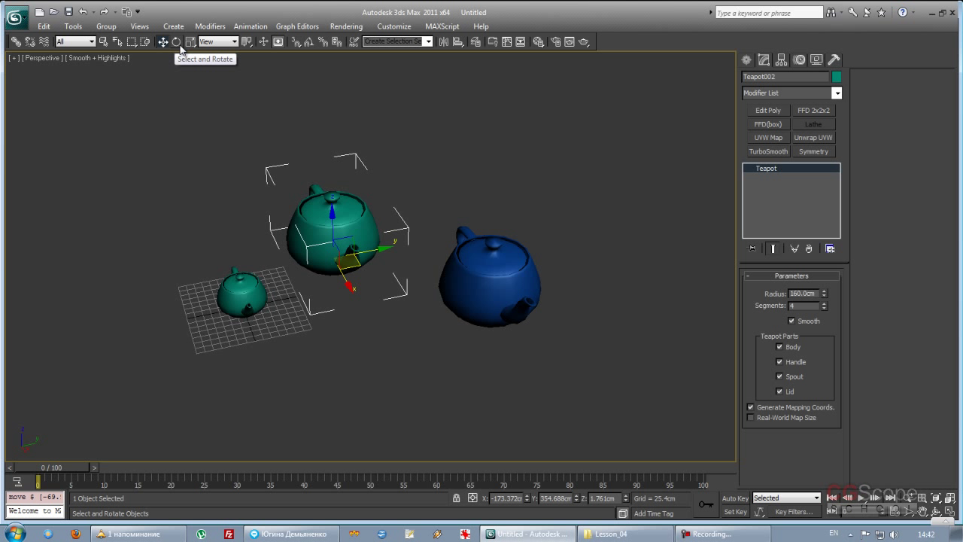
pyautogui.moveTo(410, 255)
pyautogui.keyDown('alt'); pyautogui.mouseDown(button='middle')
pyautogui.moveTo(393, 275)
pyautogui.moveTo(400, 253)
pyautogui.moveTo(397, 299)
pyautogui.moveTo(376, 294)
pyautogui.moveTo(418, 297)
pyautogui.moveTo(396, 300)
pyautogui.moveTo(408, 299)
pyautogui.mouseUp(button='middle'); pyautogui.keyUp('alt')
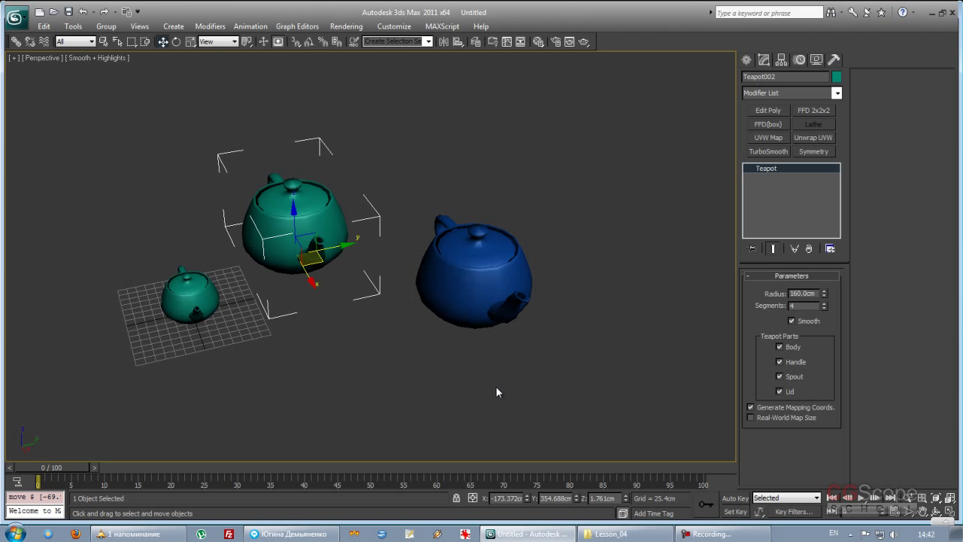
pyautogui.keyDown('alt'); pyautogui.moveTo(575, 357); pyautogui.dragTo(442, 346, button='middle'); pyautogui.keyUp('alt')
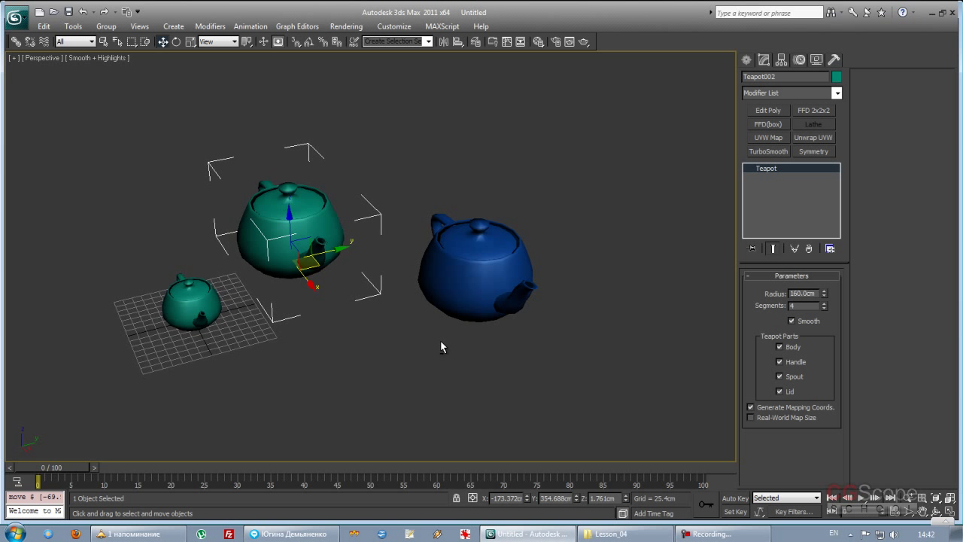
pyautogui.keyDown('alt'); pyautogui.moveTo(441, 341); pyautogui.dragTo(391, 322, button='middle'); pyautogui.keyUp('alt')
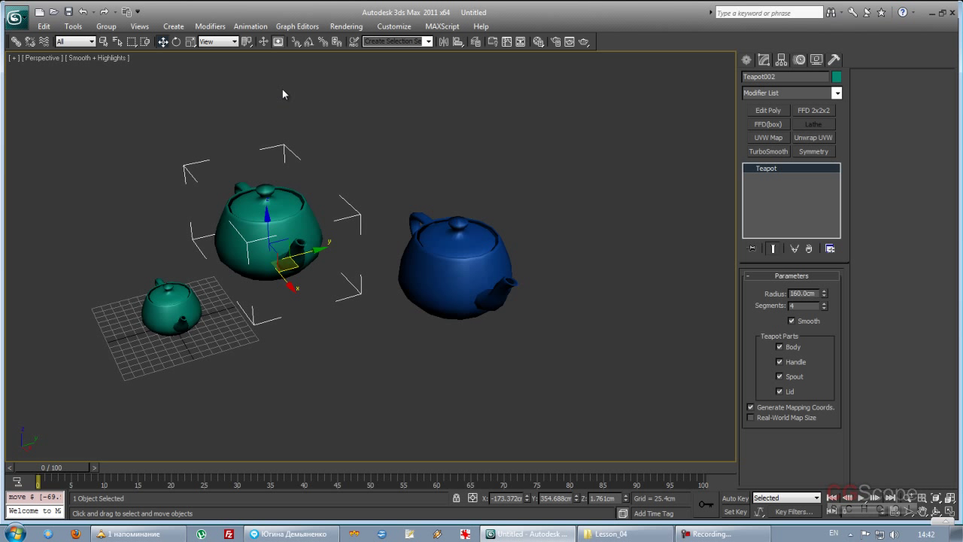
pyautogui.click(139, 26)
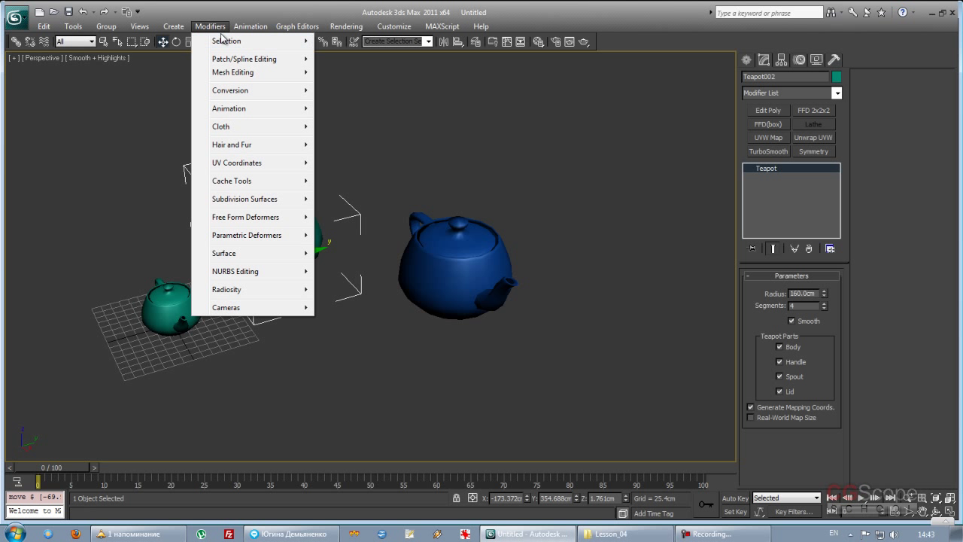
pyautogui.moveTo(393, 26)
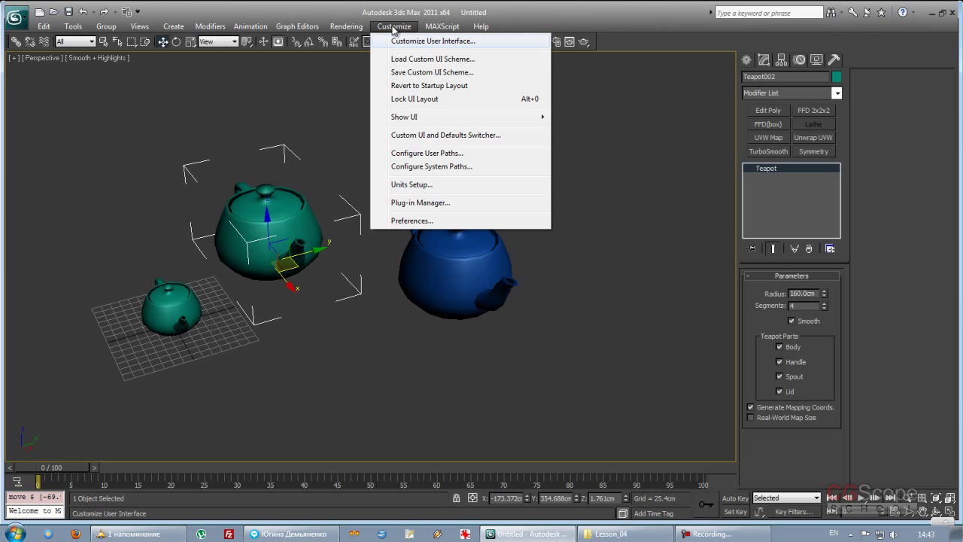
# Step: Bring up the Move Transform Type-In for the green teapot and park it aside
pyautogui.click(392, 15)
pyautogui.moveTo(599, 267)
pyautogui.mouseDown(button='middle')
pyautogui.moveTo(581, 274)
pyautogui.moveTo(577, 288)
pyautogui.mouseUp(button='middle')
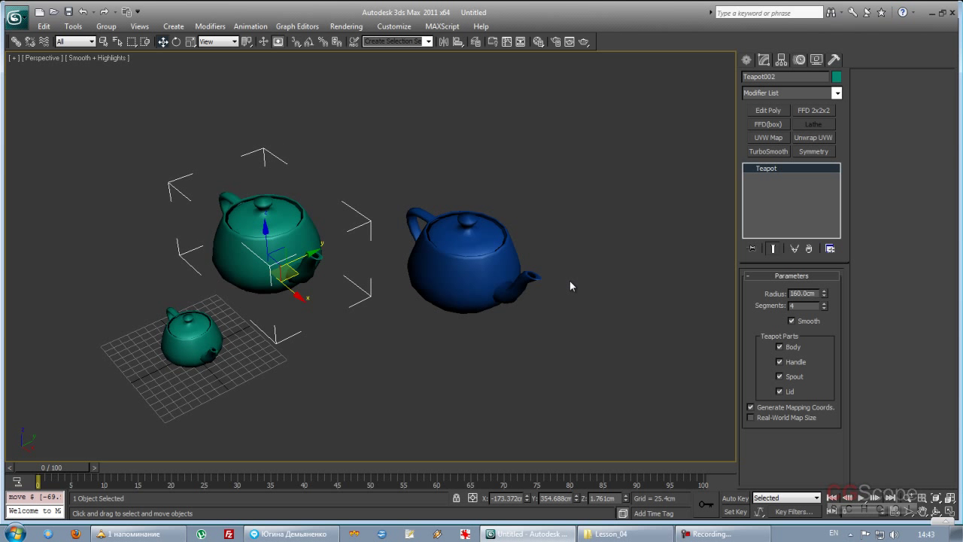
pyautogui.press('F12')
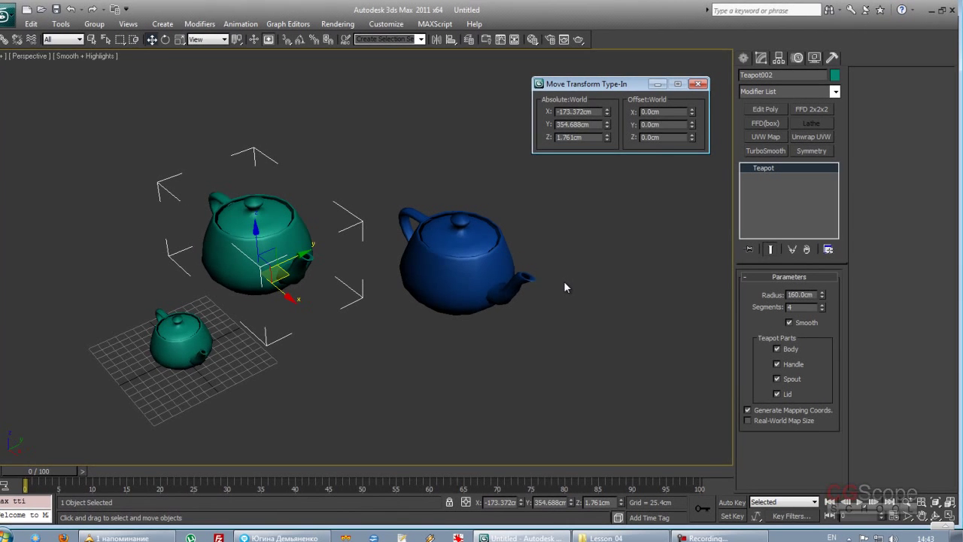
pyautogui.moveTo(495, 72)
pyautogui.mouseDown()
pyautogui.moveTo(461, 379)
pyautogui.moveTo(443, 390)
pyautogui.mouseUp()
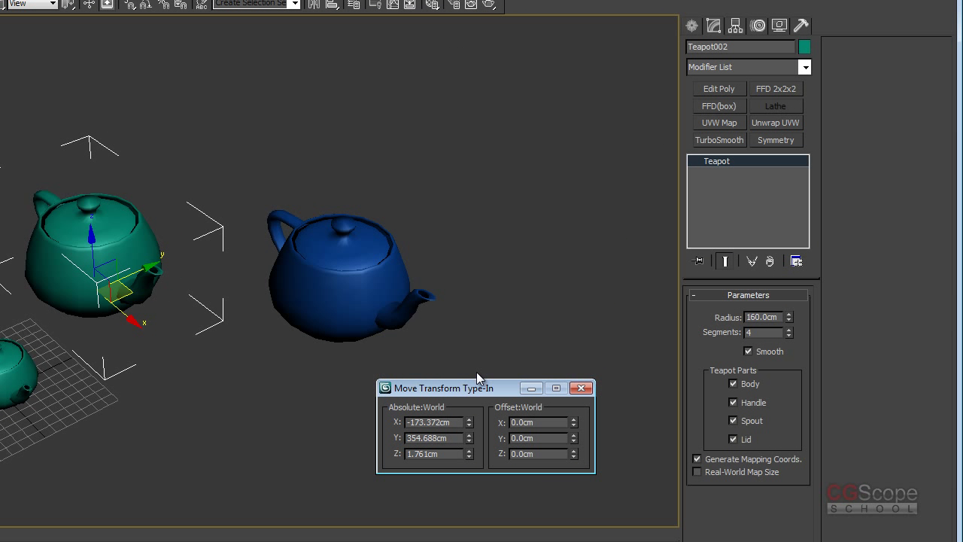
pyautogui.moveTo(479, 389); pyautogui.dragTo(475, 404)
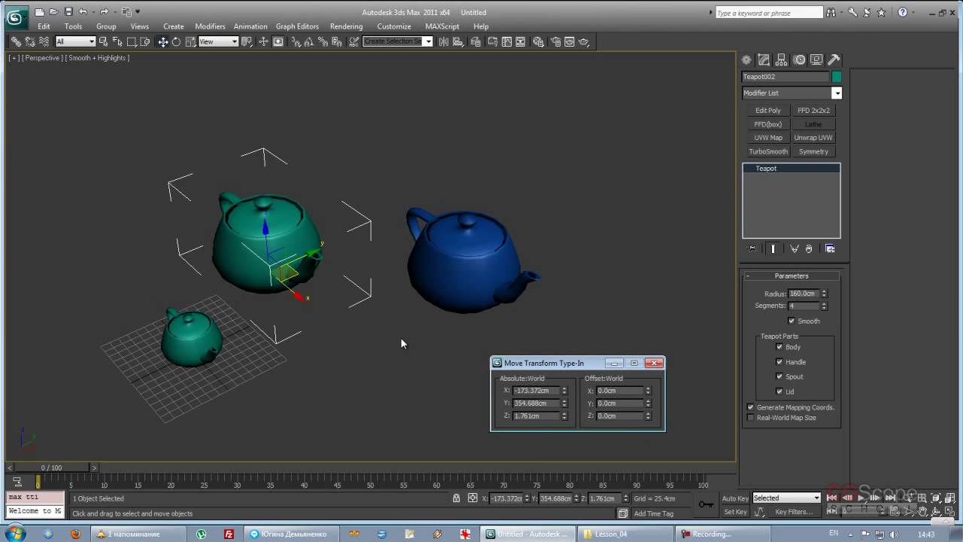
pyautogui.keyDown('alt'); pyautogui.moveTo(400, 343); pyautogui.dragTo(522, 332, button='middle'); pyautogui.keyUp('alt')
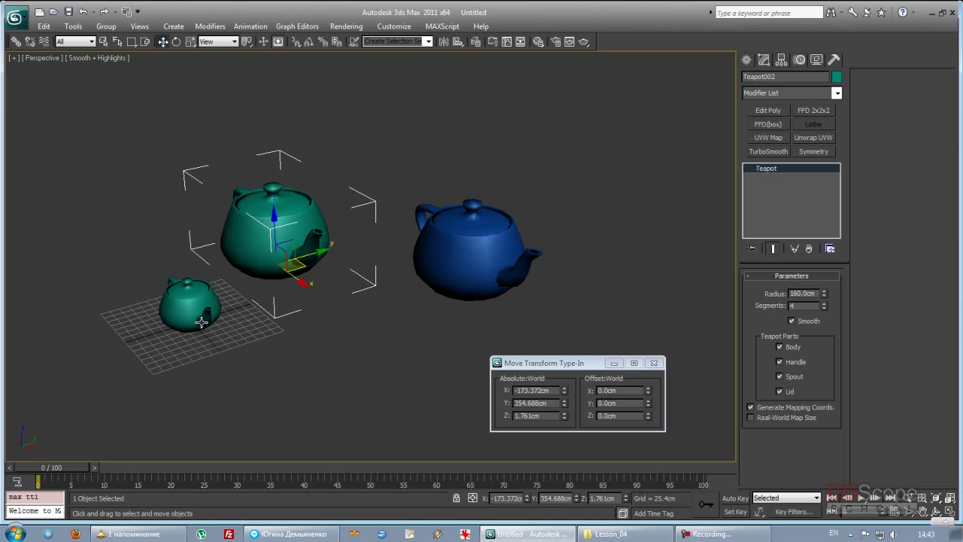
# Step: Offset the green teapot 500 cm along world X
pyautogui.click(617, 391)
pyautogui.moveTo(507, 336)
pyautogui.keyDown('alt'); pyautogui.mouseDown(button='middle')
pyautogui.moveTo(404, 323)
pyautogui.moveTo(337, 329)
pyautogui.mouseUp(button='middle'); pyautogui.keyUp('alt')
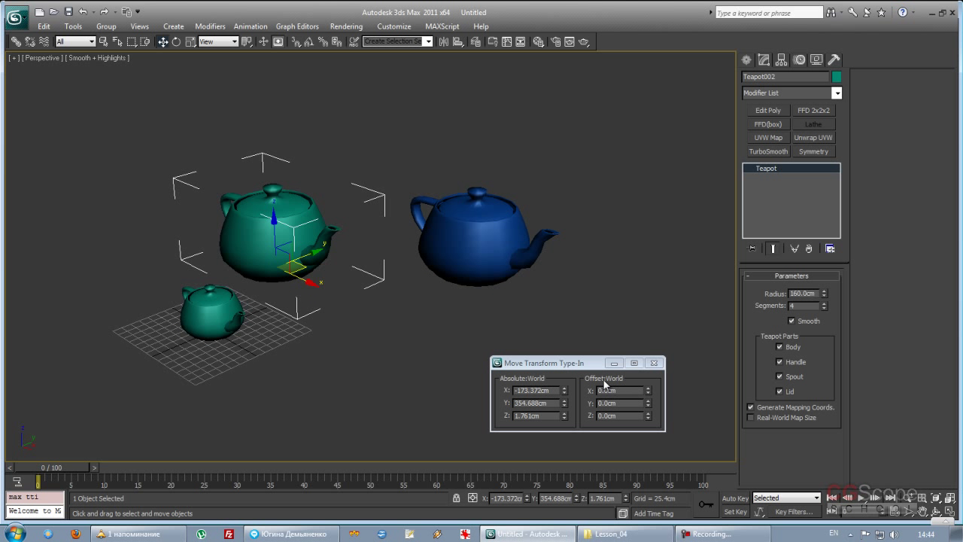
pyautogui.keyDown('alt'); pyautogui.moveTo(358, 310); pyautogui.dragTo(324, 295, button='middle'); pyautogui.keyUp('alt')
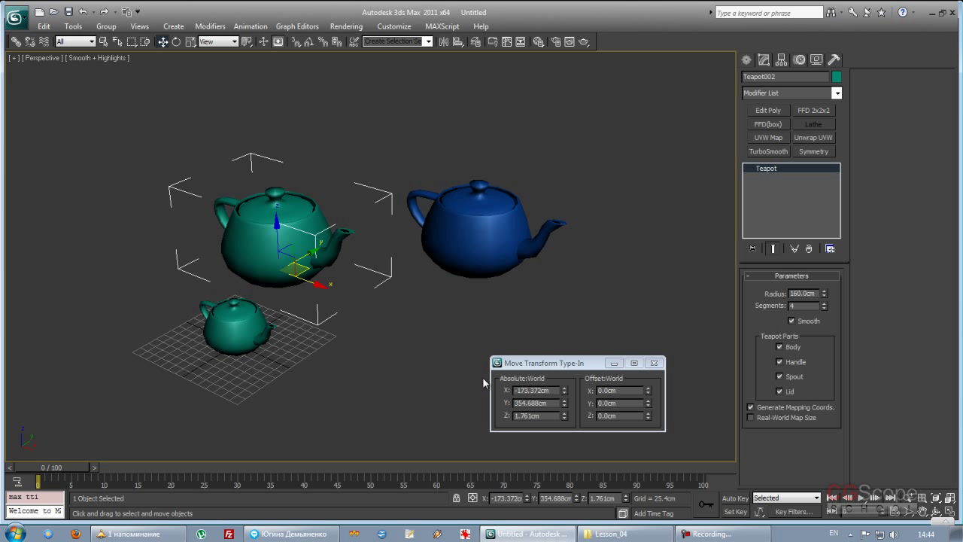
pyautogui.moveTo(557, 364); pyautogui.dragTo(536, 367)
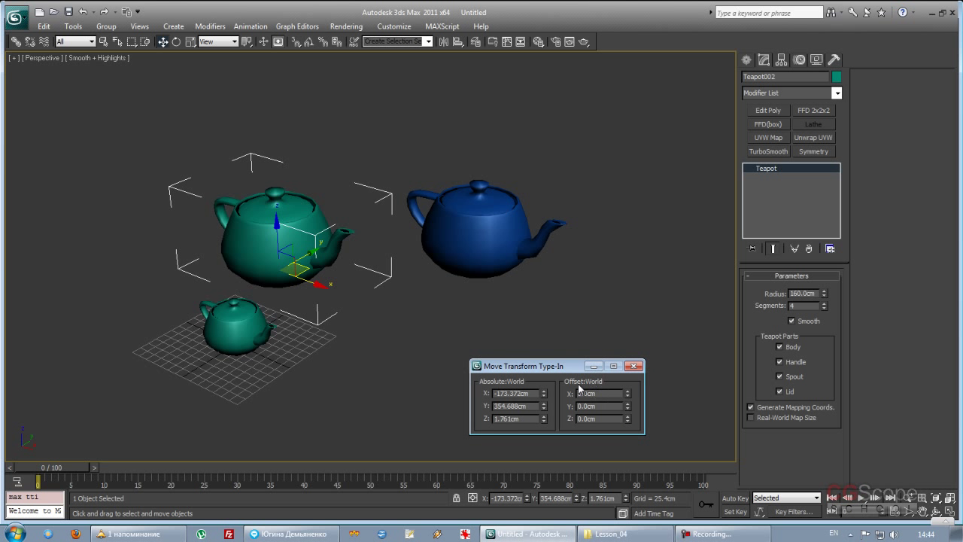
pyautogui.moveTo(606, 397); pyautogui.dragTo(522, 393)
pyautogui.write('500')
pyautogui.press('Return')
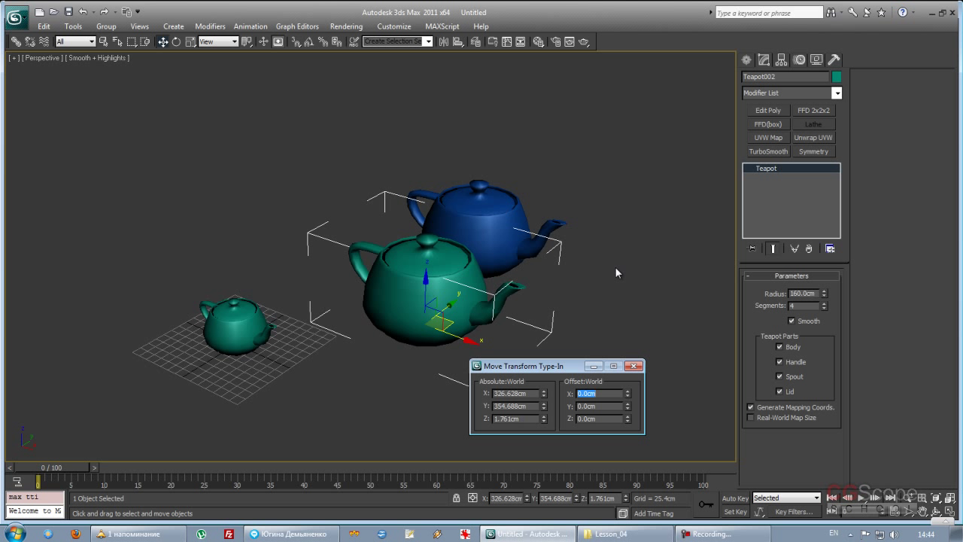
pyautogui.moveTo(408, 309); pyautogui.dragTo(358, 232, button='middle')
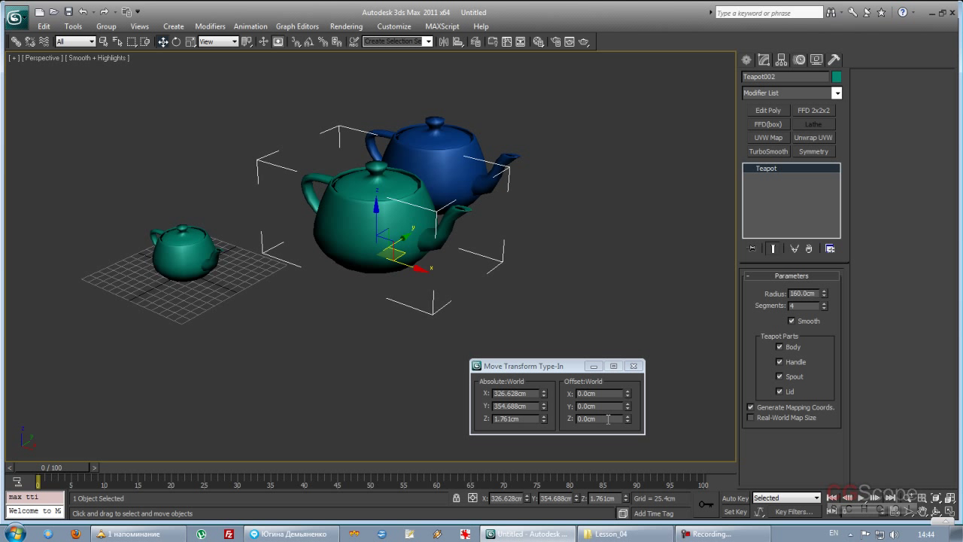
# Step: Raise the green teapot 50 cm with an Offset Z of 50
pyautogui.doubleClick(608, 420)
pyautogui.write('50')
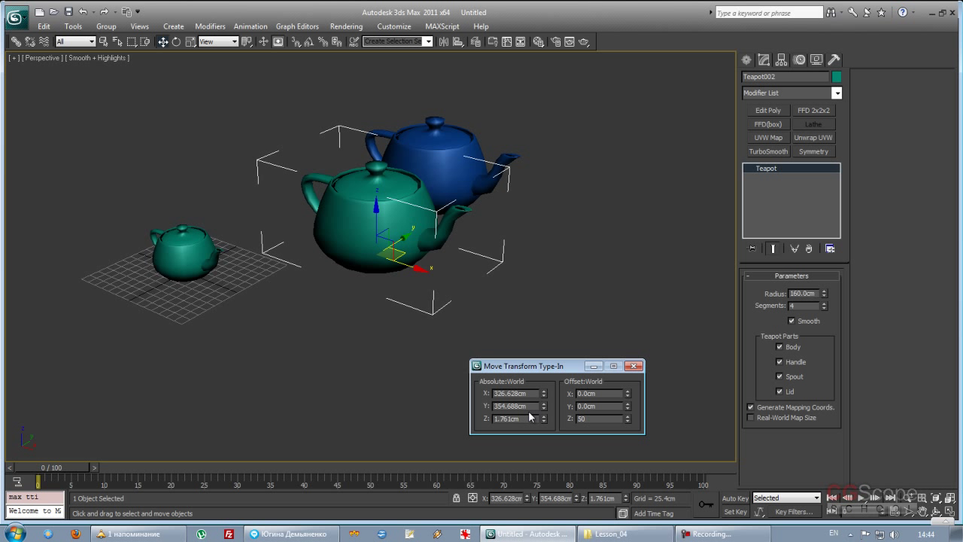
pyautogui.press('Return')
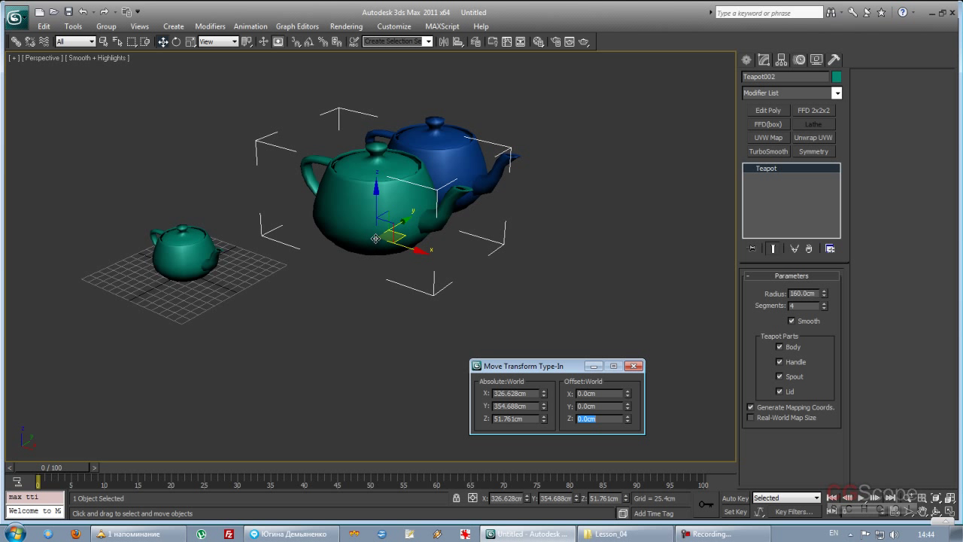
pyautogui.moveTo(567, 372); pyautogui.dragTo(569, 374)
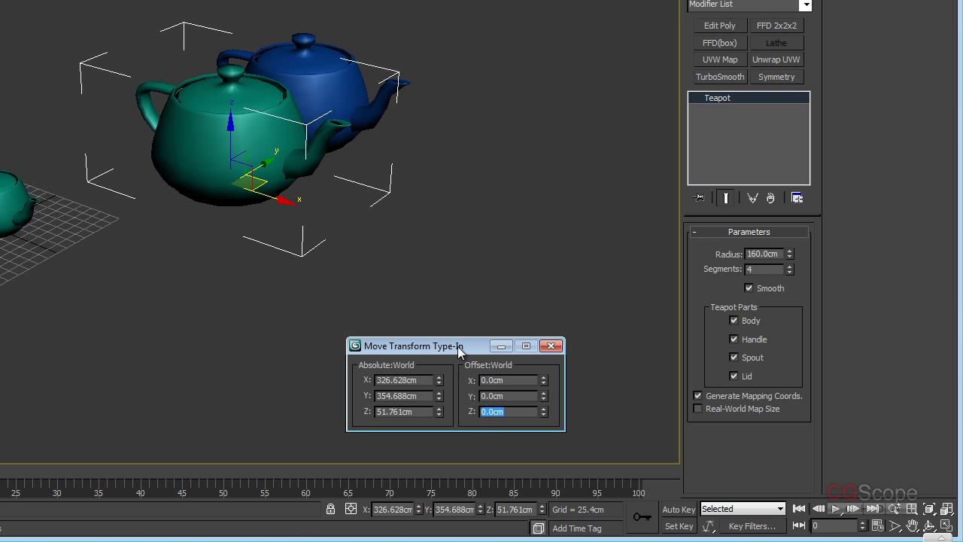
pyautogui.moveTo(458, 346); pyautogui.dragTo(458, 350)
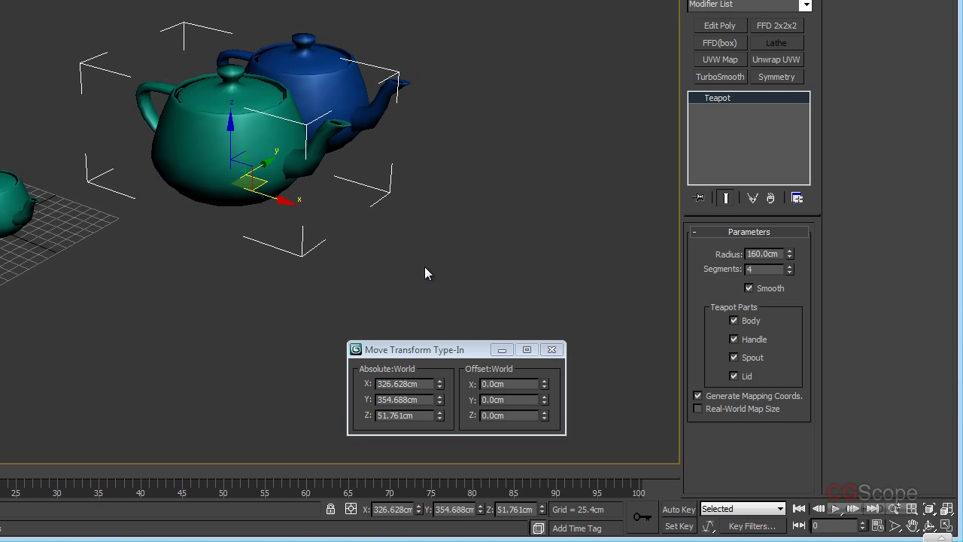
# Step: Tilt the teapot with the Rotate type-in, then reset X, Y and Z rotation to 0
pyautogui.press('e')
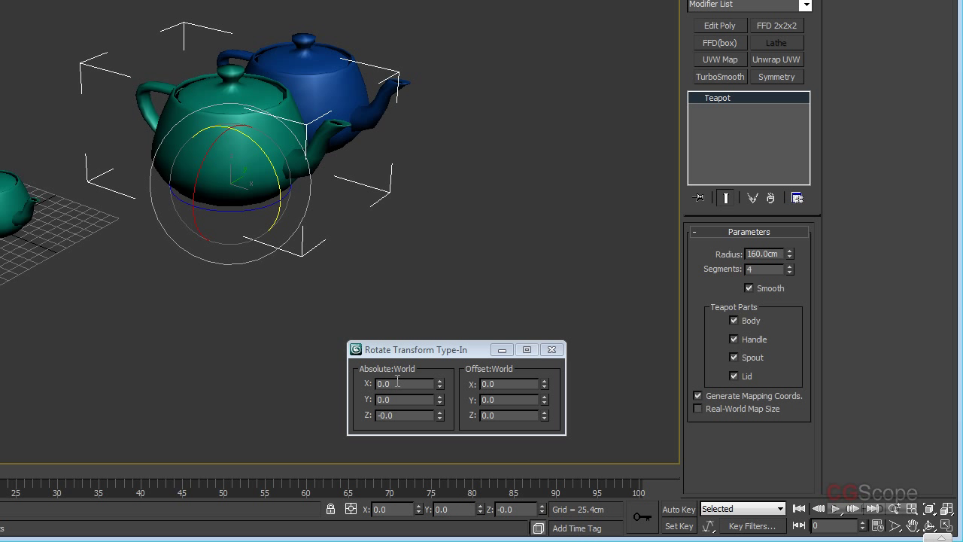
pyautogui.moveTo(439, 383)
pyautogui.mouseDown()
pyautogui.moveTo(449, 331)
pyautogui.moveTo(443, 401)
pyautogui.moveTo(447, 305)
pyautogui.mouseUp()
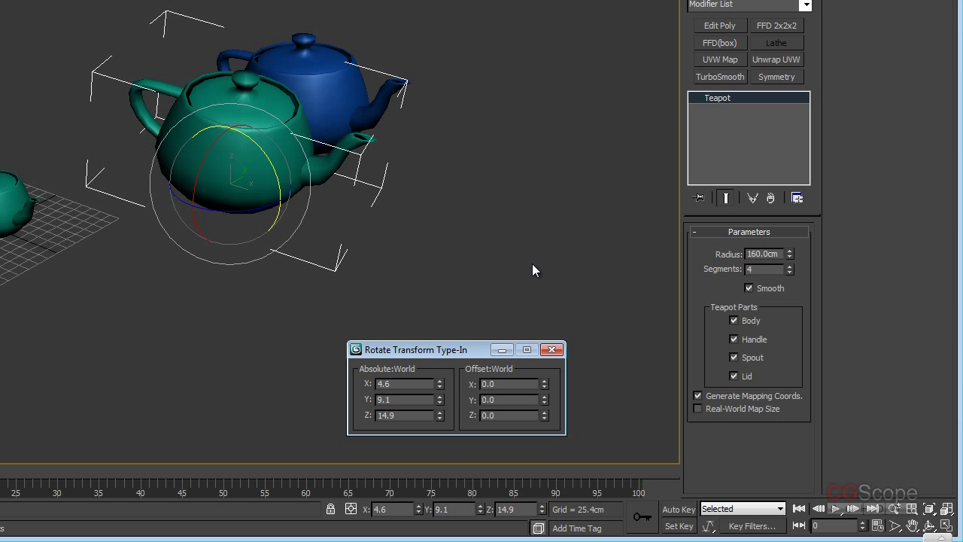
pyautogui.rightClick(439, 384)
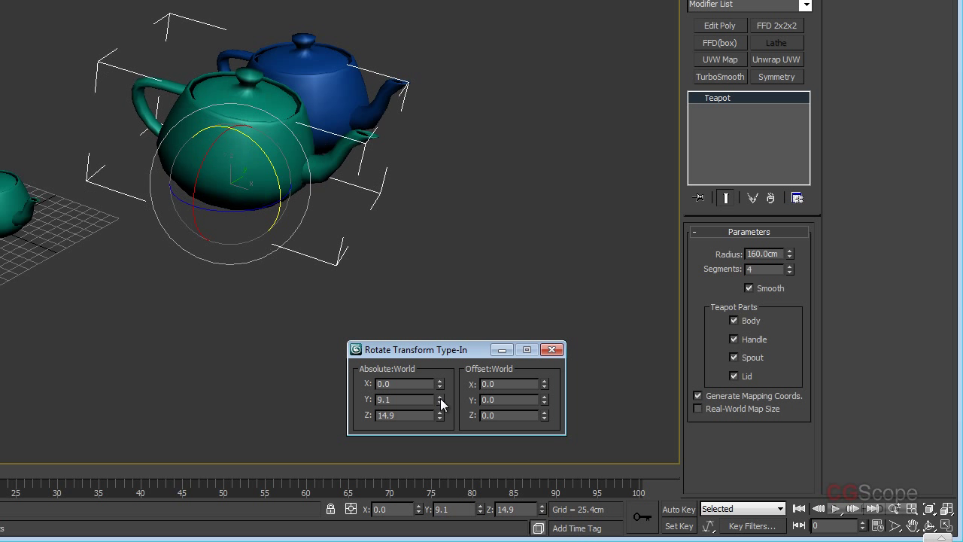
pyautogui.rightClick(439, 400)
pyautogui.rightClick(439, 415)
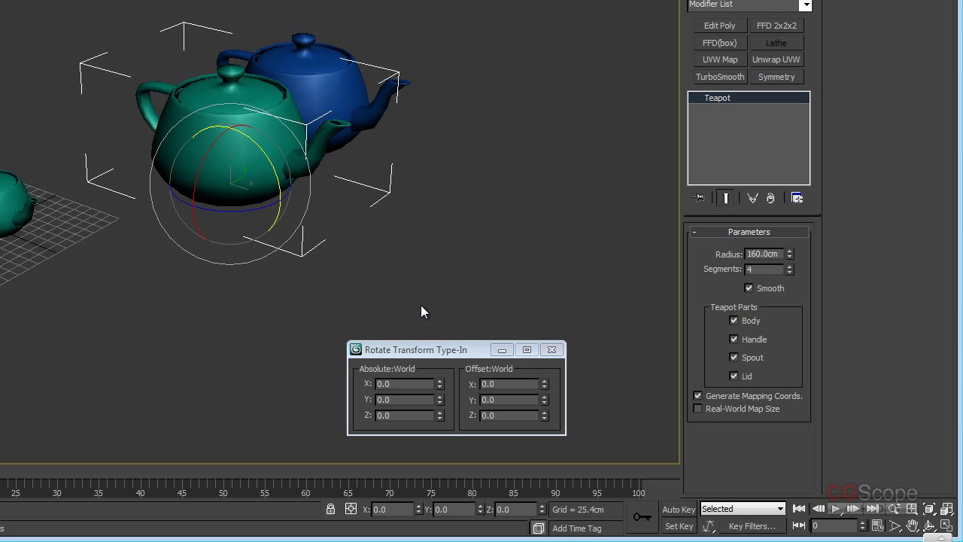
# Step: Bring up the Scale type-in for the teapot, then change it to the Move type-in
pyautogui.press('r')
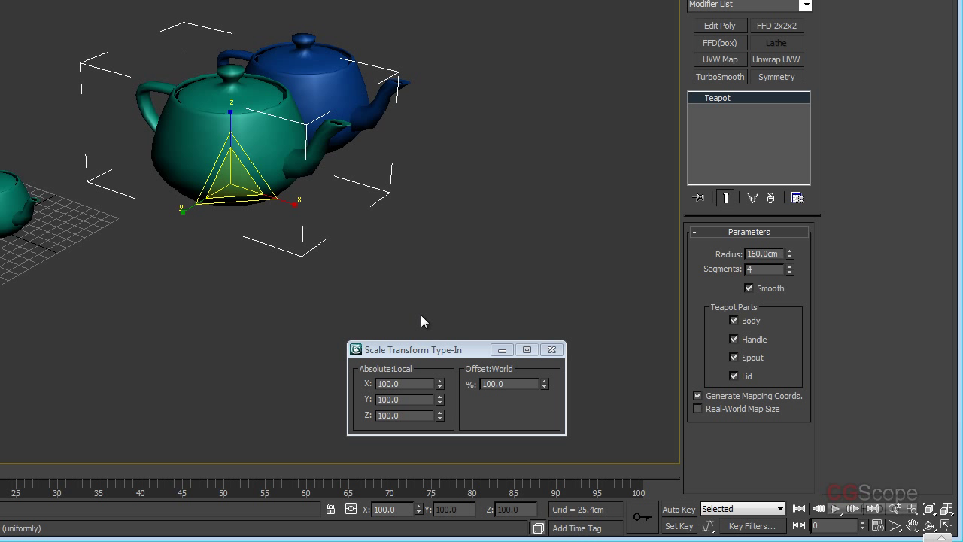
pyautogui.click(398, 384)
pyautogui.moveTo(540, 374); pyautogui.dragTo(553, 374)
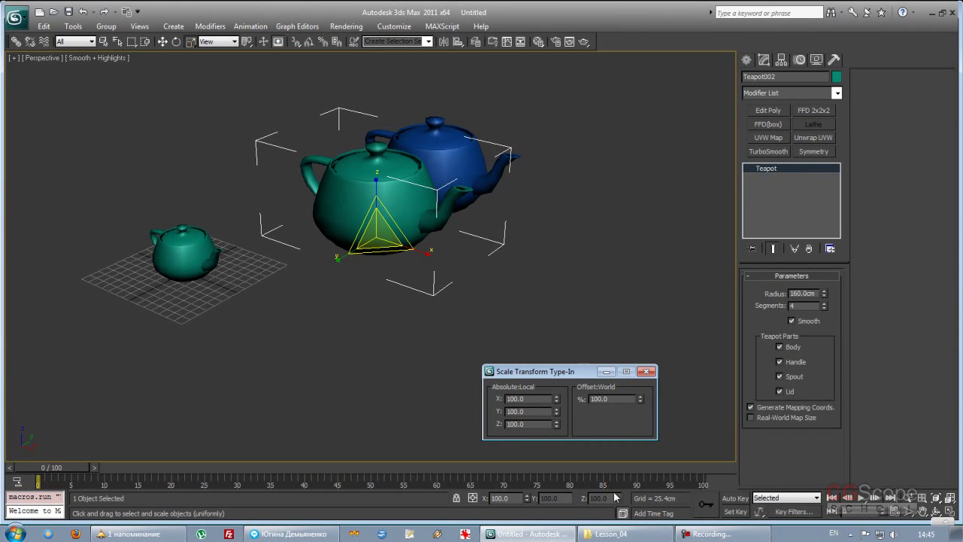
pyautogui.moveTo(580, 371); pyautogui.dragTo(578, 359)
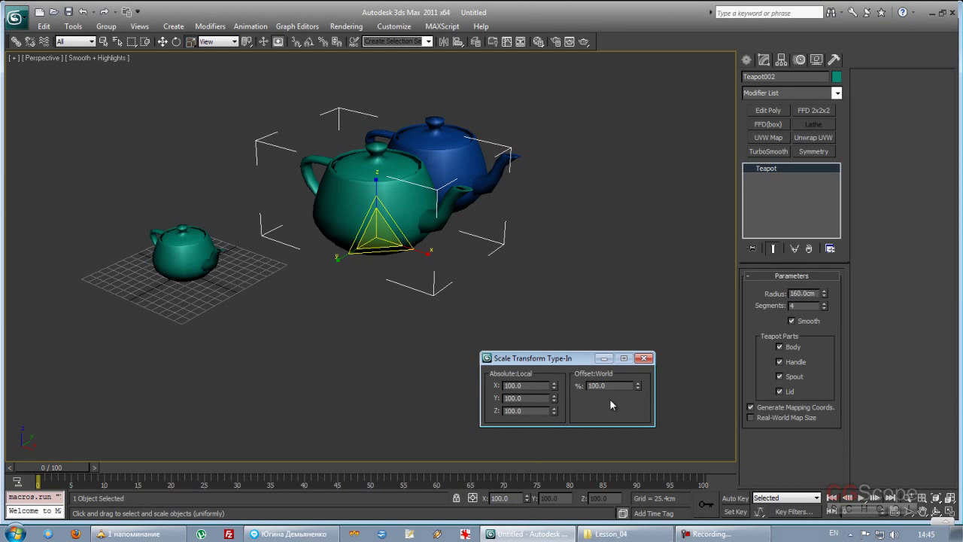
pyautogui.press('w')
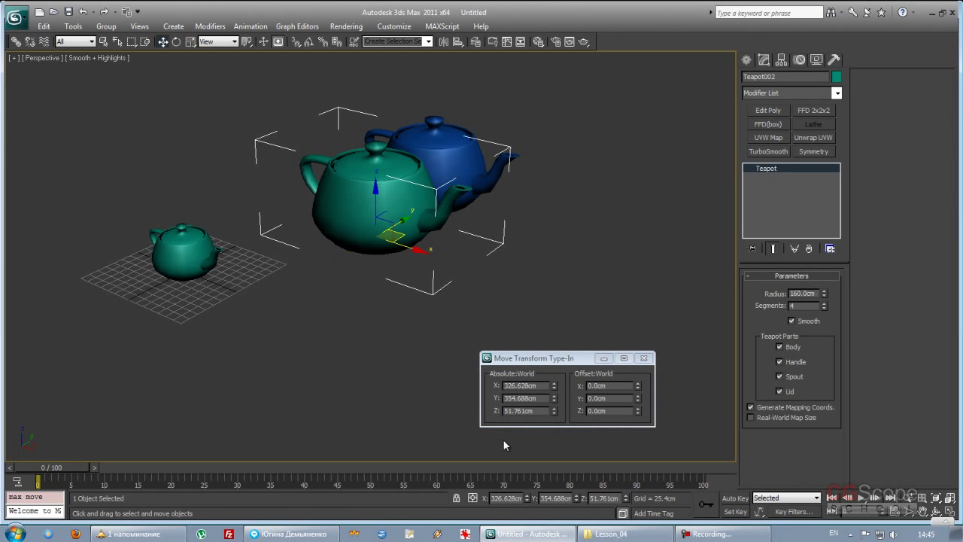
# Step: Offset Teapot002 by 300 cm along X to X 626.628, then return to Absolute mode
pyautogui.click(643, 359)
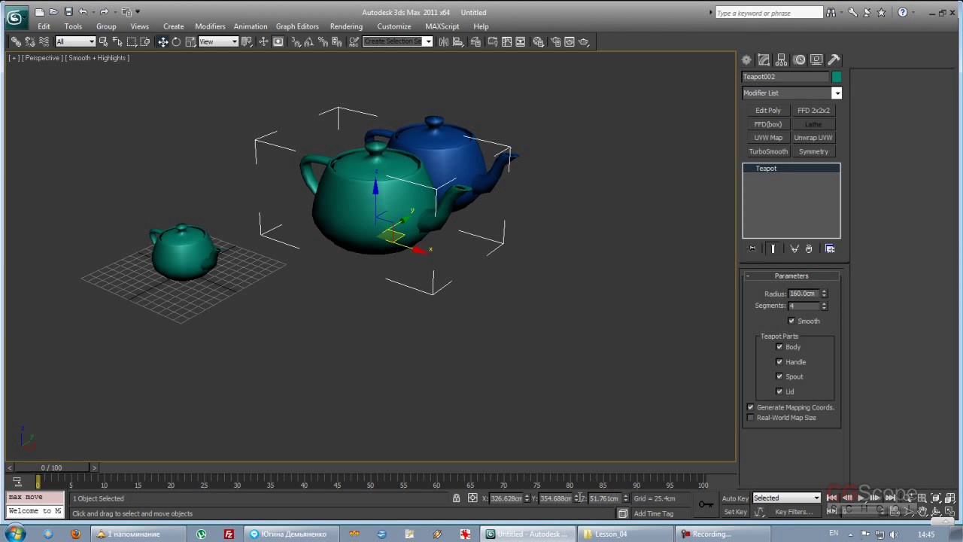
pyautogui.click(473, 499)
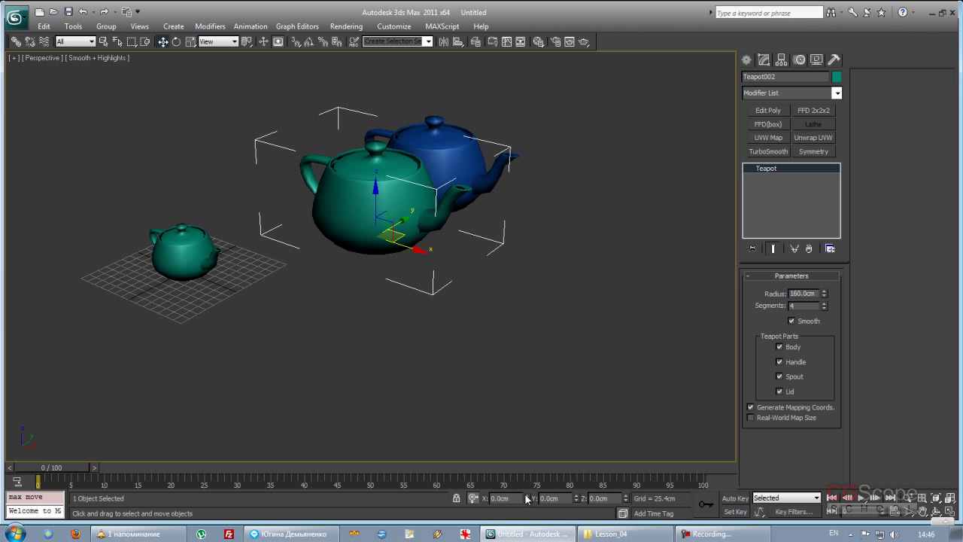
pyautogui.click(500, 498)
pyautogui.write('300')
pyautogui.press('Return')
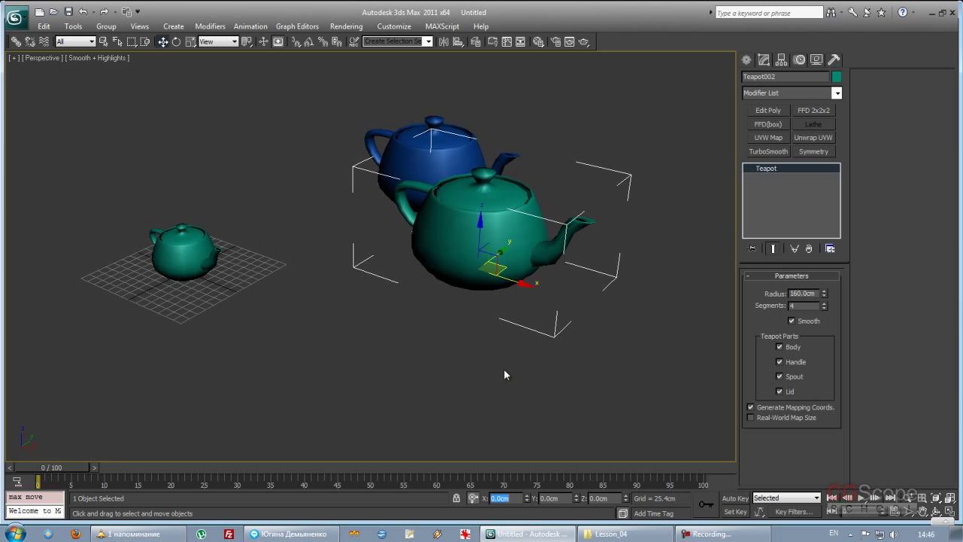
pyautogui.click(473, 497)
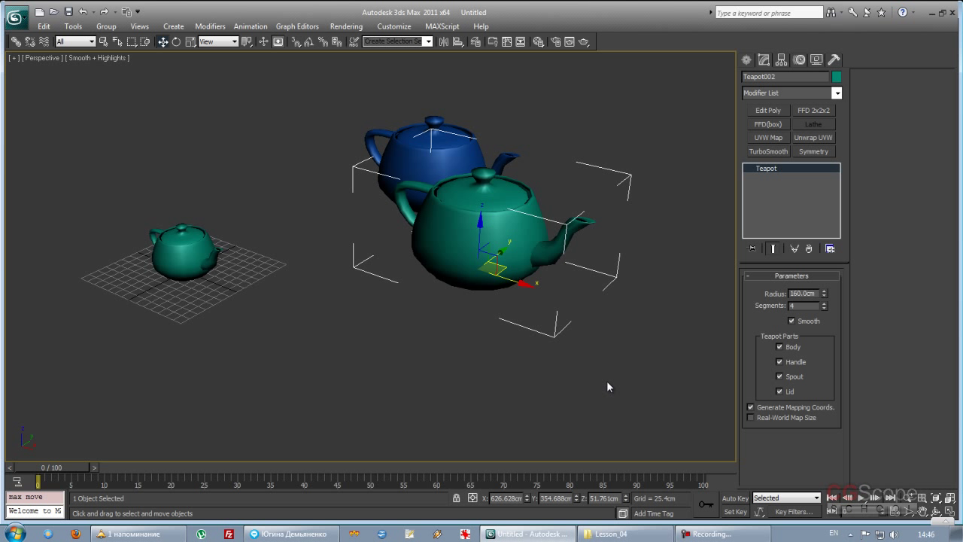
pyautogui.moveTo(542, 369)
pyautogui.keyDown('alt'); pyautogui.mouseDown(button='middle')
pyautogui.moveTo(555, 372)
pyautogui.moveTo(554, 347)
pyautogui.moveTo(505, 366)
pyautogui.moveTo(501, 357)
pyautogui.moveTo(516, 351)
pyautogui.mouseUp(button='middle'); pyautogui.keyUp('alt')
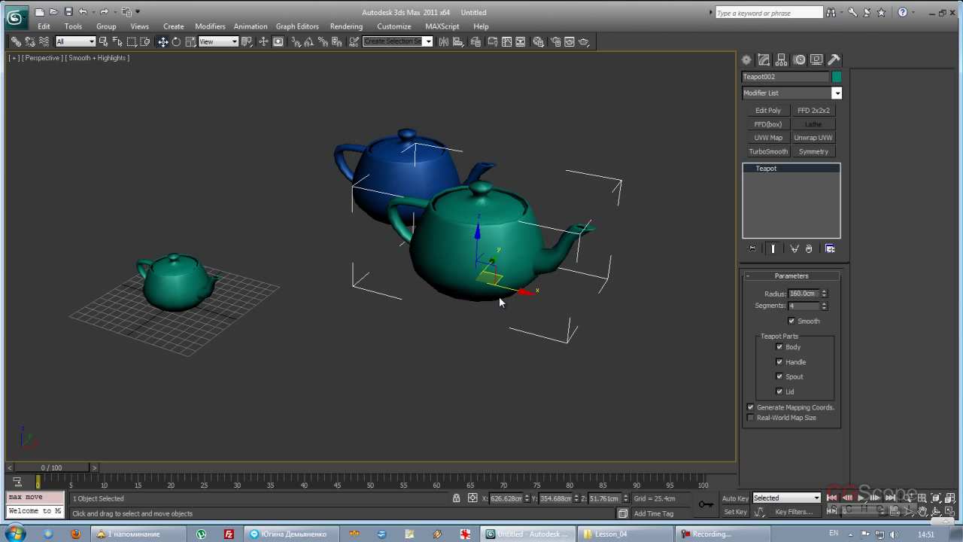
pyautogui.click(15, 15)
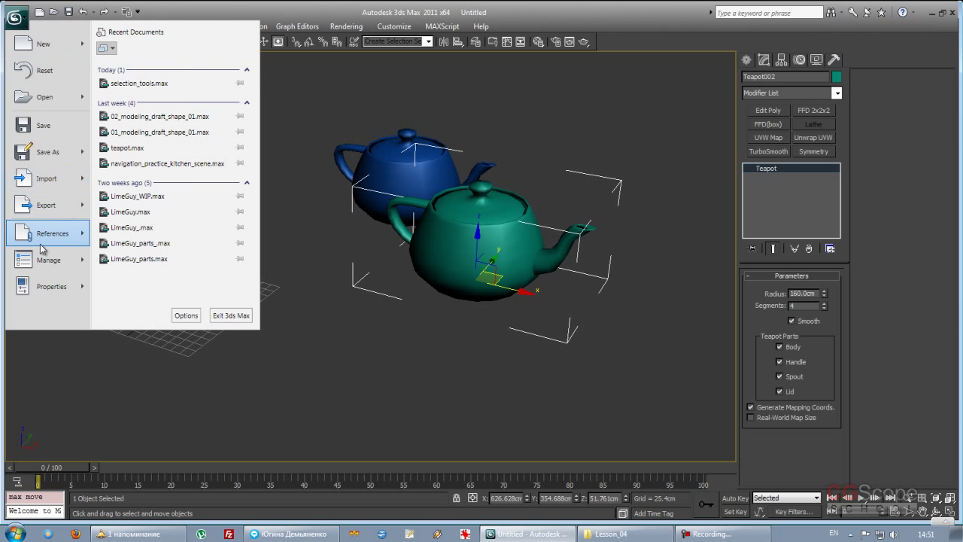
pyautogui.moveTo(48, 260)
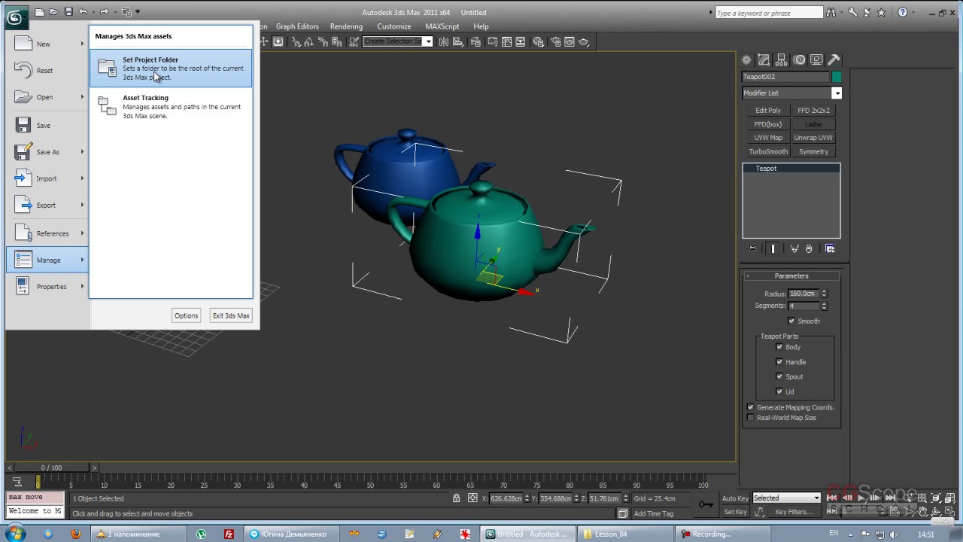
pyautogui.click(263, 16)
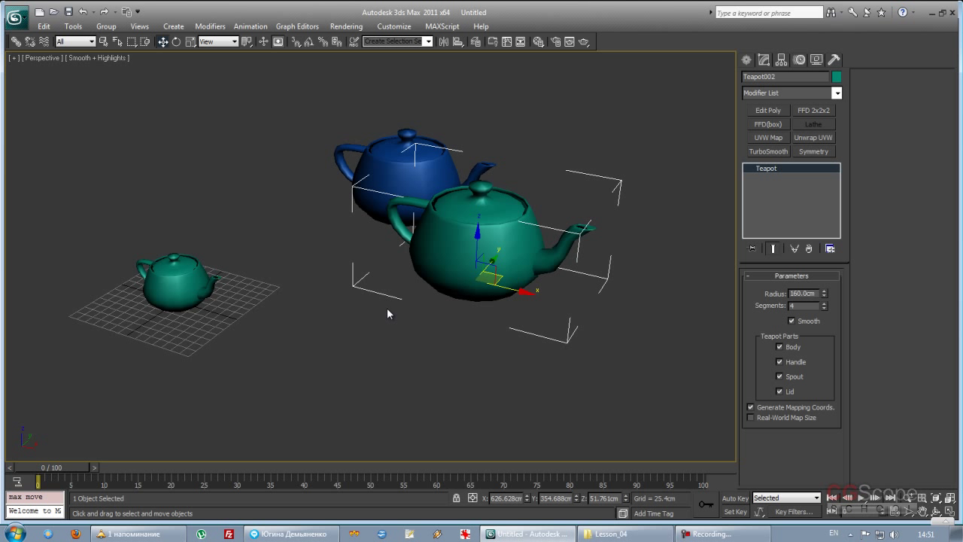
pyautogui.keyDown('alt'); pyautogui.moveTo(387, 313); pyautogui.dragTo(355, 307, button='middle'); pyautogui.keyUp('alt')
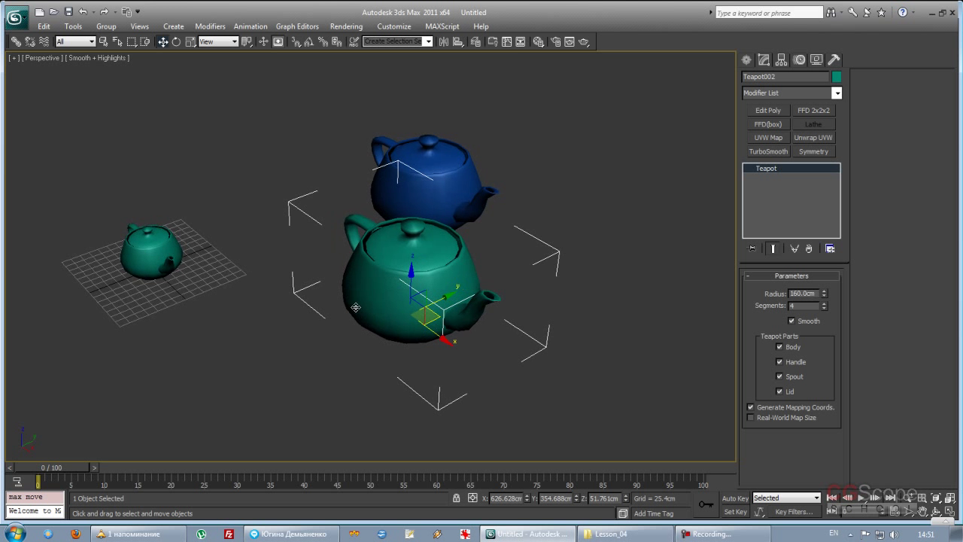
pyautogui.keyDown('alt'); pyautogui.moveTo(355, 307); pyautogui.dragTo(339, 311, button='middle'); pyautogui.keyUp('alt')
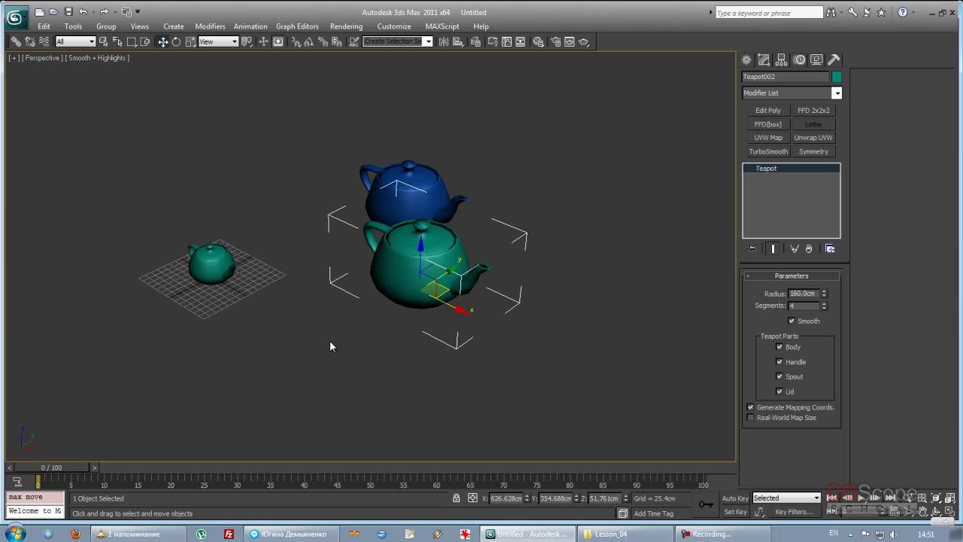
# Step: Reset 3ds Max without saving the teapot scene, confirming the reset
pyautogui.click(15, 17)
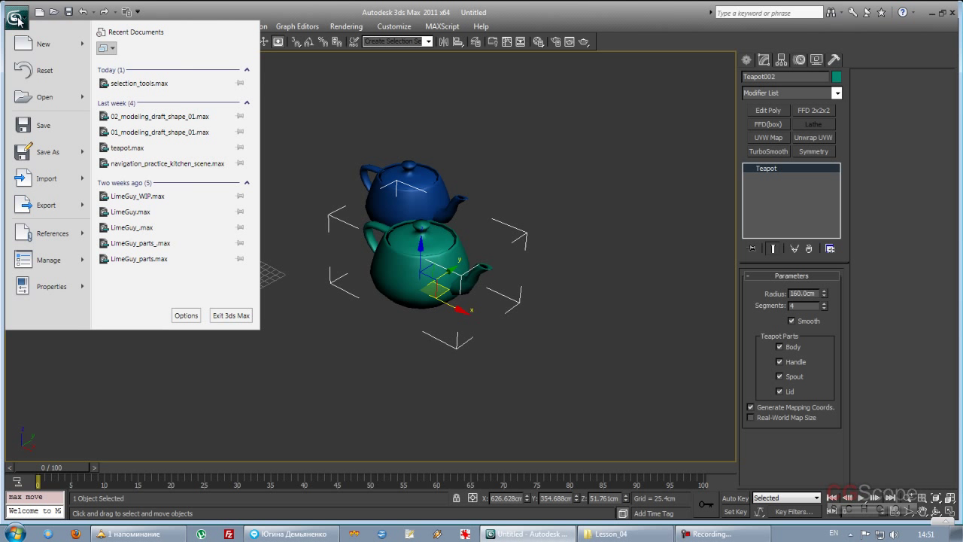
pyautogui.click(58, 71)
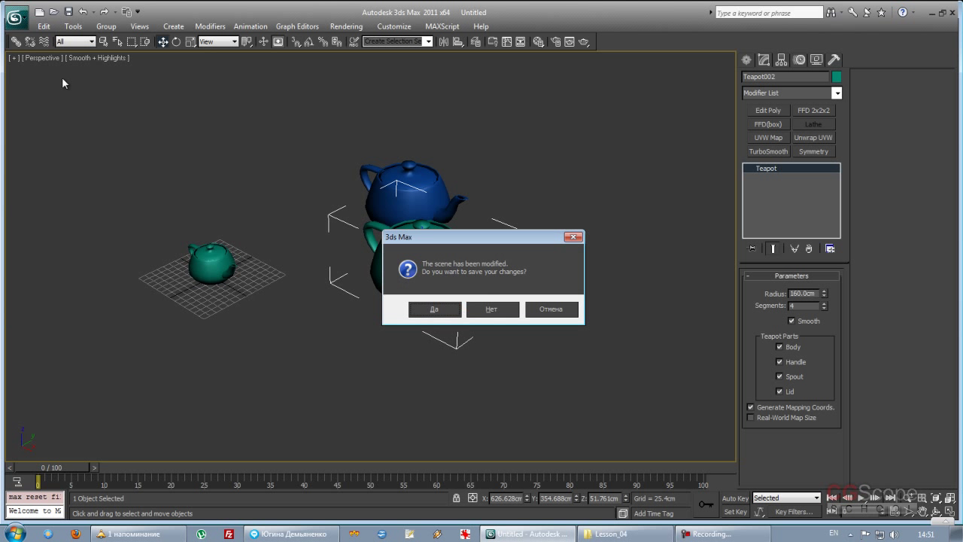
pyautogui.click(498, 310)
pyautogui.click(445, 286)
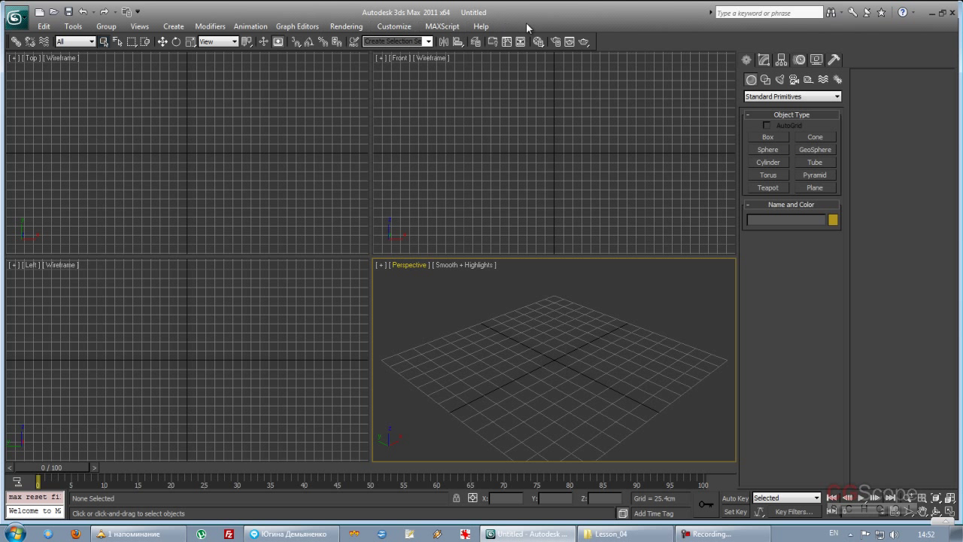
# Step: In Customize > Units Setup, select Generic Units as the display unit scale and confirm
pyautogui.click(412, 27)
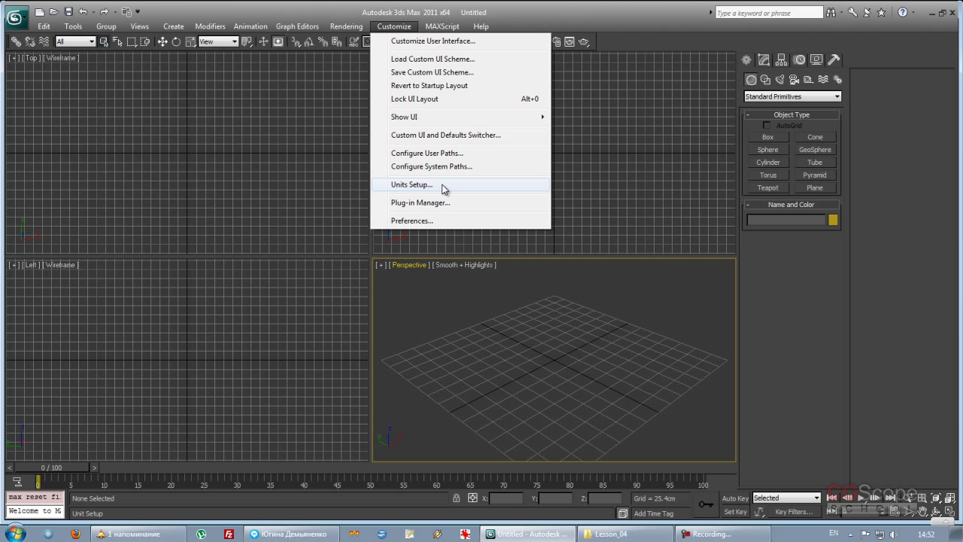
pyautogui.click(444, 185)
pyautogui.moveTo(495, 148); pyautogui.dragTo(410, 124)
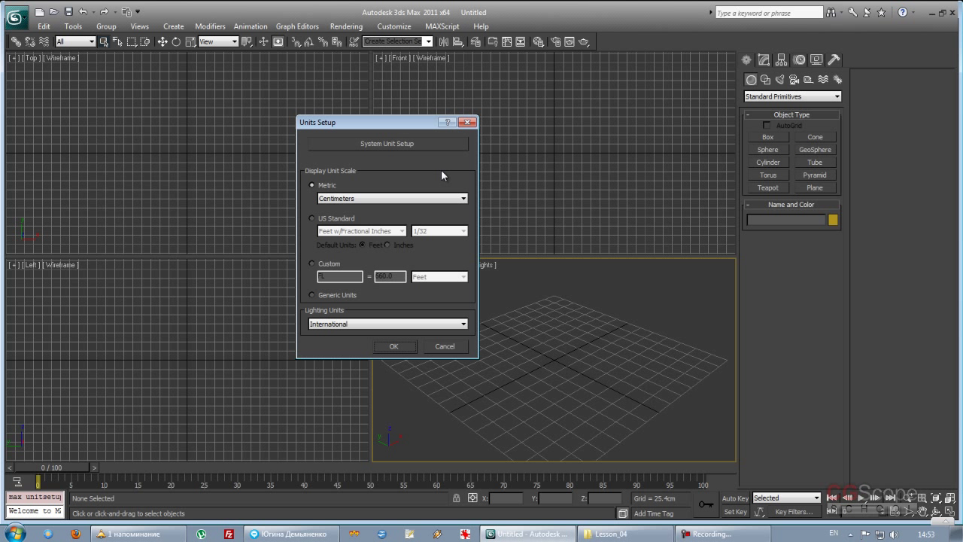
pyautogui.moveTo(418, 122); pyautogui.dragTo(413, 114)
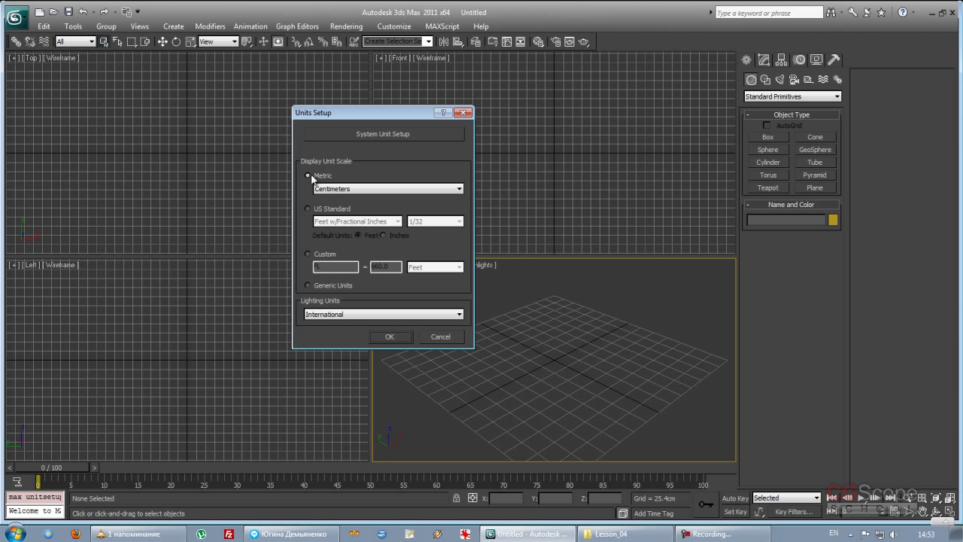
pyautogui.click(324, 286)
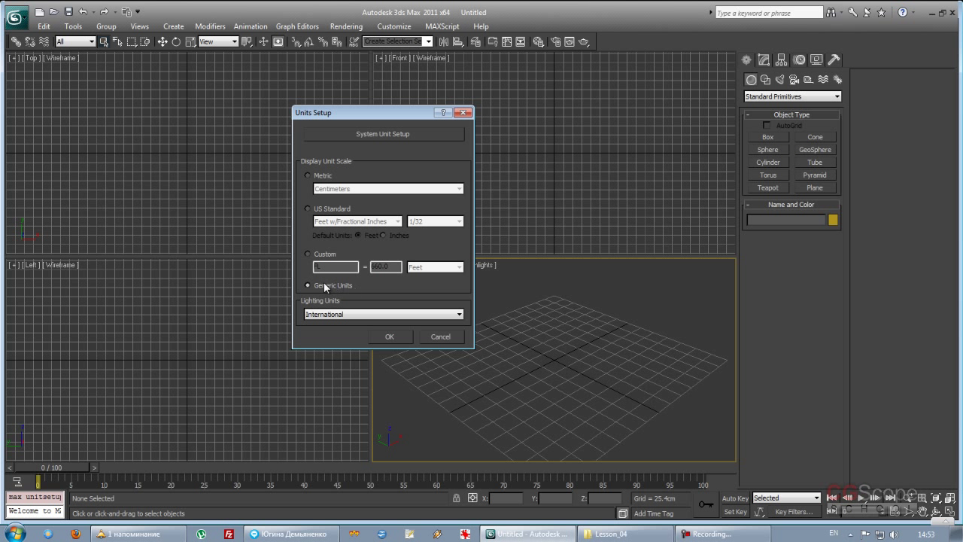
pyautogui.click(391, 336)
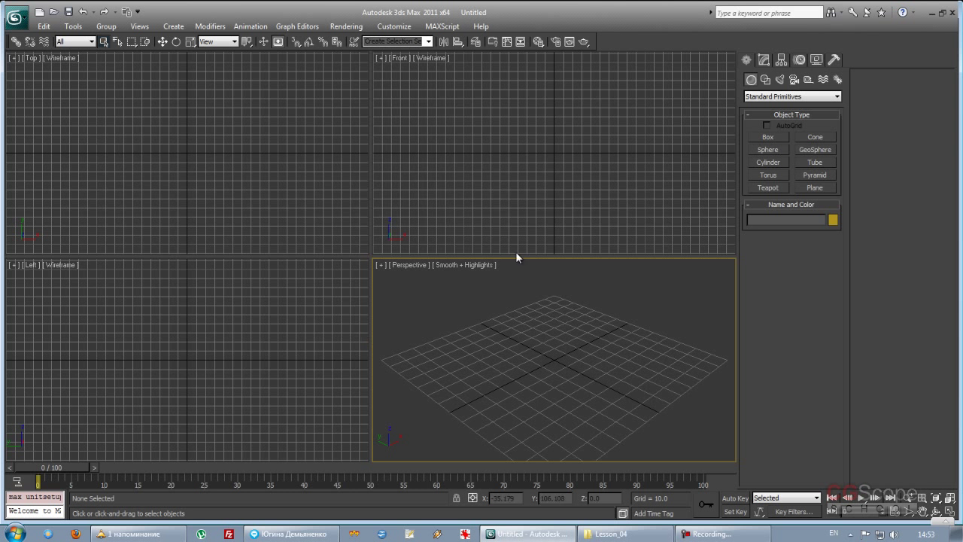
# Step: Create Box001 in the Perspective view, then start a scene reset from the Application menu
pyautogui.click(764, 60)
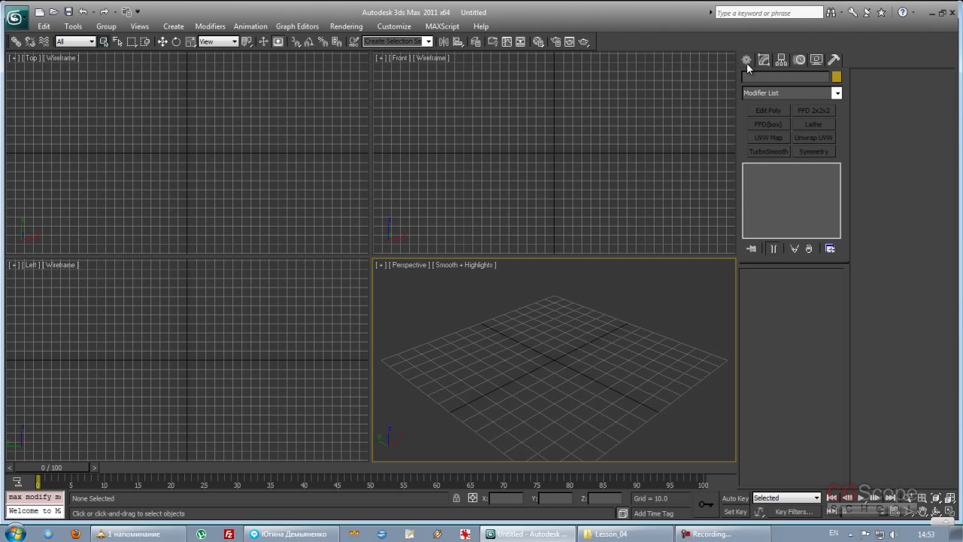
pyautogui.click(746, 60)
pyautogui.click(768, 137)
pyautogui.moveTo(523, 371); pyautogui.dragTo(564, 387)
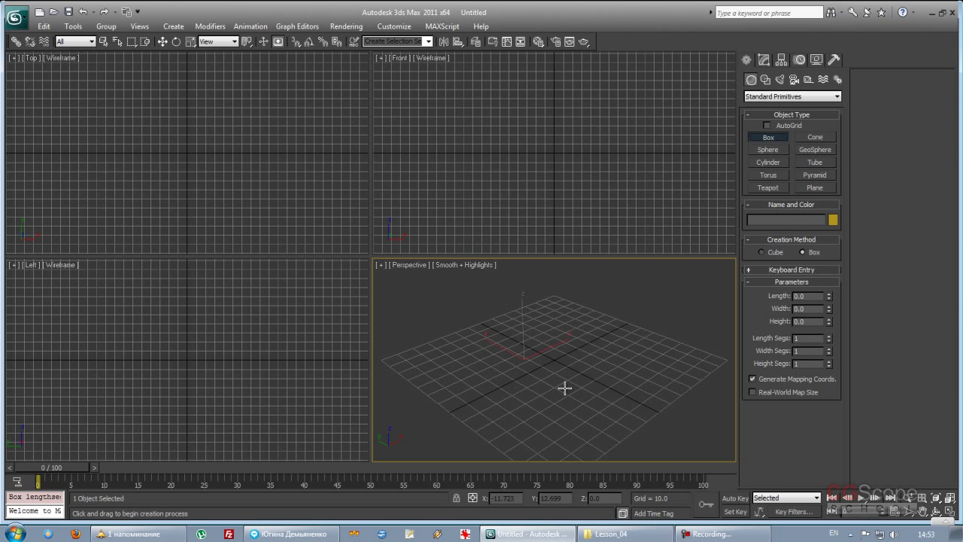
pyautogui.click(565, 347)
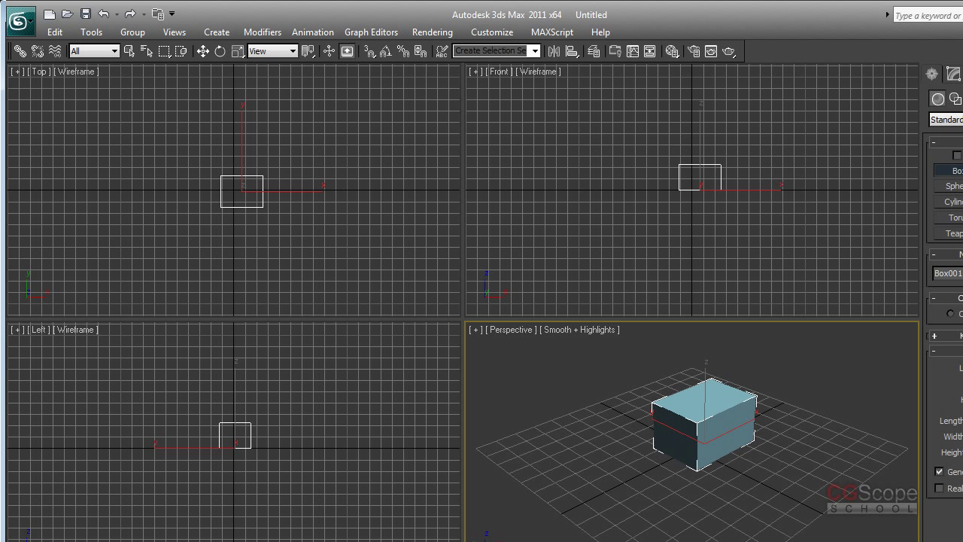
pyautogui.click(4, 21)
pyautogui.click(13, 91)
# Step: Finish the reset without saving, then select Metric in Units Setup and open the Centimeters list
pyautogui.click(573, 389)
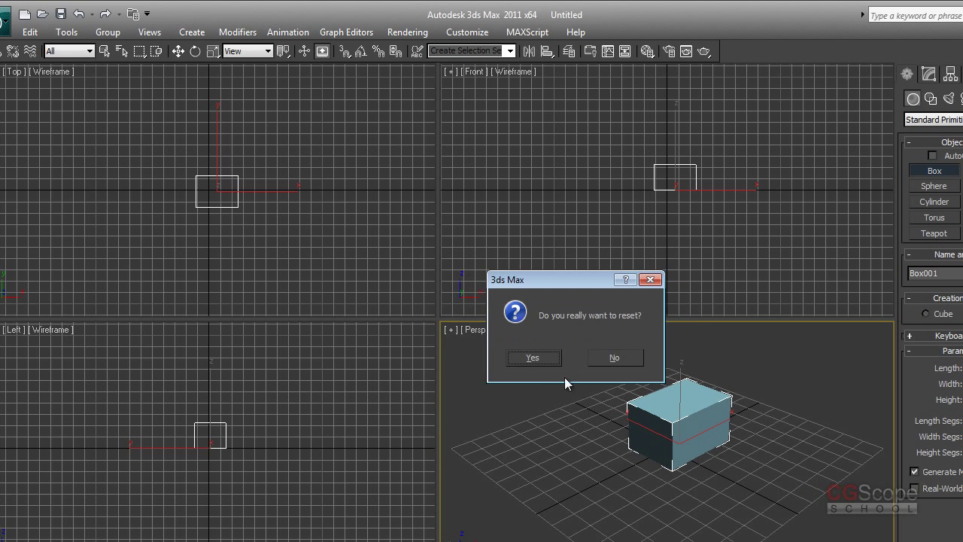
pyautogui.click(532, 359)
pyautogui.click(466, 33)
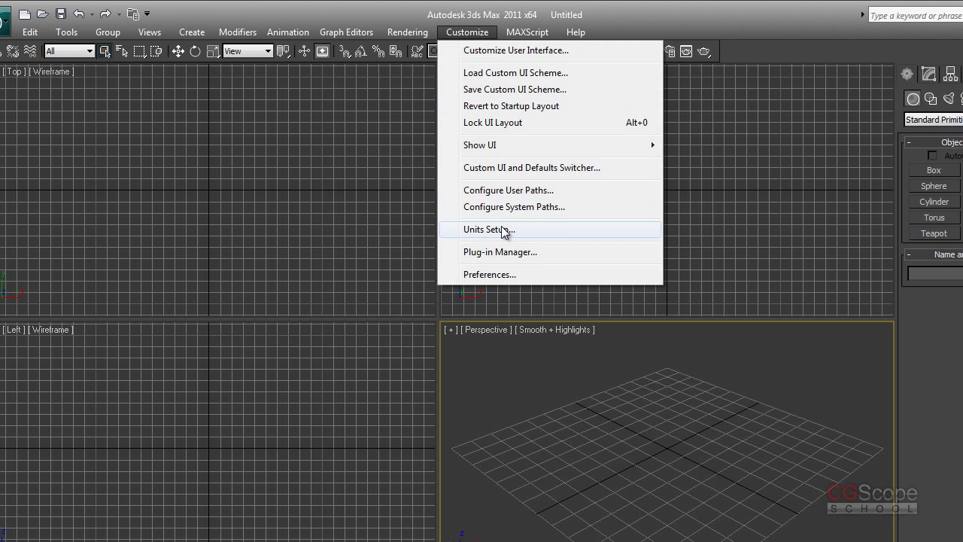
pyautogui.click(497, 231)
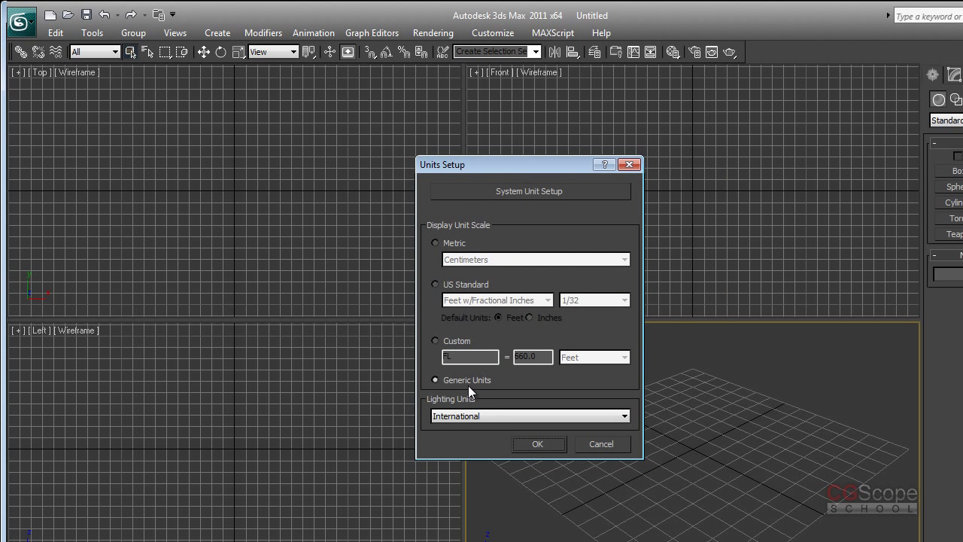
pyautogui.click(450, 243)
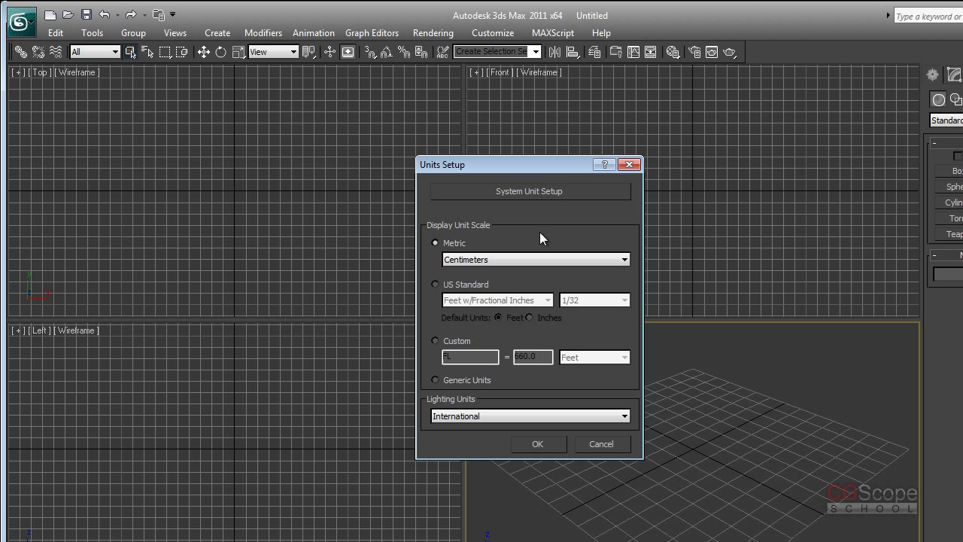
pyautogui.moveTo(563, 167); pyautogui.dragTo(499, 162)
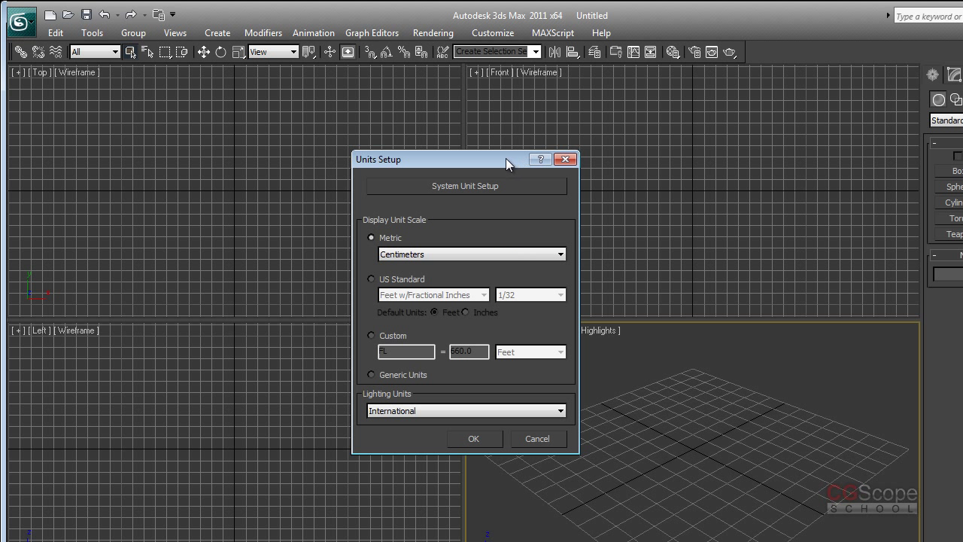
pyautogui.moveTo(506, 160); pyautogui.dragTo(512, 160)
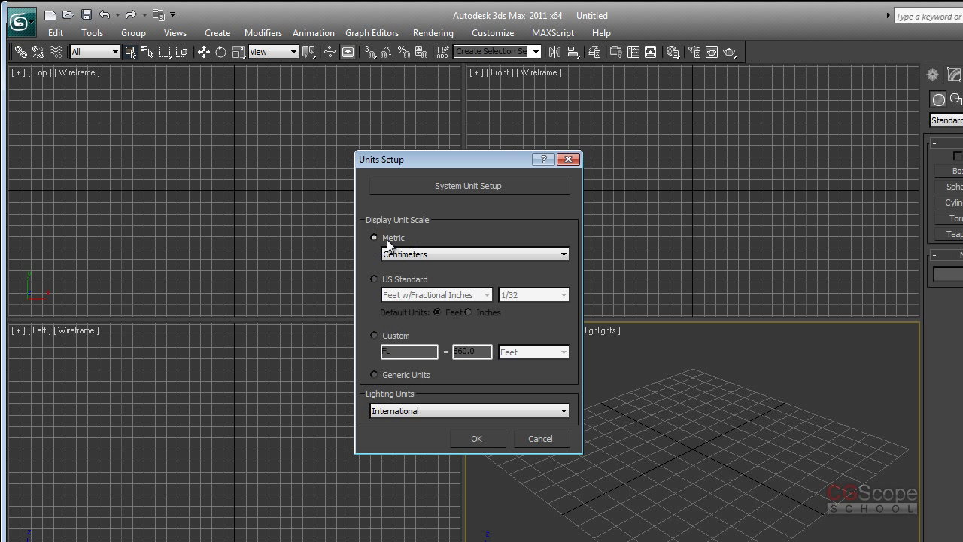
pyautogui.click(539, 254)
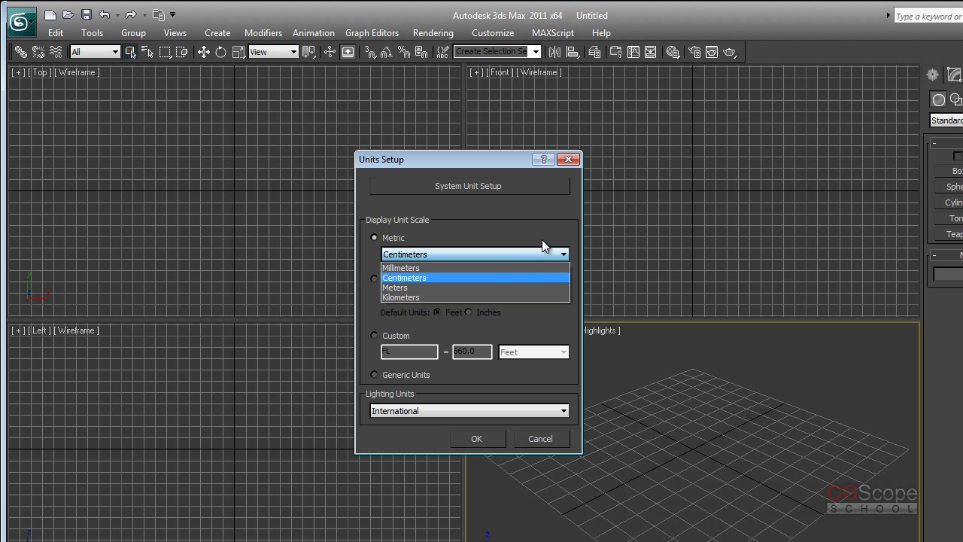
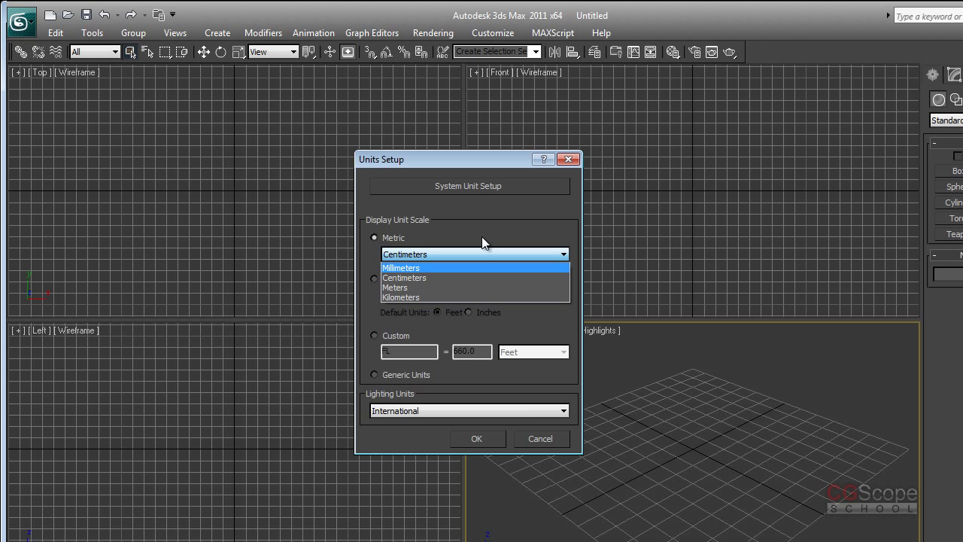
# Step: Confirm Metric Centimeters in Units Setup, then bring up the application menu's recent documents list
pyautogui.click(525, 404)
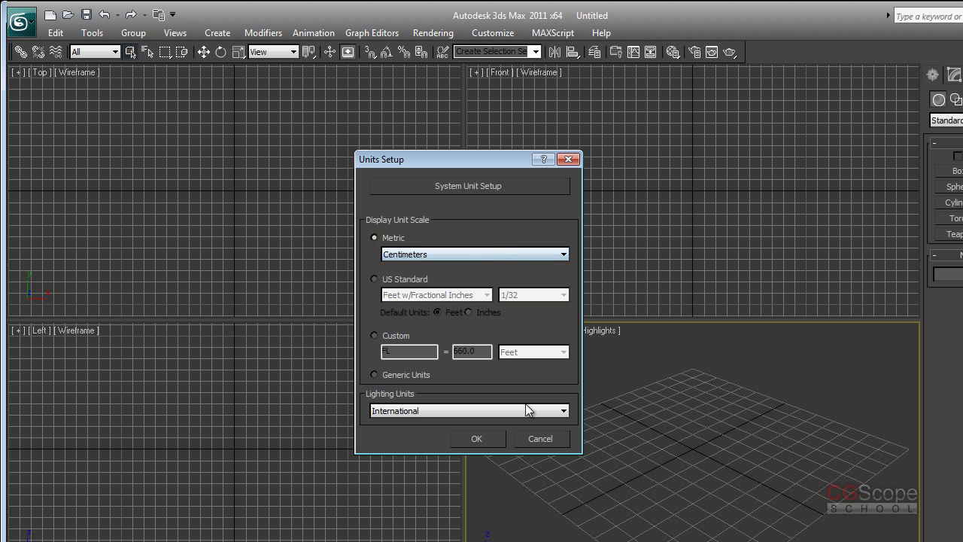
pyautogui.click(548, 440)
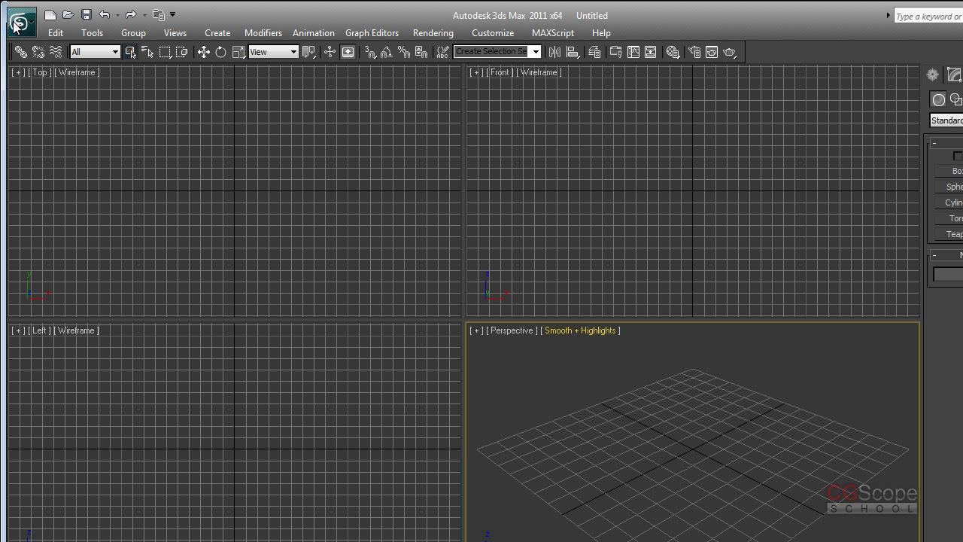
pyautogui.click(16, 25)
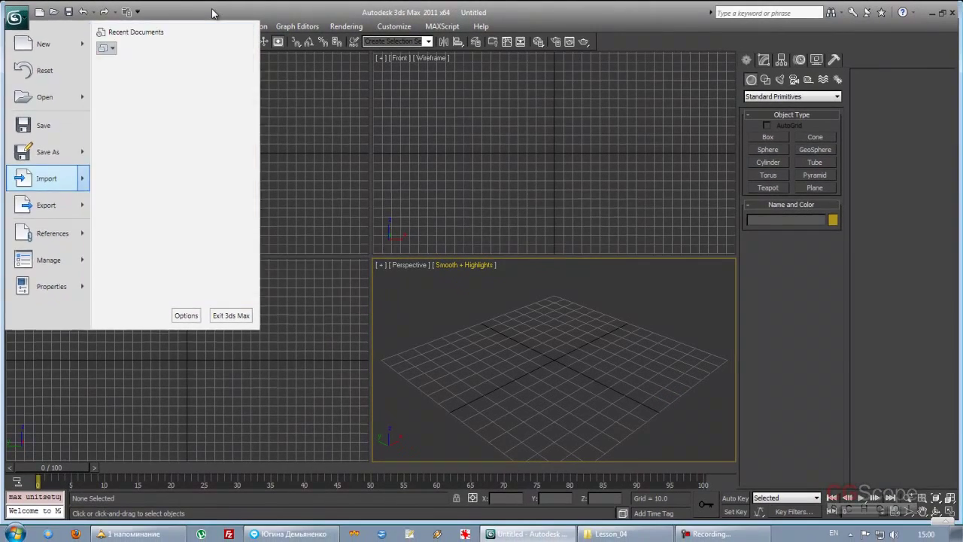
# Step: Switch display units from Generic Units to Metric Centimeters through Customize > Units Setup
pyautogui.click(212, 12)
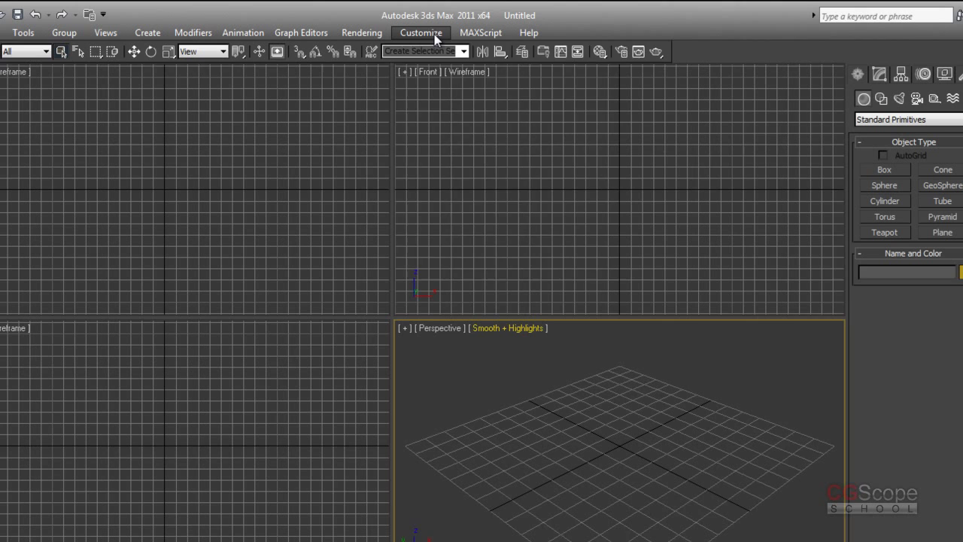
pyautogui.click(405, 29)
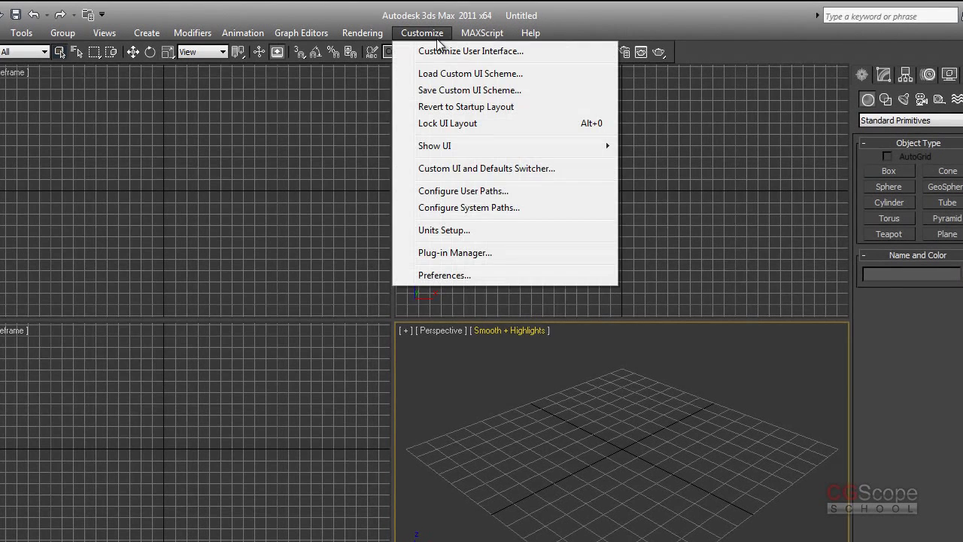
pyautogui.click(444, 231)
pyautogui.moveTo(575, 184); pyautogui.dragTo(473, 170)
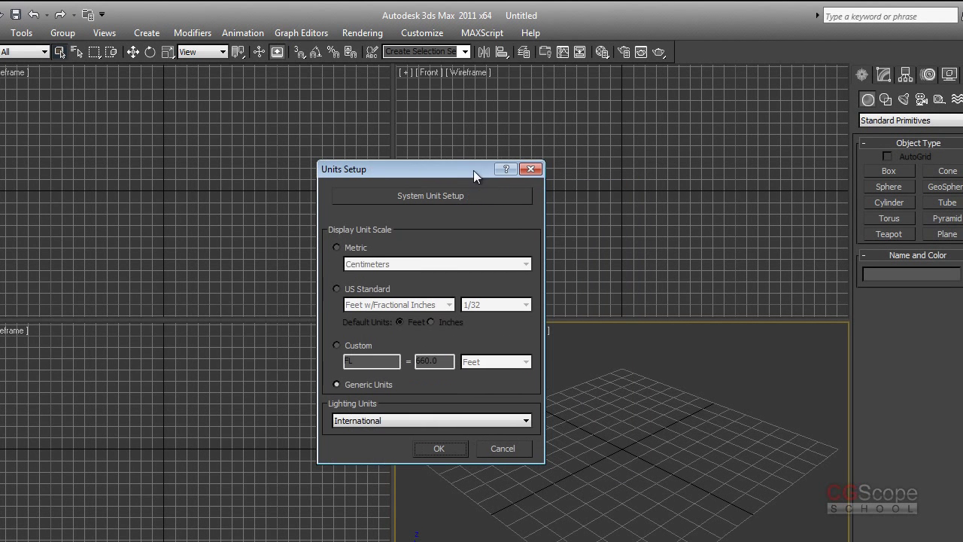
pyautogui.click(359, 248)
pyautogui.click(395, 263)
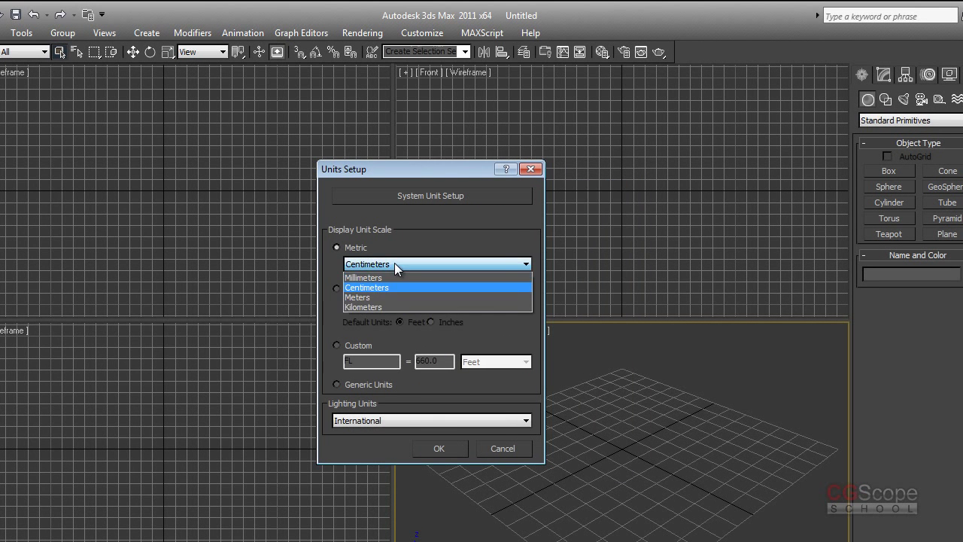
pyautogui.click(381, 294)
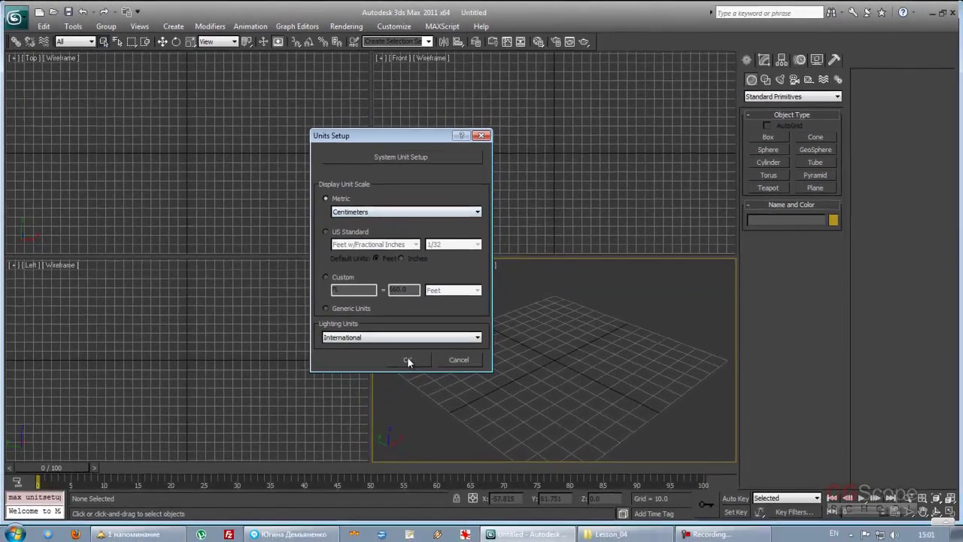
pyautogui.click(423, 403)
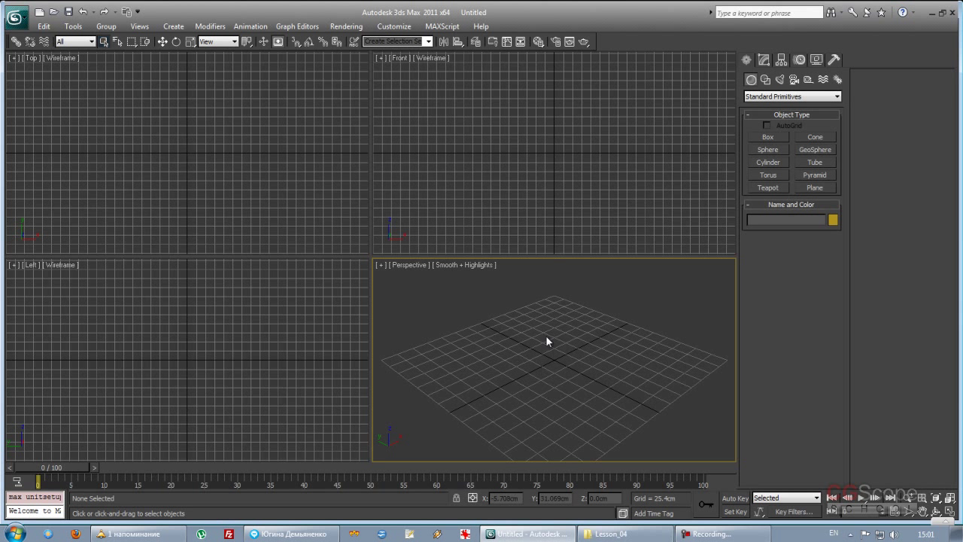
# Step: Build Box001, about 170.042 × 73.475 × 63.524 cm, in the Perspective viewport and show its parameters
pyautogui.click(781, 139)
pyautogui.moveTo(610, 366); pyautogui.dragTo(490, 340)
pyautogui.click(493, 299)
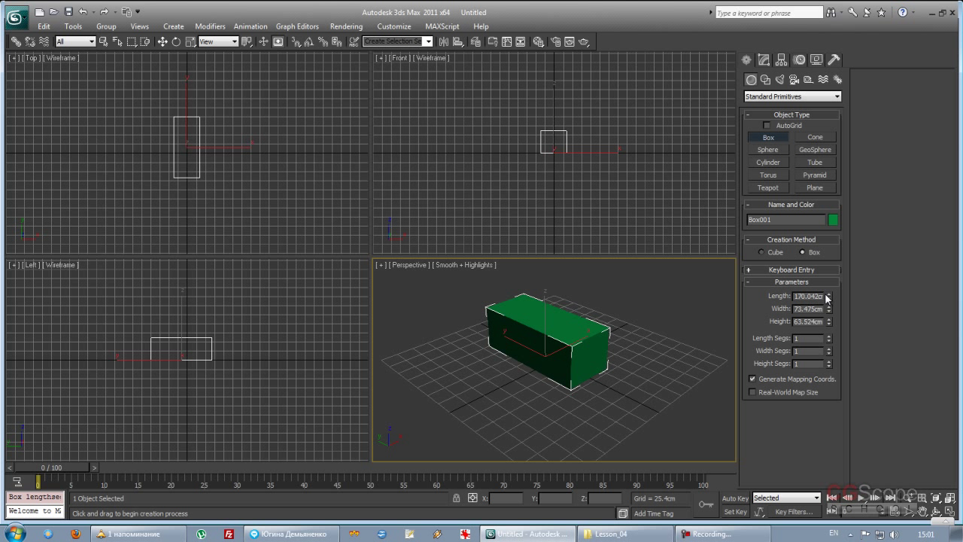
pyautogui.click(764, 61)
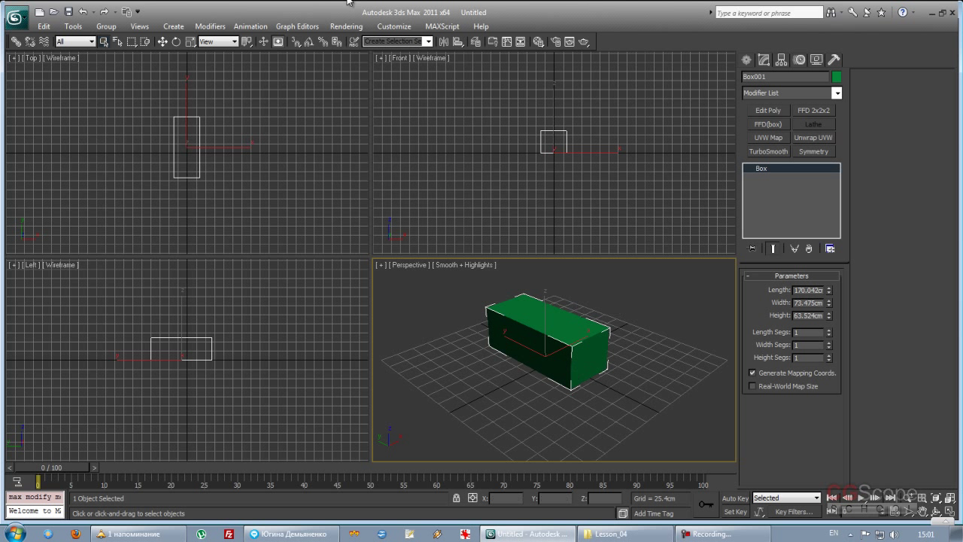
# Step: Reopen Units Setup from the Customize menu and move its window aside
pyautogui.click(351, 27)
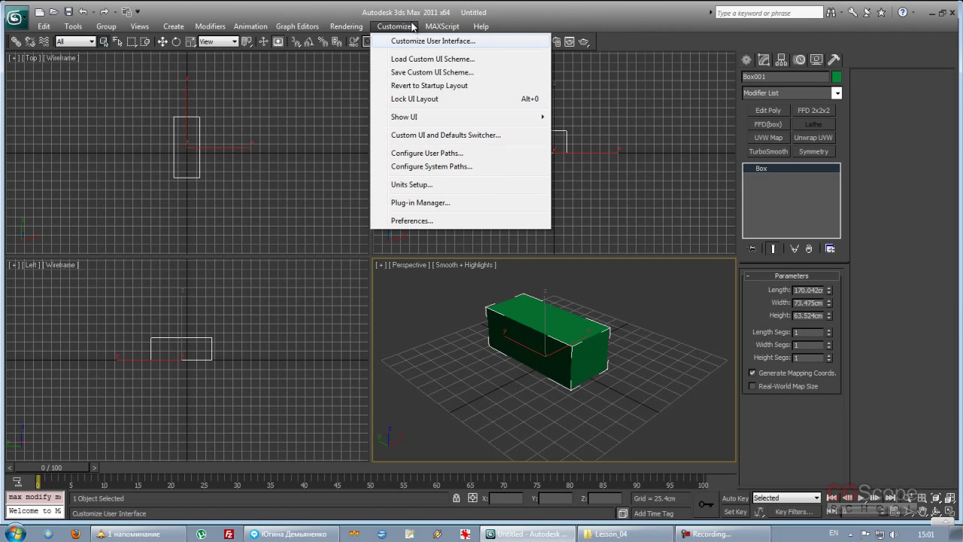
pyautogui.click(416, 184)
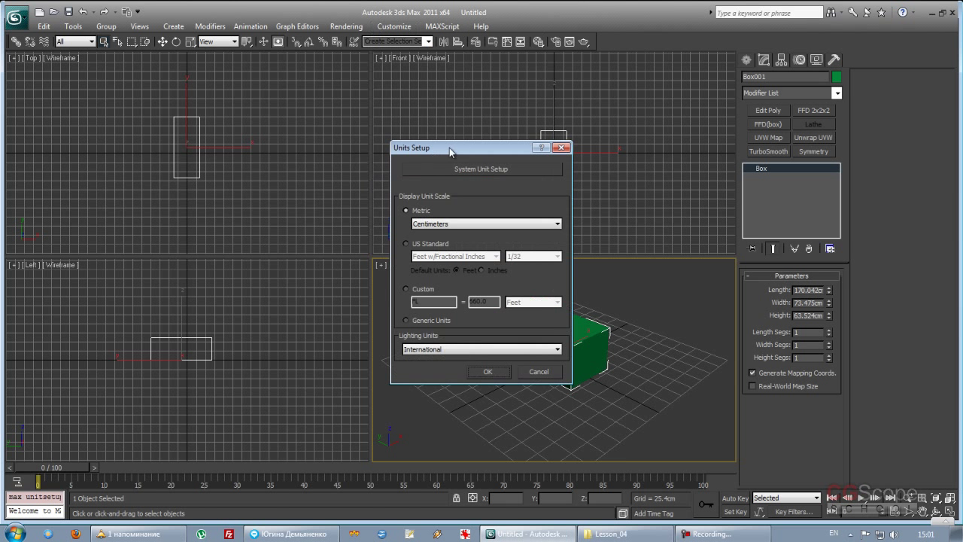
pyautogui.moveTo(450, 151); pyautogui.dragTo(321, 147)
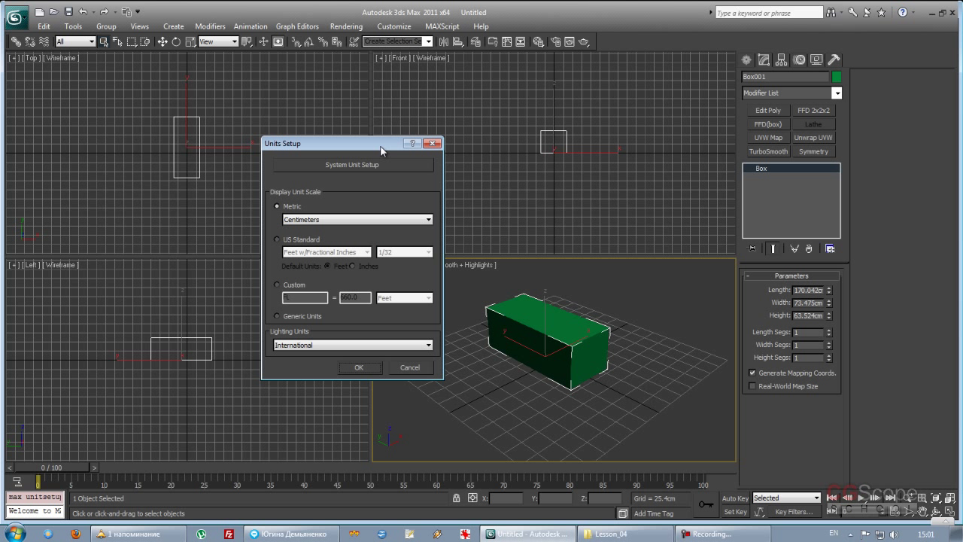
pyautogui.moveTo(361, 143); pyautogui.dragTo(375, 133)
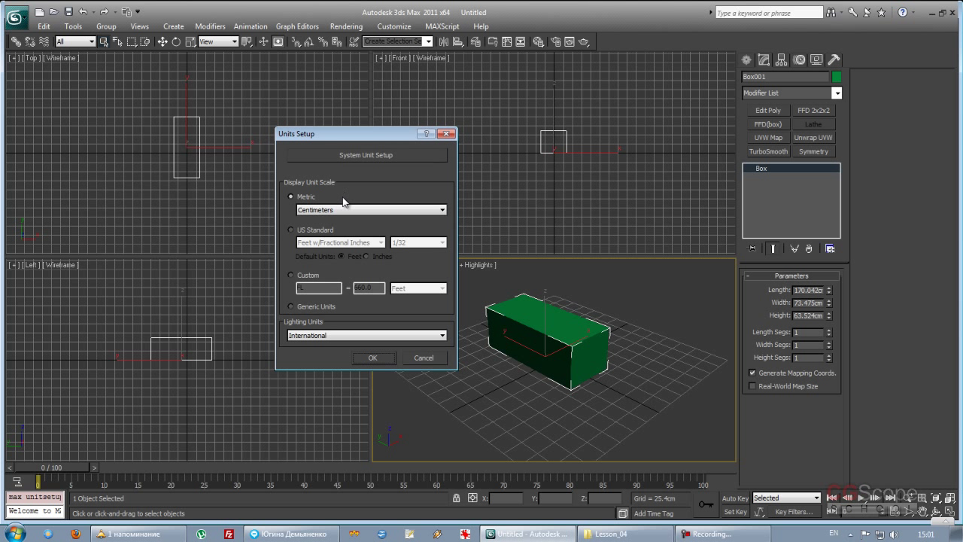
# Step: Try US Standard units (Feet w/Fractional Inches), then select the Custom display unit option
pyautogui.click(307, 232)
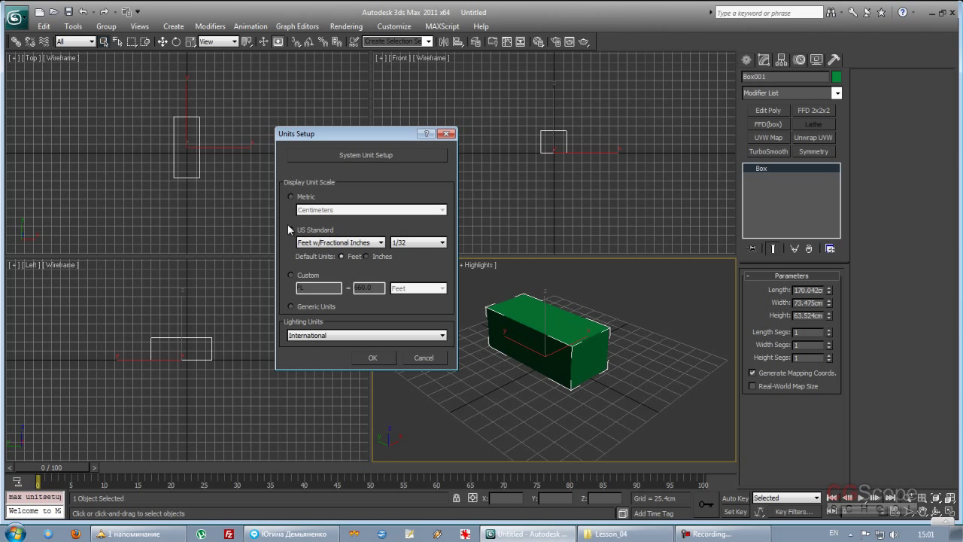
pyautogui.click(336, 243)
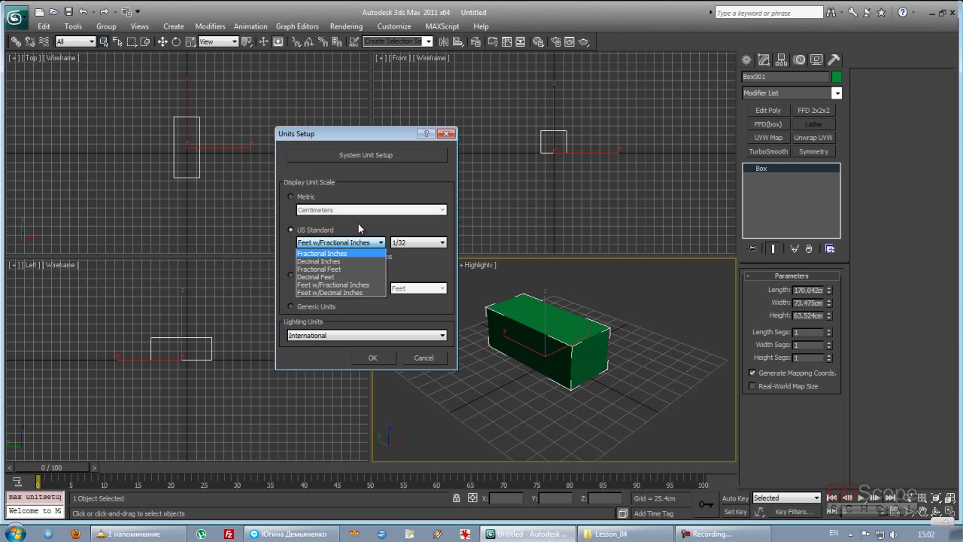
pyautogui.click(358, 224)
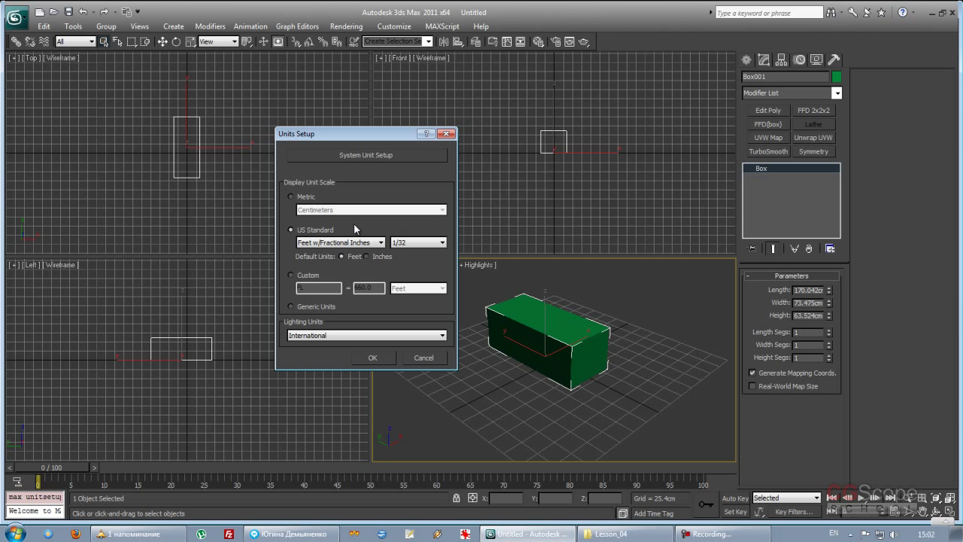
pyautogui.click(335, 243)
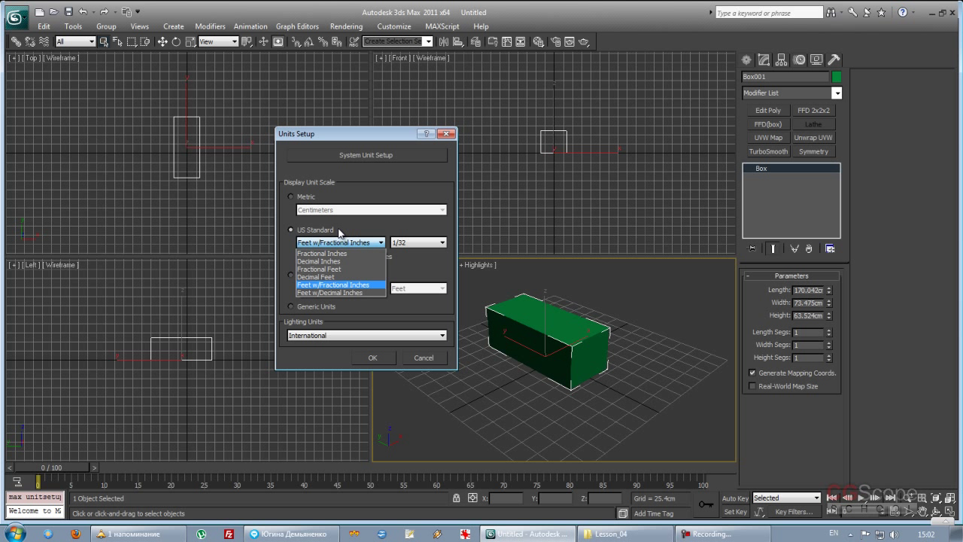
pyautogui.click(290, 217)
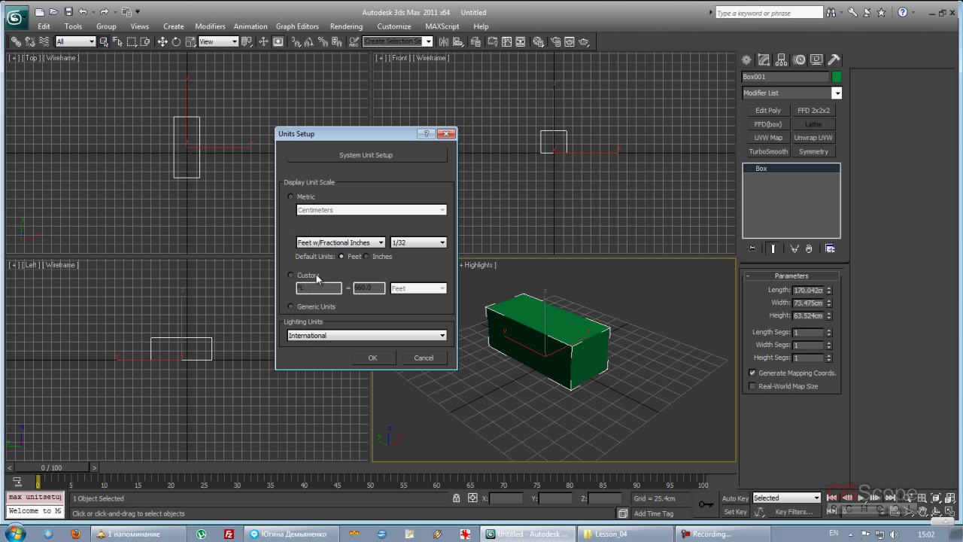
pyautogui.click(292, 275)
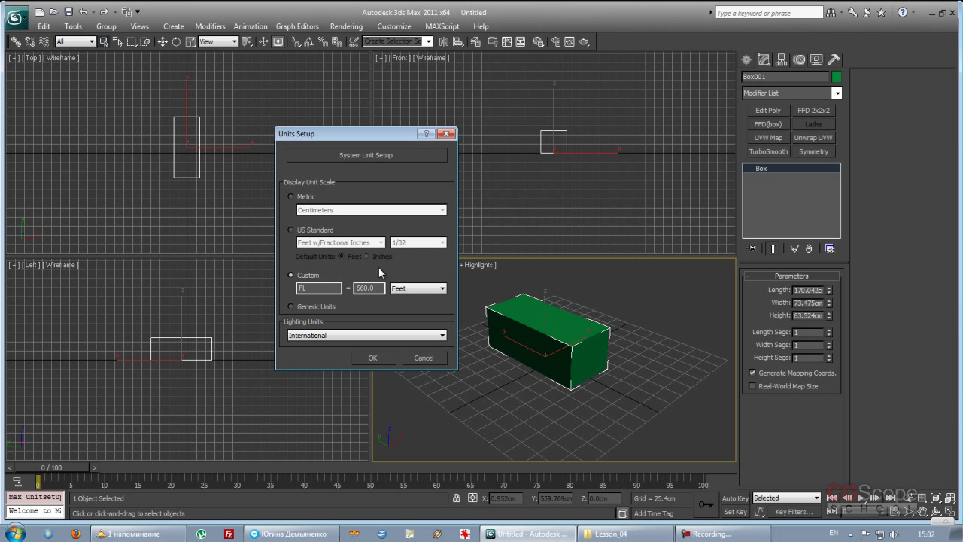
# Step: Select the custom unit's name field and look at its base unit list, leaving Feet
pyautogui.moveTo(383, 137); pyautogui.dragTo(394, 140)
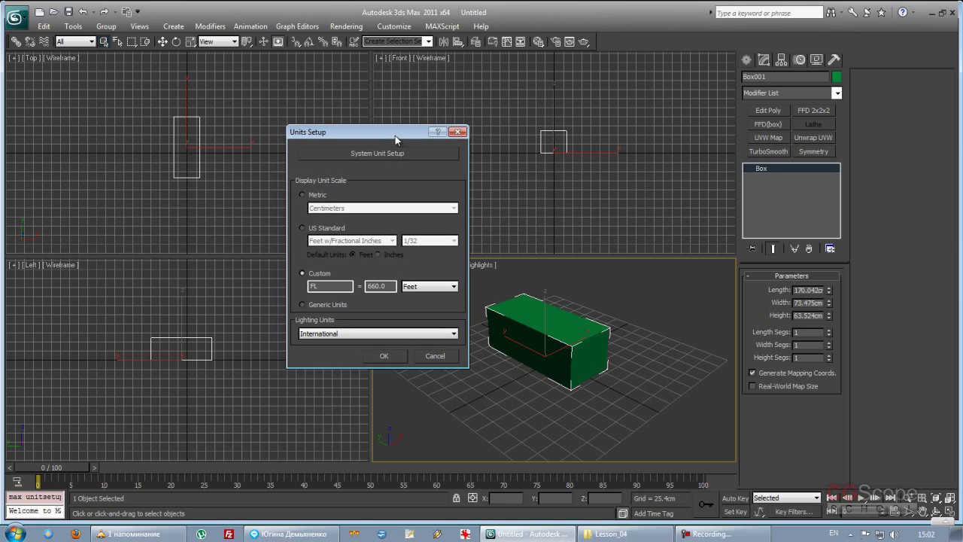
pyautogui.doubleClick(313, 291)
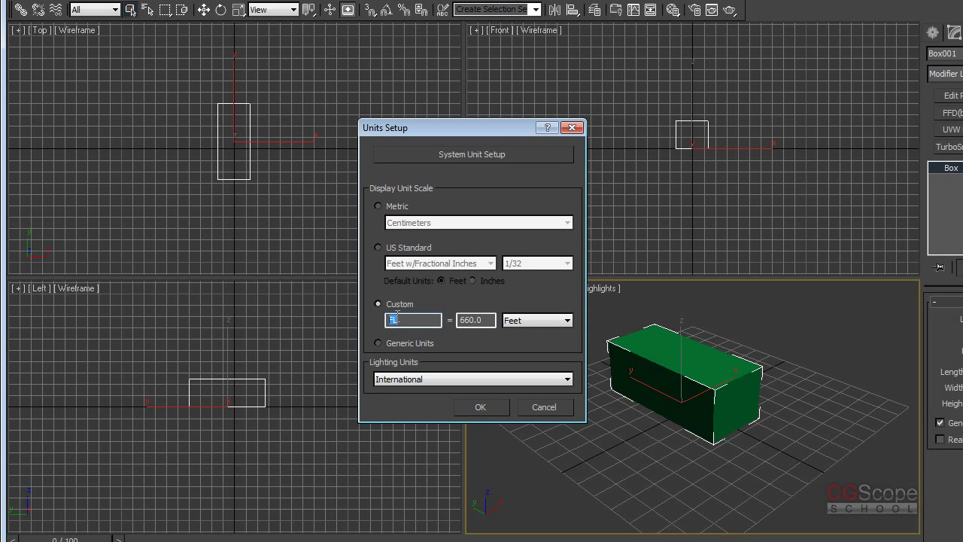
pyautogui.click(530, 321)
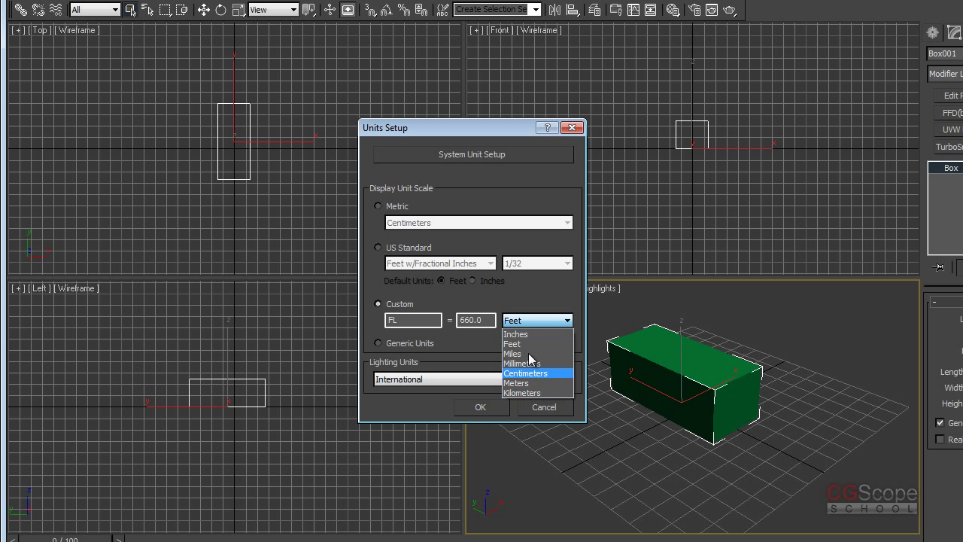
pyautogui.click(538, 294)
# Step: Define custom unit DIM = 10 Millimeters, apply it, and check the box Length reads 3.042DIM
pyautogui.doubleClick(395, 323)
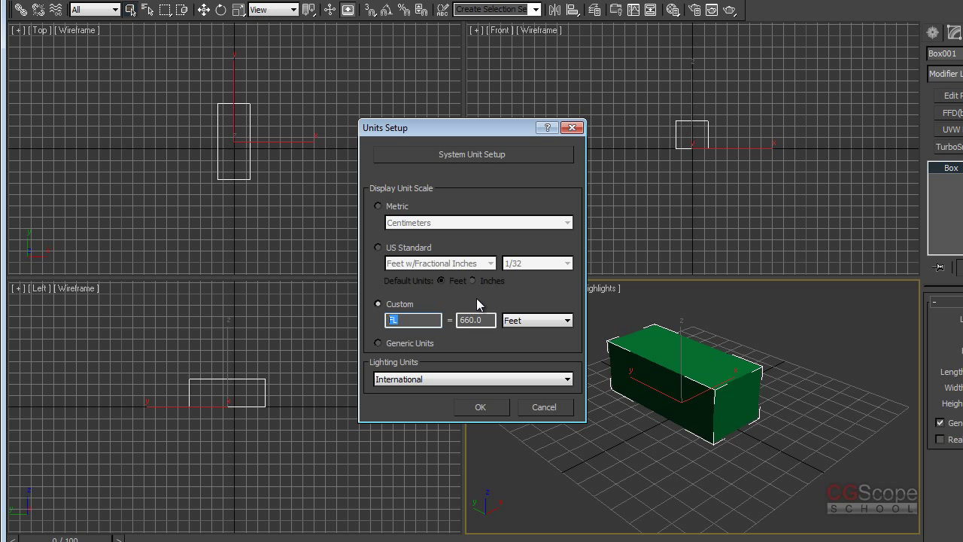
pyautogui.write('DIM')
pyautogui.press('Tab')
pyautogui.write('10')
pyautogui.click(549, 320)
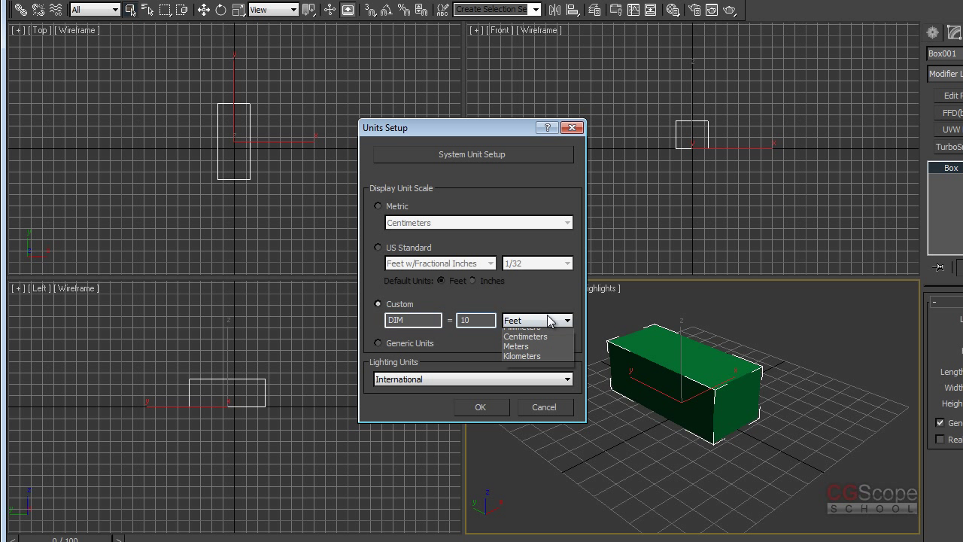
pyautogui.click(535, 365)
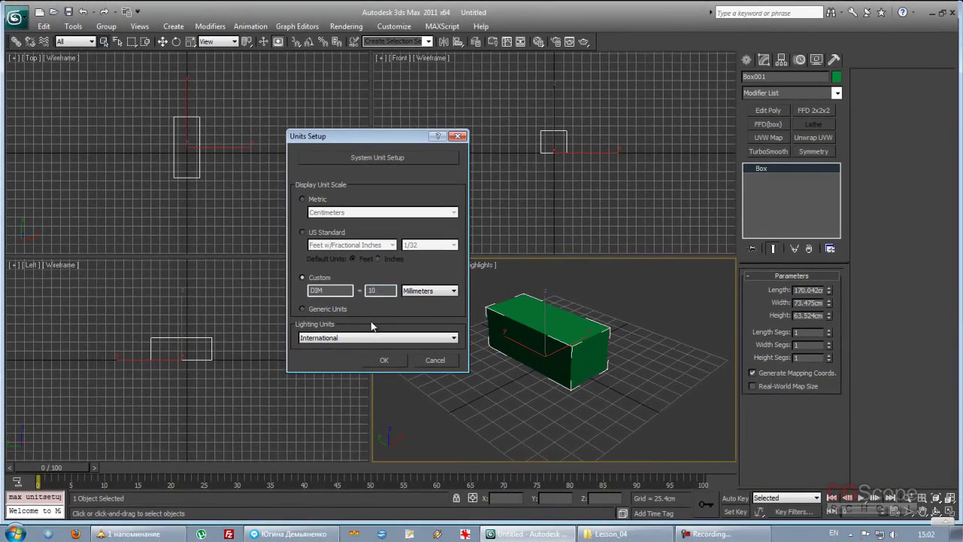
pyautogui.click(392, 365)
pyautogui.doubleClick(820, 290)
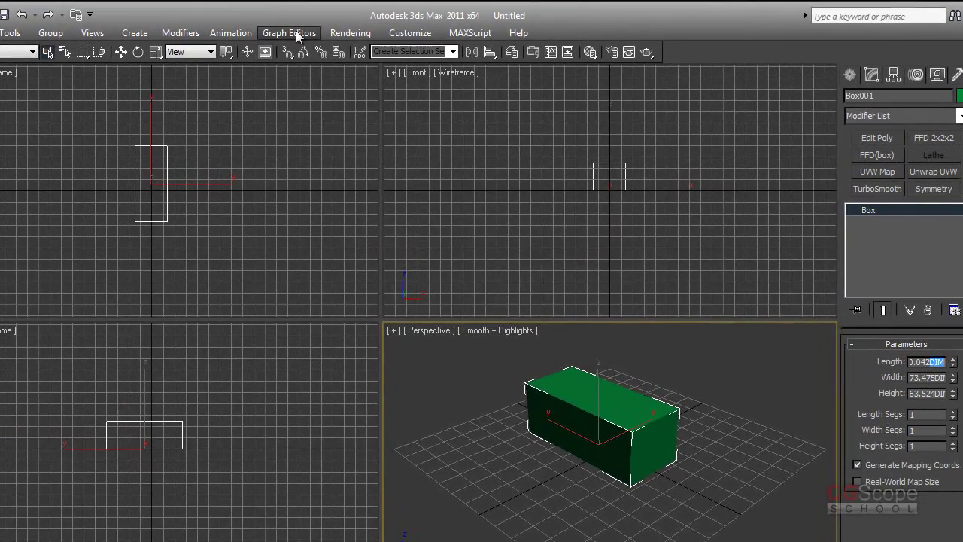
# Step: Reopen Units Setup and leave the lighting units on International
pyautogui.click(352, 26)
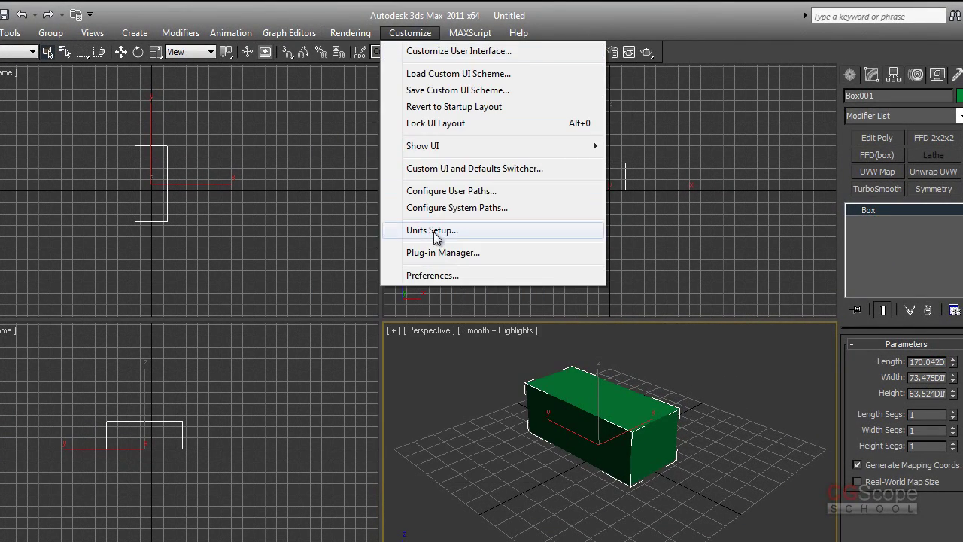
pyautogui.click(435, 231)
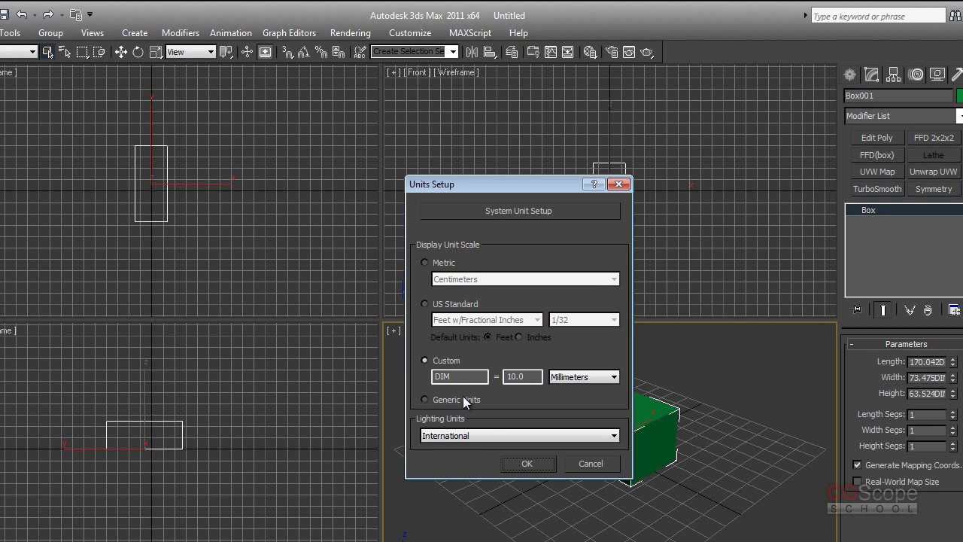
pyautogui.moveTo(540, 179); pyautogui.dragTo(456, 171)
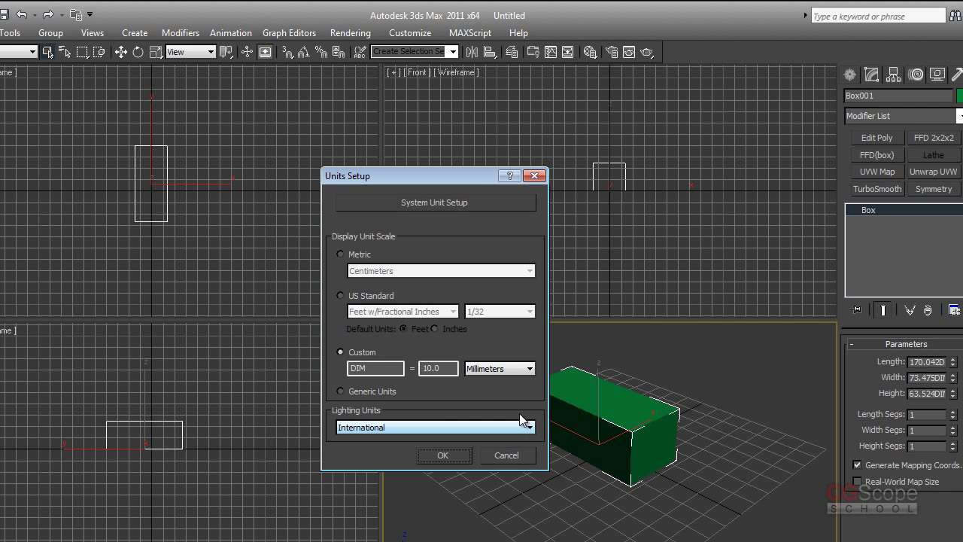
pyautogui.click(399, 426)
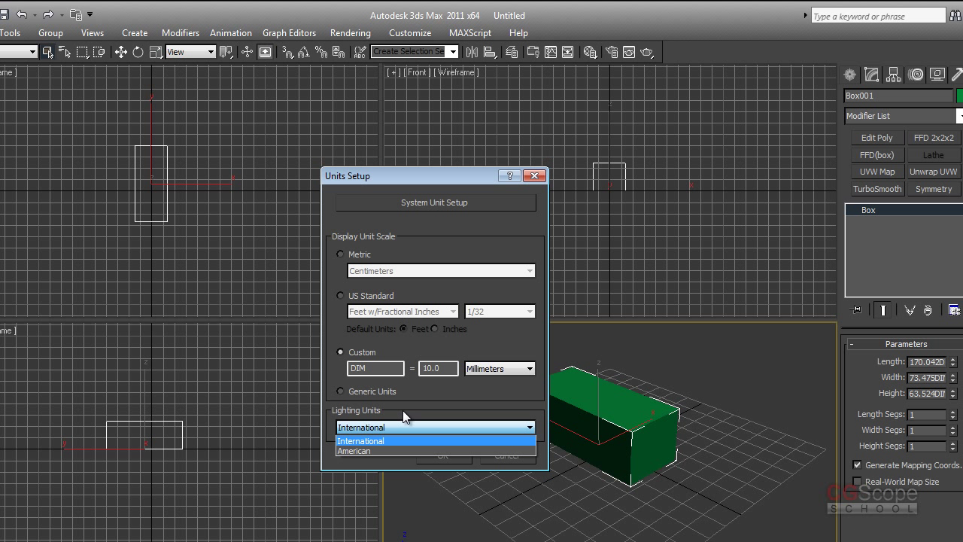
pyautogui.click(414, 403)
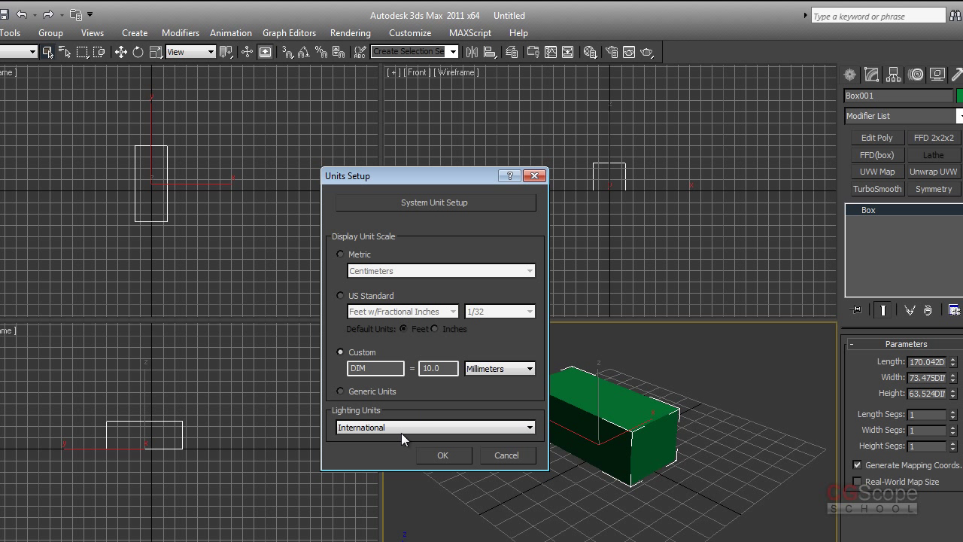
pyautogui.click(401, 433)
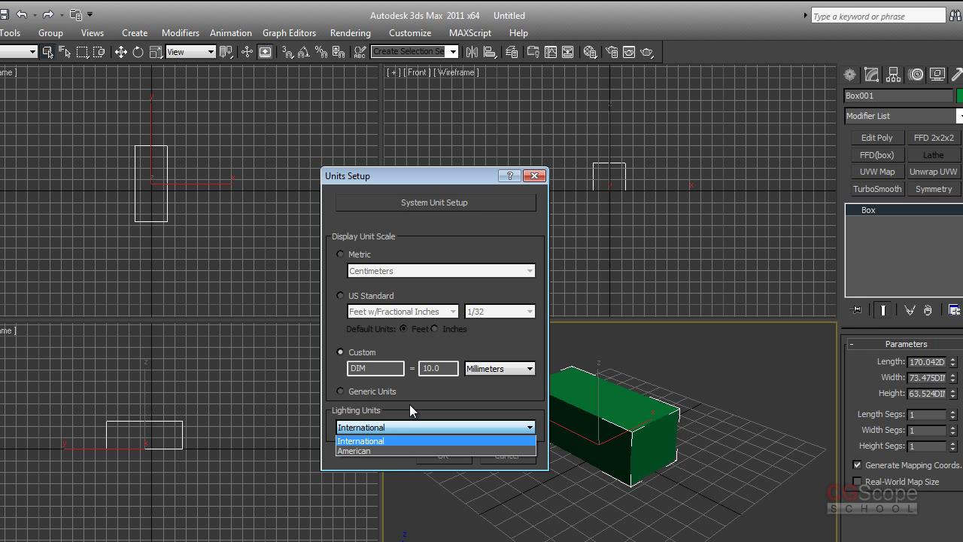
pyautogui.click(375, 428)
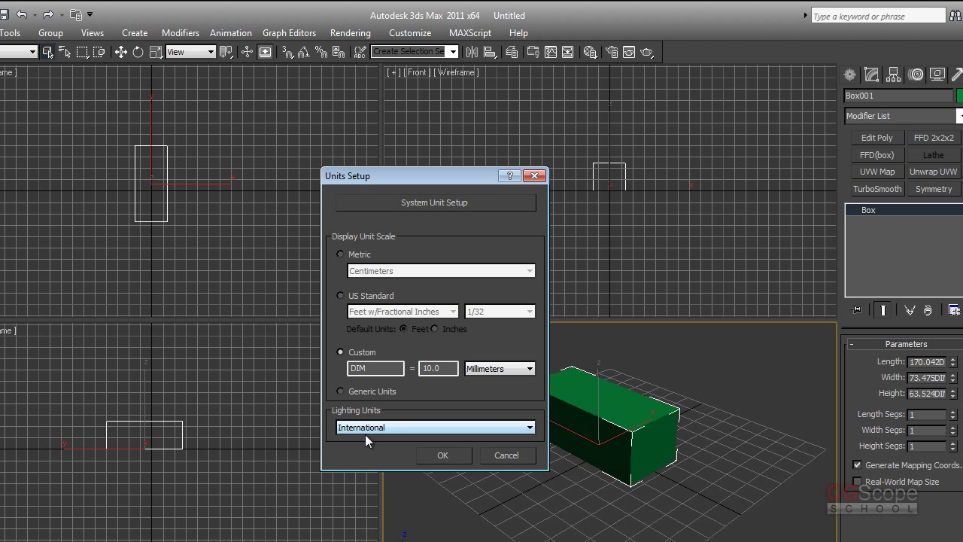
pyautogui.moveTo(477, 177); pyautogui.dragTo(384, 164)
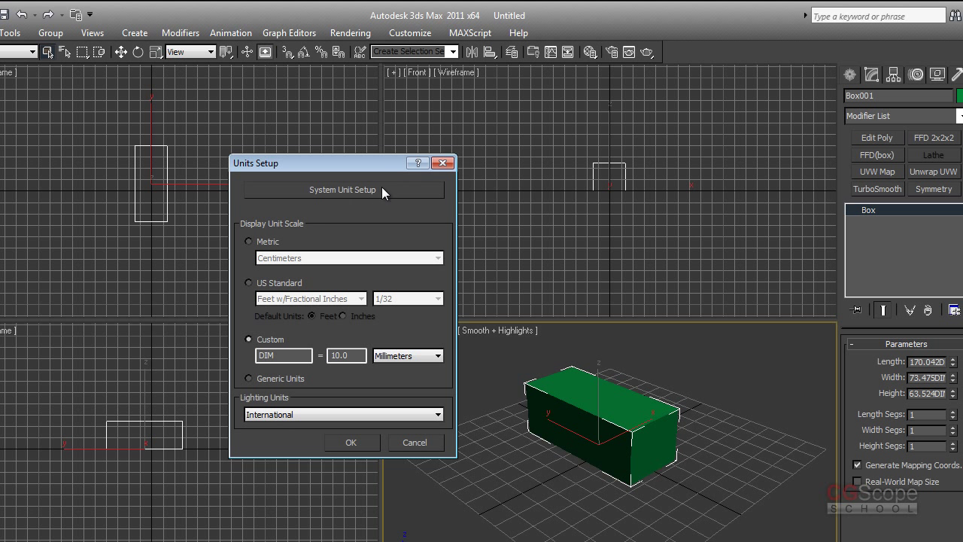
# Step: Inspect the System Unit Setup scale of 1 Unit and cancel without changes
pyautogui.moveTo(383, 217); pyautogui.dragTo(646, 178)
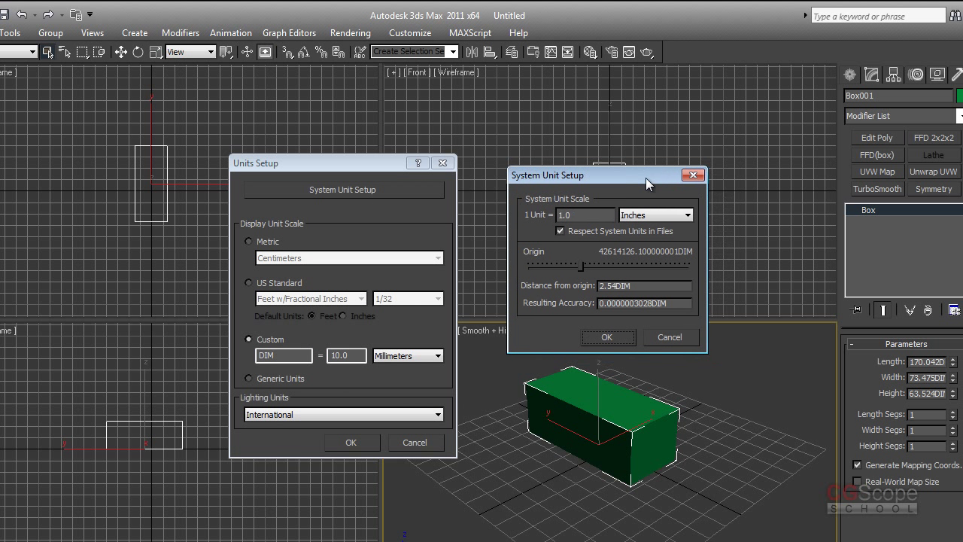
pyautogui.moveTo(616, 172)
pyautogui.mouseDown()
pyautogui.moveTo(628, 162)
pyautogui.moveTo(570, 184)
pyautogui.mouseUp()
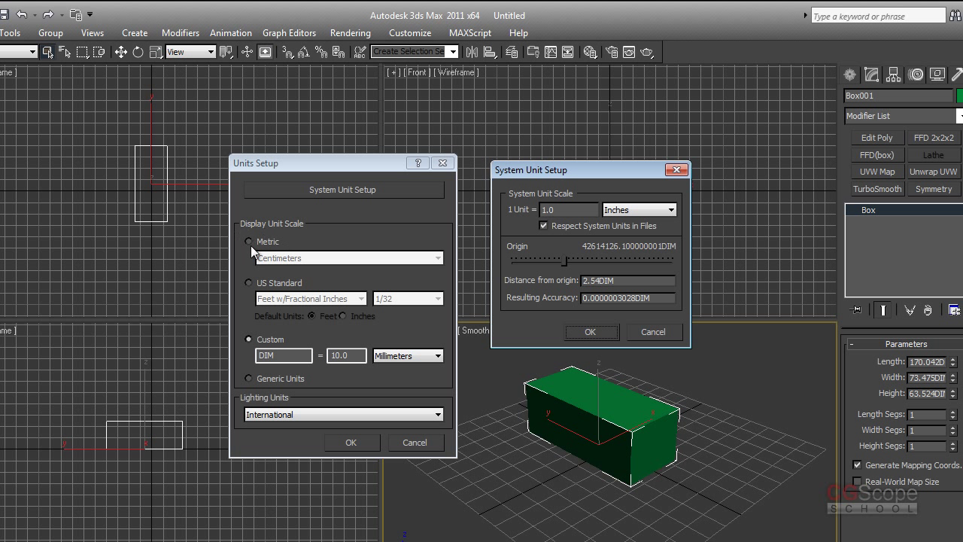
pyautogui.doubleClick(578, 210)
pyautogui.moveTo(630, 171); pyautogui.dragTo(643, 169)
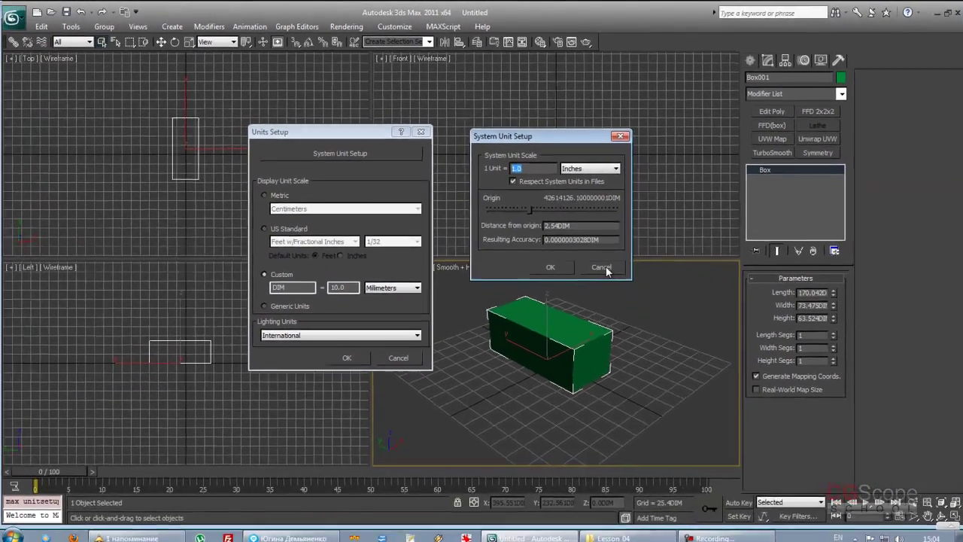
pyautogui.click(666, 330)
# Step: Set display units to Metric Centimeters so the box reads 170.042 × 73.475 × 63.524 cm
pyautogui.click(277, 194)
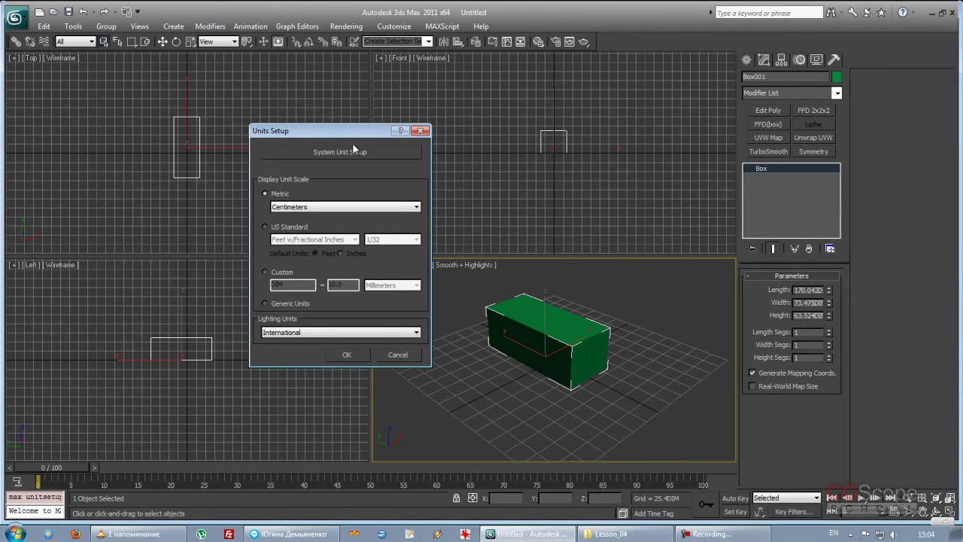
pyautogui.click(307, 207)
pyautogui.click(301, 225)
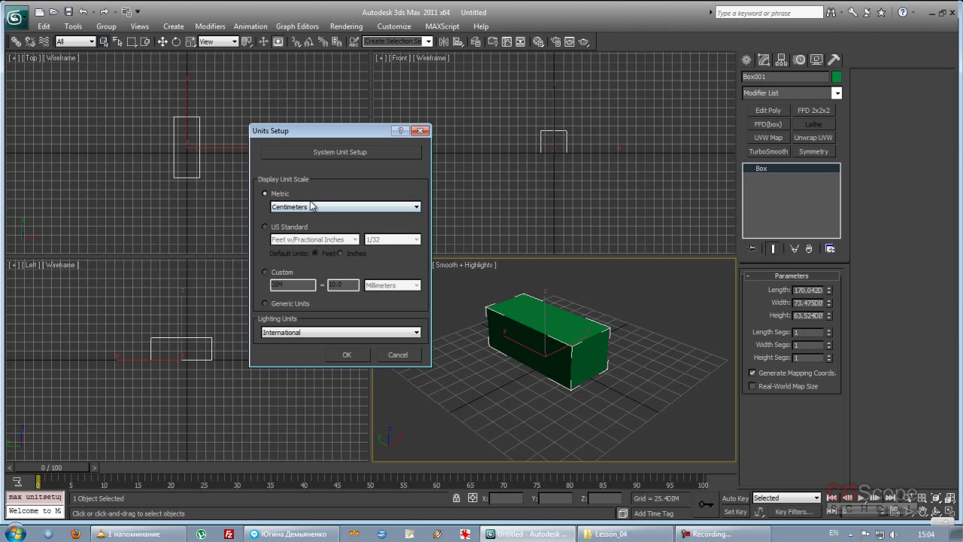
pyautogui.click(351, 355)
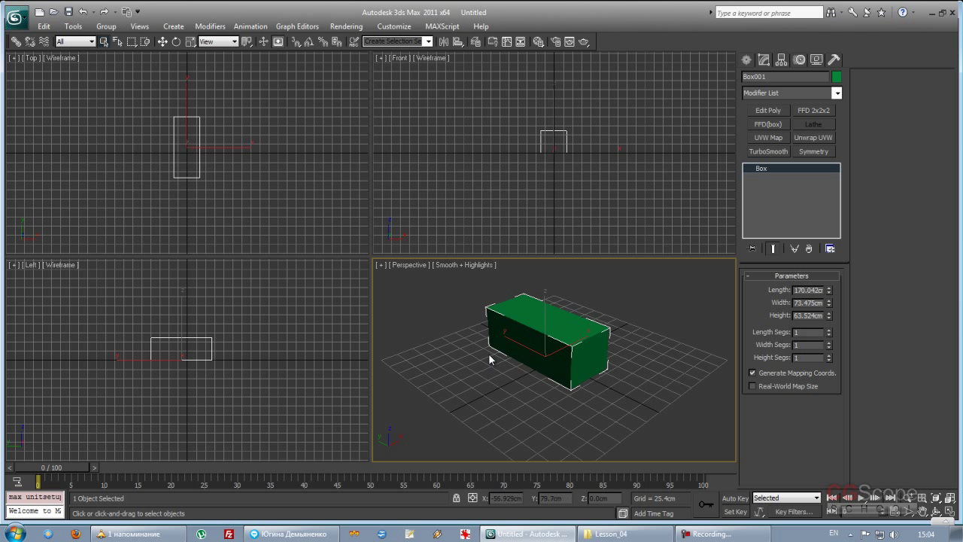
# Step: Pan the Perspective view, then zoom and pan the Front view to enlarge and centre the box
pyautogui.moveTo(543, 359)
pyautogui.mouseDown(button='middle')
pyautogui.moveTo(522, 366)
pyautogui.moveTo(544, 365)
pyautogui.mouseUp(button='middle')
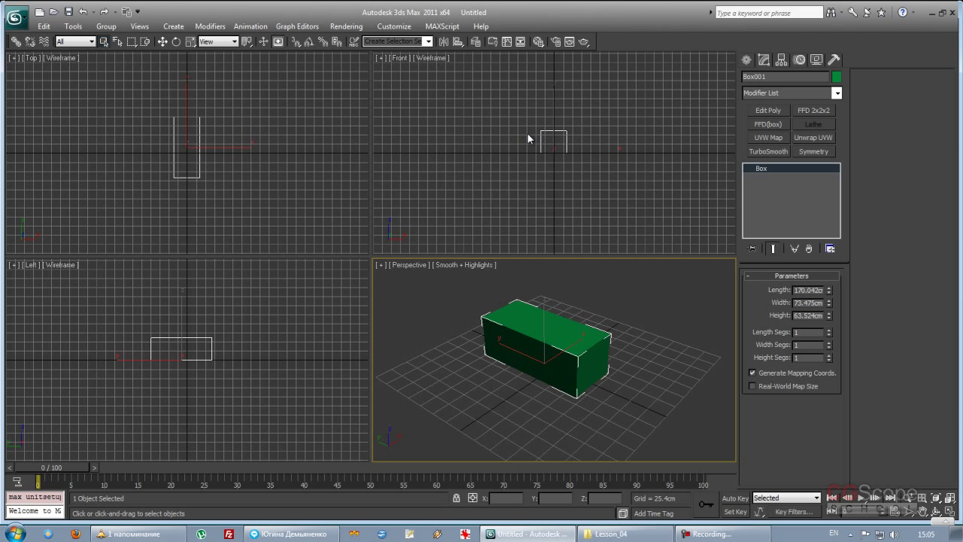
pyautogui.scroll(2, 520, 157)
pyautogui.scroll(3, 505, 165)
pyautogui.moveTo(446, 170); pyautogui.dragTo(570, 165, button='middle')
pyautogui.scroll(1, 550, 163)
pyautogui.scroll(2, 548, 155)
pyautogui.scroll(-5, 553, 162)
pyautogui.scroll(2, 552, 162)
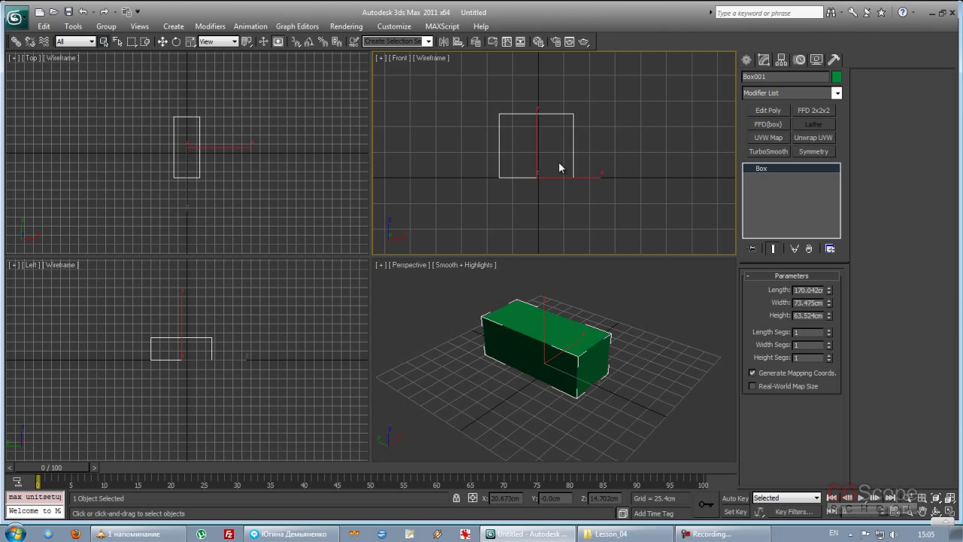
# Step: Nudge the Front view so the box shifts up-left, then bring up the Customize menu with Alt+C
pyautogui.moveTo(558, 161); pyautogui.dragTo(556, 179, button='middle')
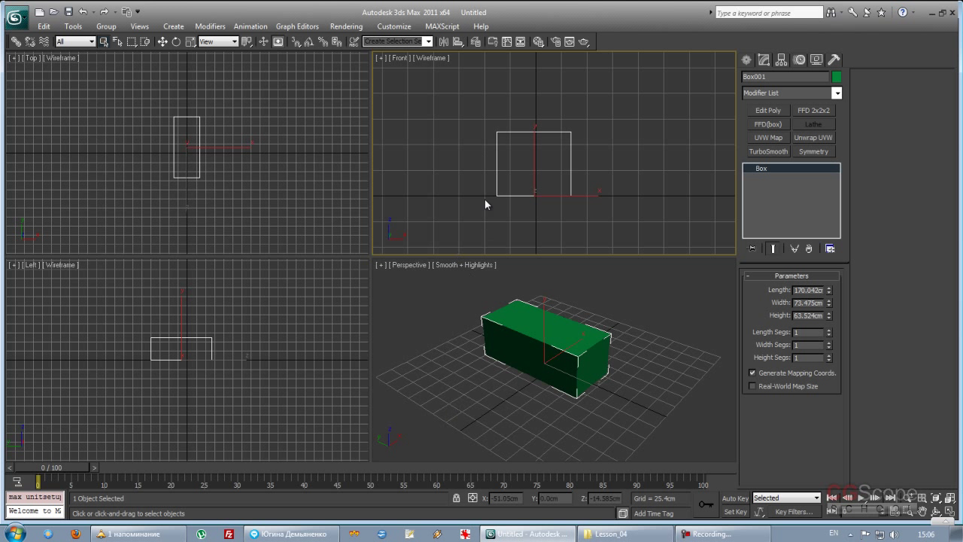
pyautogui.moveTo(580, 197)
pyautogui.mouseDown(button='middle')
pyautogui.moveTo(563, 193)
pyautogui.moveTo(540, 122)
pyautogui.moveTo(586, 143)
pyautogui.moveTo(601, 168)
pyautogui.mouseUp(button='middle')
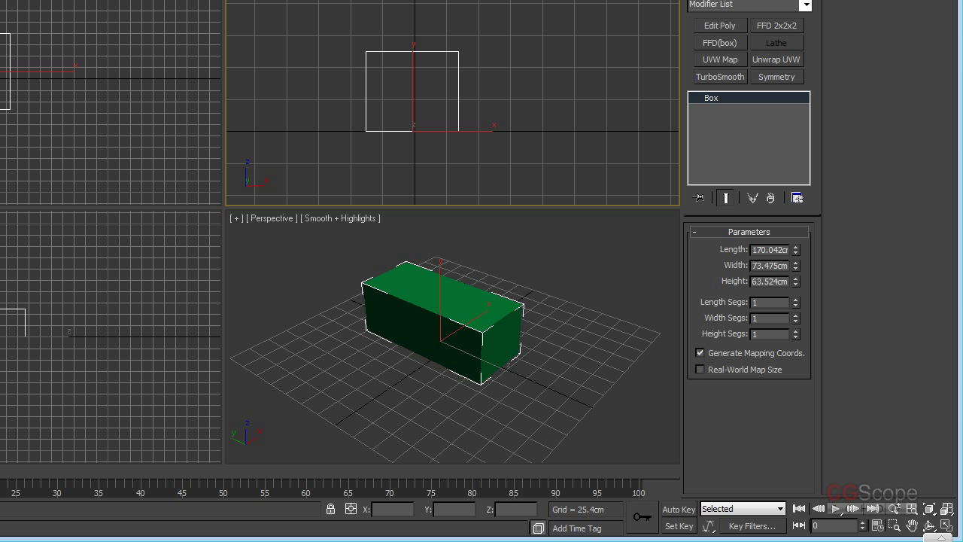
pyautogui.hotkey('alt', 'c')
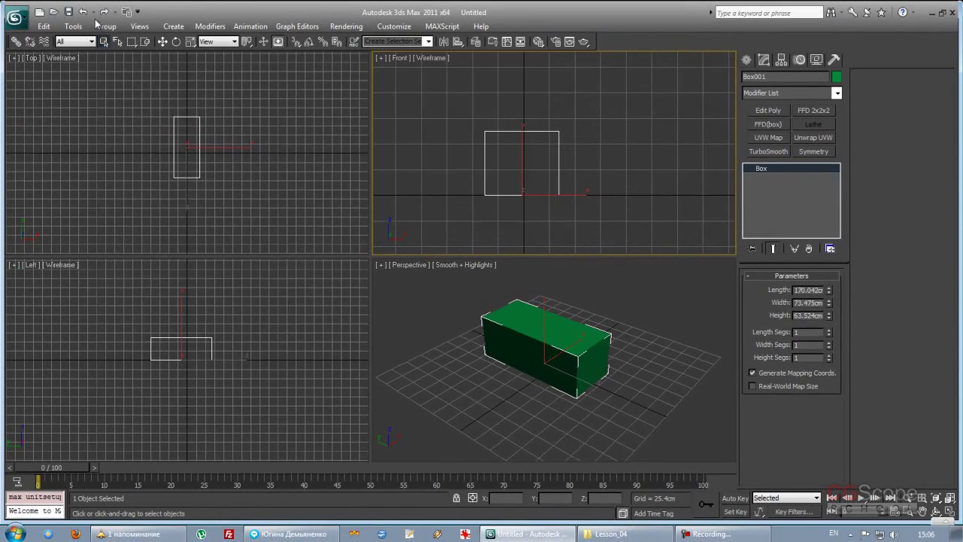
# Step: Leave the Customize menu and move toward the menu holding the Grids and Snaps commands
pyautogui.click(139, 26)
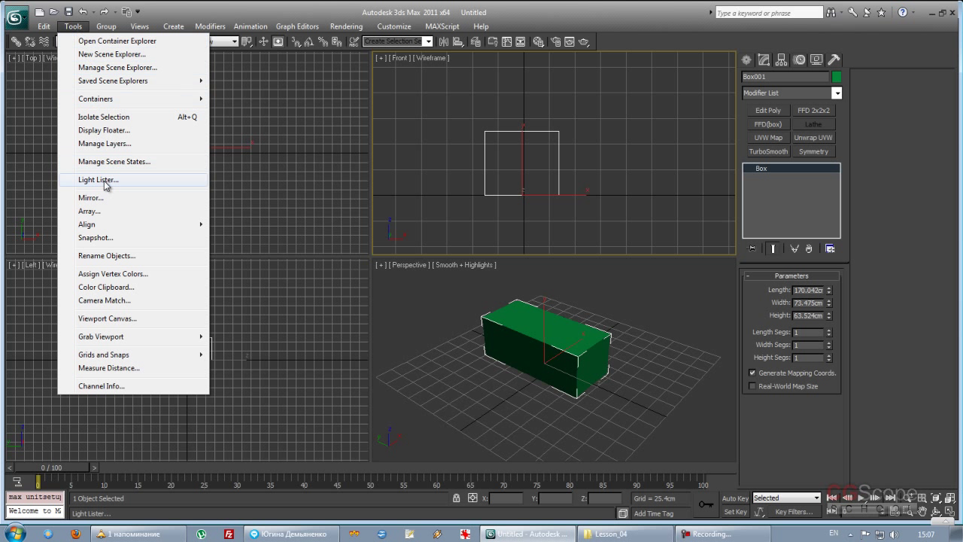
pyautogui.moveTo(104, 355)
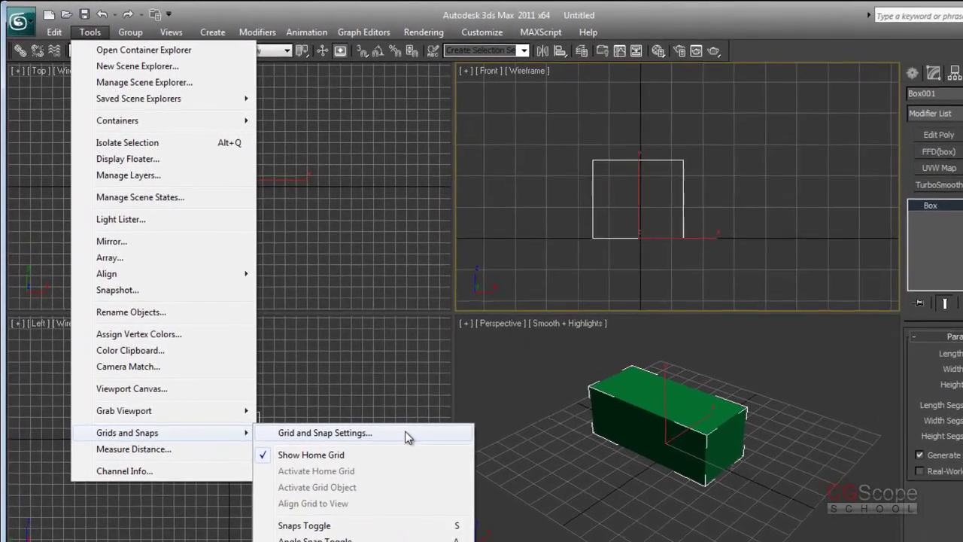
# Step: Bring up Grid and Snap Settings on the Home Grid tab and select the 25.4cm Grid Spacing value
pyautogui.click(331, 353)
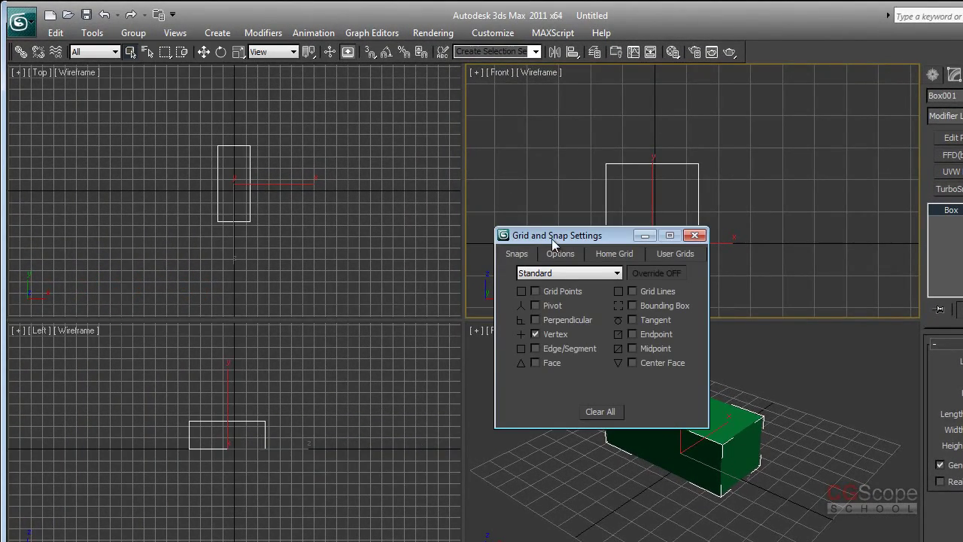
pyautogui.moveTo(534, 229)
pyautogui.mouseDown()
pyautogui.moveTo(391, 224)
pyautogui.moveTo(437, 224)
pyautogui.mouseUp()
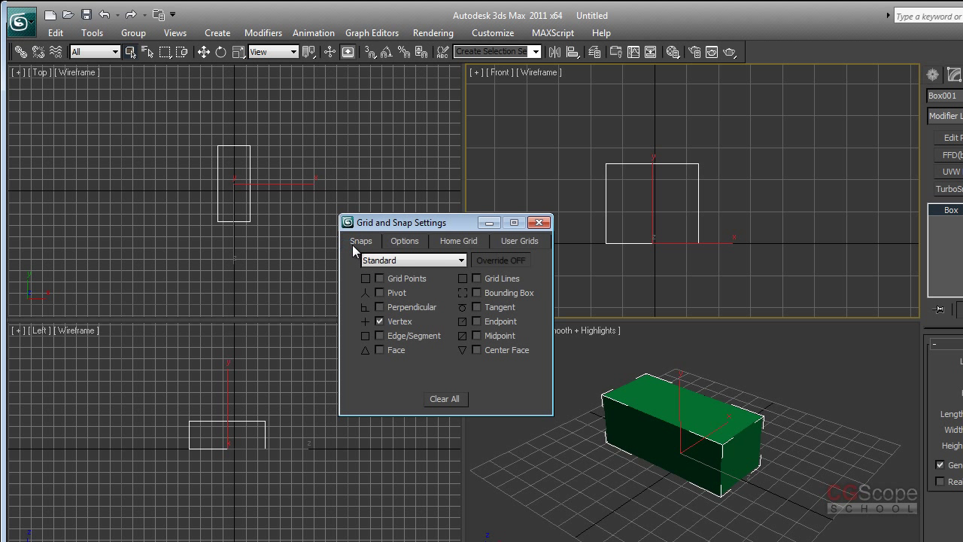
pyautogui.click(459, 242)
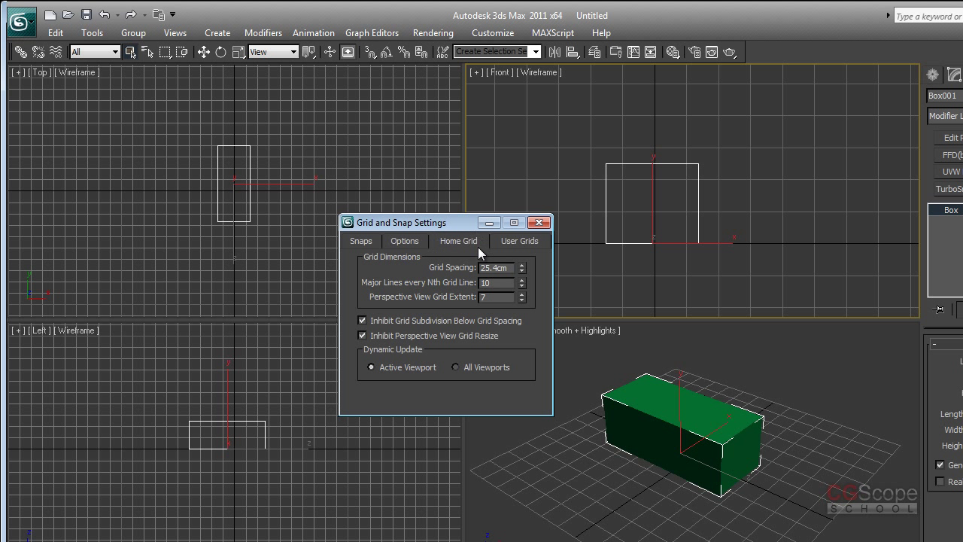
pyautogui.moveTo(465, 222)
pyautogui.mouseDown()
pyautogui.moveTo(482, 217)
pyautogui.moveTo(468, 216)
pyautogui.mouseUp()
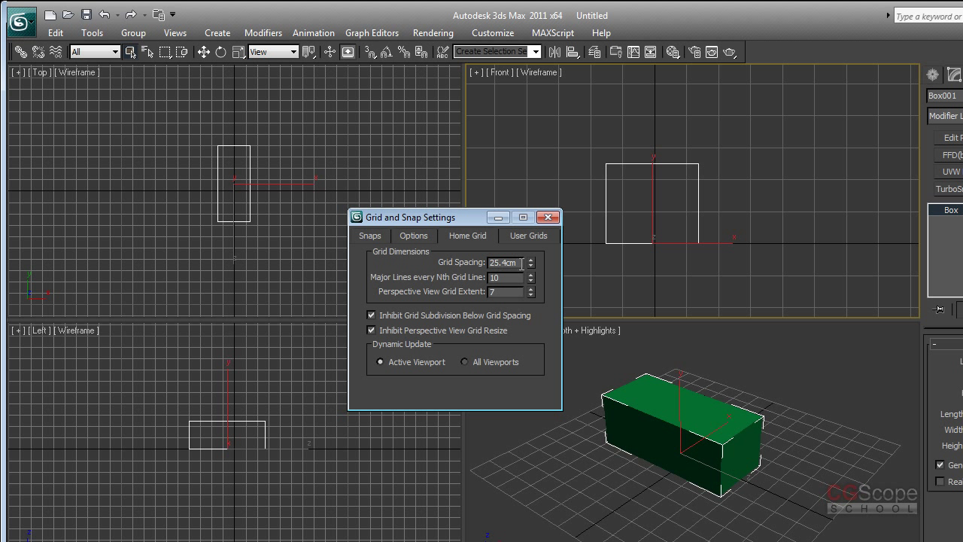
pyautogui.moveTo(522, 263); pyautogui.dragTo(468, 269)
pyautogui.write('10')
pyautogui.press('Tab')
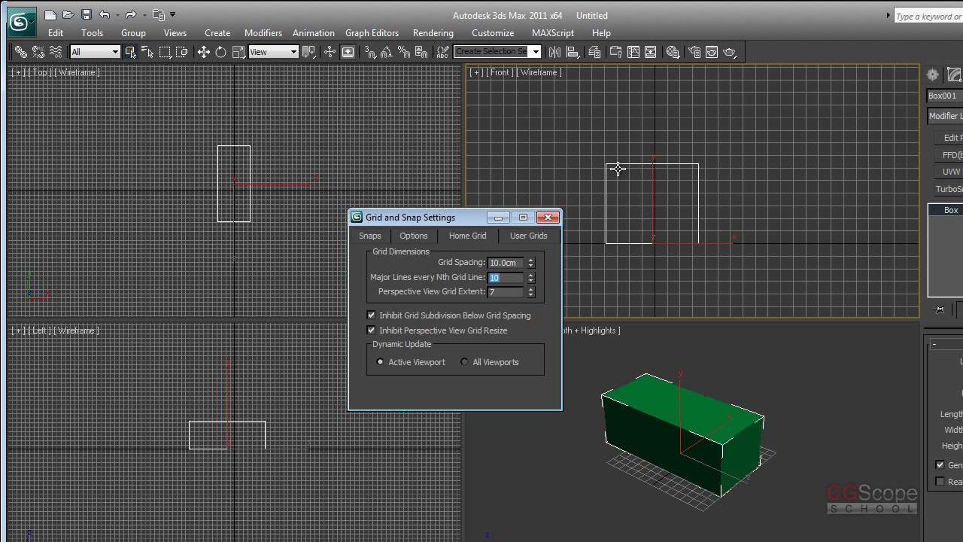
pyautogui.moveTo(521, 262); pyautogui.dragTo(434, 271)
pyautogui.doubleClick(509, 277)
pyautogui.click(498, 276)
pyautogui.moveTo(476, 219); pyautogui.dragTo(352, 217)
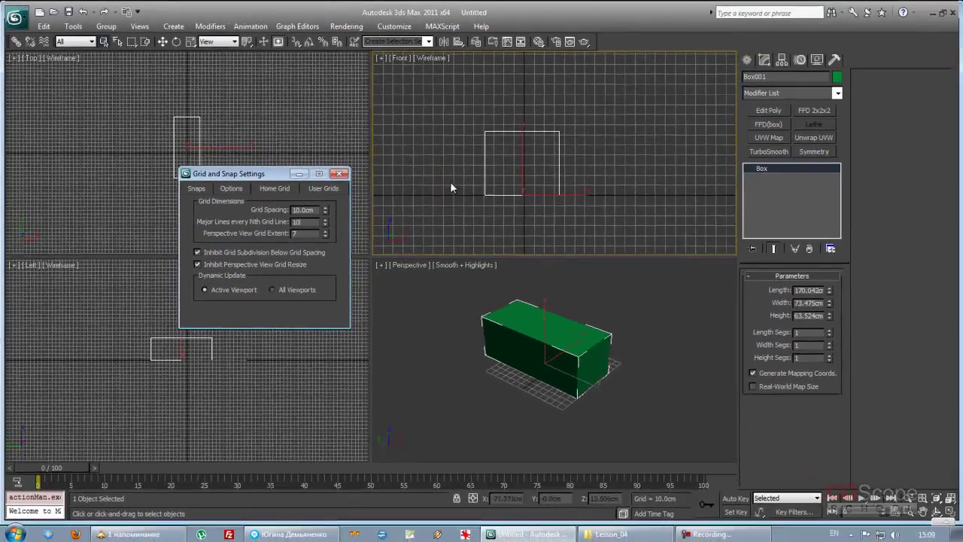
pyautogui.moveTo(534, 180); pyautogui.dragTo(565, 183, button='middle')
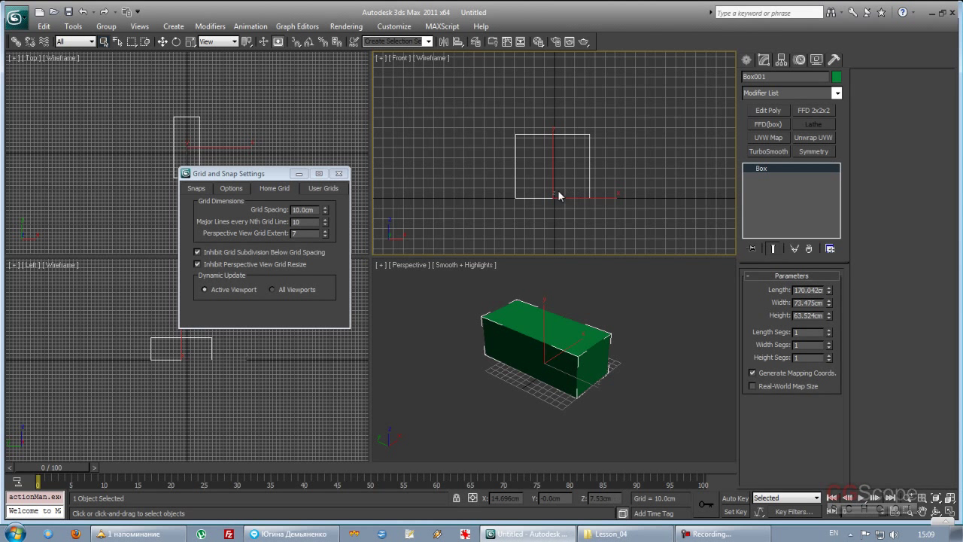
pyautogui.scroll(-1, 549, 196)
pyautogui.scroll(-1, 549, 196)
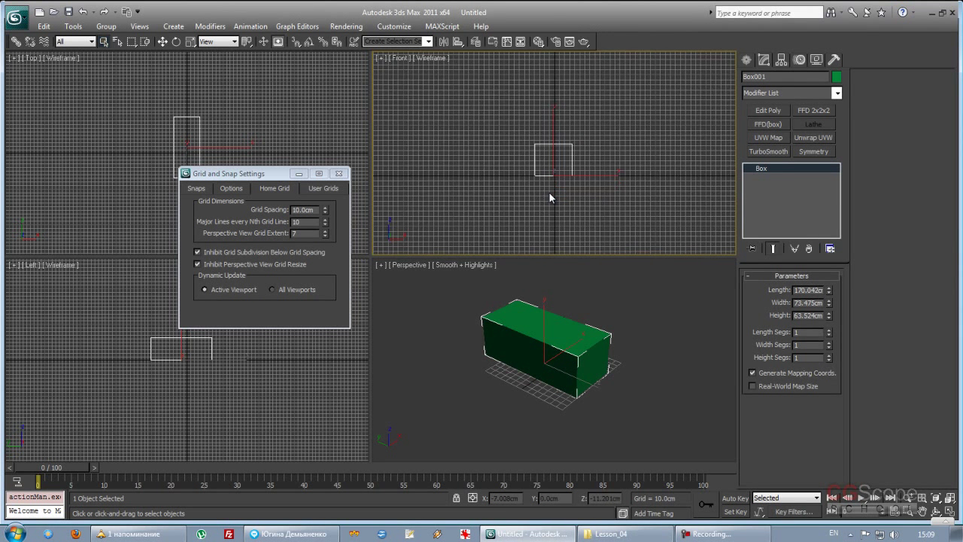
pyautogui.scroll(-1, 548, 194)
pyautogui.scroll(-1, 548, 195)
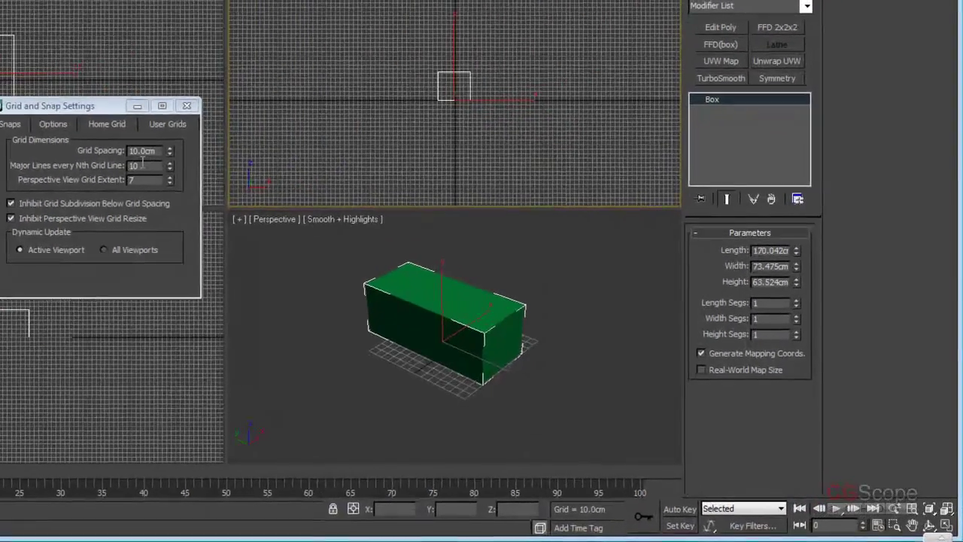
pyautogui.doubleClick(140, 164)
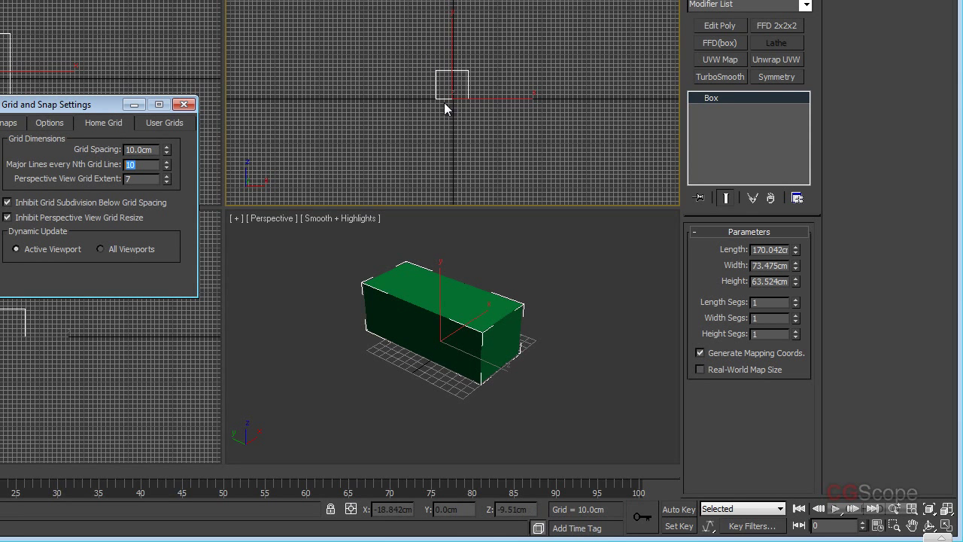
pyautogui.doubleClick(155, 149)
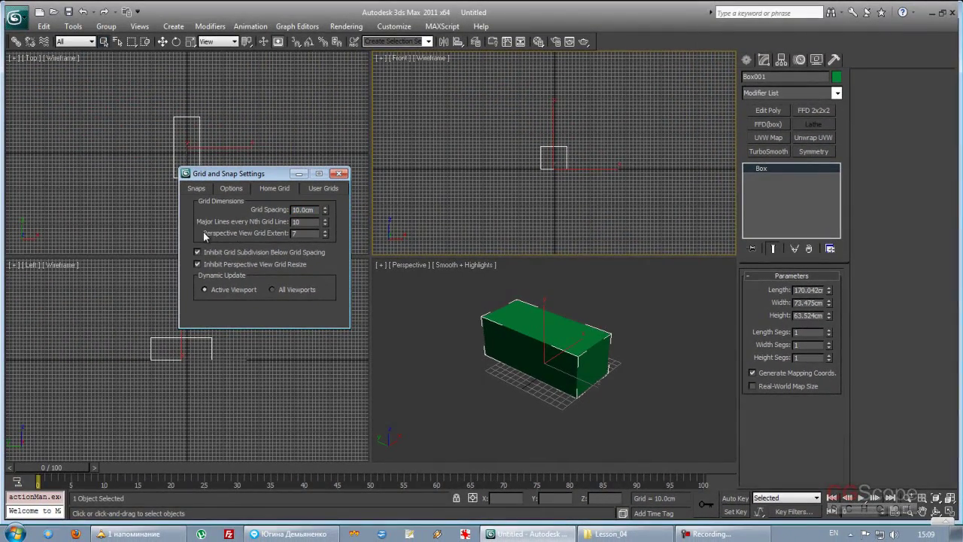
# Step: Orbit the Perspective view and pan the Top view to see the green box from above
pyautogui.moveTo(461, 350)
pyautogui.keyDown('alt'); pyautogui.mouseDown(button='middle')
pyautogui.moveTo(512, 339)
pyautogui.moveTo(514, 399)
pyautogui.mouseUp(button='middle'); pyautogui.keyUp('alt')
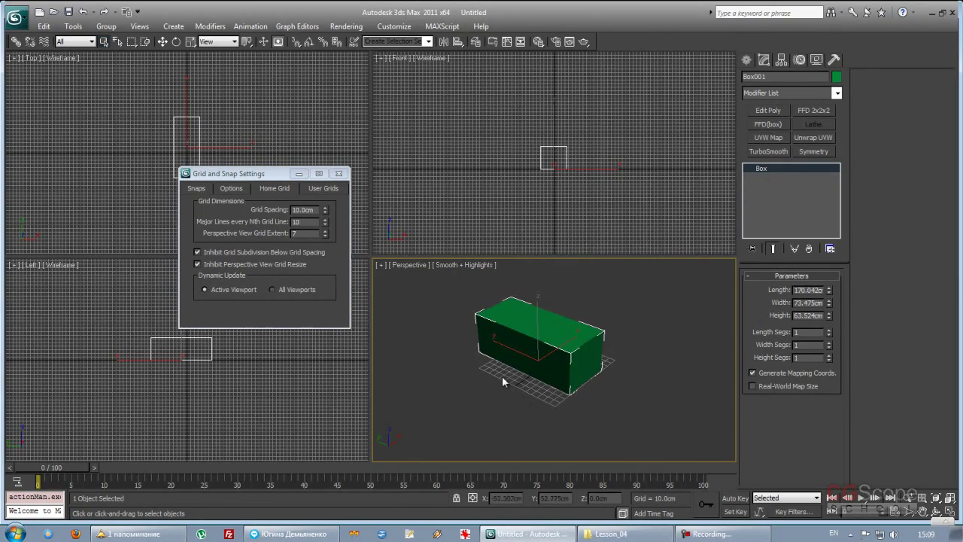
pyautogui.keyDown('alt'); pyautogui.moveTo(504, 380); pyautogui.dragTo(566, 395, button='middle'); pyautogui.keyUp('alt')
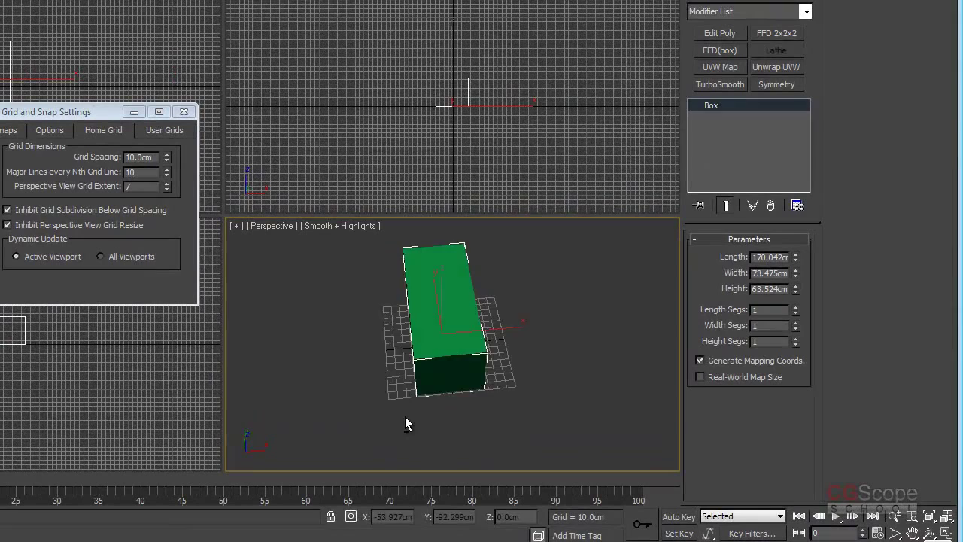
pyautogui.keyDown('alt'); pyautogui.moveTo(444, 407); pyautogui.dragTo(449, 415, button='middle'); pyautogui.keyUp('alt')
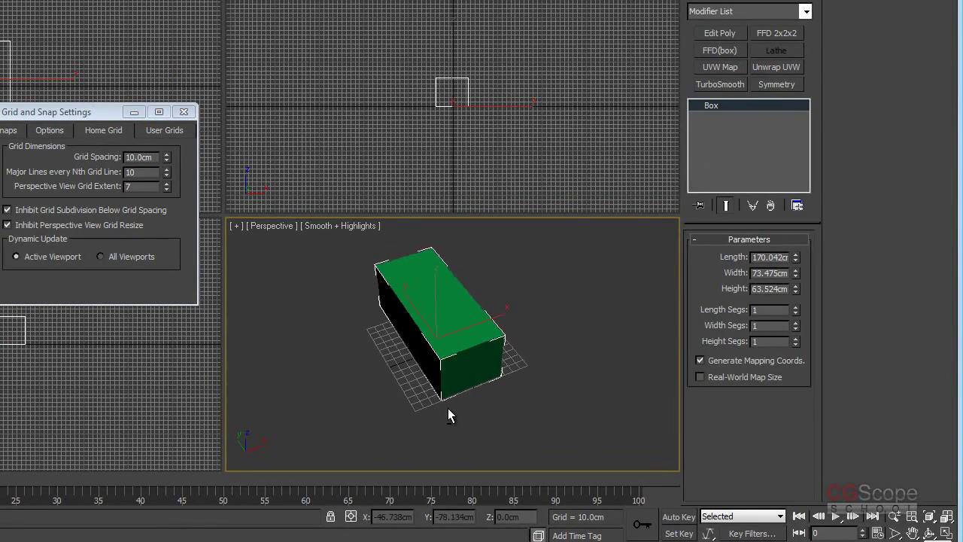
pyautogui.middleClick(386, 100)
pyautogui.moveTo(386, 100); pyautogui.dragTo(428, 108, button='middle')
pyautogui.middleClick(98, 41)
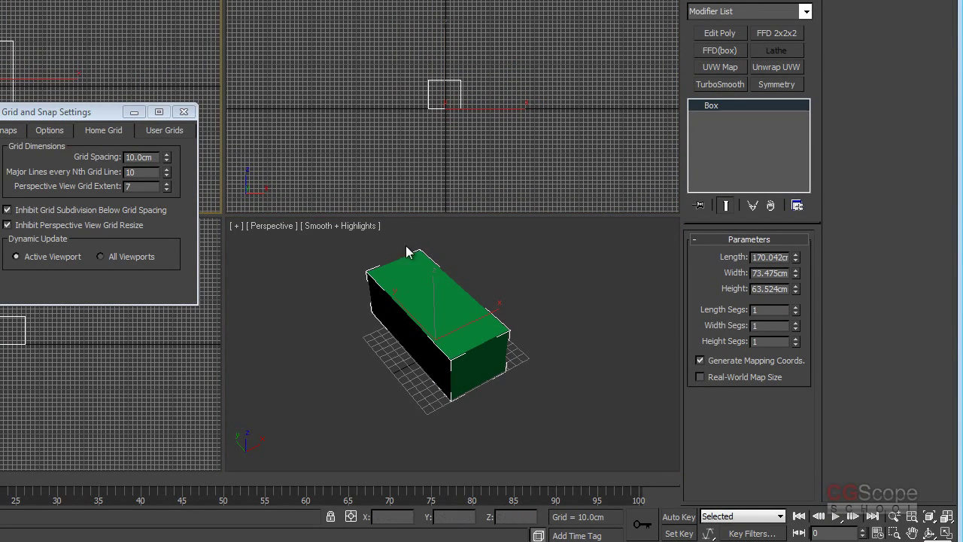
pyautogui.keyDown('alt'); pyautogui.moveTo(459, 366); pyautogui.dragTo(434, 334, button='middle'); pyautogui.keyUp('alt')
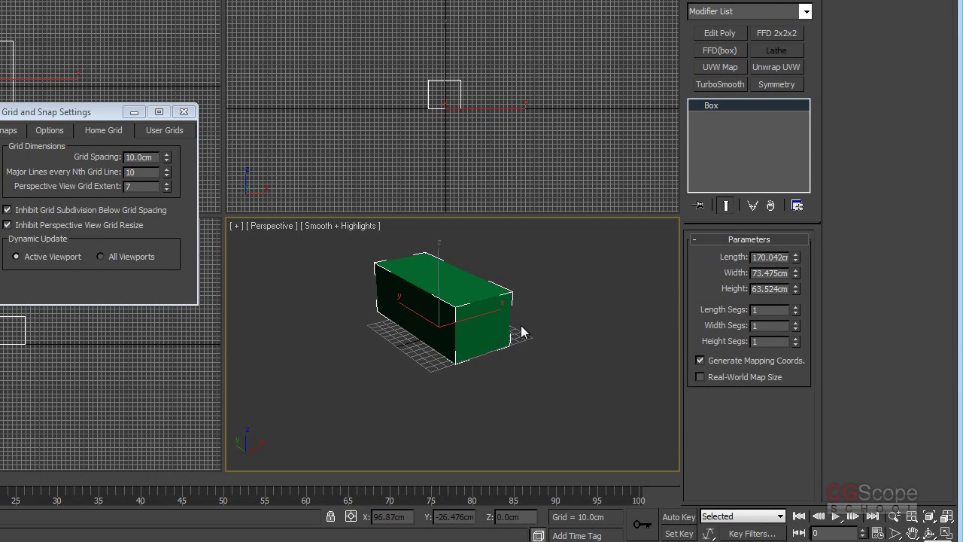
pyautogui.keyDown('alt'); pyautogui.moveTo(522, 329); pyautogui.dragTo(521, 353, button='middle'); pyautogui.keyUp('alt')
# Step: Set the Perspective View Grid Extent to 20 in the Home Grid settings
pyautogui.click(167, 183)
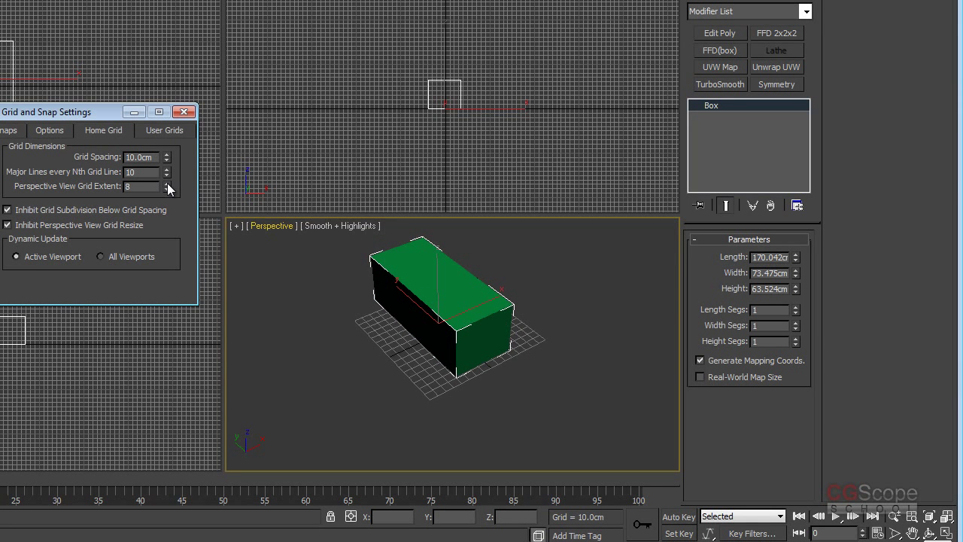
pyautogui.moveTo(167, 188); pyautogui.dragTo(178, 180)
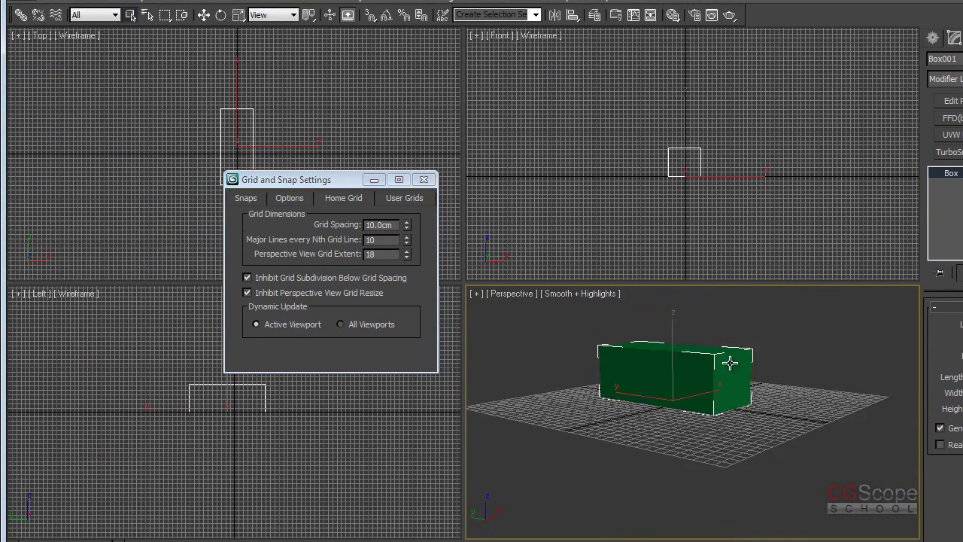
pyautogui.write('20')
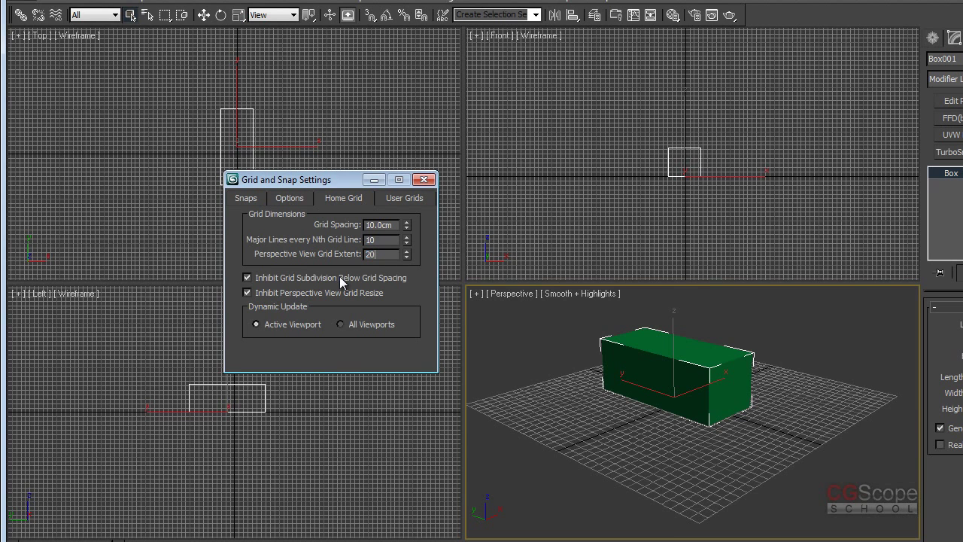
pyautogui.press('Return')
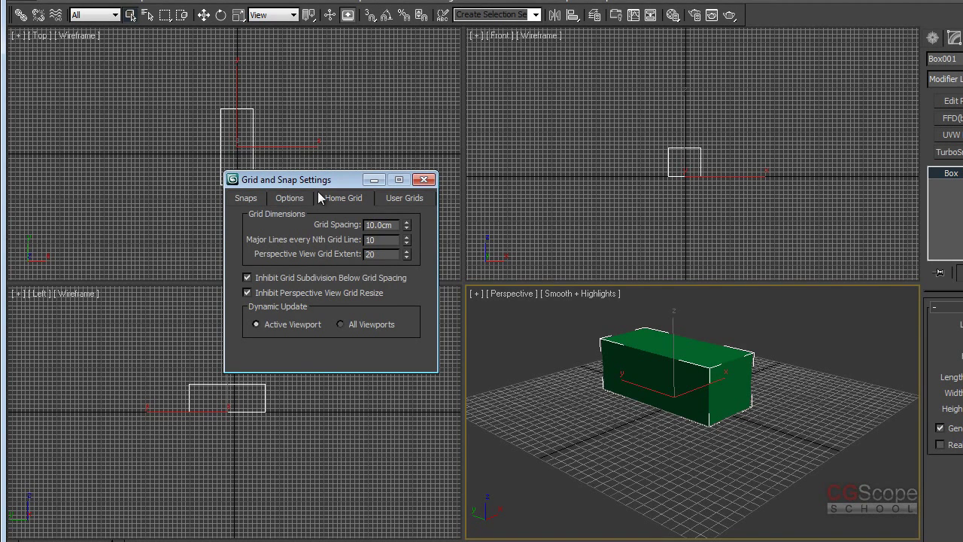
pyautogui.moveTo(328, 180); pyautogui.dragTo(341, 179)
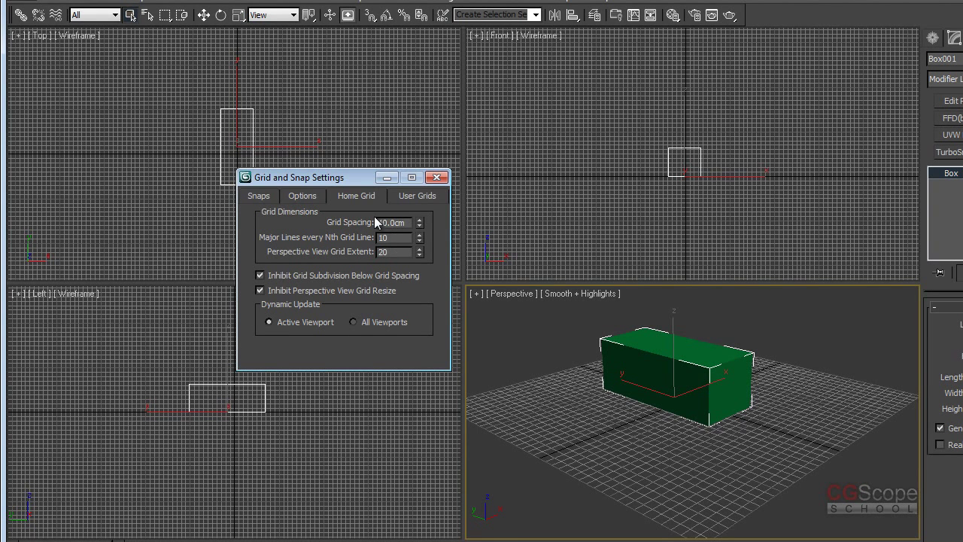
pyautogui.moveTo(362, 181); pyautogui.dragTo(379, 180)
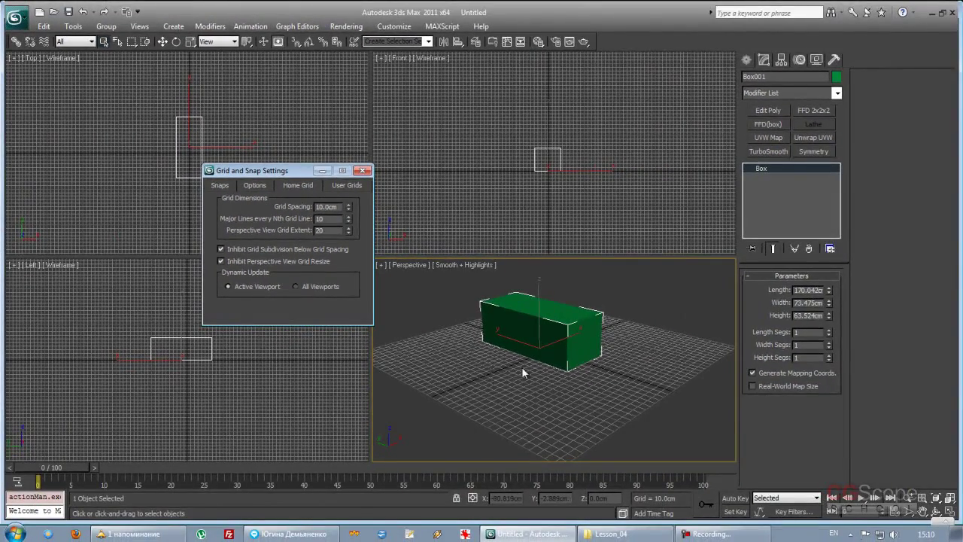
# Step: Orbit around the box to check the larger grid and close Grid and Snap Settings
pyautogui.moveTo(522, 366)
pyautogui.keyDown('alt'); pyautogui.mouseDown(button='middle')
pyautogui.moveTo(578, 397)
pyautogui.moveTo(561, 353)
pyautogui.mouseUp(button='middle'); pyautogui.keyUp('alt')
pyautogui.moveTo(282, 176); pyautogui.dragTo(304, 178)
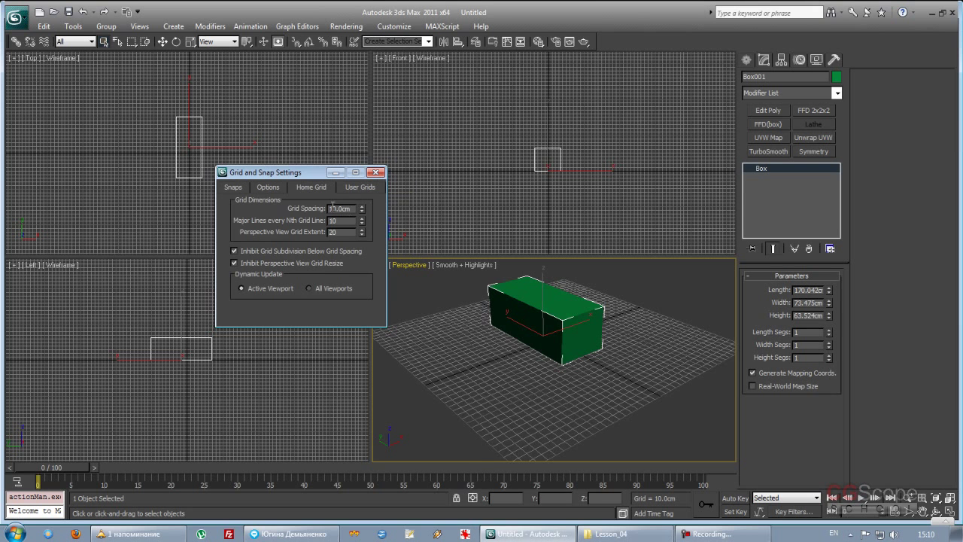
pyautogui.click(375, 172)
pyautogui.moveTo(592, 384)
pyautogui.keyDown('alt'); pyautogui.mouseDown(button='middle')
pyautogui.moveTo(583, 392)
pyautogui.moveTo(561, 346)
pyautogui.mouseUp(button='middle'); pyautogui.keyUp('alt')
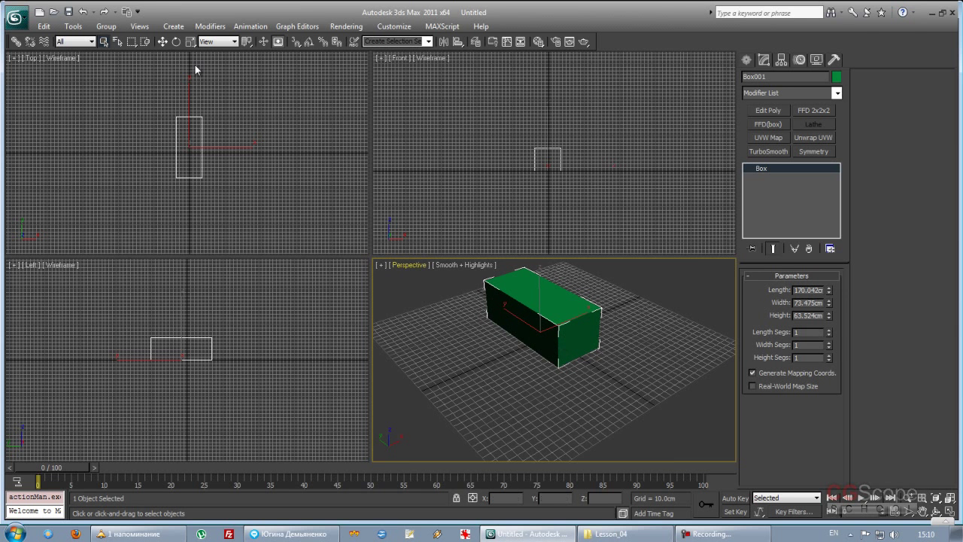
pyautogui.click(127, 13)
pyautogui.click(672, 177)
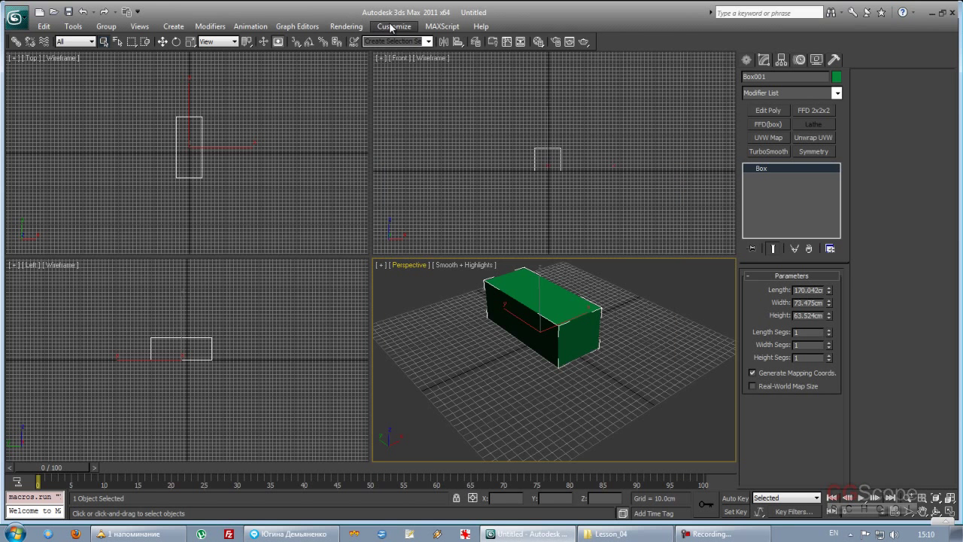
pyautogui.click(394, 26)
pyautogui.click(414, 185)
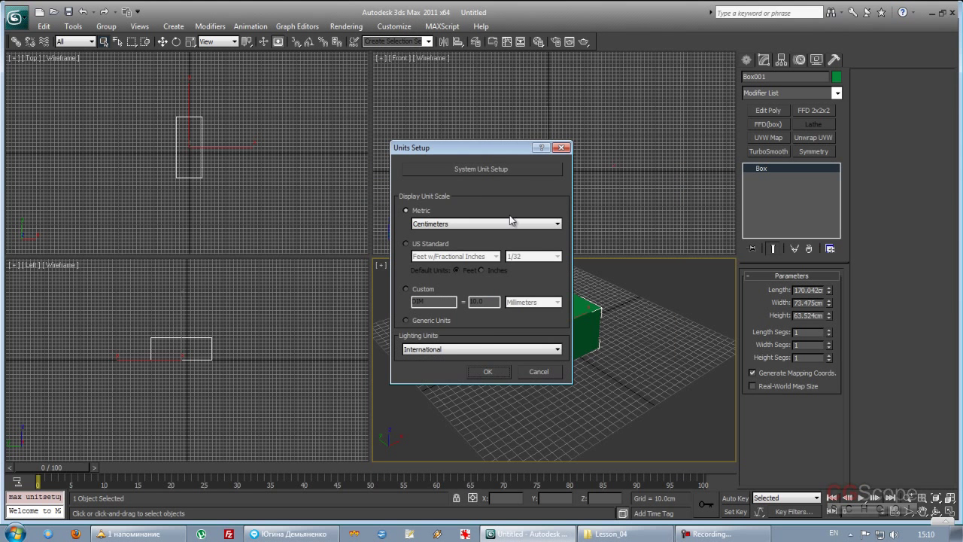
pyautogui.click(561, 147)
pyautogui.click(75, 27)
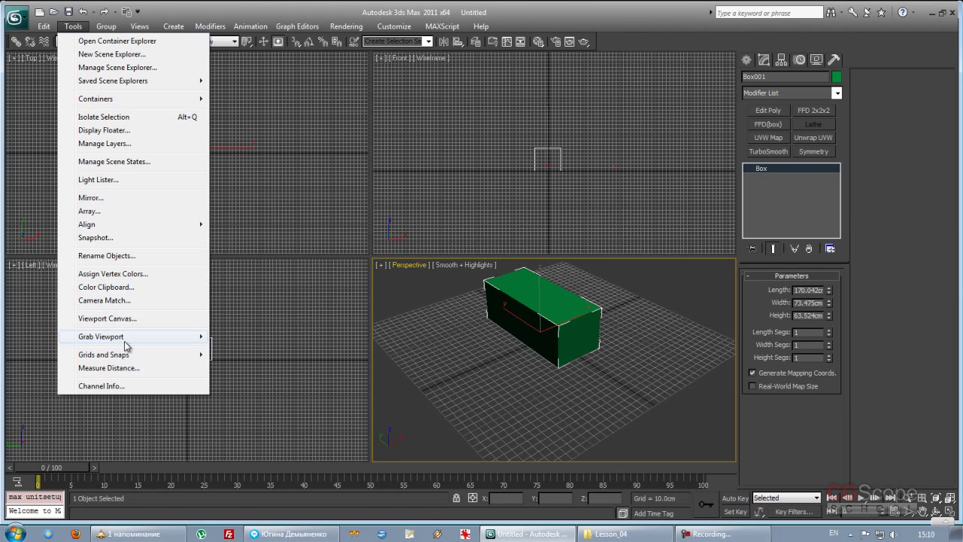
pyautogui.moveTo(105, 354)
pyautogui.click(265, 356)
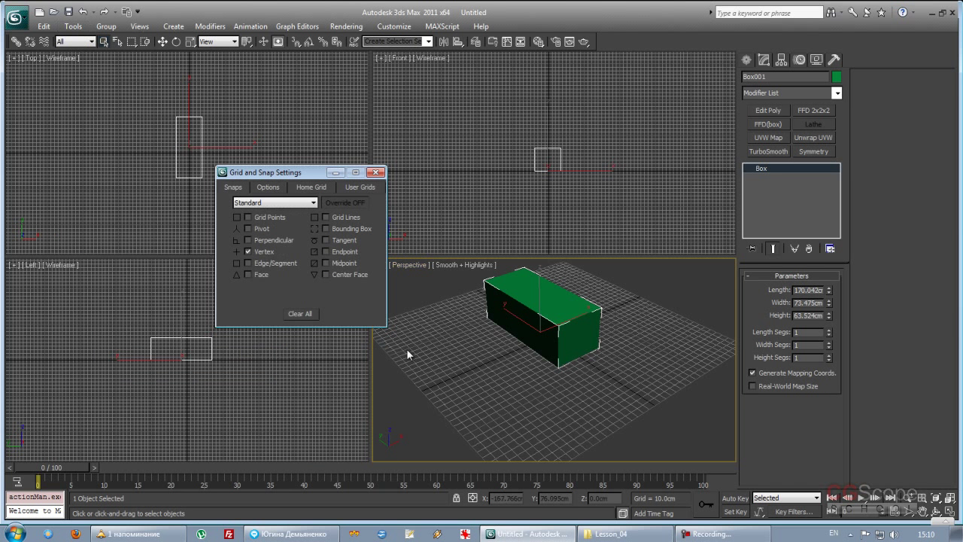
pyautogui.click(310, 187)
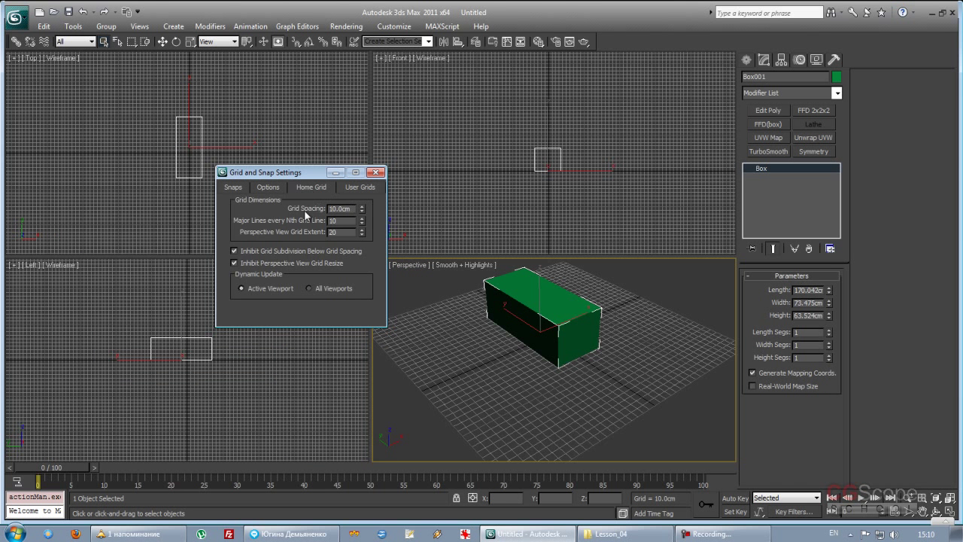
pyautogui.click(376, 172)
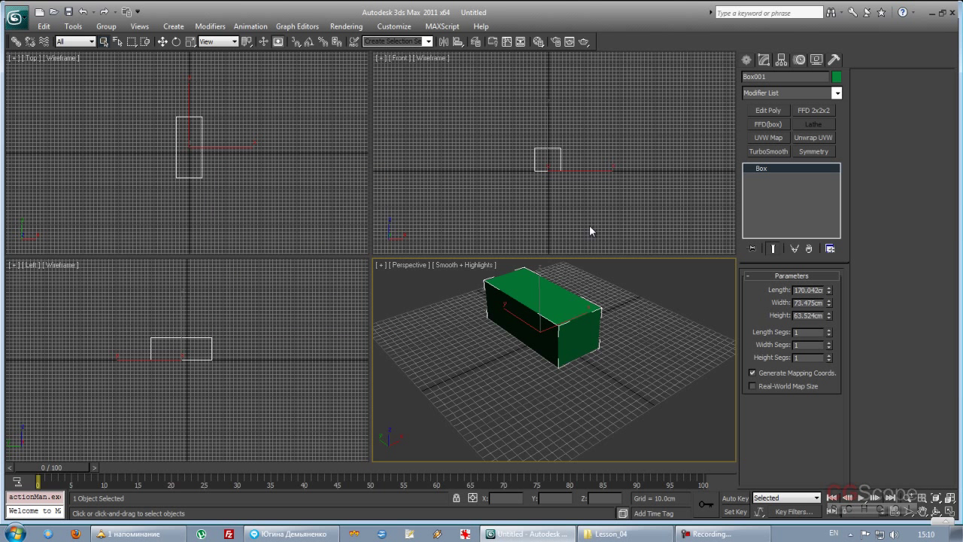